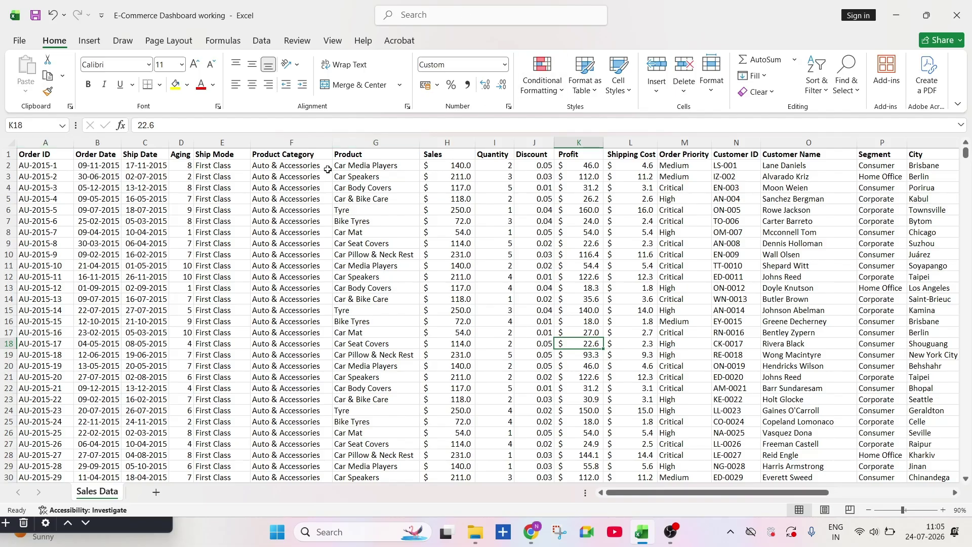
Step: Look through the Sales Data sheet's rows and all its columns from Order ID to Months
scroll(349, 304, down, 16)
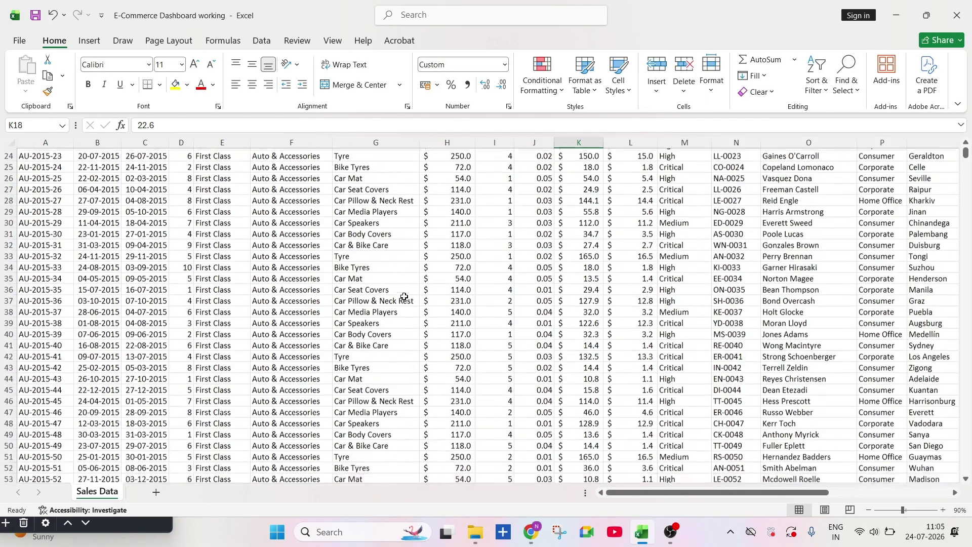
scroll(393, 282, down, 9)
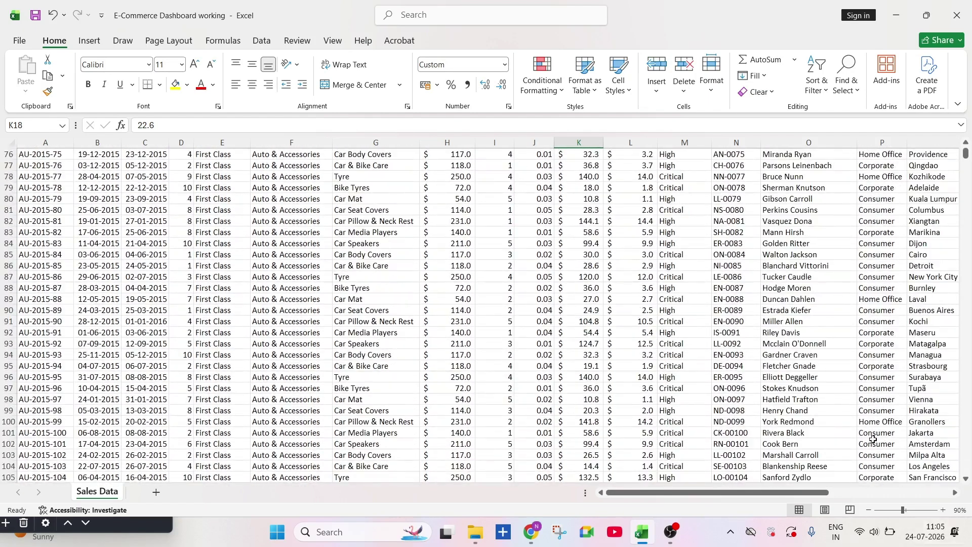
drag(965, 154, 964, 127)
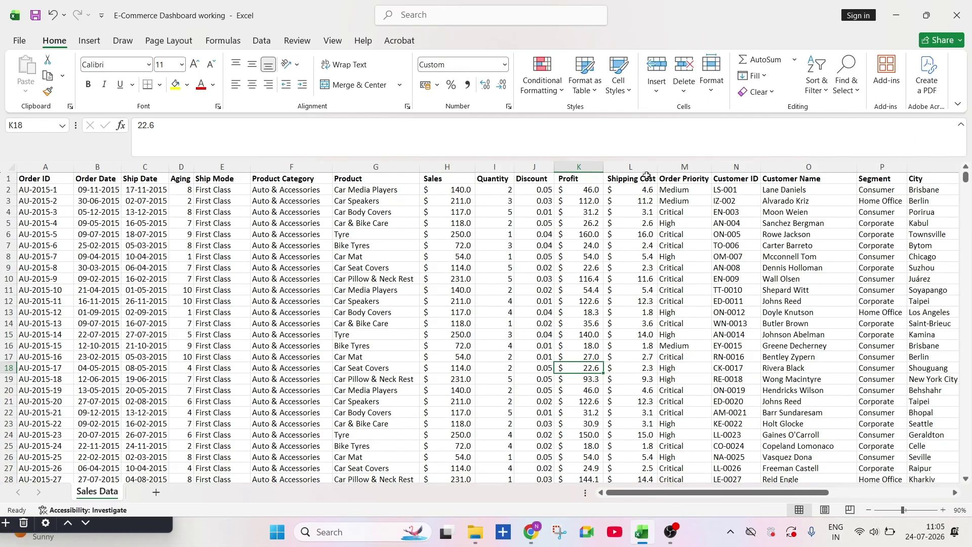
drag(800, 489, 937, 504)
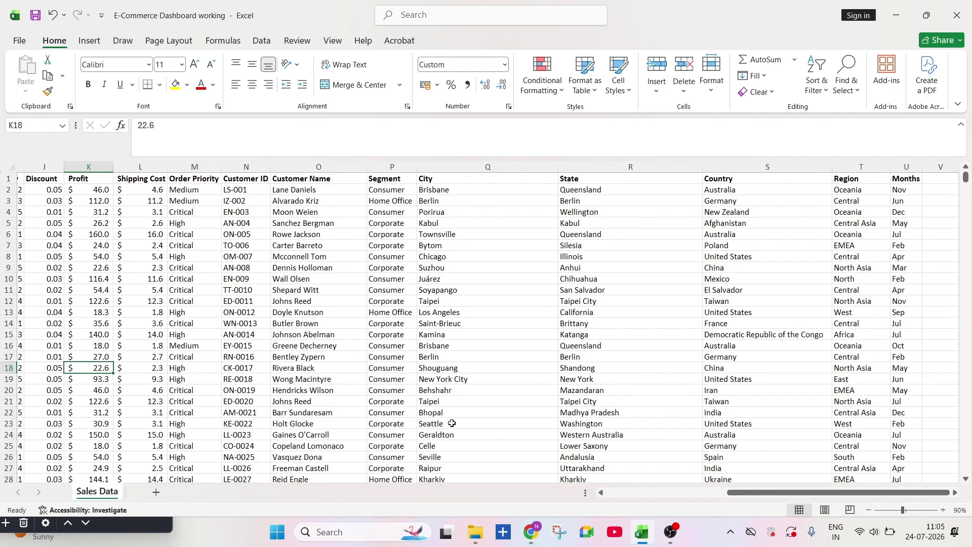
scroll(800, 312, left, 10)
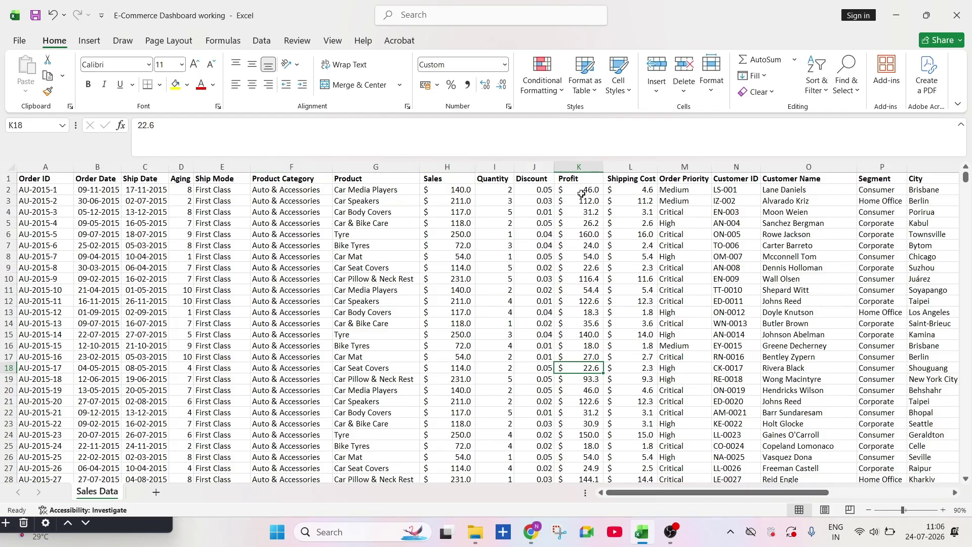
drag(719, 492, 839, 501)
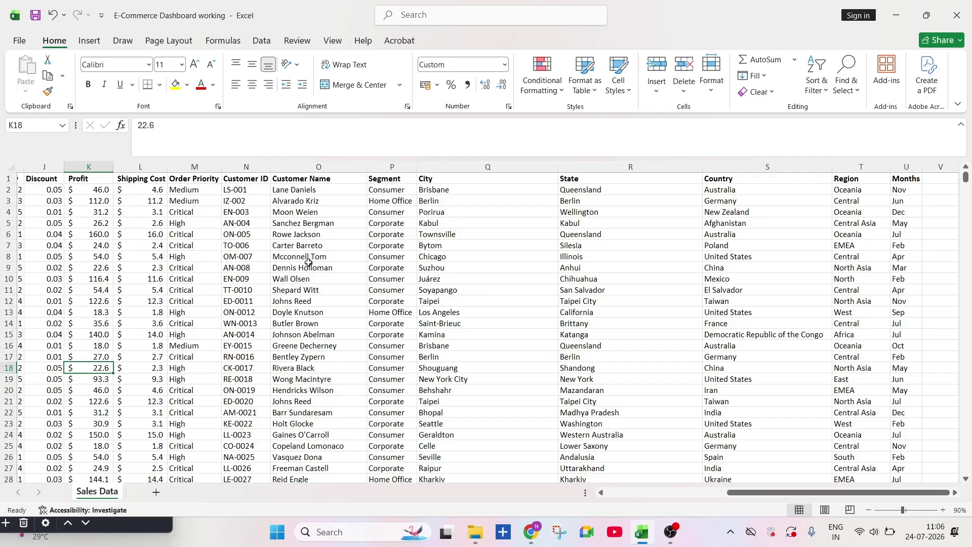
Step: Add a new blank worksheet to the workbook and return to the Sales Data sheet
click(154, 491)
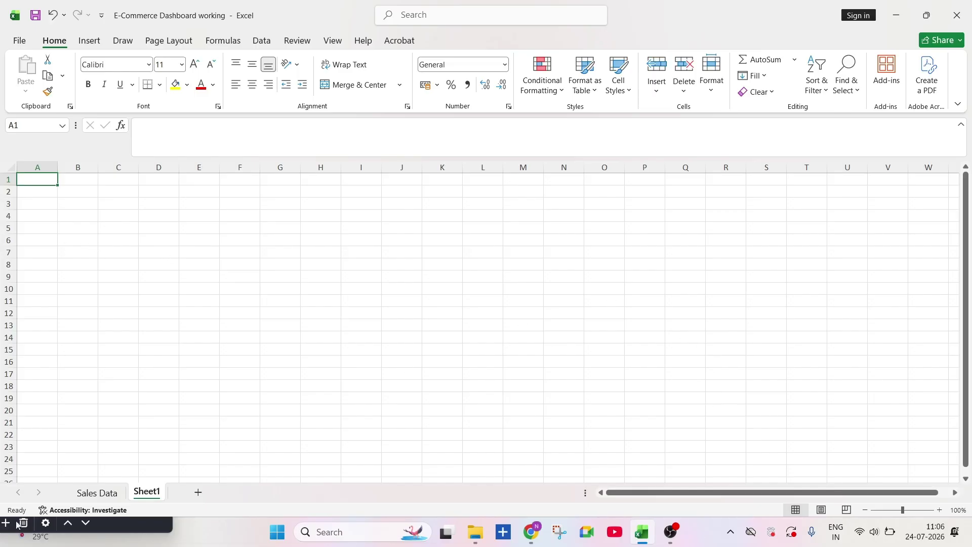
click(97, 493)
Step: Convert the entire Sales Data range, from Order ID through Months, into a table with a header row
click(53, 182)
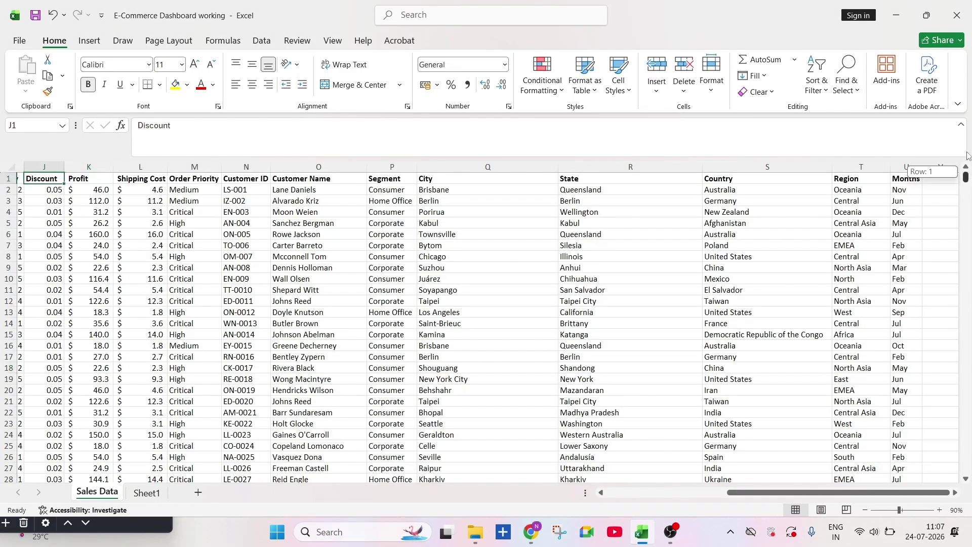
drag(740, 492, 454, 496)
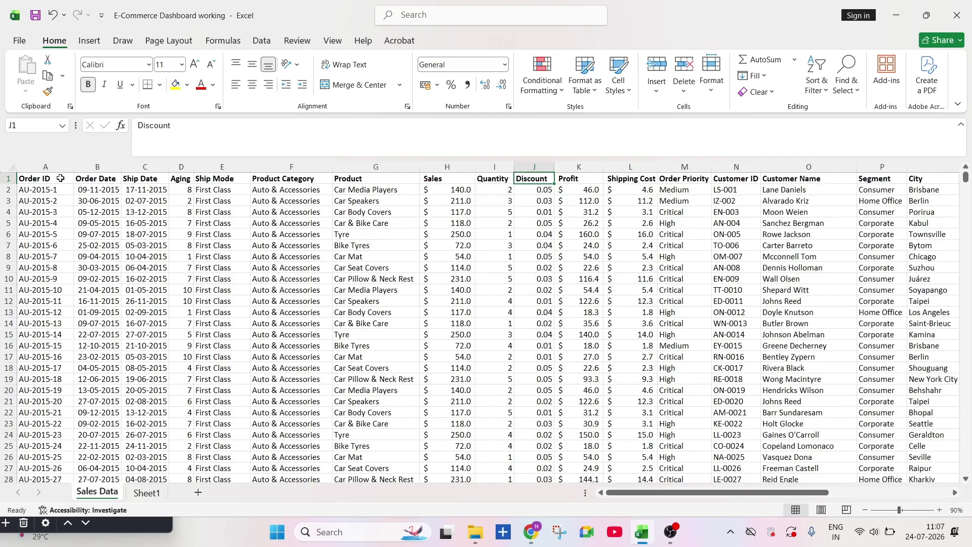
click(42, 178)
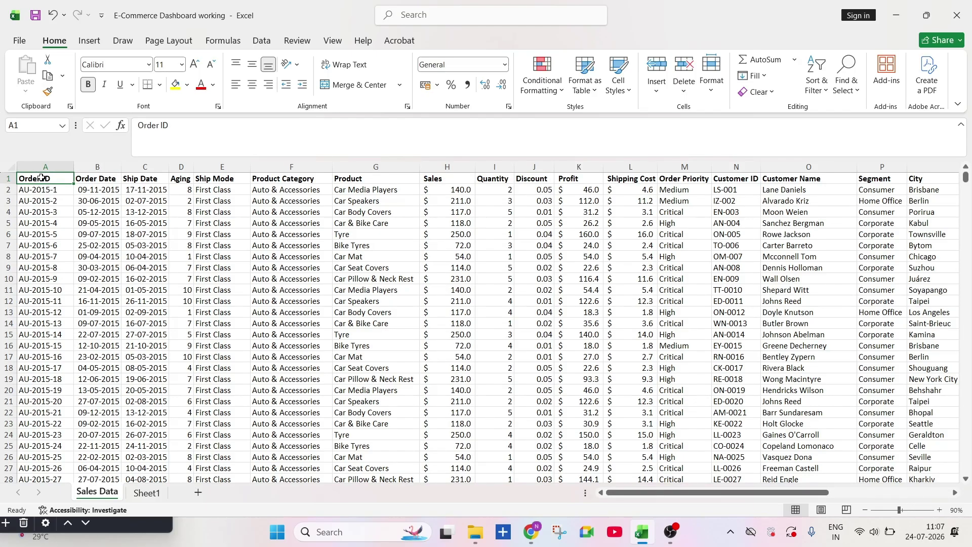
key(ctrl+shift+Right)
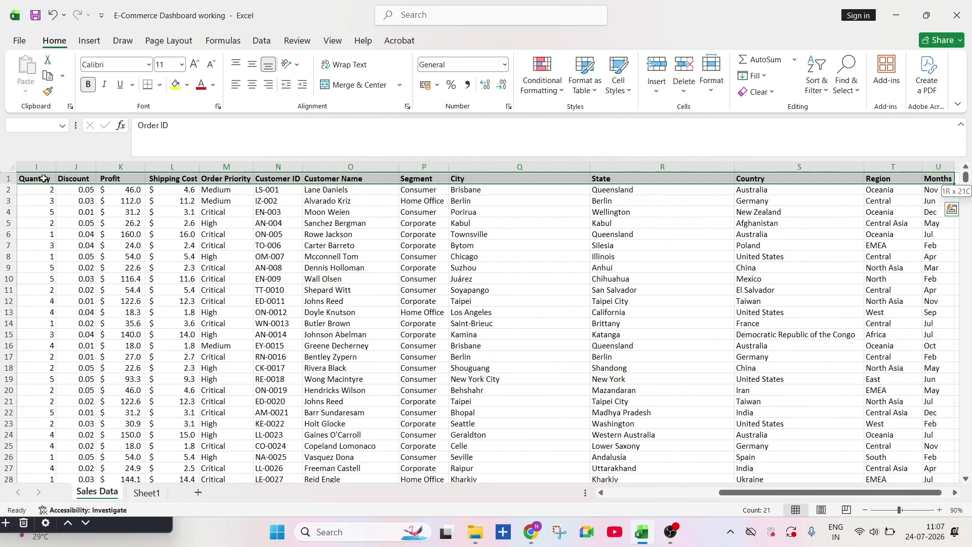
key(ctrl+shift+Down)
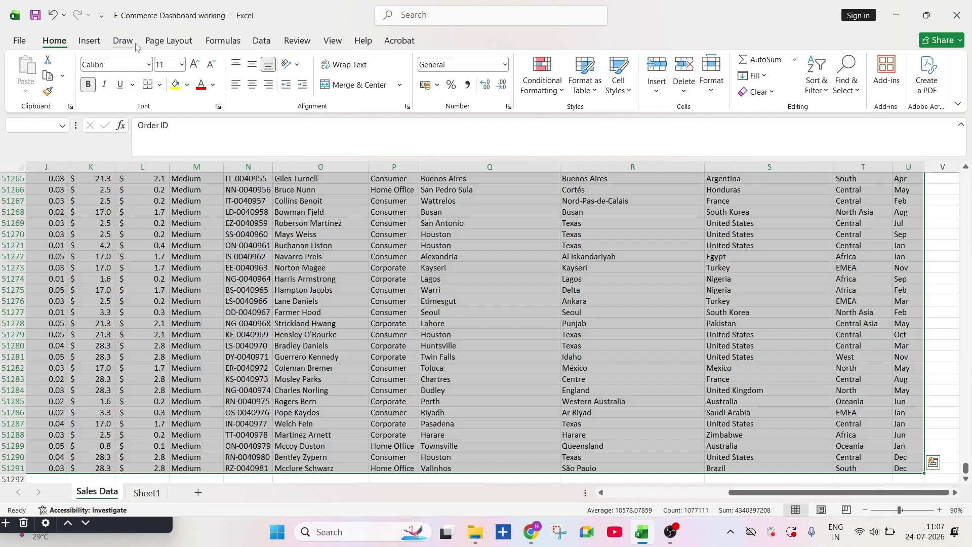
click(89, 41)
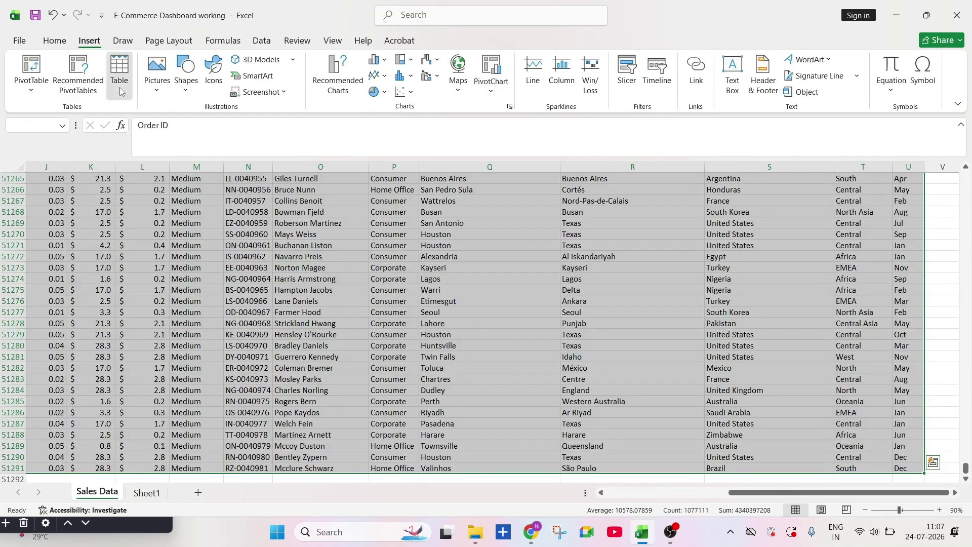
click(119, 71)
click(265, 294)
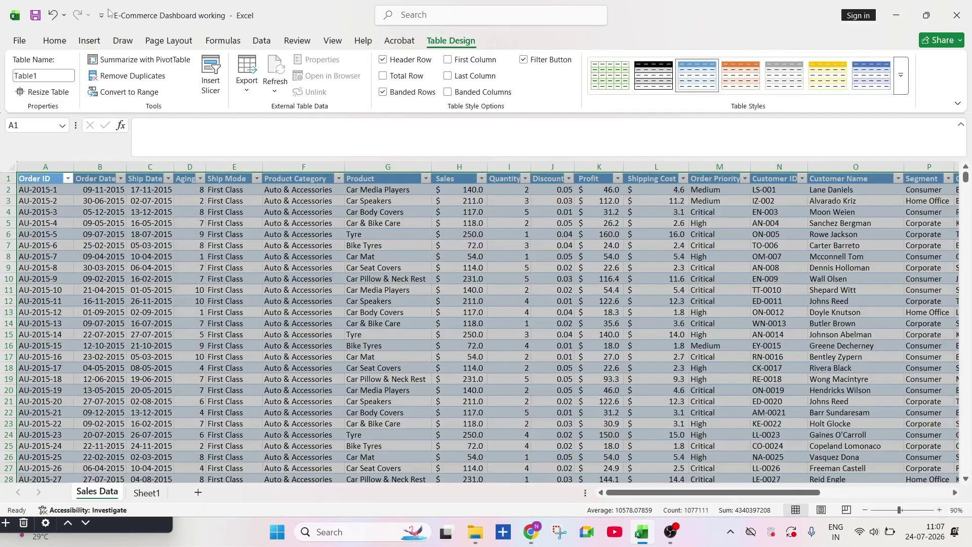
click(89, 41)
click(34, 78)
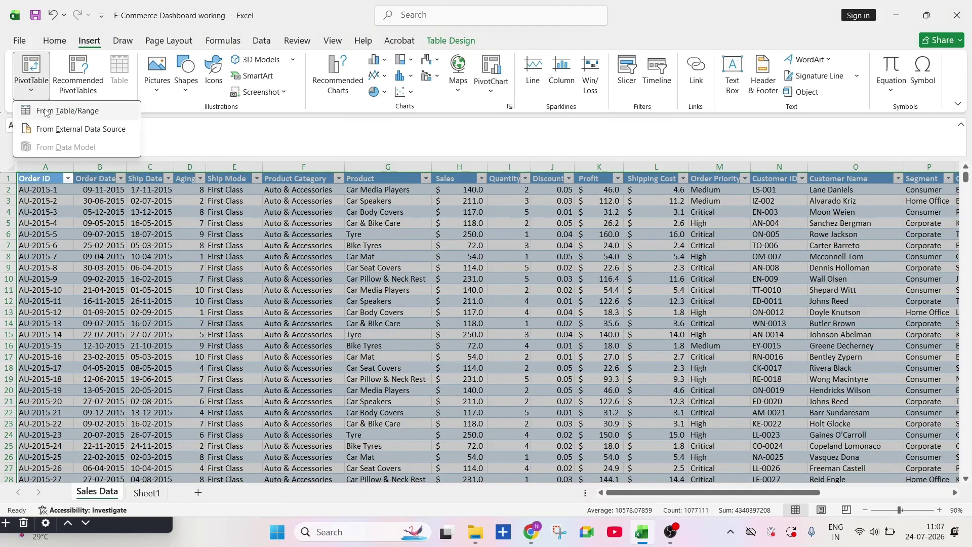
click(47, 112)
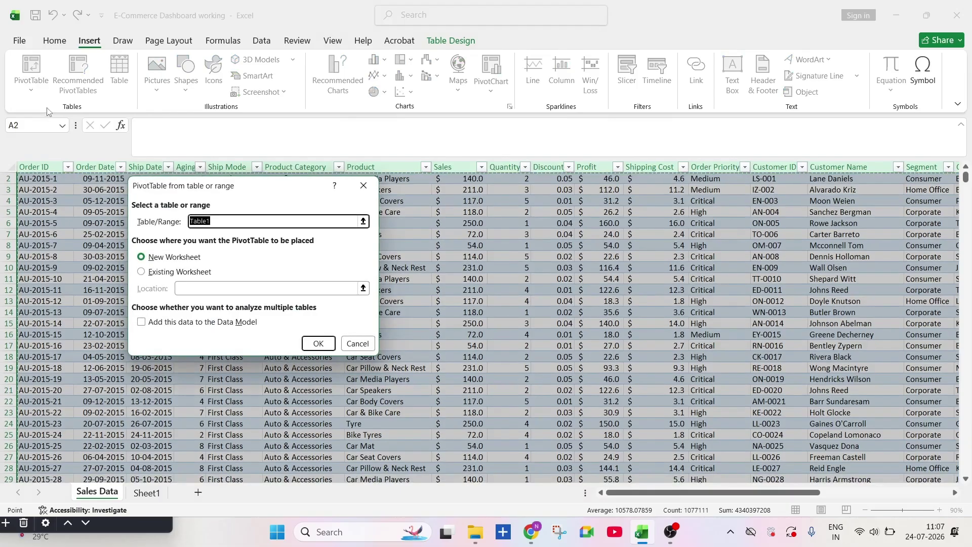
click(363, 186)
click(42, 167)
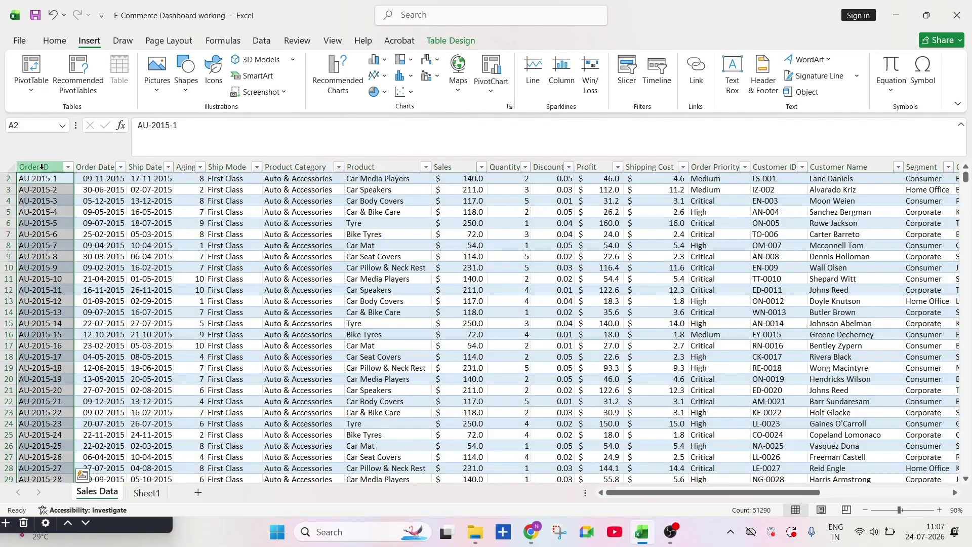
key(ctrl+shift+Right)
key(ctrl+shift+Down)
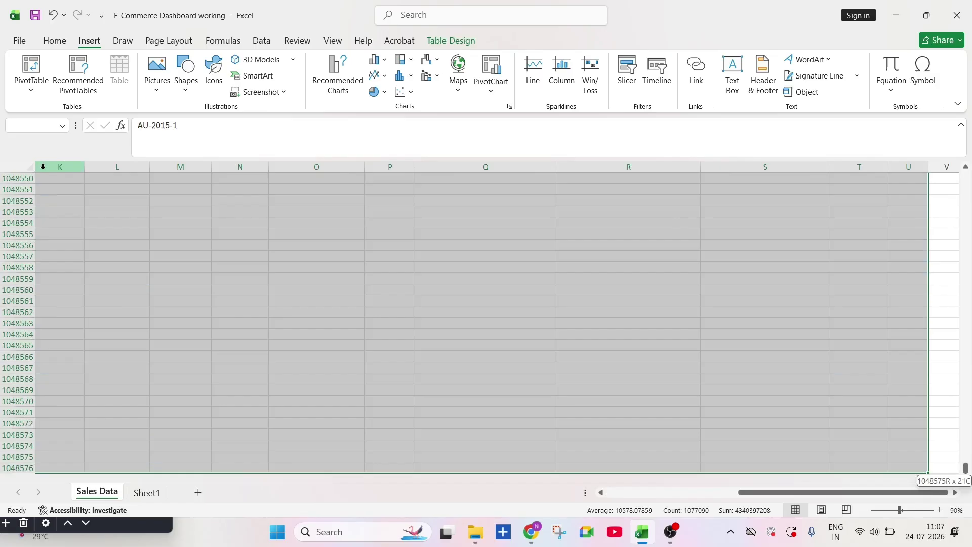
key(ctrl+shift+Left)
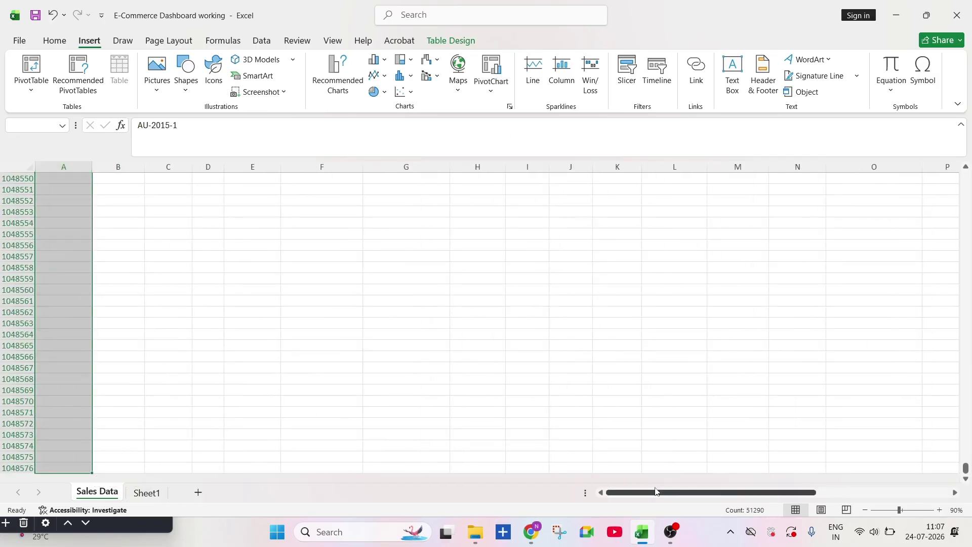
drag(966, 468, 965, 175)
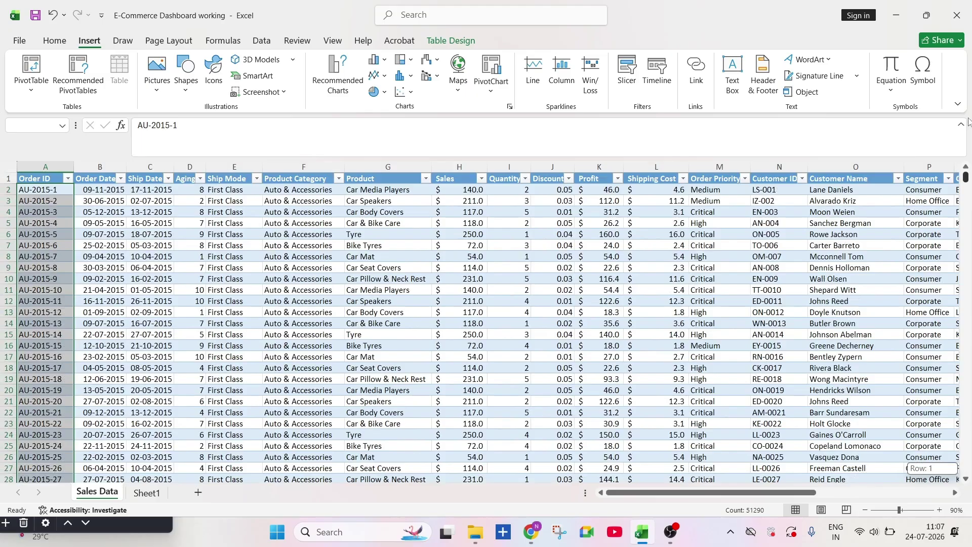
Step: Create a PivotTable from the whole sales table, including its headers, on a new worksheet
click(46, 178)
key(ctrl+shift+Right)
key(ctrl+shift+Down)
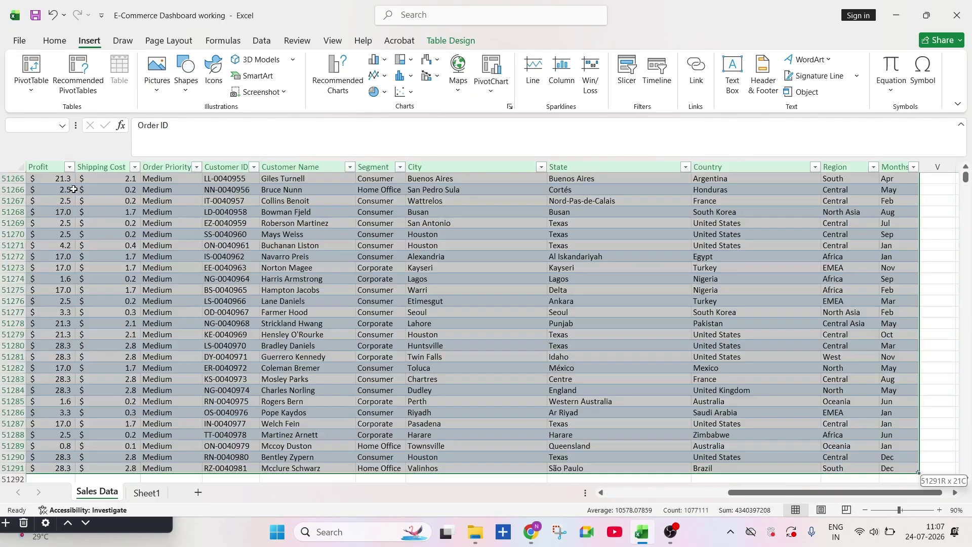
click(31, 87)
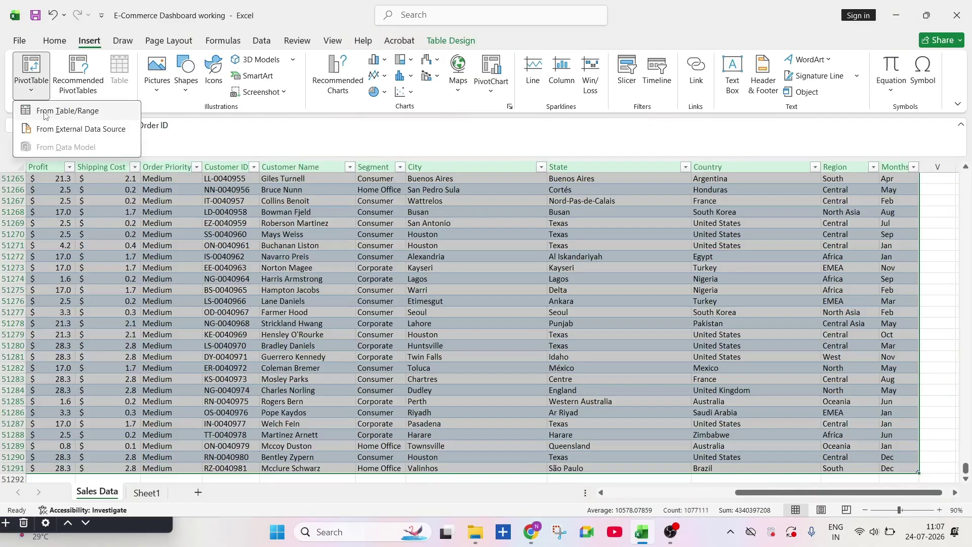
click(44, 111)
click(311, 345)
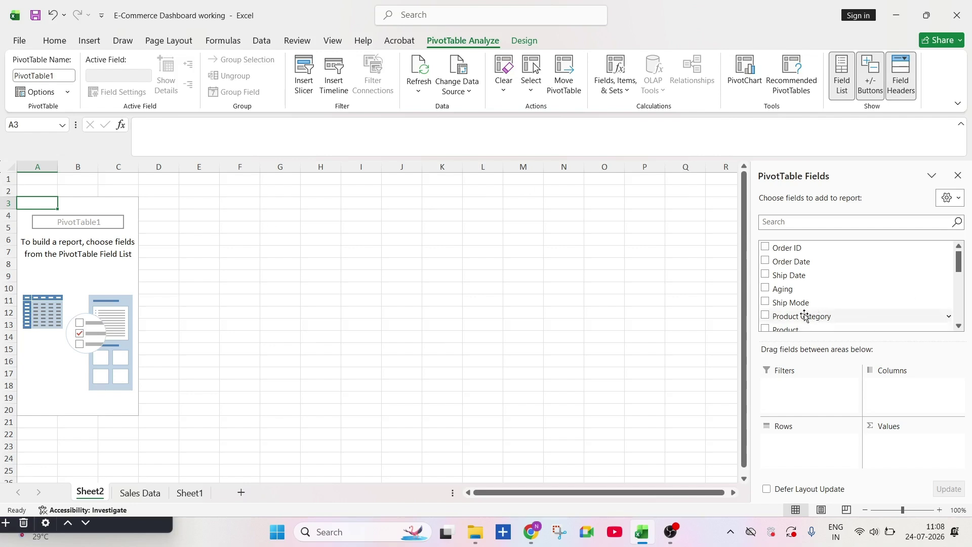
Step: Summarize sales by category in the PivotTable, with Product Category as rows and the sum of Sales as values
drag(805, 316, 795, 453)
scroll(830, 299, down, 2)
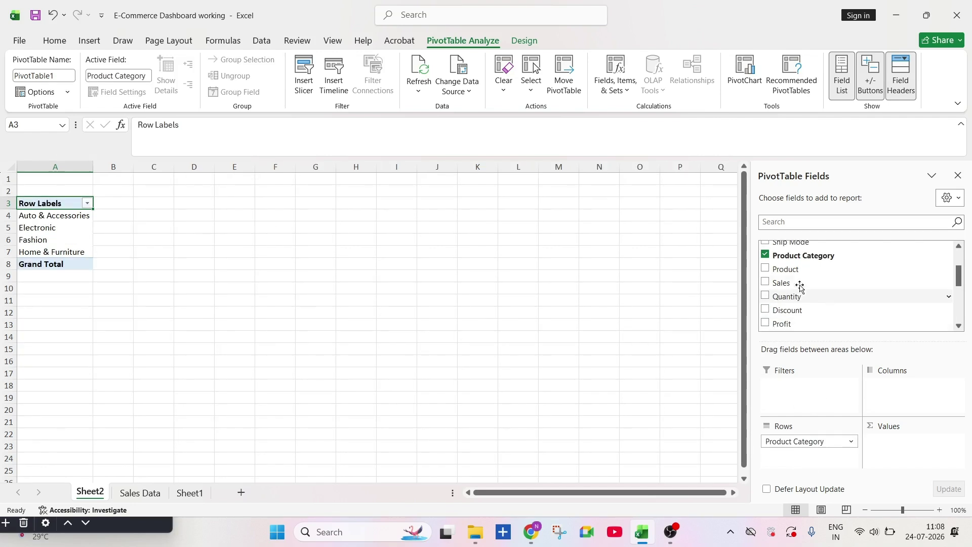
drag(800, 287, 896, 446)
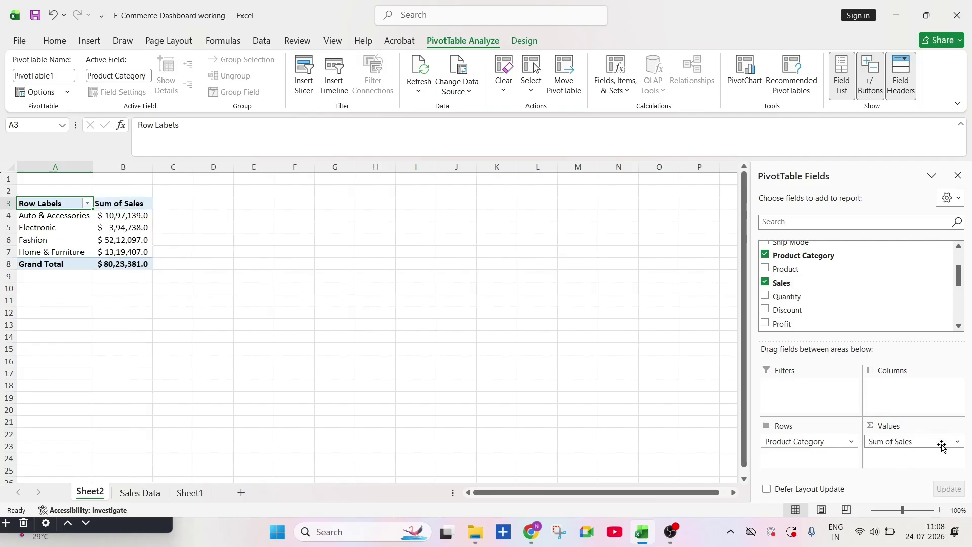
Step: Insert a doughnut PivotChart based on the sales by product category PivotTable
click(110, 217)
click(50, 203)
click(122, 40)
click(89, 40)
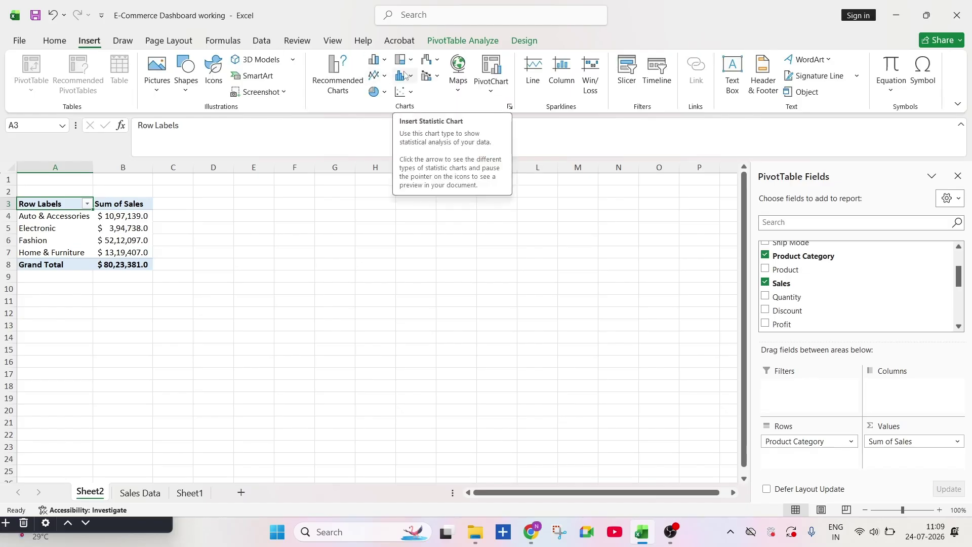
click(385, 97)
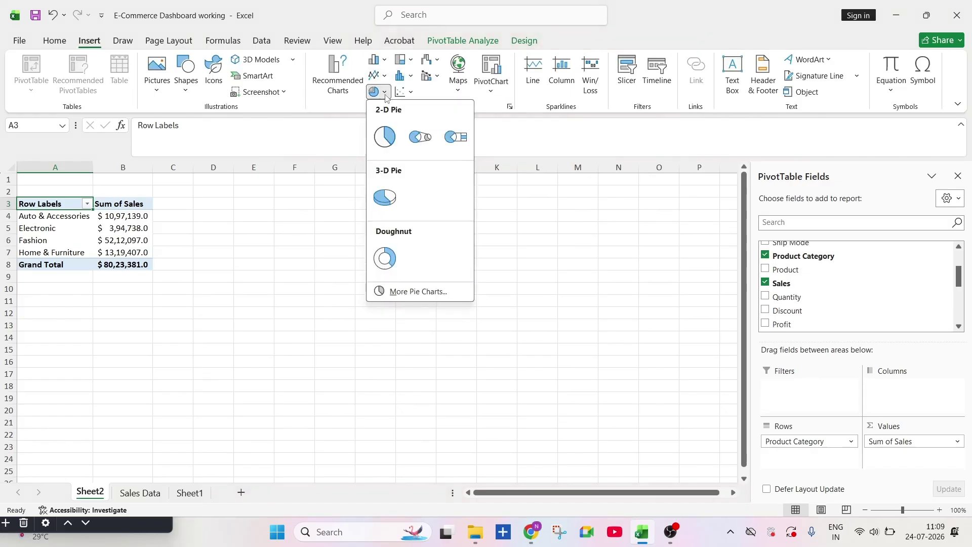
click(388, 268)
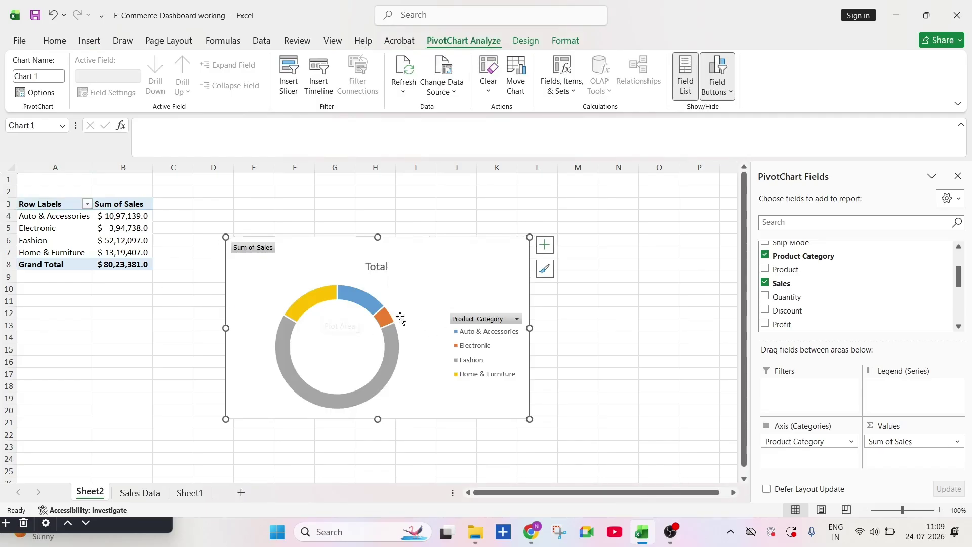
Step: Set the doughnut chart's hole size to 55%
click(309, 302)
double_click(309, 302)
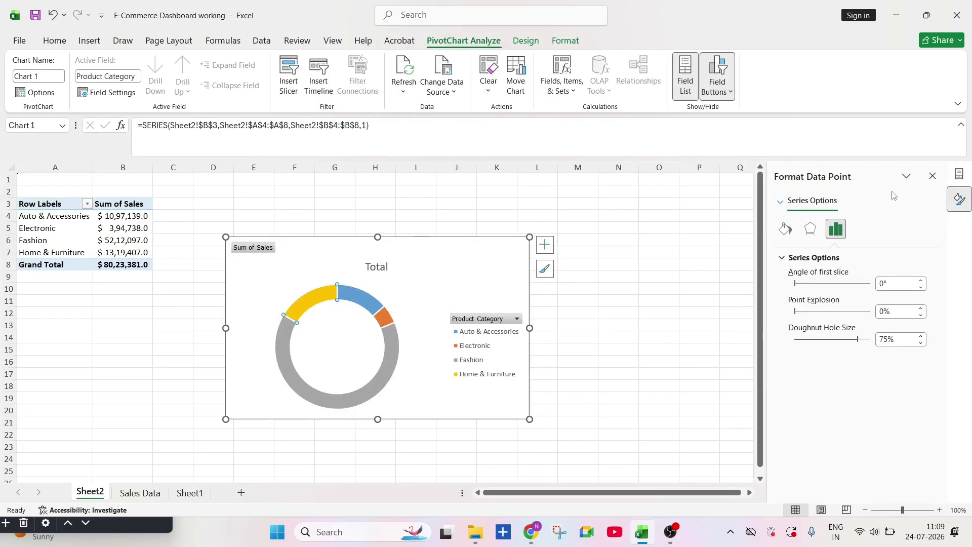
click(832, 338)
click(832, 339)
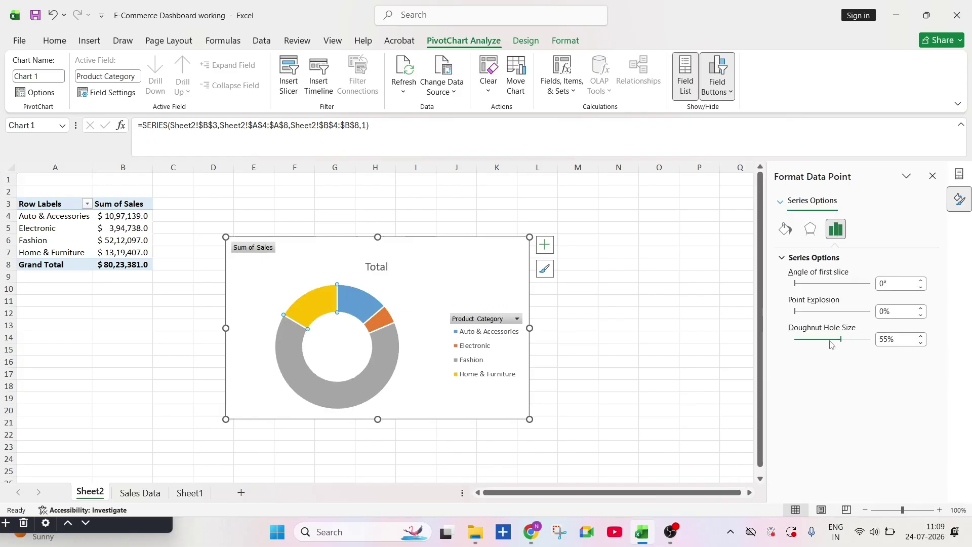
Step: Apply the fourth chart style to the doughnut chart, with a thin pale-coloured ring and percentage labels on a white background
click(292, 340)
click(526, 41)
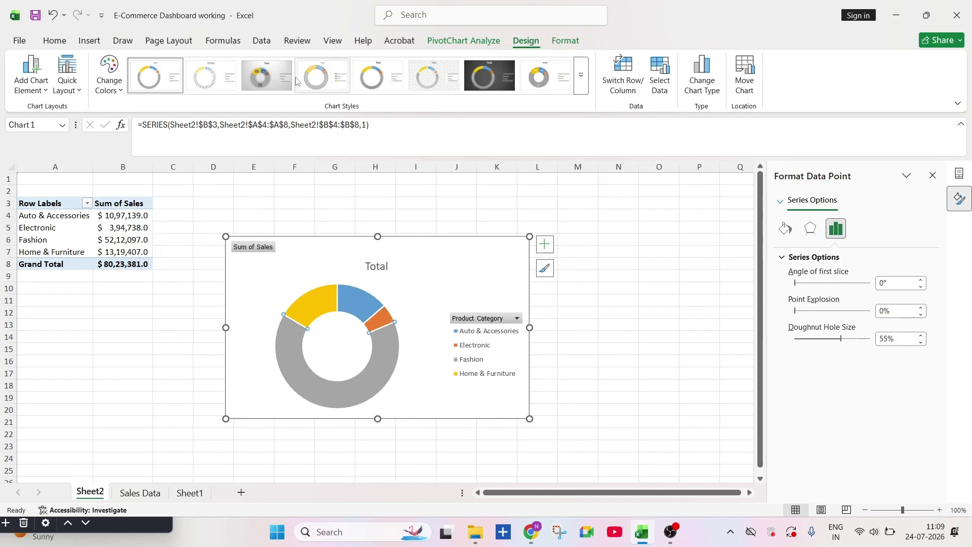
click(205, 78)
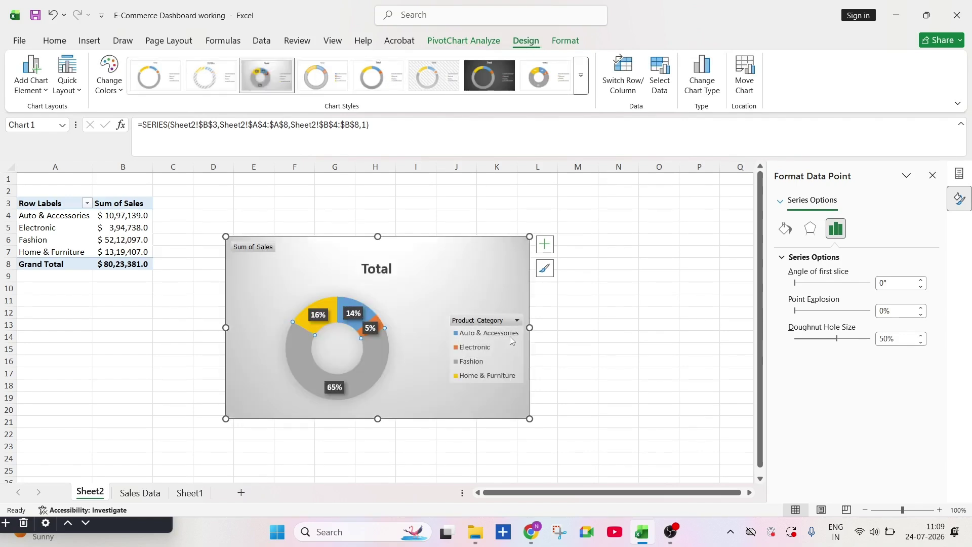
click(329, 76)
Step: Review the percentage labels of the product categories on the doughnut chart and select its data series
click(620, 360)
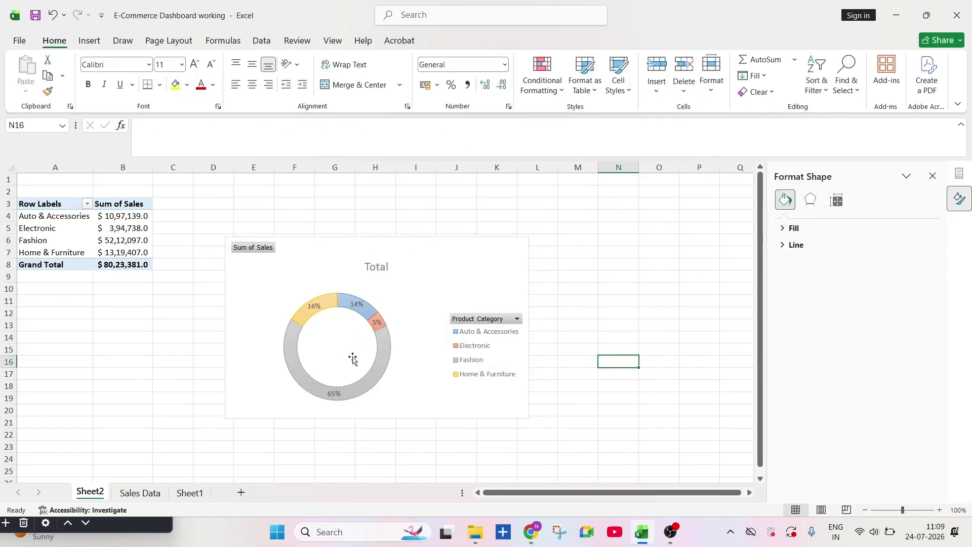
mouse_move(322, 396)
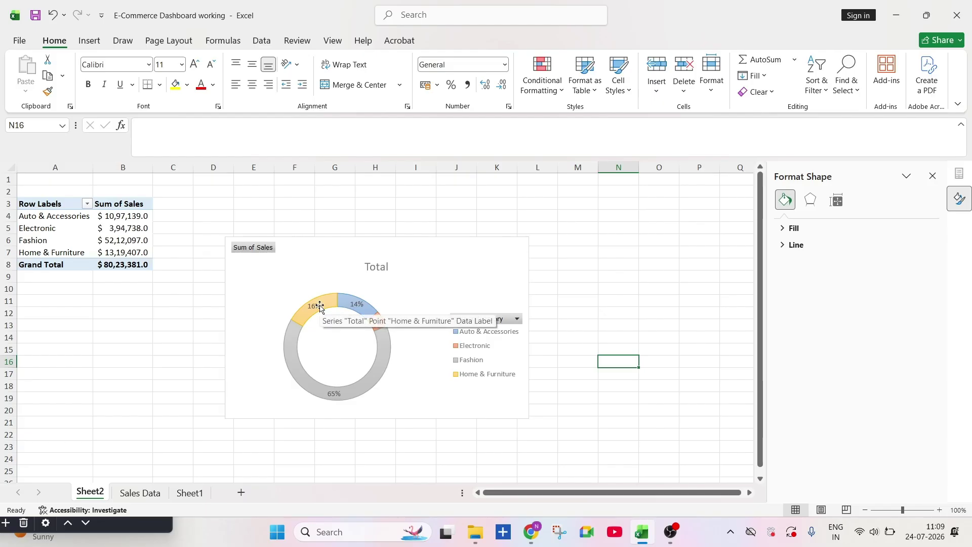
click(377, 362)
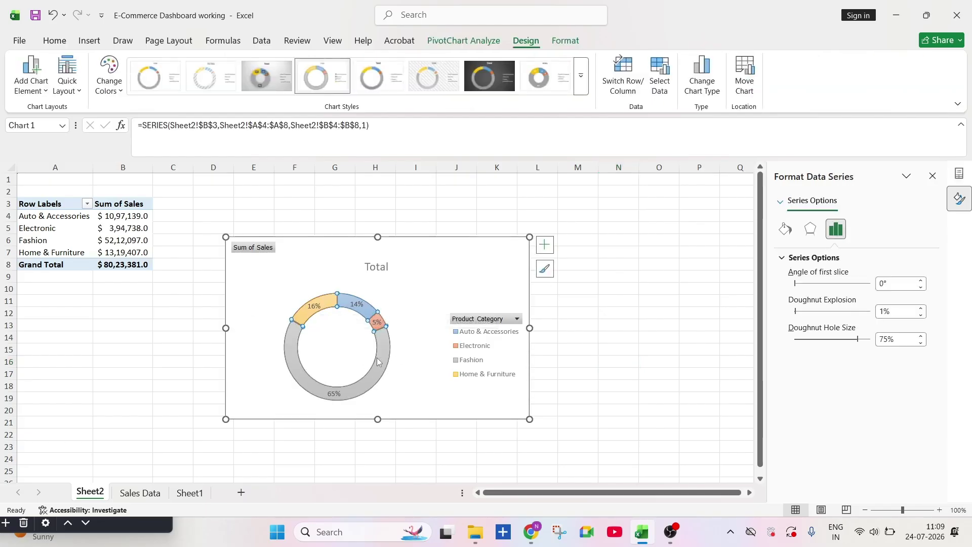
Step: Check the label options of the doughnut chart's data labels and close the formatting pane
right_click(377, 322)
mouse_move(450, 468)
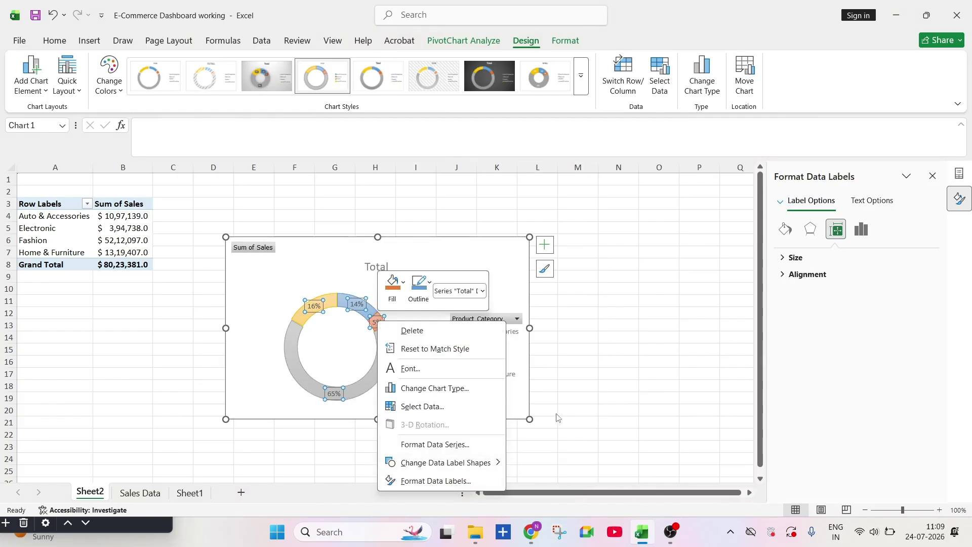
key(Escape)
click(379, 345)
right_click(376, 349)
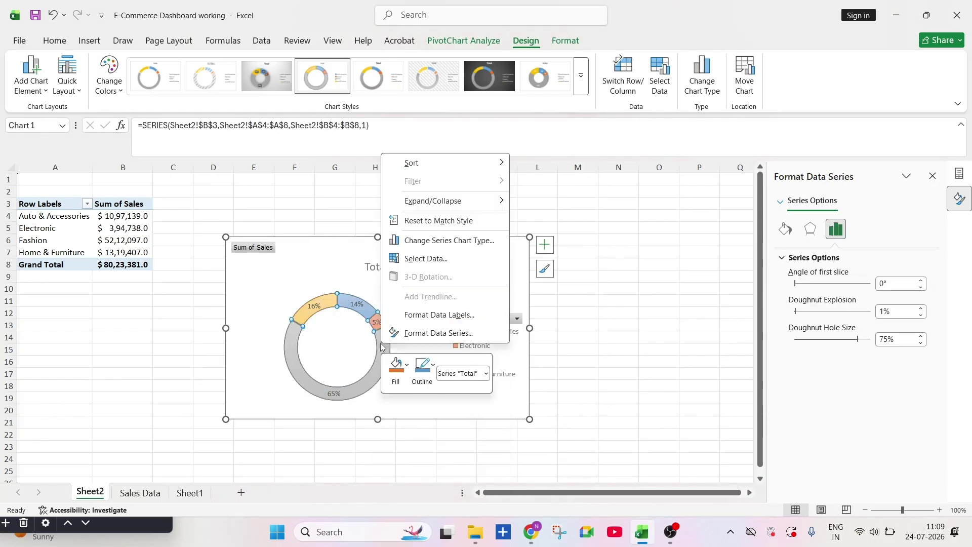
click(440, 314)
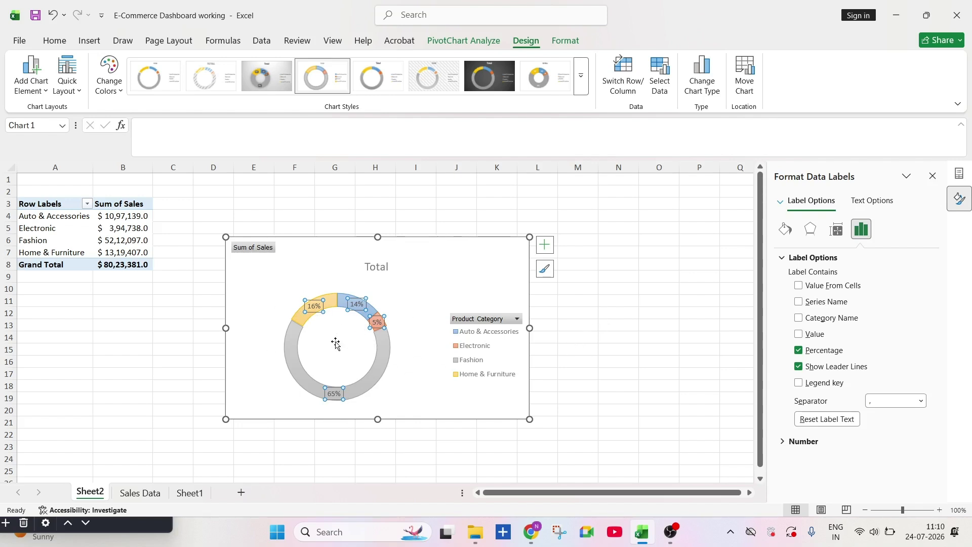
click(611, 373)
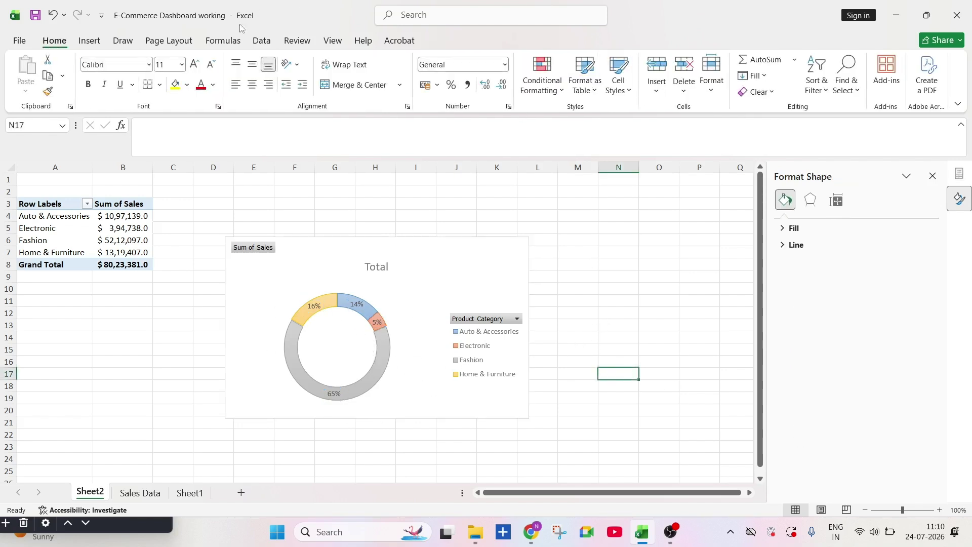
click(932, 176)
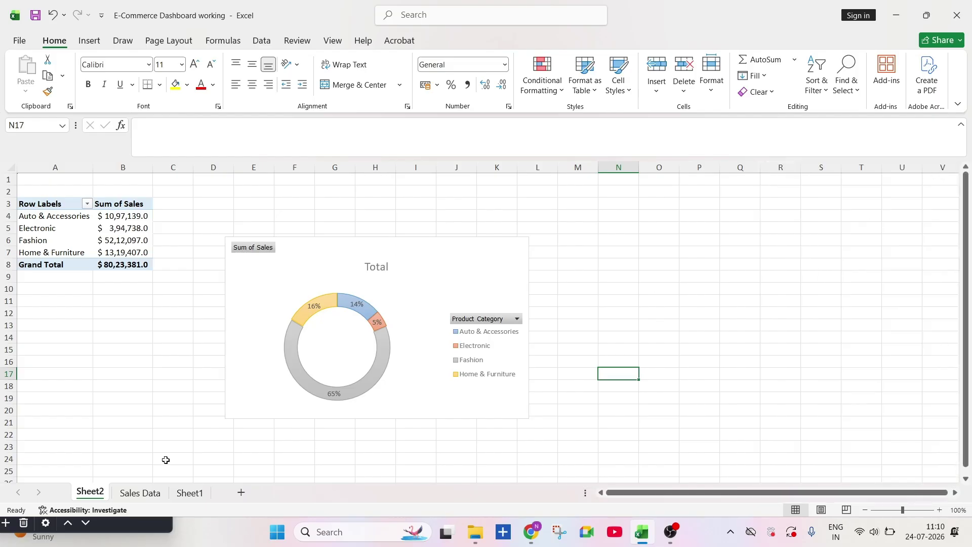
Step: Rename the worksheet holding the product category PivotTable and doughnut chart as category_sales
right_click(87, 493)
click(148, 348)
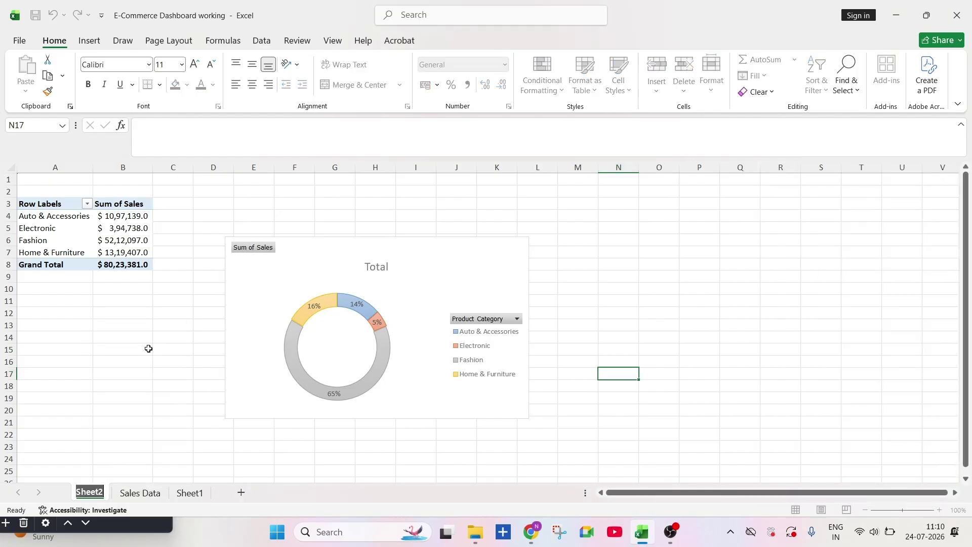
text(categor)
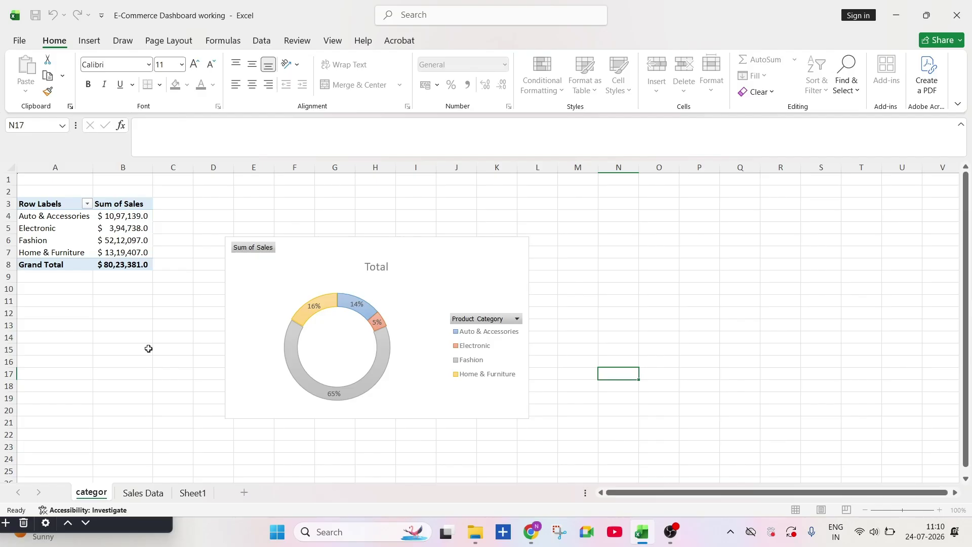
text(y_sales)
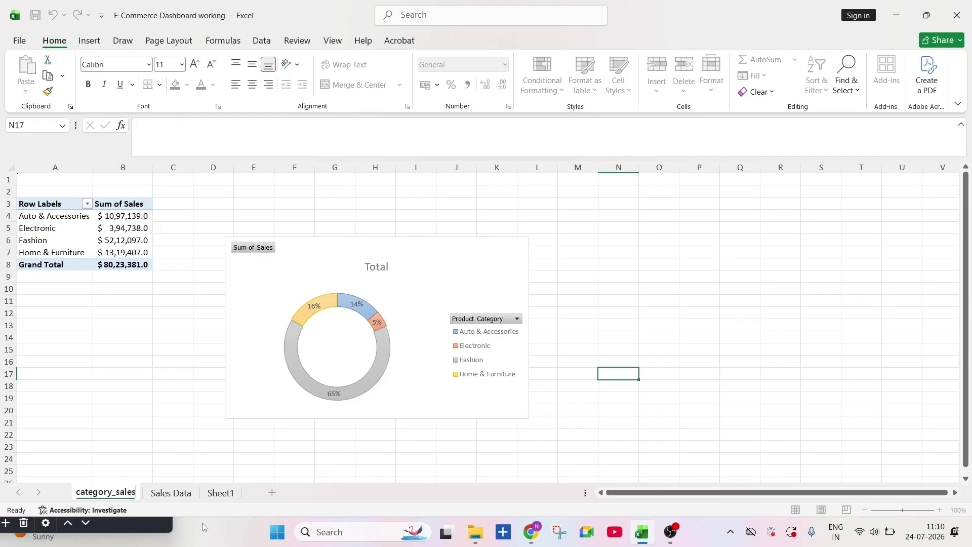
Step: Insert a PivotTable on a new worksheet from Table1 on the Sales Data sheet
click(171, 493)
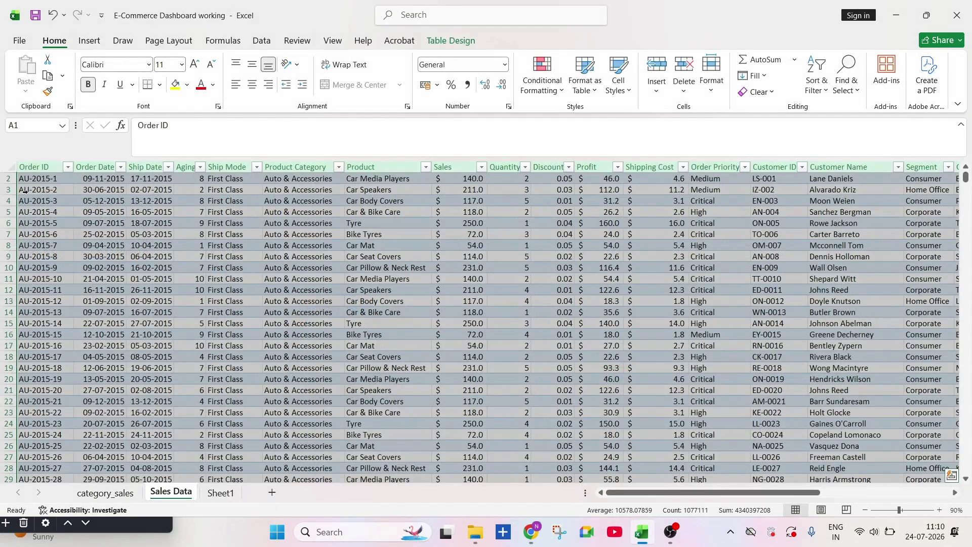
click(89, 40)
click(35, 94)
click(51, 109)
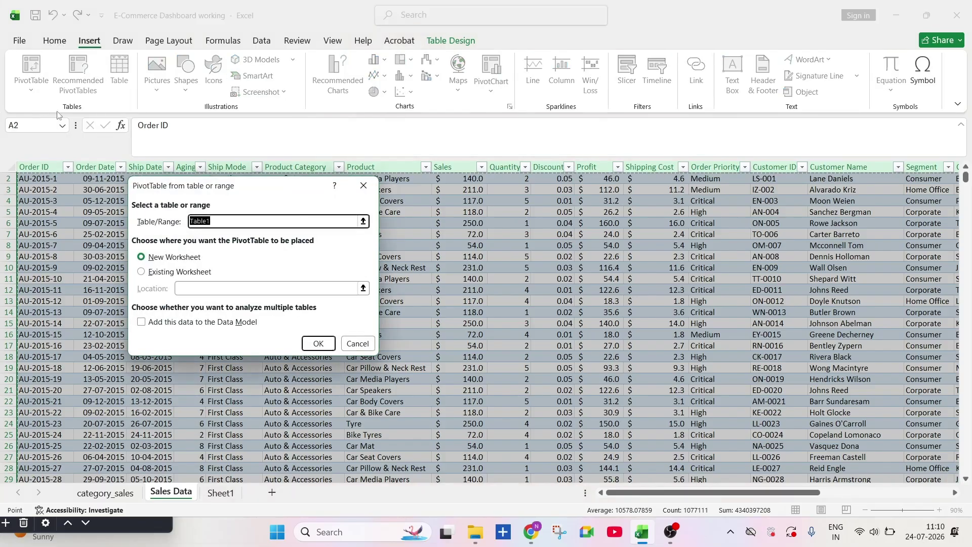
click(314, 338)
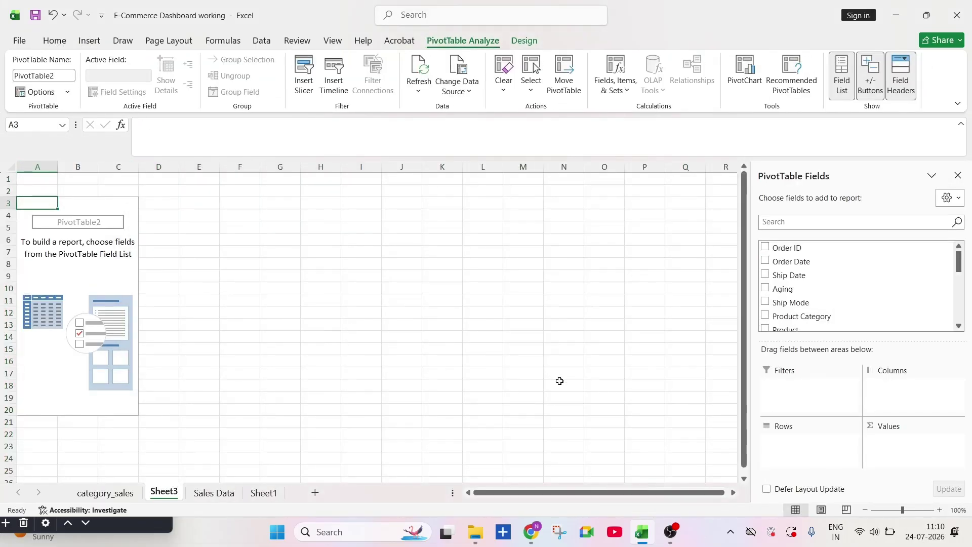
Step: Hide the value field buttons on the doughnut chart in the category_sales sheet
click(99, 491)
click(248, 247)
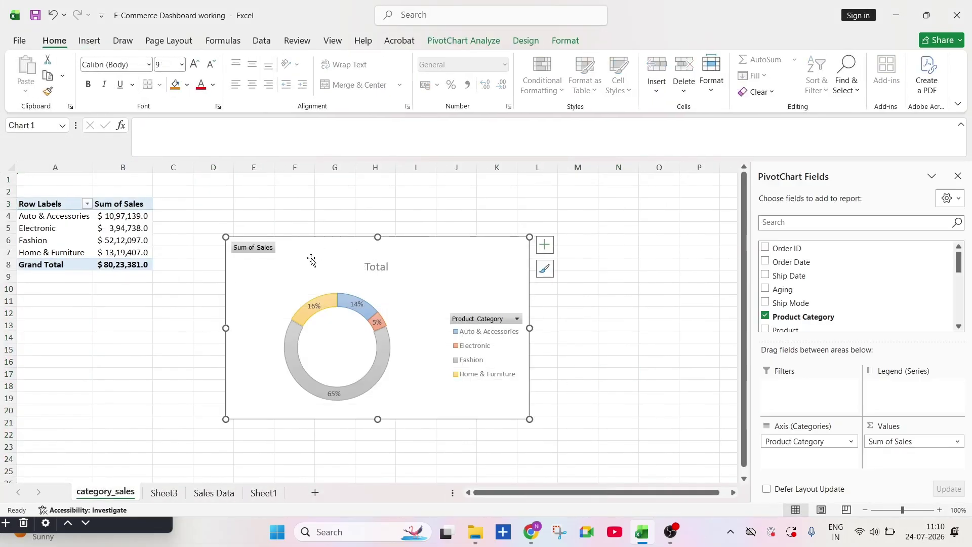
right_click(258, 248)
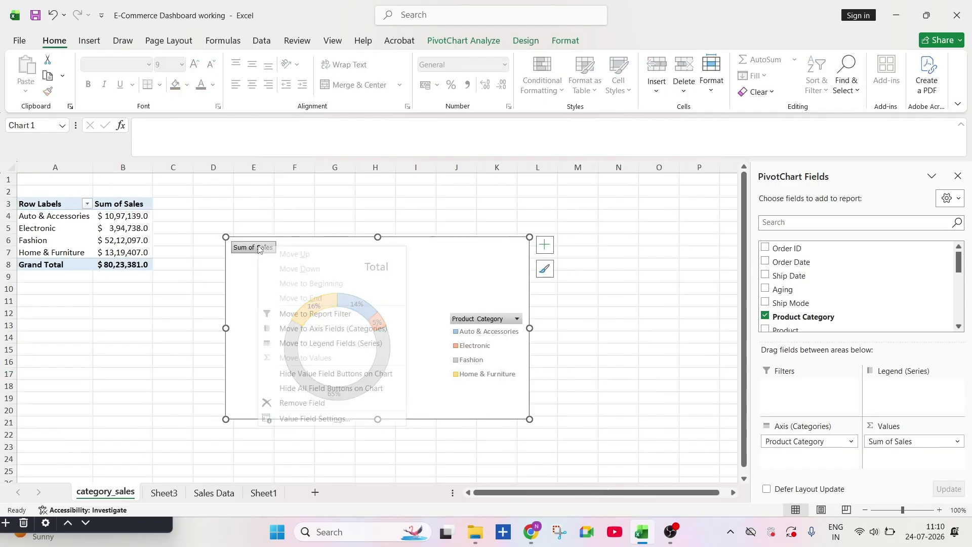
click(324, 375)
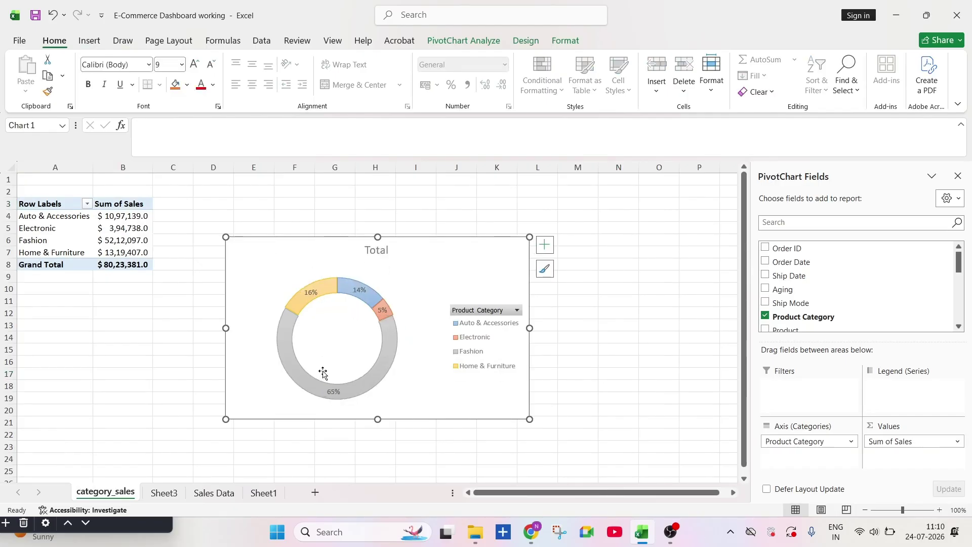
Step: Replace the doughnut chart's title with "TOTAL SALES BASED ON PRODUCT CATEGORY"
double_click(387, 250)
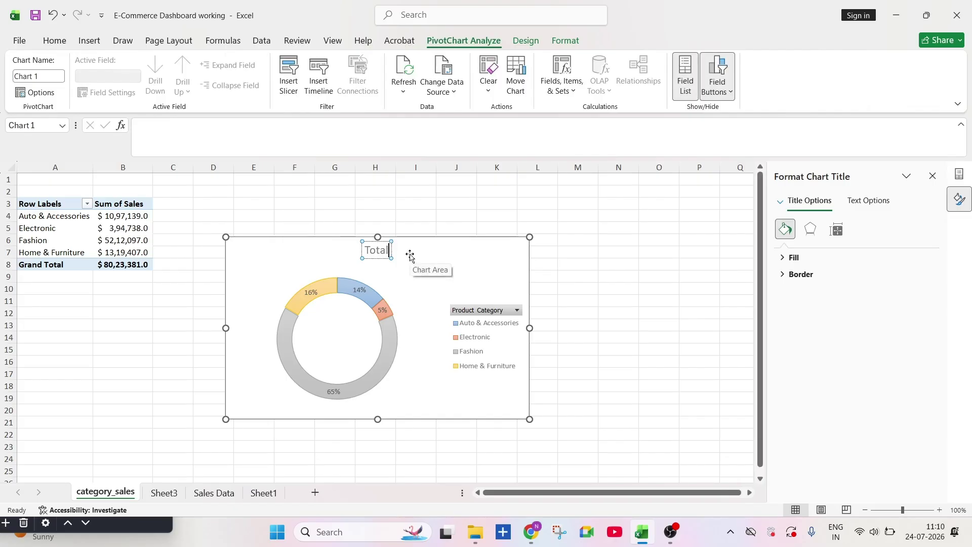
text(sa)
text(++++++++)
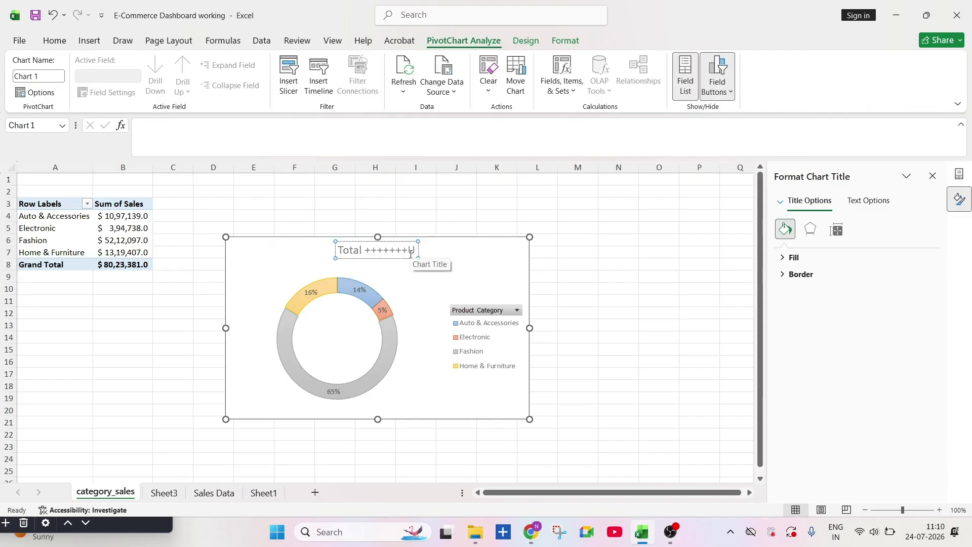
key(BackSpace)
key(BackSpace)
key(BackSpace)
key(BackSpace)
key(BackSpace)
key(BackSpace)
key(BackSpace)
key(BackSpace)
text(SA)
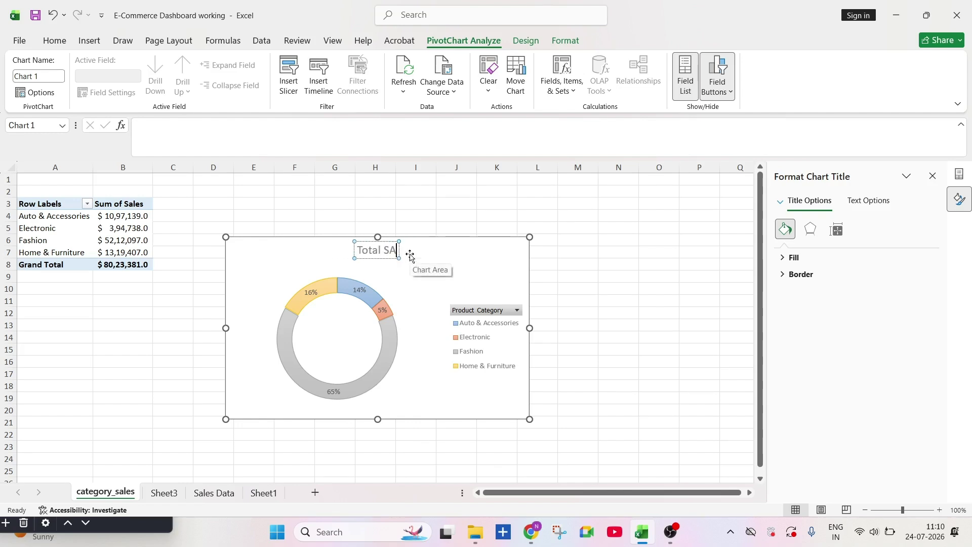
key(BackSpace)
key(BackSpace)
key(BackSpace)
key(BackSpace)
key(BackSpace)
key(BackSpace)
key(BackSpace)
key(BackSpace)
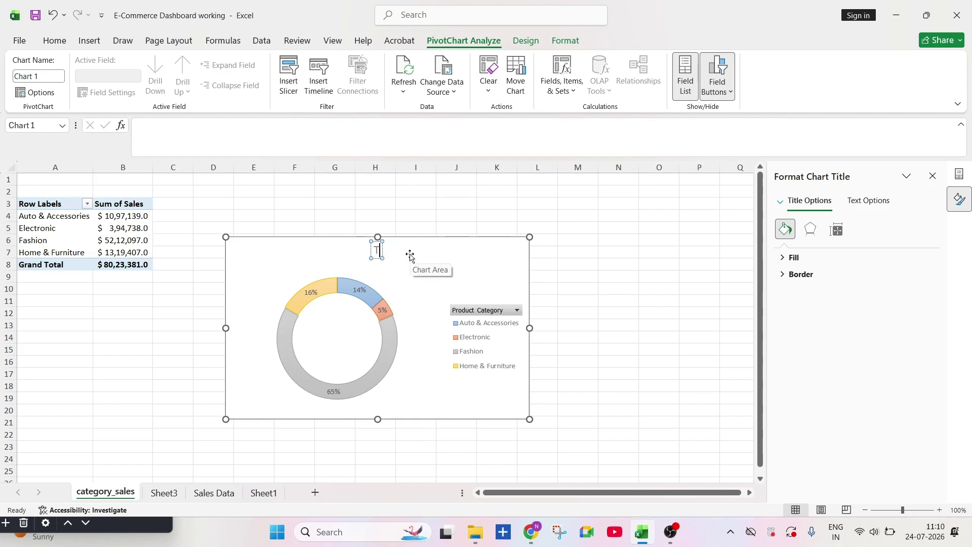
text(TOTAL SALES)
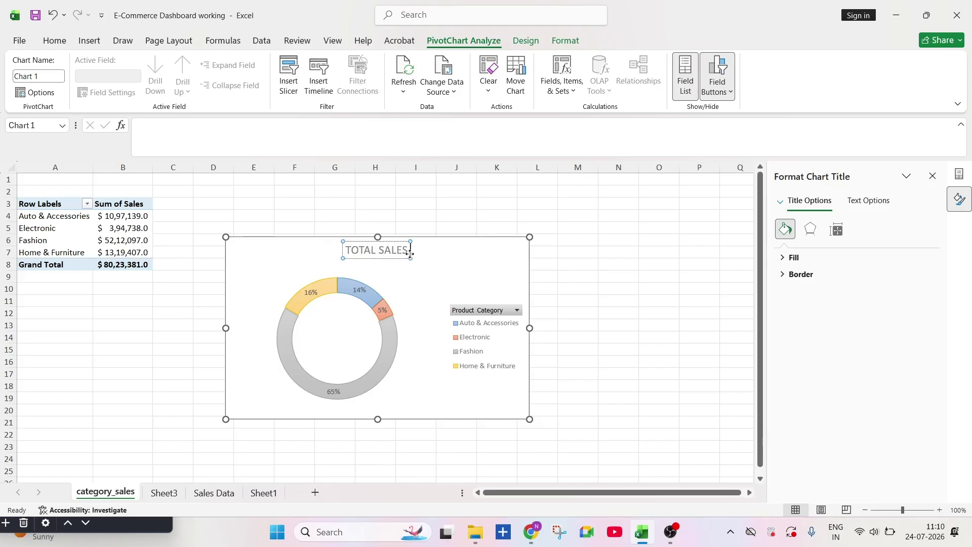
text( BASED ON PRO)
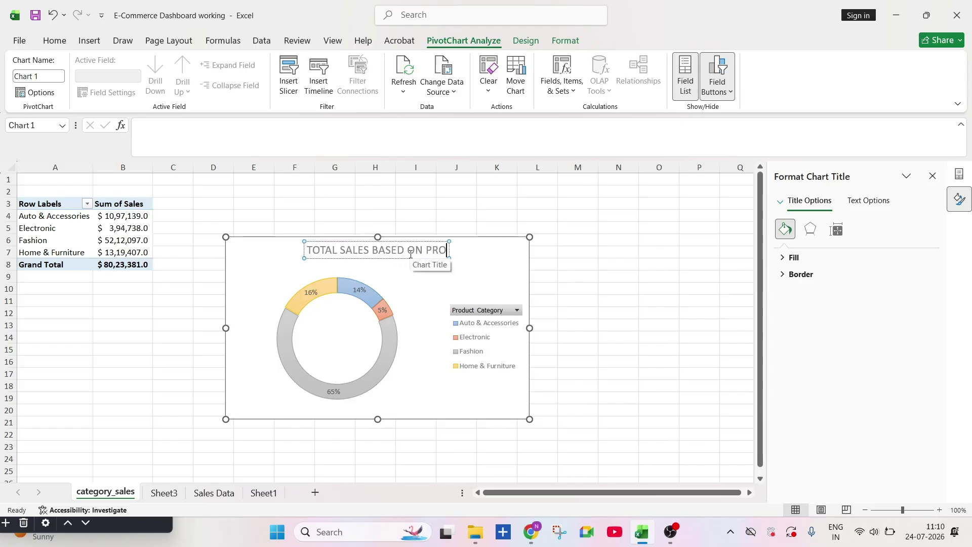
text(DUCT CATEGORY)
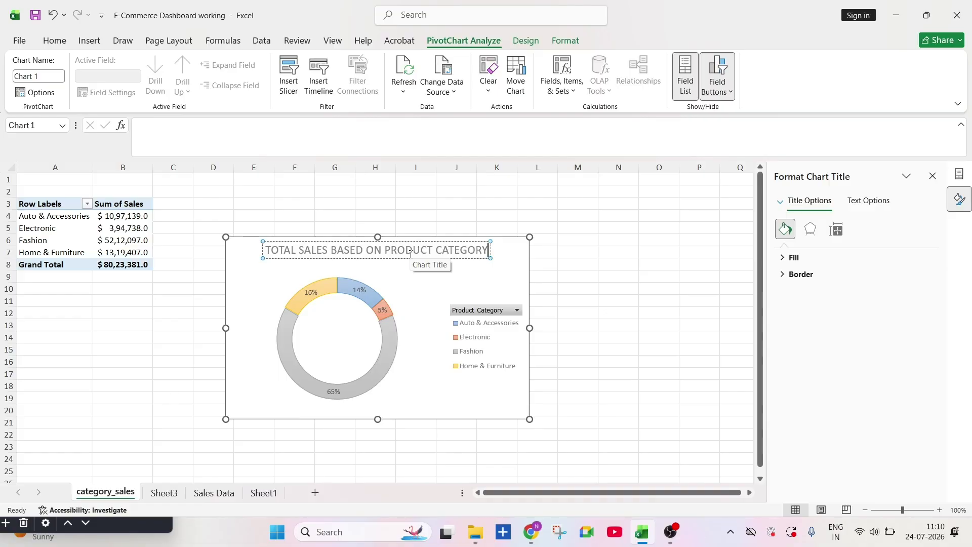
click(655, 323)
Step: Give the doughnut chart's title a solid light green fill
click(377, 250)
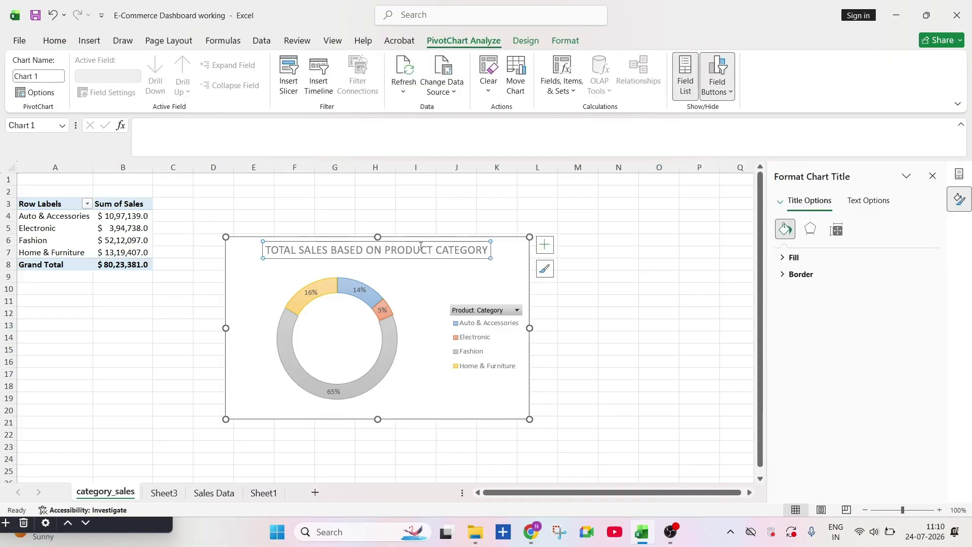
click(793, 258)
click(793, 291)
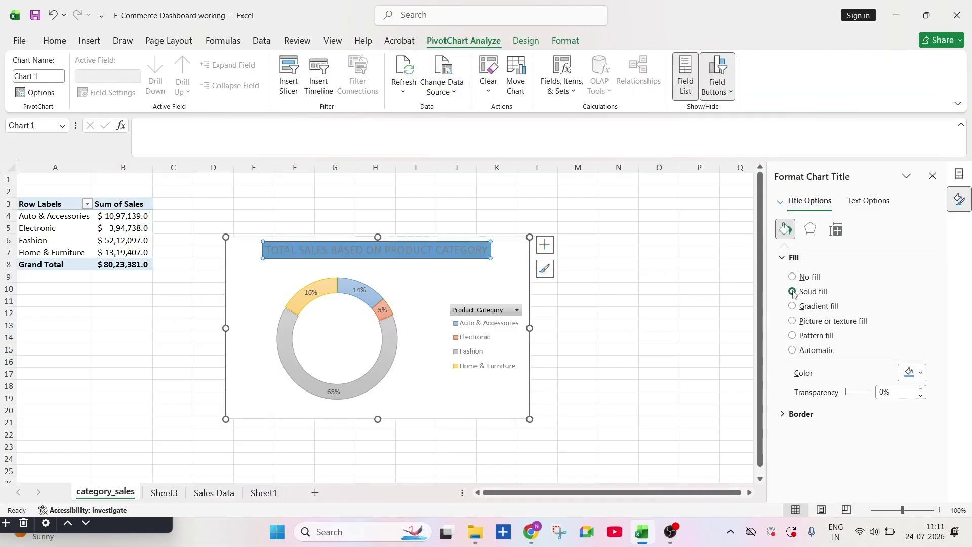
click(919, 373)
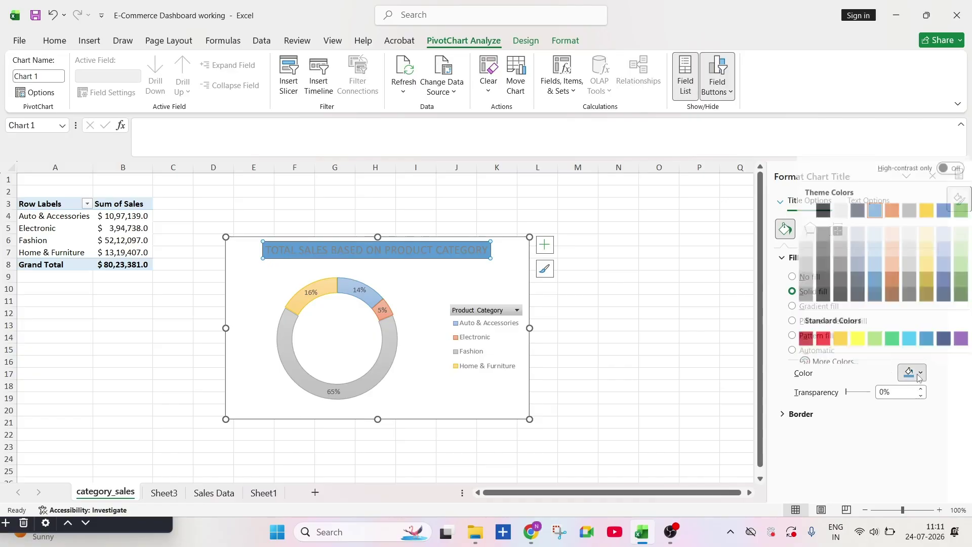
click(863, 334)
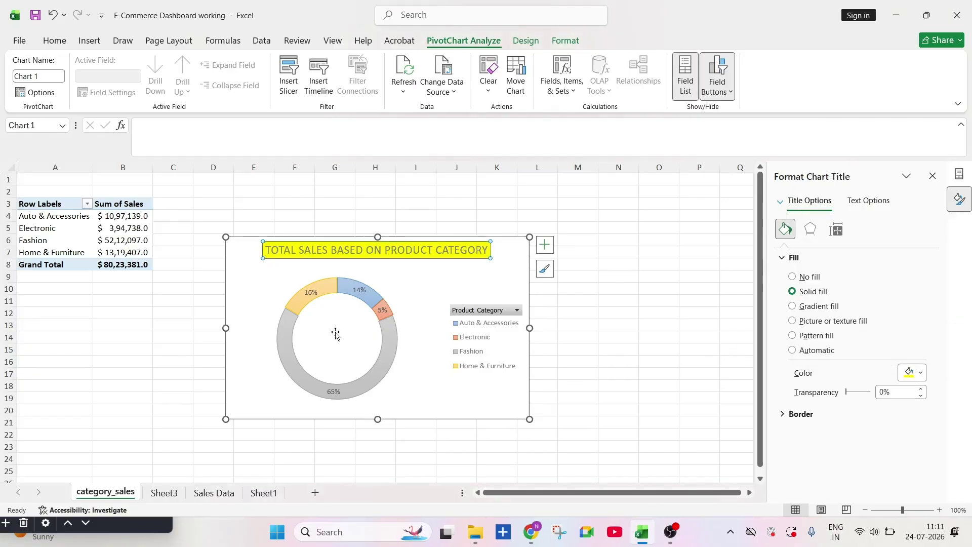
click(920, 373)
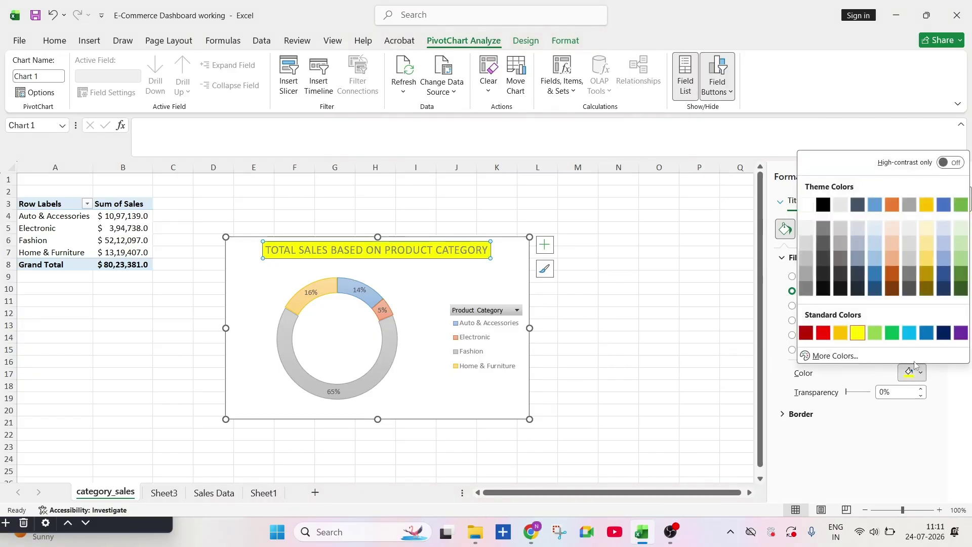
click(876, 333)
Step: Add a solid line border around the doughnut chart's title
click(382, 250)
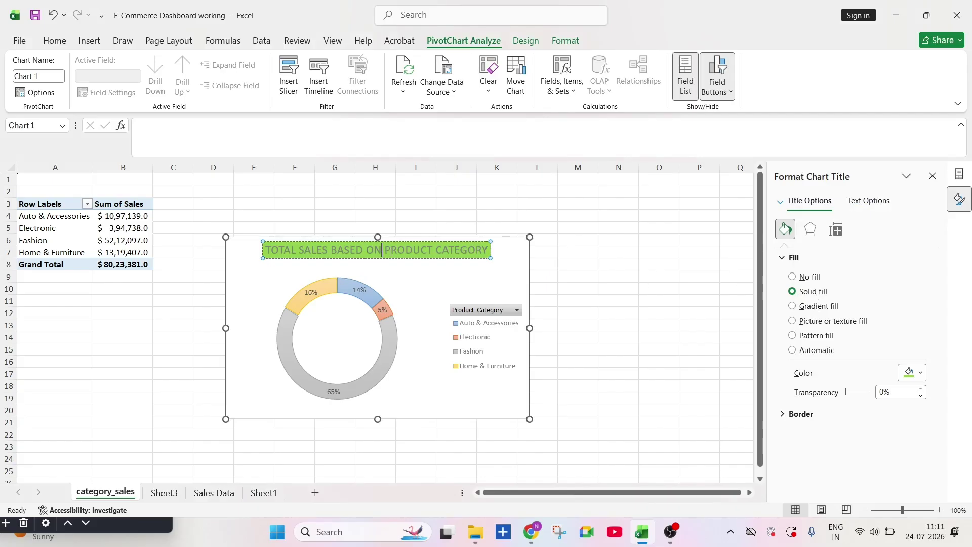
key(ctrl+a)
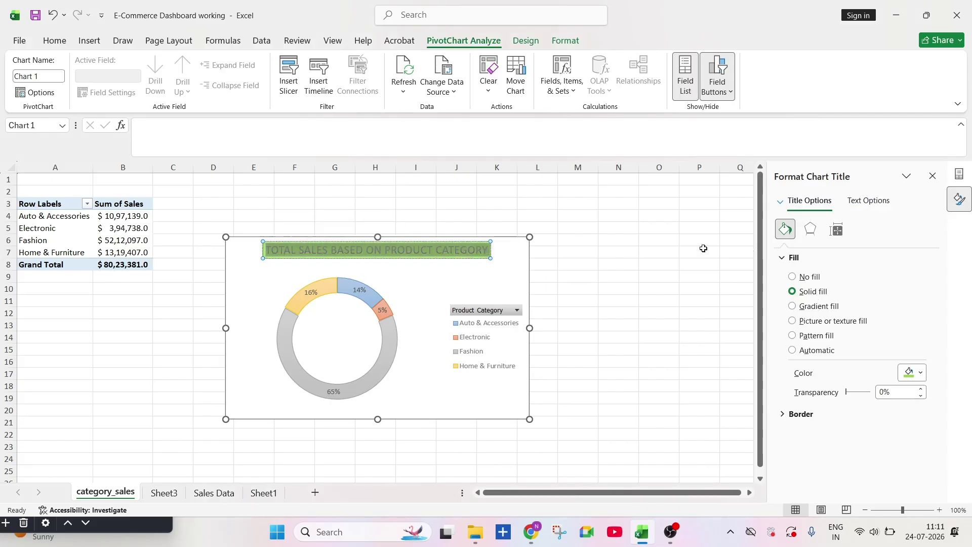
click(801, 413)
scroll(845, 455, down, 5)
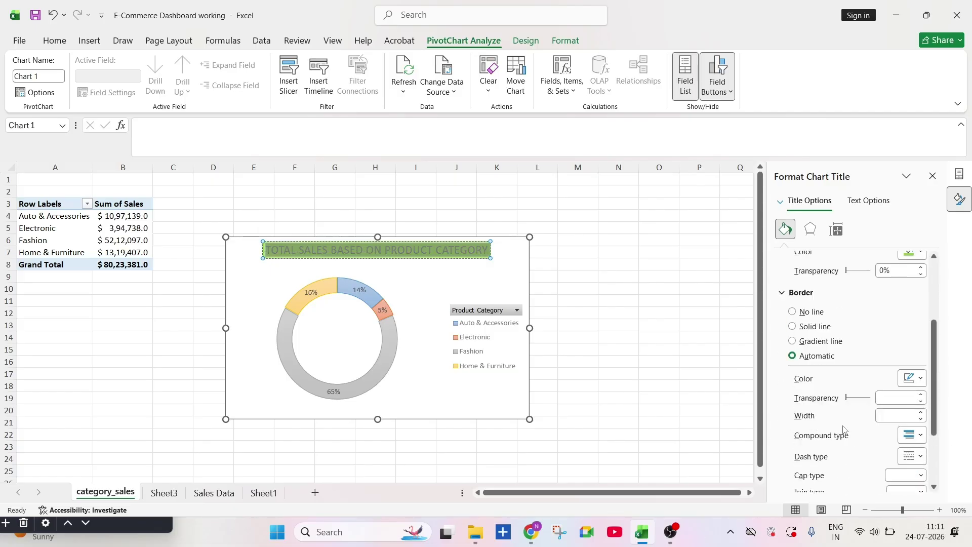
click(801, 329)
click(609, 335)
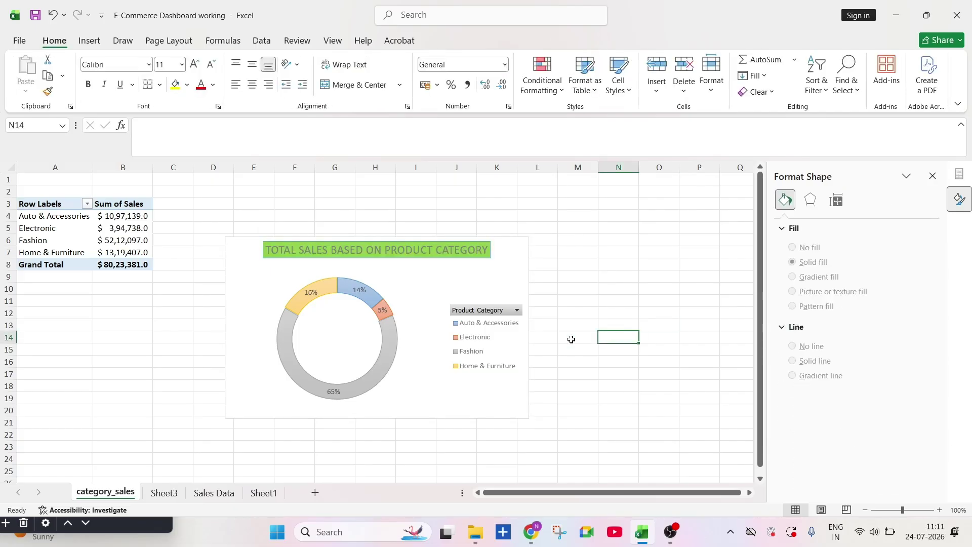
Step: Set the border colour of the doughnut chart's title to a near-black shade
click(460, 256)
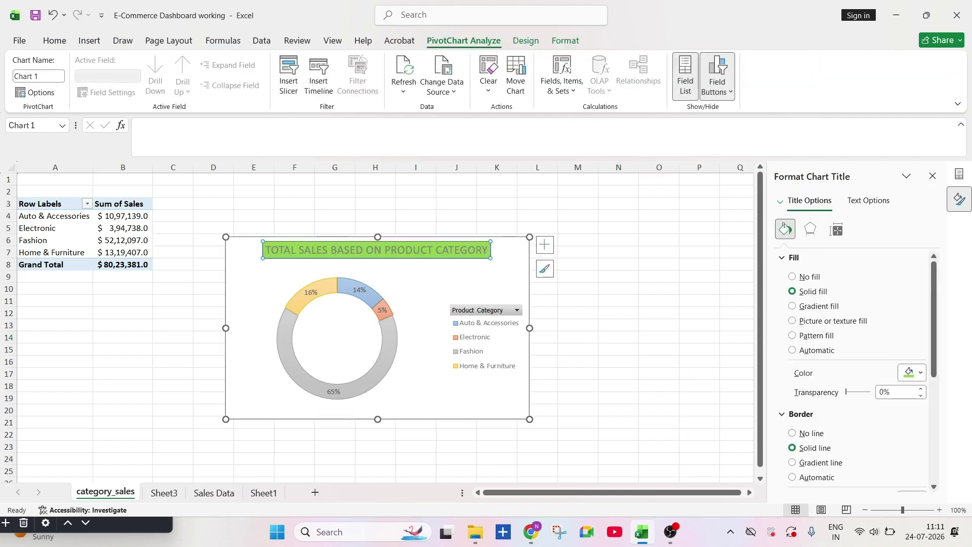
drag(489, 250, 265, 251)
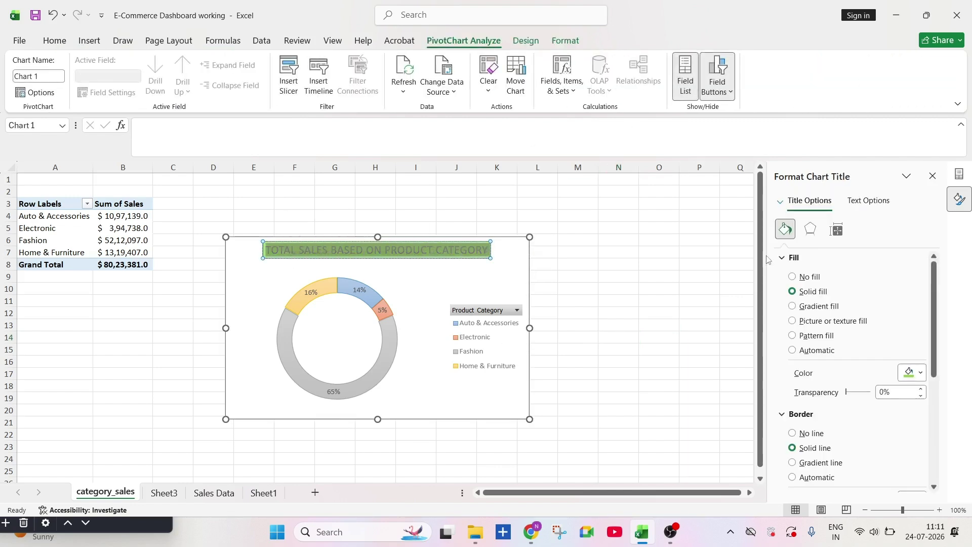
scroll(849, 365, down, 1)
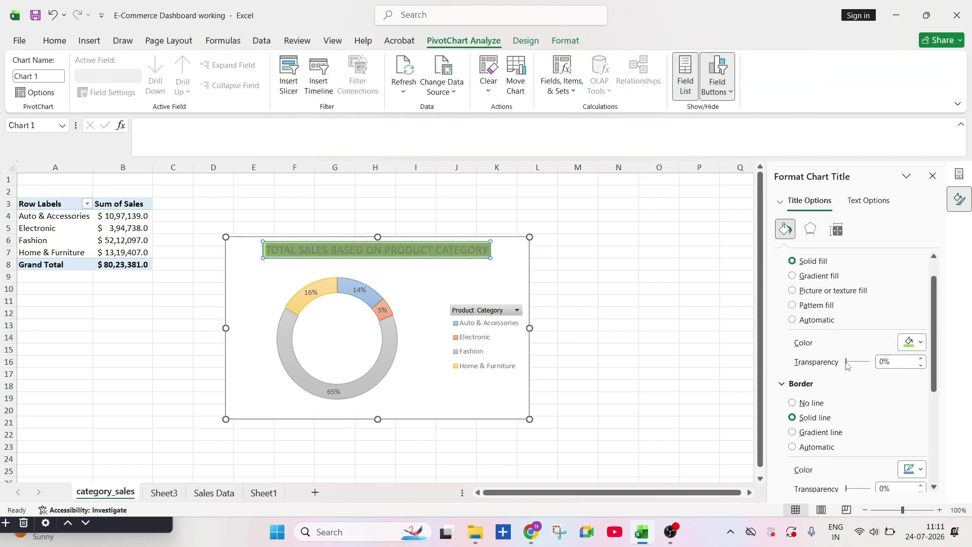
click(916, 472)
click(820, 386)
click(911, 470)
click(822, 391)
click(631, 346)
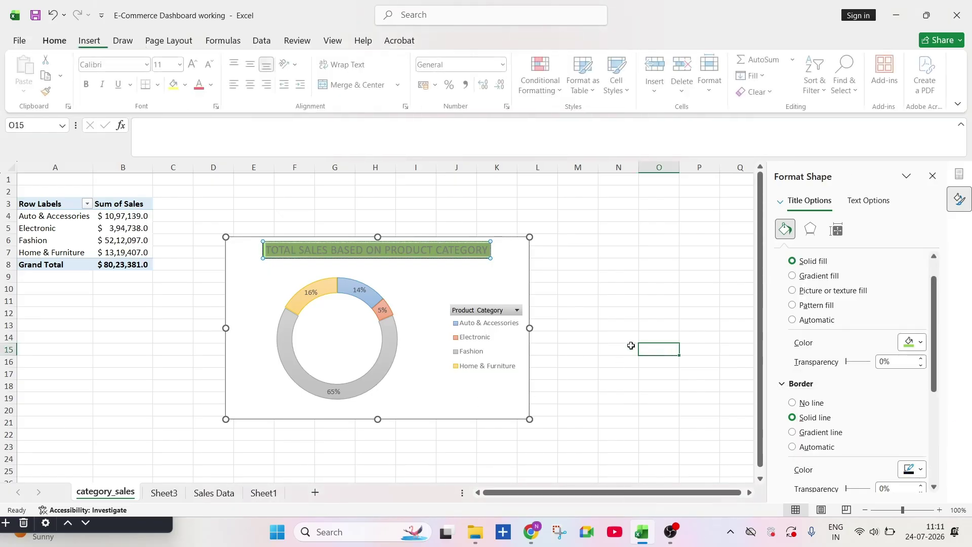
Step: Set the text colour of the doughnut chart's title to a near-black shade
click(486, 250)
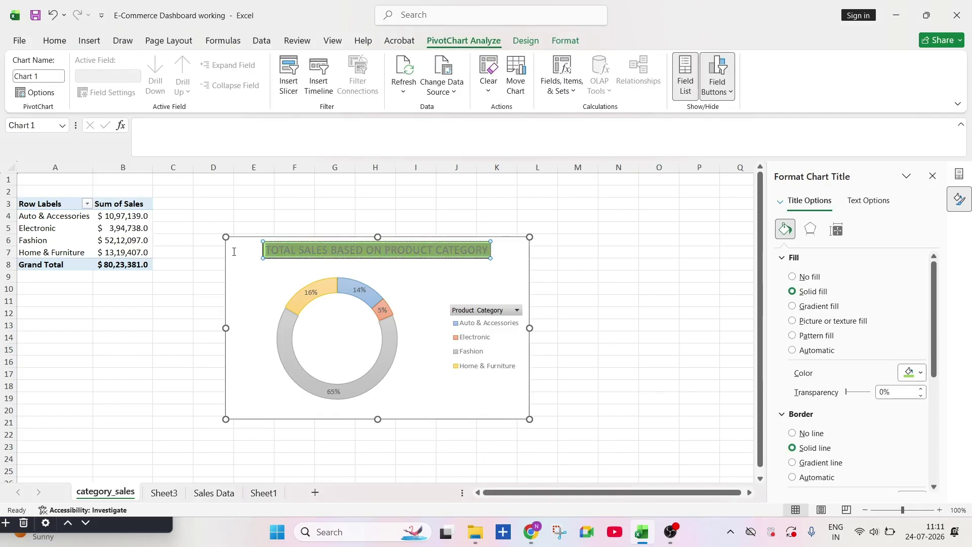
click(55, 41)
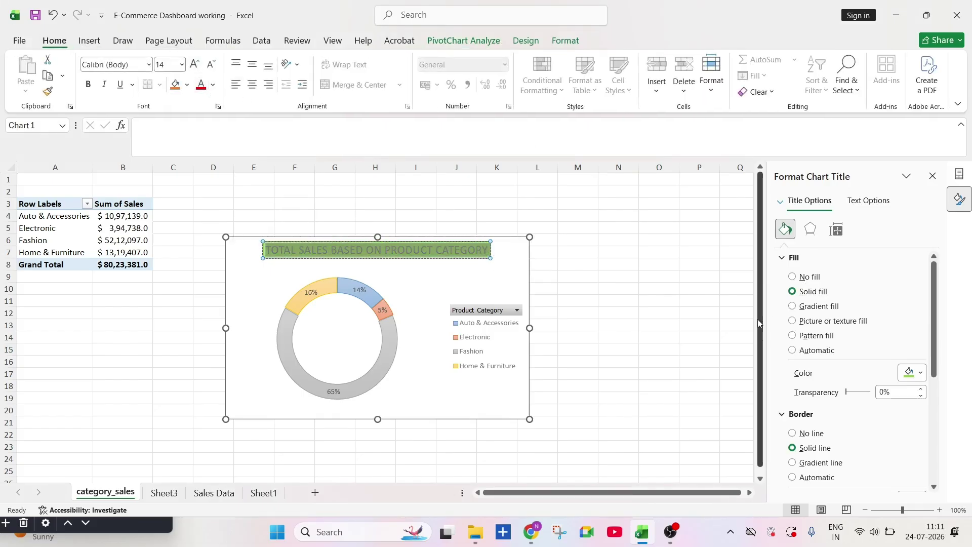
click(863, 201)
click(920, 358)
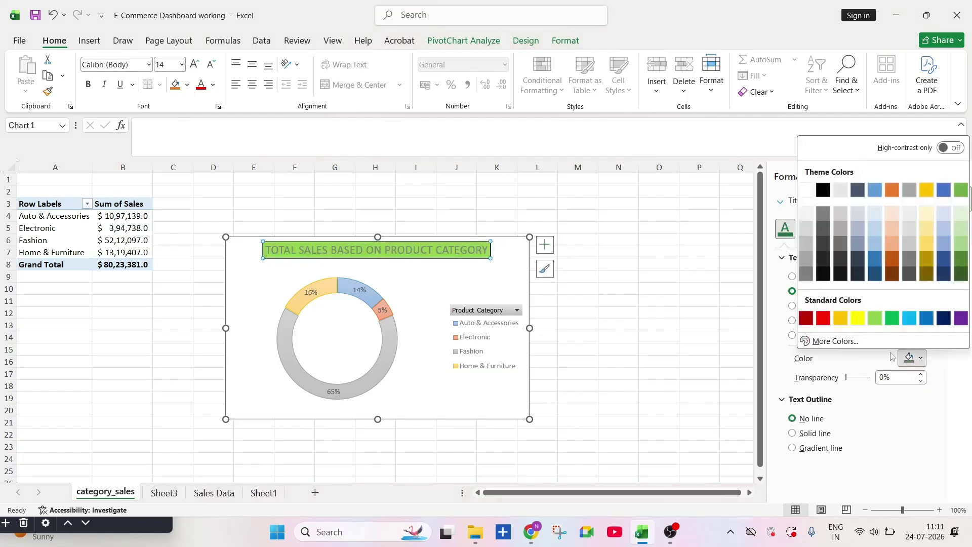
click(828, 276)
click(657, 303)
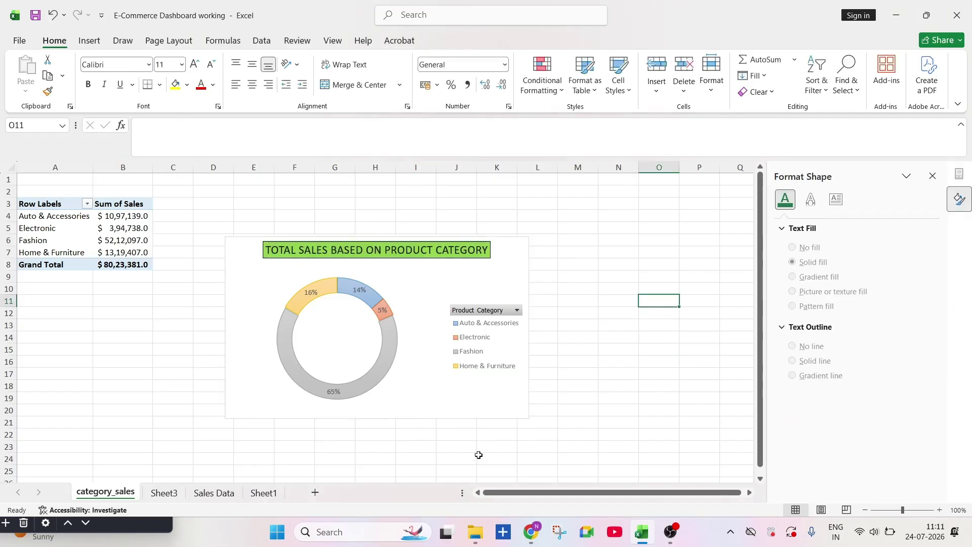
Step: Recolour the doughnut chart with the monochromatic orange palette
click(384, 334)
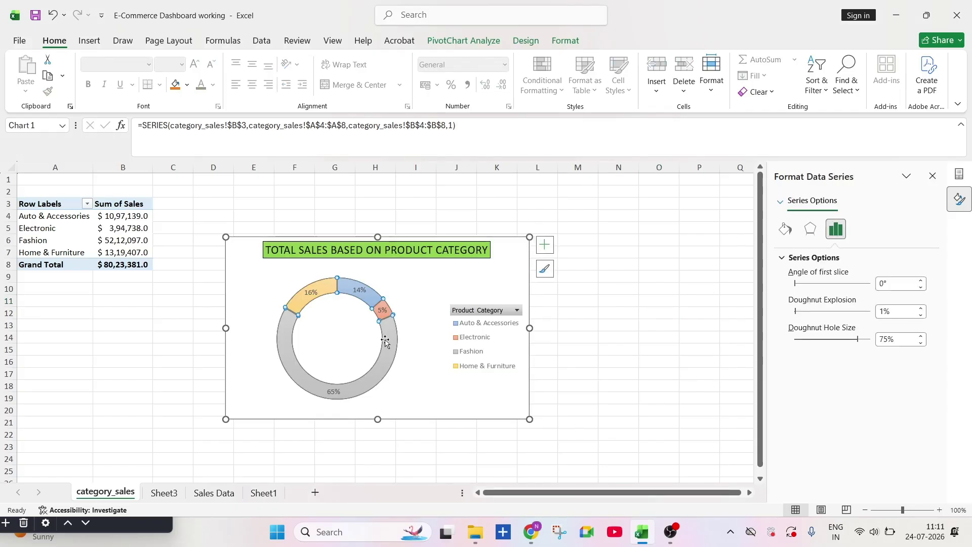
click(526, 40)
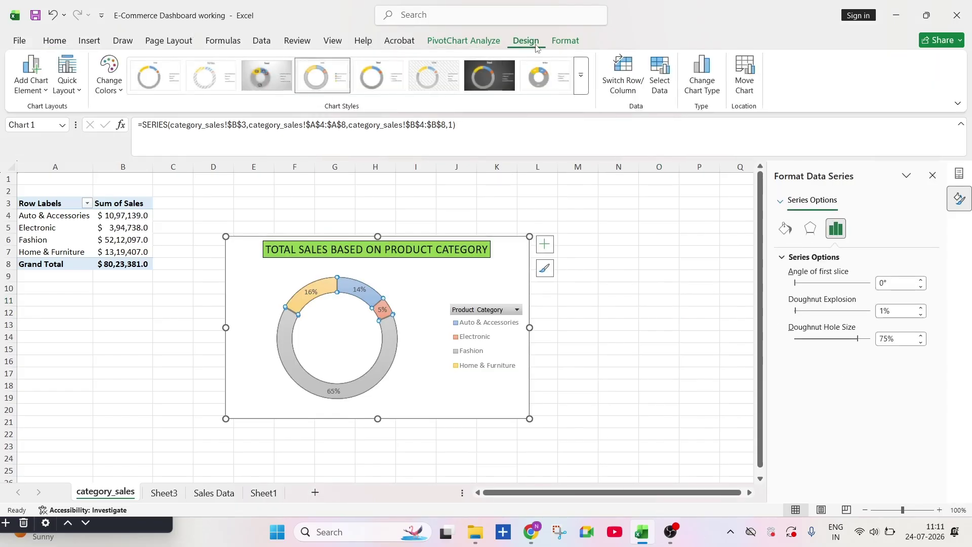
click(582, 86)
click(104, 87)
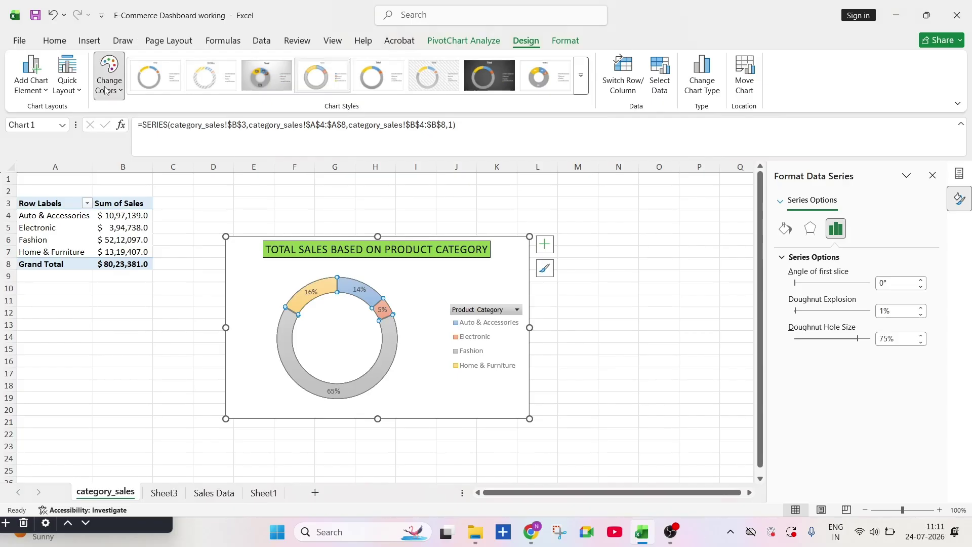
click(201, 126)
click(109, 76)
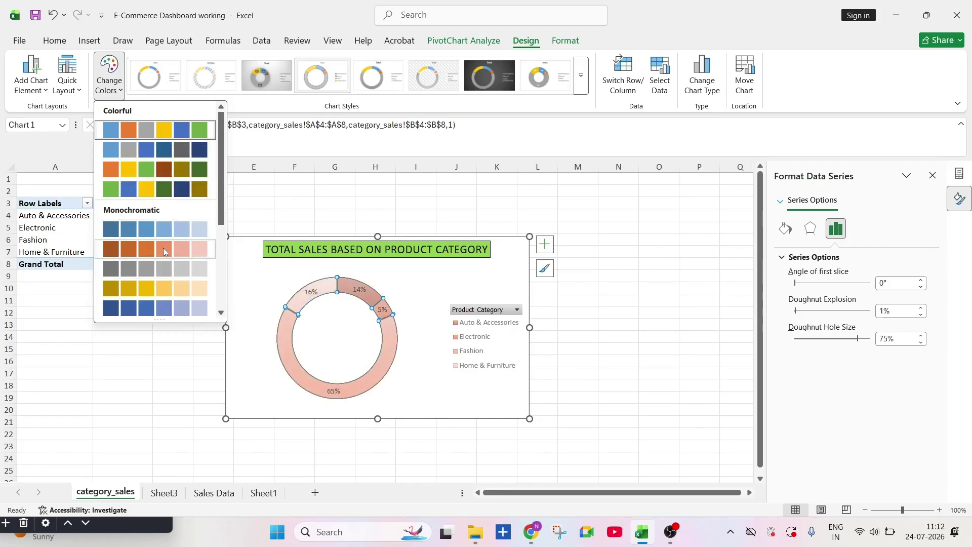
click(113, 248)
click(116, 252)
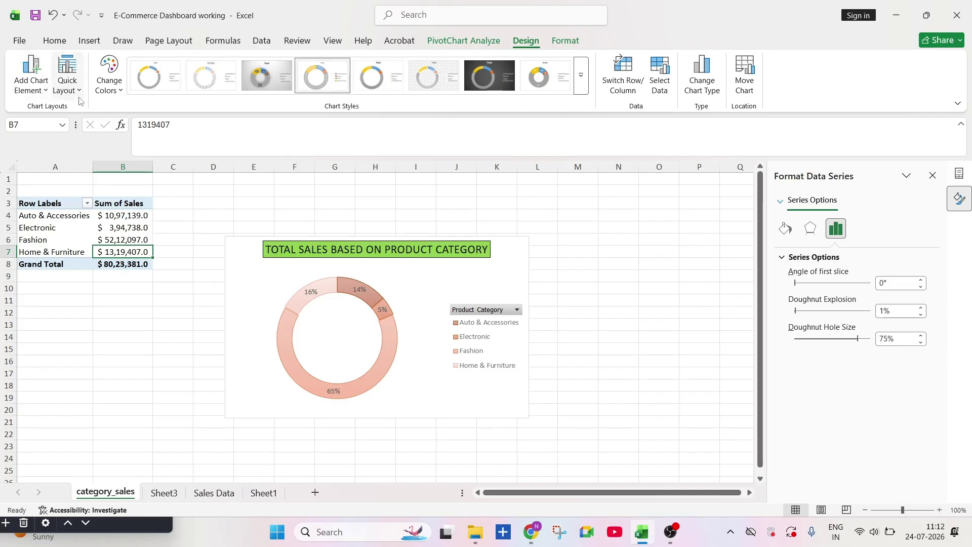
click(107, 92)
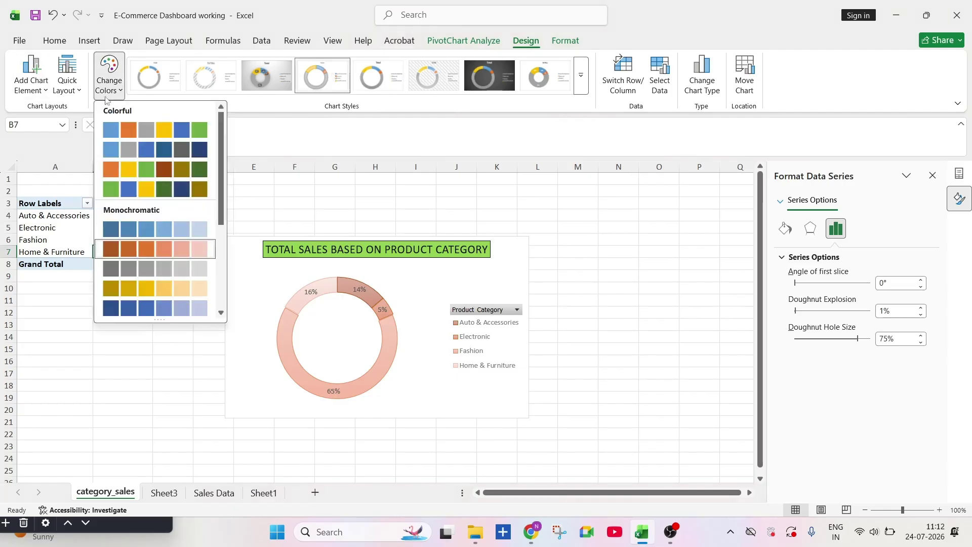
click(130, 285)
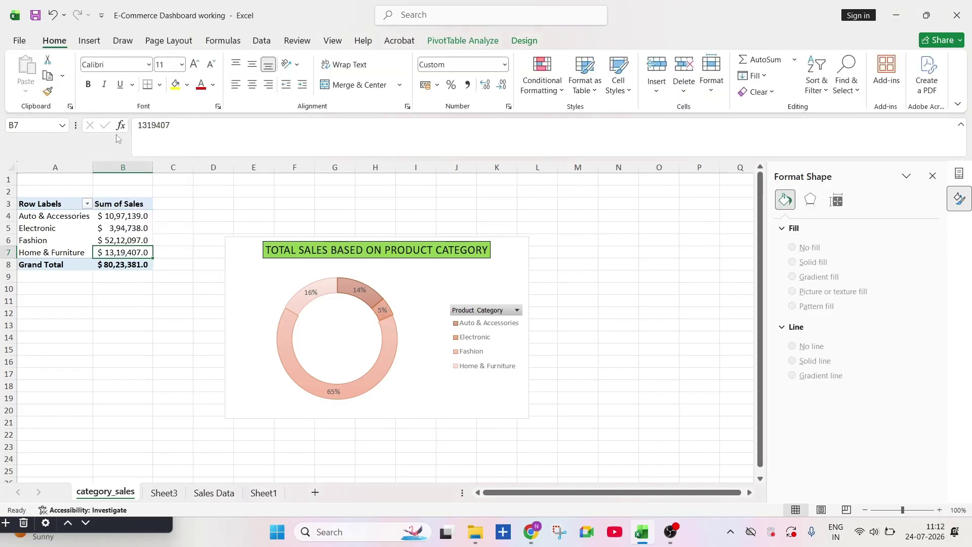
Step: Apply the eighth chart style, with a thicker ring and white percentage labels, to the doughnut chart
click(337, 347)
click(580, 91)
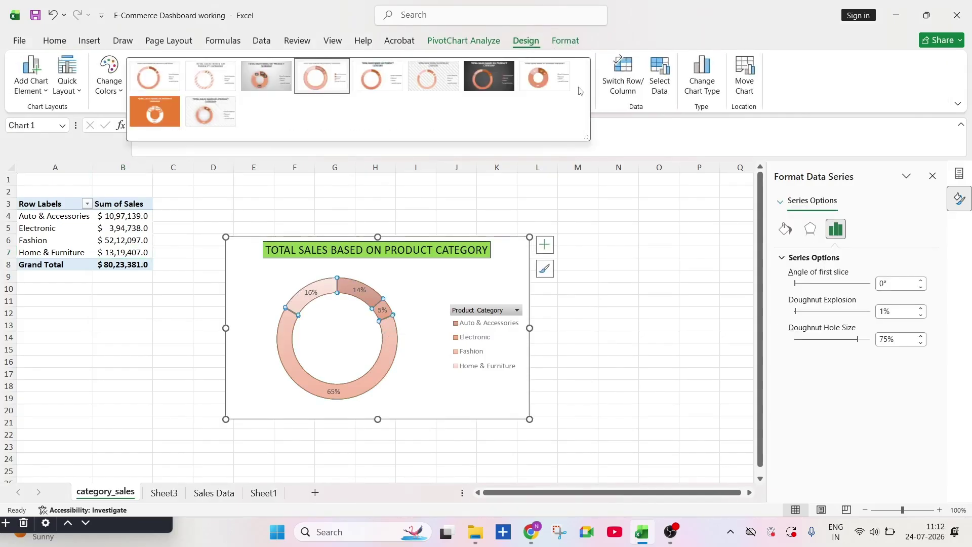
click(538, 78)
click(619, 310)
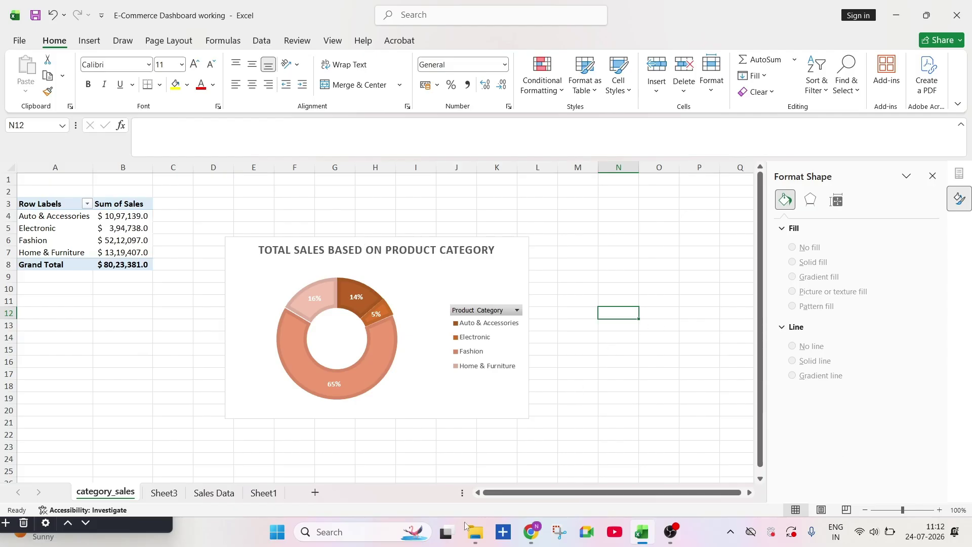
Step: Try solid, no fill and gradient backgrounds on the doughnut chart, including the gold radial and light green gradient presets
click(481, 384)
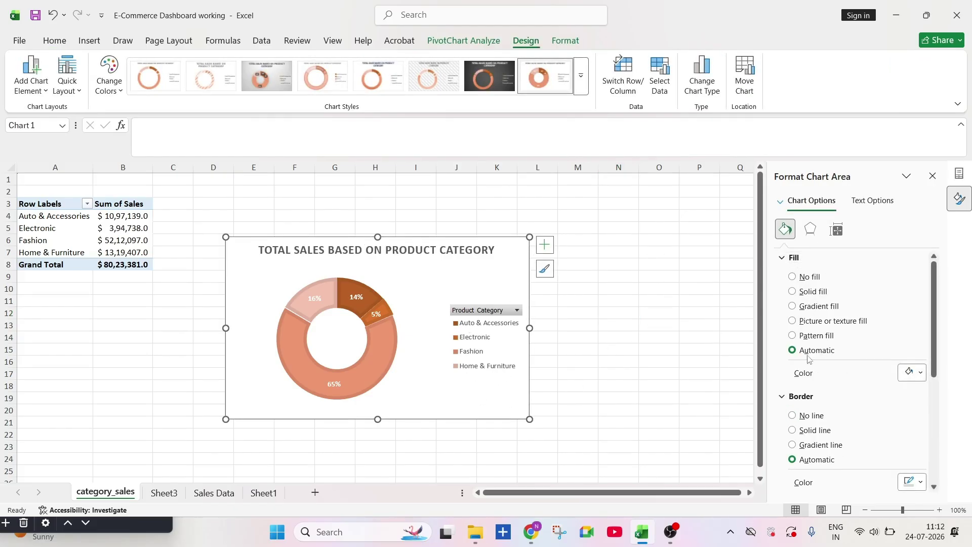
click(794, 292)
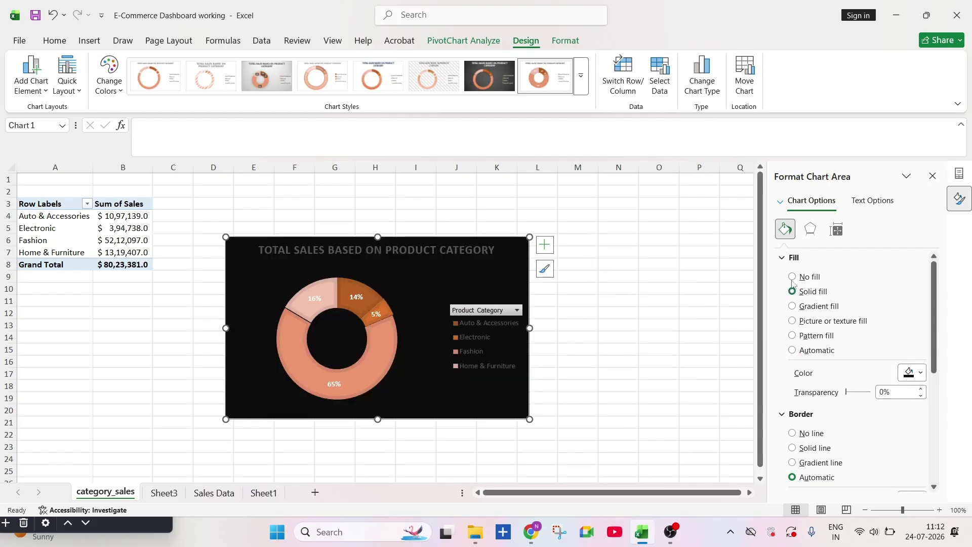
click(793, 277)
click(793, 306)
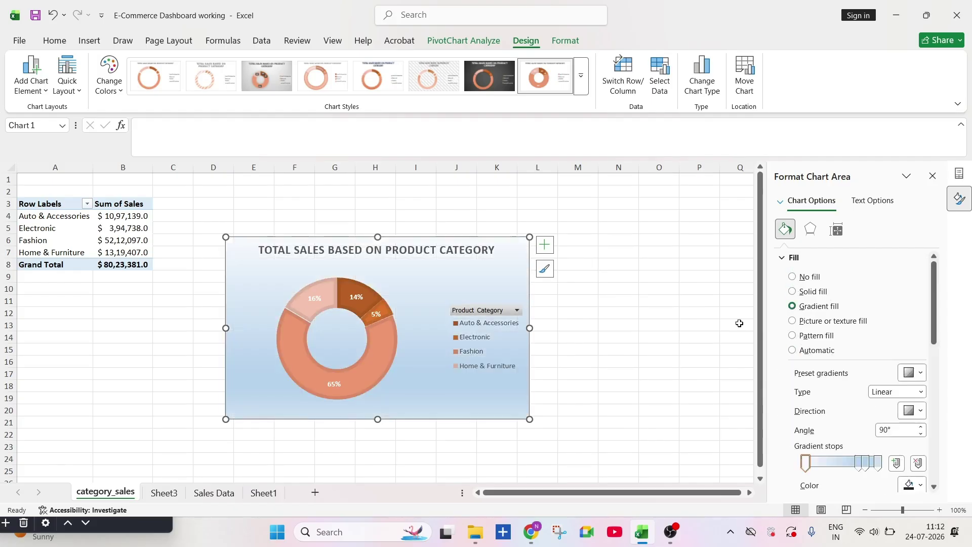
click(590, 344)
click(497, 280)
click(913, 373)
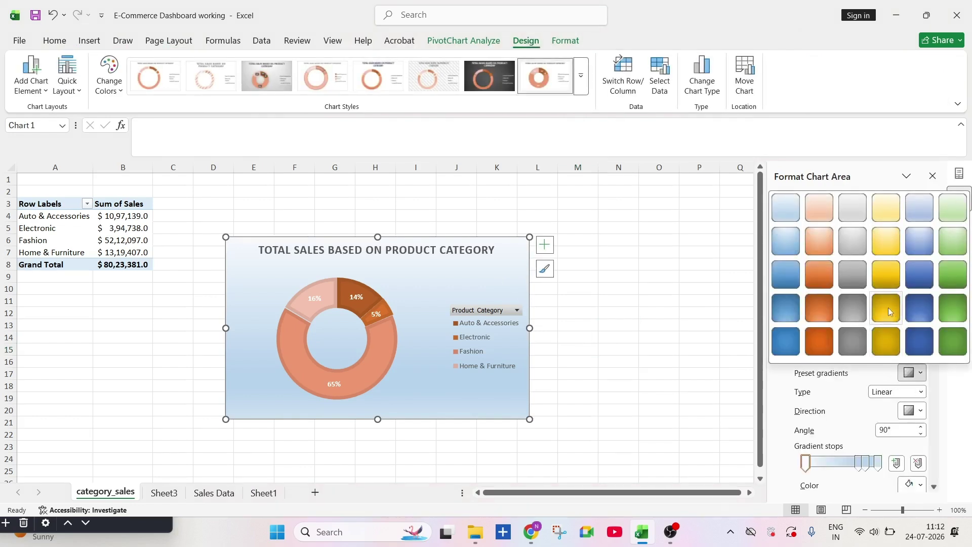
click(887, 309)
click(920, 375)
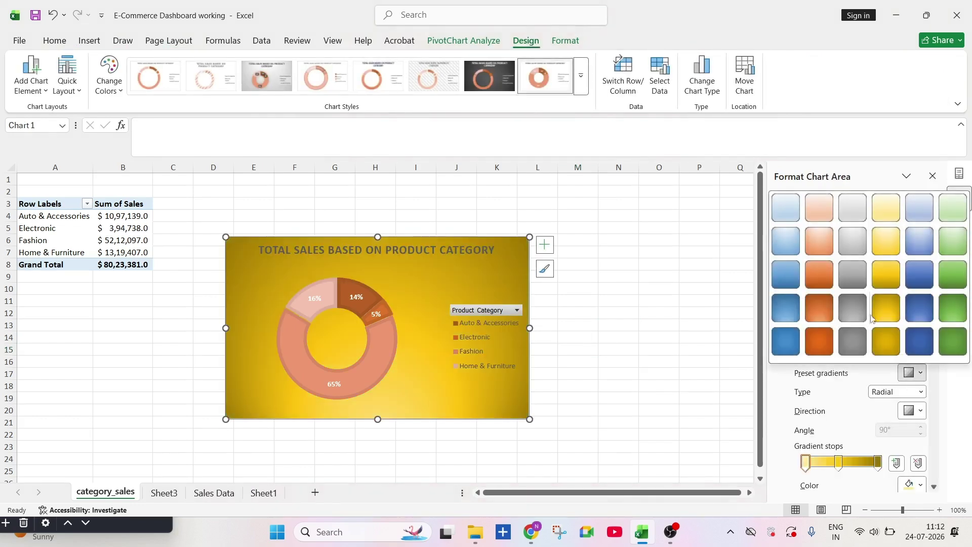
click(952, 207)
Step: Give the doughnut chart's background a solid pale green fill
click(792, 291)
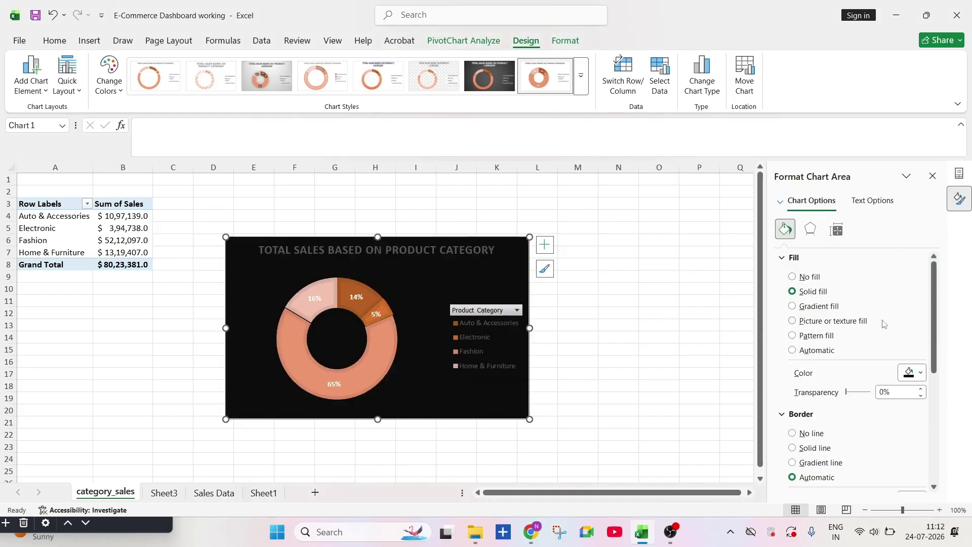
click(911, 372)
click(958, 225)
click(608, 257)
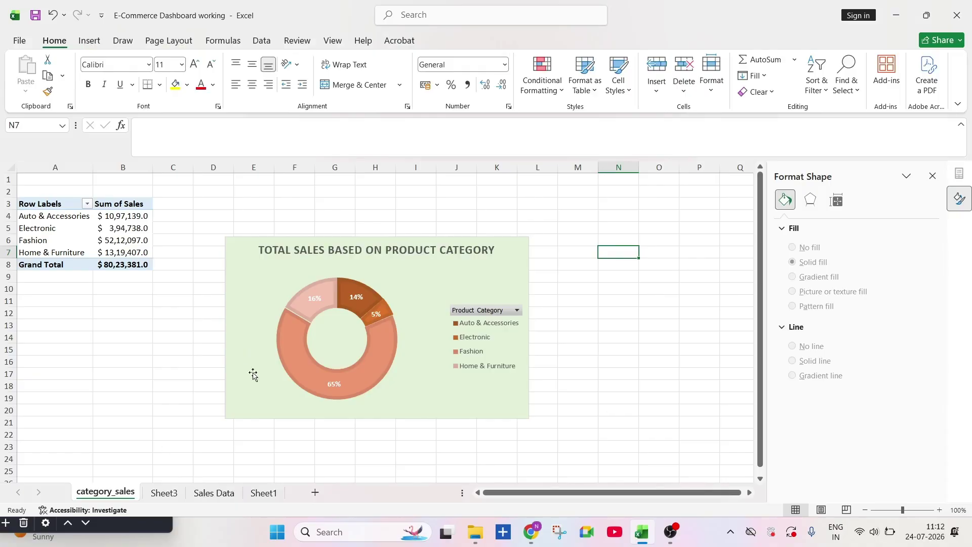
Step: On Sheet3, build the empty PivotTable with Product as rows and Sales as summed values
click(167, 493)
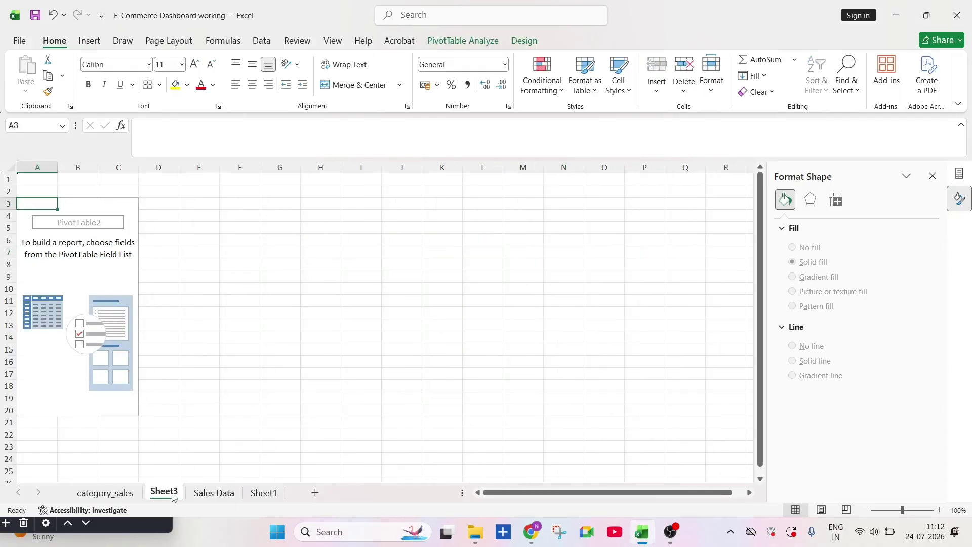
click(109, 263)
click(92, 287)
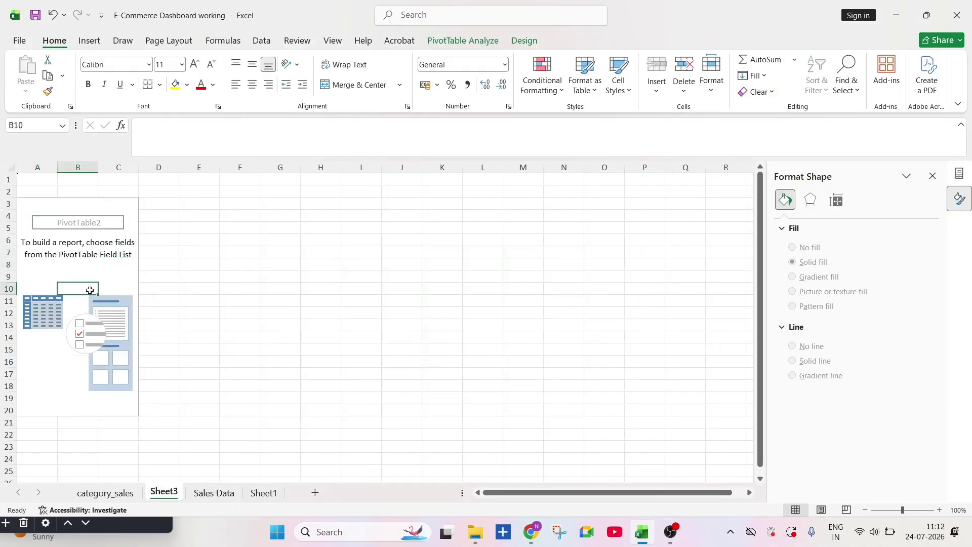
click(91, 254)
click(74, 288)
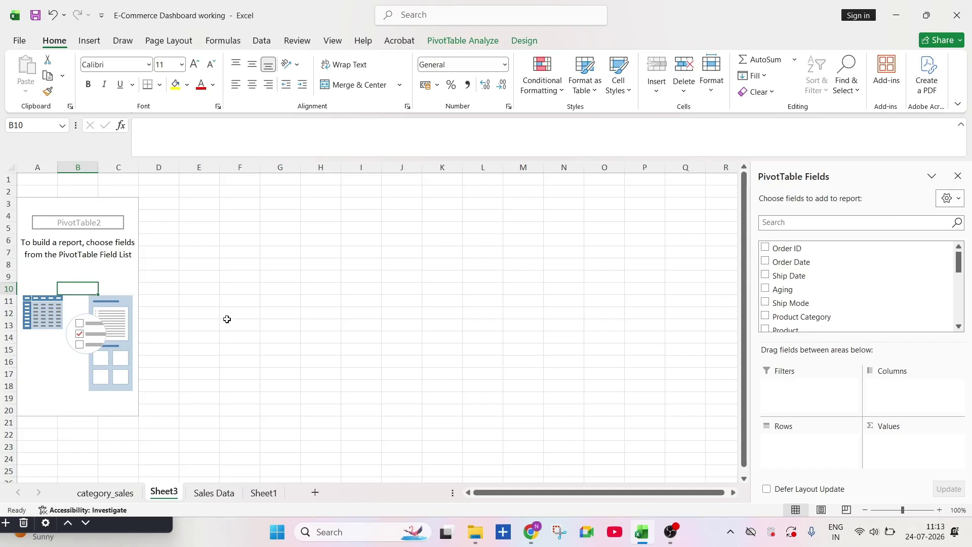
scroll(822, 289, down, 2)
drag(792, 271, 807, 440)
scroll(804, 276, up, 2)
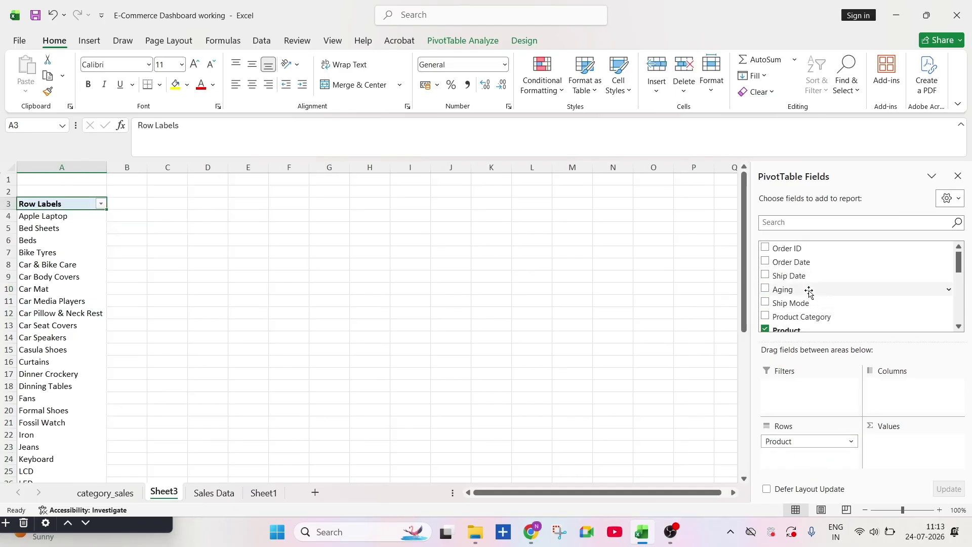
scroll(807, 290, down, 2)
drag(808, 289, 904, 449)
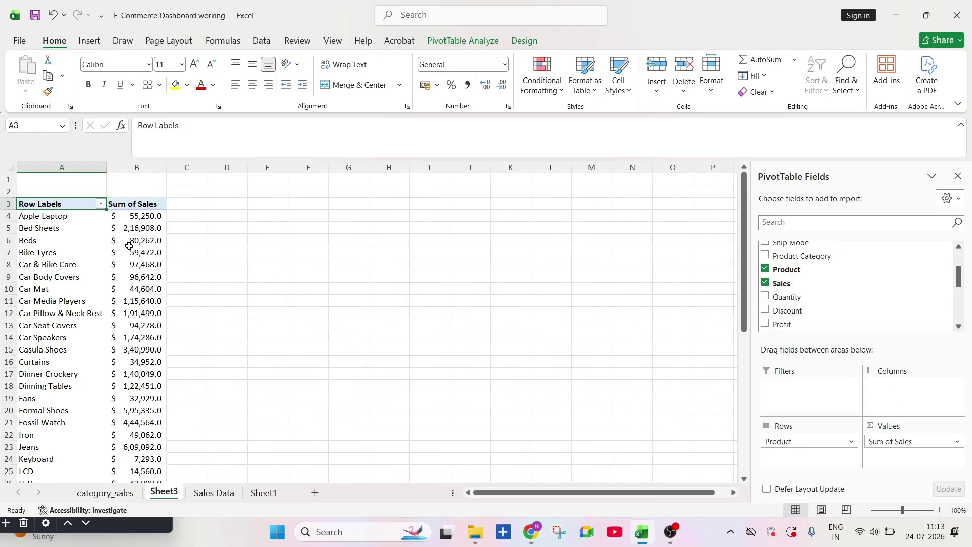
Step: Insert a 2-D bar PivotChart of sales by product from the Sheet3 PivotTable
click(83, 255)
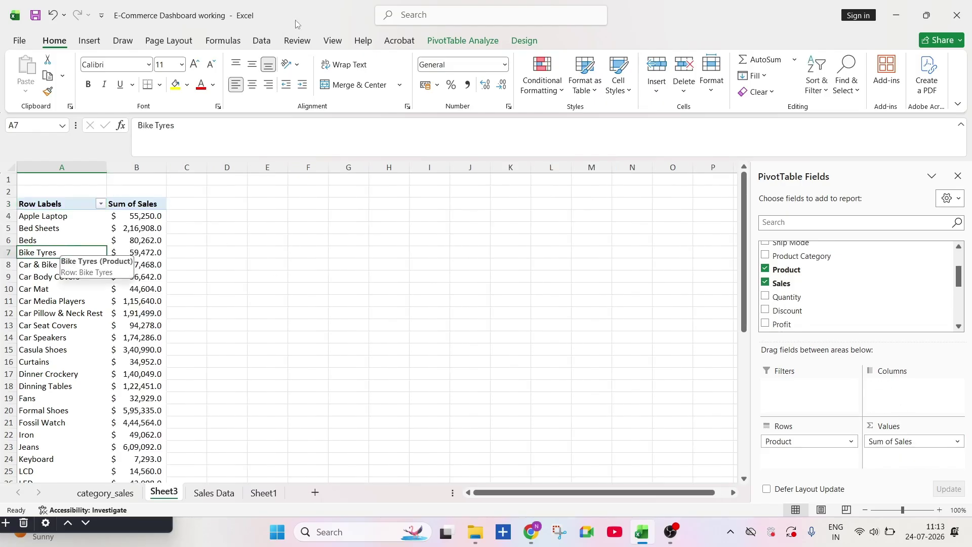
click(91, 41)
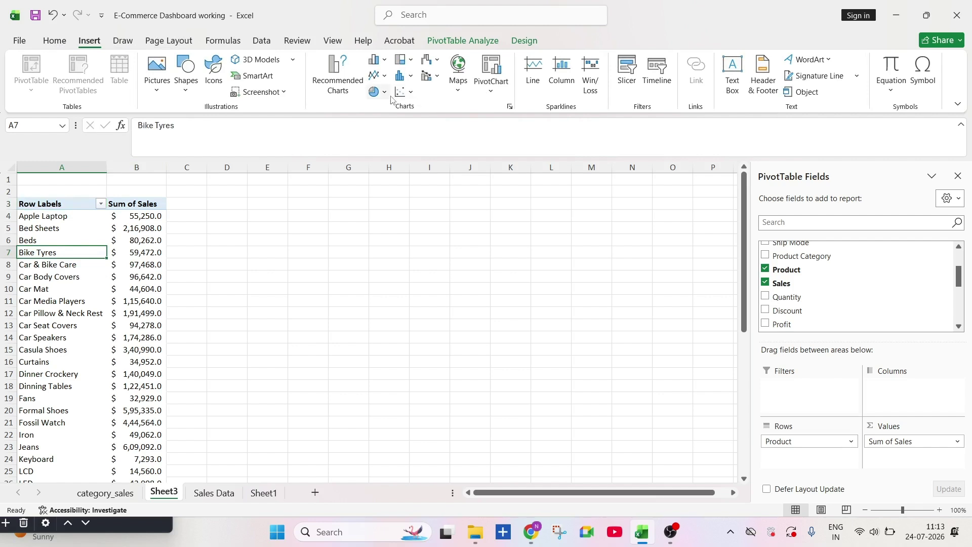
click(386, 61)
click(386, 60)
click(409, 78)
click(409, 79)
click(498, 98)
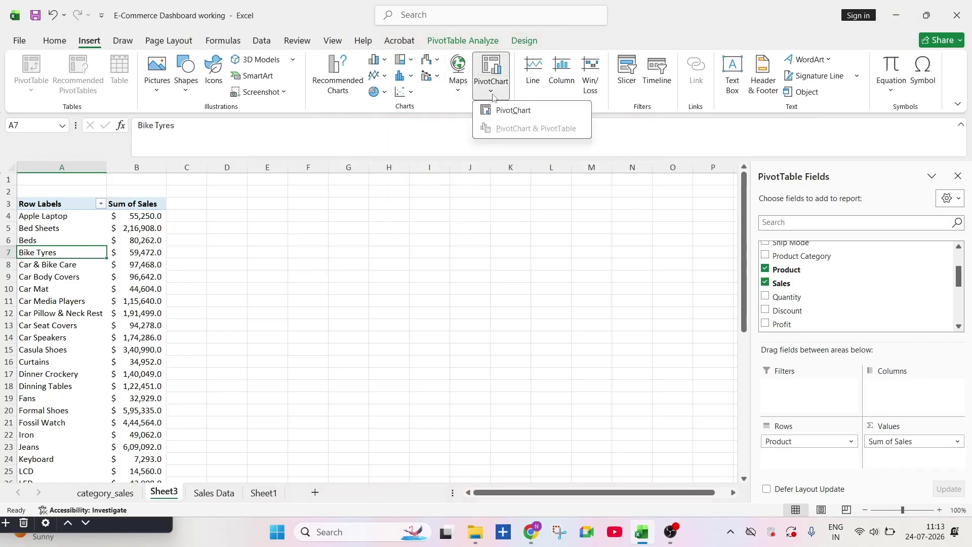
click(495, 96)
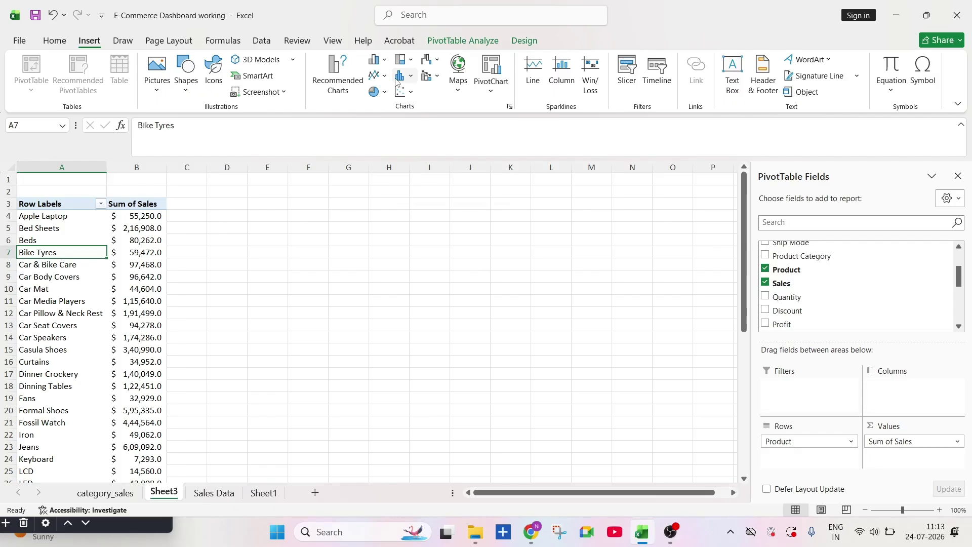
click(375, 60)
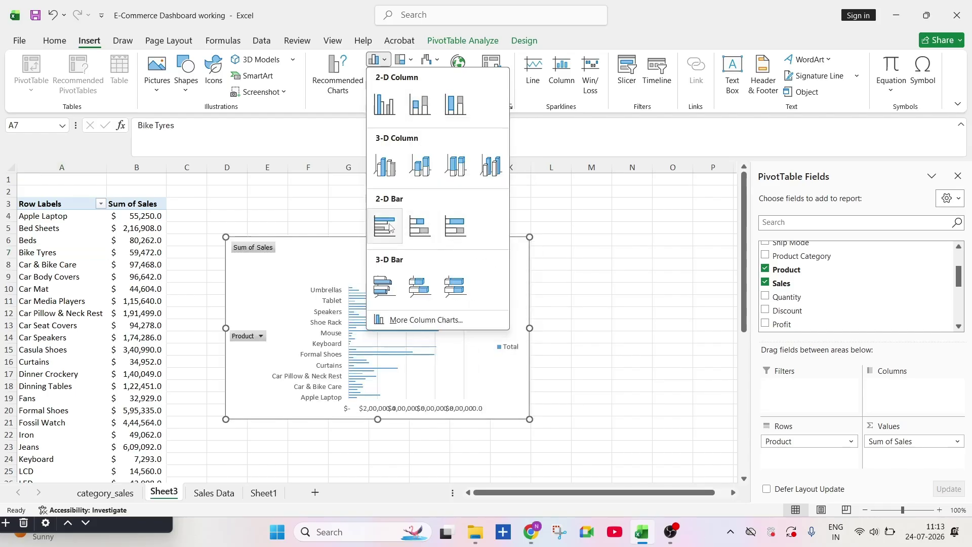
click(418, 228)
Step: Examine the label and number format options of the bar chart's horizontal sales axis
click(447, 408)
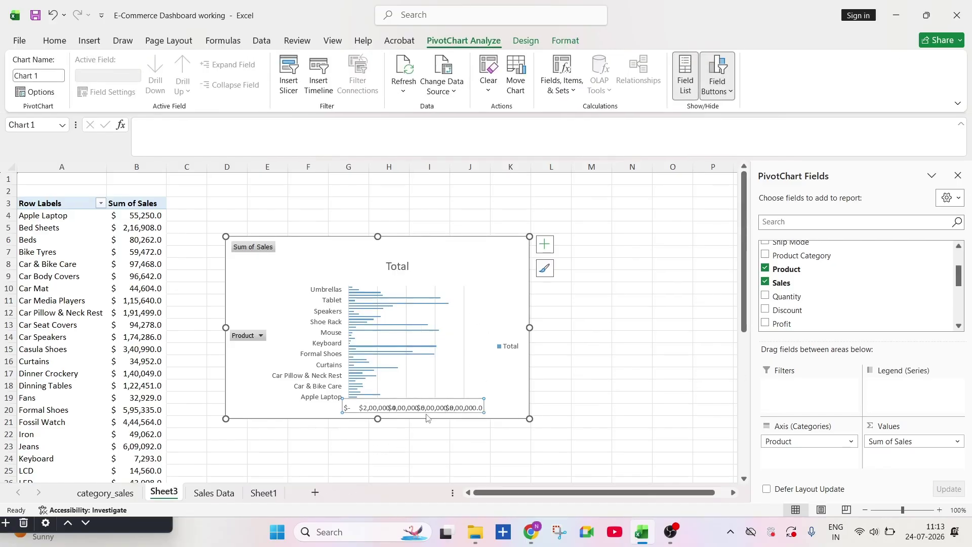
double_click(439, 408)
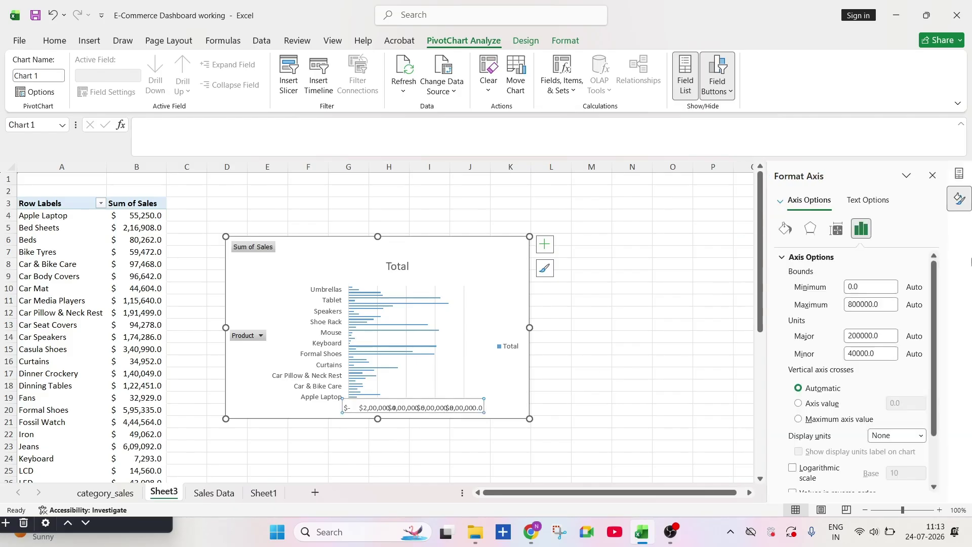
scroll(875, 428, down, 3)
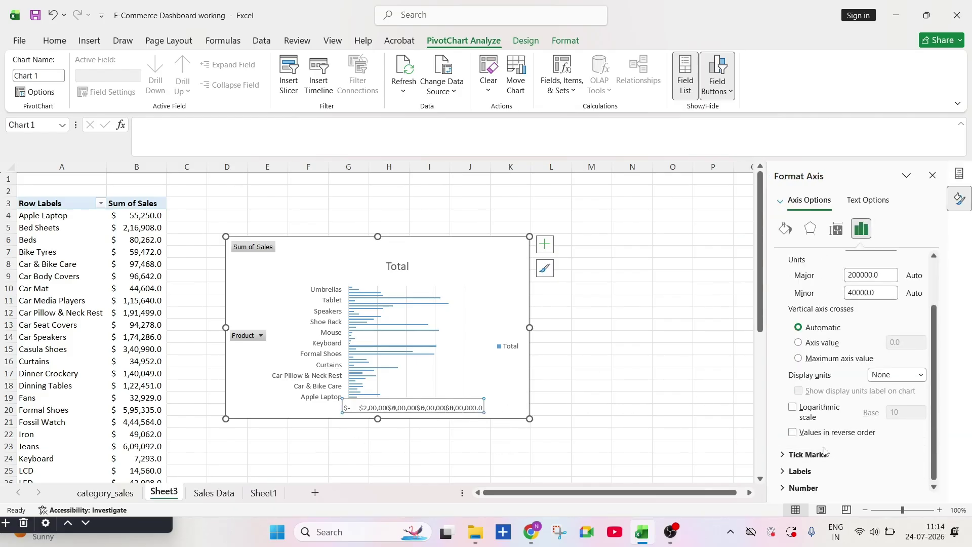
click(810, 471)
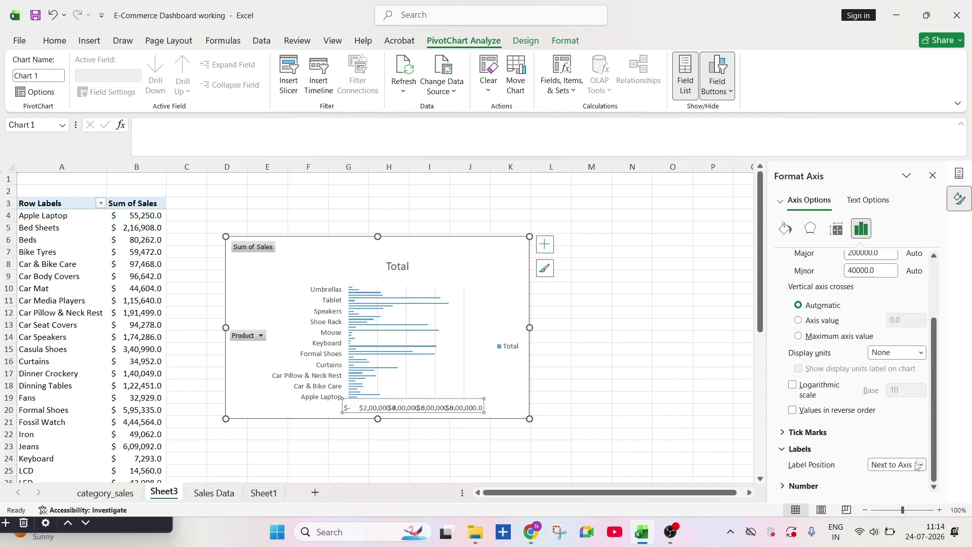
click(815, 487)
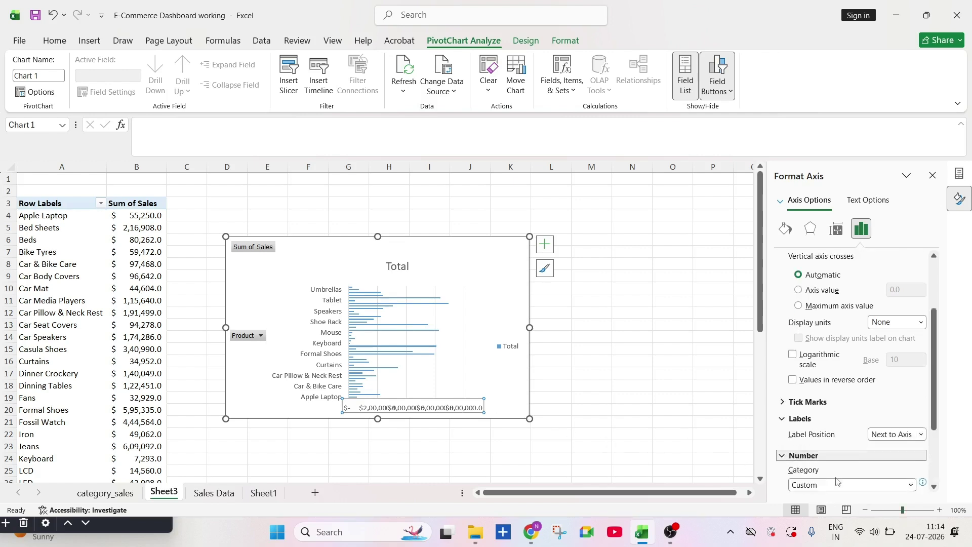
click(906, 424)
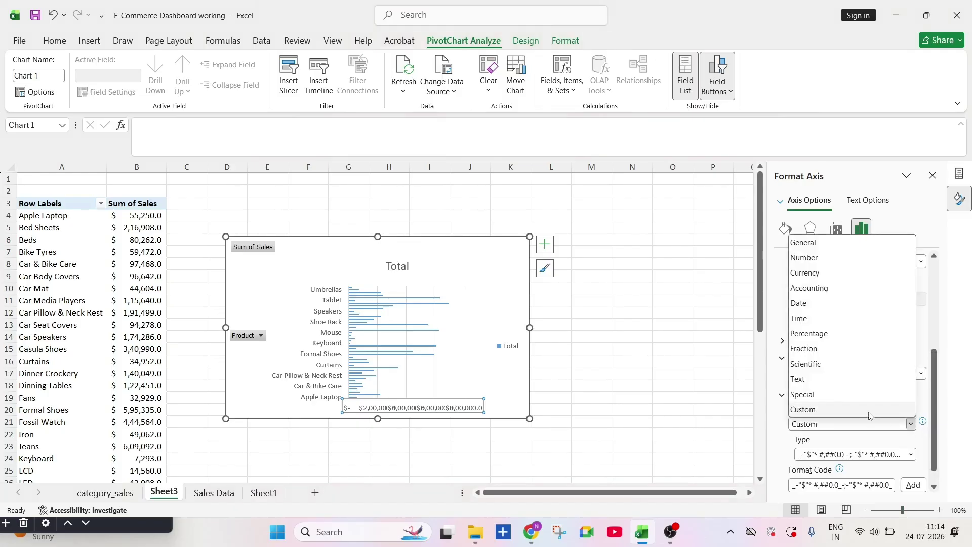
click(849, 409)
scroll(852, 417, down, 1)
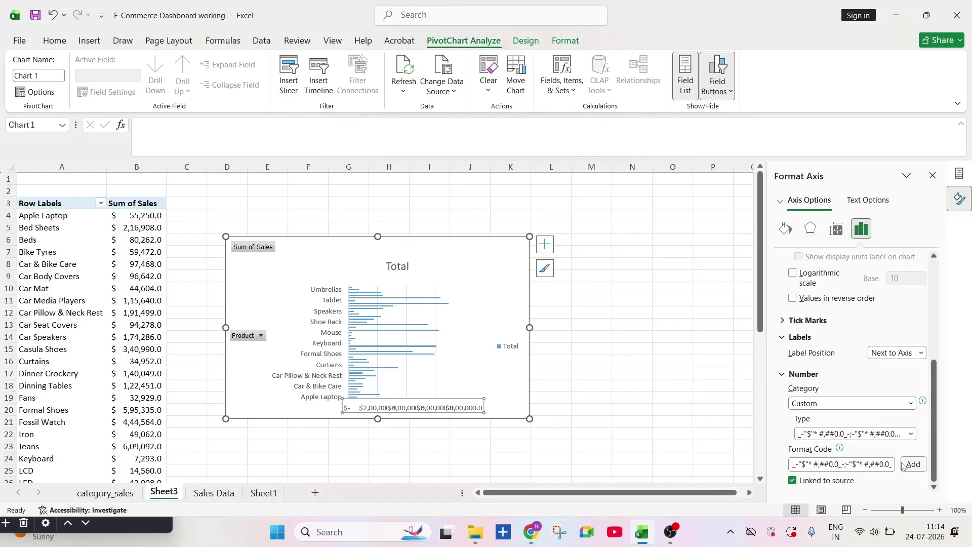
click(886, 469)
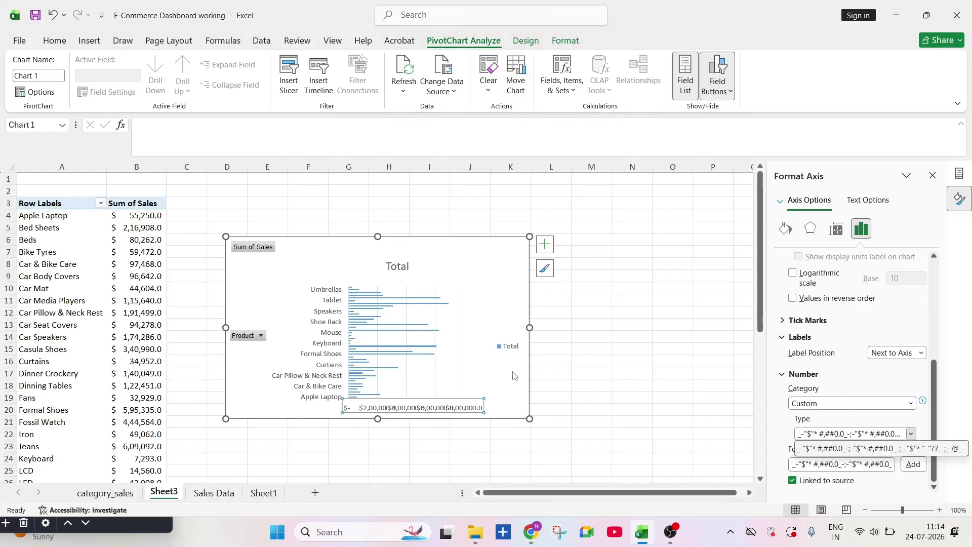
click(429, 410)
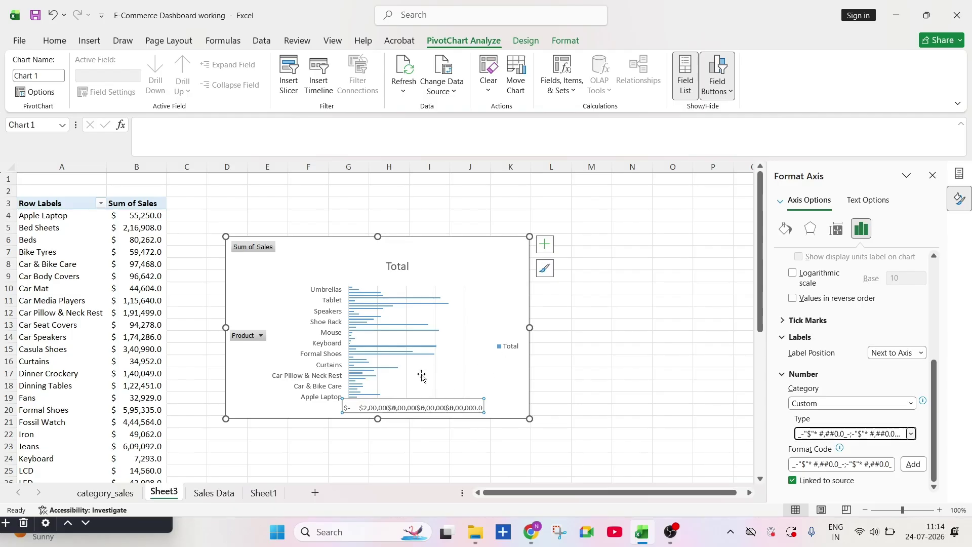
Step: Open the custom number formats for sales cell B4 and look through the existing format codes
click(140, 215)
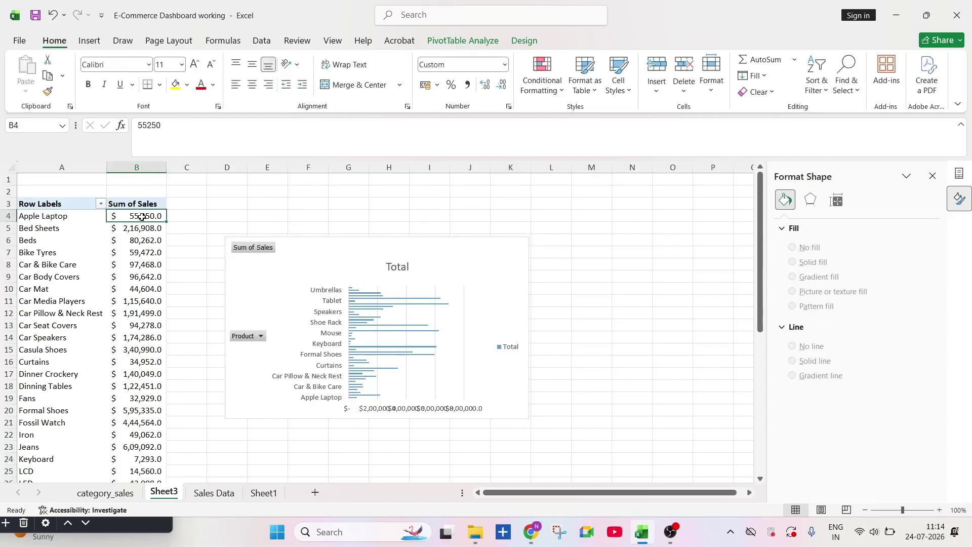
click(436, 86)
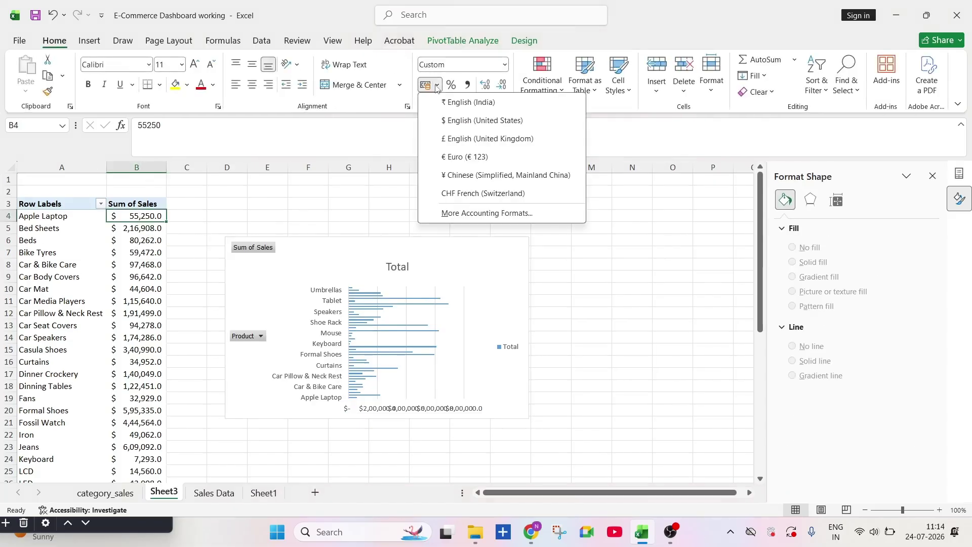
click(501, 212)
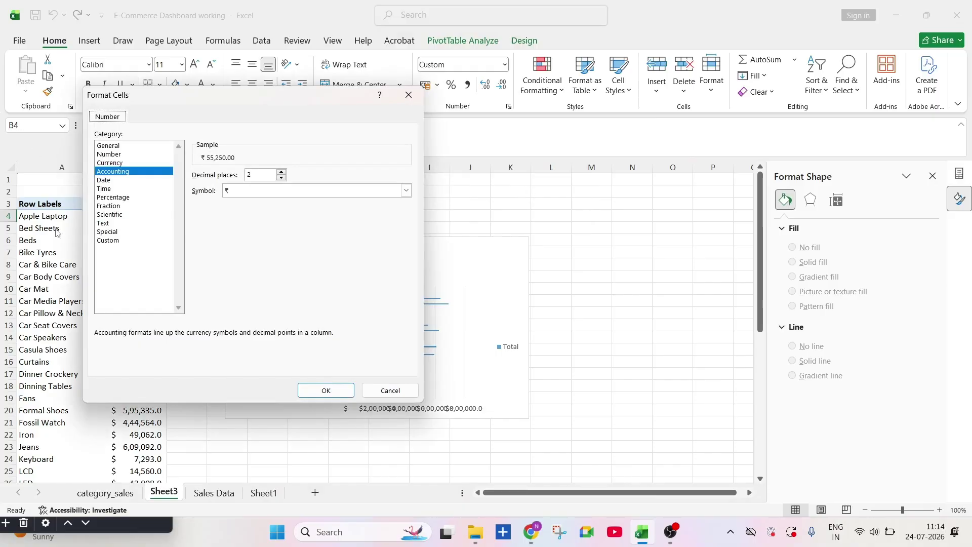
click(108, 240)
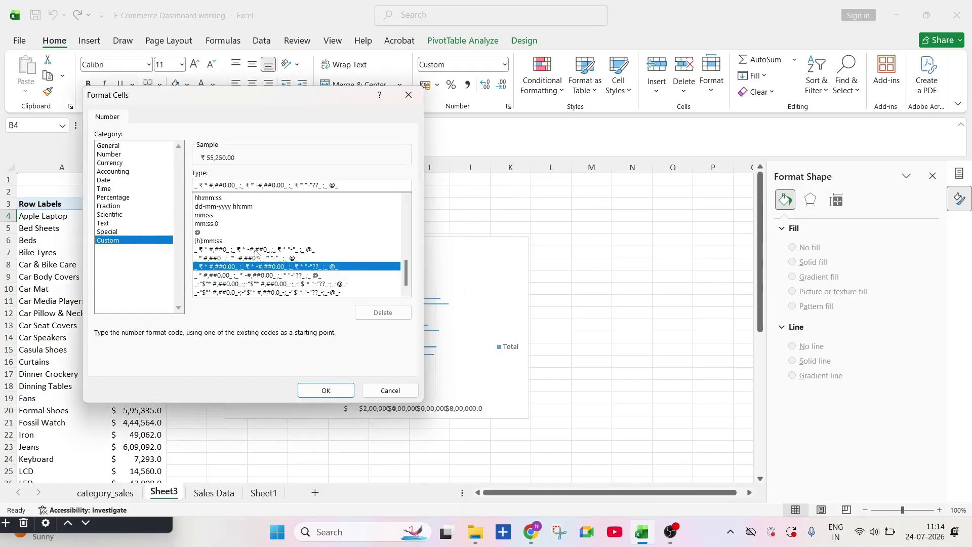
scroll(430, 247, up, 5)
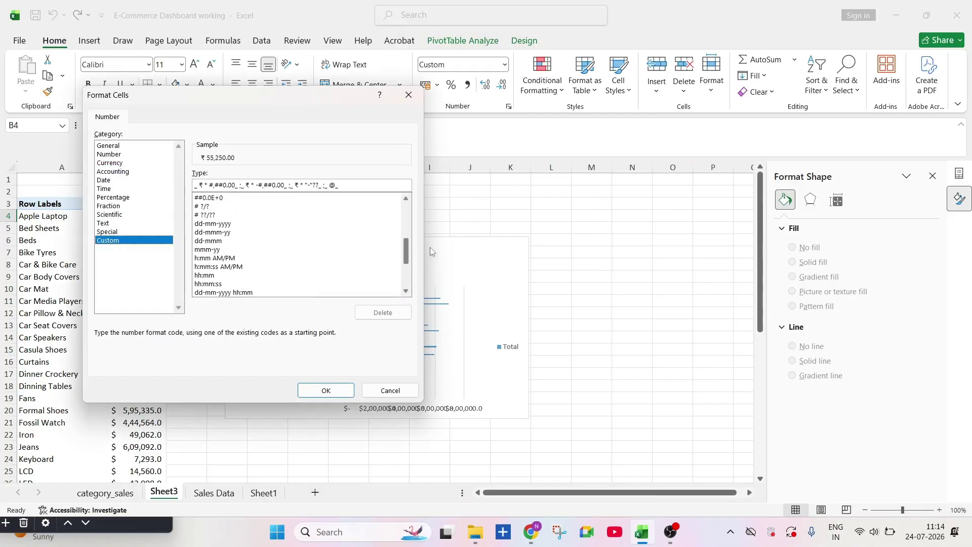
scroll(439, 239, up, 4)
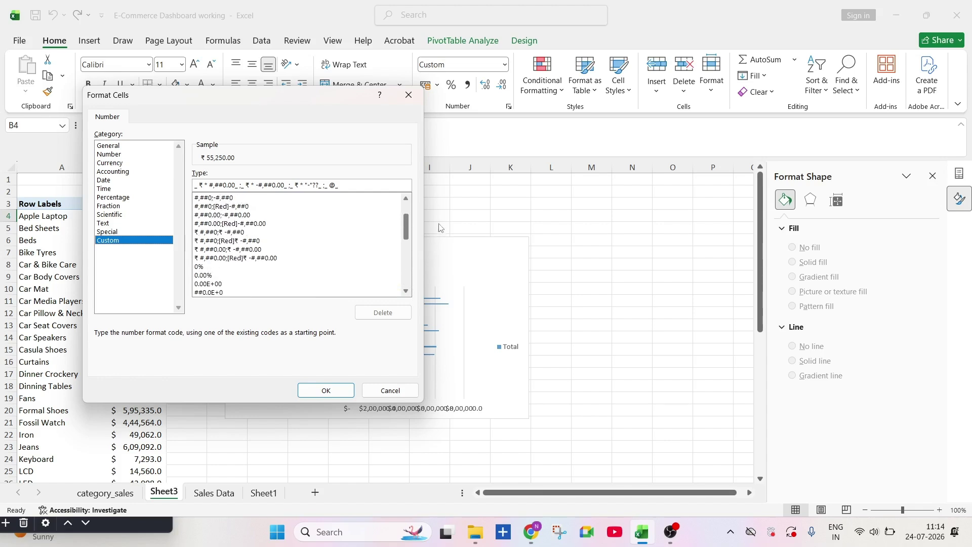
scroll(450, 200, down, 6)
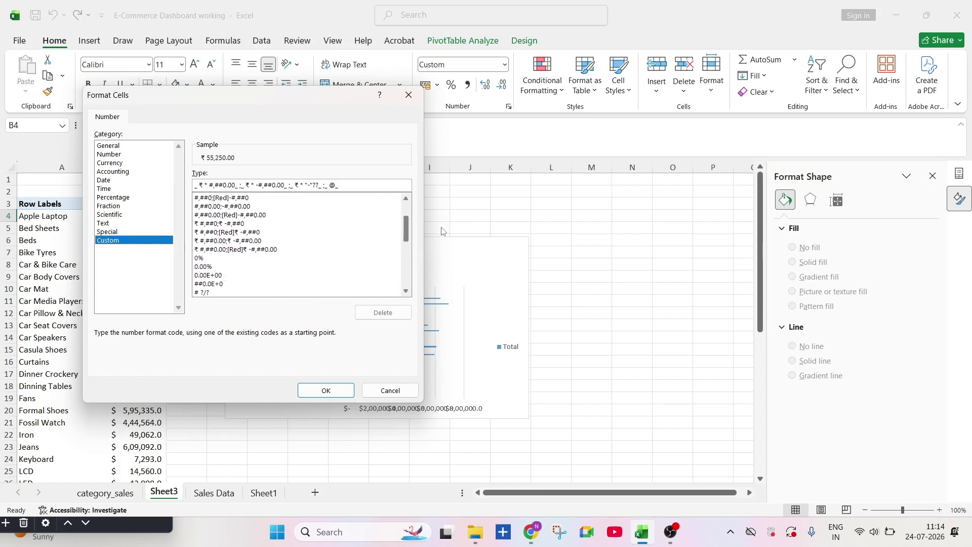
scroll(430, 247, down, 4)
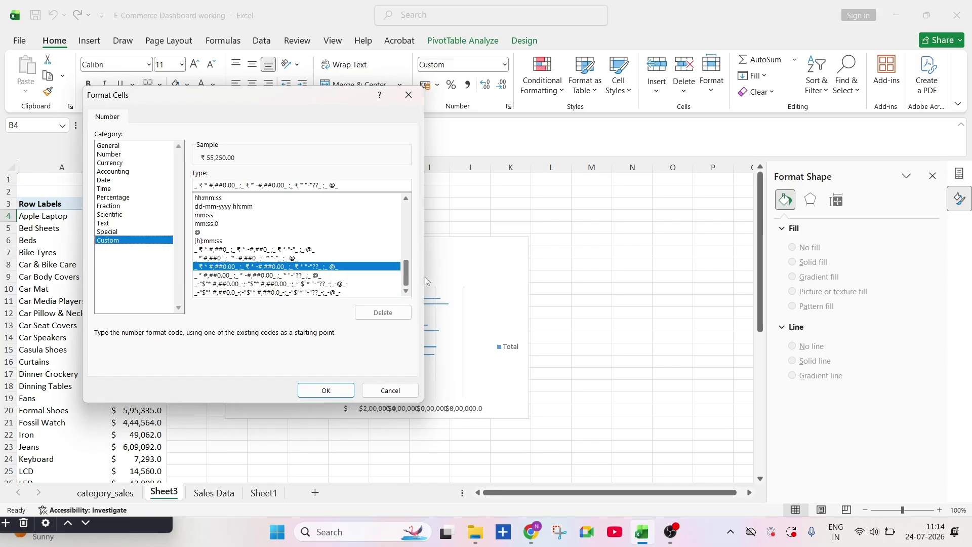
scroll(424, 276, up, 9)
Step: Apply the custom number format $ #,##0,"K" to the Sum of Sales column so amounts show in thousands
drag(344, 186, 195, 167)
click(176, 165)
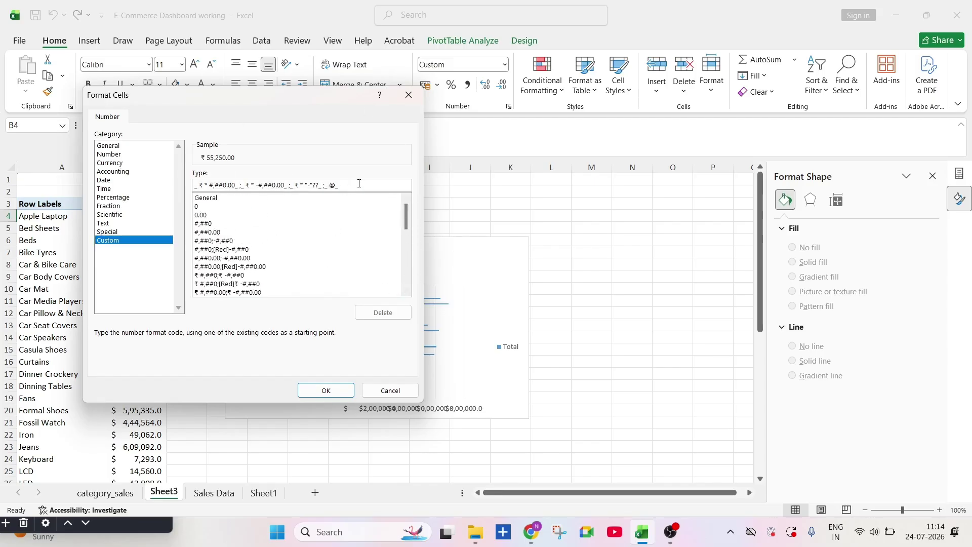
drag(358, 184, 145, 164)
key(BackSpace)
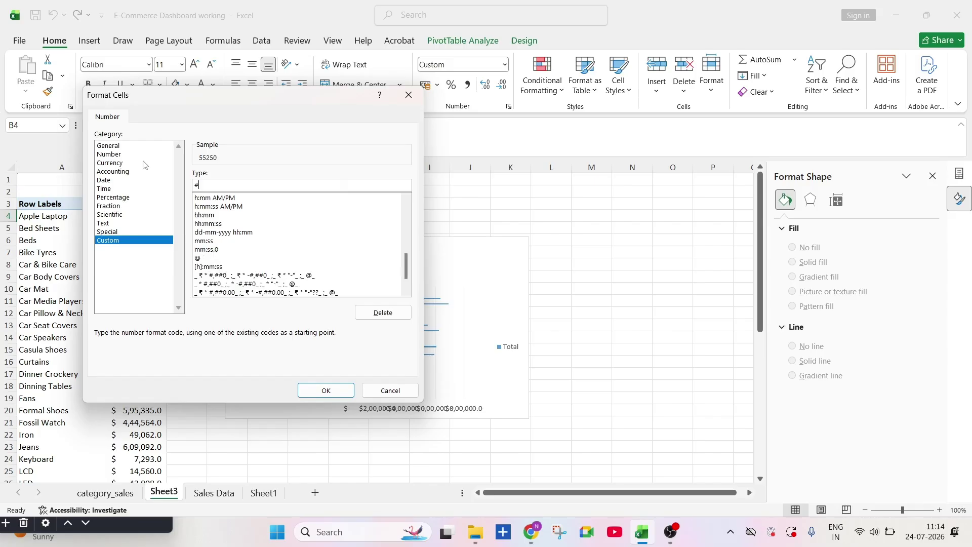
text(#,+u)
key(BackSpace)
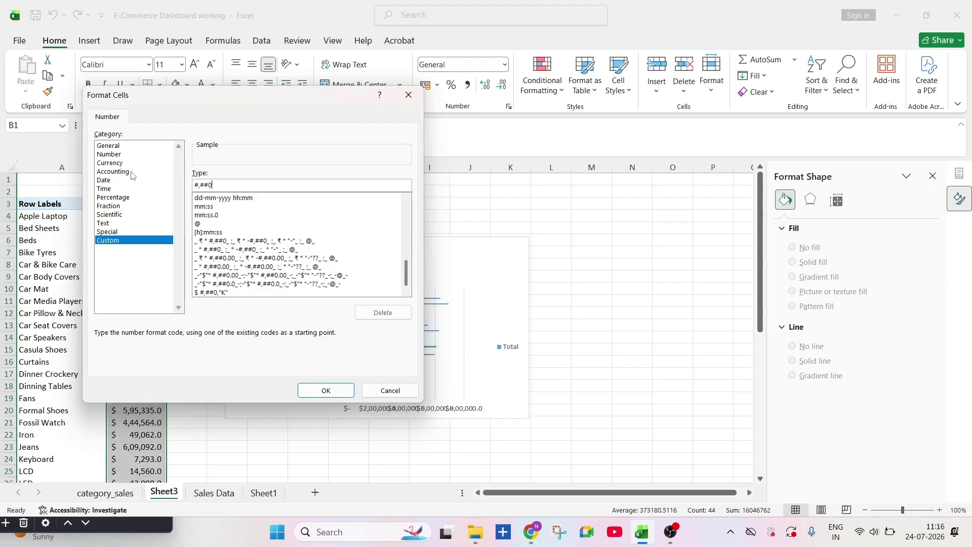
text(")
text($)
click(326, 389)
click(152, 231)
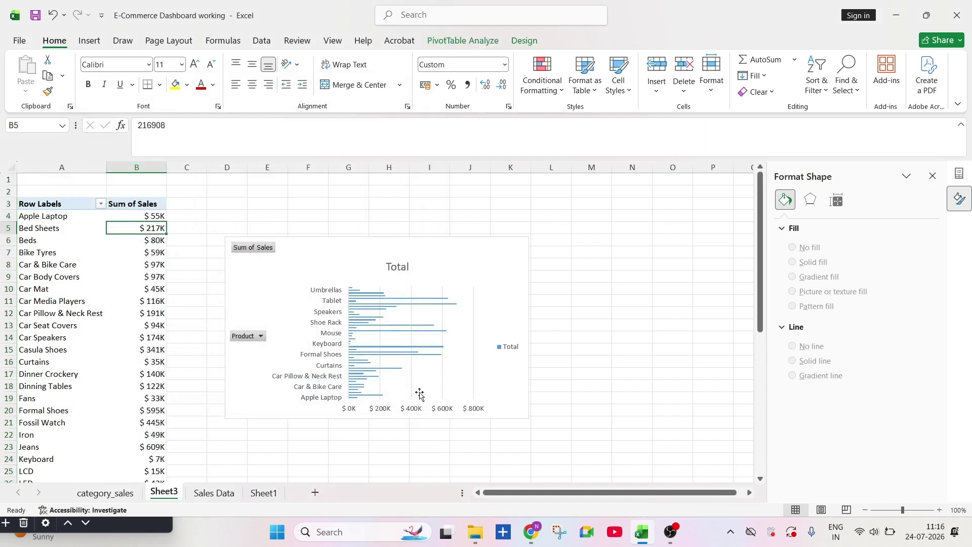
Step: Hide the Sum of Sales value button and the Product axis field button on the bar chart
right_click(263, 249)
click(324, 373)
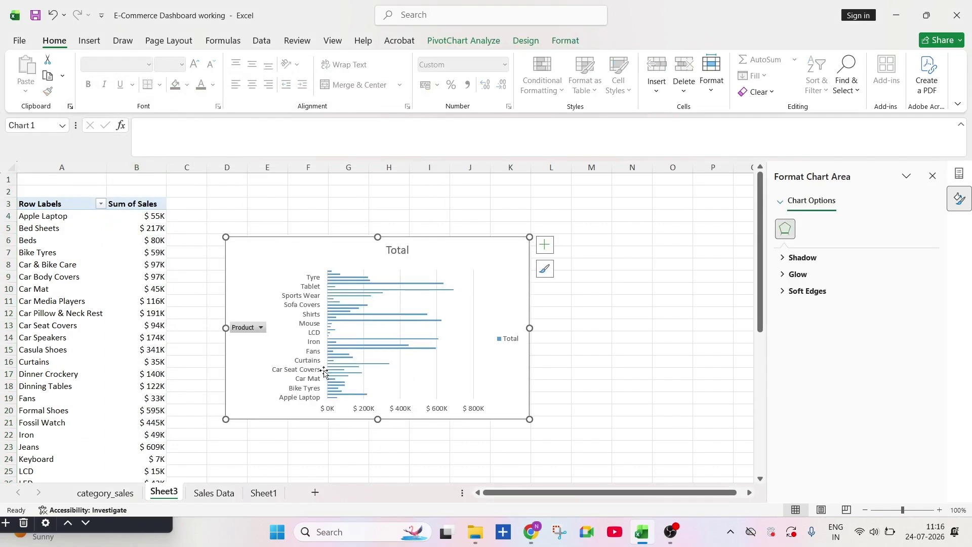
right_click(253, 327)
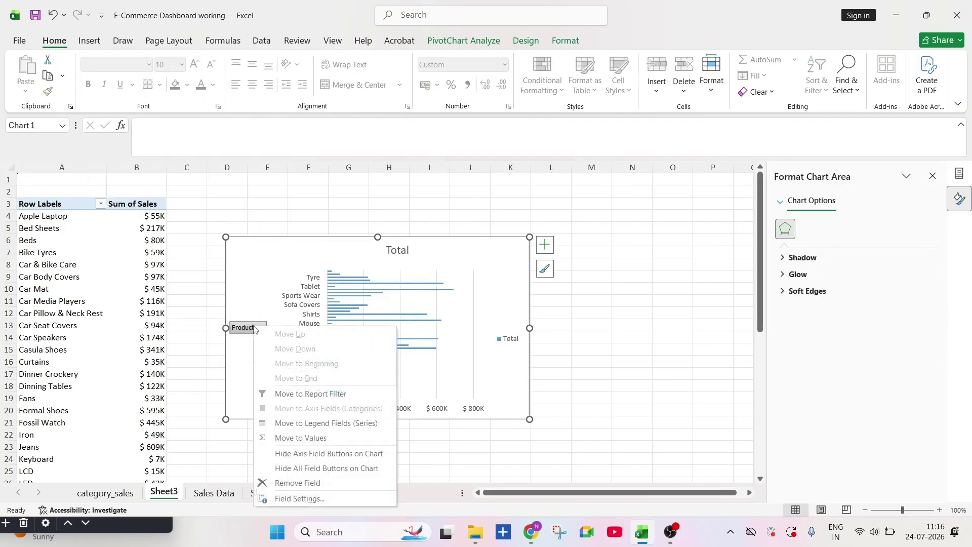
click(298, 458)
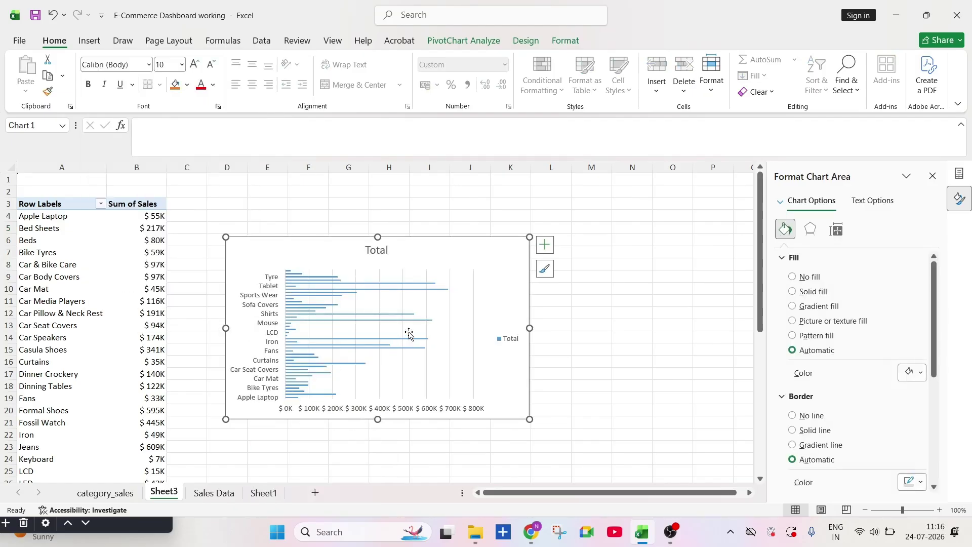
Step: Replace the bar chart's title with TOTAL PRODUCT SALES
click(389, 249)
click(389, 249)
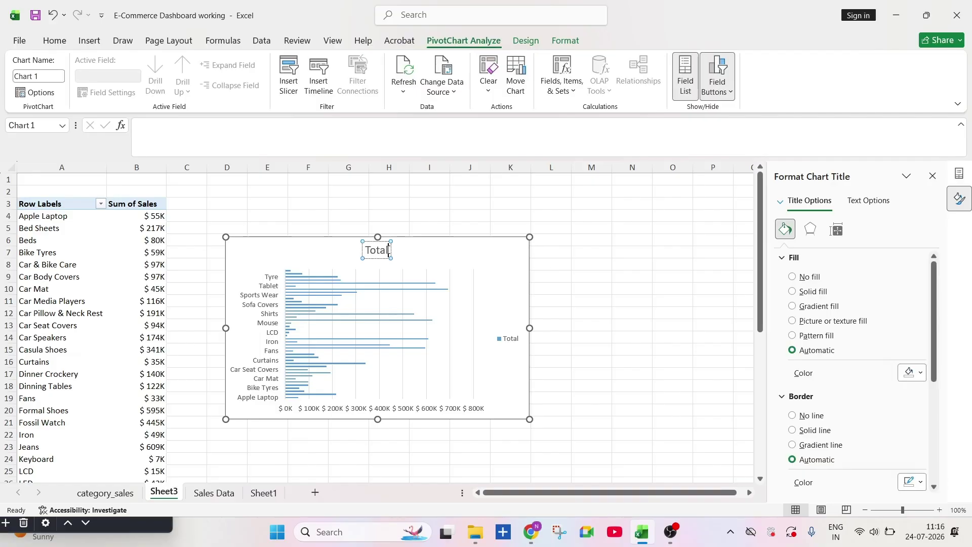
text(SALE)
text(S)
key(BackSpace)
key(BackSpace)
key(BackSpace)
key(BackSpace)
key(BackSpace)
key(BackSpace)
key(BackSpace)
key(BackSpace)
key(BackSpace)
key(BackSpace)
key(BackSpace)
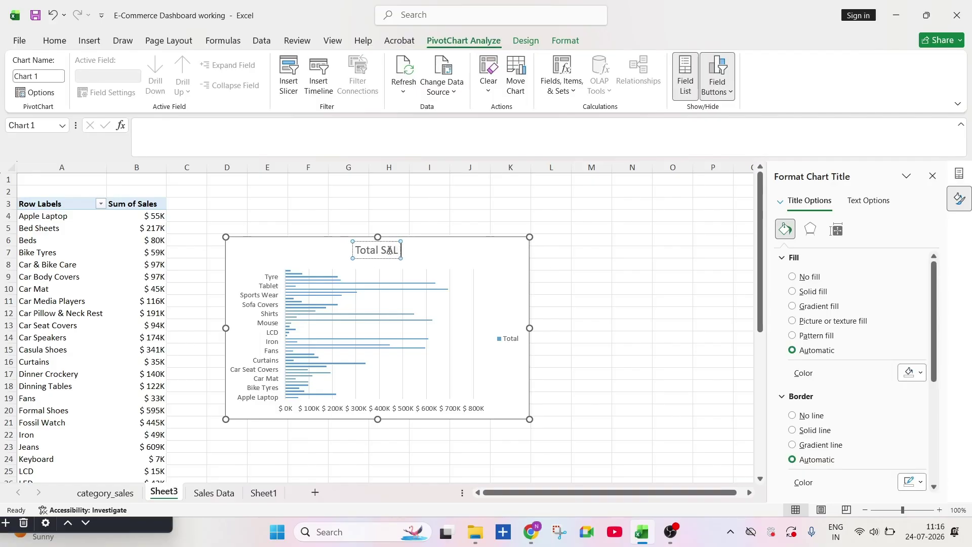
text(TOT)
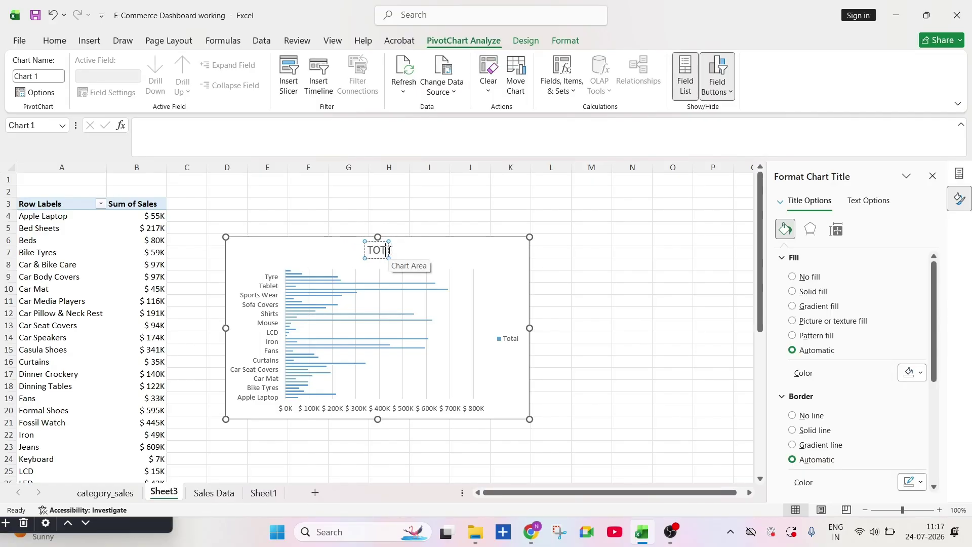
text(AL PRODUCT SALES)
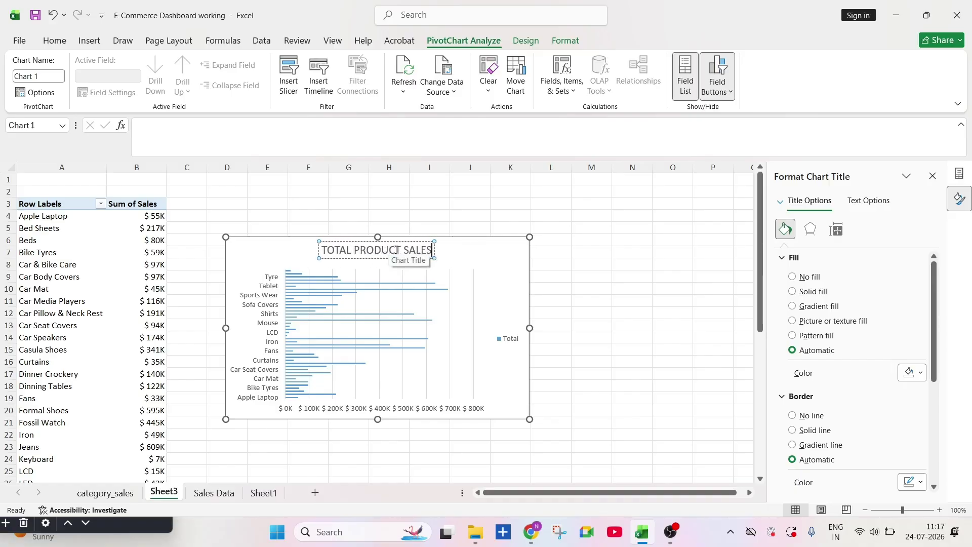
Step: Give the bar chart's background a solid dark green fill
click(466, 295)
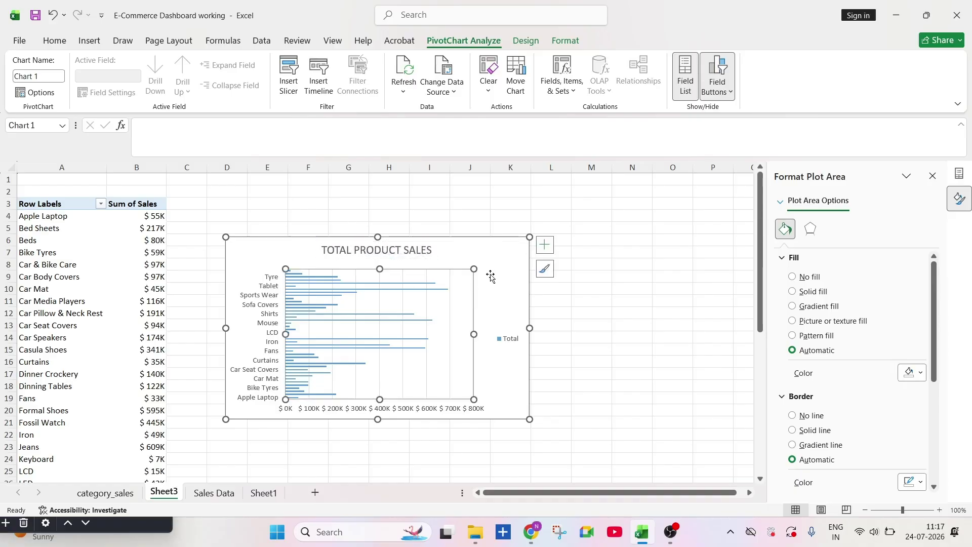
click(522, 262)
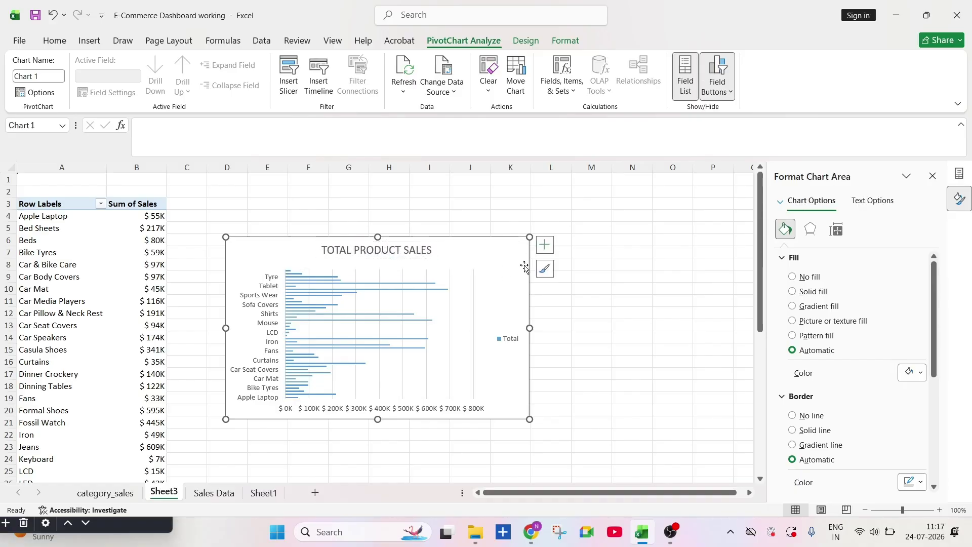
click(801, 291)
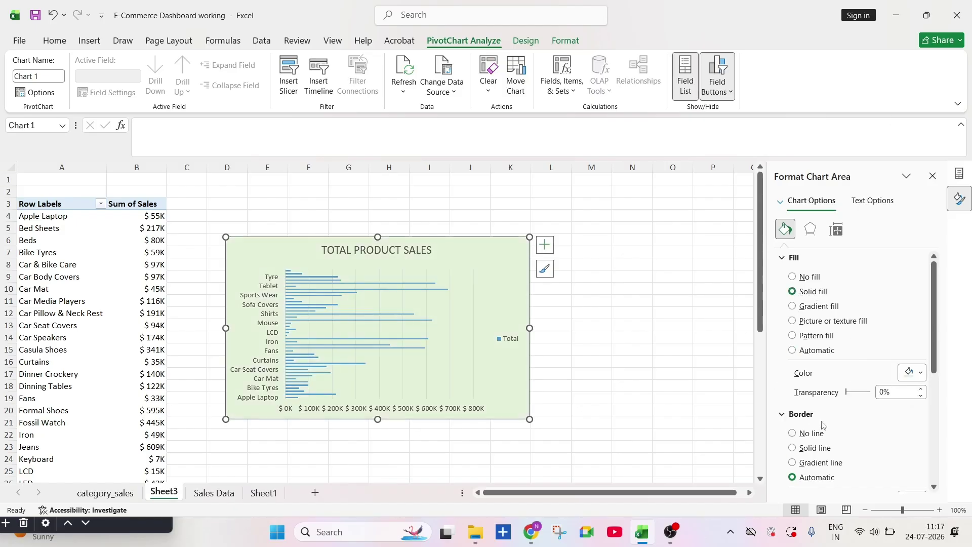
click(919, 374)
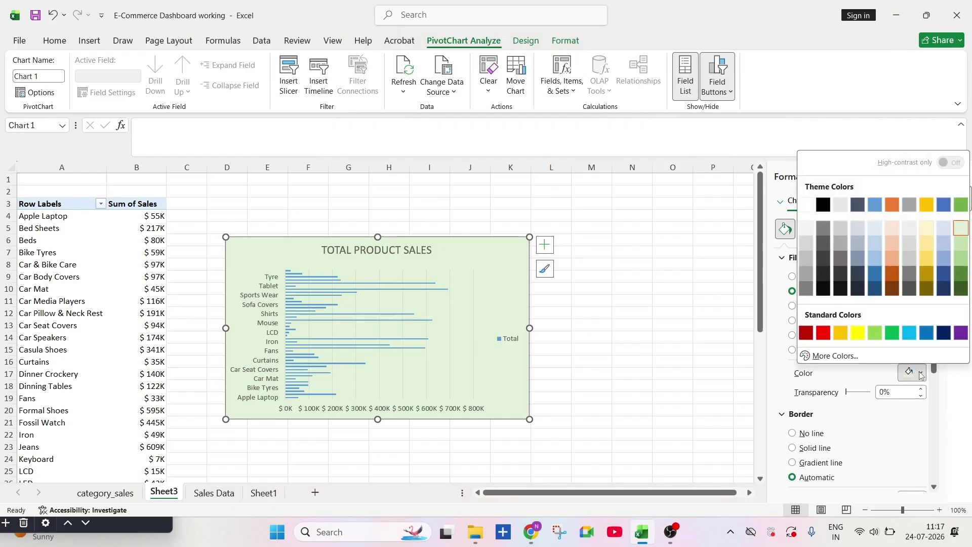
click(966, 274)
Step: Set the bar chart title's text fill color to white
click(372, 251)
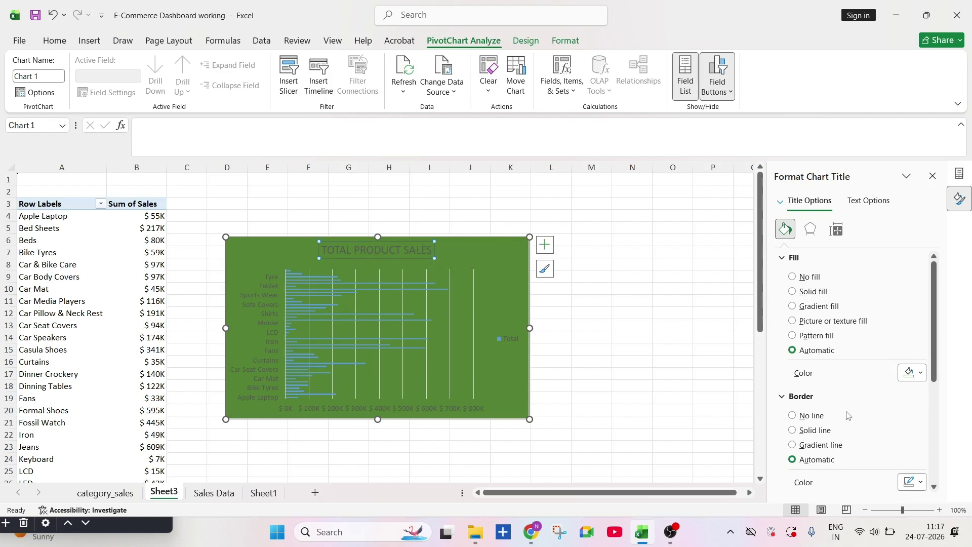
click(873, 202)
click(913, 358)
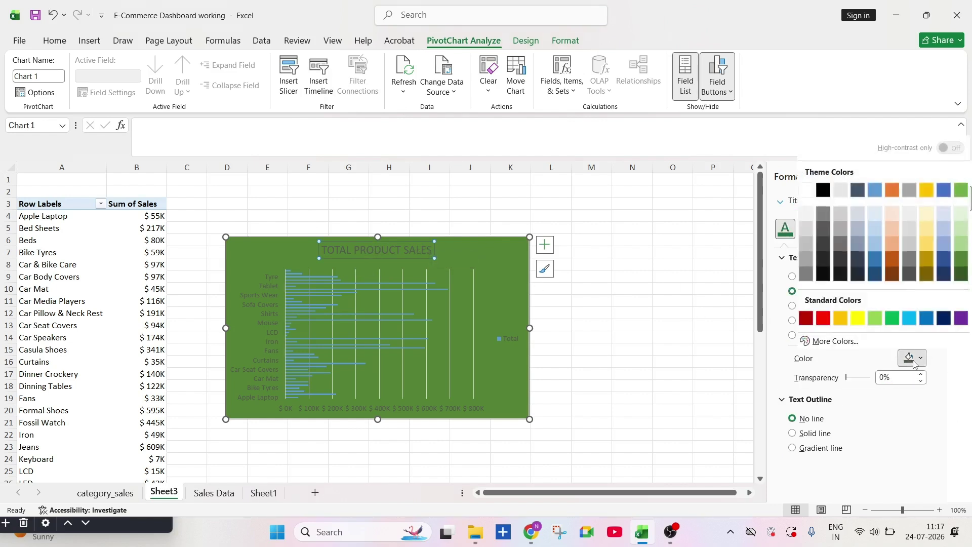
click(809, 196)
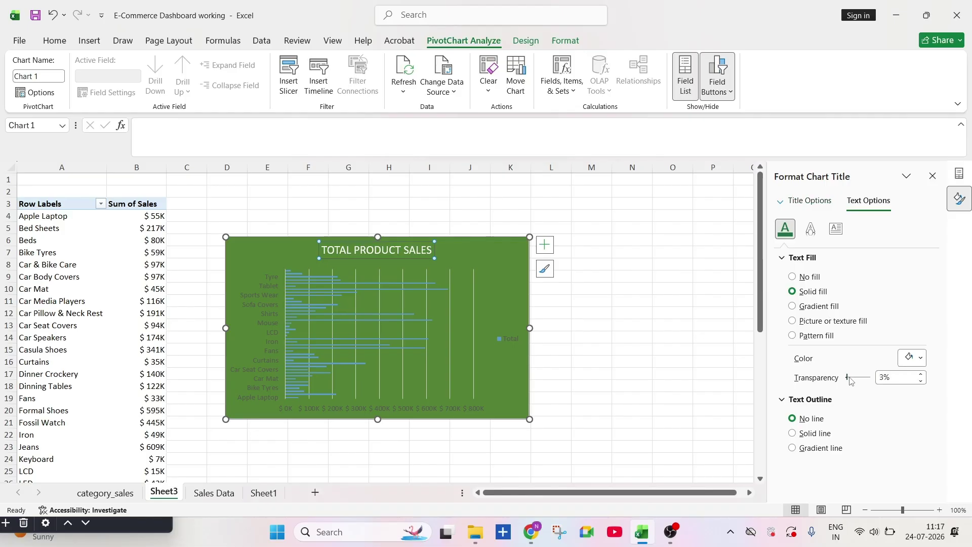
drag(851, 381, 845, 388)
click(793, 433)
key(ctrl+z)
click(811, 229)
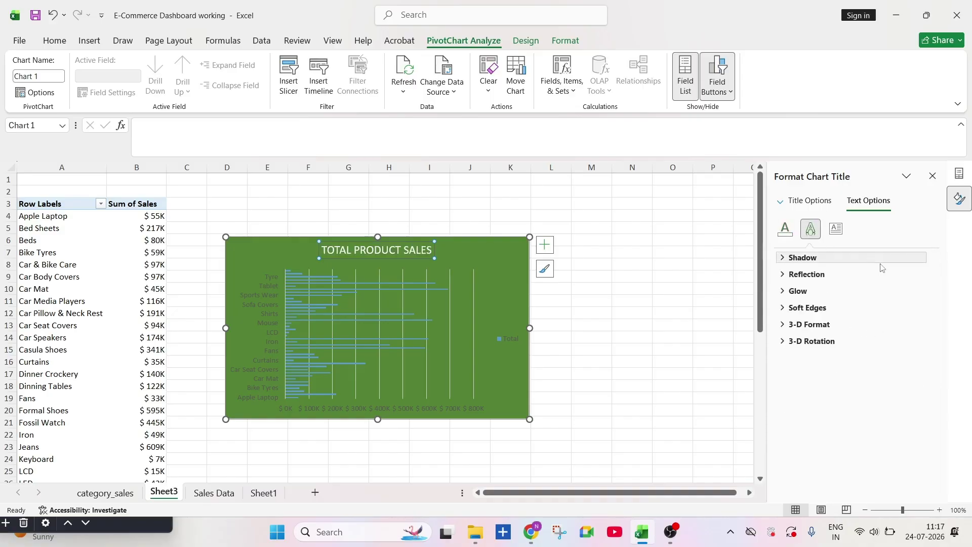
click(836, 229)
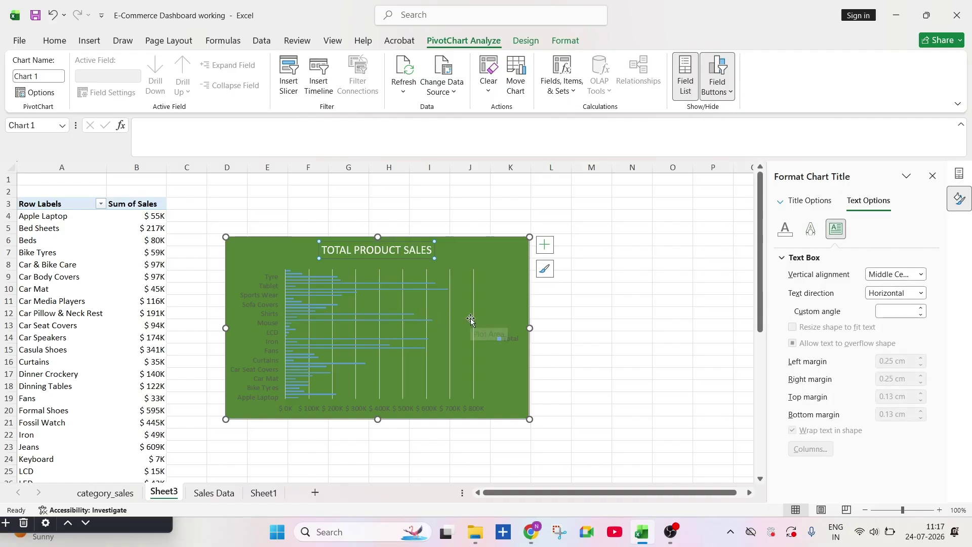
Step: Set the font size of the bar chart's TOTAL PRODUCT SALES title to 18
click(65, 45)
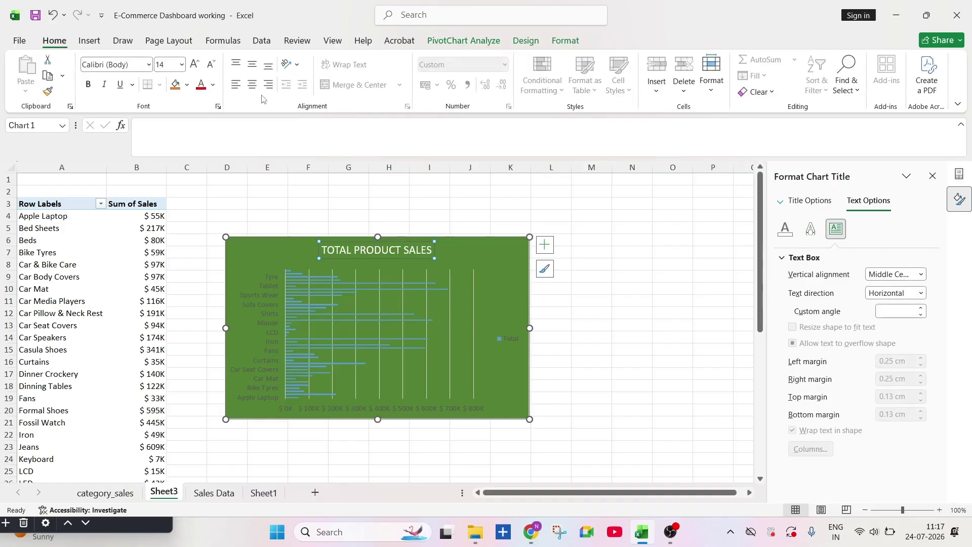
click(194, 64)
click(195, 64)
click(195, 64)
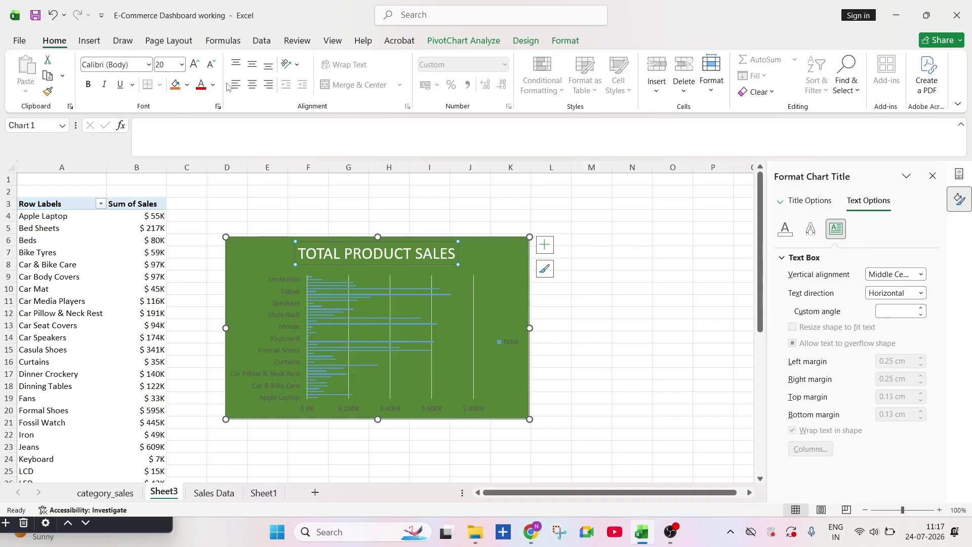
click(209, 65)
Step: Set the text fill color of the bar chart's product axis labels to white
click(342, 277)
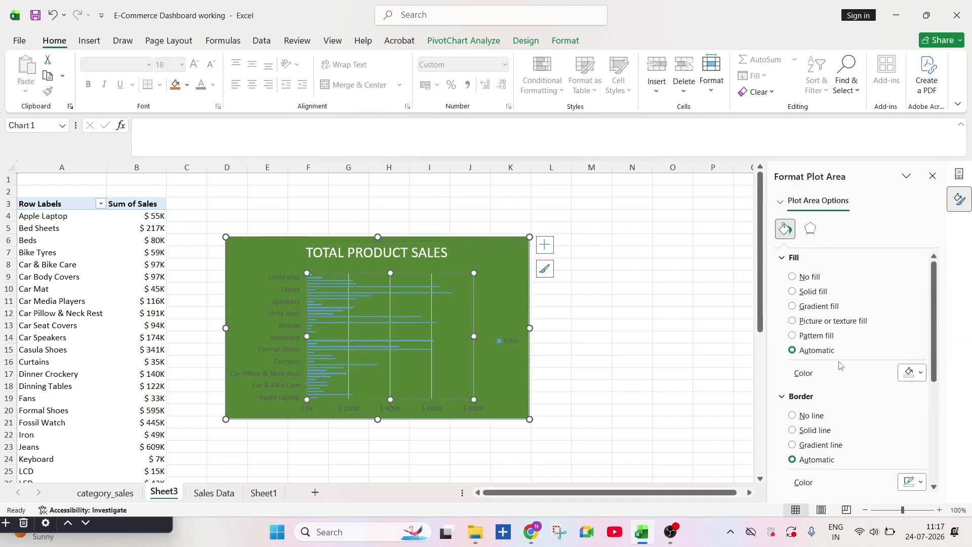
click(286, 312)
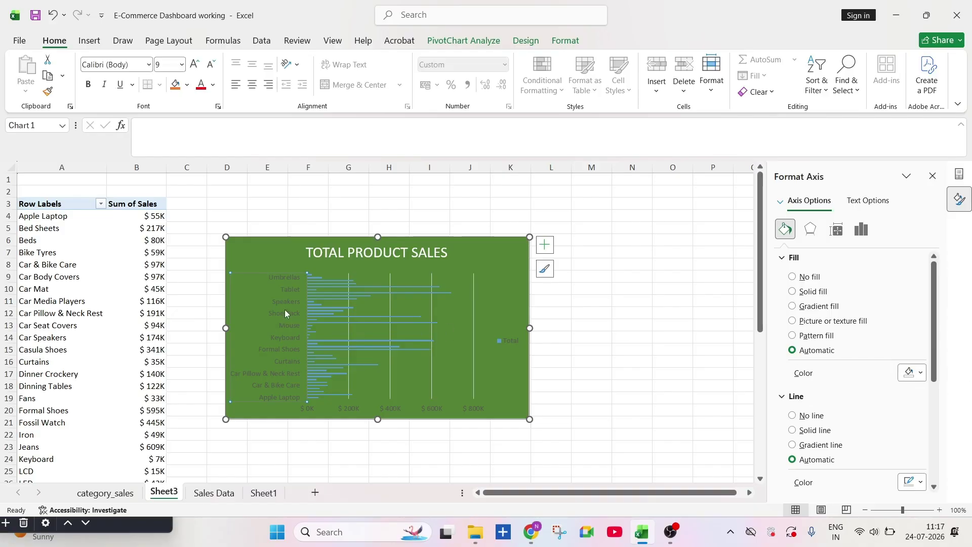
click(868, 201)
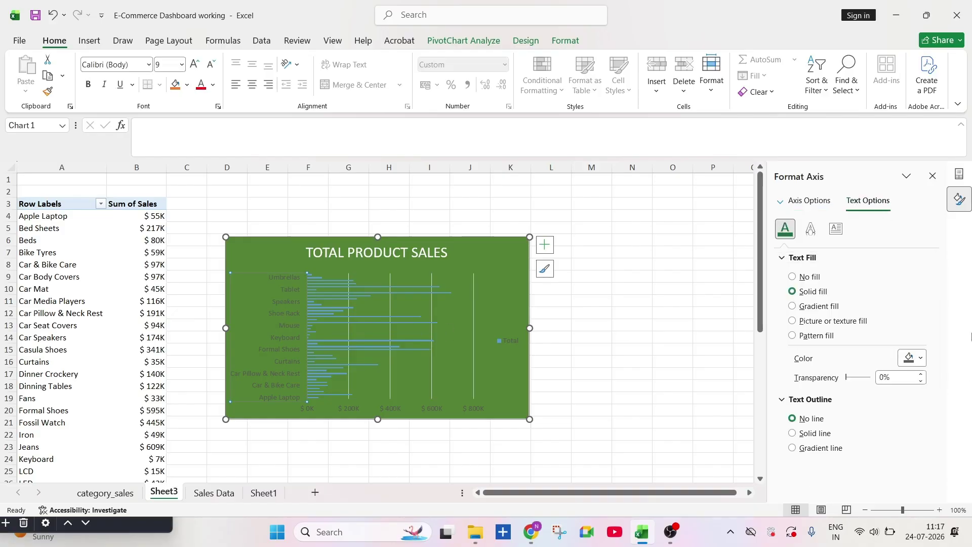
click(919, 358)
click(807, 212)
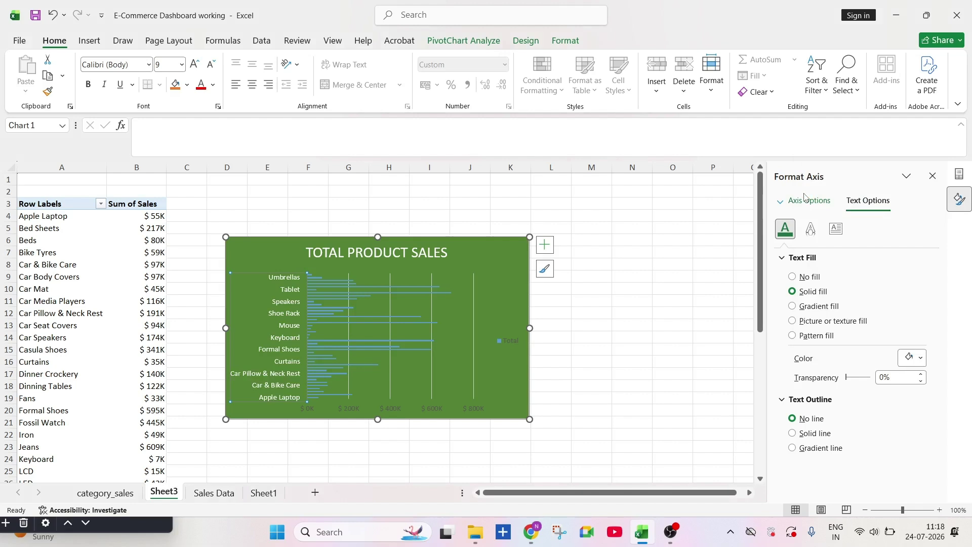
click(372, 303)
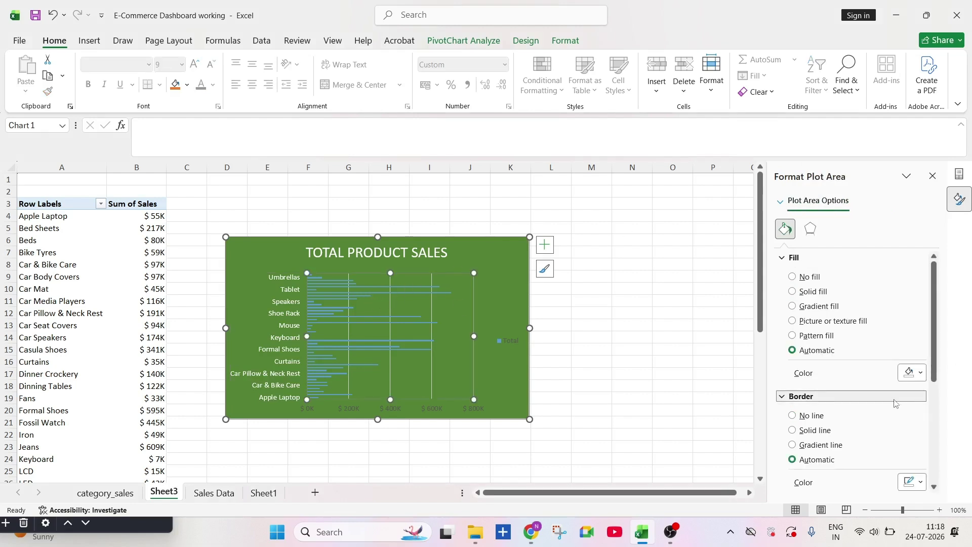
click(810, 234)
click(803, 257)
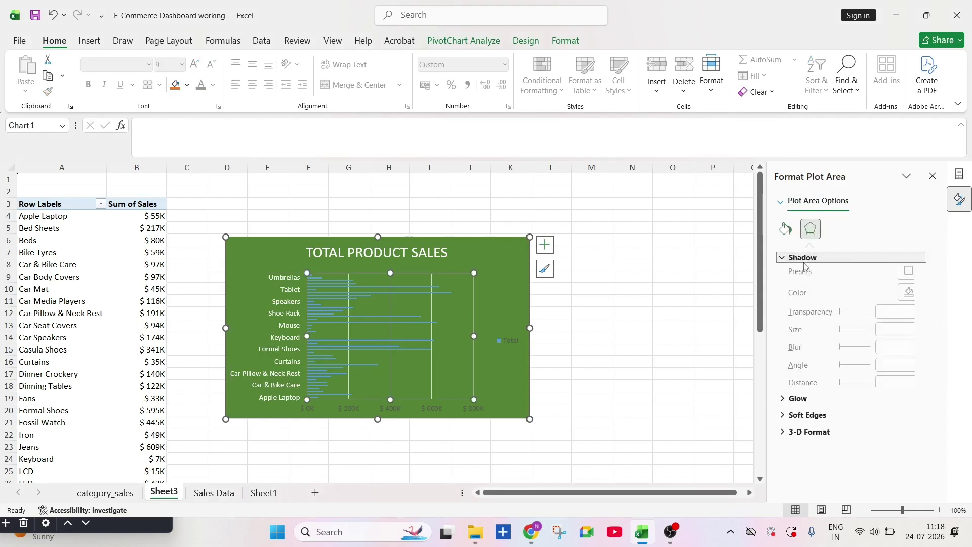
double_click(359, 334)
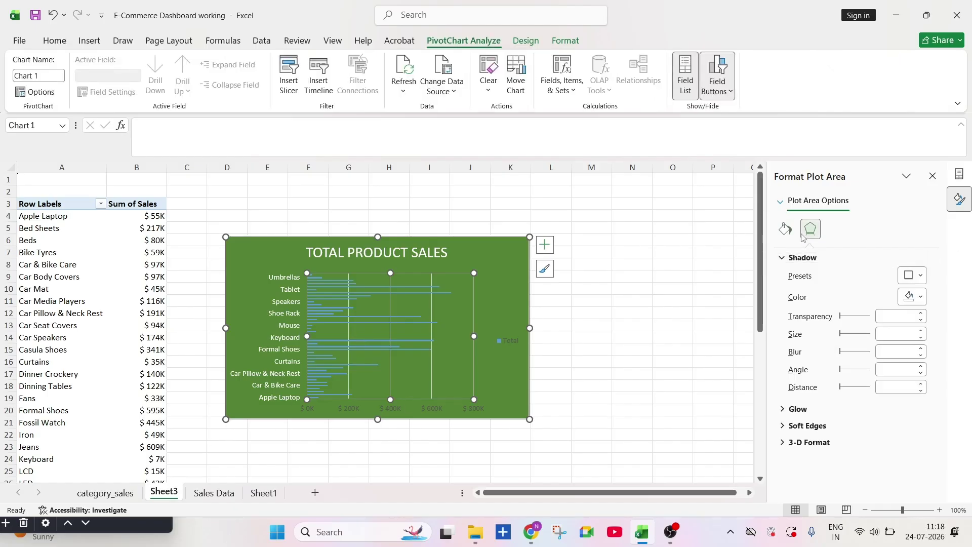
click(785, 228)
scroll(903, 376, down, 2)
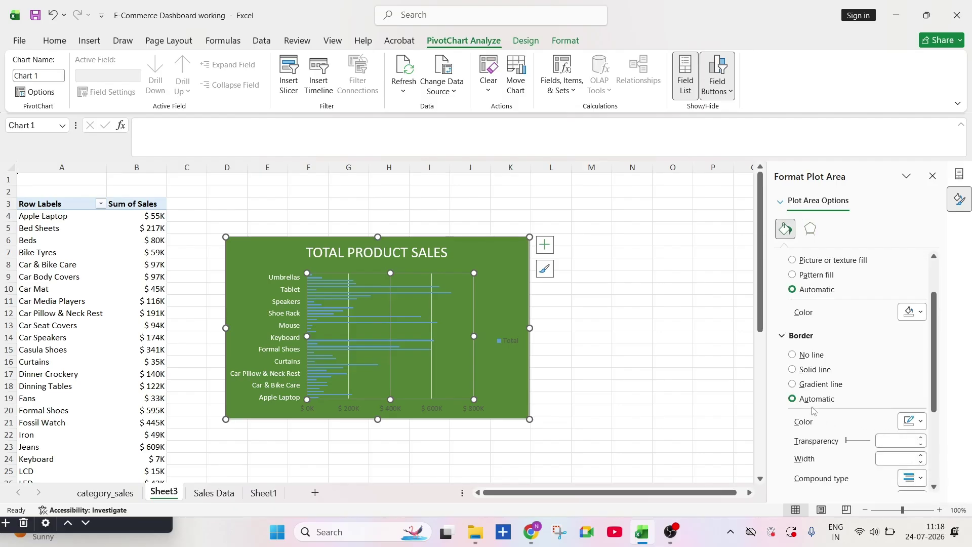
Step: Try white, standard orange, light orange and dark gold solid fills on the bar chart's sales data series
click(446, 293)
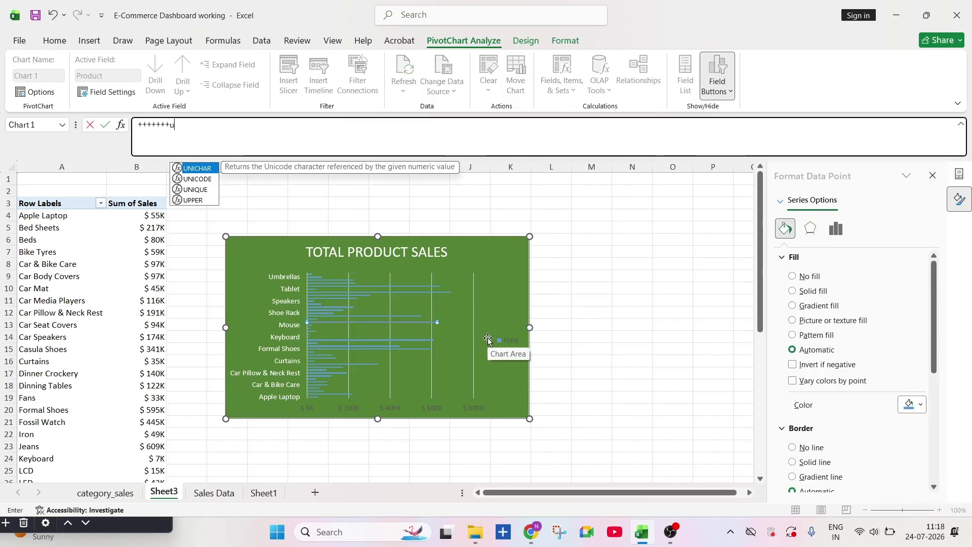
click(333, 313)
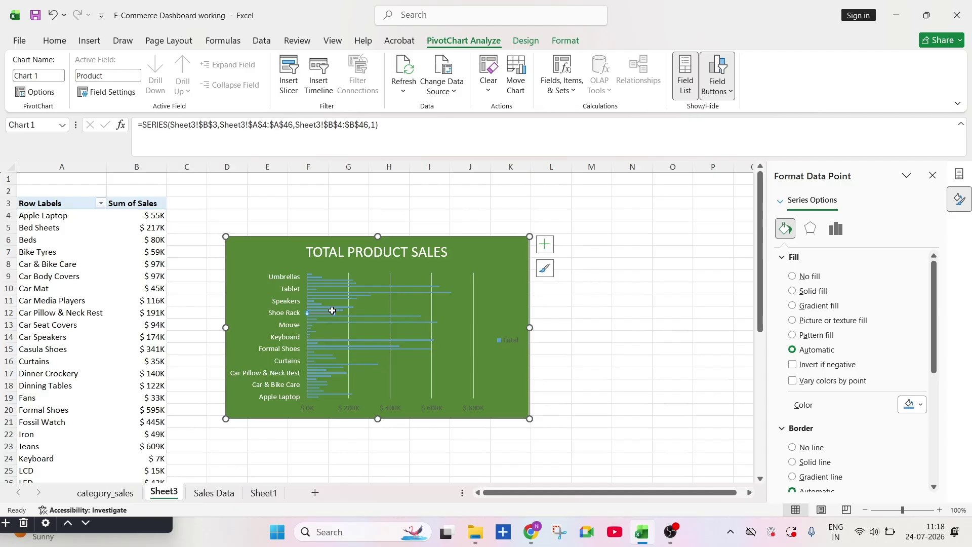
key(Escape)
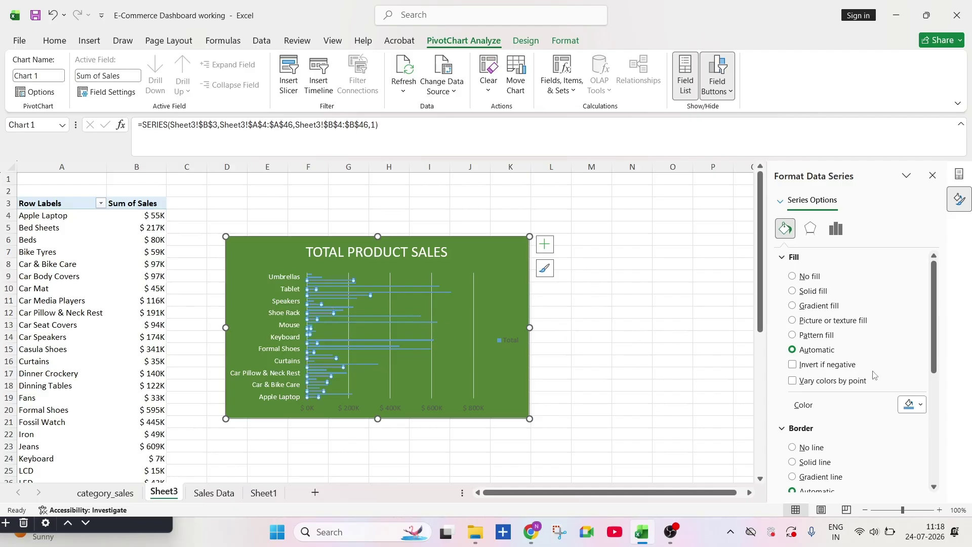
click(915, 405)
click(805, 119)
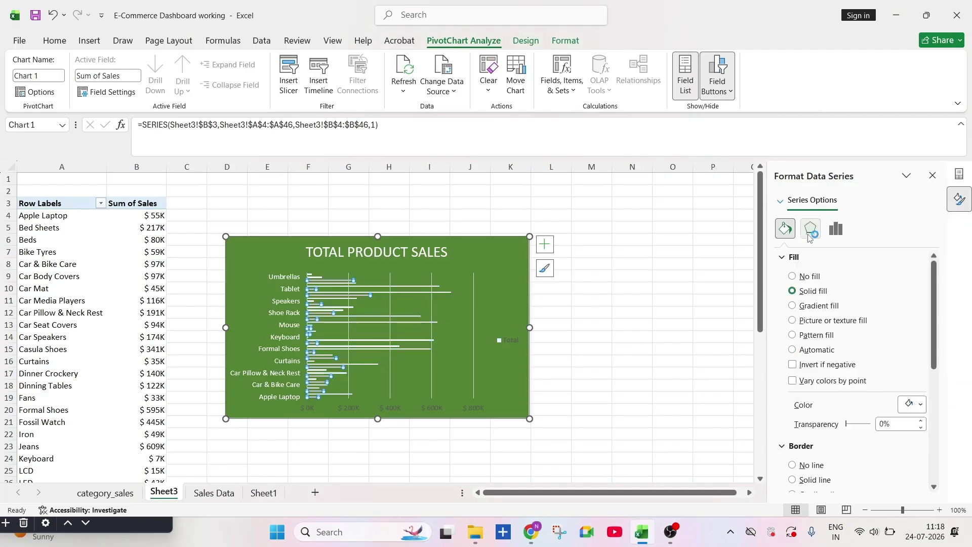
click(921, 405)
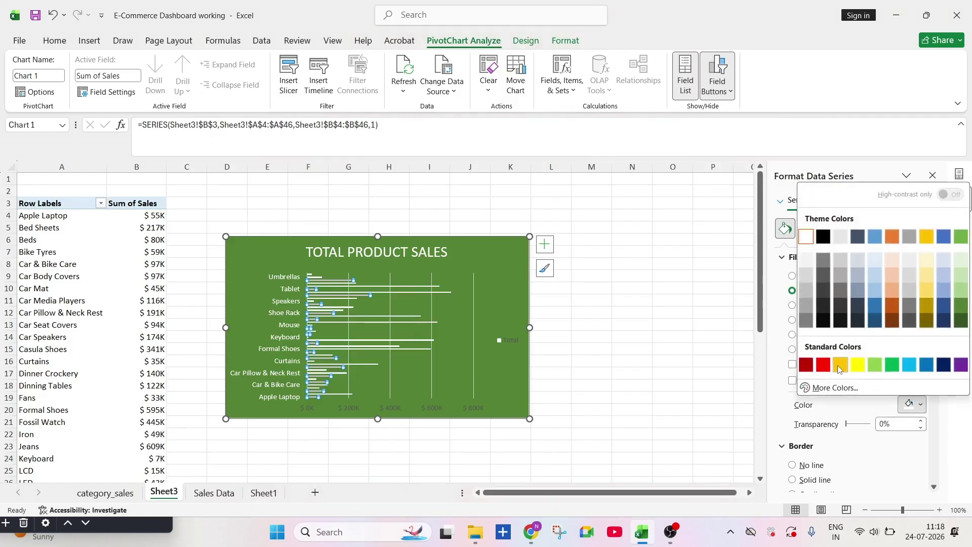
click(839, 368)
click(921, 405)
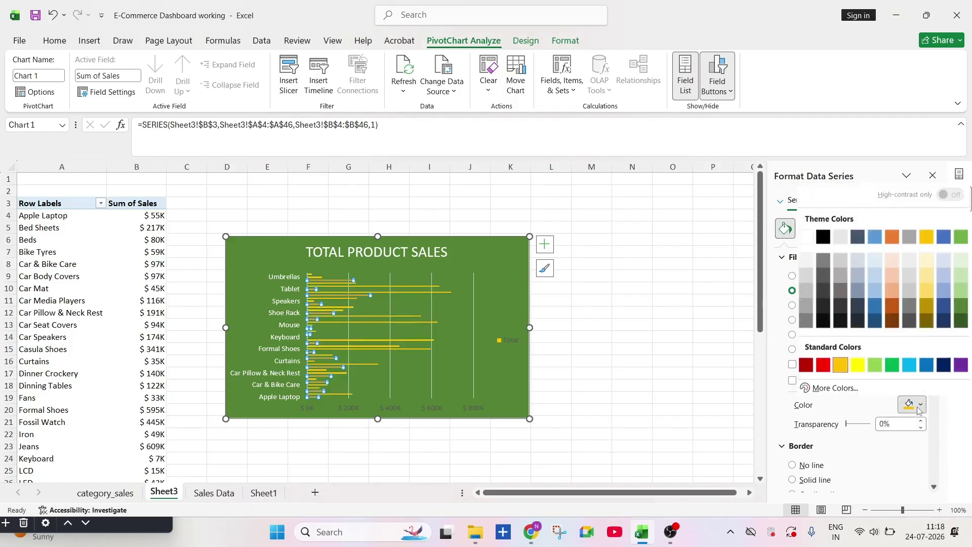
click(892, 292)
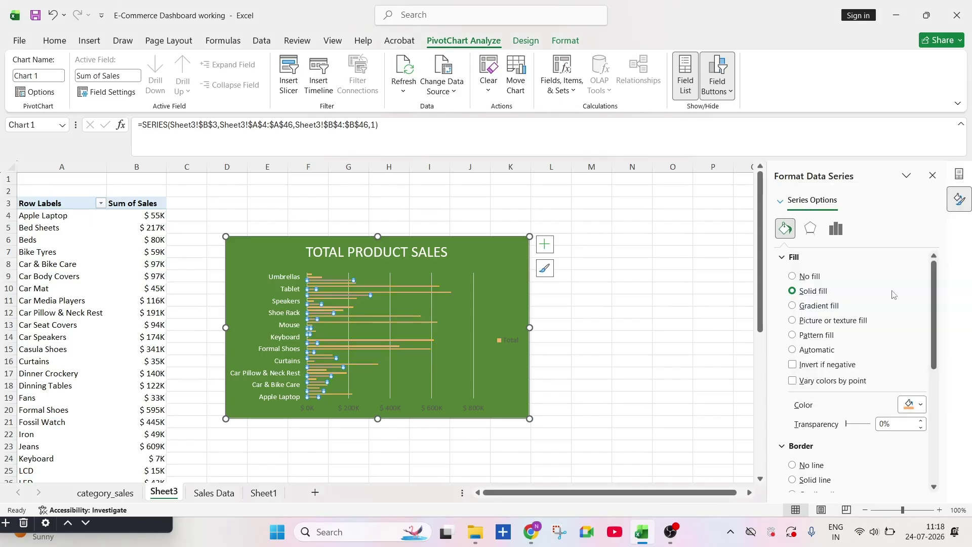
click(920, 405)
click(926, 324)
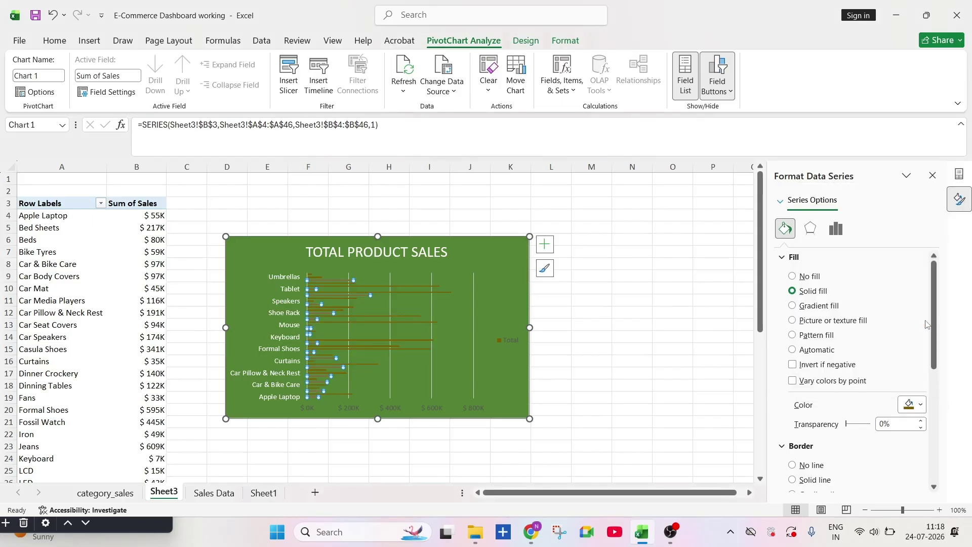
Step: Give the bars of the sales data series a solid light gold fill
click(923, 406)
click(922, 278)
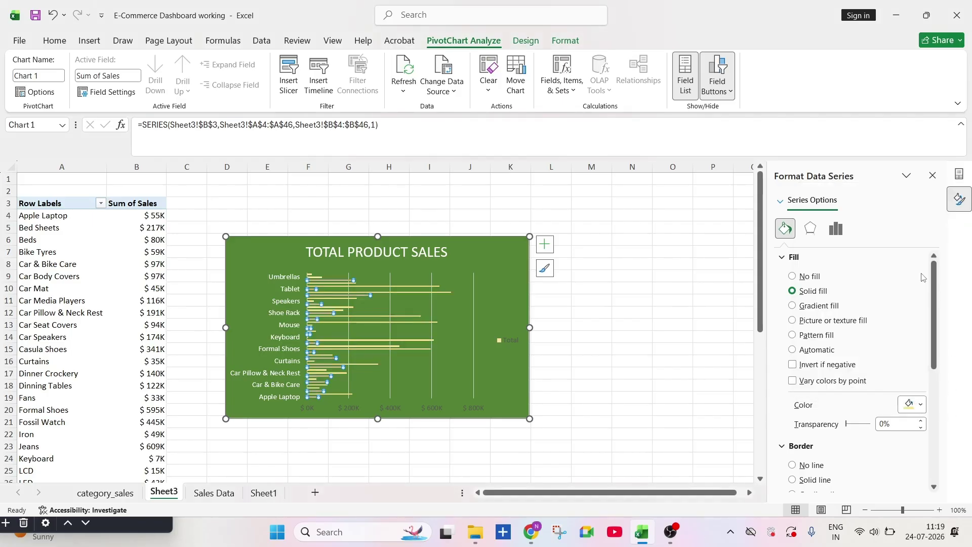
click(696, 338)
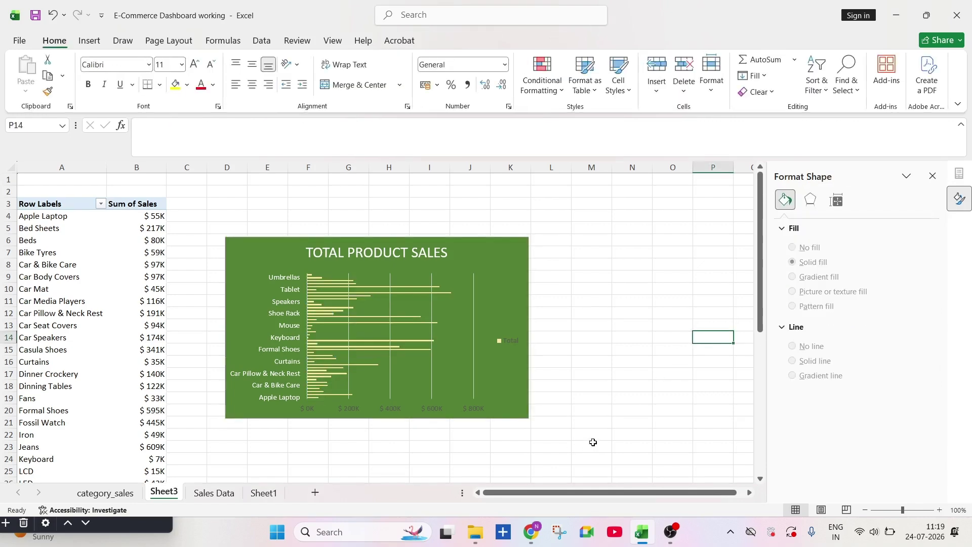
Step: Rename the sheet holding the product sales PivotTable and bar chart to PRODUCT_SALES
right_click(167, 494)
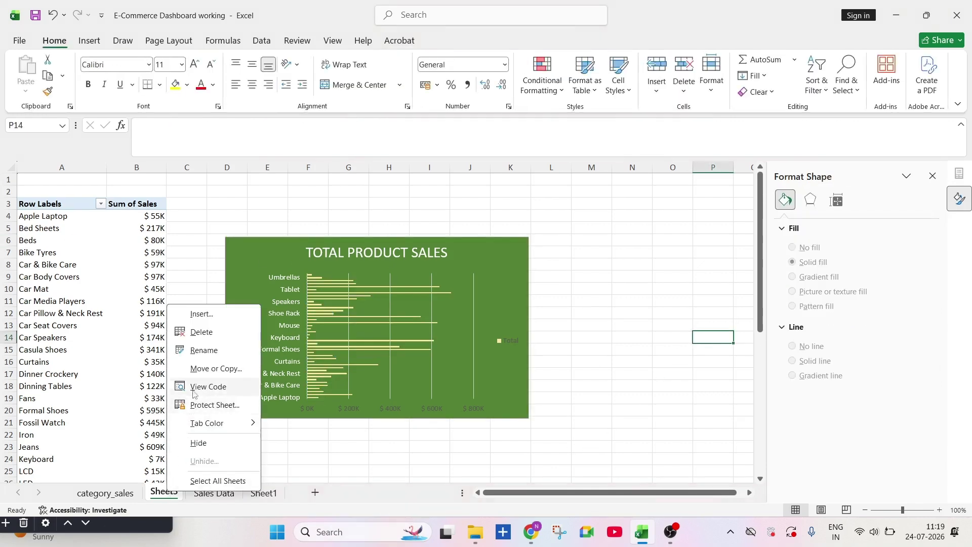
click(194, 351)
text(PROD)
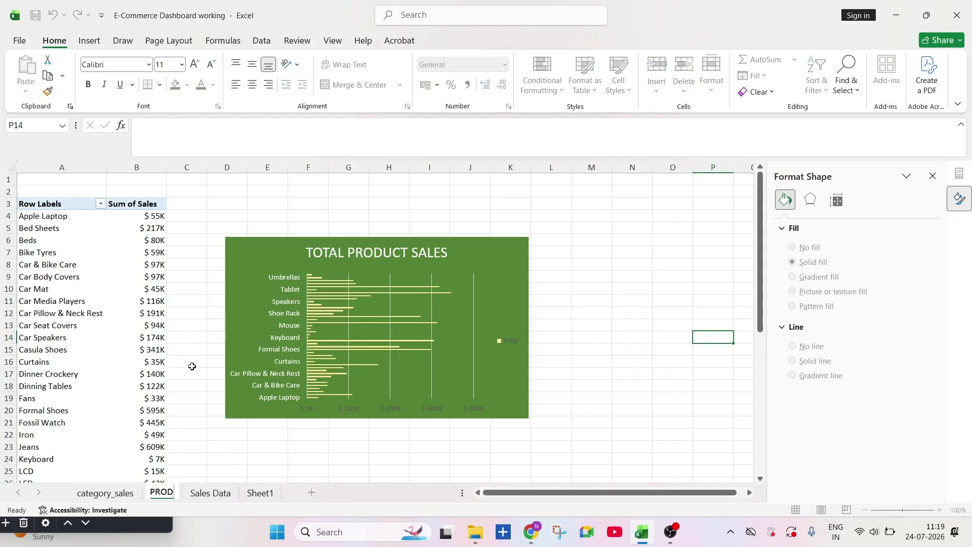
text(UCT_sALES)
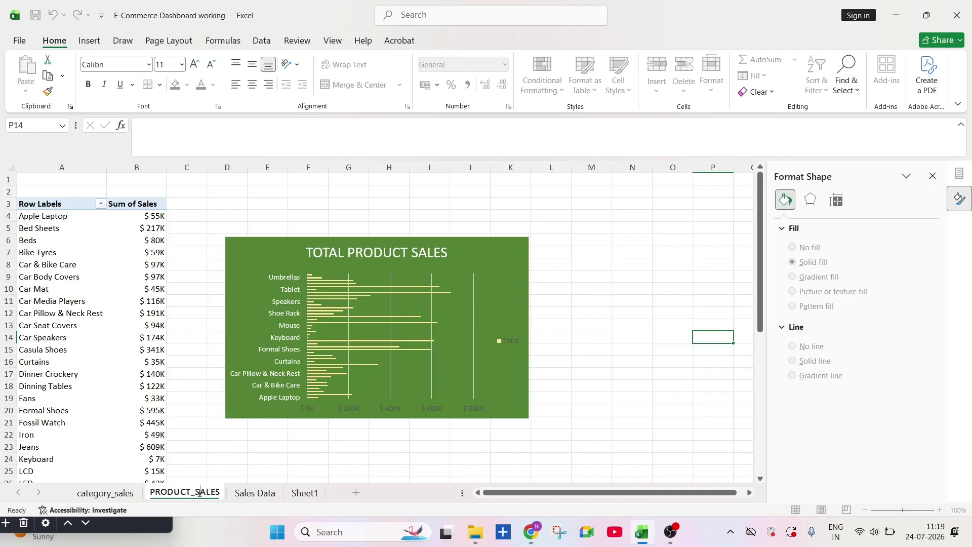
Step: Insert a PivotTable from Table1 on the Sales Data sheet into a new worksheet
click(254, 493)
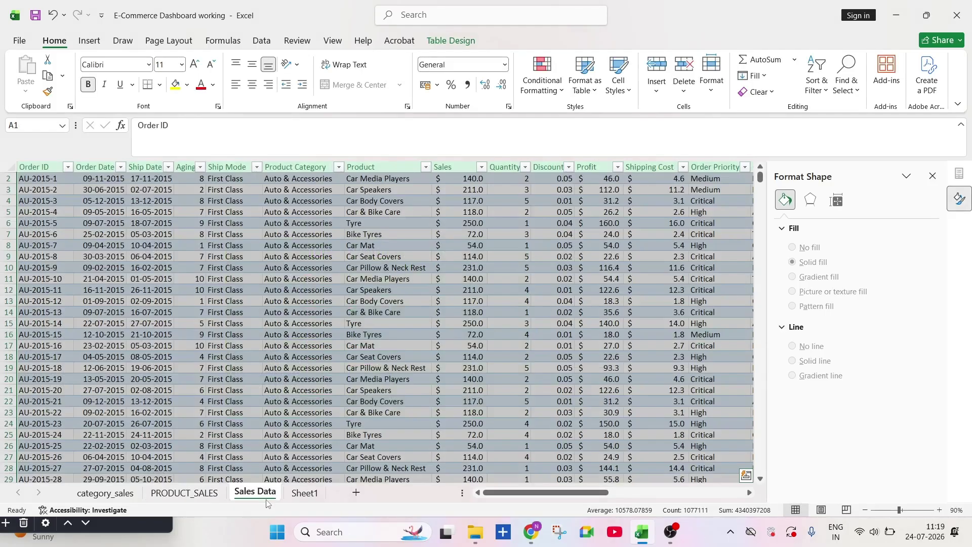
click(89, 41)
click(31, 90)
click(40, 109)
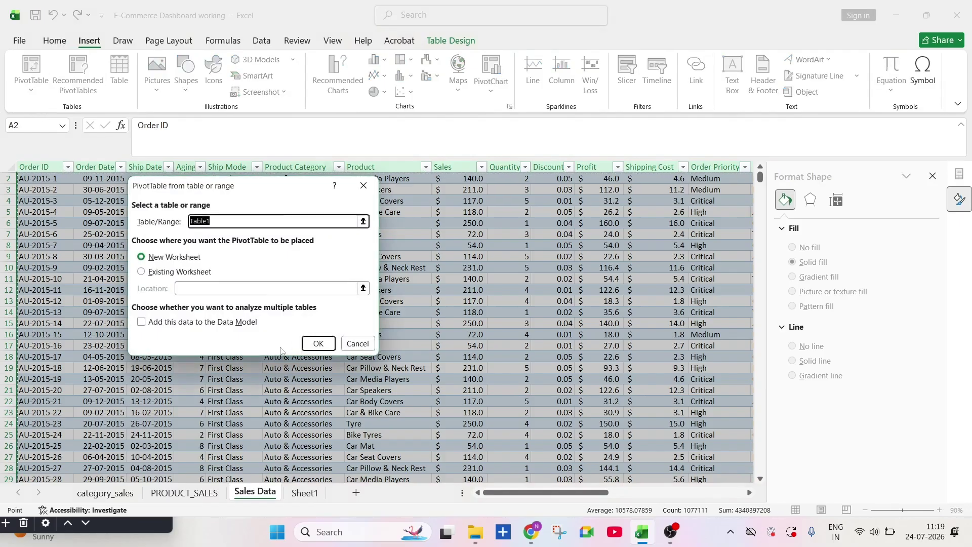
click(315, 344)
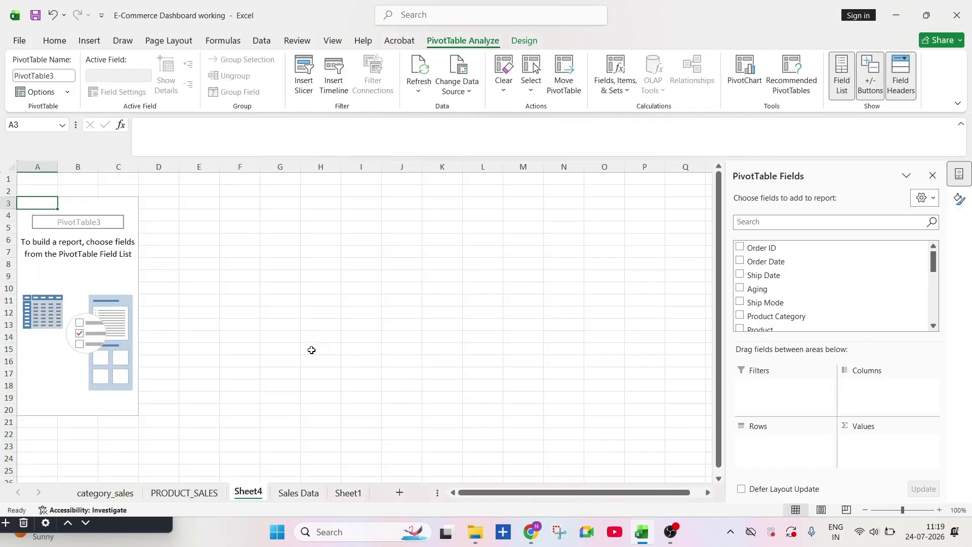
Step: Move the title of the bar chart on the PRODUCT_SALES sheet to the chart's upper-left corner
click(184, 492)
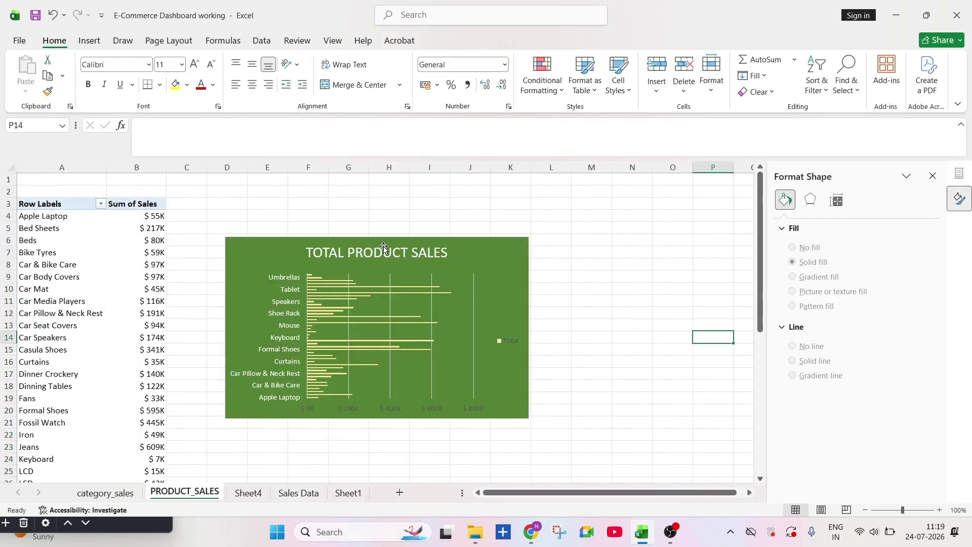
click(368, 252)
double_click(342, 258)
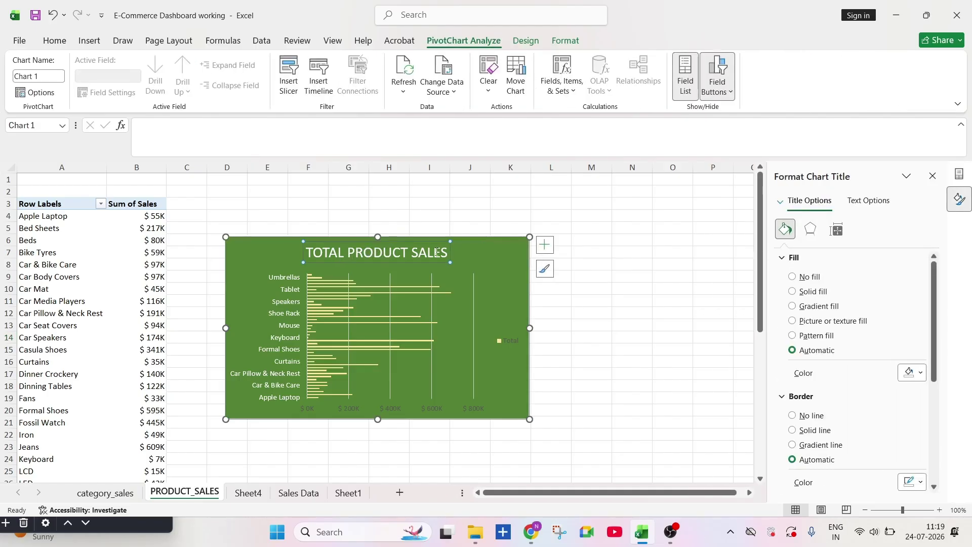
drag(436, 252, 370, 252)
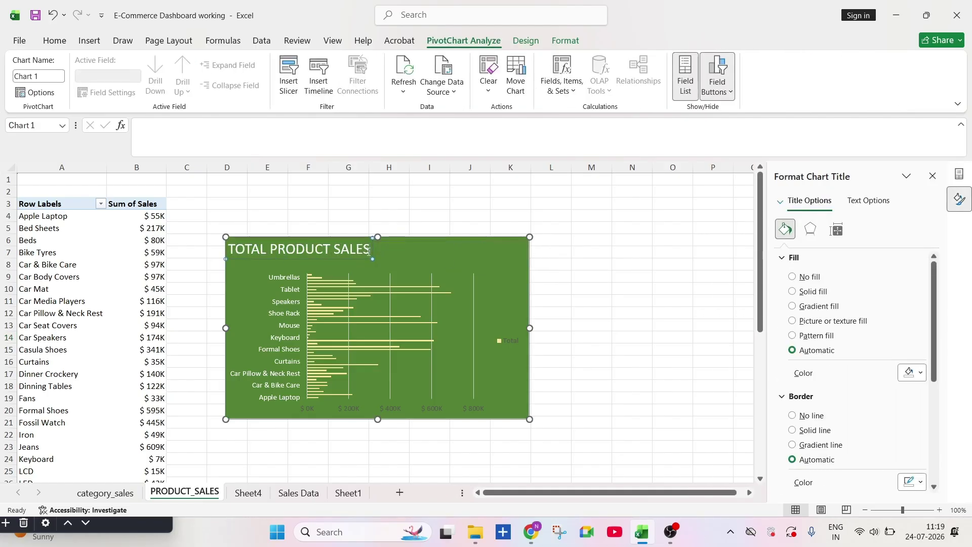
Step: Replace the bar chart's title text with Best selling product
key(BackSpace)
key(BackSpace)
key(BackSpace)
key(BackSpace)
key(BackSpace)
key(BackSpace)
key(BackSpace)
key(BackSpace)
key(BackSpace)
key(BackSpace)
key(BackSpace)
key(BackSpace)
key(BackSpace)
key(BackSpace)
key(BackSpace)
key(BackSpace)
key(BackSpace)
key(BackSpace)
key(BackSpace)
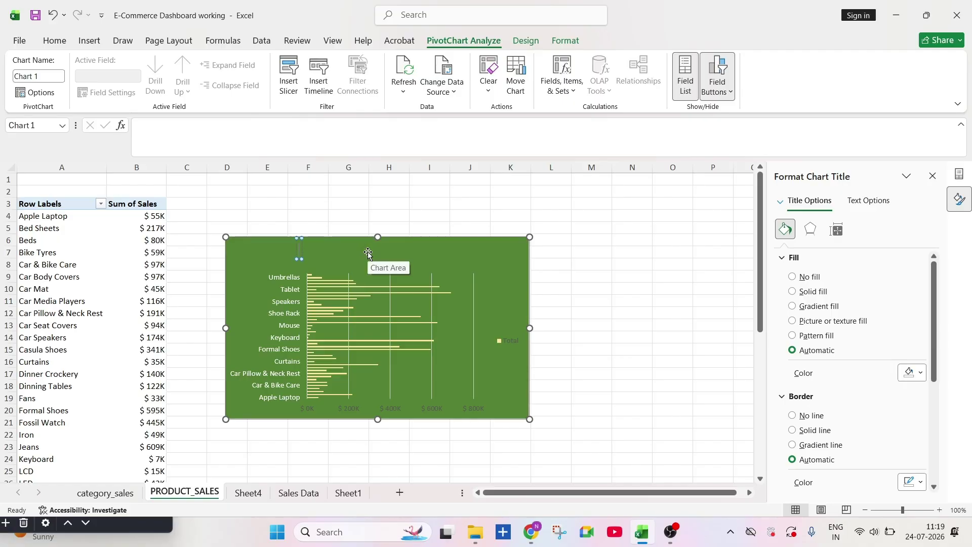
text(best selling product)
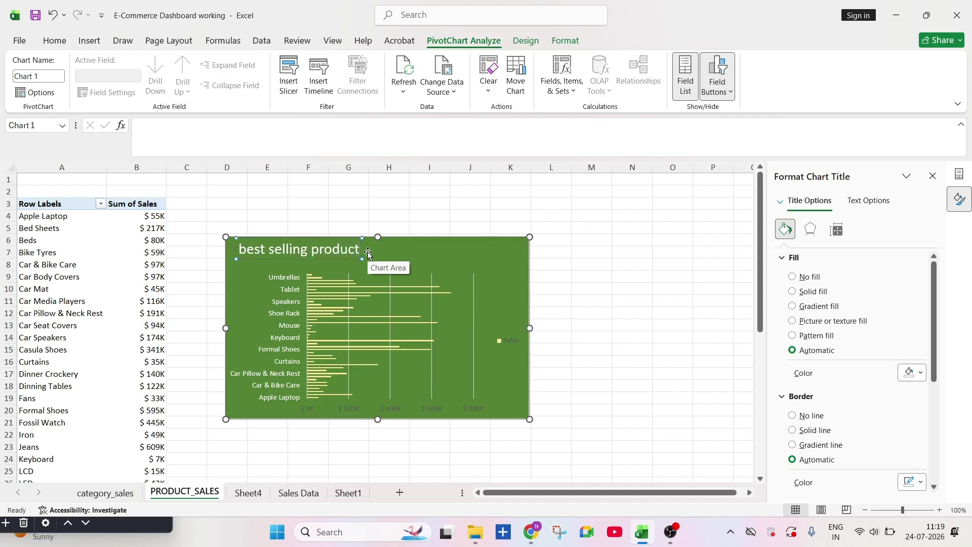
click(247, 249)
key(BackSpace)
text(B)
click(425, 268)
Step: Centre the Best selling product title horizontally along the upper edge of the bar chart
click(351, 251)
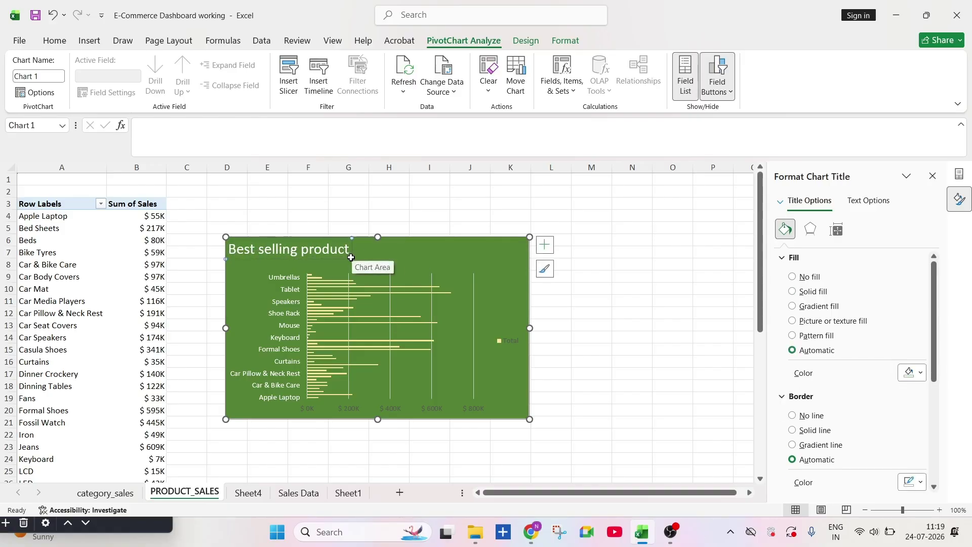
click(54, 40)
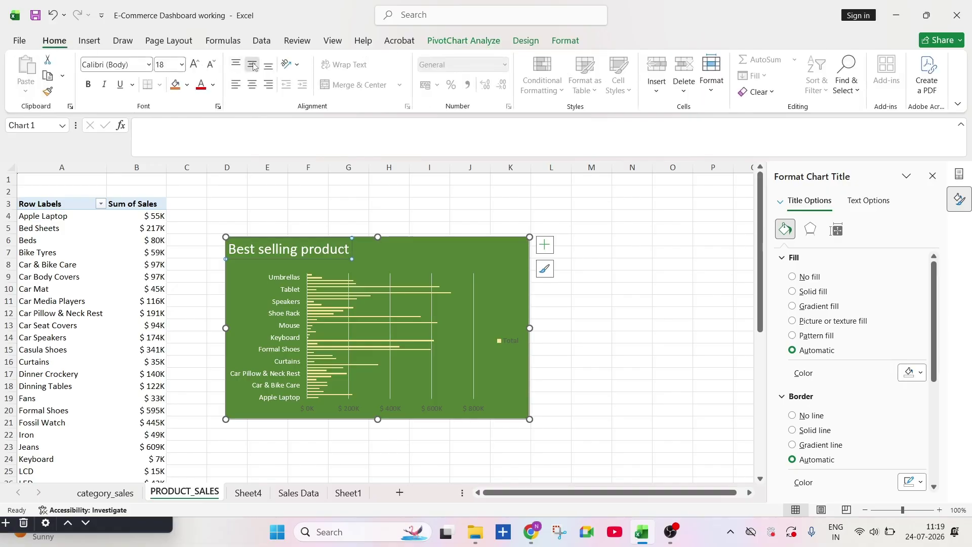
click(355, 284)
click(324, 247)
drag(343, 239, 386, 237)
click(469, 289)
click(401, 256)
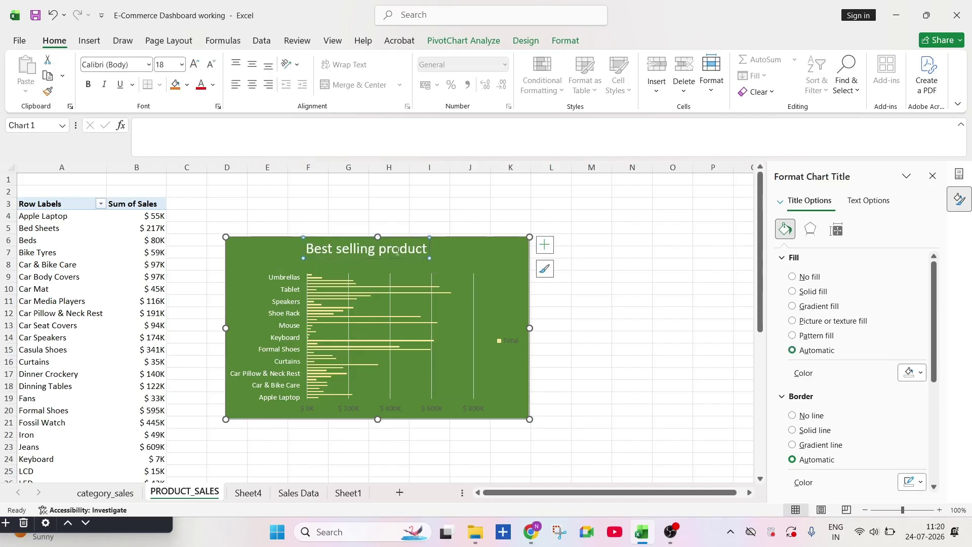
click(616, 320)
Step: Change the text colour of the bar chart's horizontal sales axis labels to white
click(498, 331)
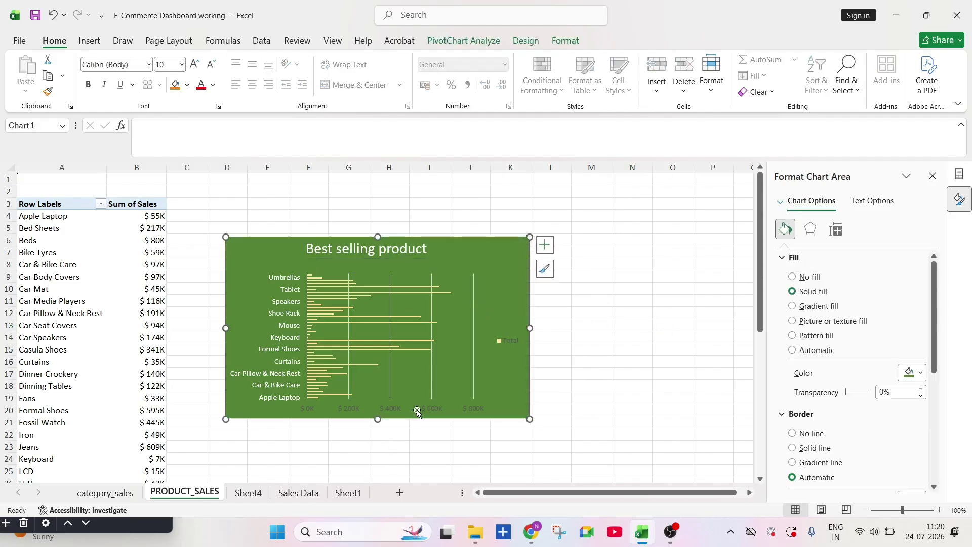
click(339, 409)
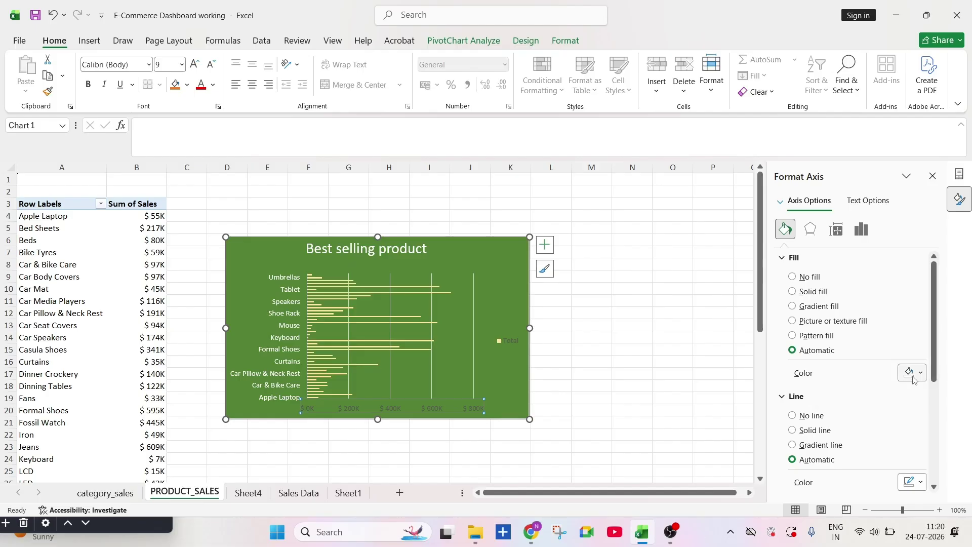
click(870, 200)
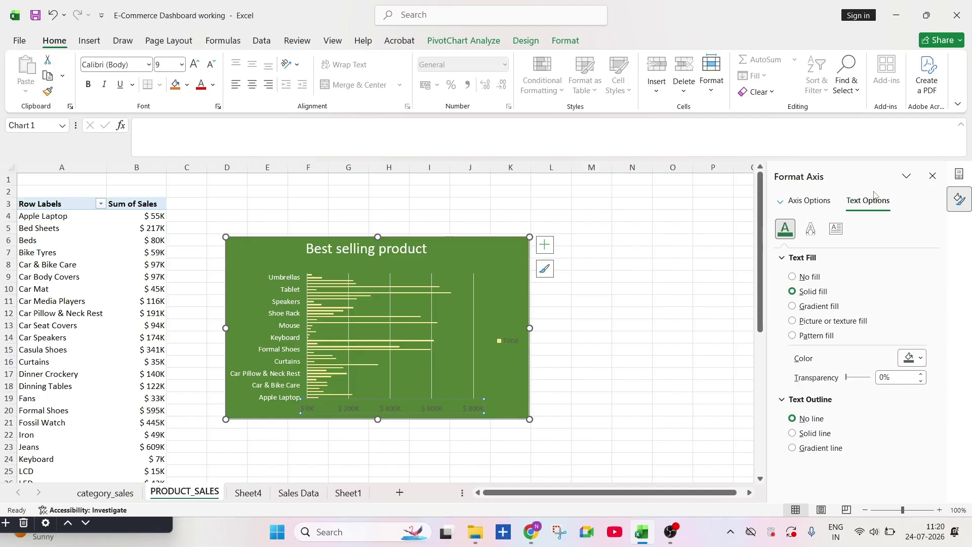
click(921, 358)
click(623, 323)
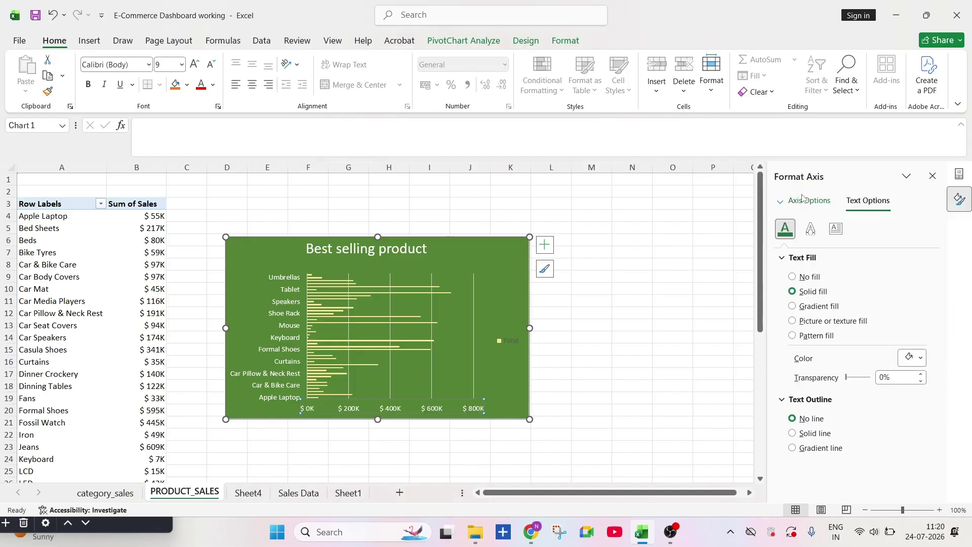
Step: Apply a gradient text fill to all text in the bar chart through its chart area
click(501, 286)
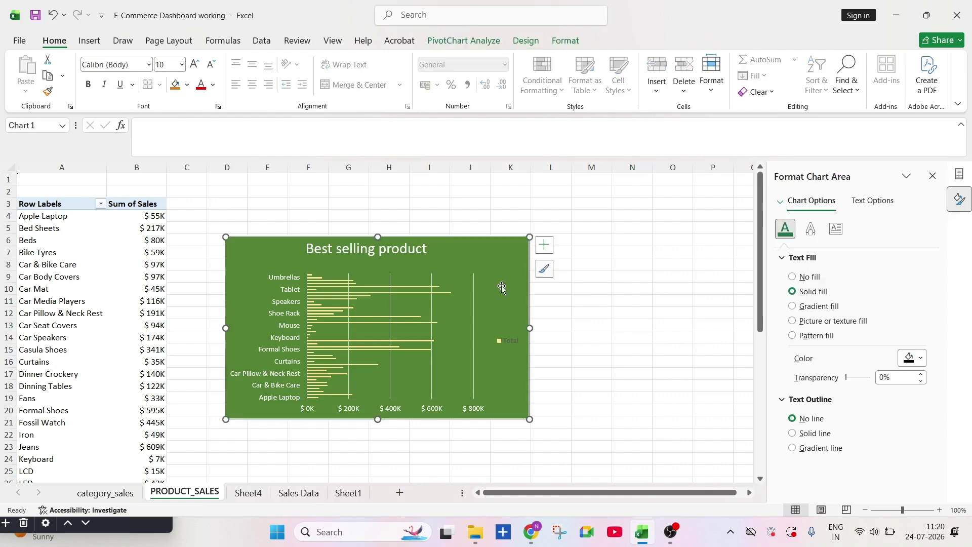
click(793, 307)
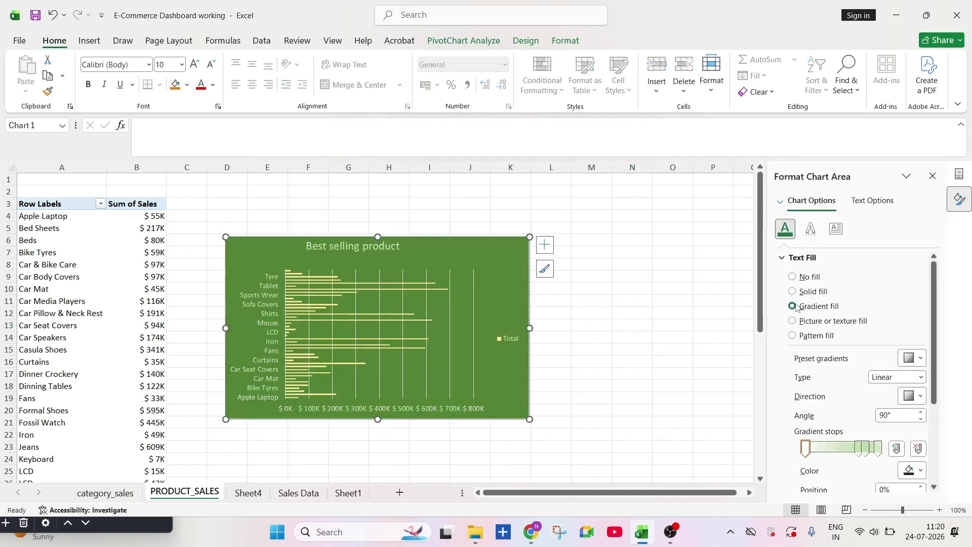
click(622, 315)
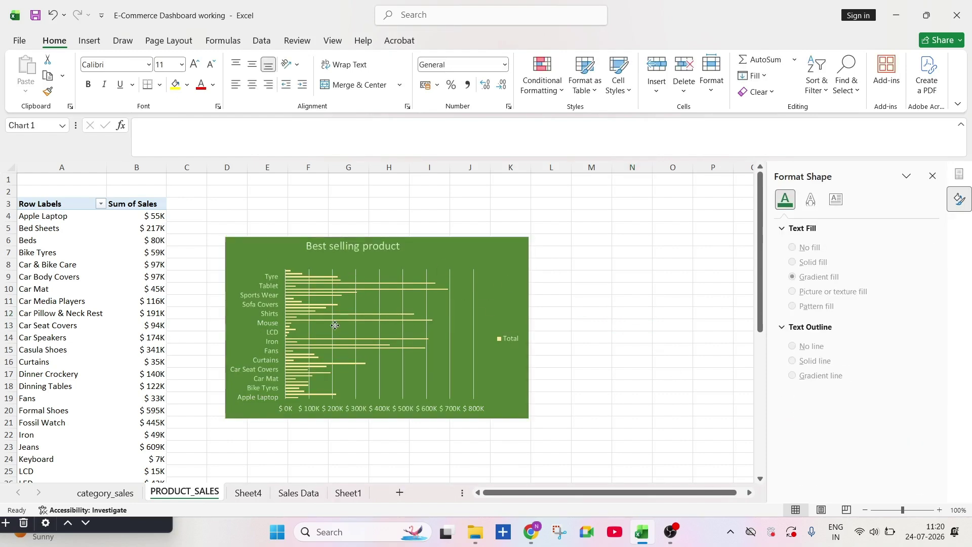
Step: Try a gradient background fill on the bar chart's plot area and on its chart area, undoing each one
click(455, 354)
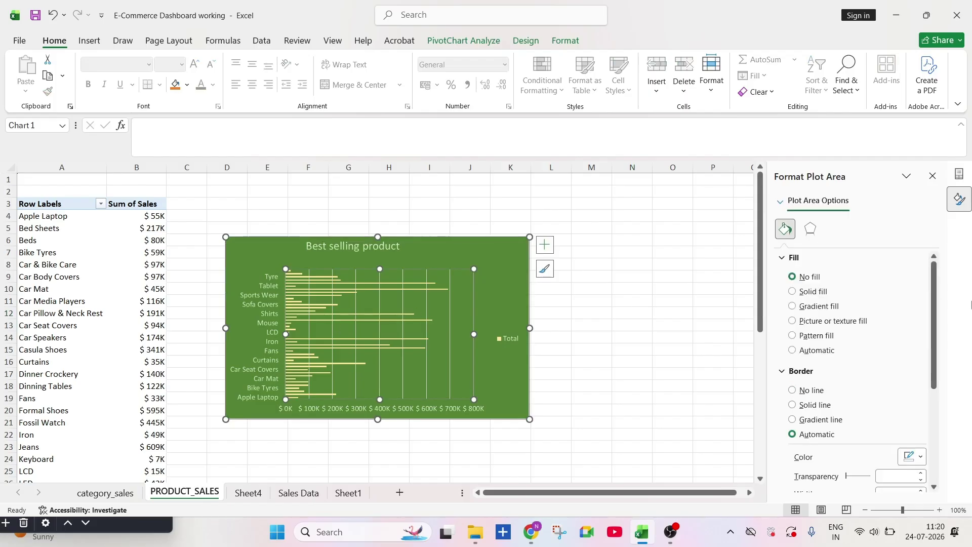
click(792, 307)
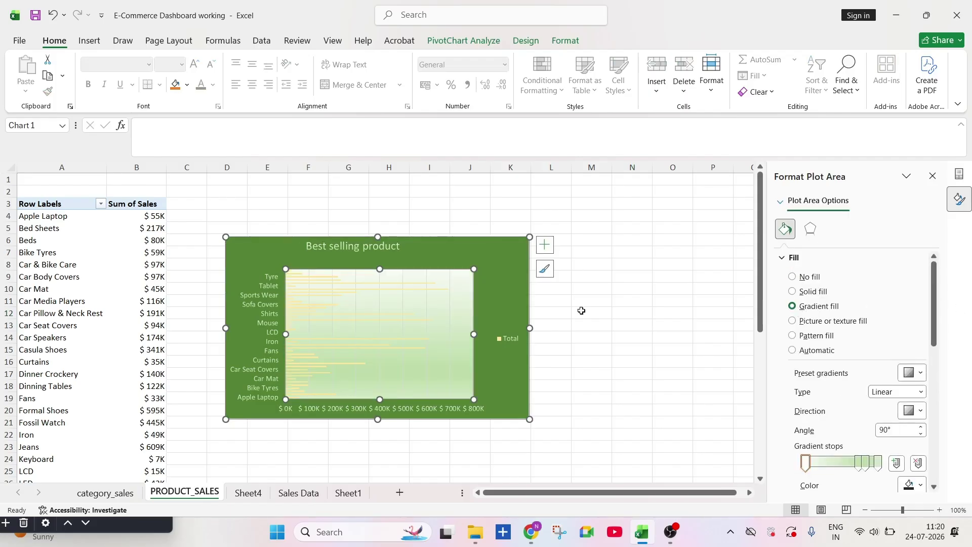
key(ctrl+z)
click(521, 272)
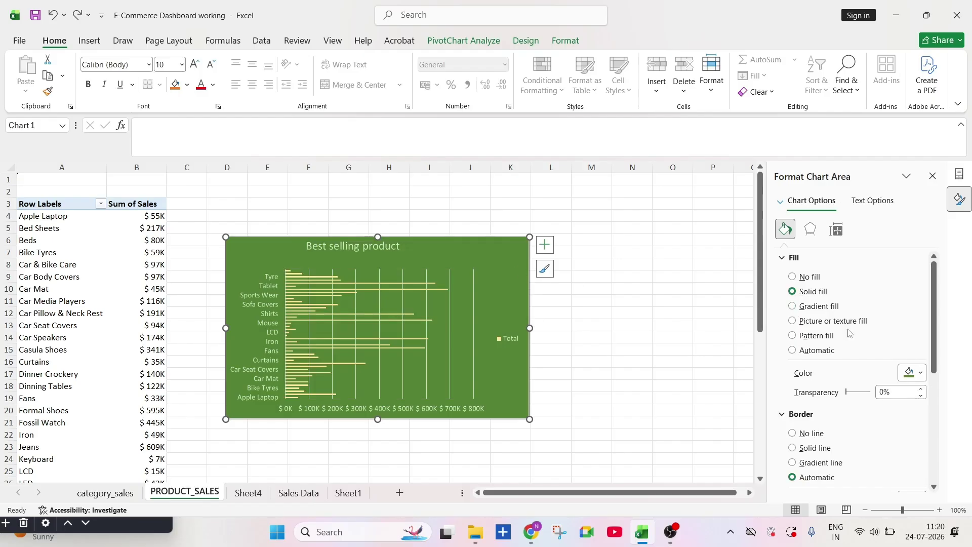
click(793, 307)
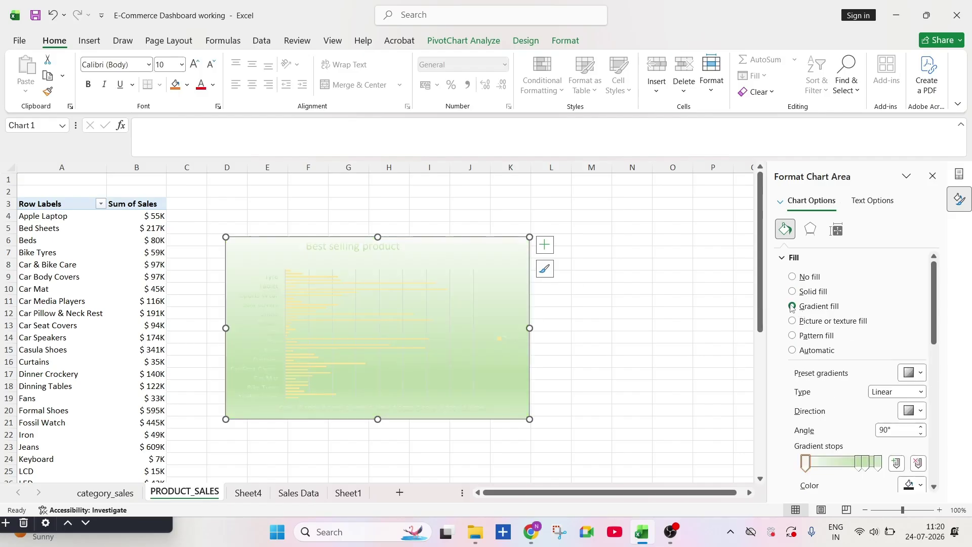
key(ctrl+z)
click(640, 349)
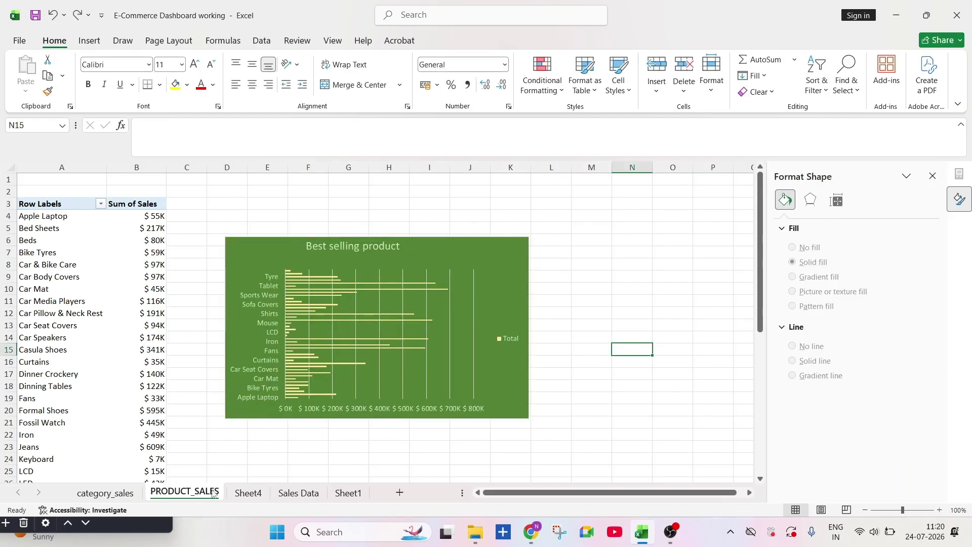
Step: Build the PivotTable on Sheet4 with Customer Name as rows and the sum of Sales as values
click(248, 493)
click(77, 262)
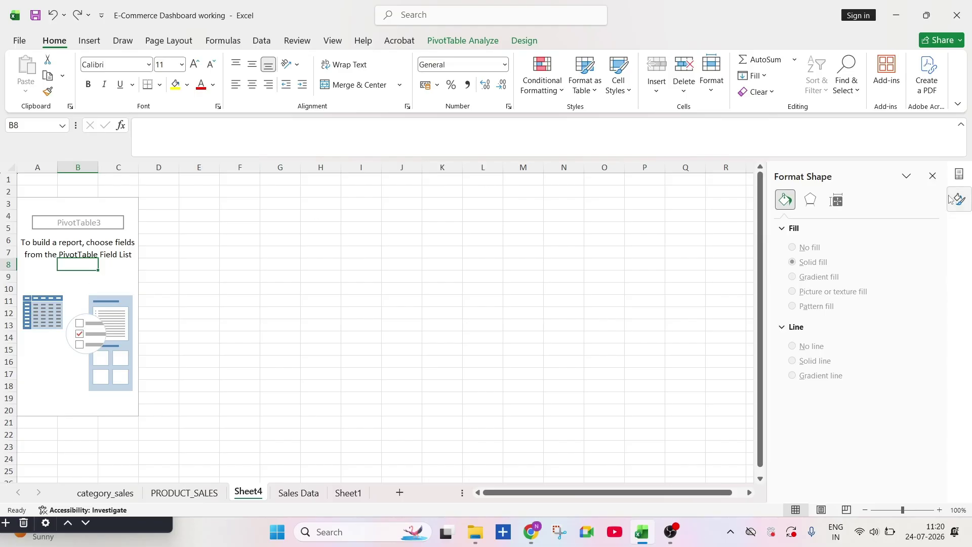
click(934, 181)
scroll(816, 298, down, 5)
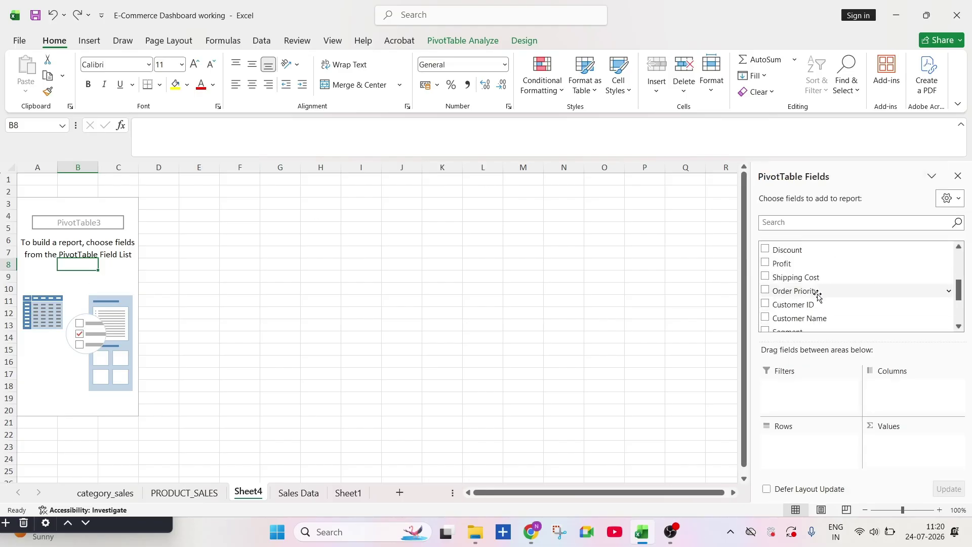
drag(816, 291, 803, 445)
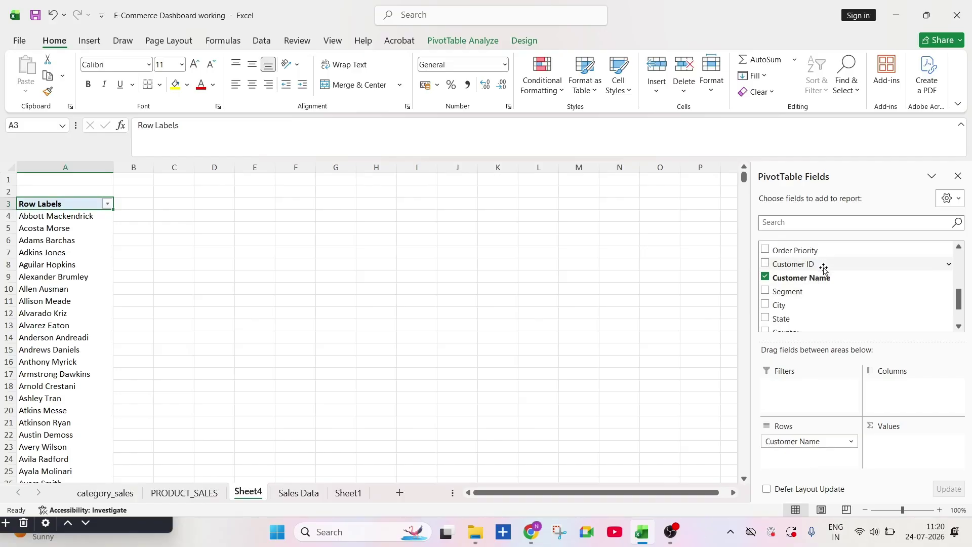
scroll(825, 269, up, 4)
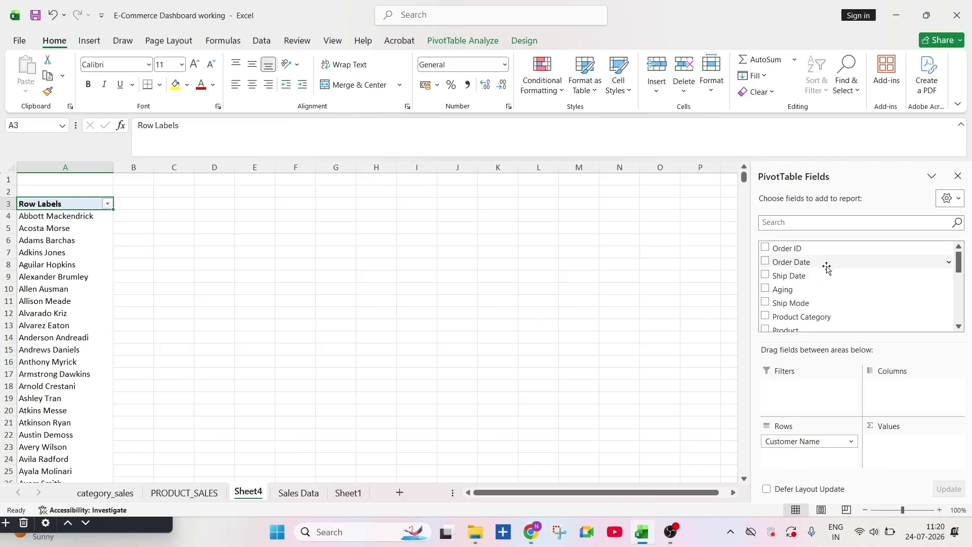
scroll(816, 286, down, 1)
drag(814, 314, 905, 464)
click(117, 263)
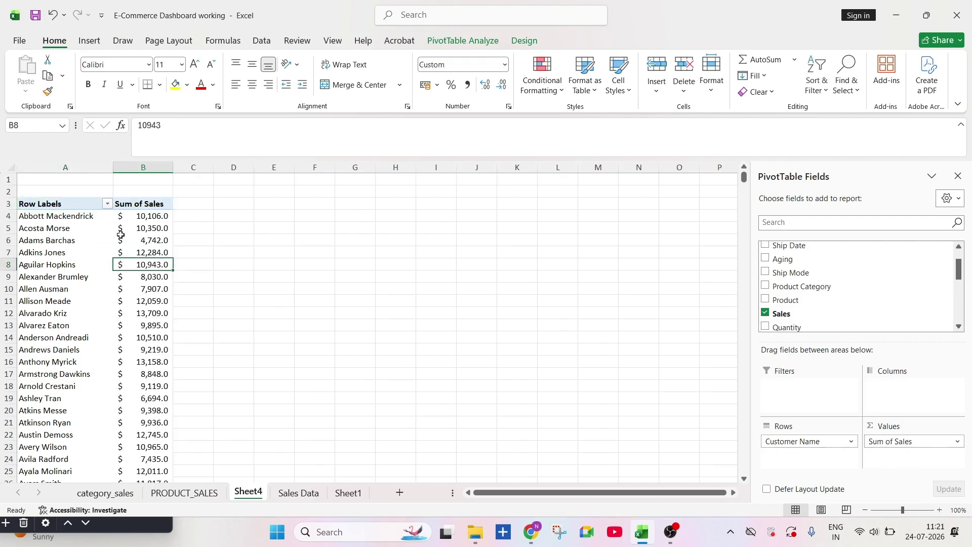
click(89, 41)
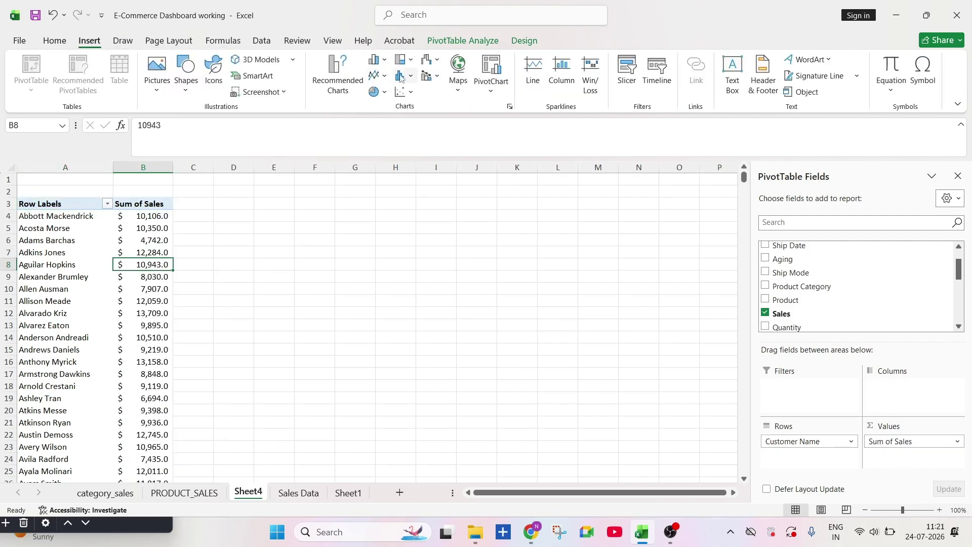
click(377, 60)
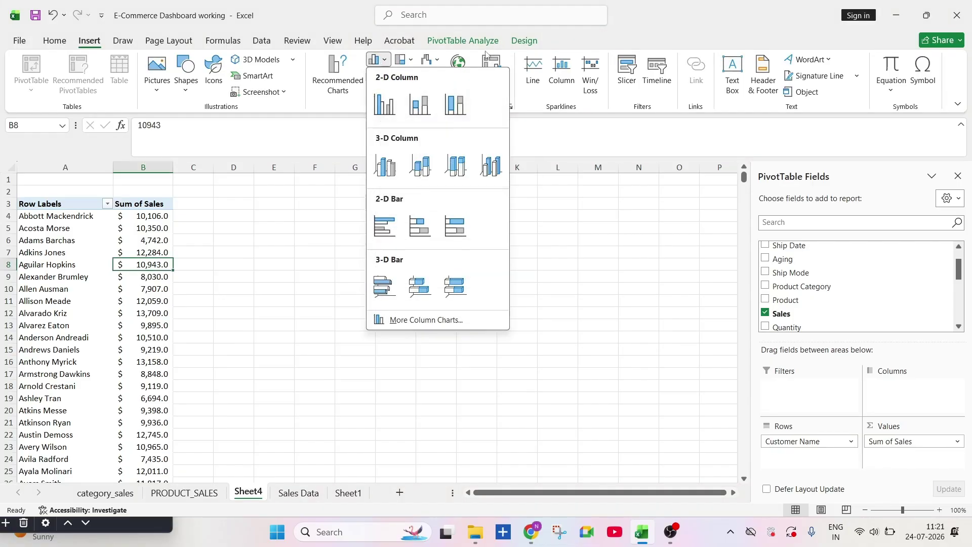
key(Escape)
click(533, 71)
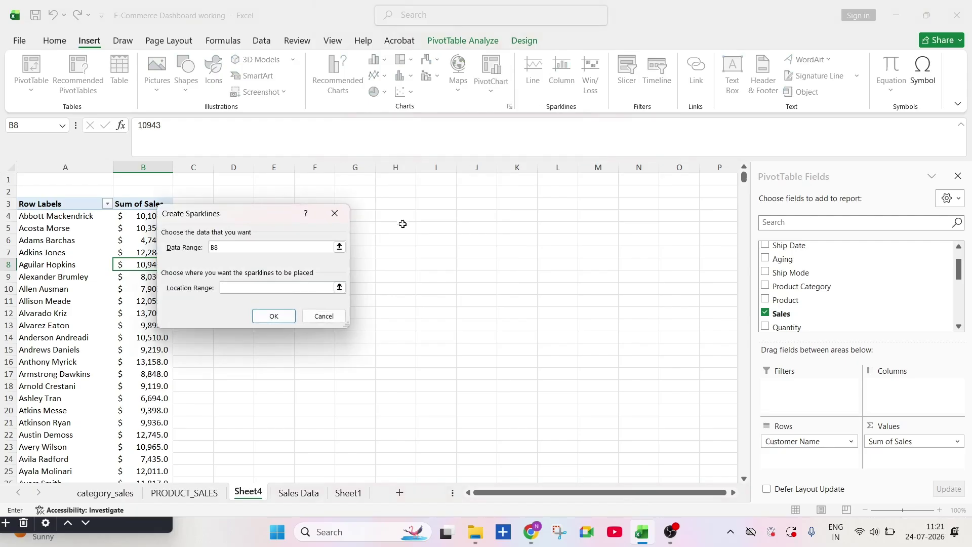
click(337, 212)
click(36, 265)
click(562, 71)
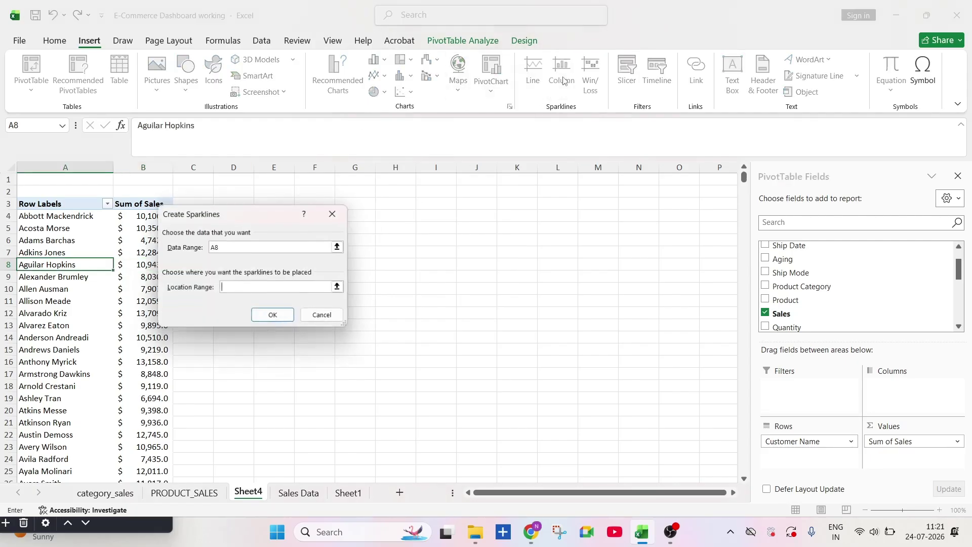
click(335, 213)
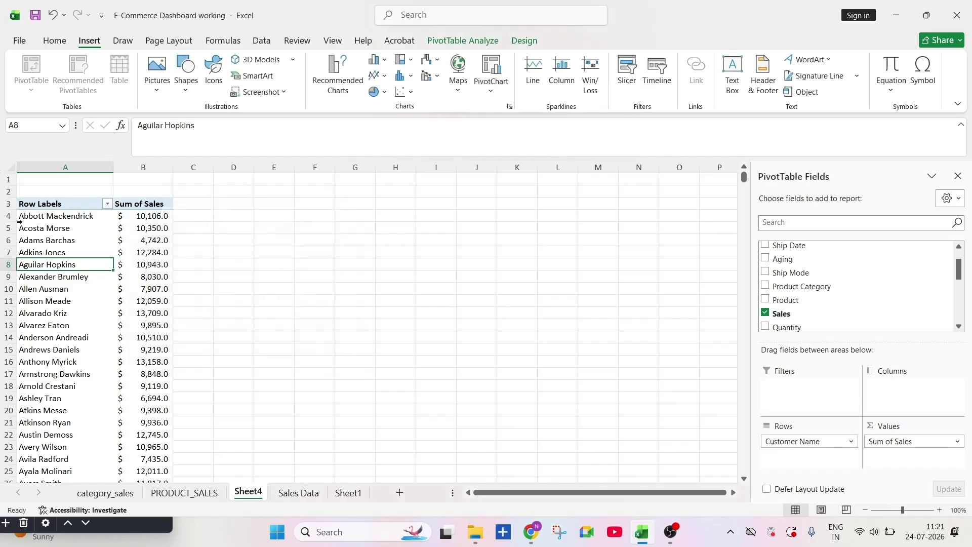
Step: Try to create a line sparkline in cell J10 from the whole customer sales PivotTable, A3:B799
drag(28, 213, 76, 375)
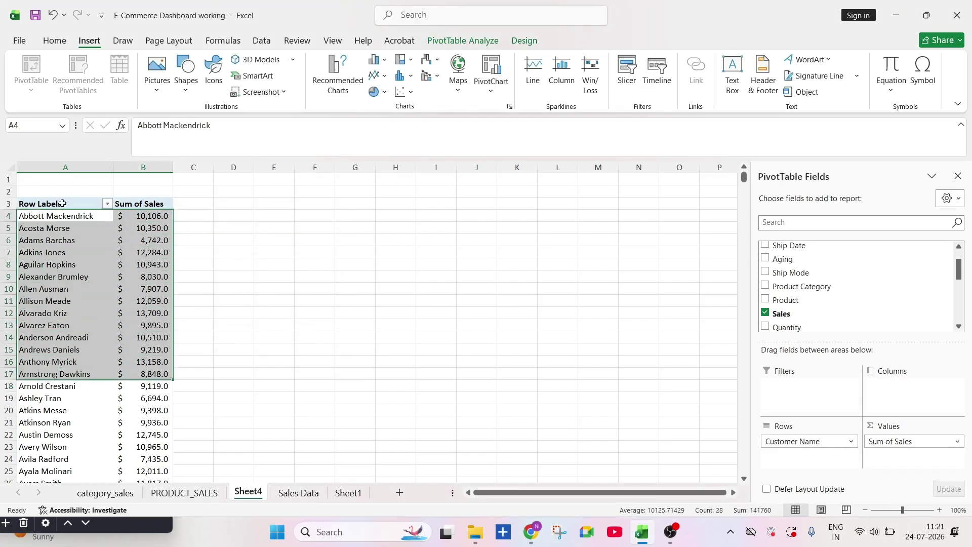
drag(64, 203, 105, 487)
scroll(104, 274, up, 6)
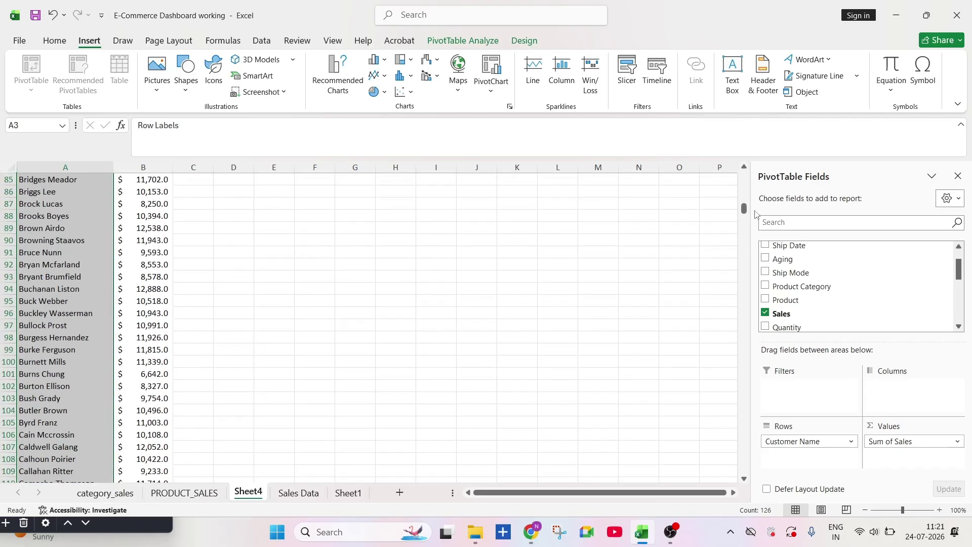
drag(745, 210, 750, 154)
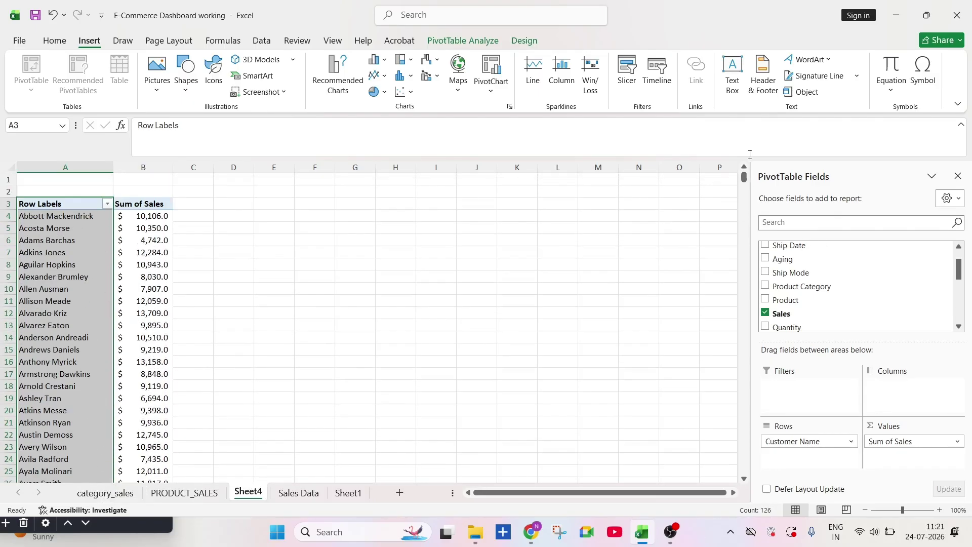
click(72, 206)
key(ctrl+shift+Down)
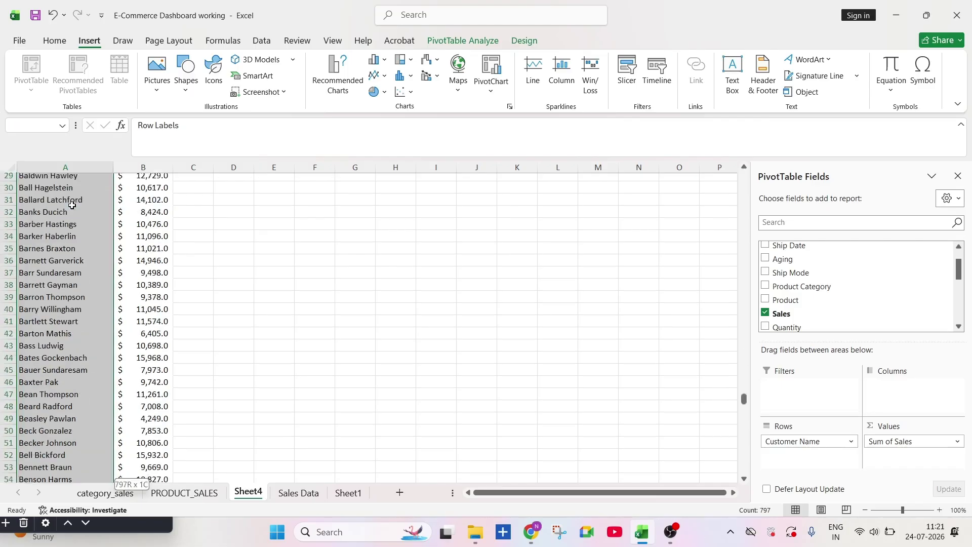
key(ctrl+shift+Right)
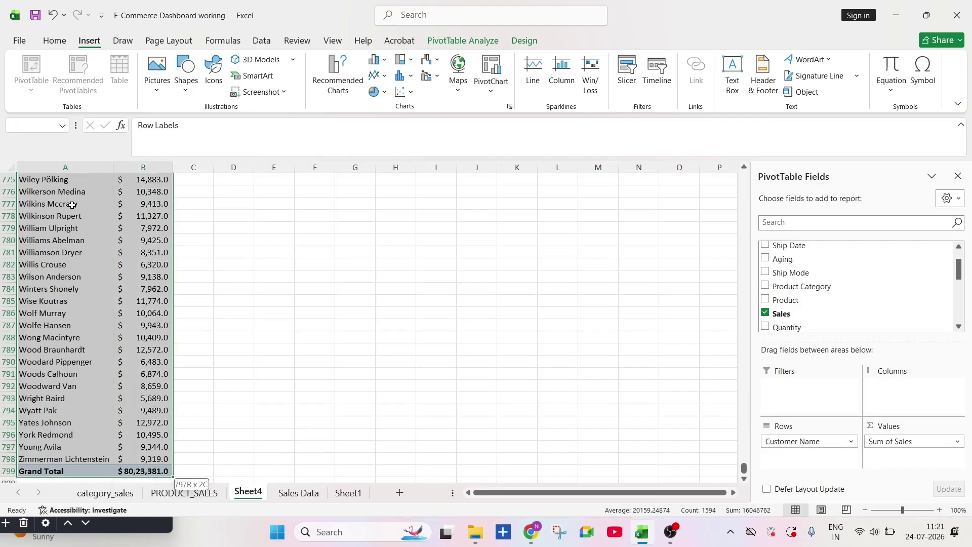
click(532, 73)
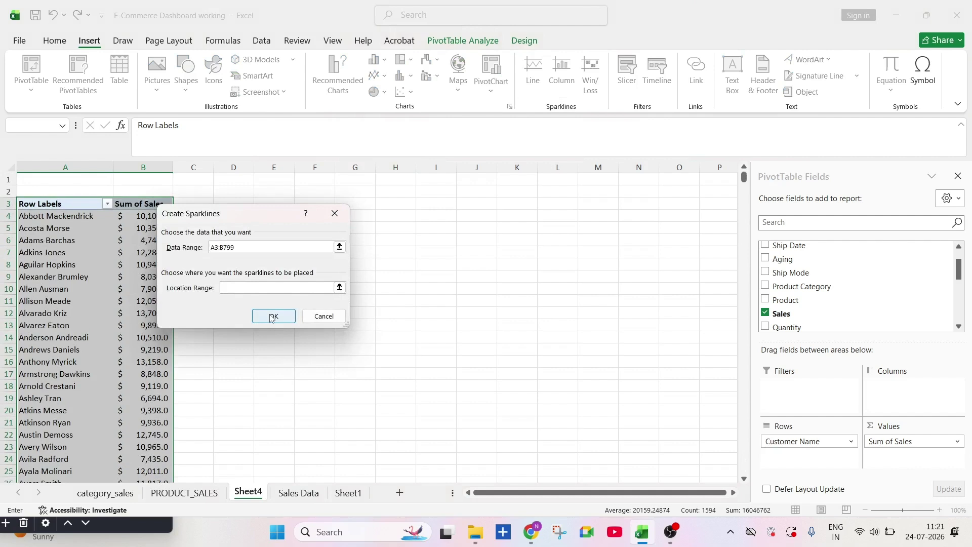
click(273, 317)
click(330, 299)
click(477, 289)
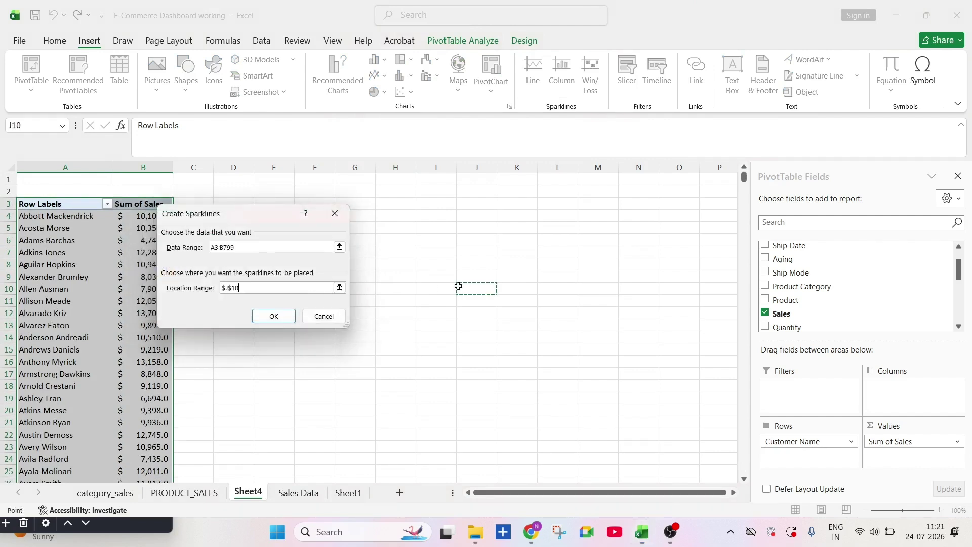
click(273, 316)
click(332, 299)
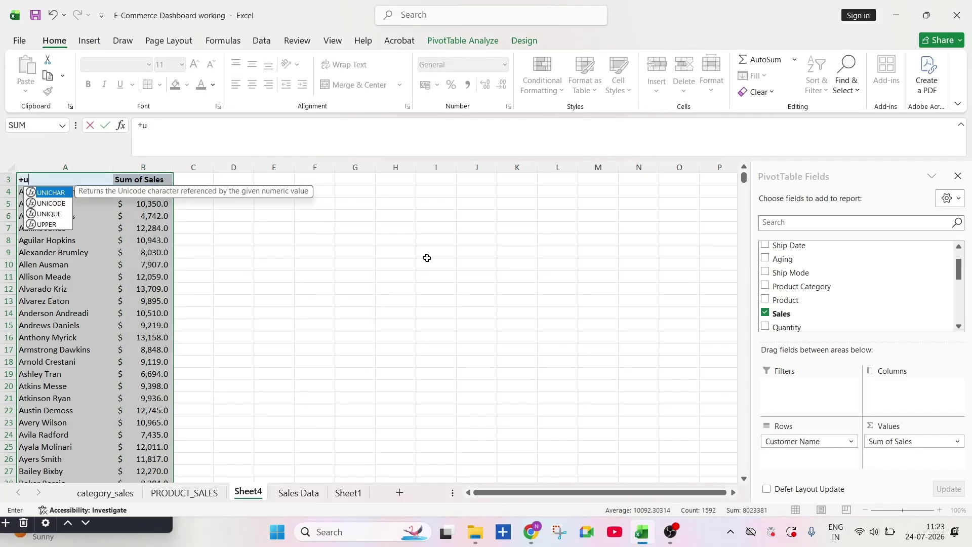
Step: Discard the stray entry in the Row Labels header cell and select empty cell I10 beside the PivotTable
key(Escape)
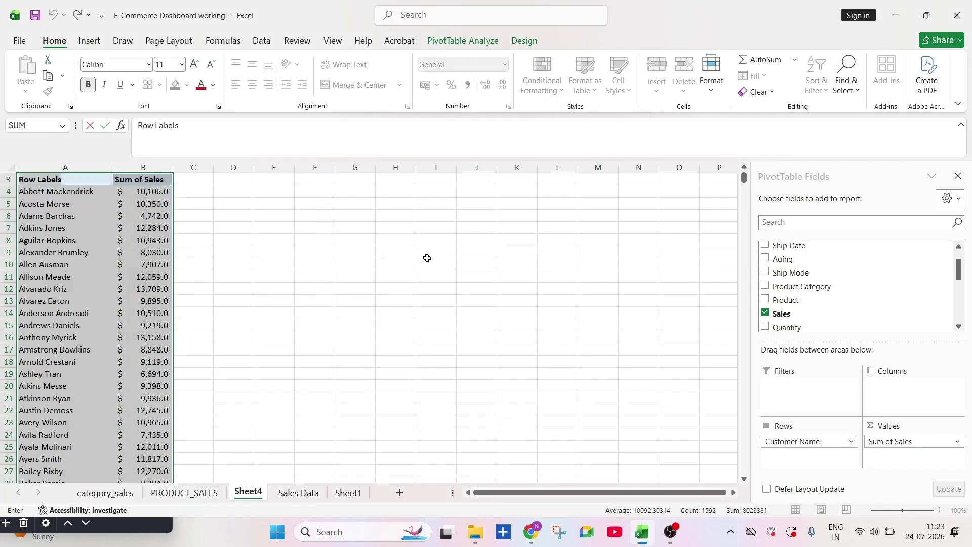
click(89, 41)
click(435, 263)
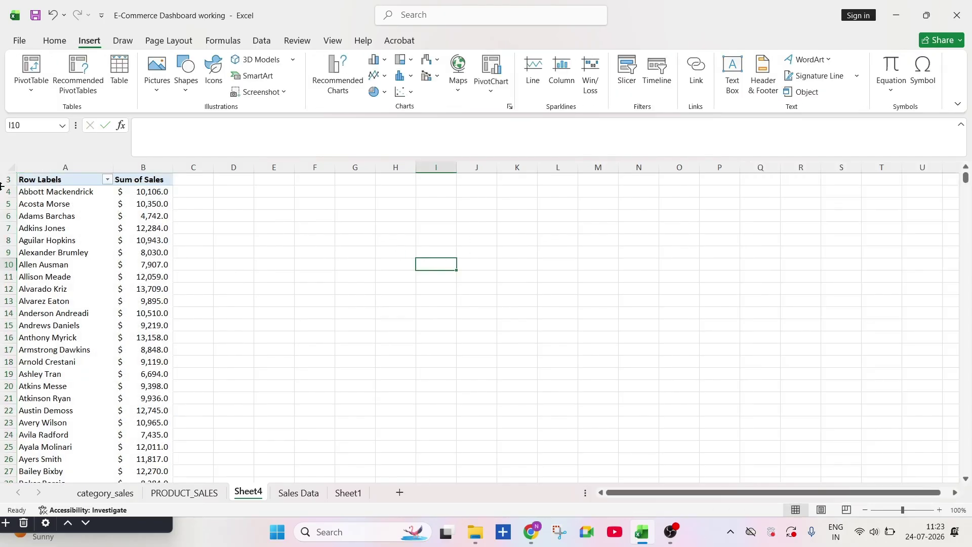
Step: Insert a 2-D clustered column PivotChart from the whole customer sales PivotTable
click(71, 182)
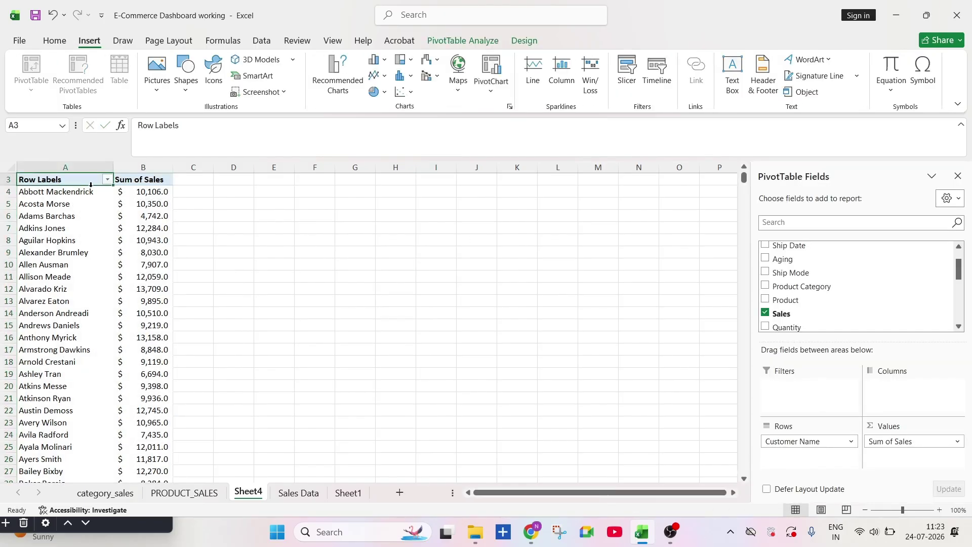
key(ctrl+shift+Right)
key(ctrl+shift+Down)
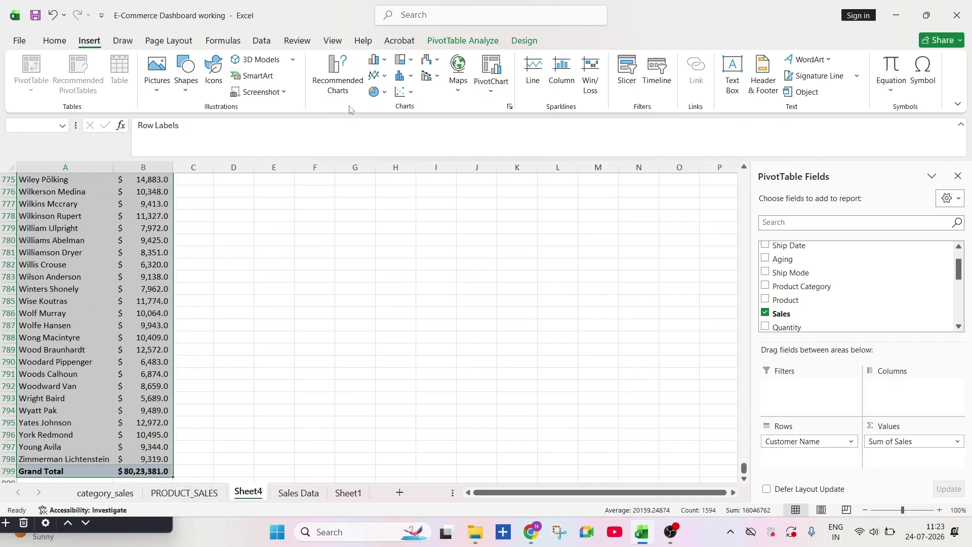
click(379, 60)
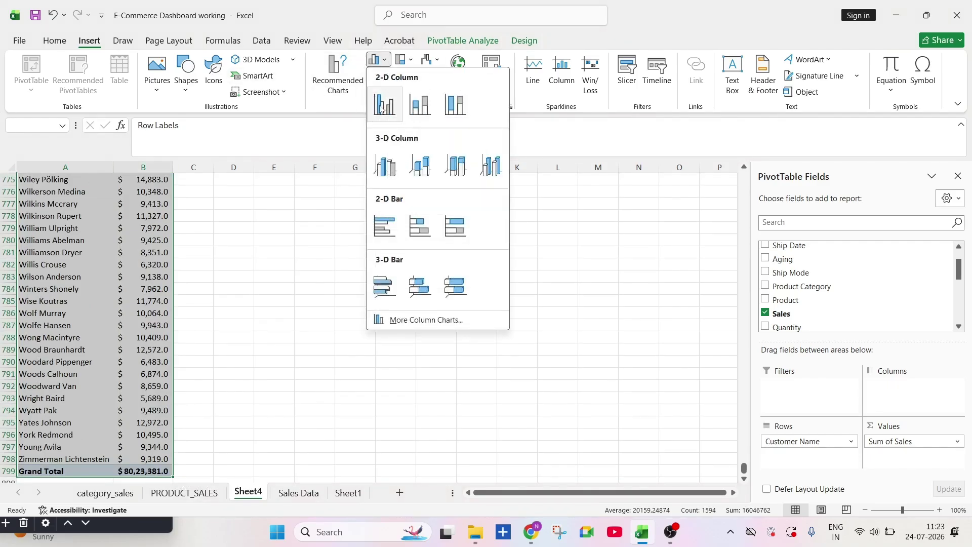
click(385, 106)
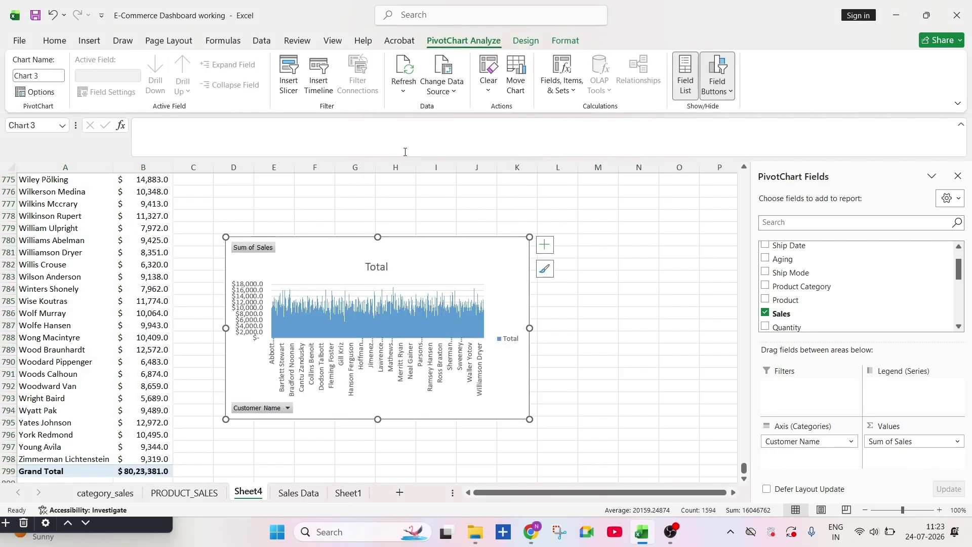
Step: Rename the Sheet4 worksheet as TOP CUSTOMERS
right_click(239, 499)
click(277, 354)
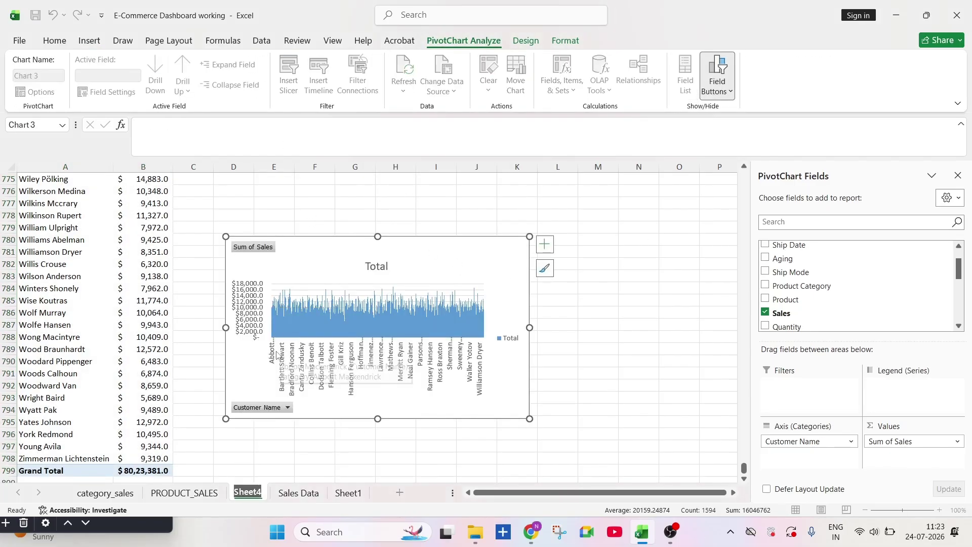
text(TOP CUSTOMERS)
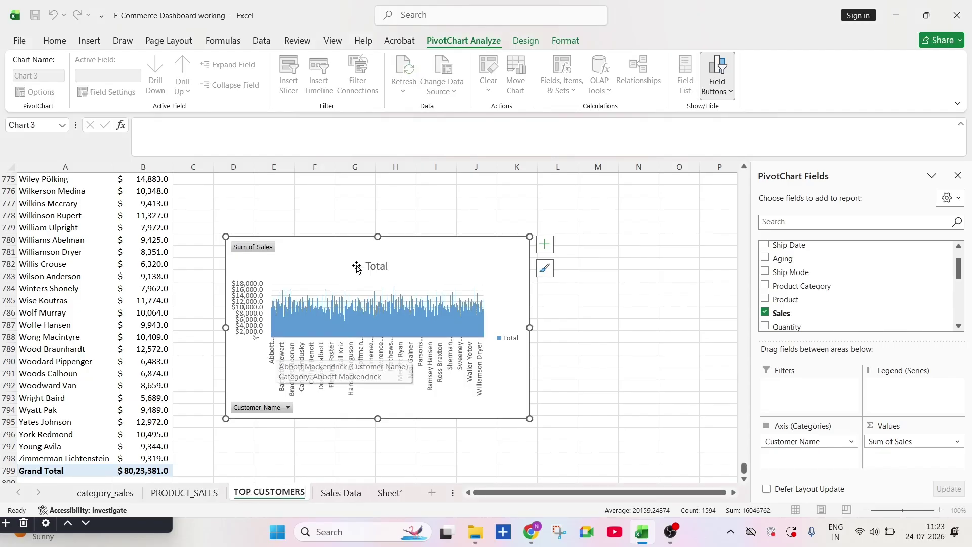
Step: Change the clustered column chart's title to TOP 10 CUSTOMERS
double_click(387, 266)
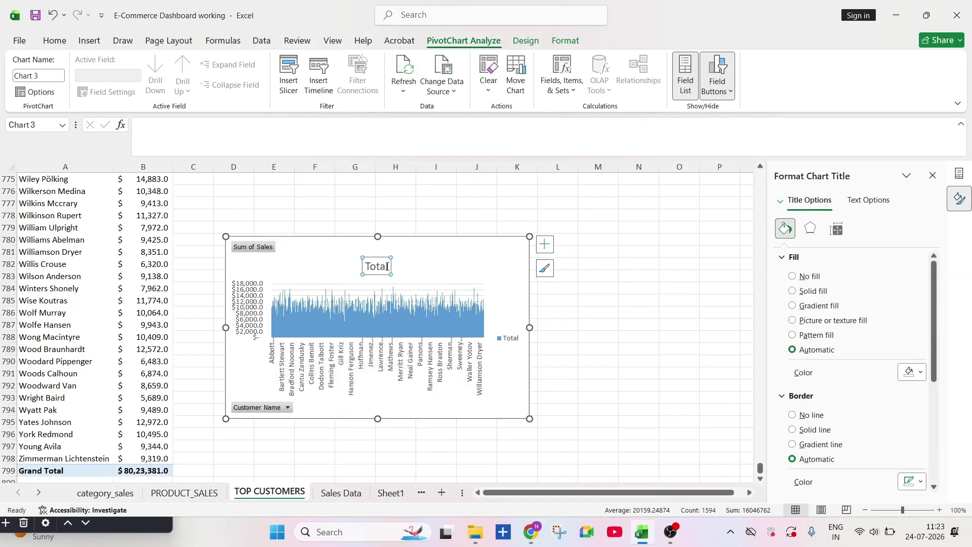
click(388, 264)
key(BackSpace)
key(BackSpace)
key(BackSpace)
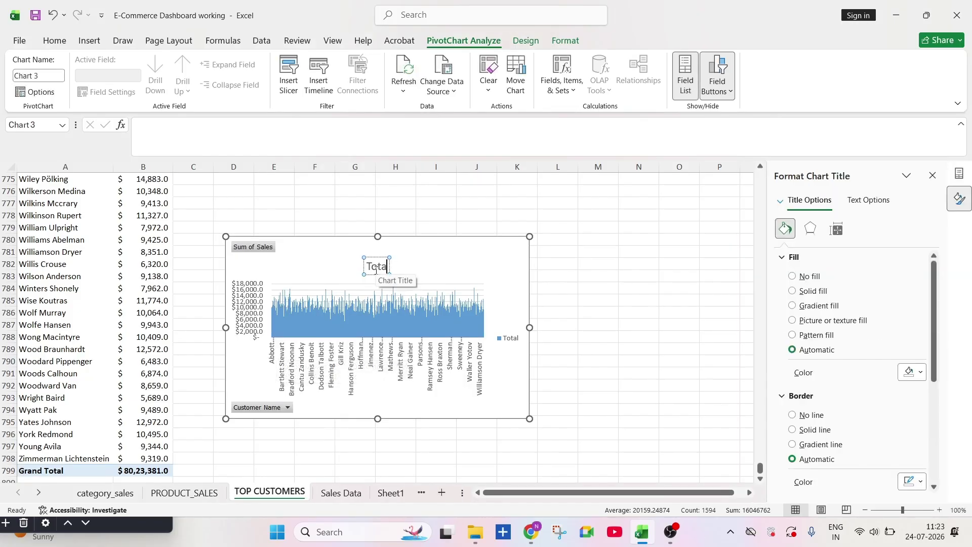
text(p 10)
key(BackSpace)
key(BackSpace)
key(BackSpace)
key(BackSpace)
key(BackSpace)
key(BackSpace)
text(TOP 10 CUSTOMERS)
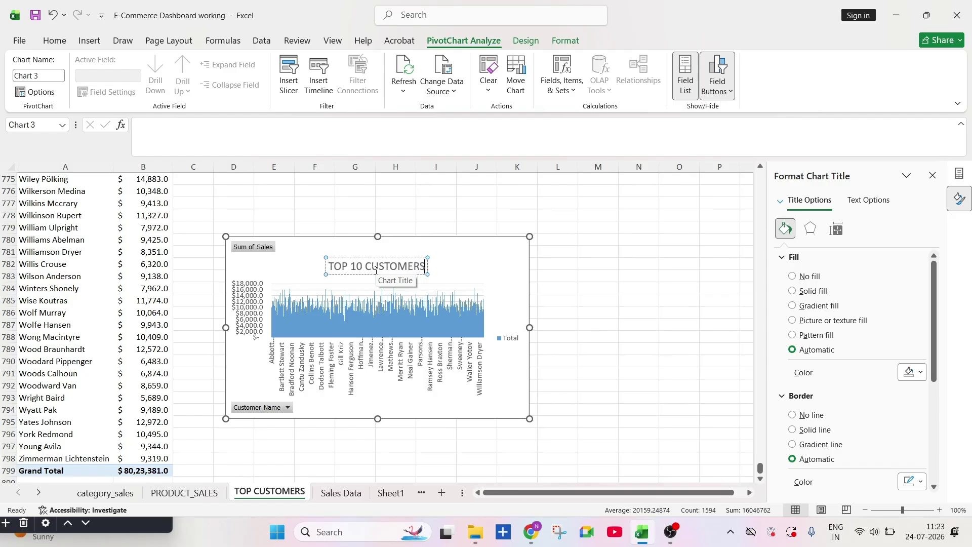
click(681, 277)
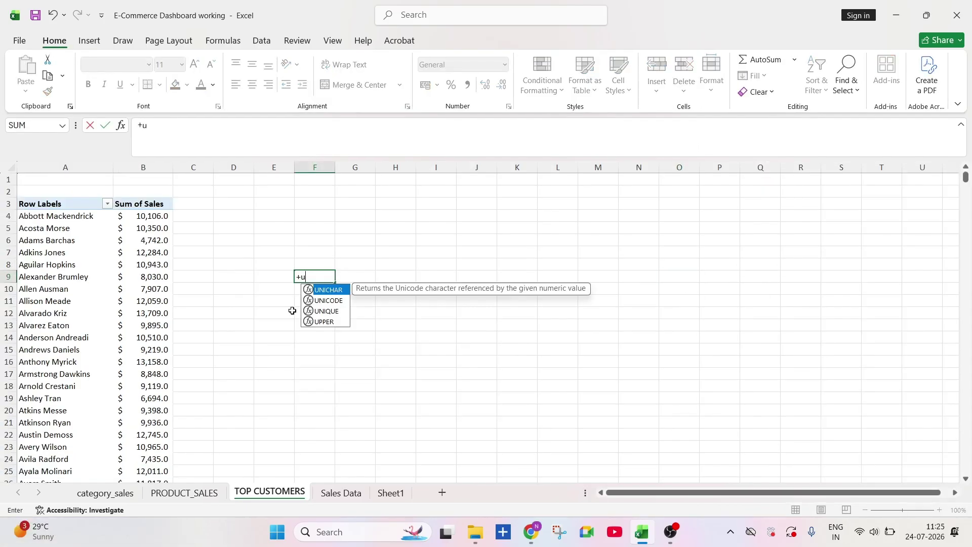
Step: Discard the stray cell entry and filter Customer Name in the PivotTable to the top 10 items by Sum of Sales
key(Escape)
click(74, 265)
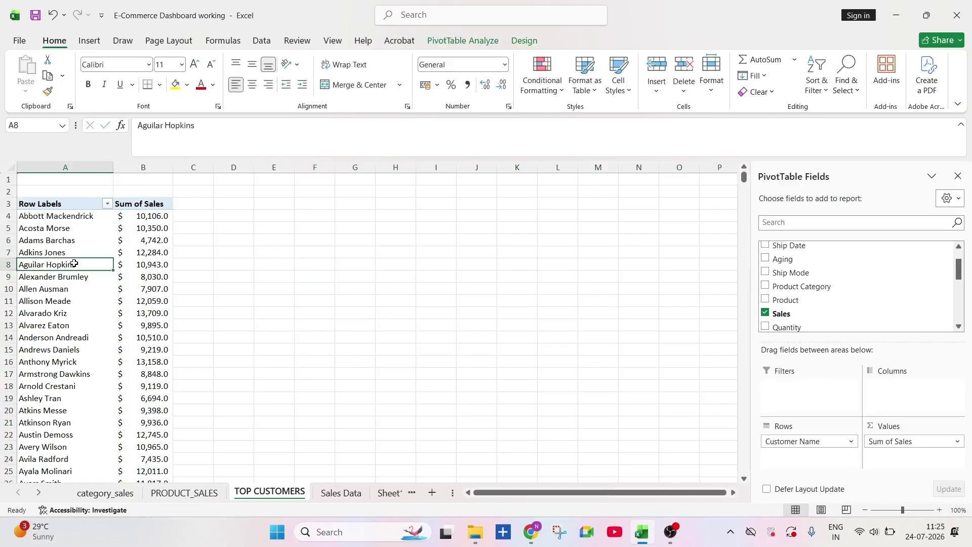
right_click(76, 265)
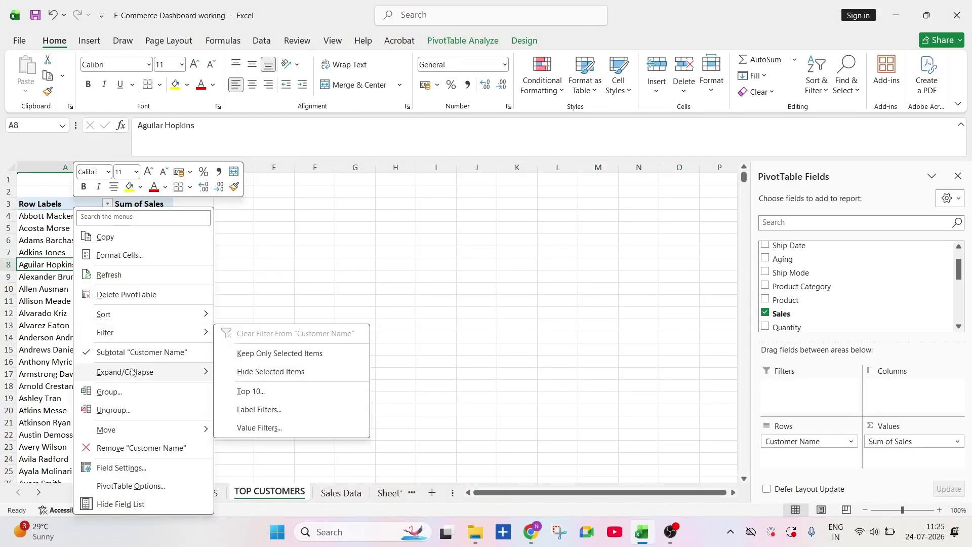
mouse_move(145, 340)
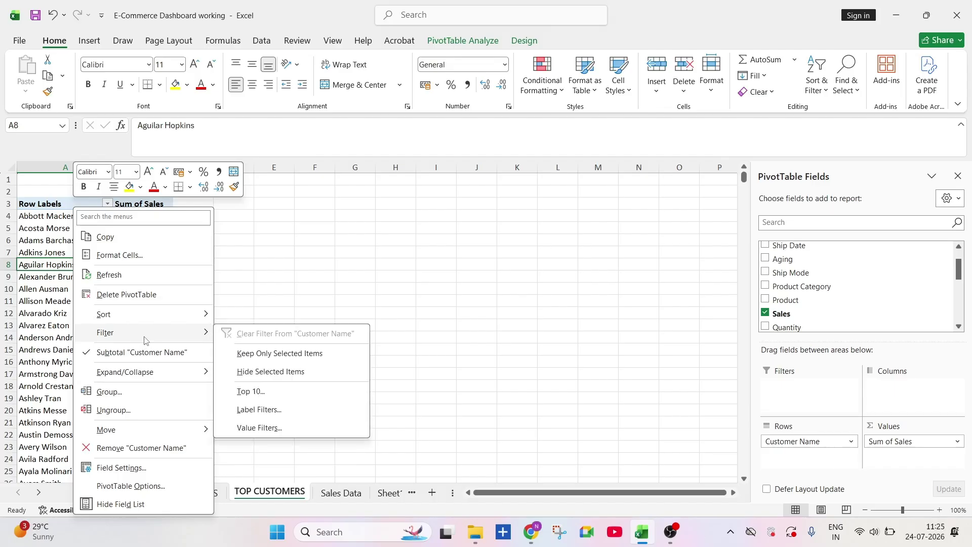
click(251, 391)
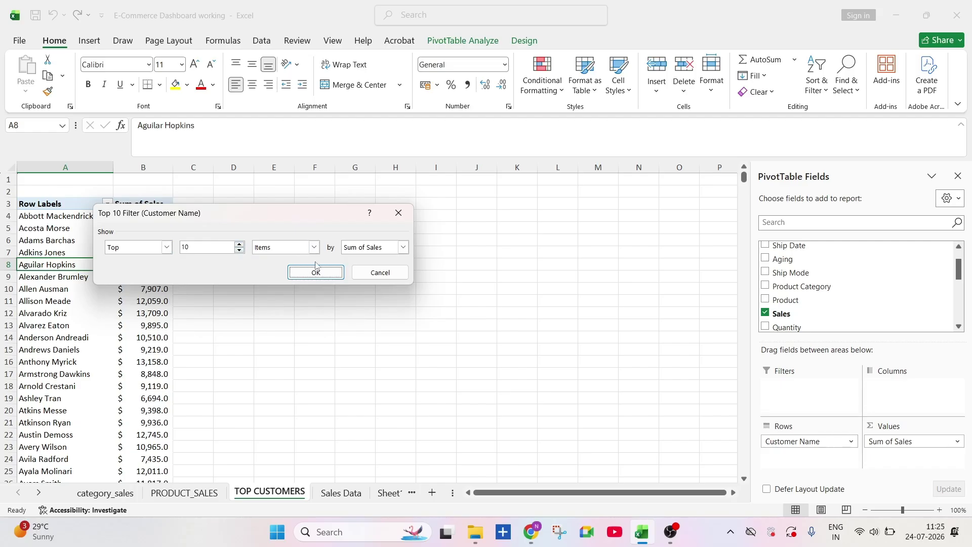
click(332, 277)
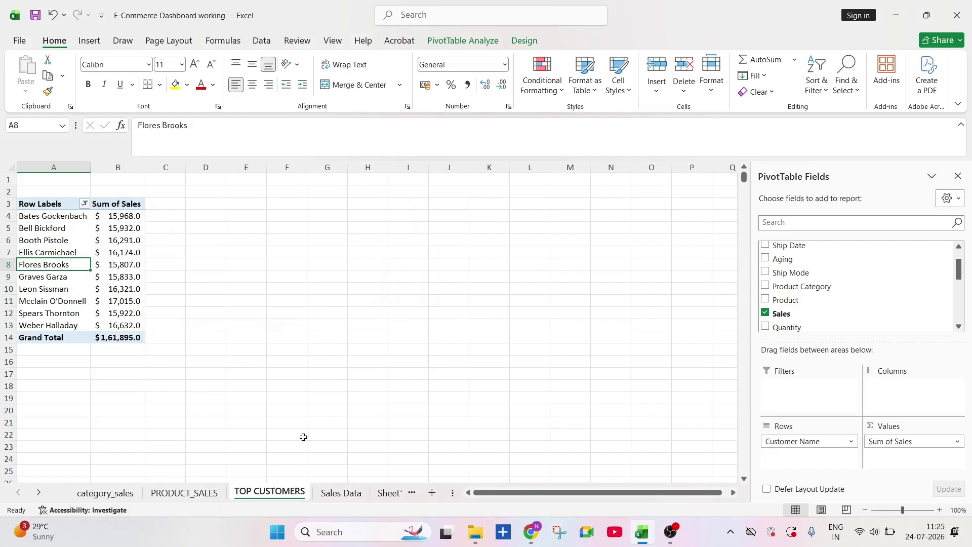
Step: Insert a 2-D stacked column PivotChart from the filtered top 10 customers PivotTable
click(199, 261)
key(Left)
key(Left)
key(Left)
click(89, 41)
click(382, 67)
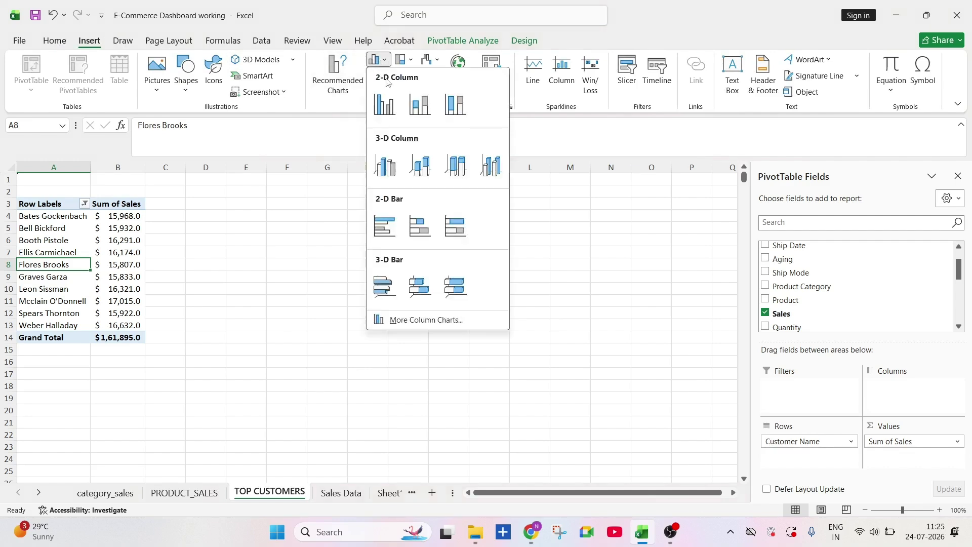
click(416, 113)
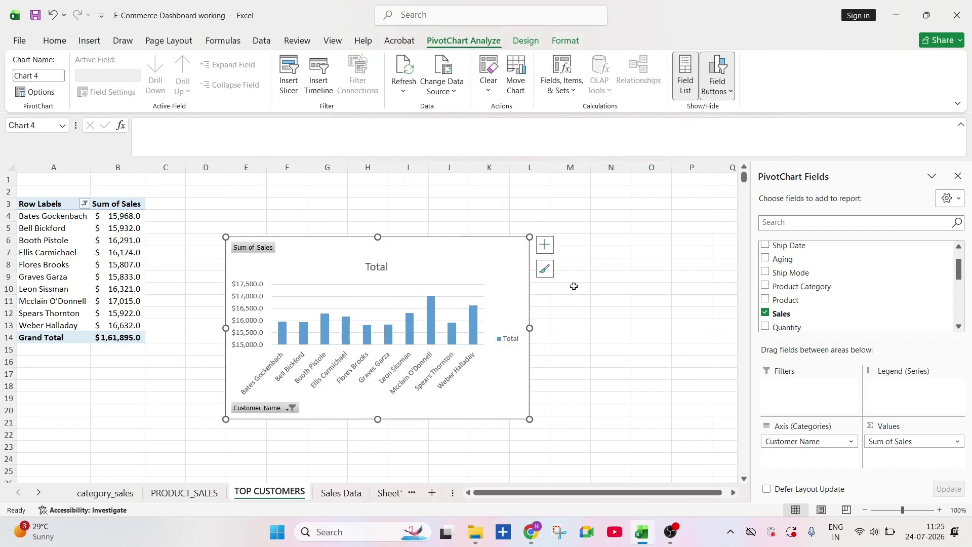
Step: Set the stacked column chart's title to TOP 10 CUSTOMERS, correcting its spelling
click(568, 310)
click(380, 267)
double_click(389, 265)
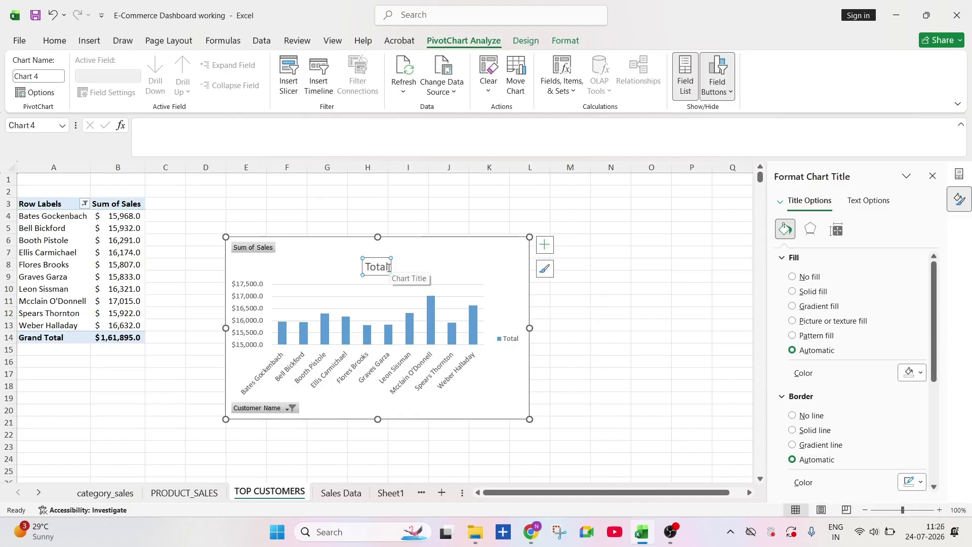
key(BackSpace)
key(BackSpace)
key(BackSpace)
key(BackSpace)
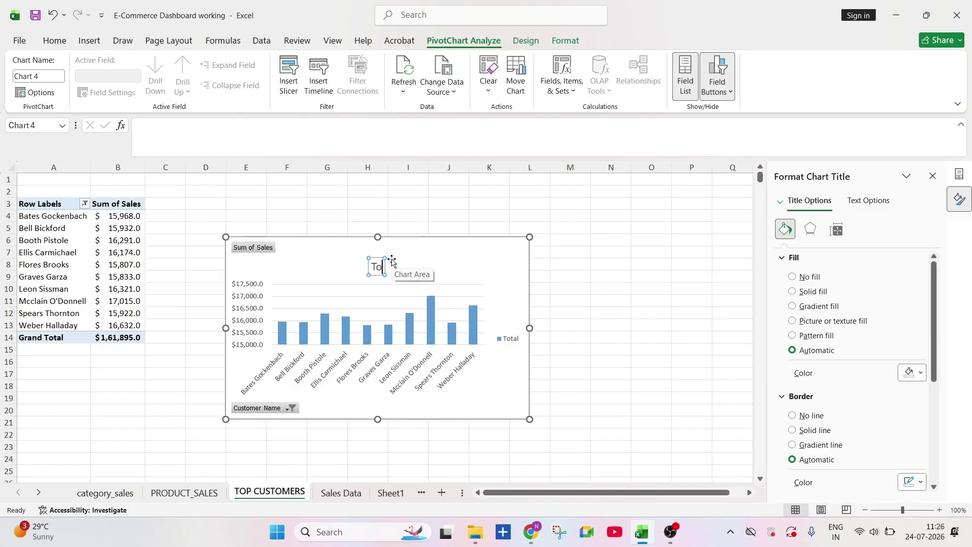
text(OP 10 CUS)
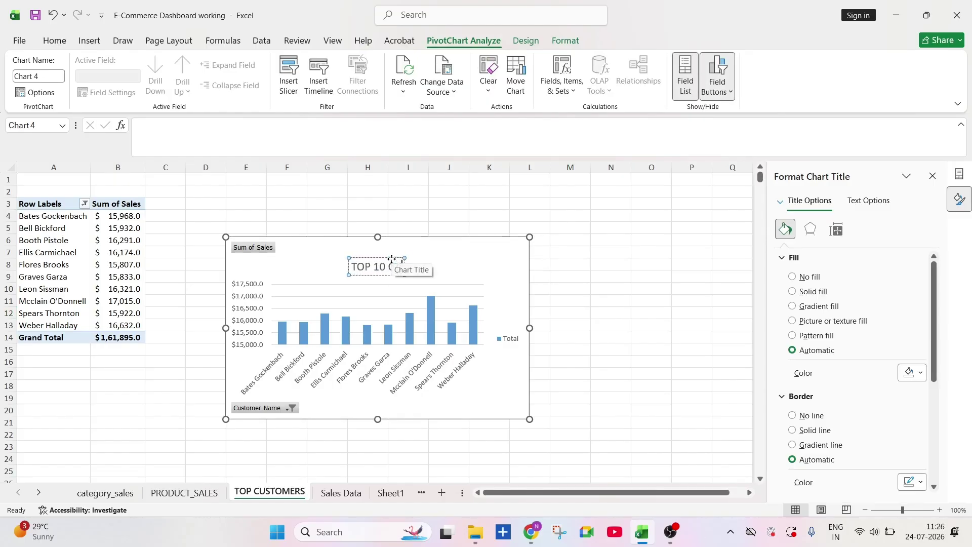
text(TOMERS)
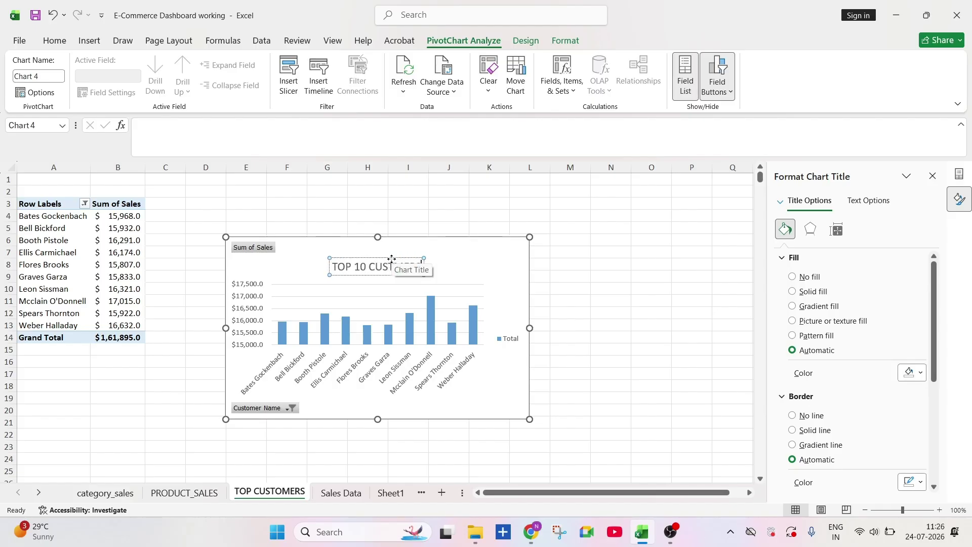
click(618, 302)
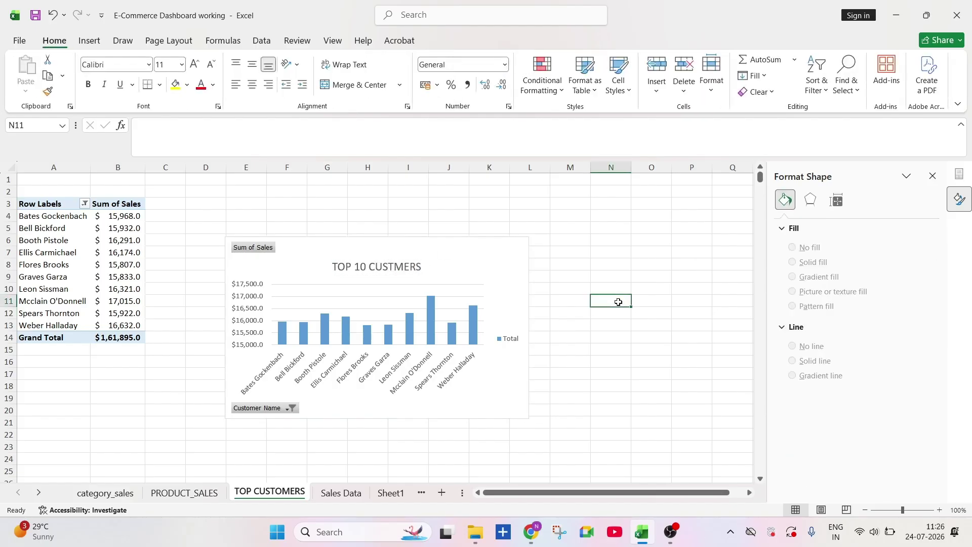
click(383, 263)
click(394, 266)
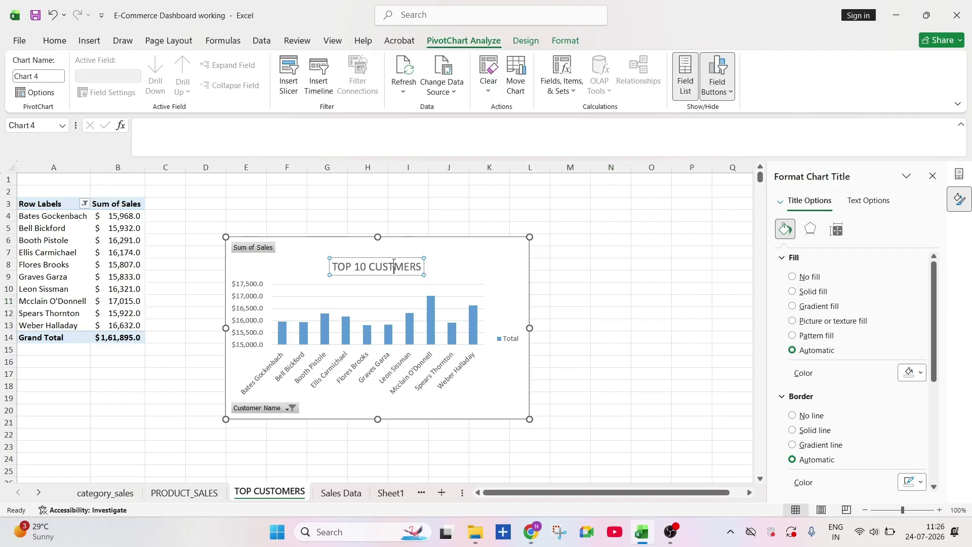
click(637, 240)
text(+)
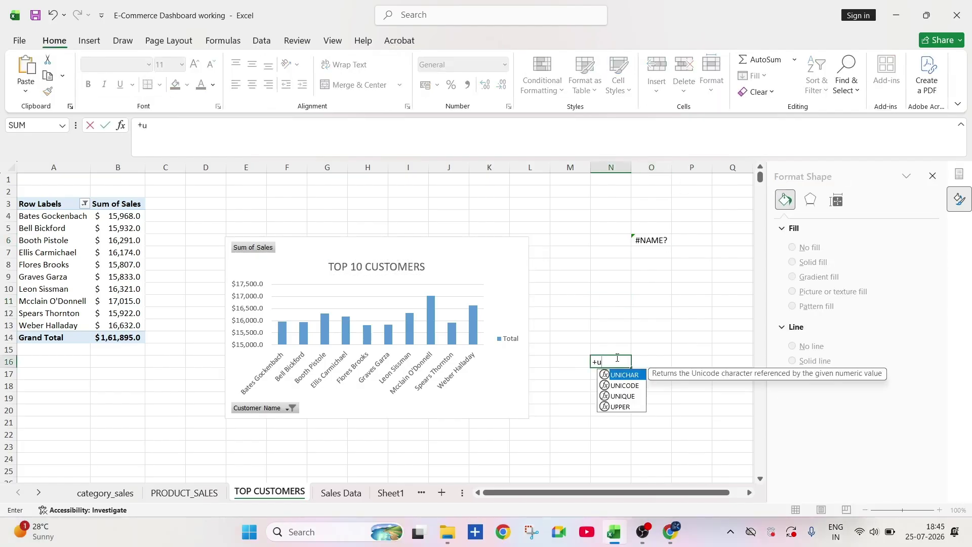
key(Escape)
key(Escape)
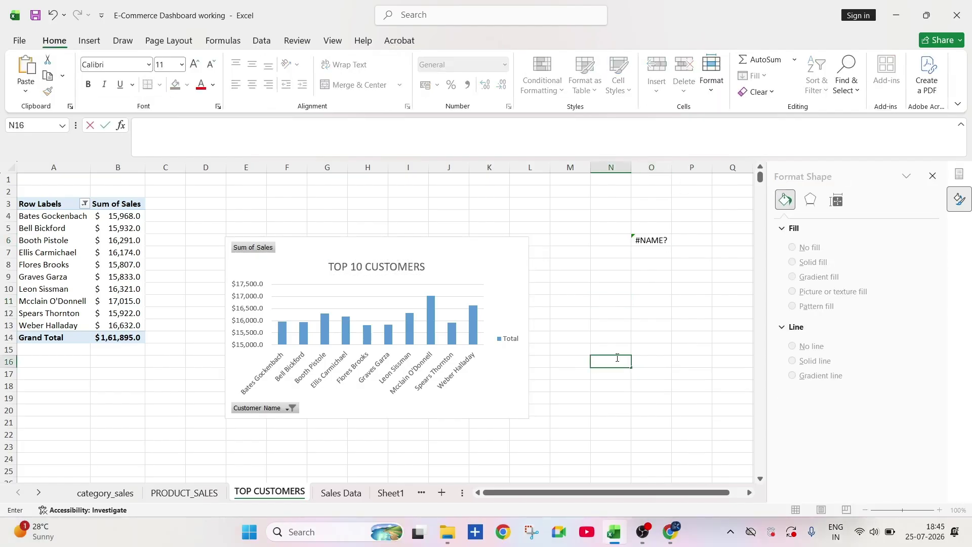
Step: Fill the TOP 10 CUSTOMERS chart area with solid light green and switch it to a linear gradient fill
click(426, 260)
click(483, 244)
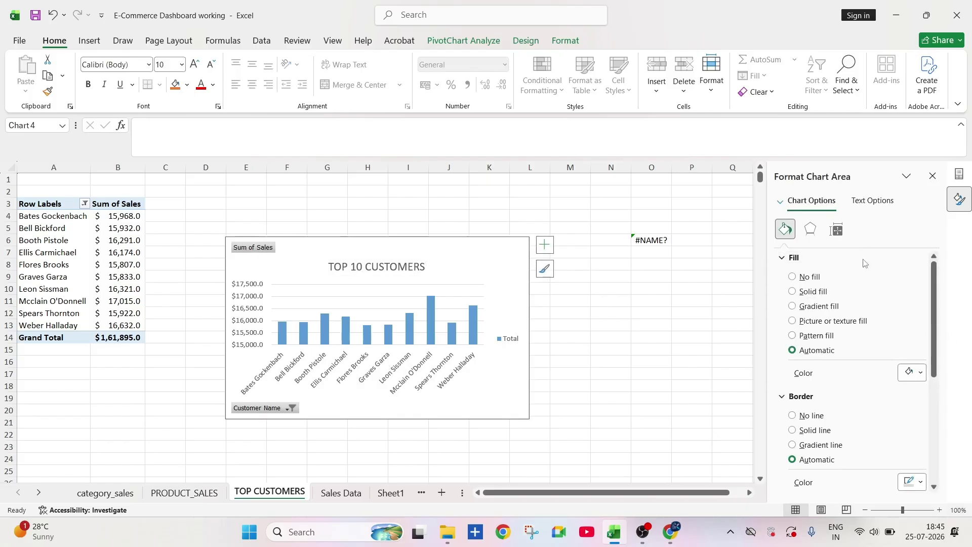
click(793, 292)
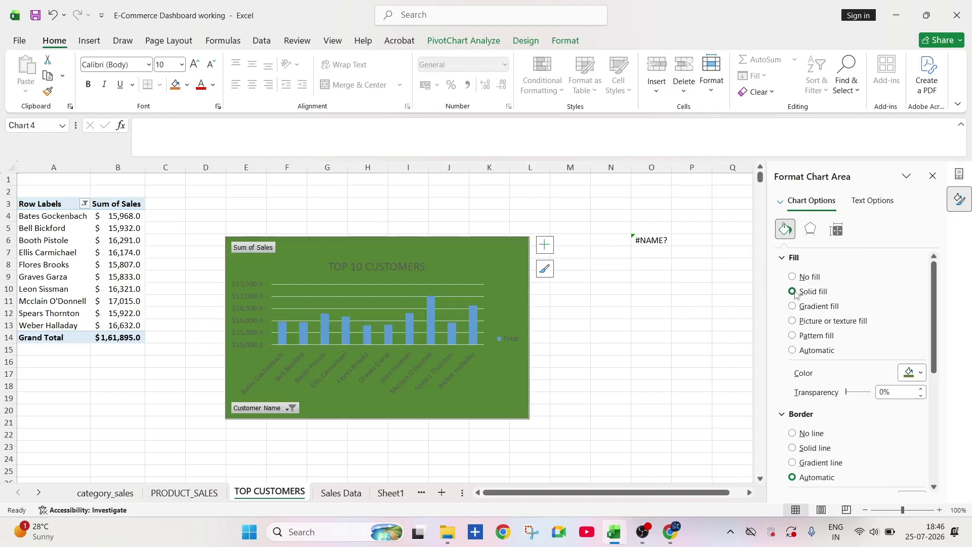
click(920, 373)
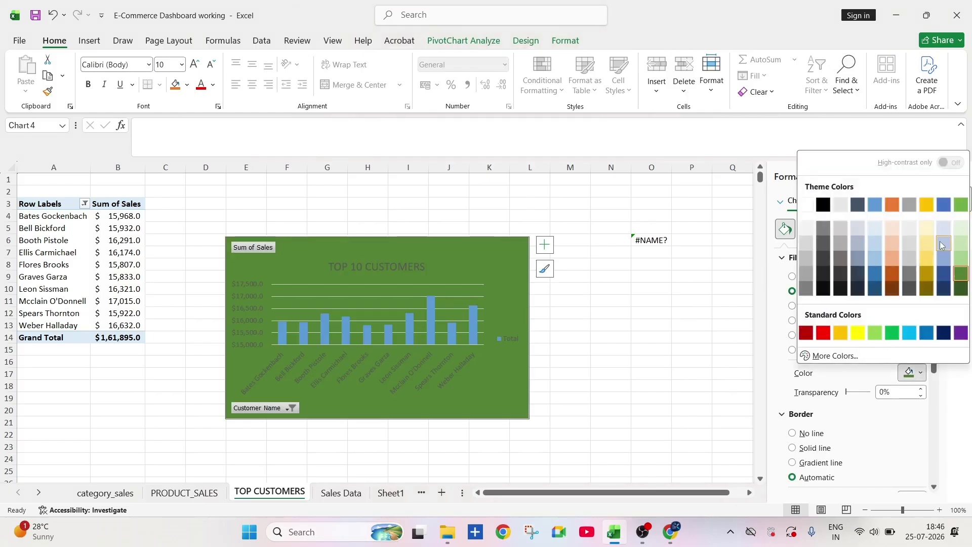
click(961, 244)
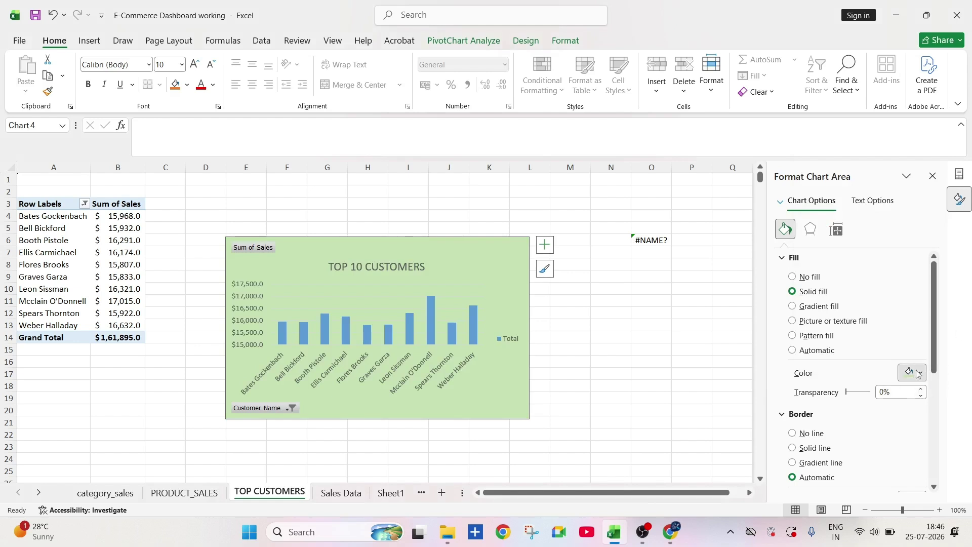
click(919, 373)
click(961, 255)
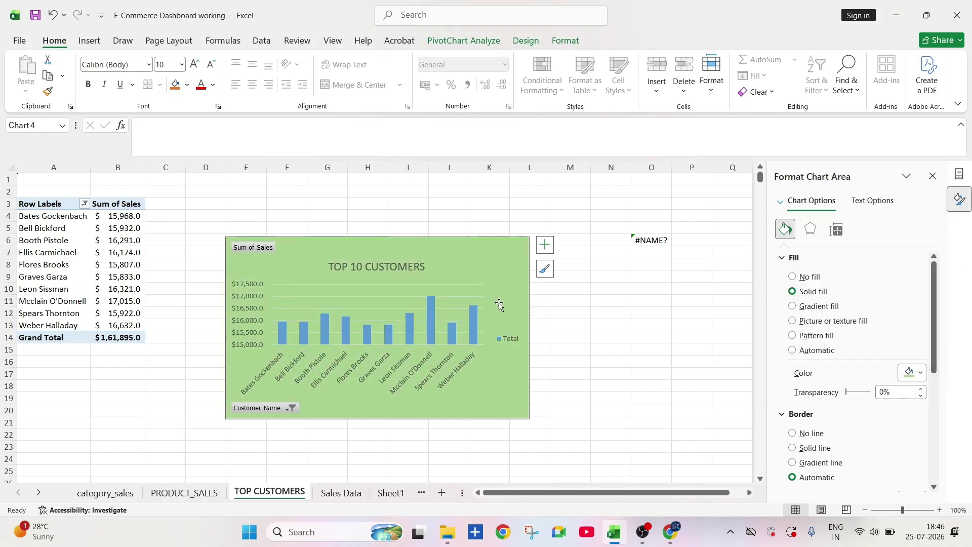
click(793, 306)
click(622, 372)
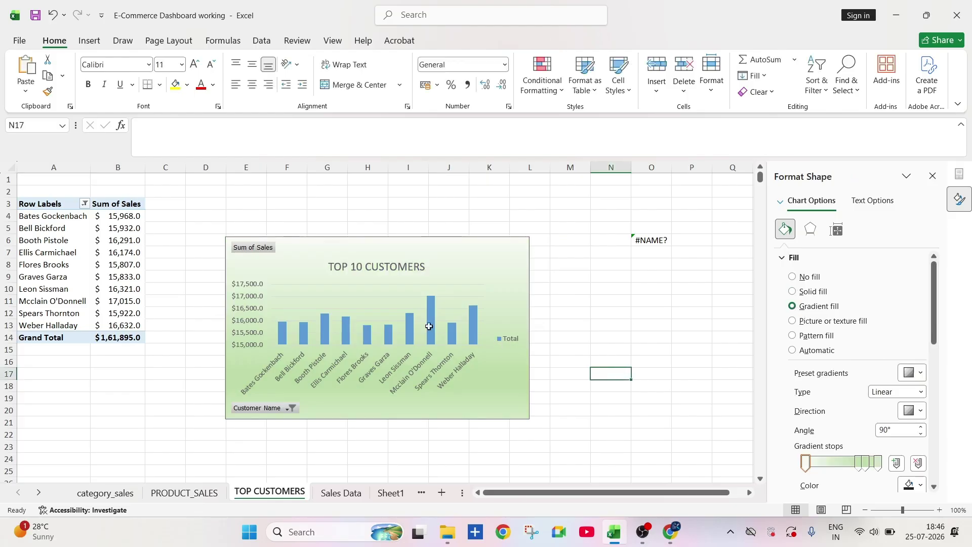
Step: Hide the Sum of Sales value field button and the Customer Name axis field button on the chart
right_click(261, 254)
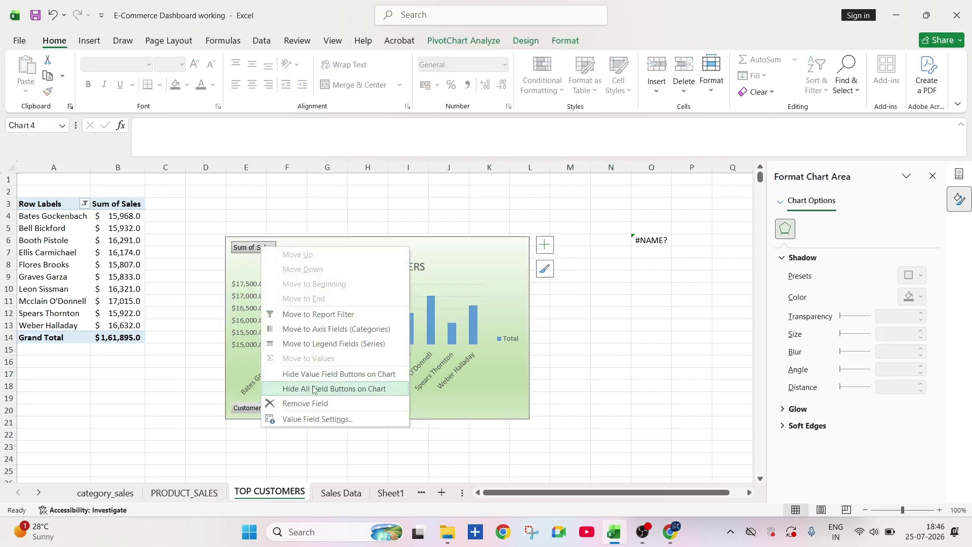
click(320, 374)
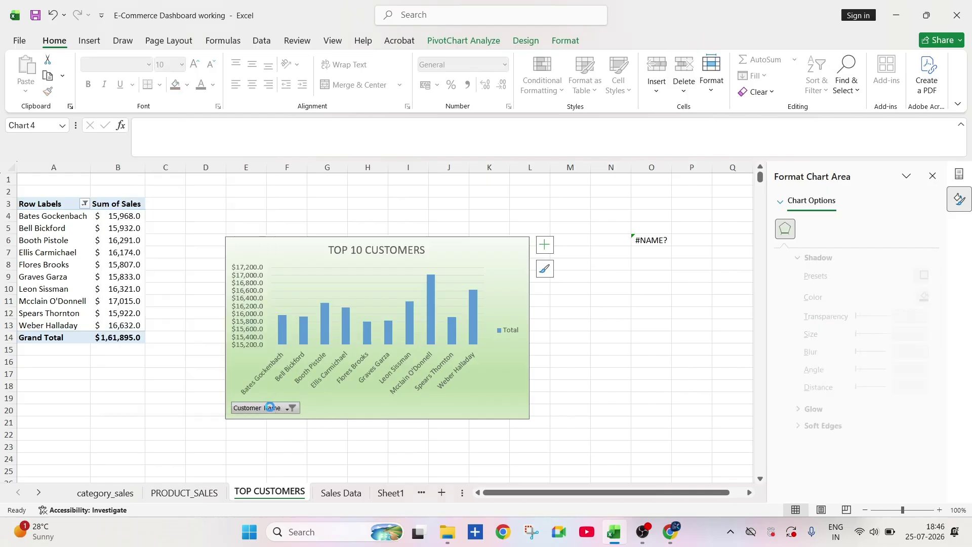
right_click(270, 408)
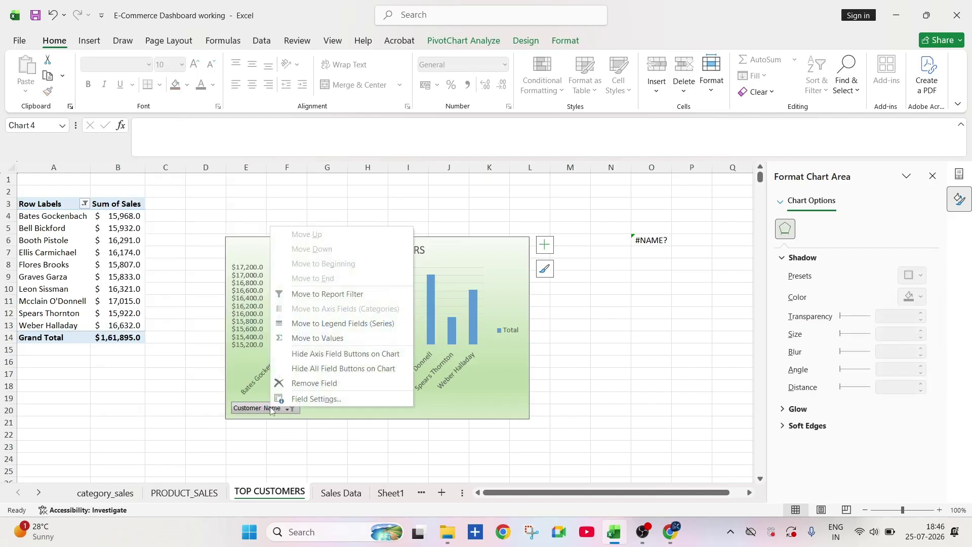
click(323, 354)
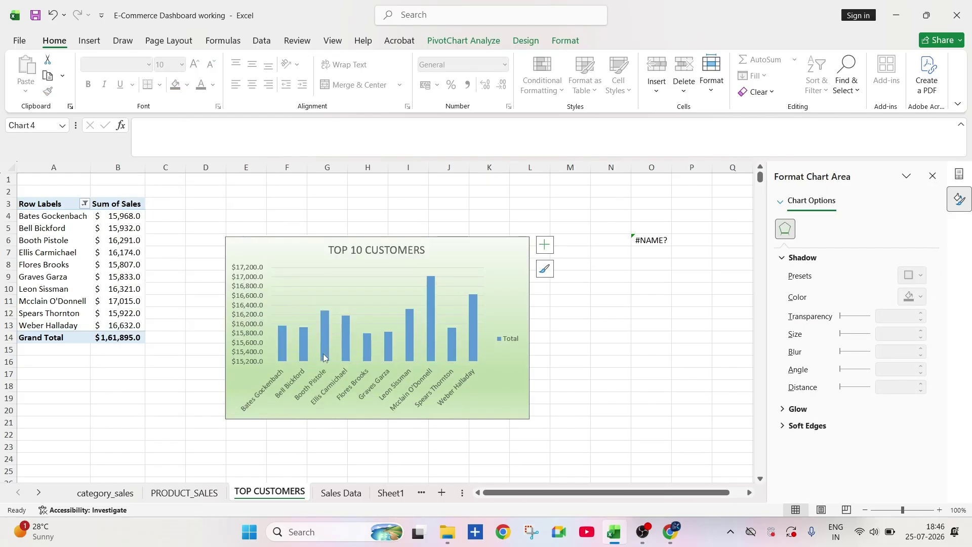
Step: Try a gradient fill on the plot area and chart area of the Best selling product chart on PRODUCT_SALES, undoing both
click(634, 359)
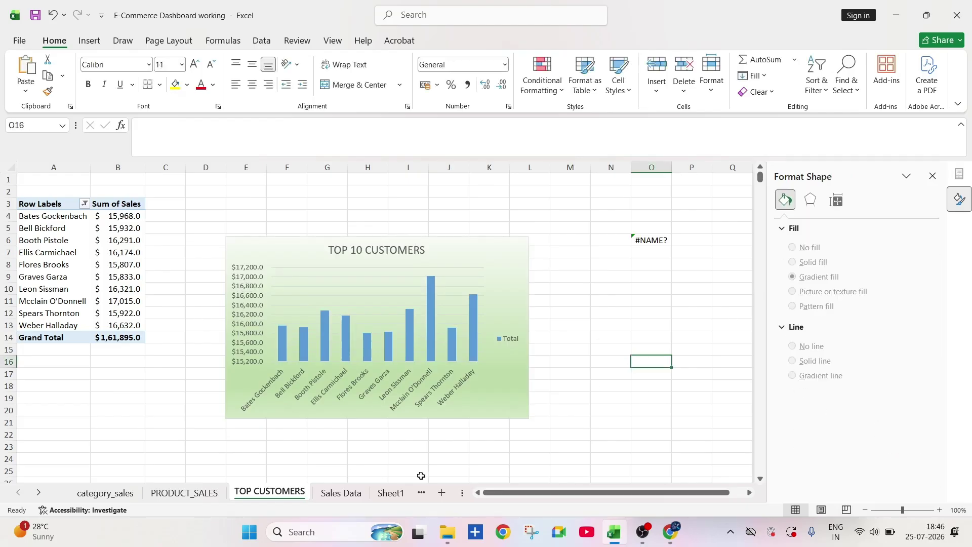
click(349, 496)
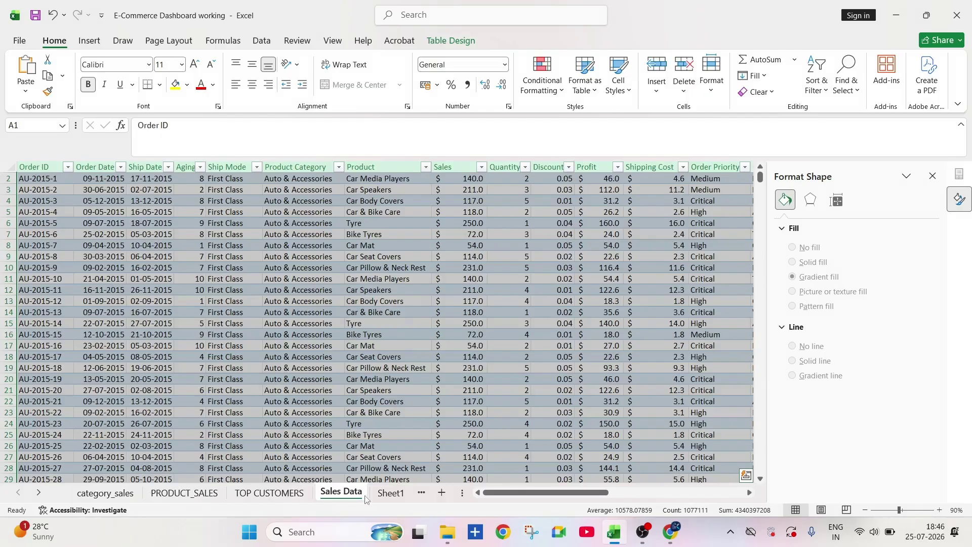
click(304, 493)
key(ctrl+Page_Up)
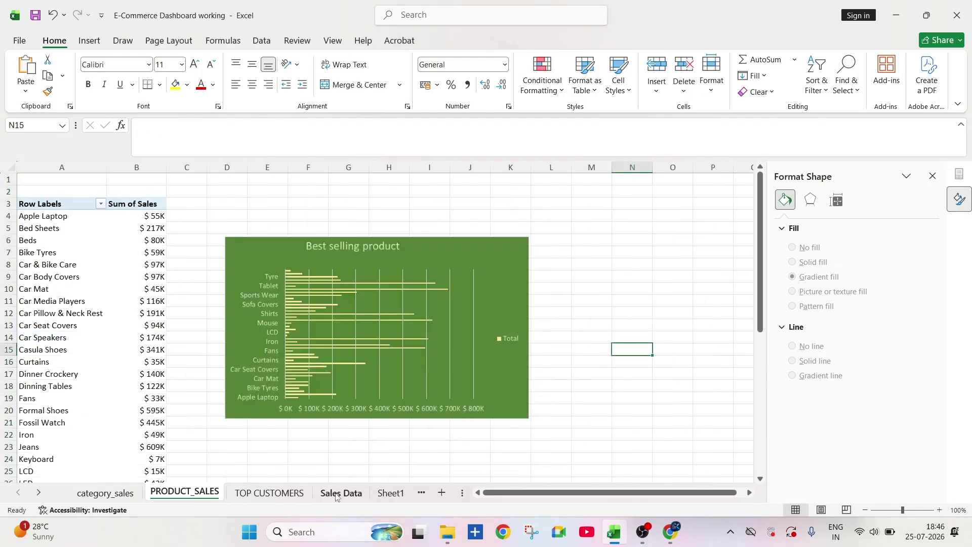
click(453, 397)
click(793, 307)
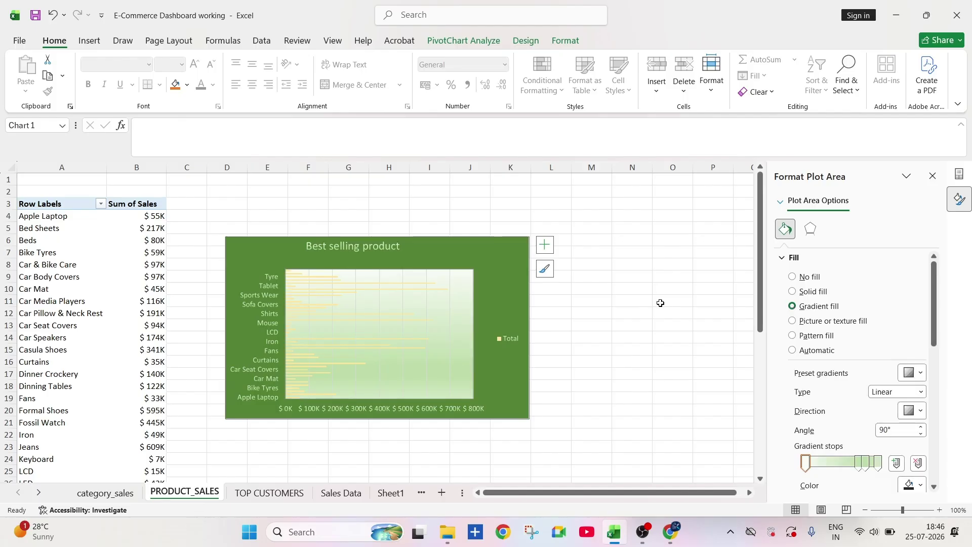
key(ctrl+z)
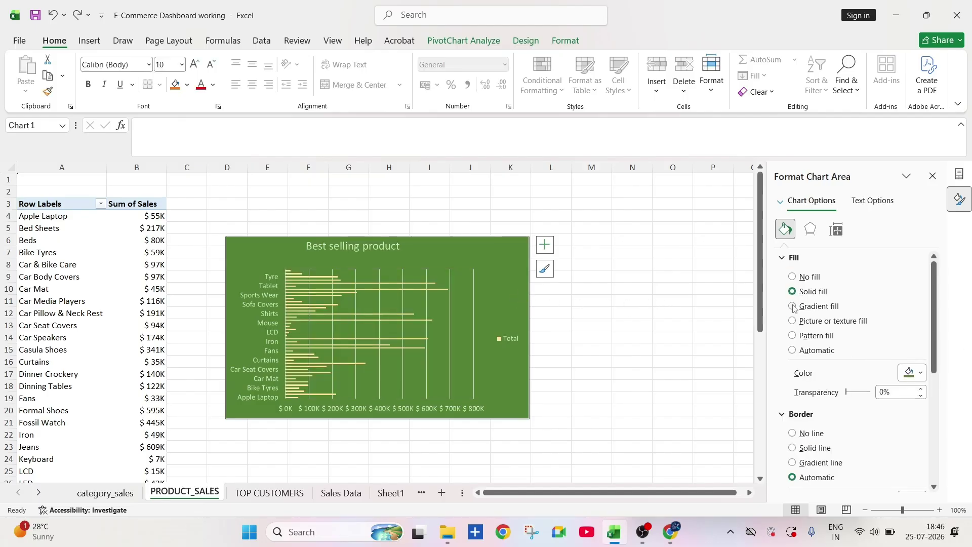
click(792, 307)
key(ctrl+z)
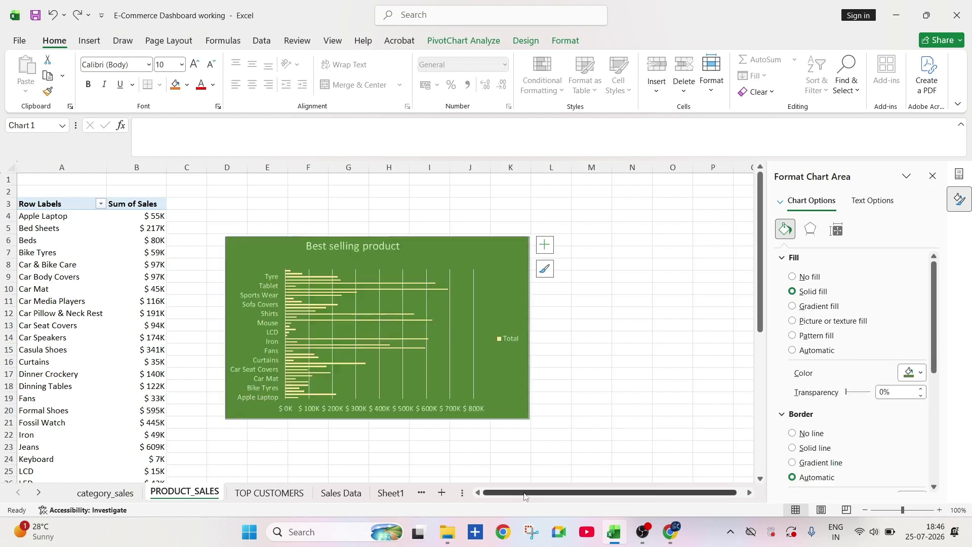
Step: Insert a PivotTable from the Sales Data table on a new worksheet
click(341, 493)
click(270, 492)
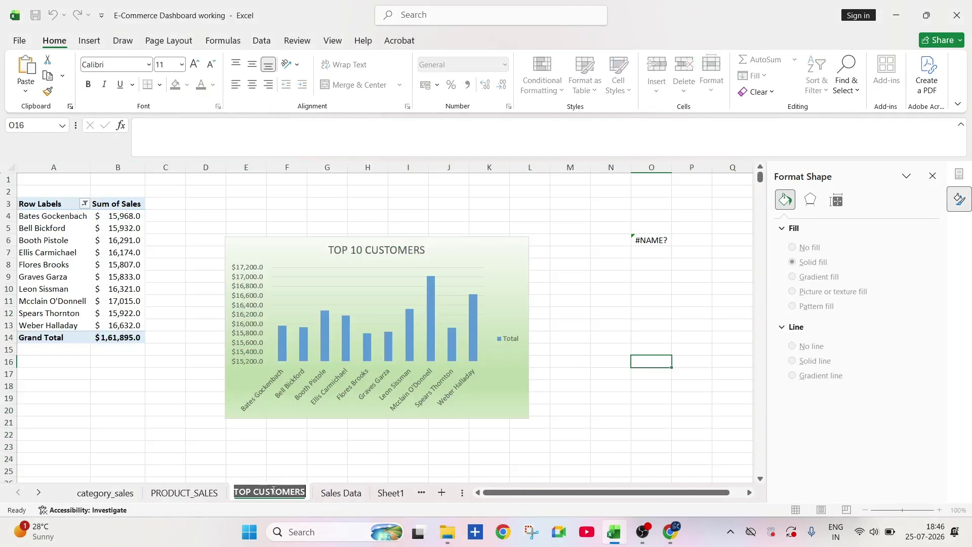
click(341, 493)
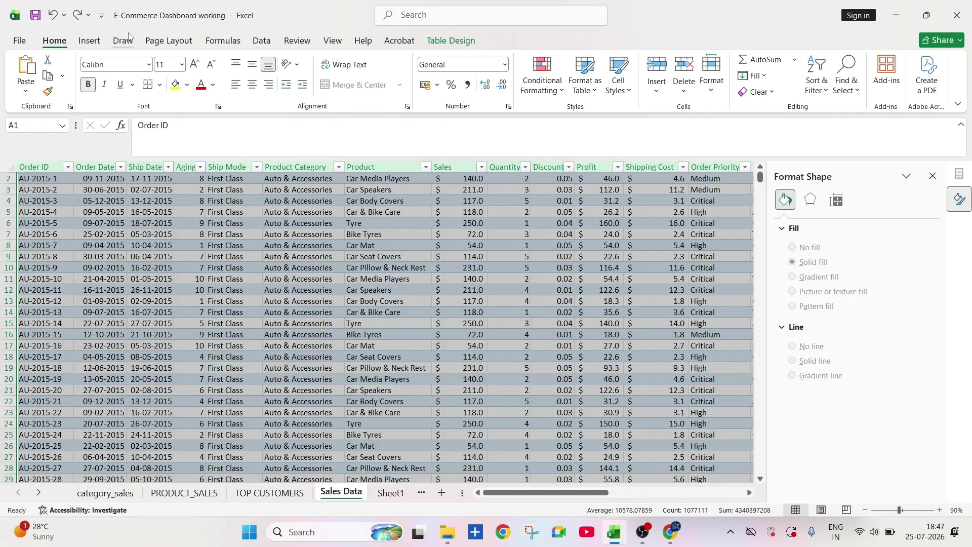
click(96, 46)
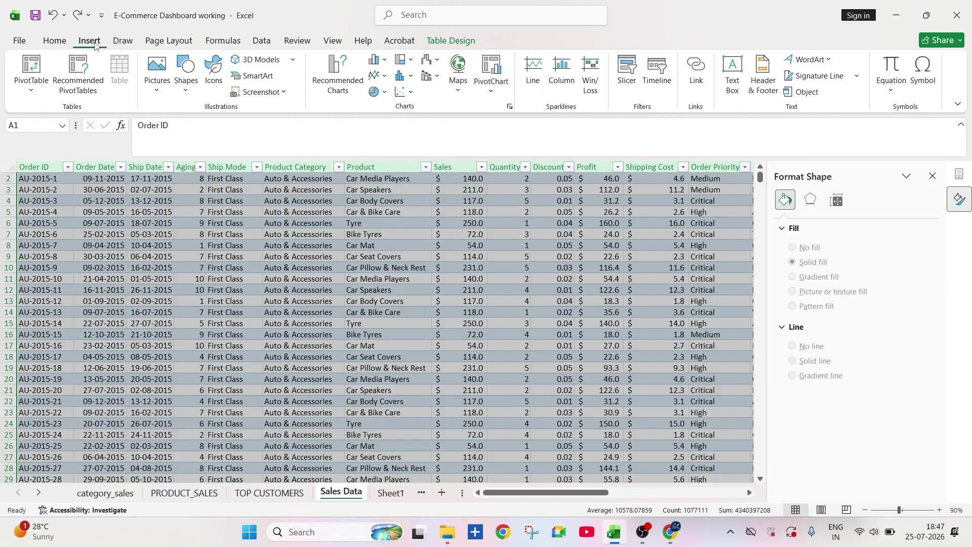
click(31, 84)
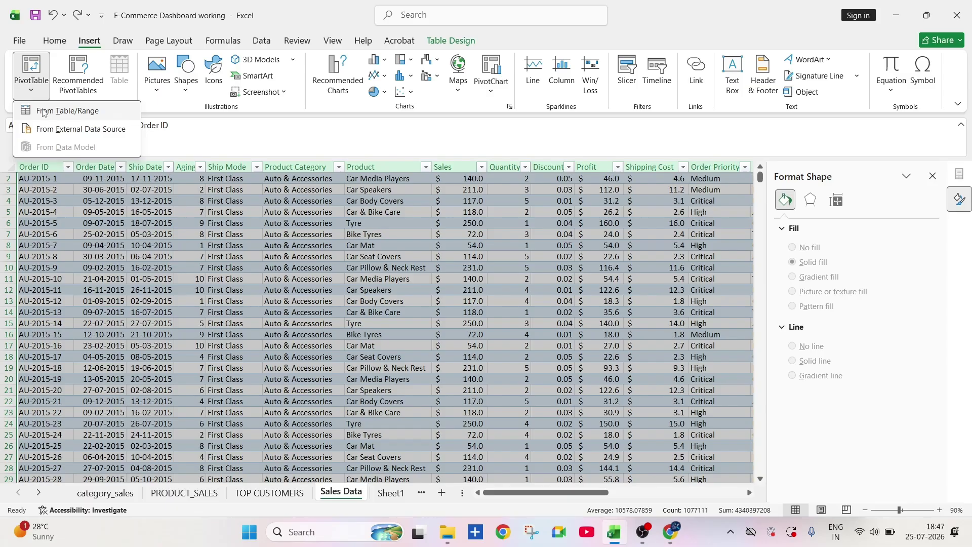
click(45, 109)
click(319, 341)
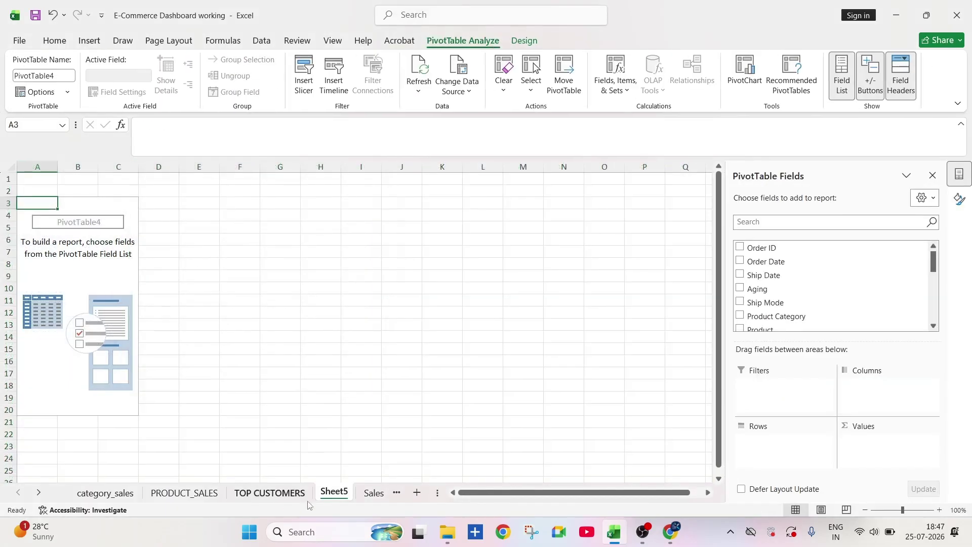
Step: Rename the new PivotTable sheet as KPI
right_click(338, 495)
click(389, 354)
text(KPI)
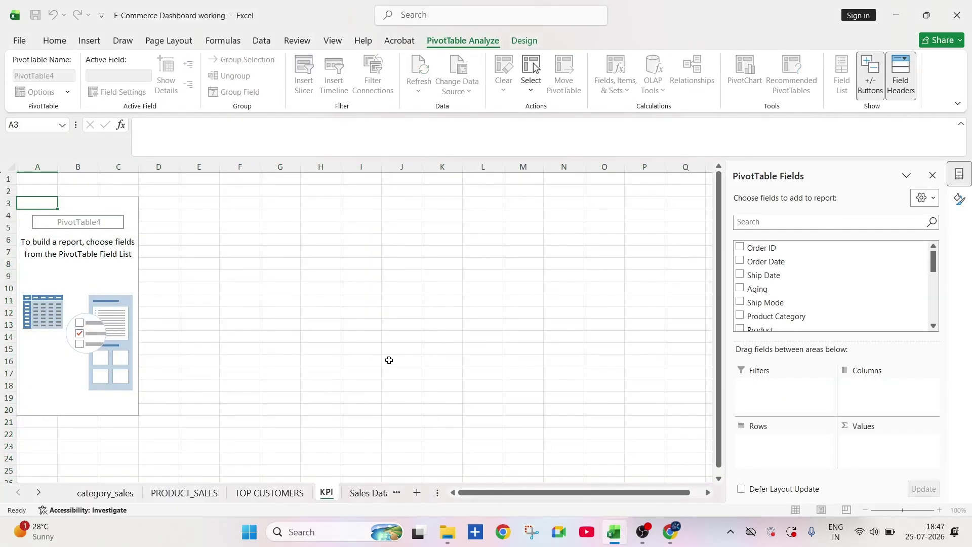
click(349, 351)
Step: Add Sales and Quantity as value fields of the empty PivotTable on the KPI sheet
click(90, 277)
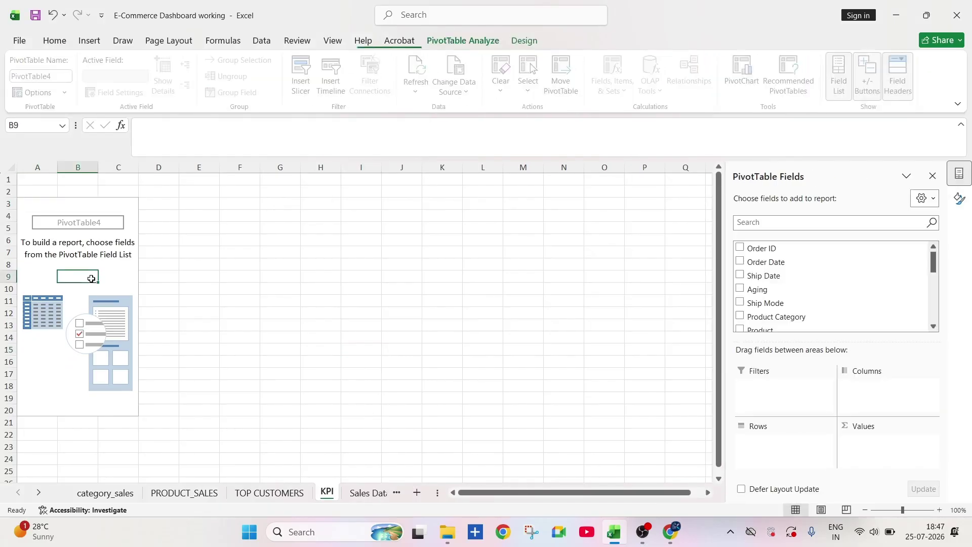
scroll(813, 293, down, 2)
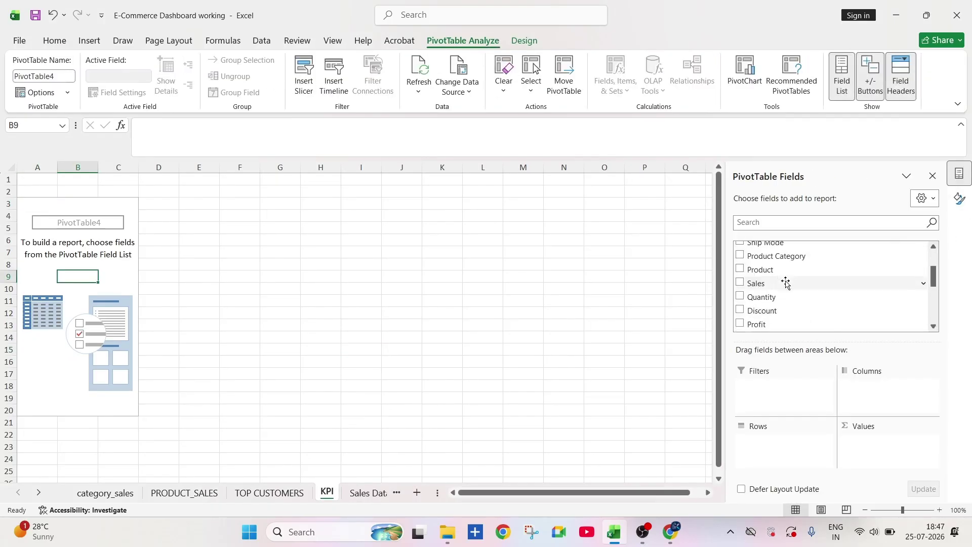
drag(772, 283, 891, 447)
drag(762, 297, 866, 456)
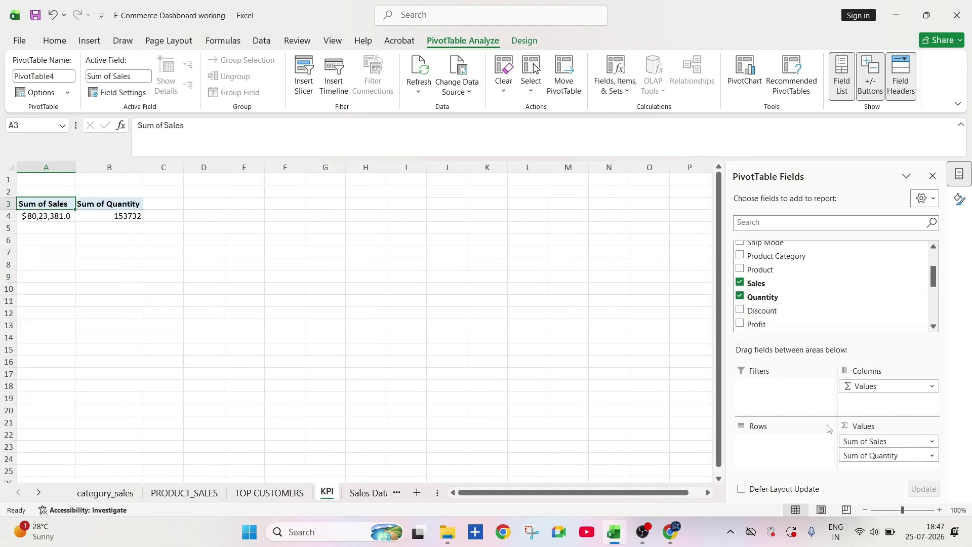
Step: Add Profit and Shipping Cost to the value fields of the KPI PivotTable
scroll(785, 307, down, 1)
drag(779, 293, 881, 461)
scroll(797, 305, down, 3)
scroll(796, 301, up, 3)
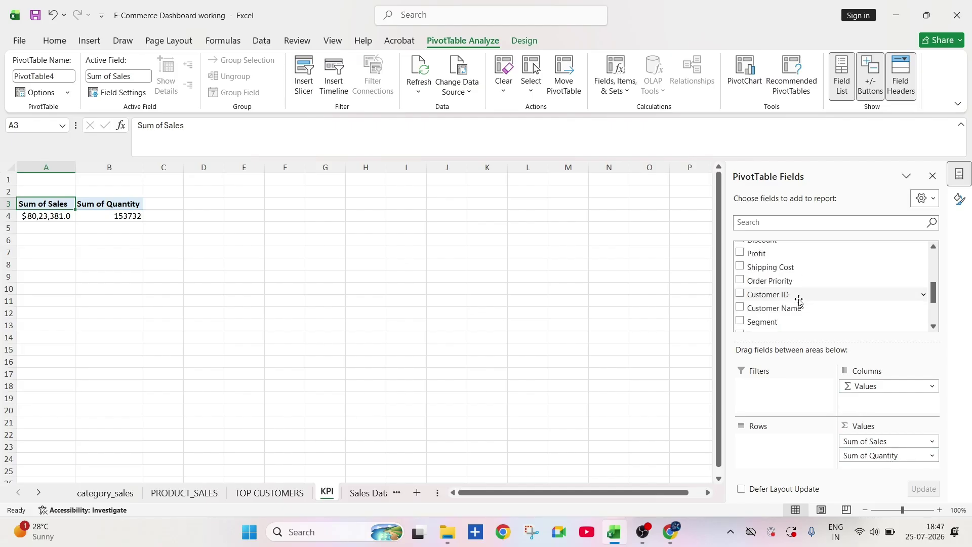
click(740, 284)
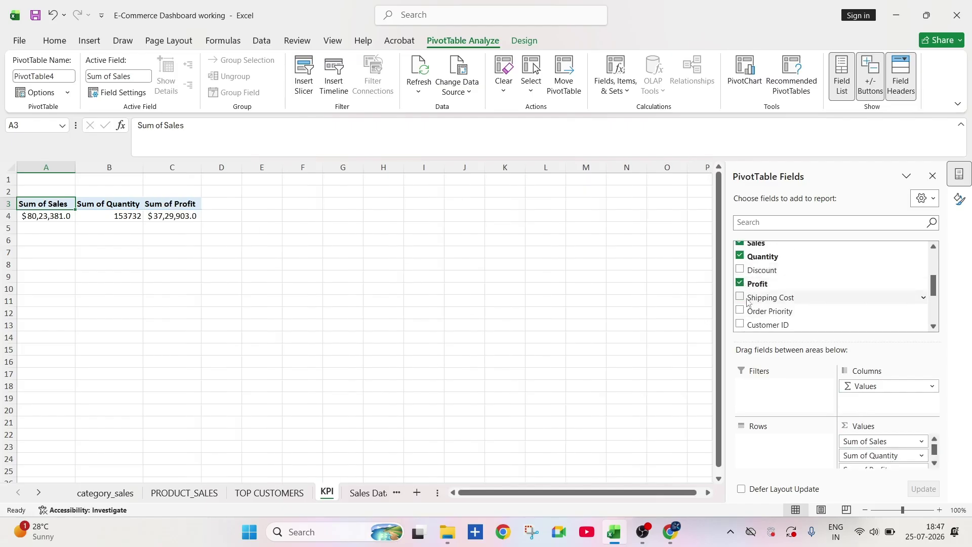
click(740, 297)
Step: Add the Order ID field to the rows of the KPI PivotTable
scroll(785, 304, down, 3)
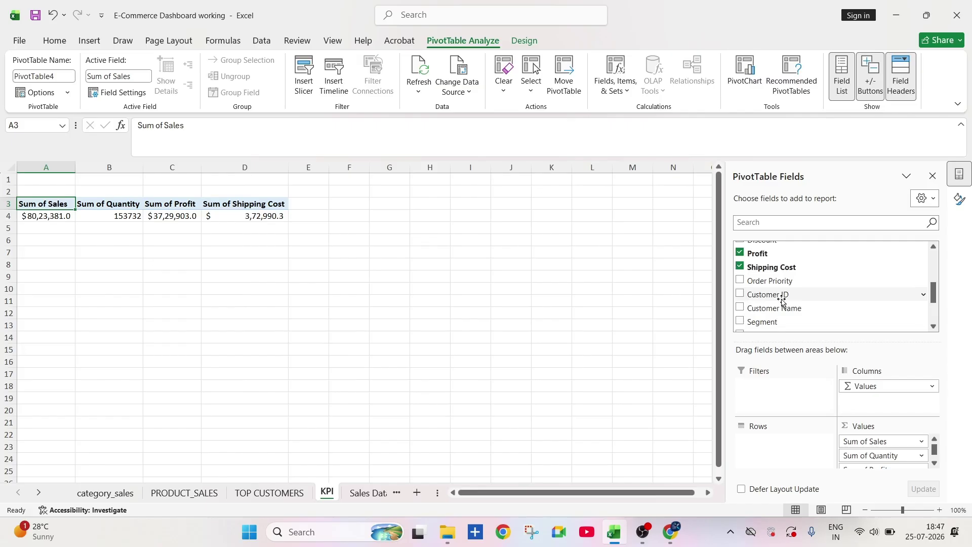
scroll(784, 313, up, 6)
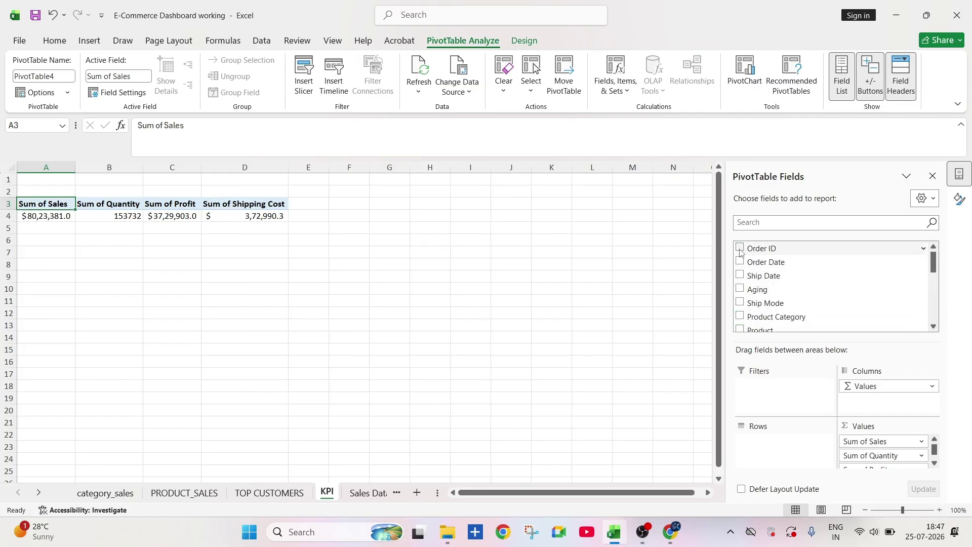
click(740, 249)
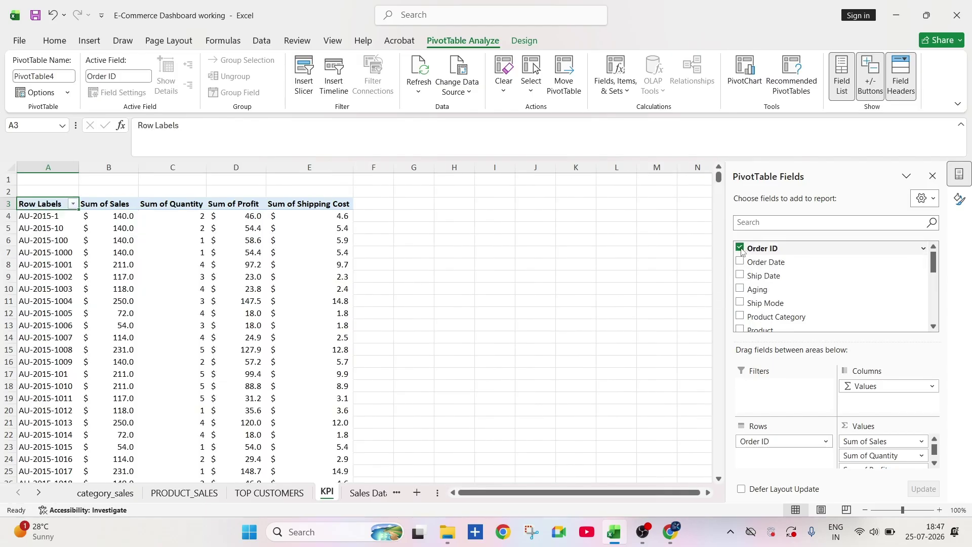
Step: Summarize Shipping Cost by Average in the KPI PivotTable and move the Order ID field from rows to values
scroll(780, 277, down, 2)
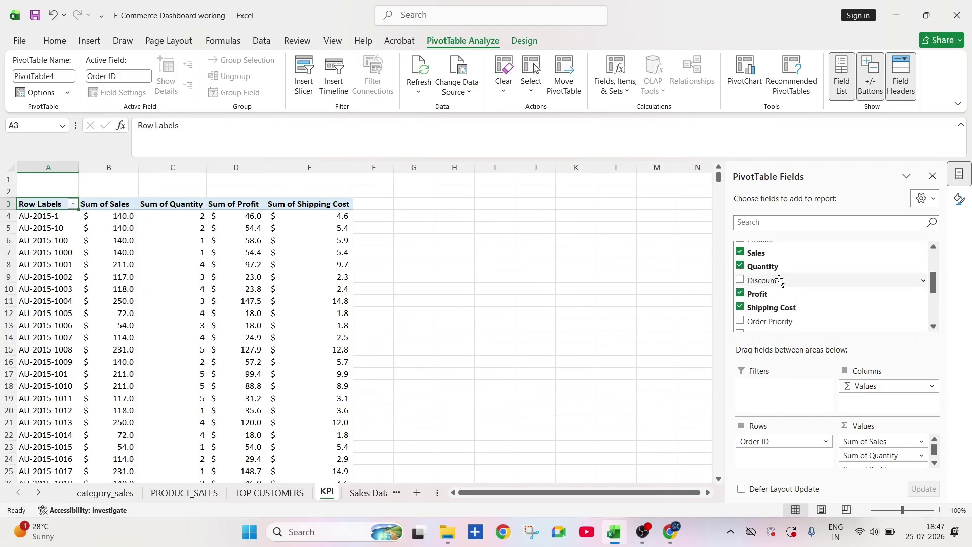
scroll(788, 288, down, 3)
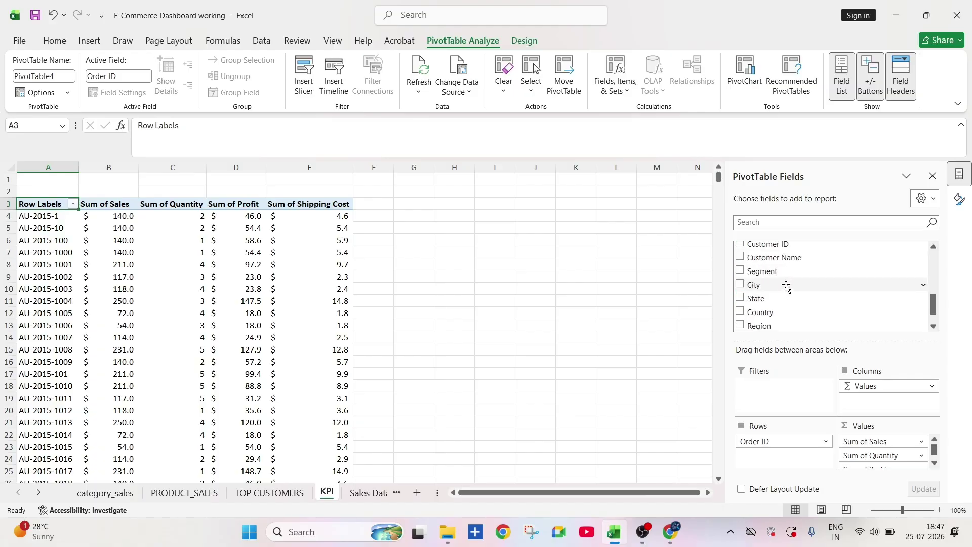
scroll(786, 287, down, 2)
scroll(786, 287, up, 5)
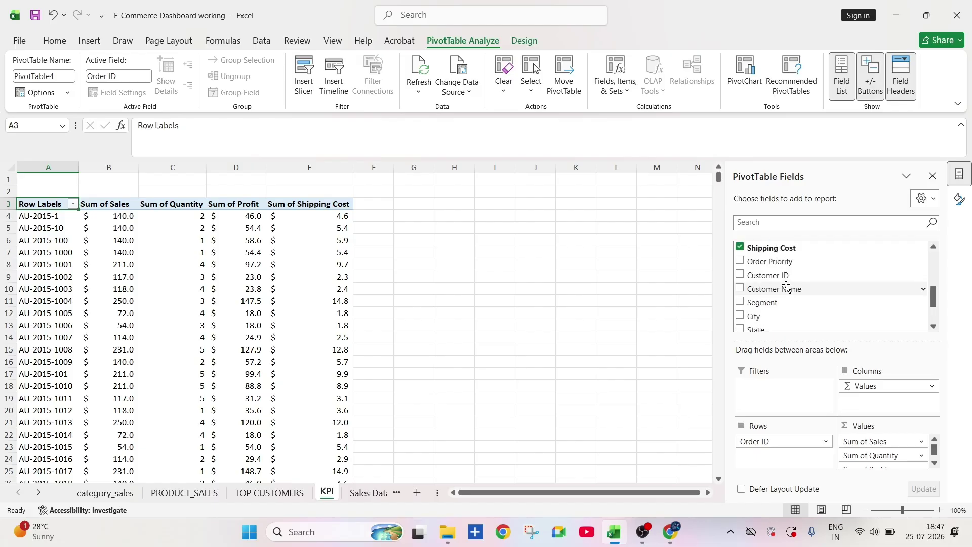
scroll(786, 287, up, 1)
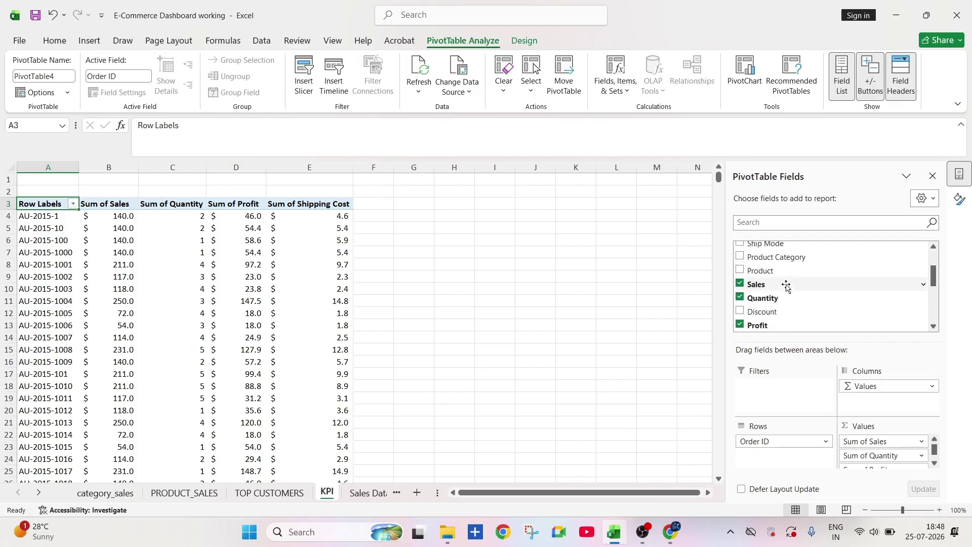
scroll(786, 287, down, 2)
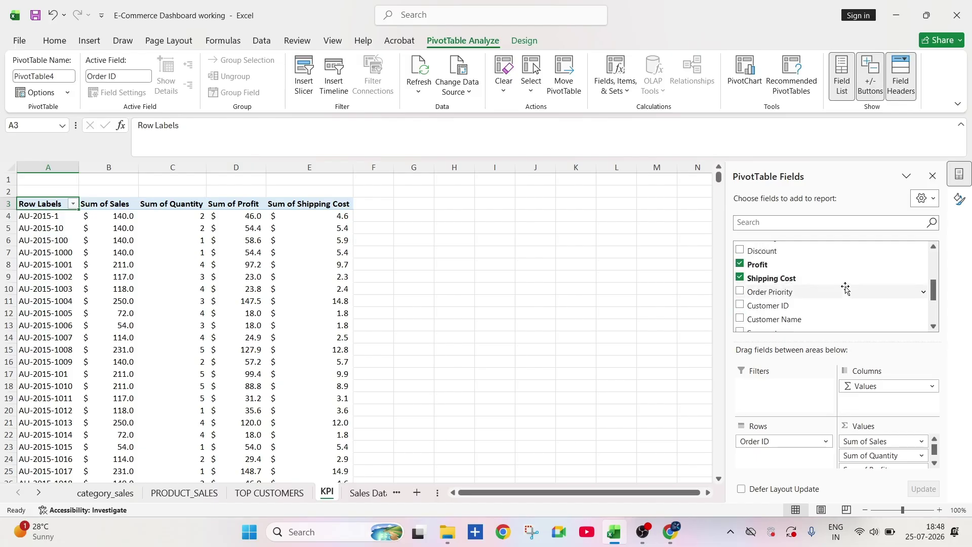
scroll(910, 458, down, 1)
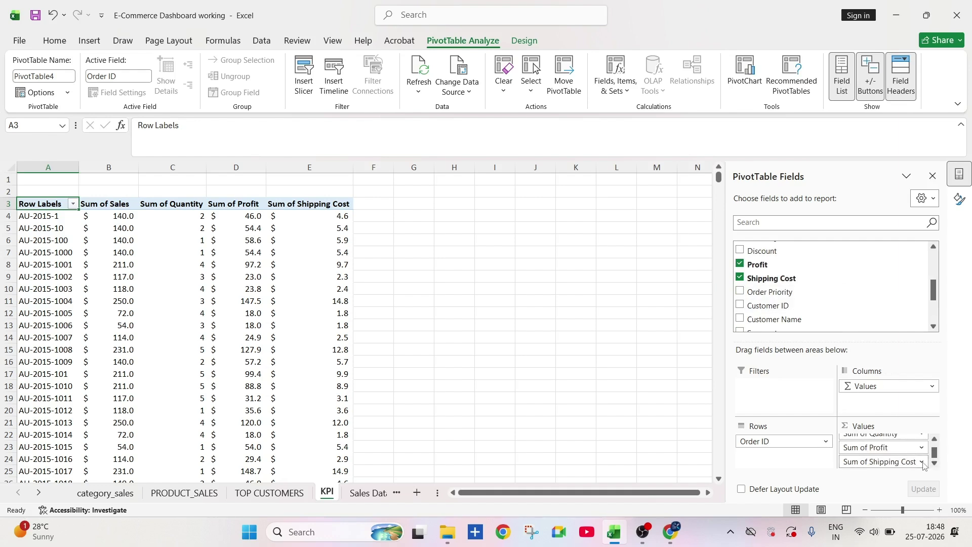
click(922, 462)
click(896, 446)
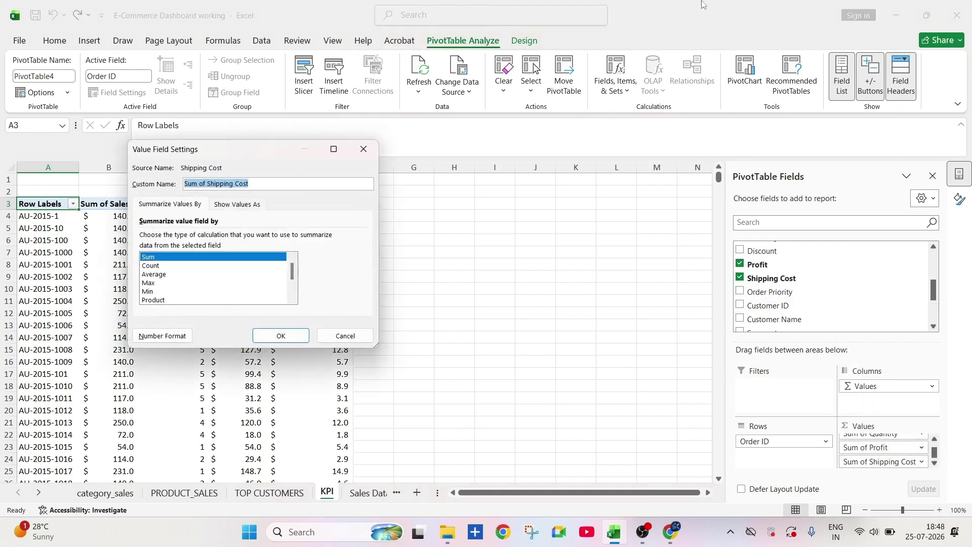
click(161, 276)
click(282, 336)
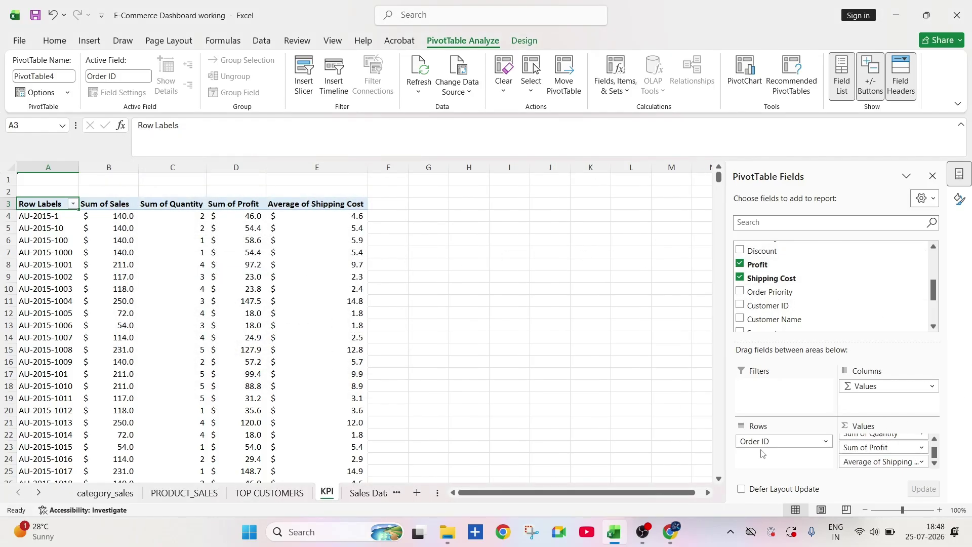
drag(766, 440, 874, 467)
scroll(932, 458, down, 1)
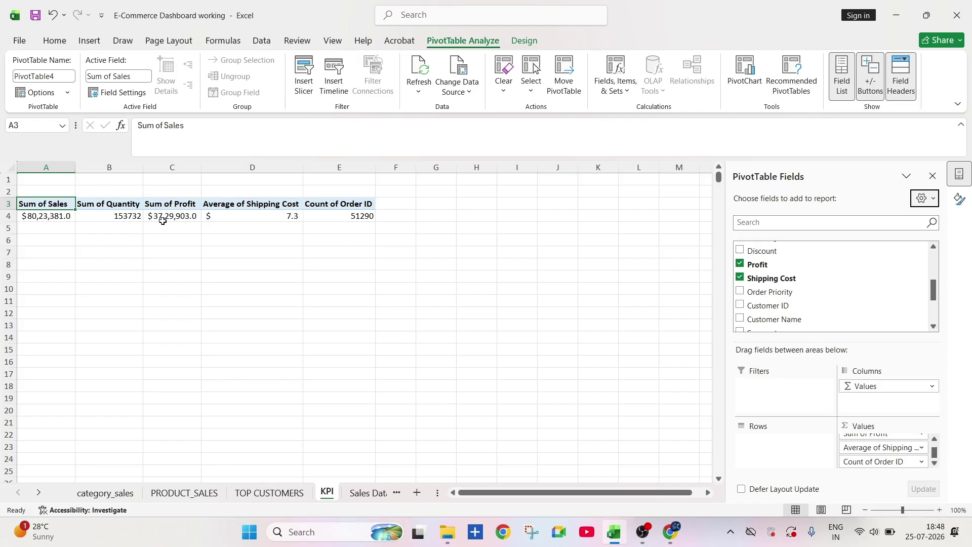
Step: Rename the empty worksheet Sheet1 as DASHBOARD
click(40, 493)
click(346, 492)
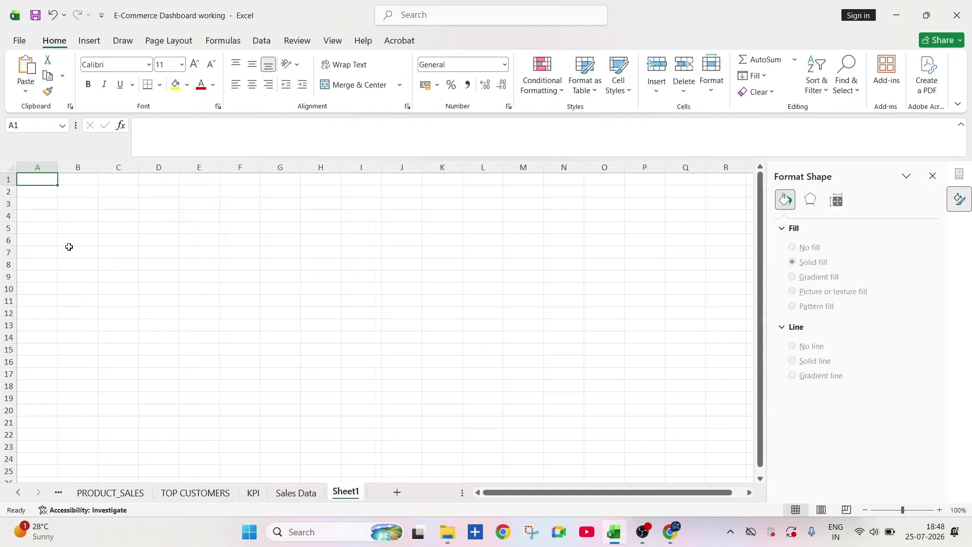
right_click(357, 498)
click(386, 352)
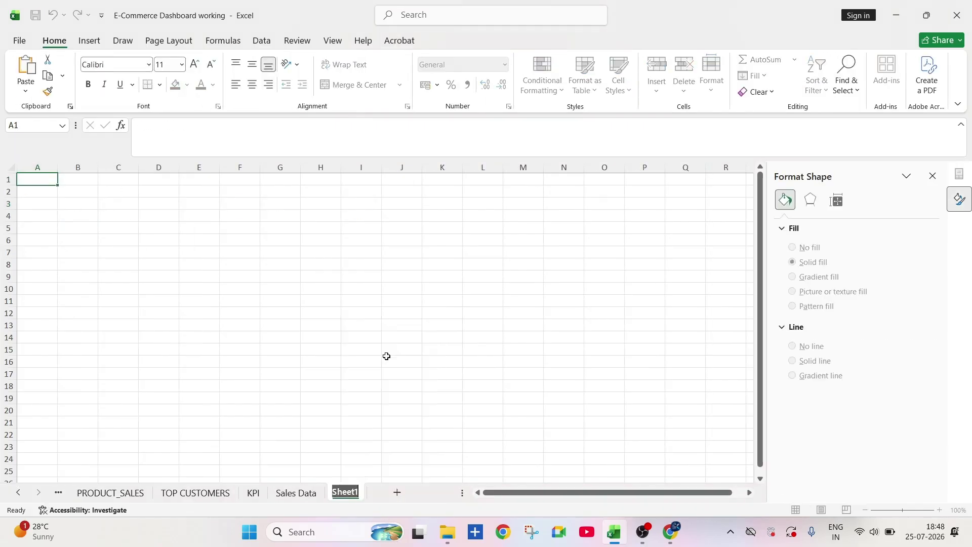
text(DASHBOARD)
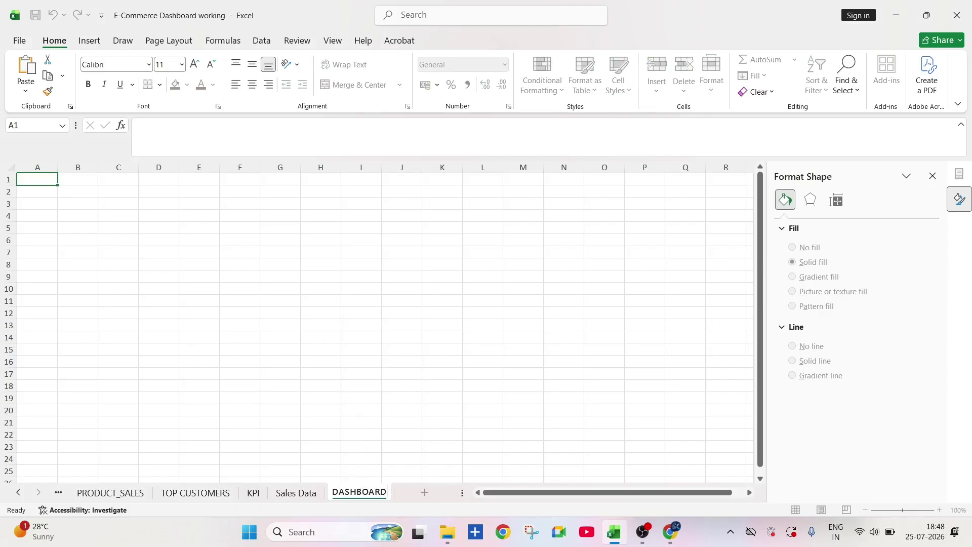
key(Return)
Step: Close the Format Shape pane and shrink the formula bar to a single line on the DASHBOARD sheet
click(306, 275)
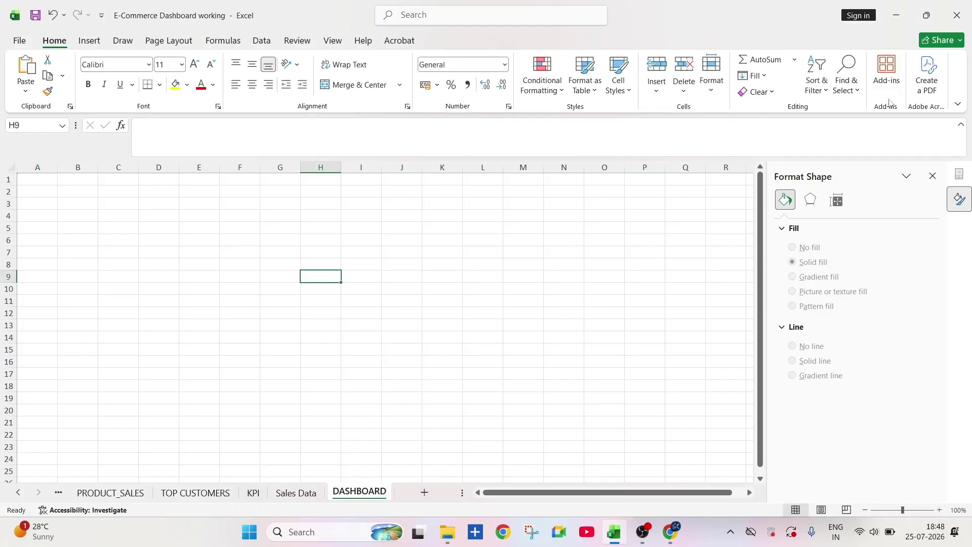
click(932, 176)
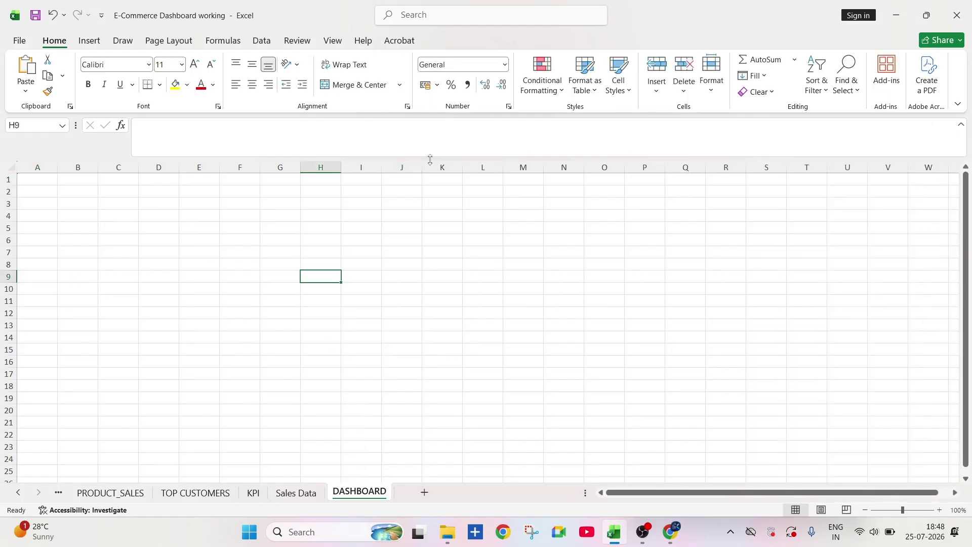
drag(430, 159, 433, 135)
Step: Make row 1 much taller and merge and center its cells across the width of the DASHBOARD sheet
click(239, 179)
drag(14, 160, 13, 216)
drag(51, 177, 956, 186)
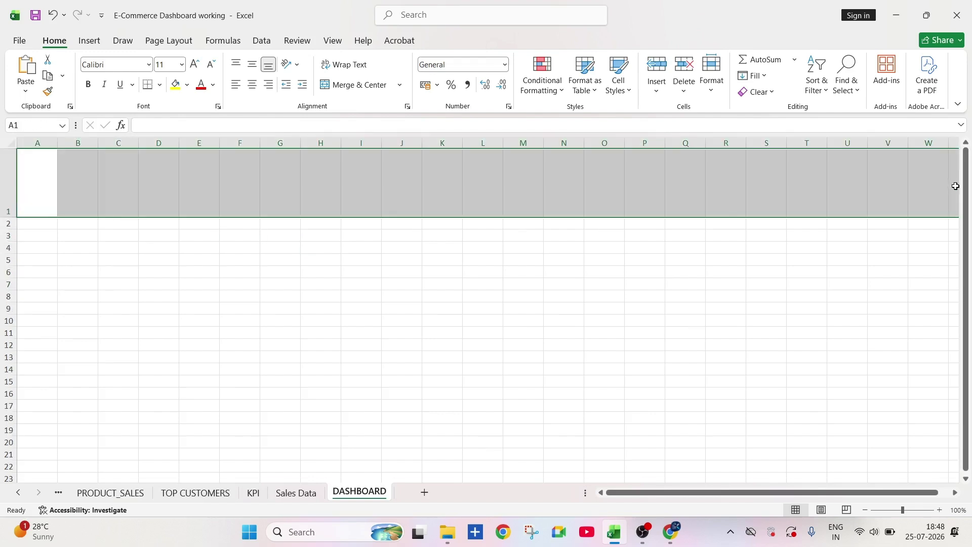
click(357, 85)
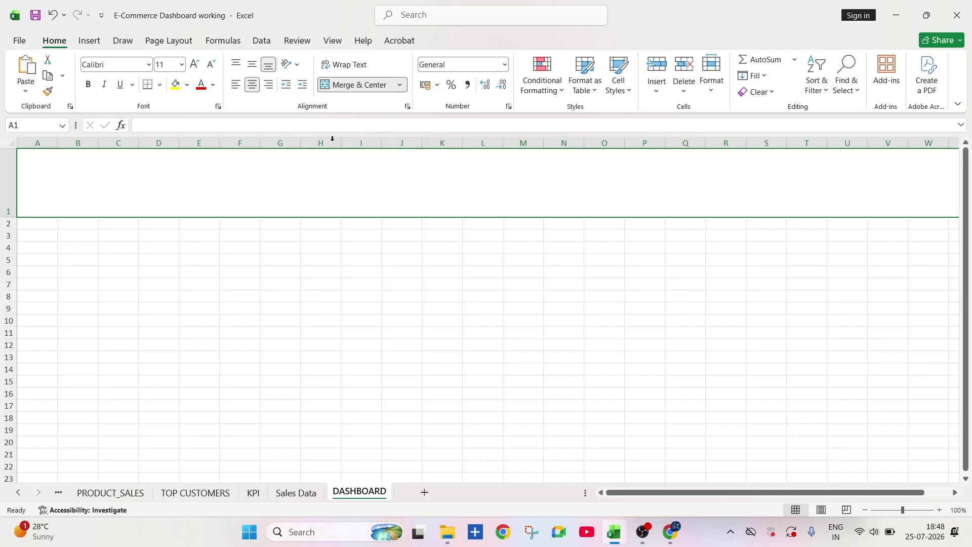
Step: Draw a rounded rectangle banner about 39.8 cm wide and 2.9 cm high over the merged row 1
click(89, 41)
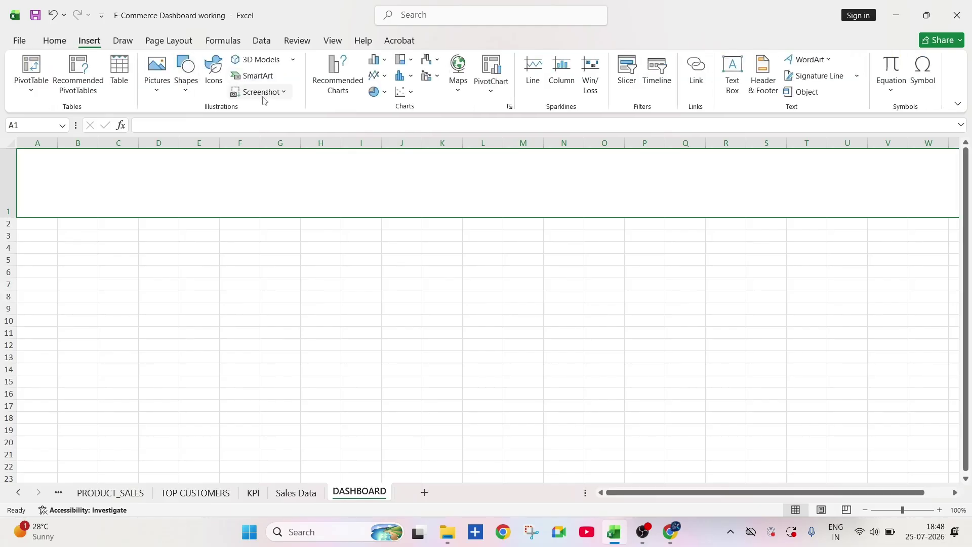
click(191, 94)
click(243, 127)
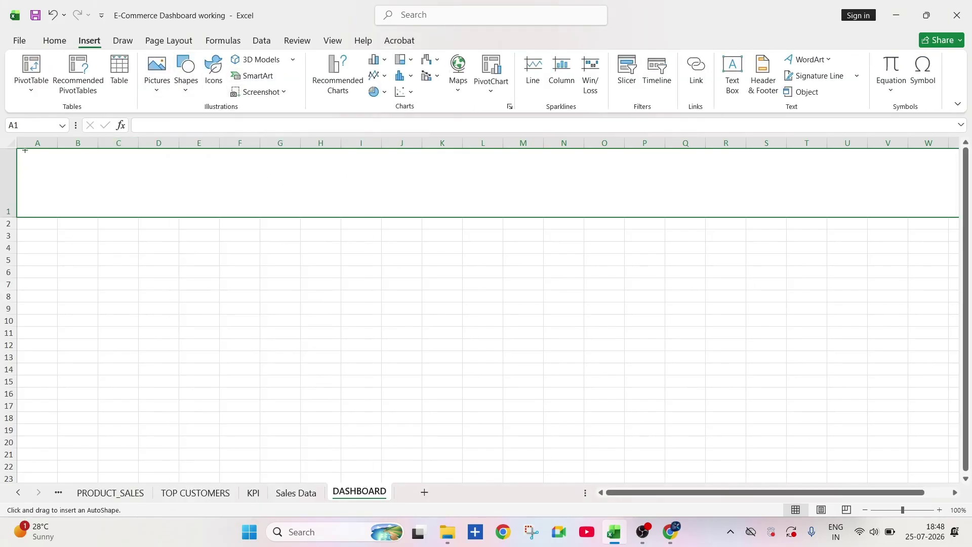
drag(32, 165, 937, 217)
Step: Stretch the banner's right edge until the shape is about 43.4 cm wide
drag(783, 495, 738, 494)
drag(894, 494, 910, 494)
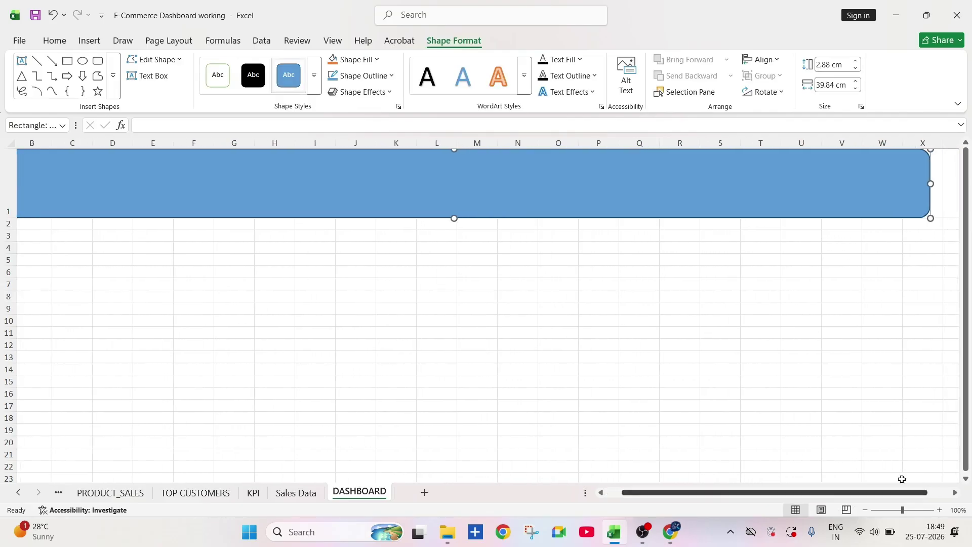
drag(932, 185, 879, 185)
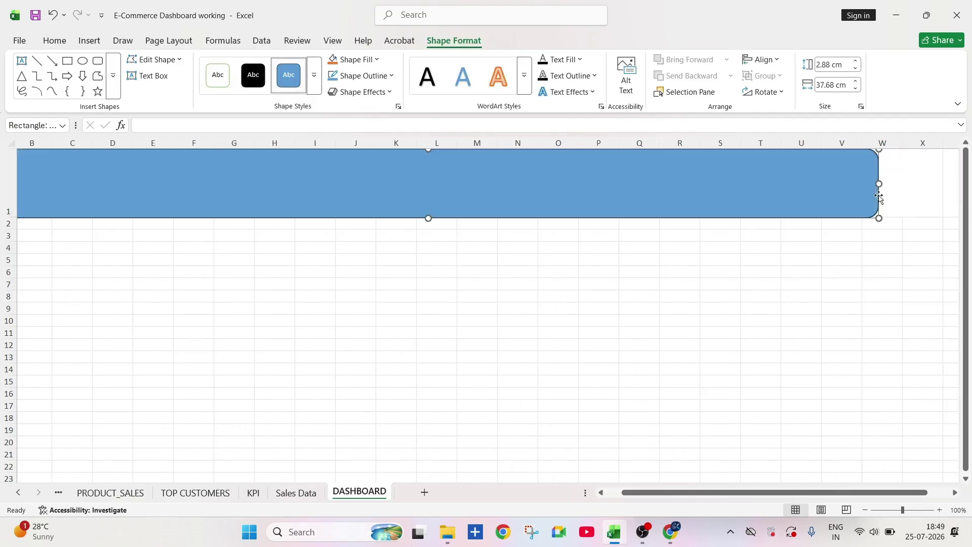
drag(859, 497, 850, 497)
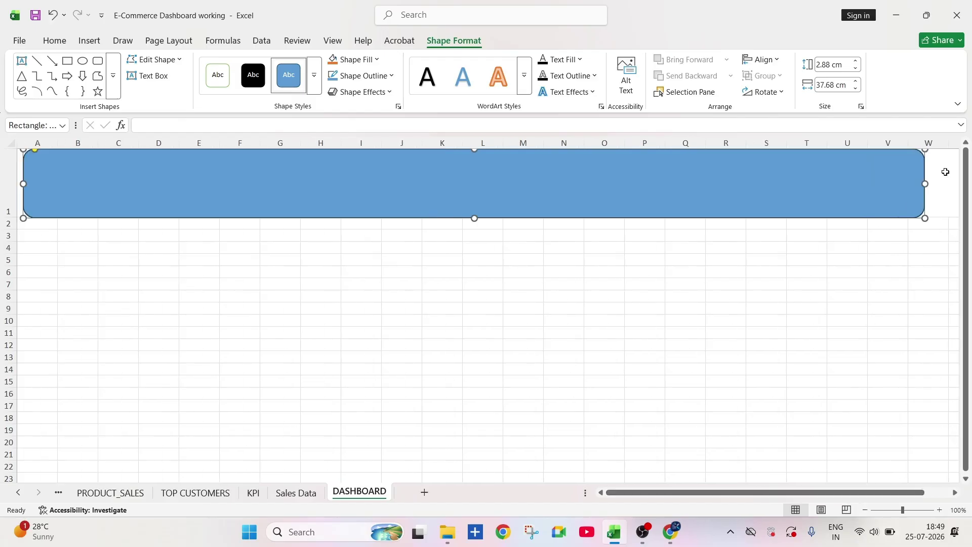
mouse_move(927, 186)
mouse_down()
mouse_move(958, 186)
mouse_move(941, 185)
mouse_up()
drag(799, 498, 762, 497)
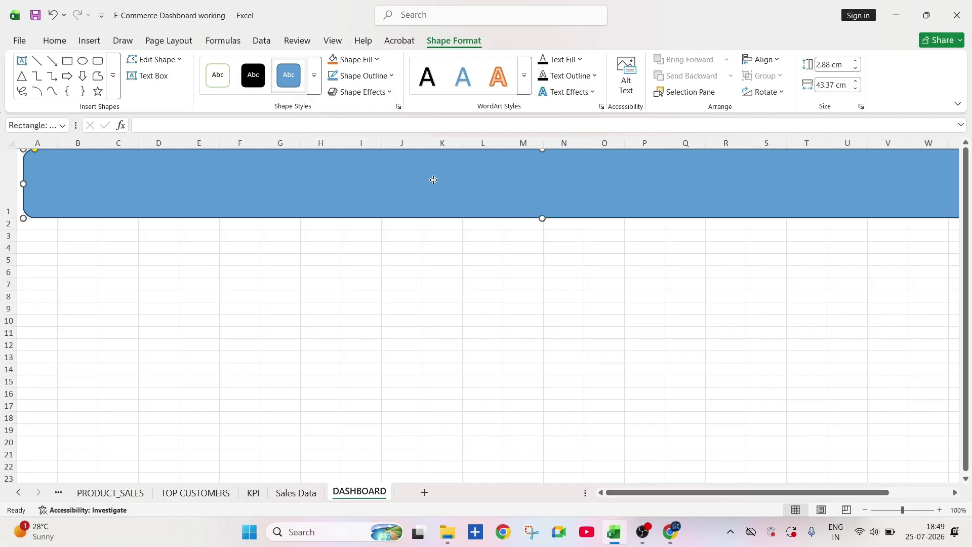
Step: Apply the light orange gradient theme style to the banner and enter the title ECOMMERCE DASHBOARD in it
click(314, 85)
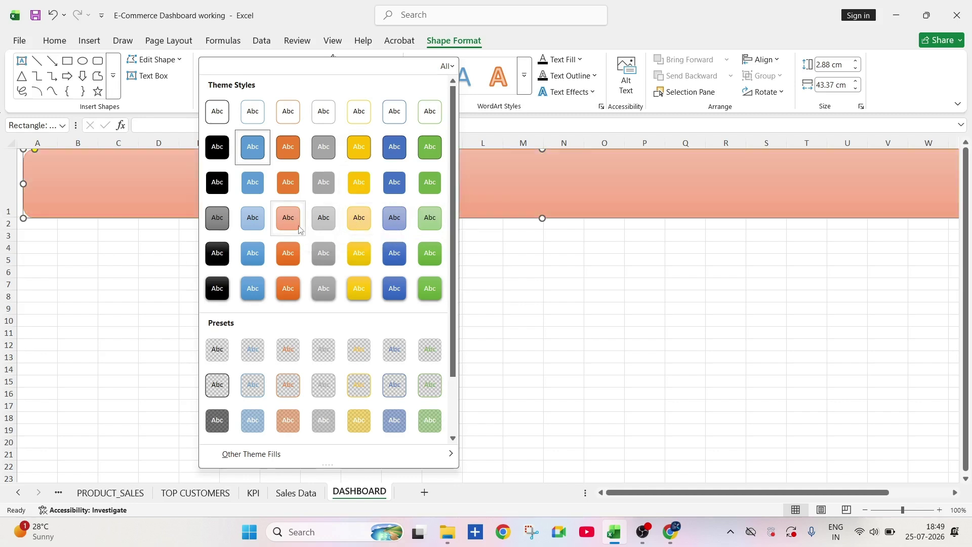
click(300, 229)
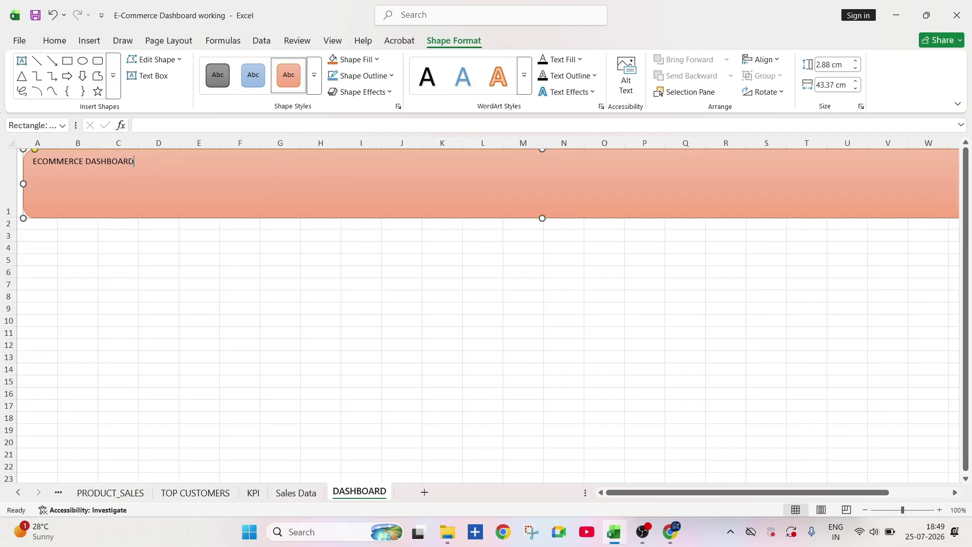
Step: Try several WordArt styles on the banner title and settle on the plain black fill with a shadow
drag(134, 161, 33, 161)
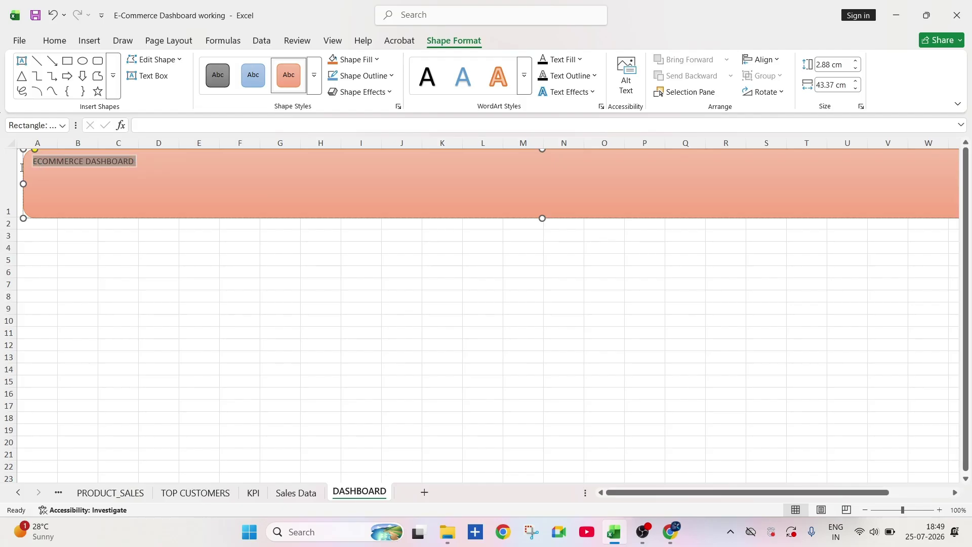
click(528, 87)
click(564, 122)
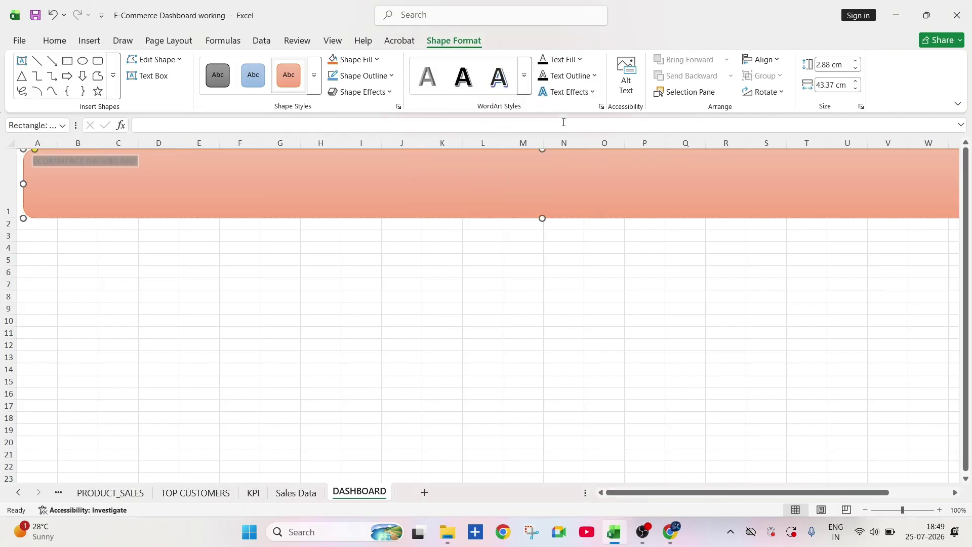
click(524, 81)
click(492, 118)
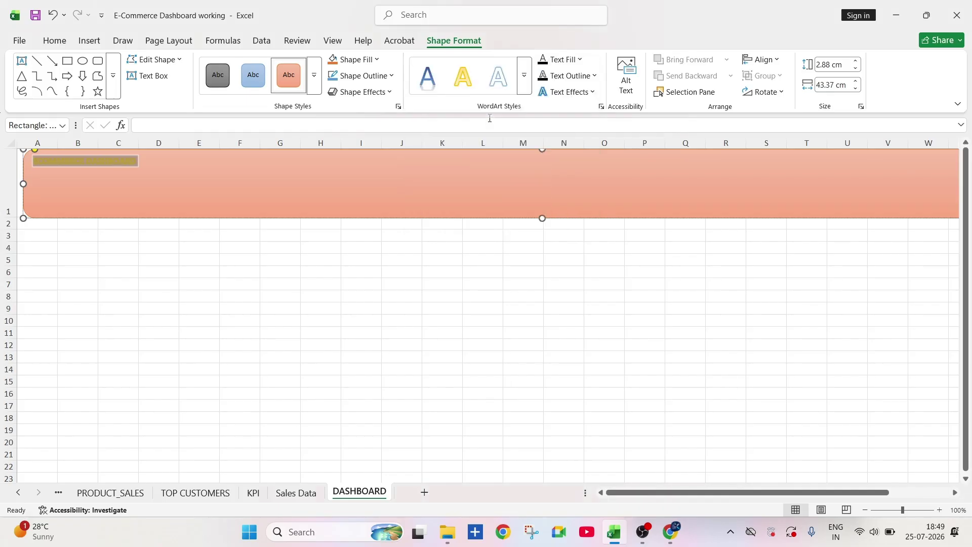
click(525, 81)
click(428, 80)
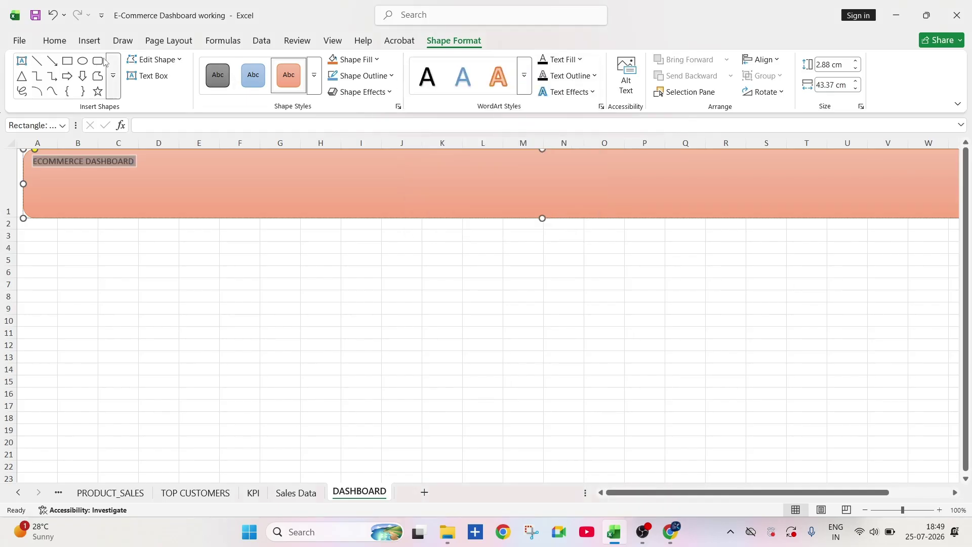
Step: Enlarge the banner title to 48 pt and center it horizontally and vertically in the shape
click(54, 40)
click(195, 64)
click(194, 64)
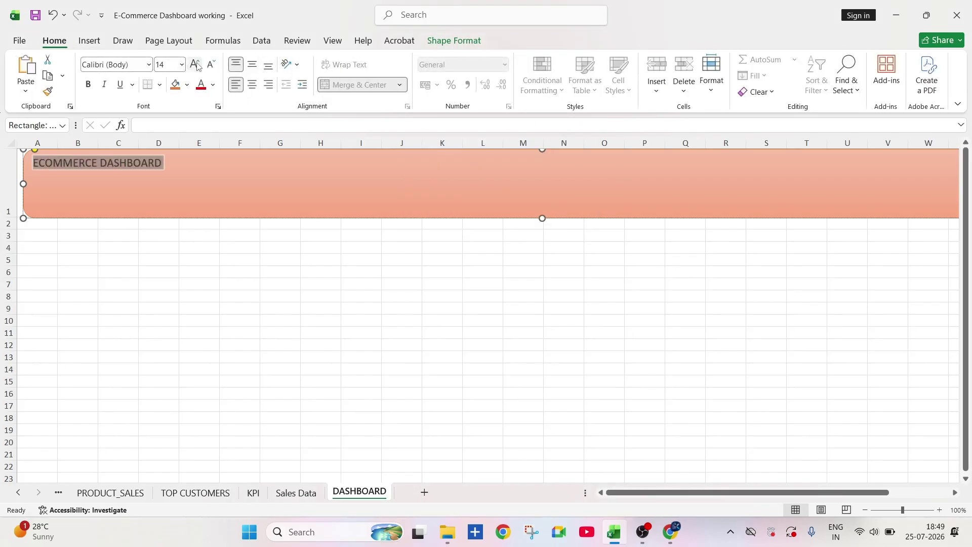
click(194, 64)
click(194, 64)
click(194, 63)
click(195, 64)
click(194, 63)
click(194, 64)
click(252, 65)
click(253, 84)
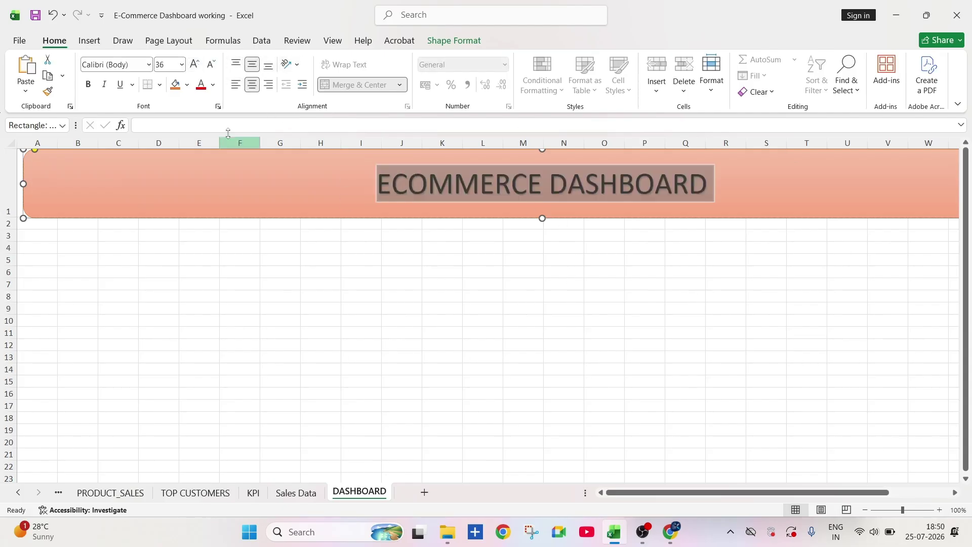
click(194, 66)
click(193, 66)
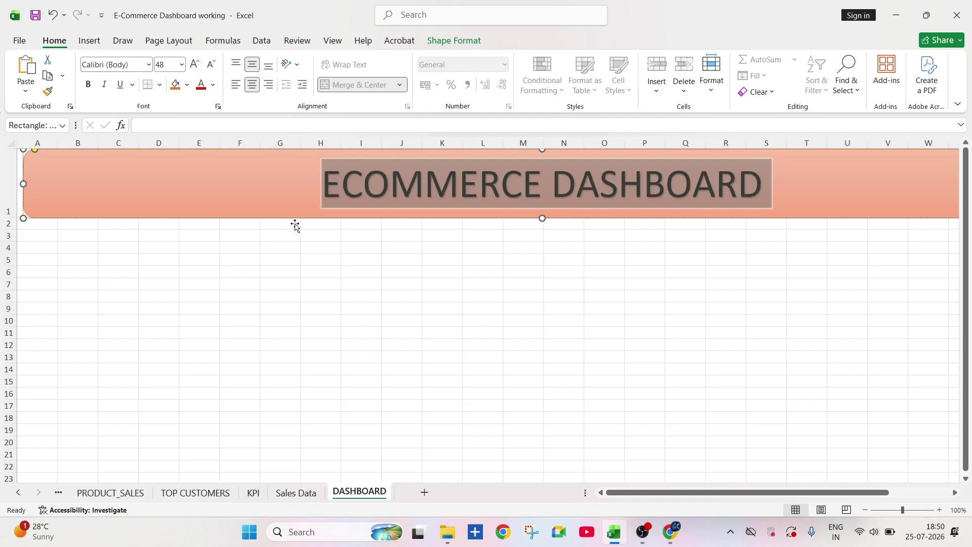
click(397, 372)
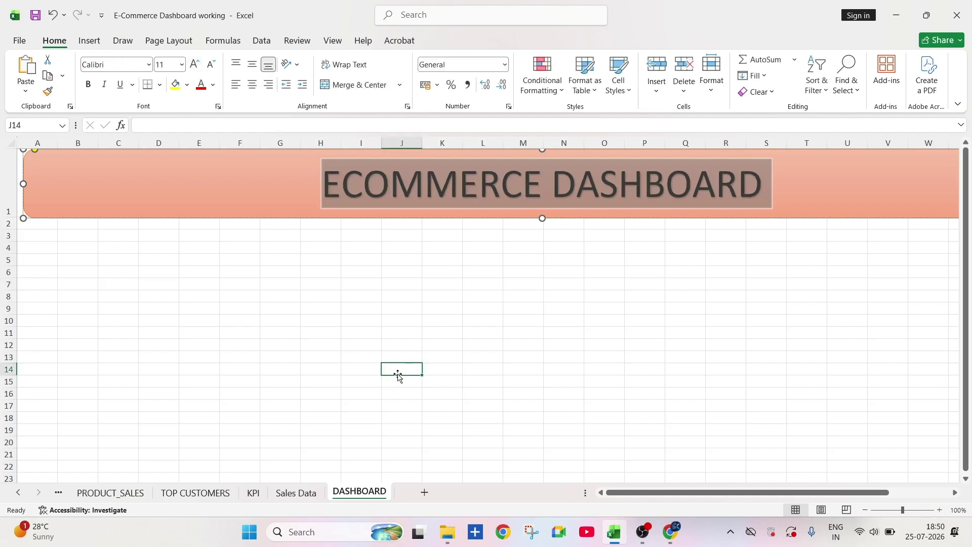
Step: Reduce the height of row 1 so the banner fits more tightly around its title
click(348, 328)
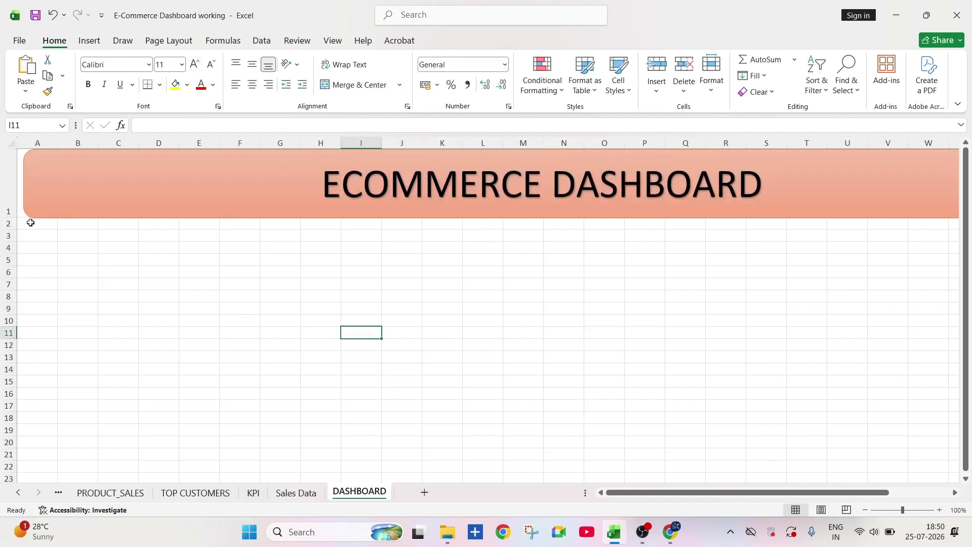
drag(12, 217, 11, 201)
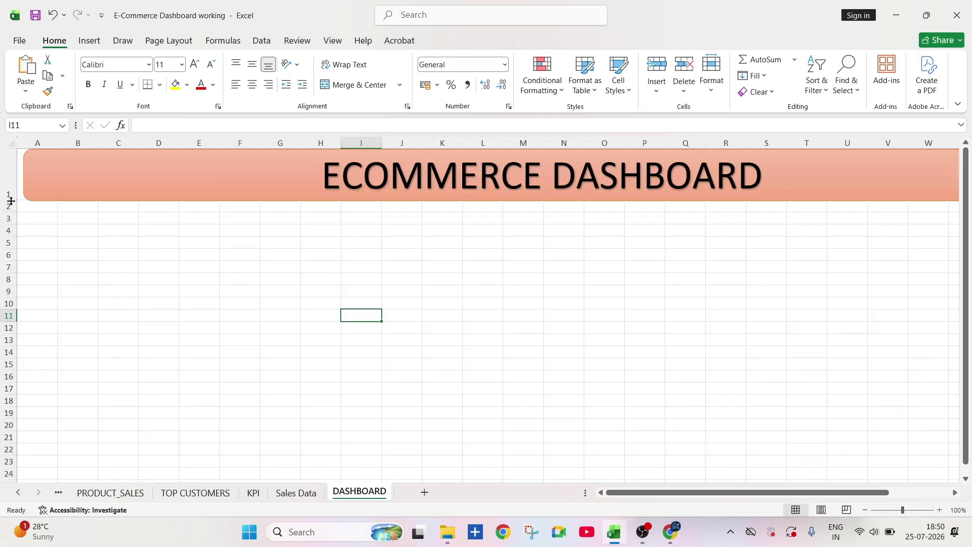
click(308, 276)
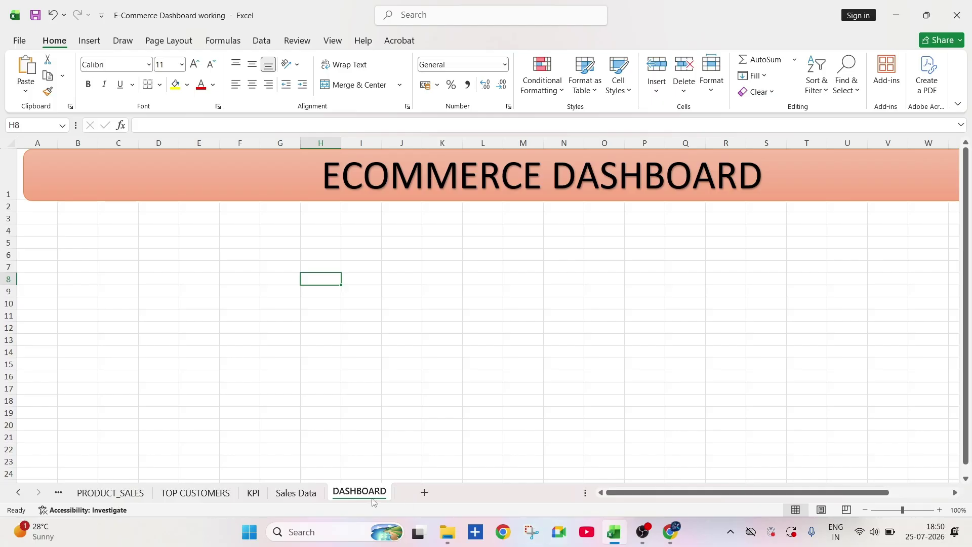
Step: Copy the product category doughnut chart from the category_sales sheet onto the DASHBOARD sheet
click(21, 493)
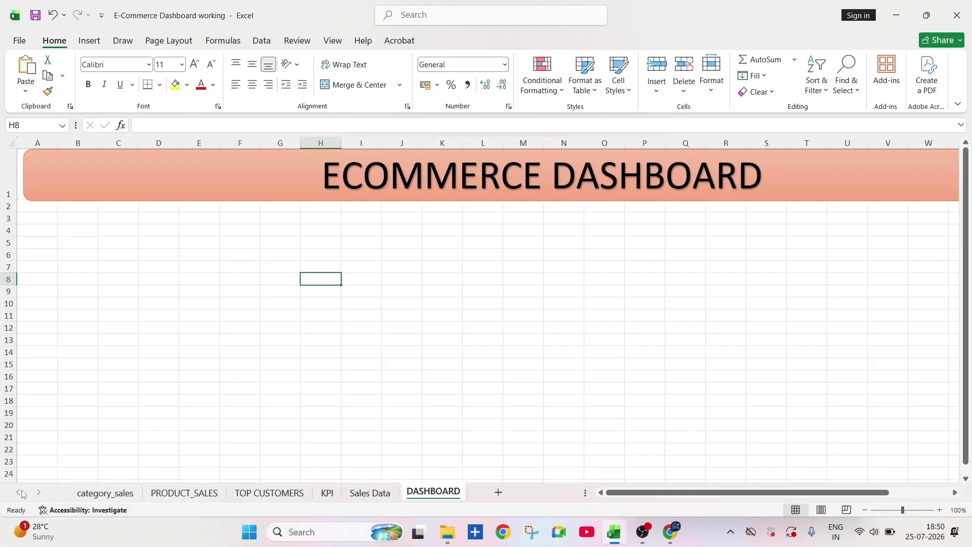
click(104, 492)
click(428, 242)
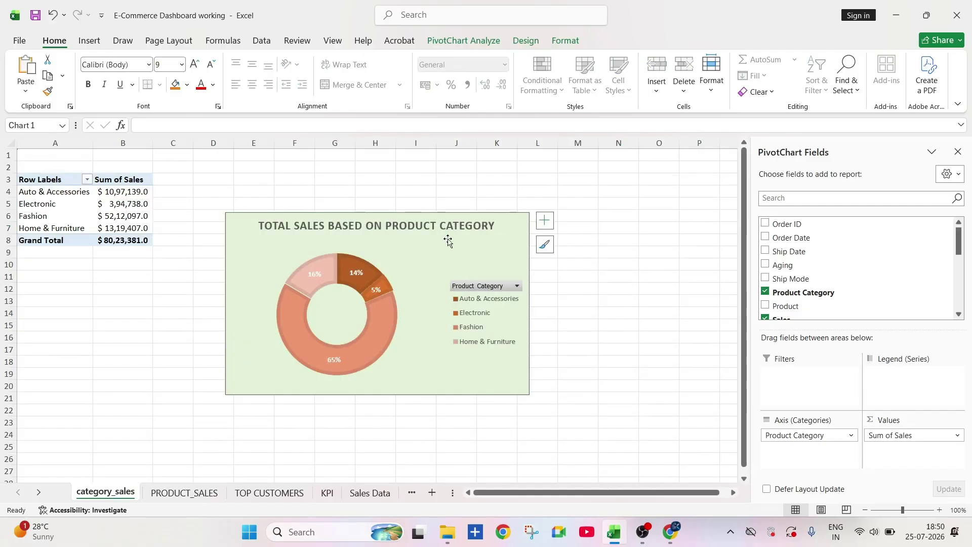
click(387, 493)
click(426, 497)
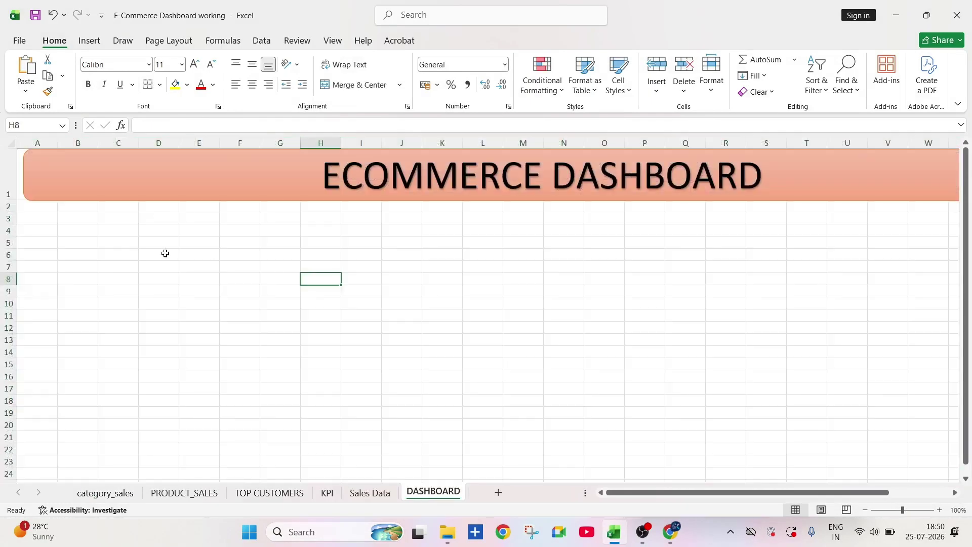
key(ctrl+v)
Step: Shrink the doughnut chart, close the PivotChart Fields pane, and place the chart directly under the banner from column G to row 15
click(425, 284)
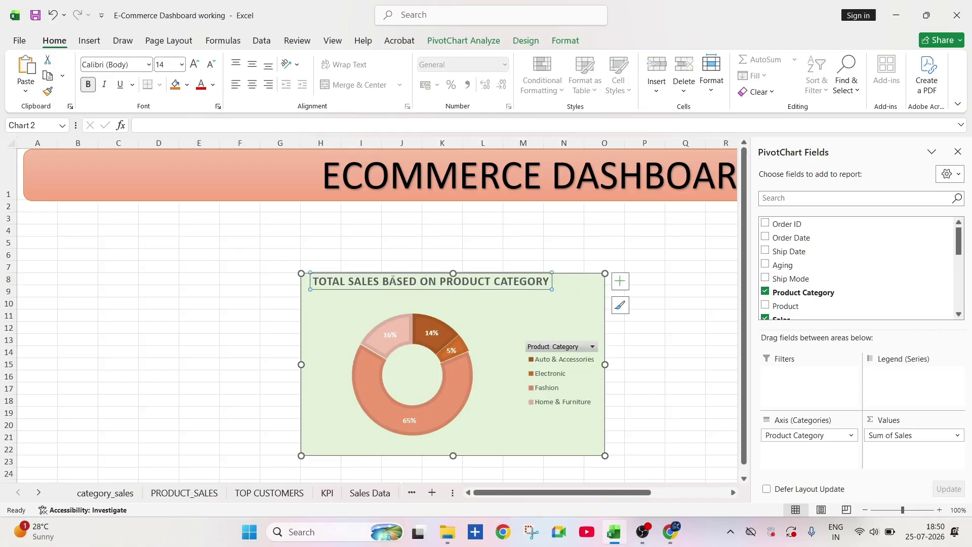
drag(585, 311, 484, 242)
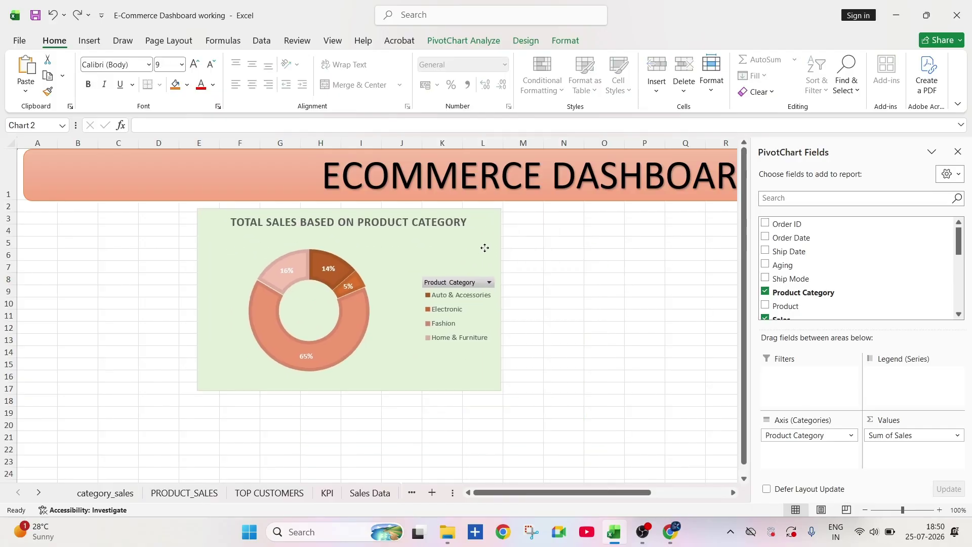
drag(501, 386, 474, 369)
click(957, 151)
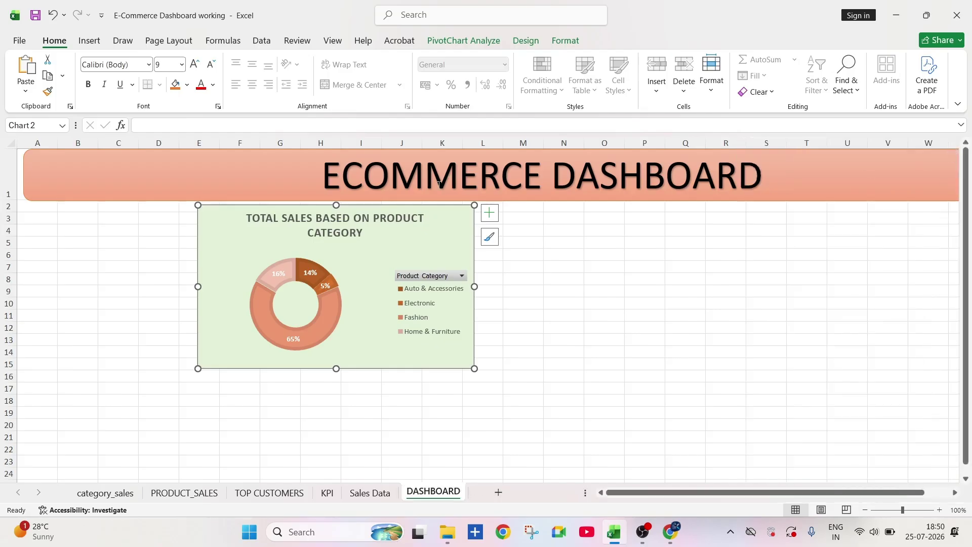
click(368, 211)
click(375, 206)
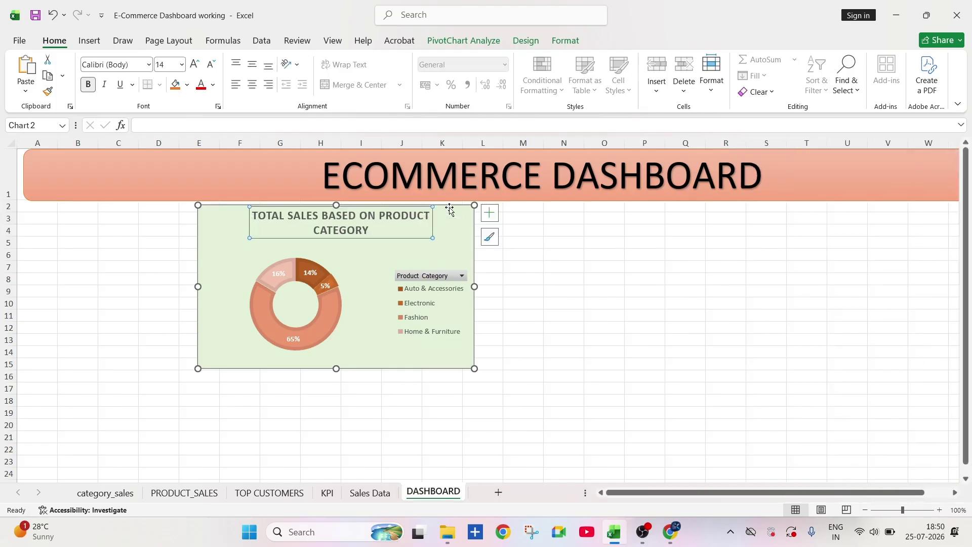
drag(453, 204, 540, 202)
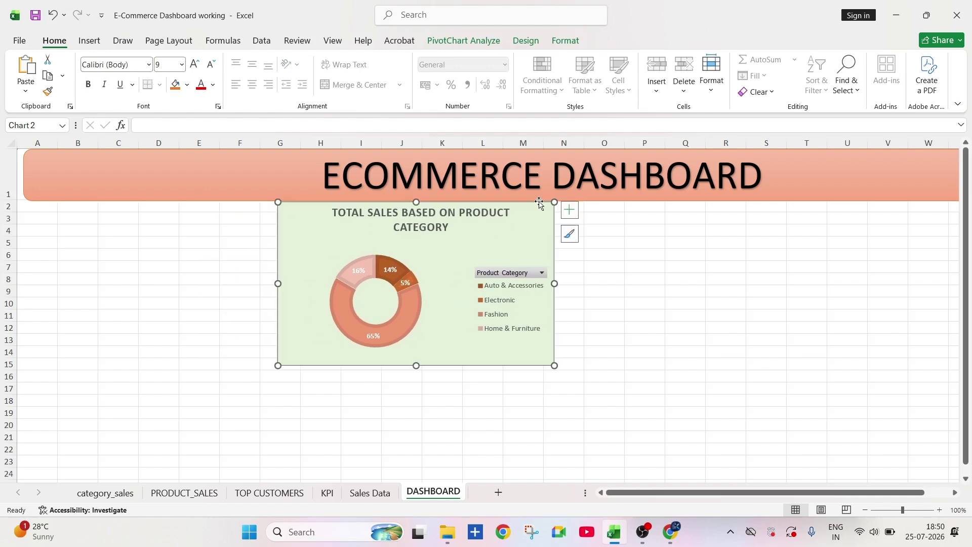
Step: Copy the Best selling product bar chart from the PRODUCT_SALES sheet onto the DASHBOARD sheet
click(76, 498)
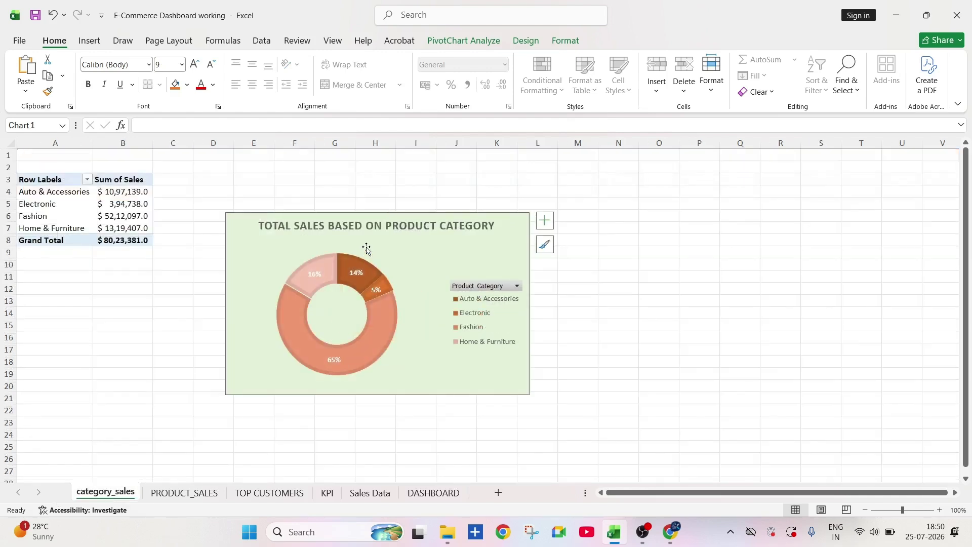
click(185, 493)
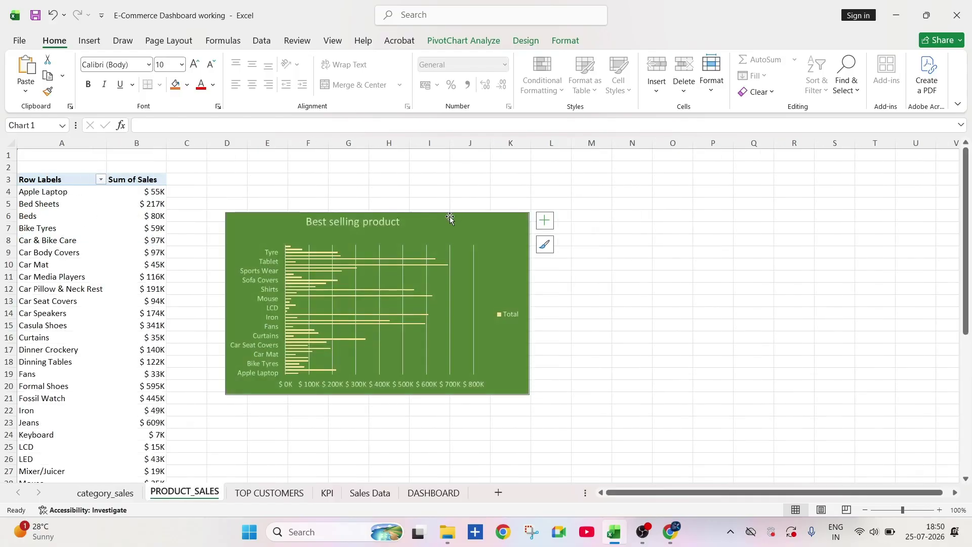
key(ctrl+c)
click(434, 492)
click(633, 251)
key(ctrl+v)
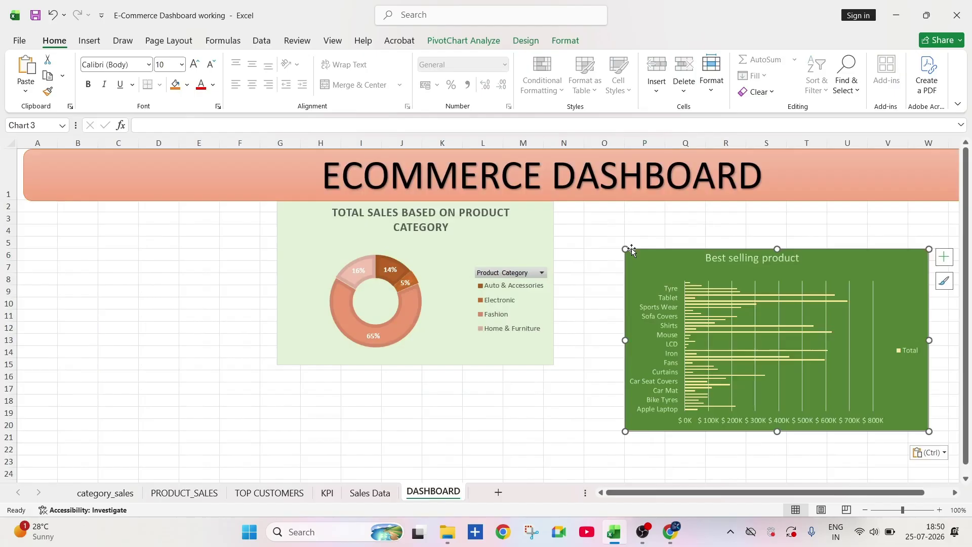
Step: Move the Best selling product chart against the doughnut chart's right side under the banner and shorten it to about the same height
mouse_move(663, 260)
mouse_down()
mouse_move(598, 215)
mouse_move(592, 220)
mouse_up()
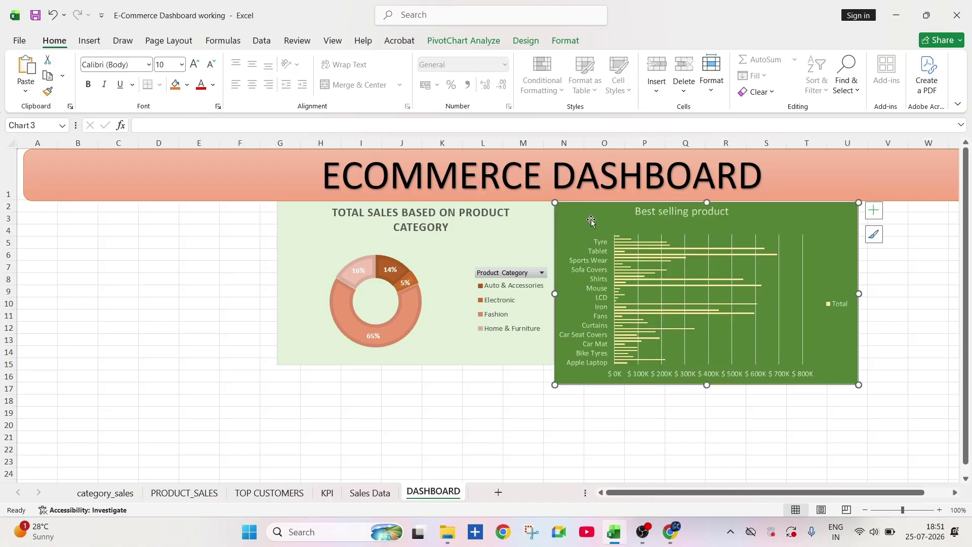
mouse_move(555, 384)
mouse_down()
mouse_move(564, 370)
mouse_move(553, 368)
mouse_up()
click(588, 412)
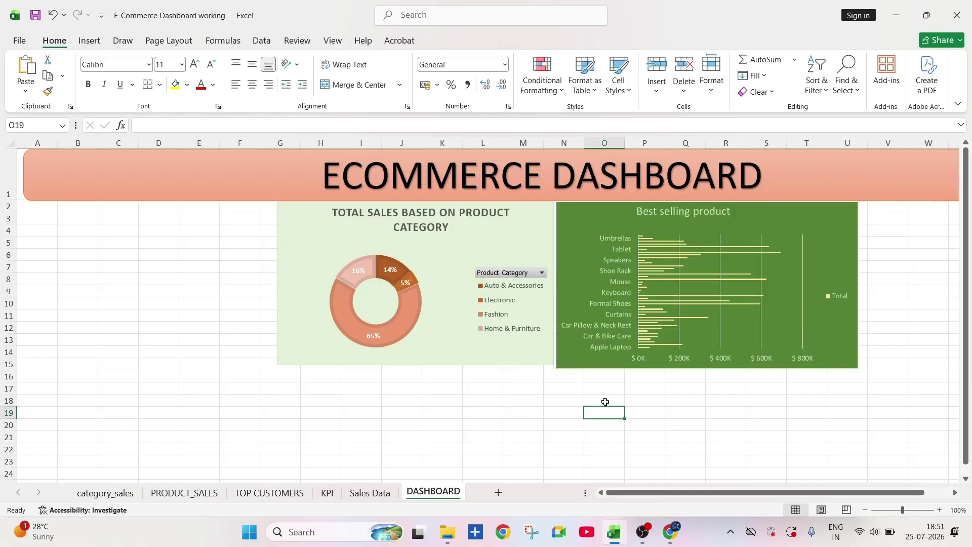
click(790, 286)
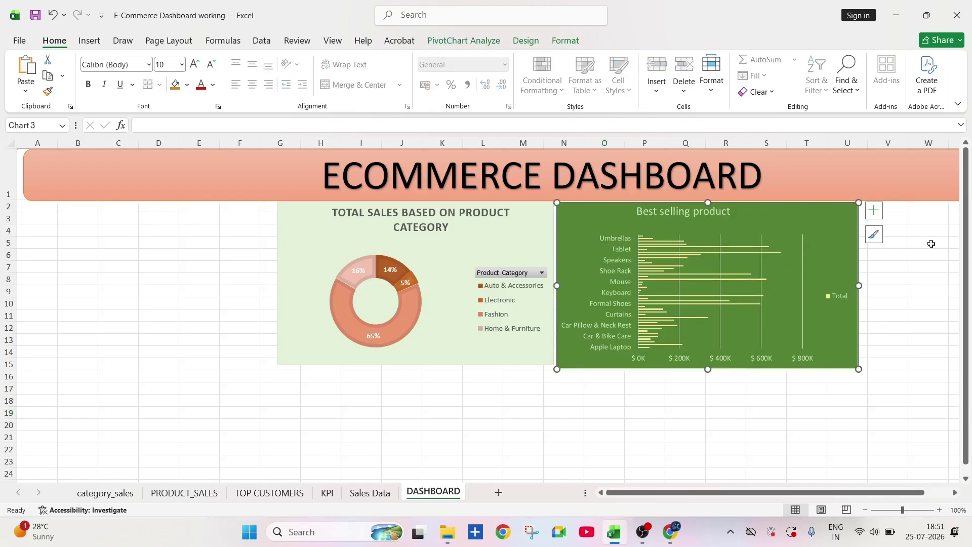
Step: Fill the Best selling product chart's background with the darkest green theme color as a solid fill and close the formatting pane
double_click(822, 244)
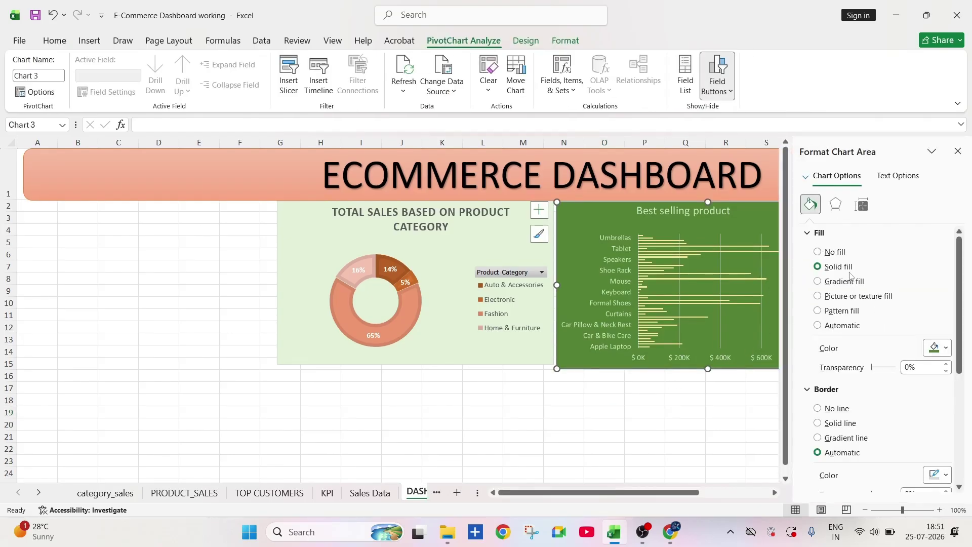
click(945, 348)
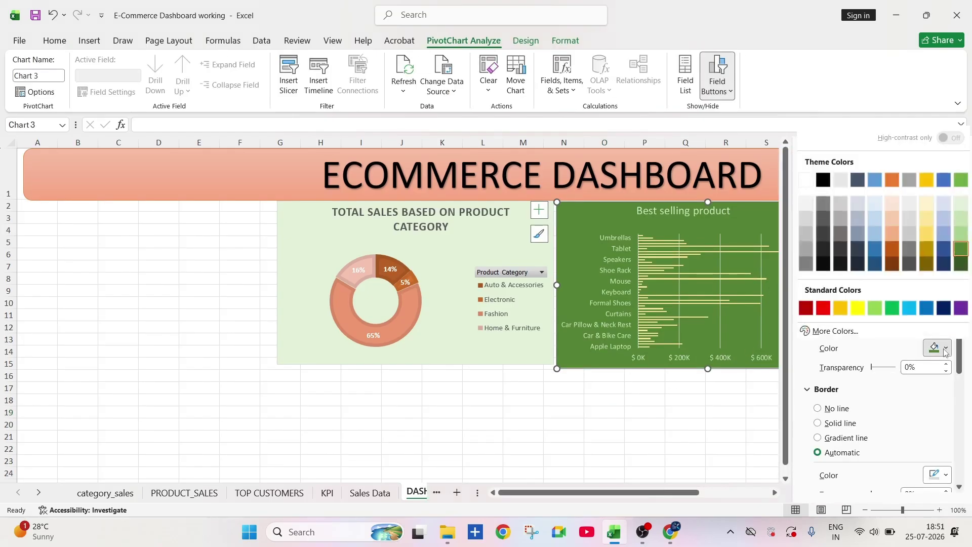
click(893, 219)
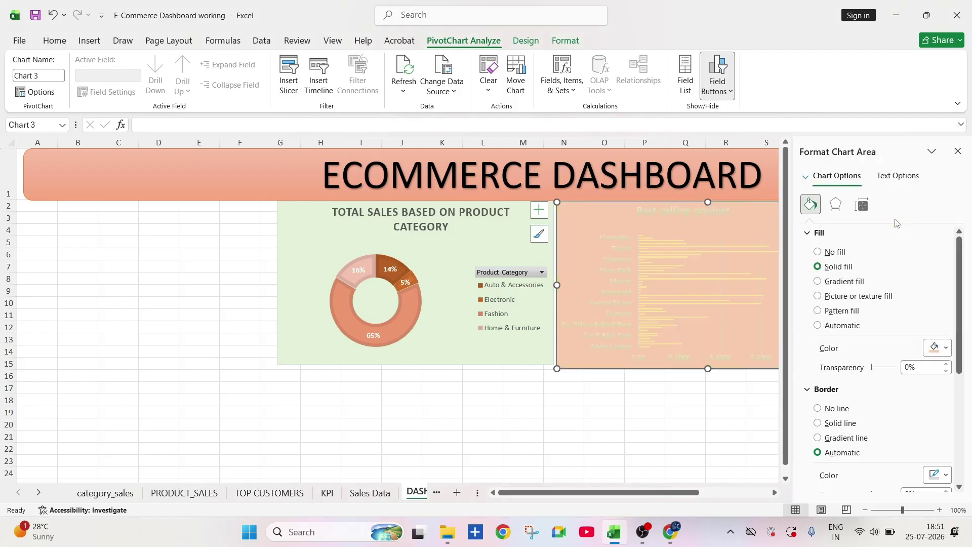
click(942, 349)
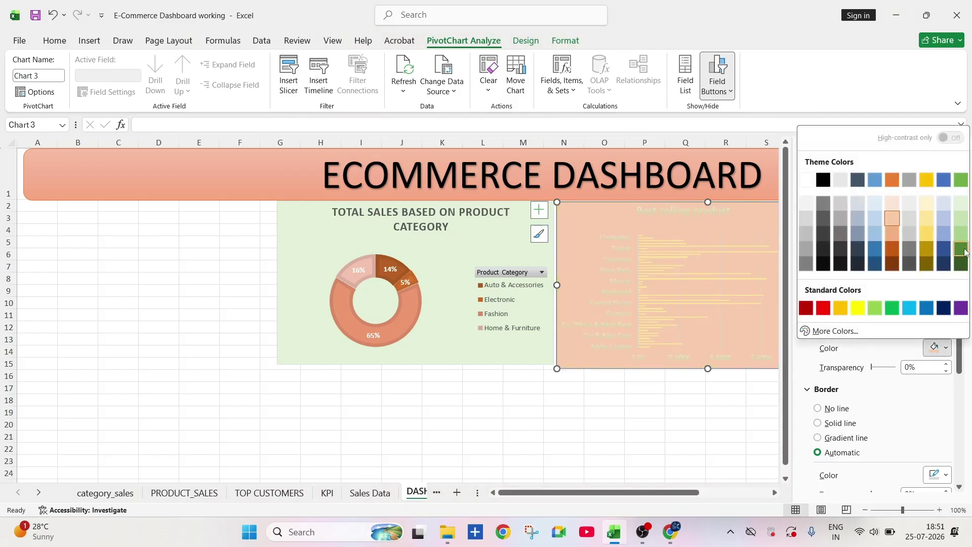
click(961, 249)
click(945, 347)
click(962, 265)
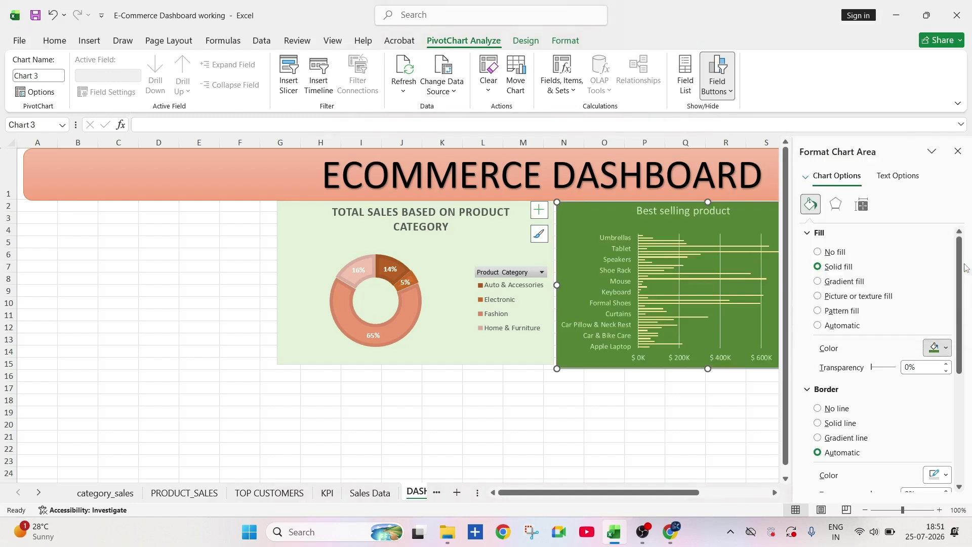
click(645, 448)
click(679, 425)
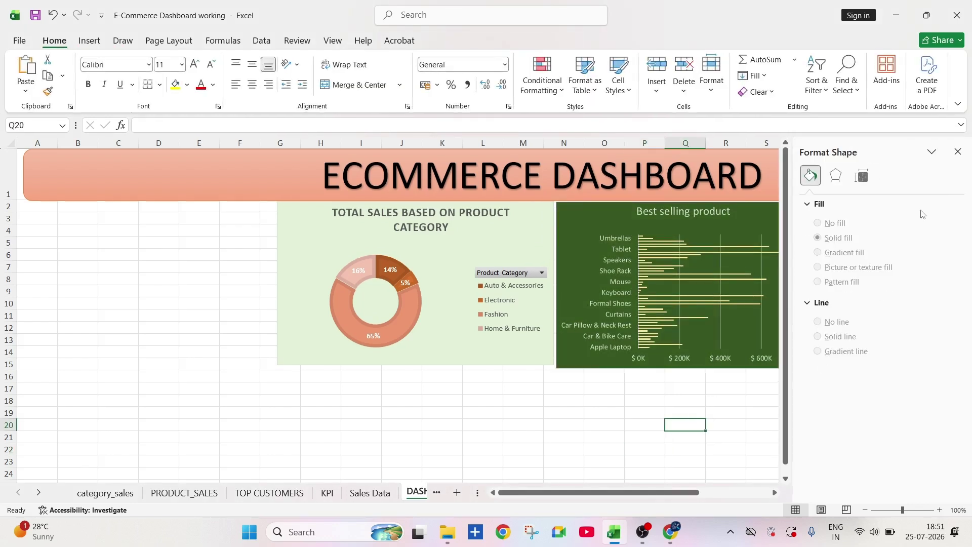
click(957, 151)
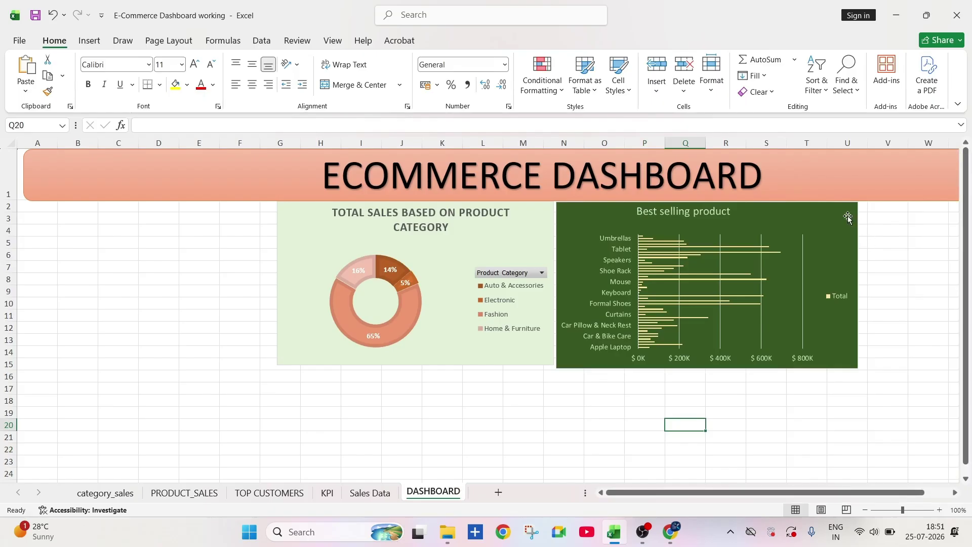
Step: Move the Best selling product chart to the banner's right end, then widen the doughnut chart and fit it against that chart at matching height
drag(848, 217, 951, 216)
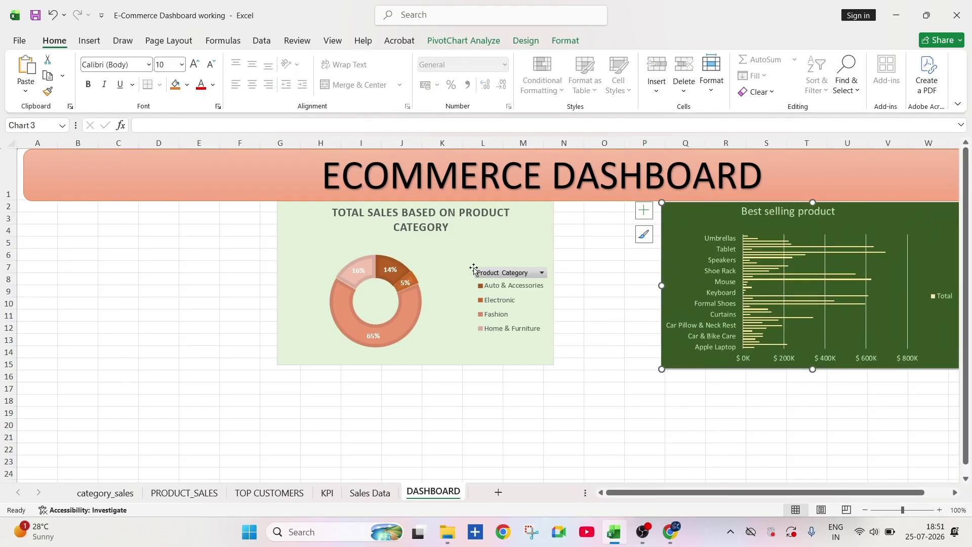
click(514, 238)
drag(554, 283, 603, 295)
drag(541, 224, 598, 226)
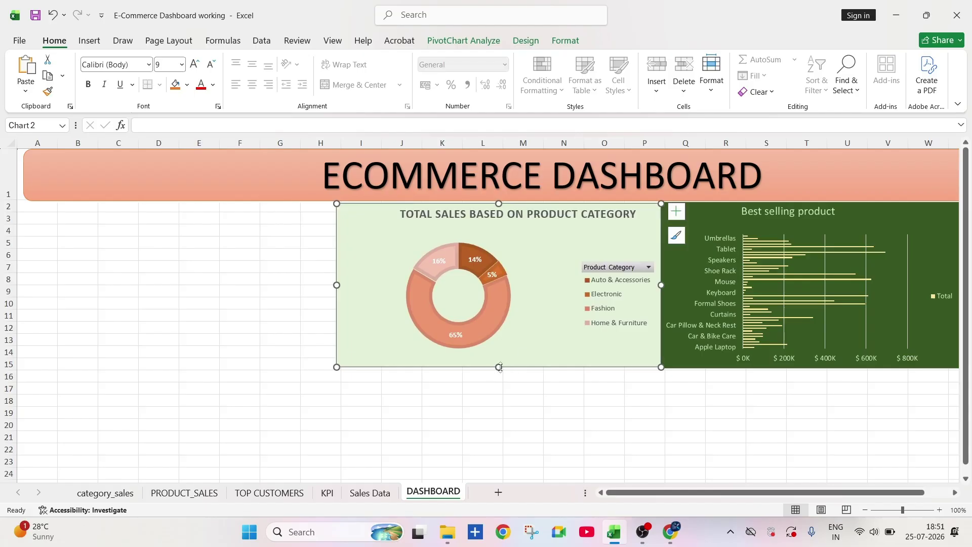
drag(500, 367, 500, 369)
click(696, 428)
click(528, 423)
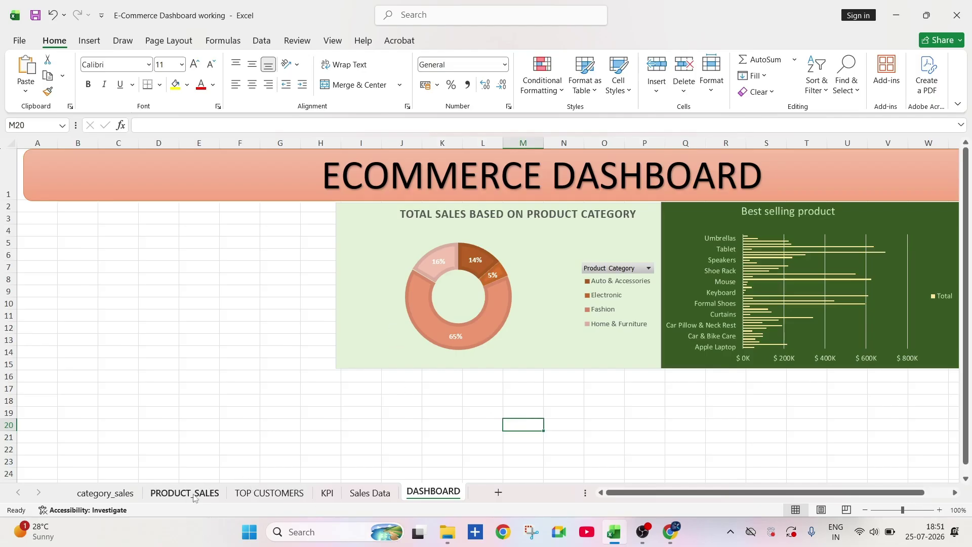
Step: Copy the TOP 10 CUSTOMERS column chart from the TOP CUSTOMERS sheet onto the DASHBOARD sheet
click(268, 492)
click(367, 243)
click(545, 221)
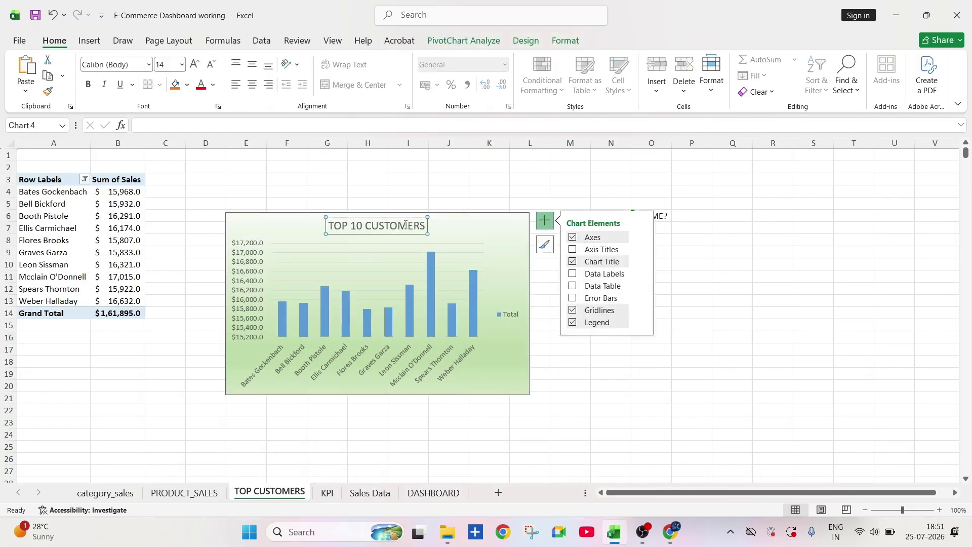
click(433, 493)
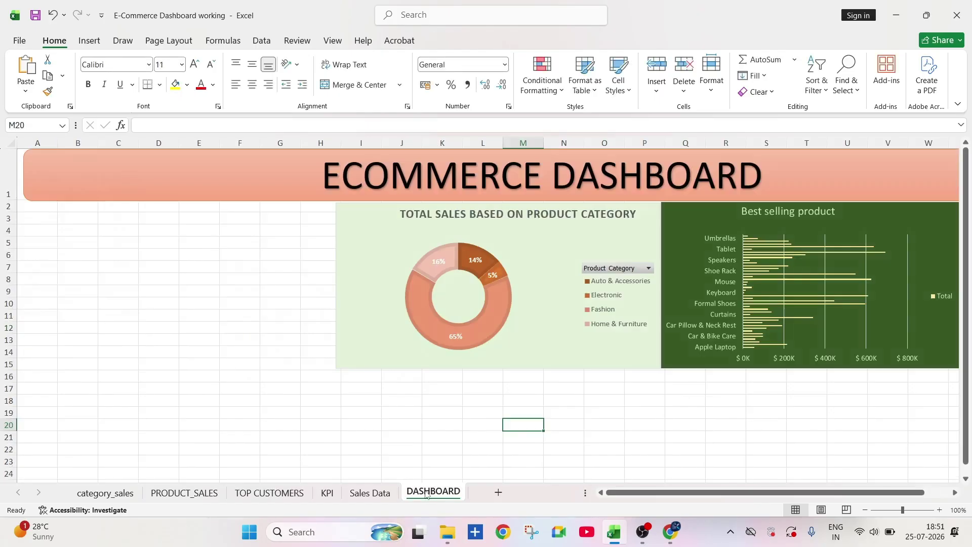
key(ctrl+v)
click(613, 431)
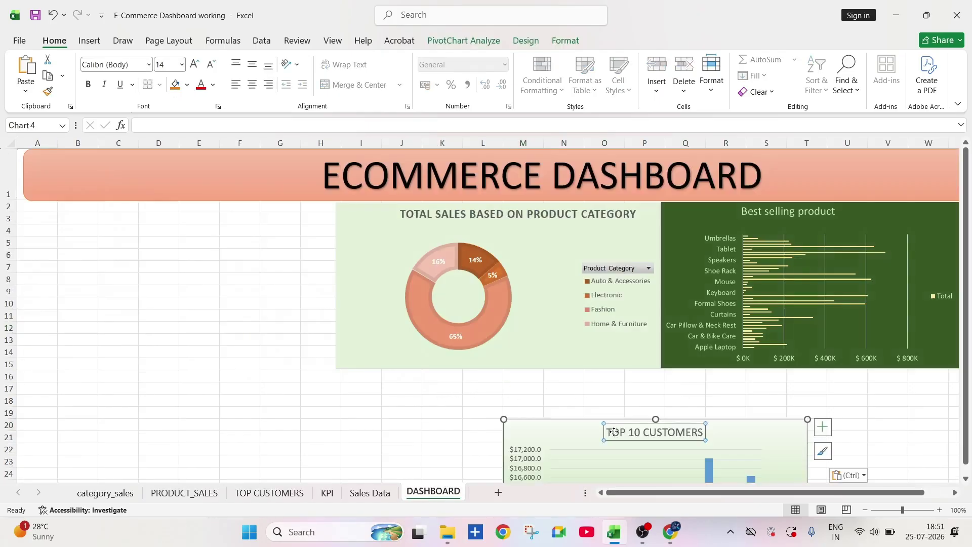
Step: Shrink the TOP 10 CUSTOMERS chart and move it into the empty area left of the doughnut chart
drag(556, 432, 110, 248)
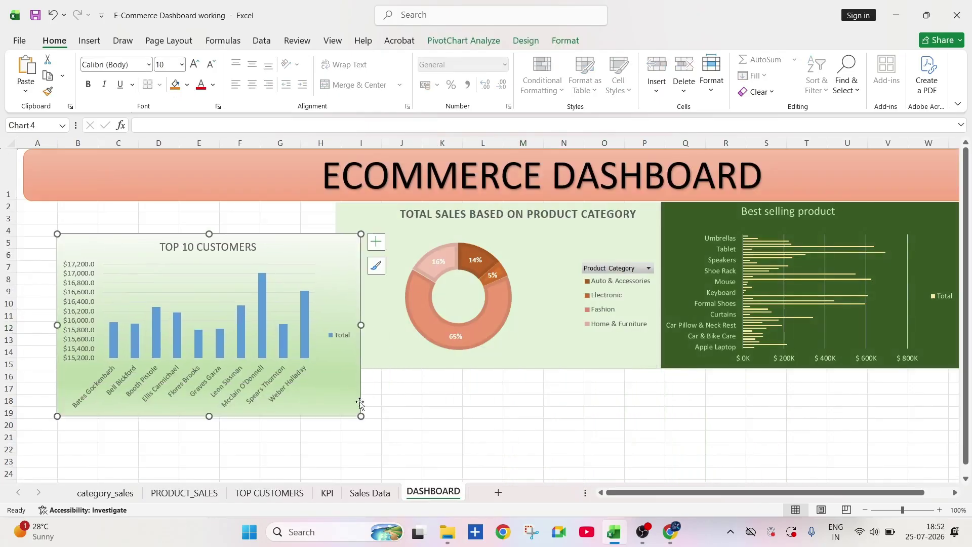
drag(364, 419, 320, 393)
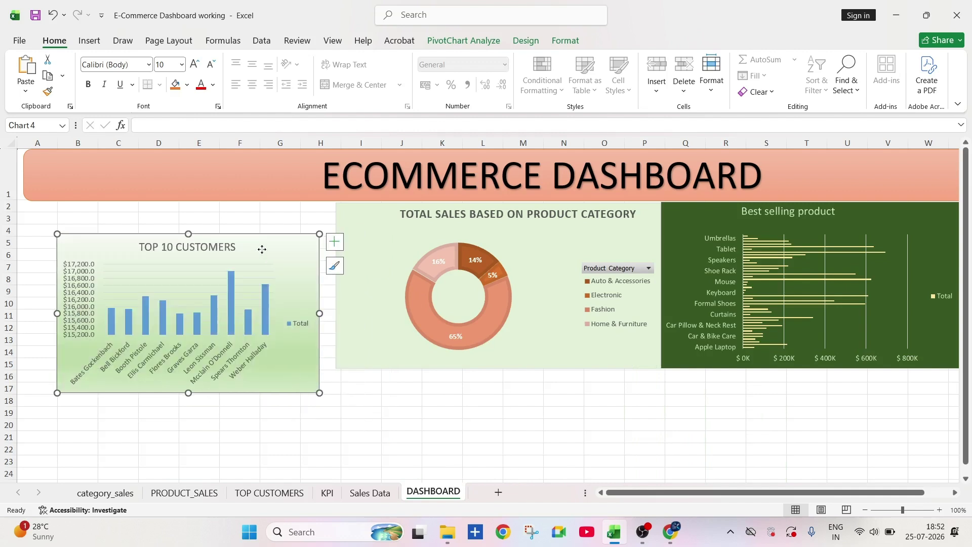
drag(262, 250, 242, 258)
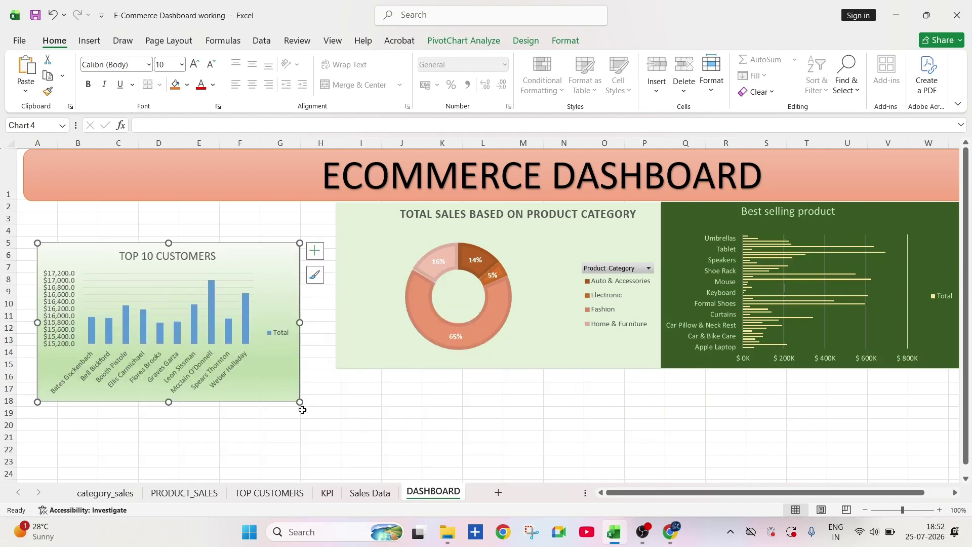
drag(300, 403, 269, 375)
click(201, 255)
drag(201, 255, 267, 281)
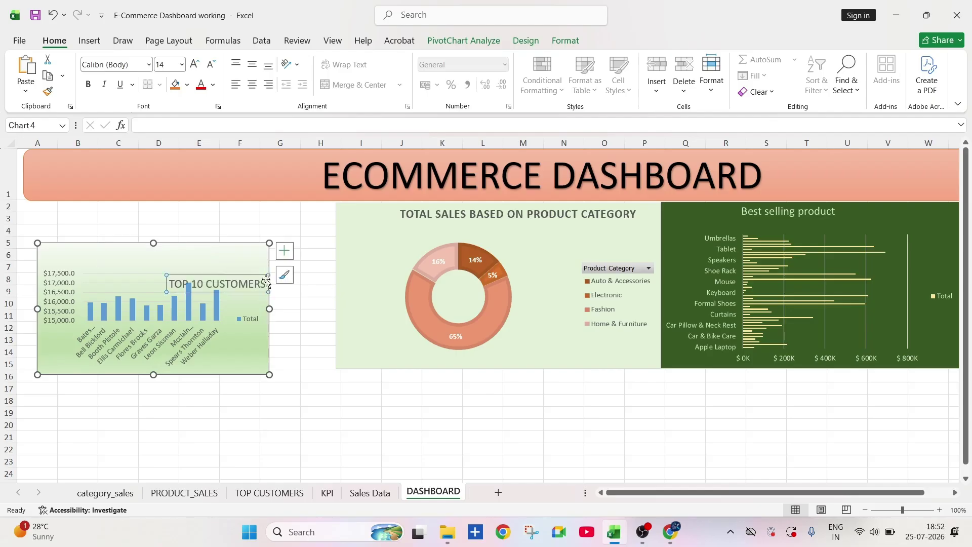
drag(244, 266, 308, 330)
Step: Shrink the doughnut chart to about column O and row 12, and place the TOP 10 CUSTOMERS chart directly beneath it
click(646, 335)
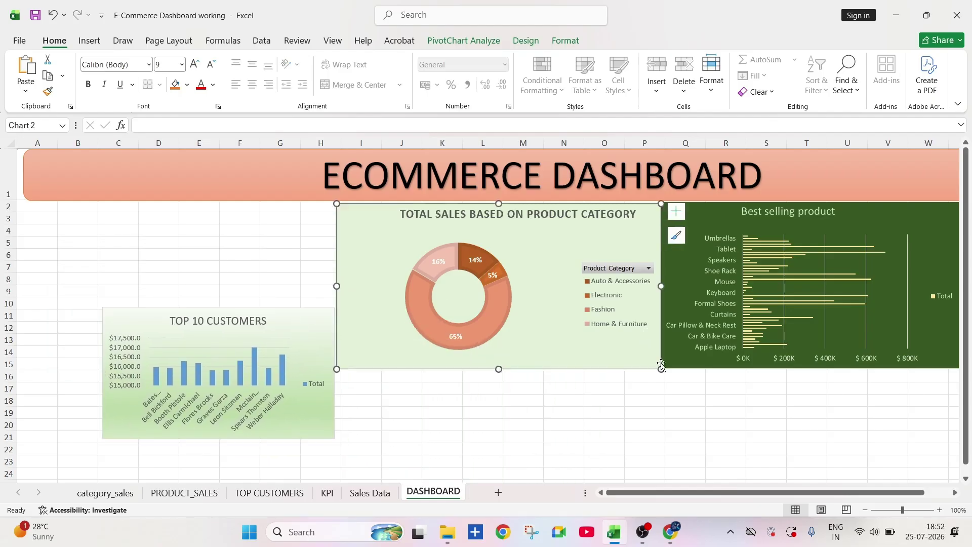
drag(662, 369, 622, 339)
mouse_move(304, 314)
mouse_down()
mouse_move(587, 370)
mouse_move(543, 345)
mouse_up()
Step: Reduce the Best selling product chart so it starts at about column Q and ends at about row 13
click(805, 318)
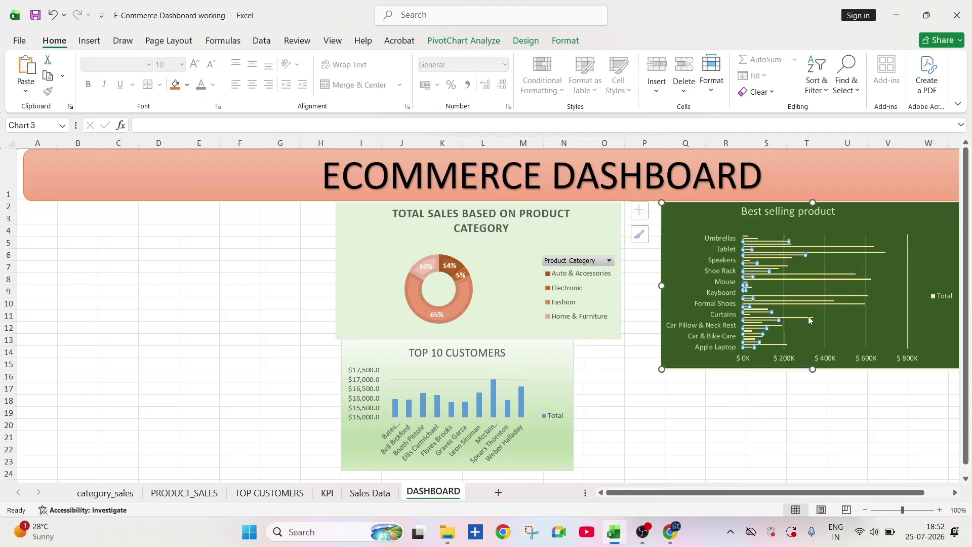
click(945, 350)
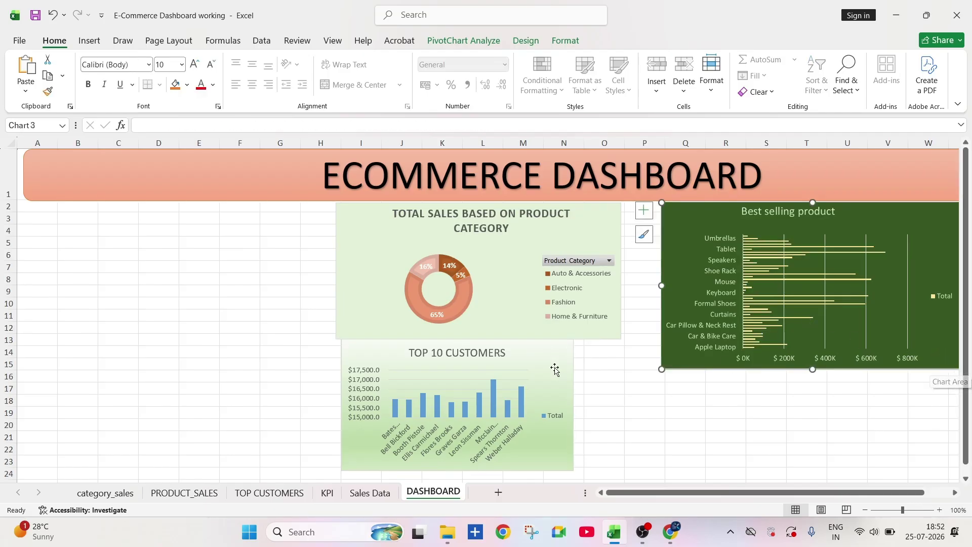
drag(661, 369, 687, 347)
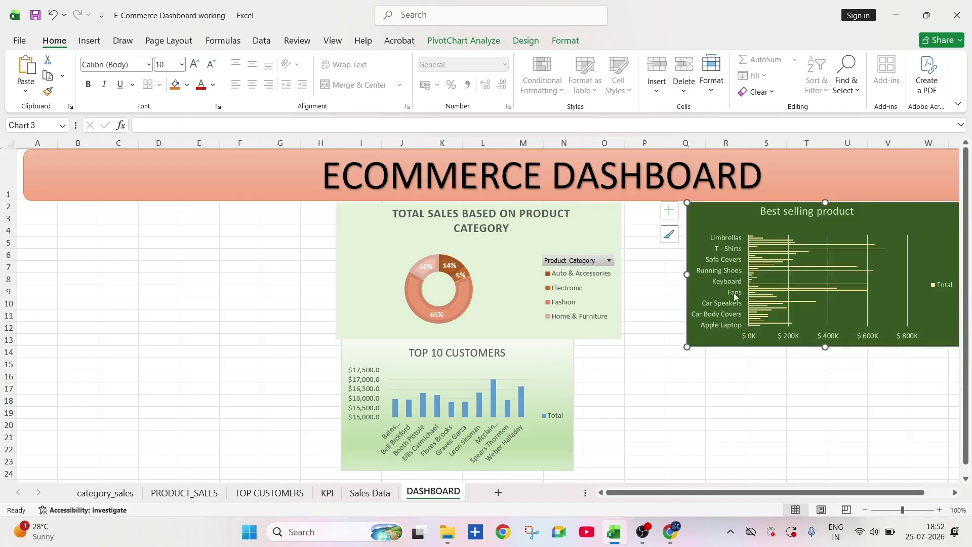
Step: Widen the TOP 10 CUSTOMERS chart to the doughnut chart's right edge and shorten it from below
click(639, 429)
click(575, 395)
drag(574, 406, 620, 405)
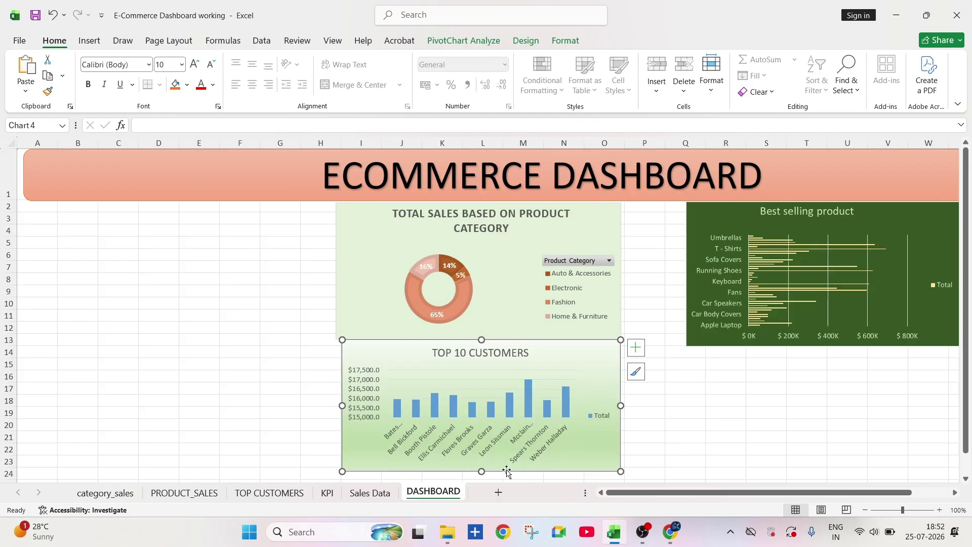
drag(481, 472, 484, 419)
Step: Create a PivotTable from the Sales Data table on a new worksheet
click(370, 492)
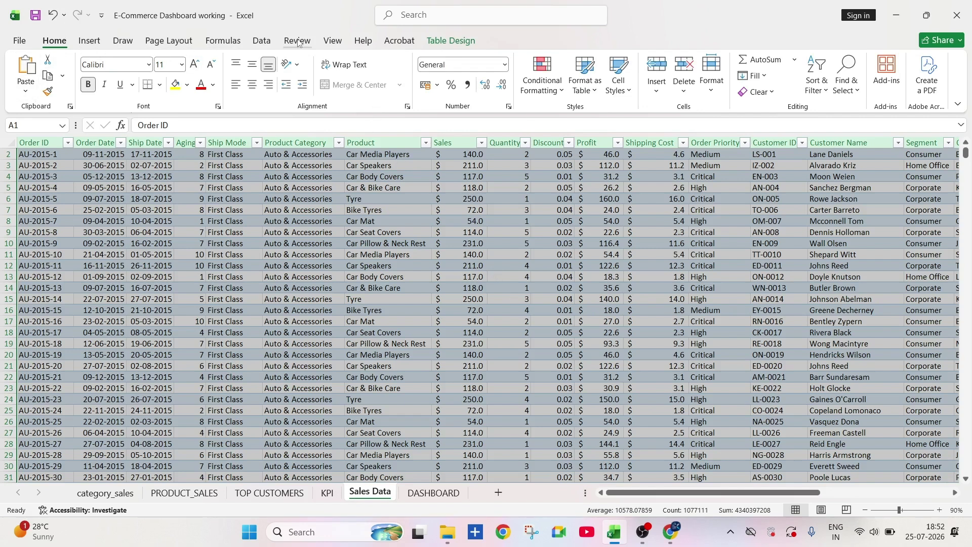
click(89, 40)
click(31, 76)
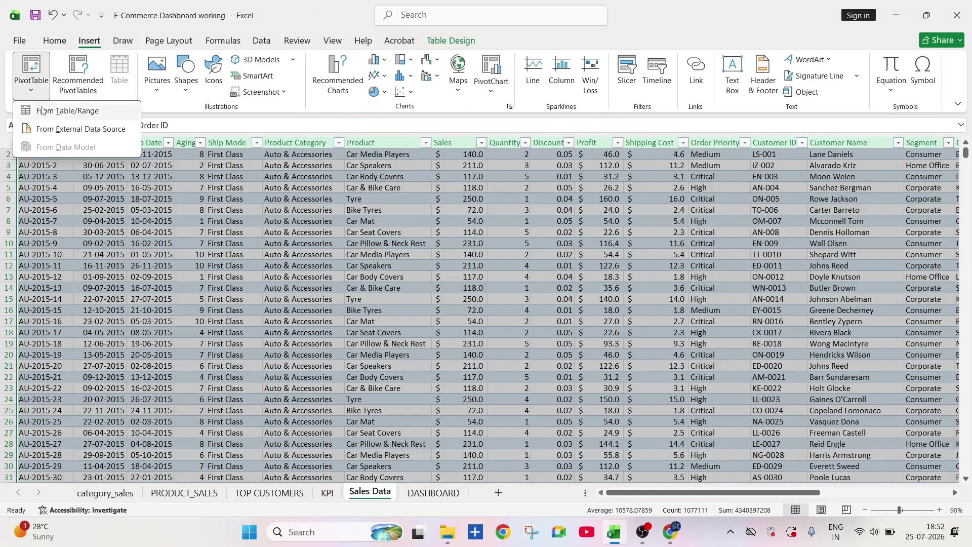
click(45, 108)
click(313, 337)
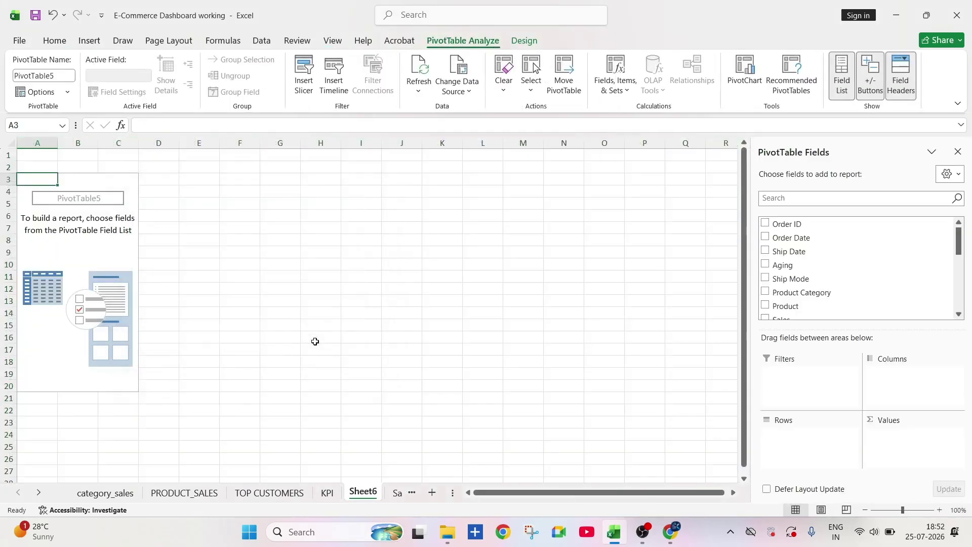
Step: Rename the new PivotTable sheet to MONTHLY SALES TREND
right_click(374, 491)
click(420, 347)
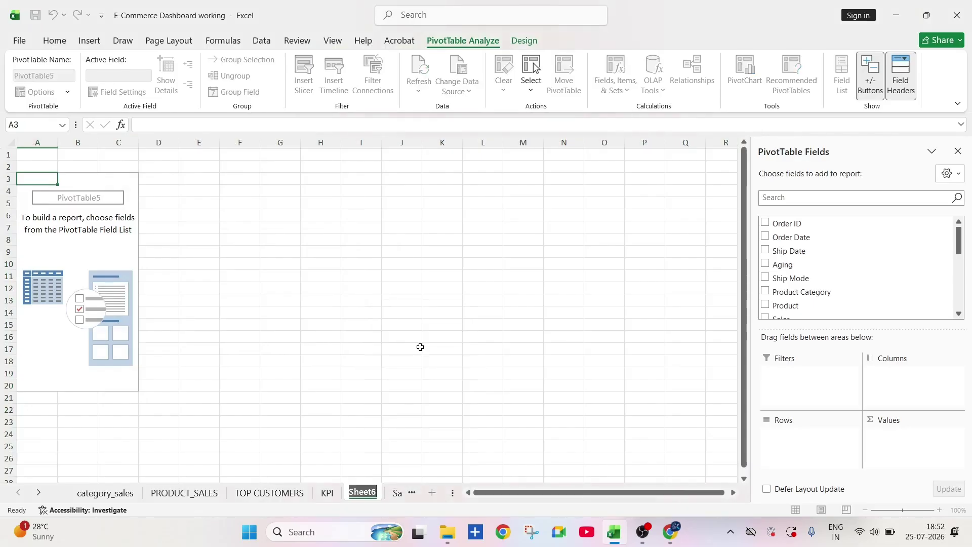
text(MONTHLY SAL)
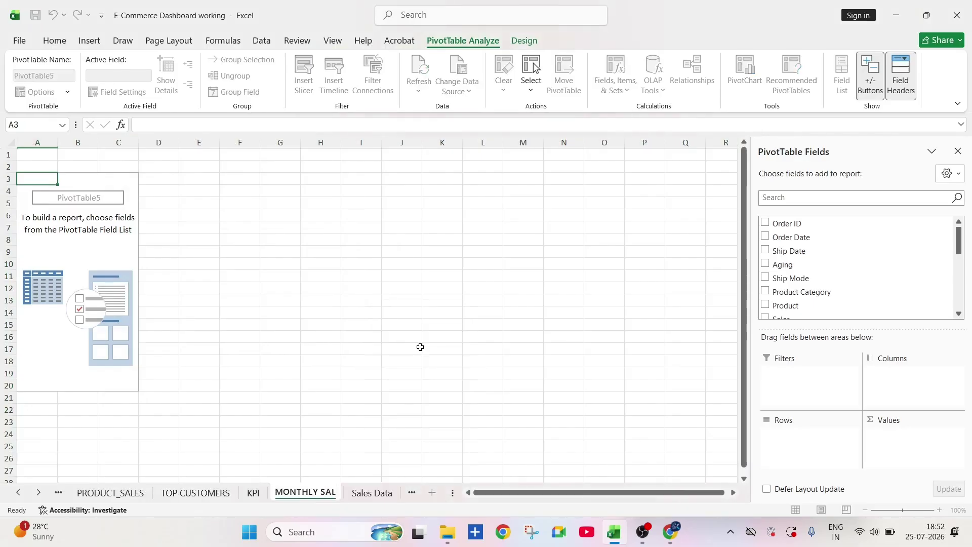
text(ES TREND)
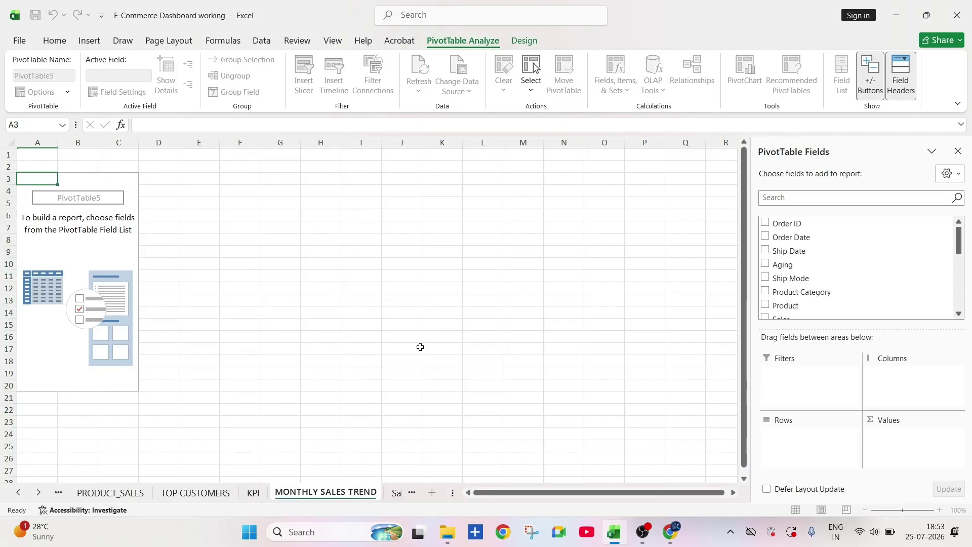
key(Return)
Step: Build the monthly sales PivotTable with Months as rows and the sum of Sales as values
scroll(805, 276, down, 2)
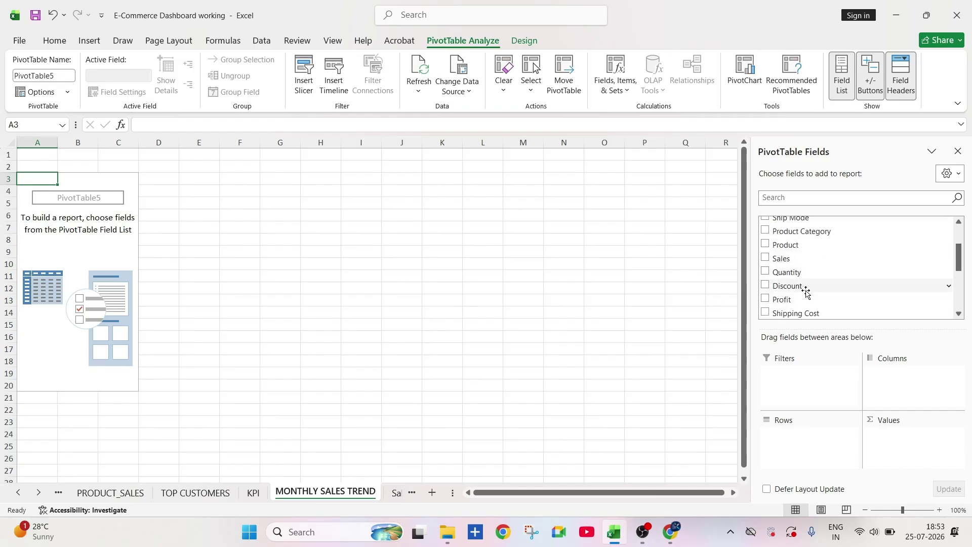
scroll(806, 292, down, 1)
scroll(806, 292, down, 1)
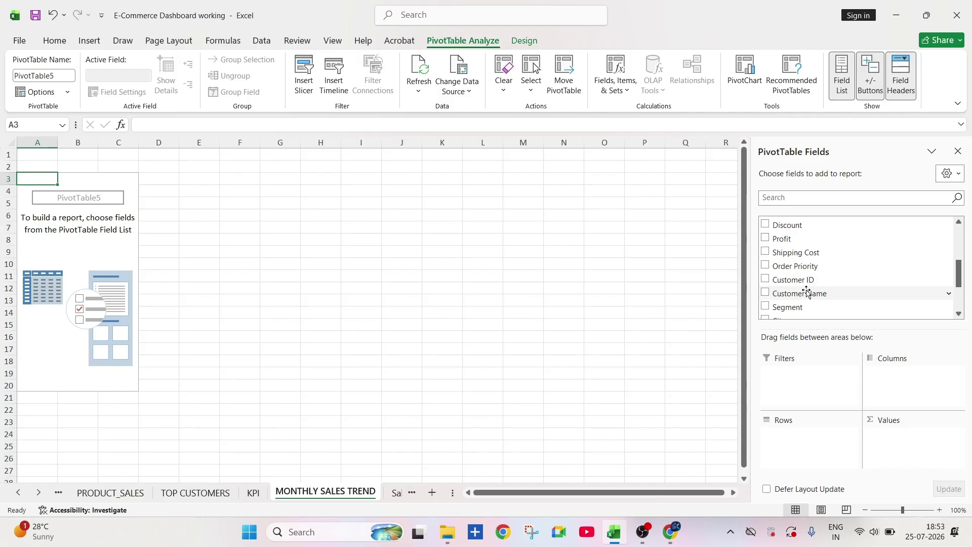
scroll(803, 292, down, 3)
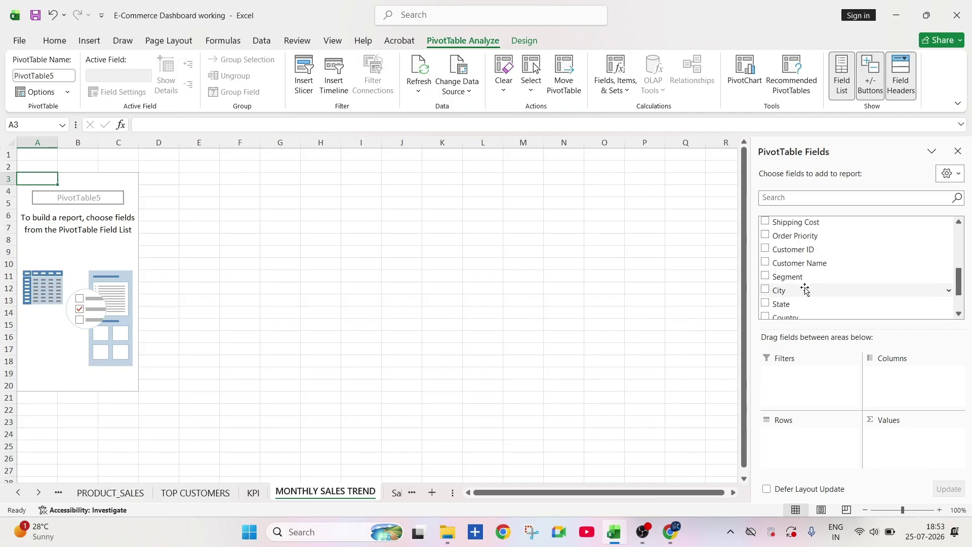
drag(808, 298, 805, 434)
scroll(849, 256, up, 7)
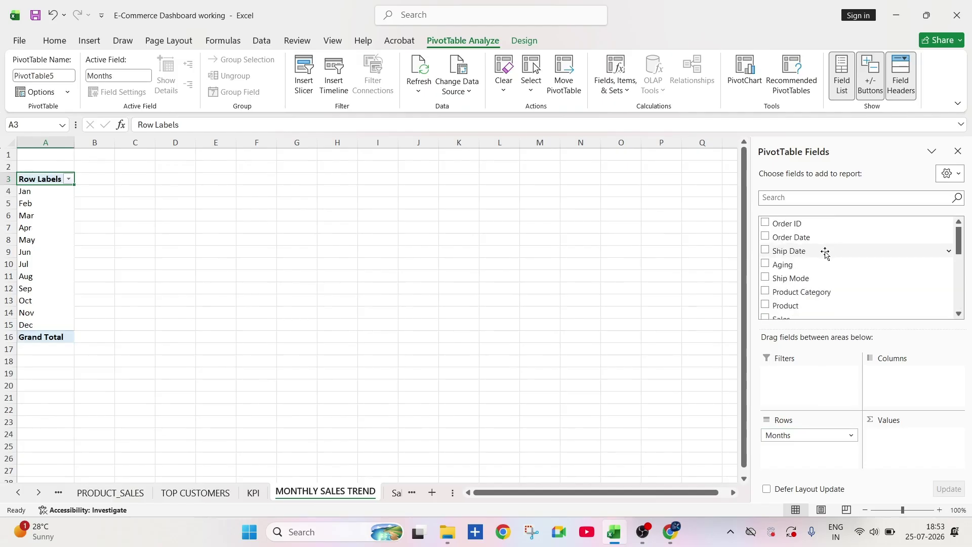
scroll(818, 294, down, 2)
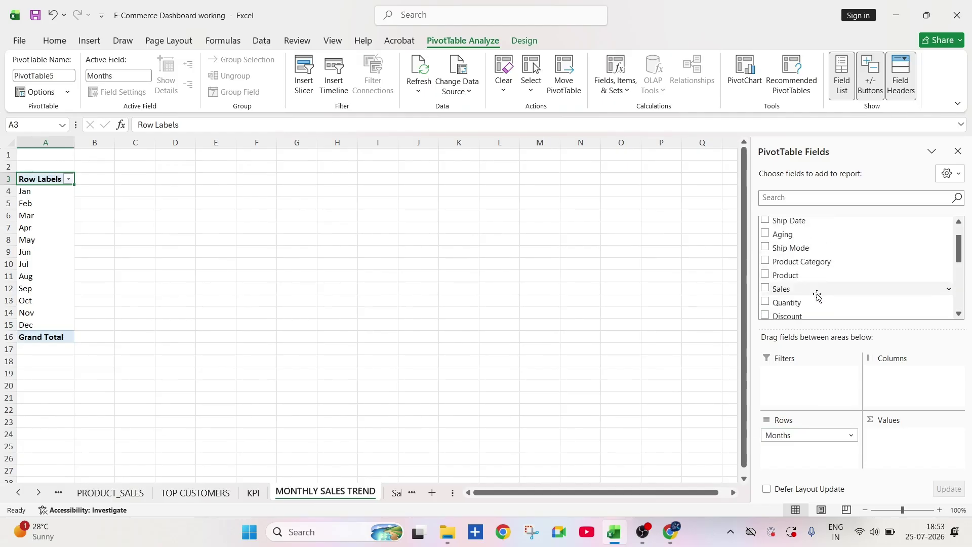
drag(815, 288, 906, 446)
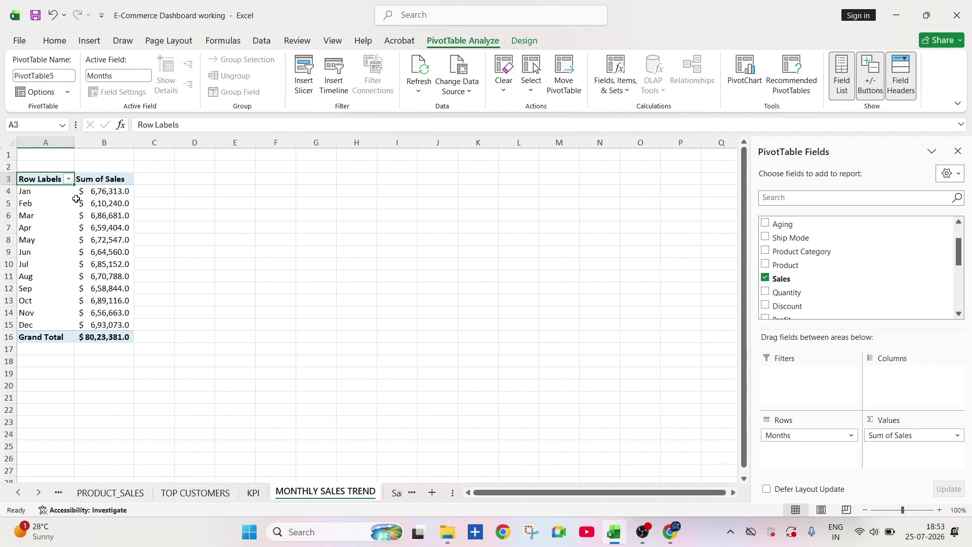
Step: Insert a 2-D clustered column PivotChart from the monthly sales PivotTable
click(90, 41)
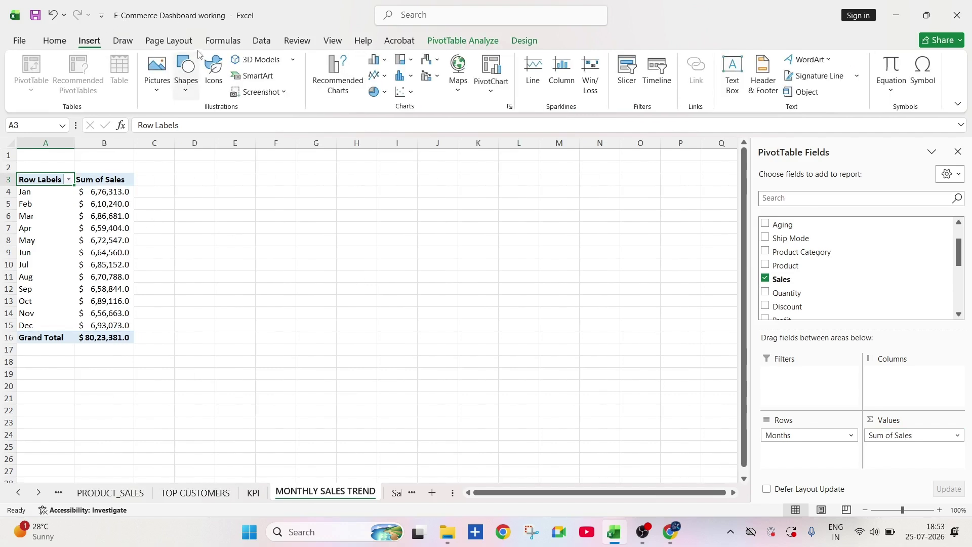
click(384, 60)
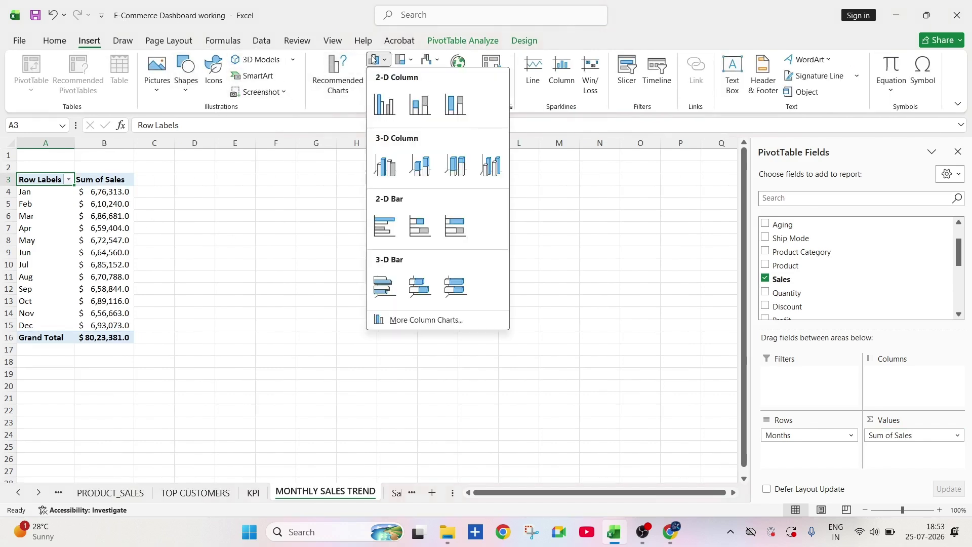
click(383, 104)
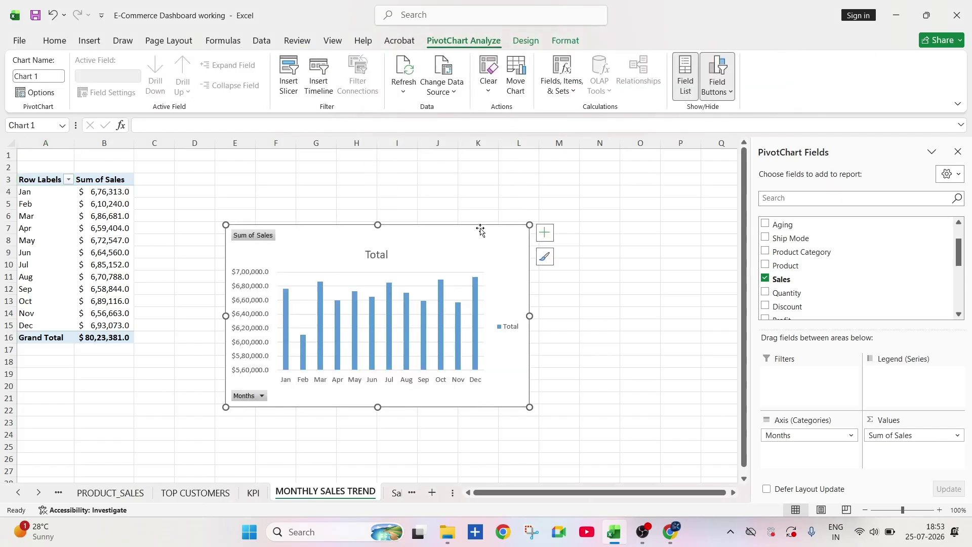
click(544, 232)
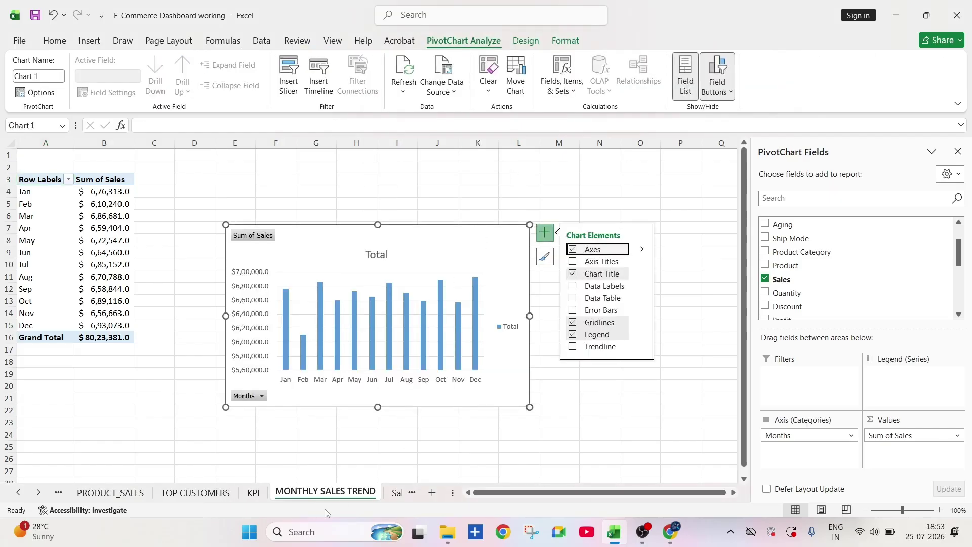
Step: Paste the monthly sales column chart onto the DASHBOARD sheet, place it just below the Best selling product chart, and close the field list
click(397, 497)
click(398, 496)
click(684, 339)
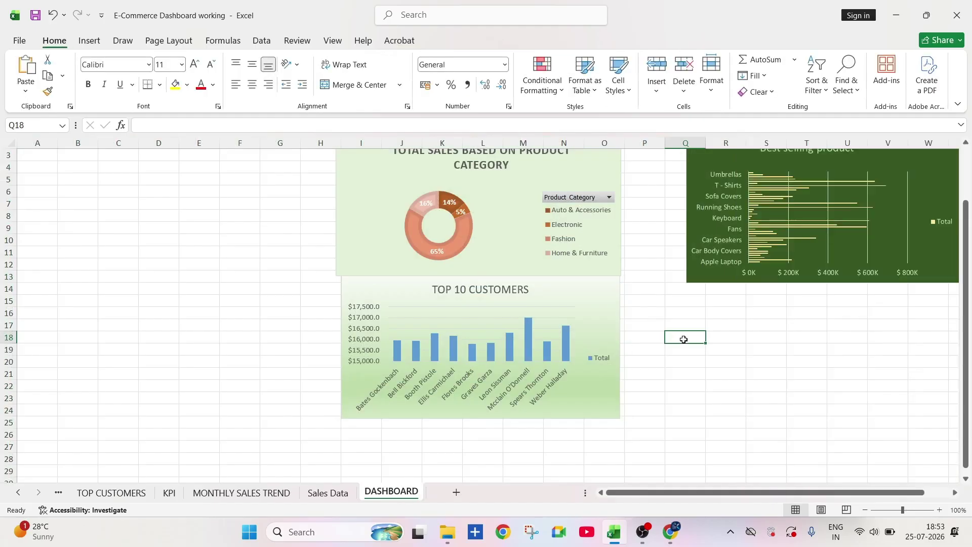
key(ctrl+v)
drag(664, 330, 647, 305)
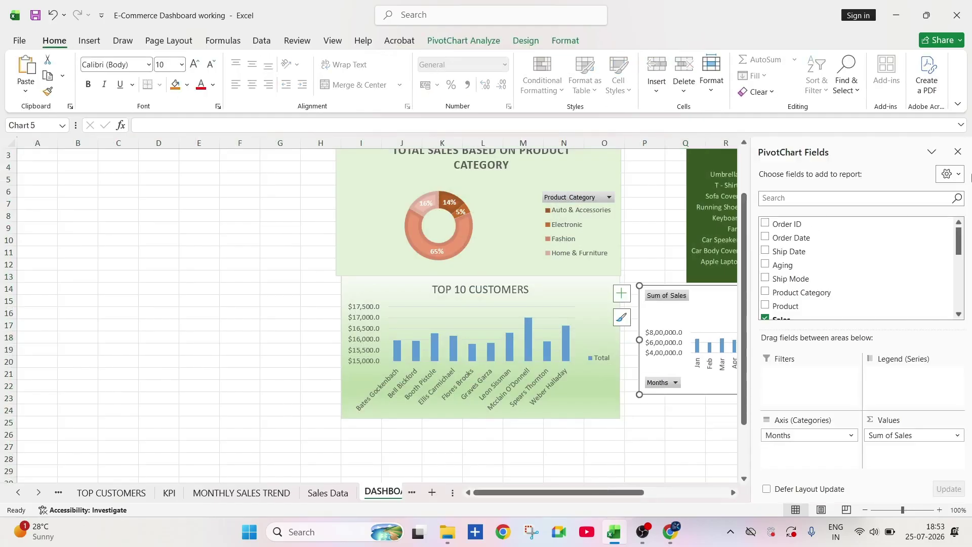
click(959, 153)
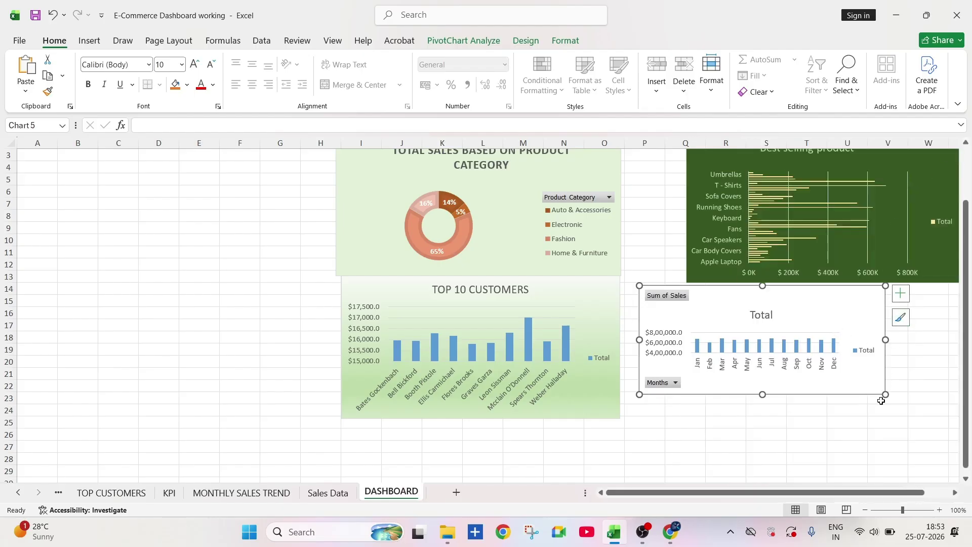
Step: Enlarge the monthly sales chart to meet the TOP 10 CUSTOMERS chart's side and lower edge, and extend the Best selling product chart leftward
drag(885, 396, 844, 420)
drag(790, 492, 750, 492)
drag(638, 351, 623, 351)
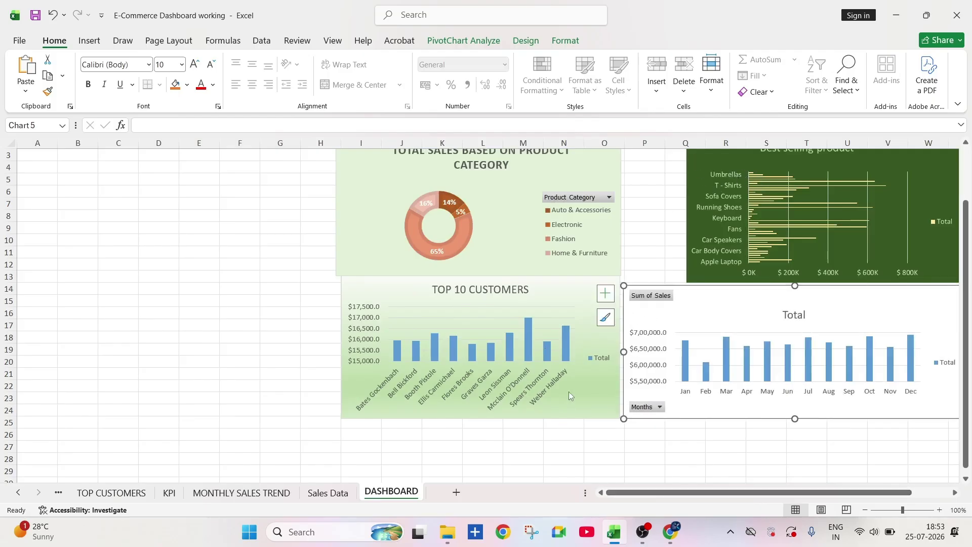
scroll(649, 221, up, 1)
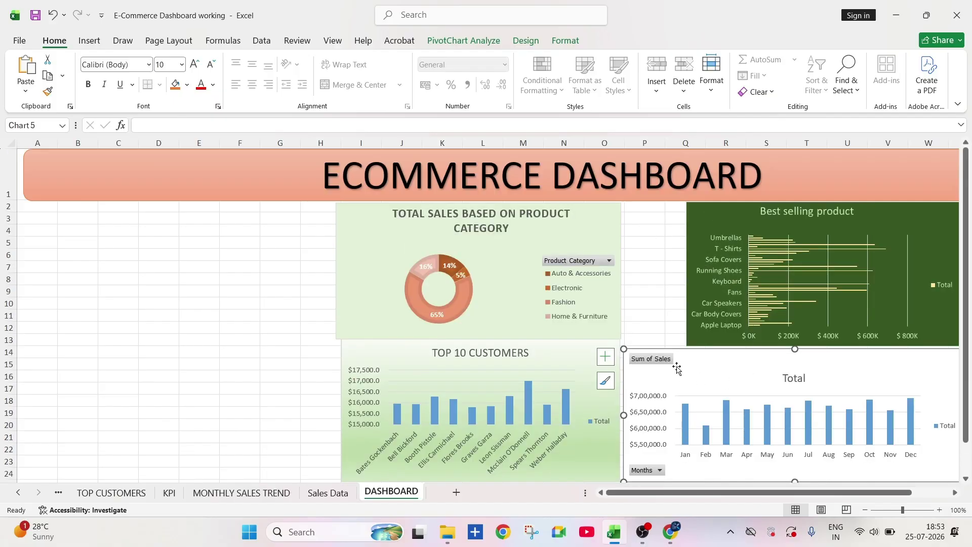
click(700, 218)
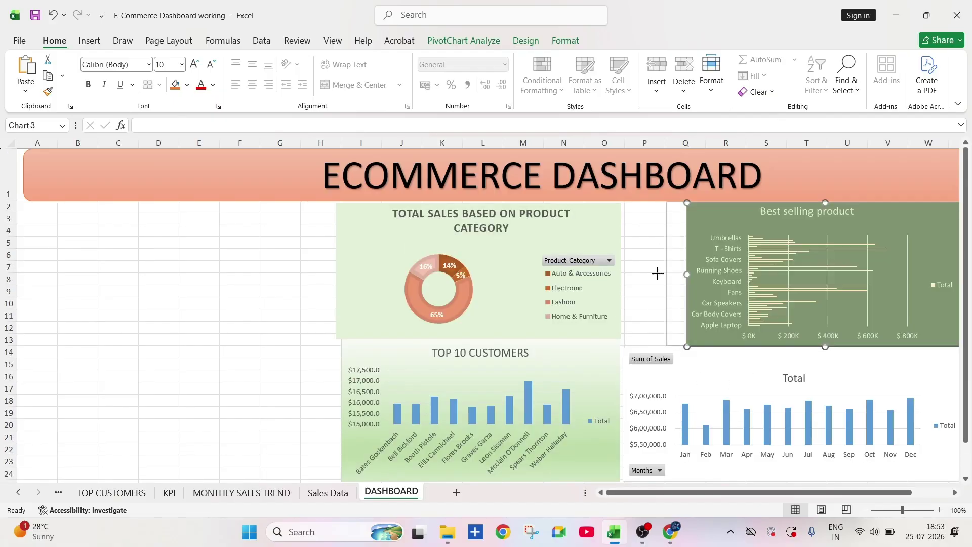
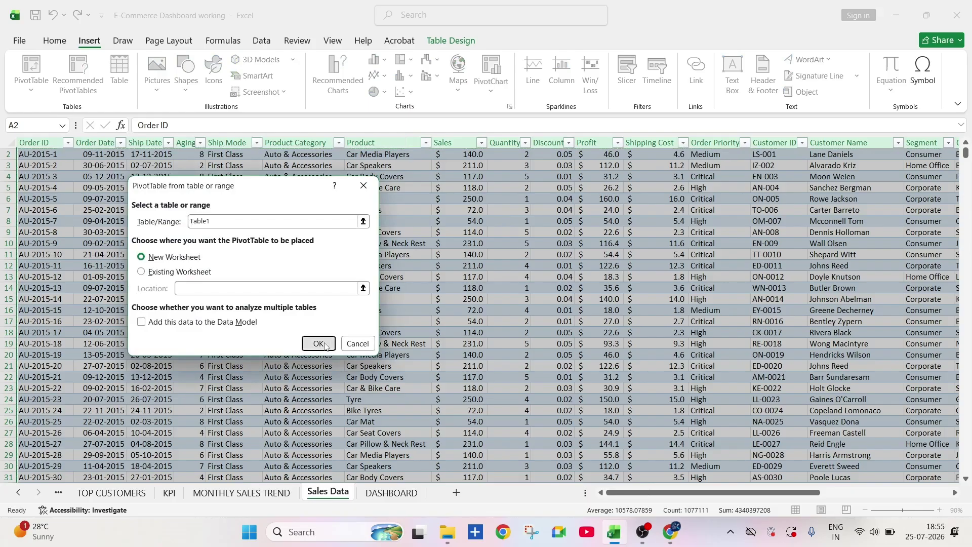
Step: Create a PivotTable on a new worksheet with Segment as rows and the sum of Sales as values
scroll(821, 296, down, 2)
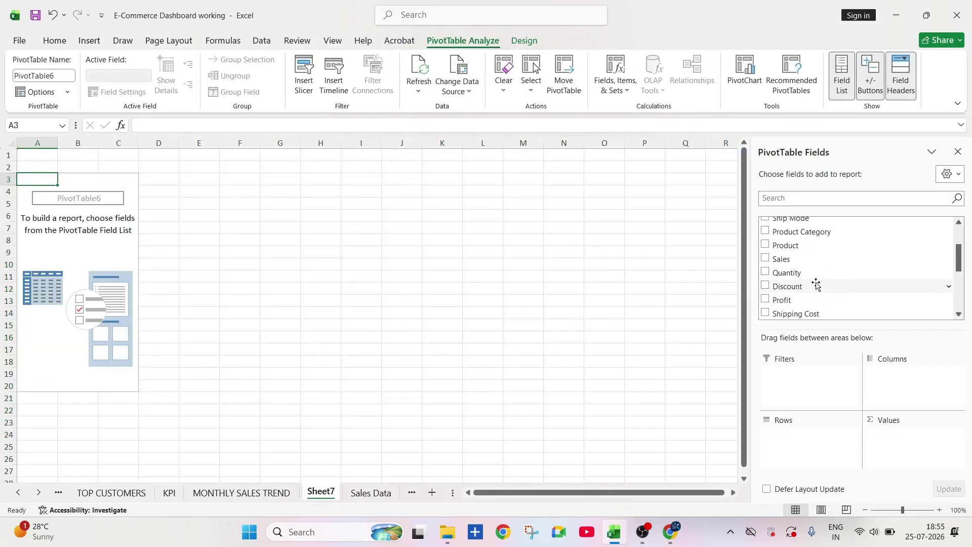
scroll(804, 266, down, 3)
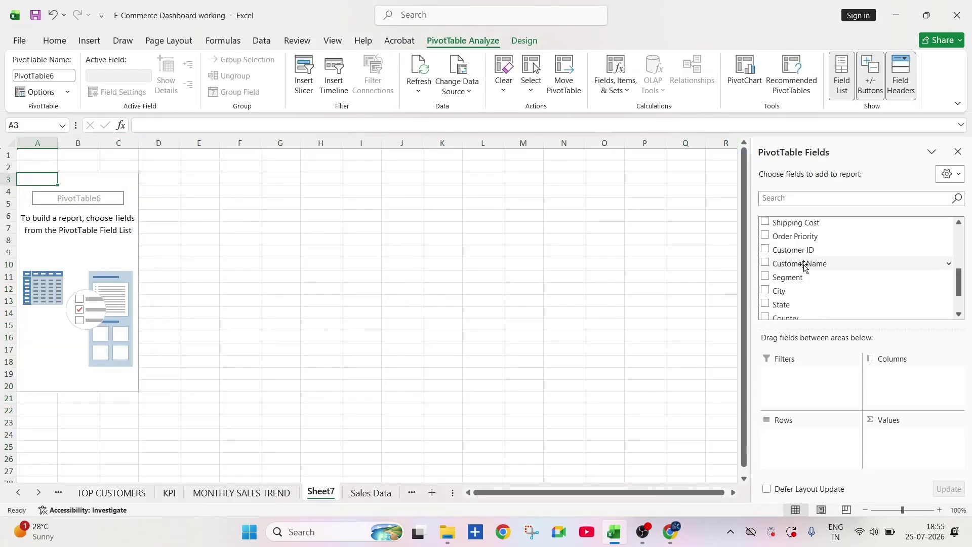
drag(800, 246, 805, 444)
scroll(838, 235, down, 3)
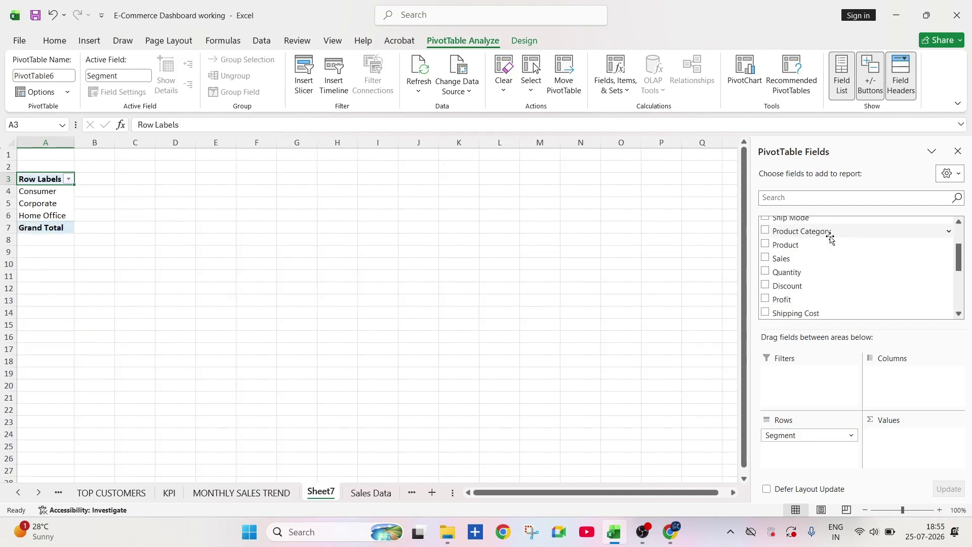
drag(801, 289, 897, 449)
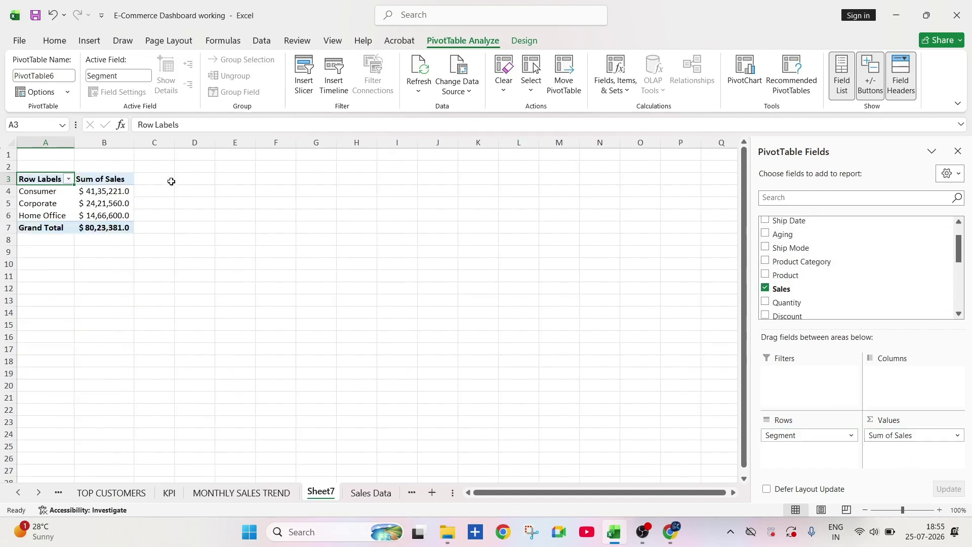
Step: Insert a 2-D pie PivotChart from the segment sales PivotTable
click(107, 191)
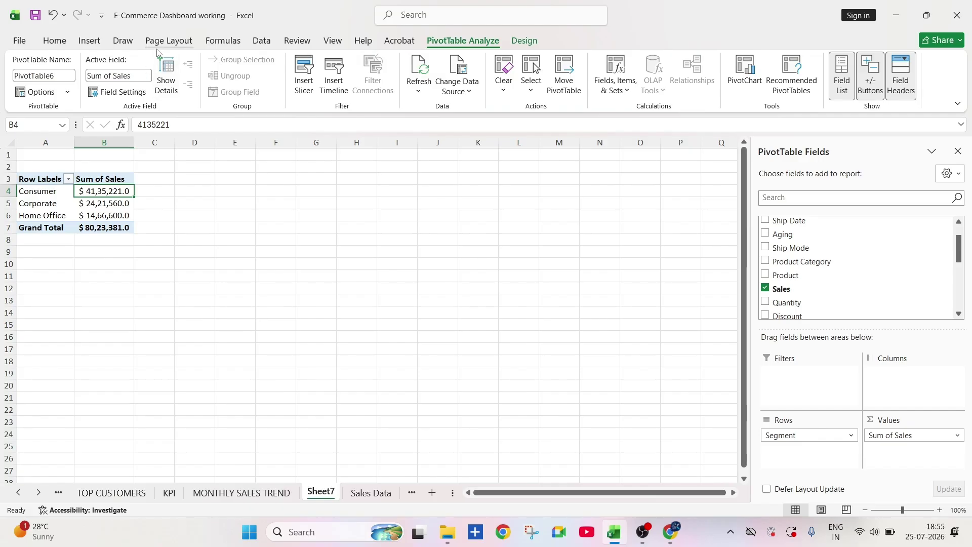
click(90, 41)
click(385, 92)
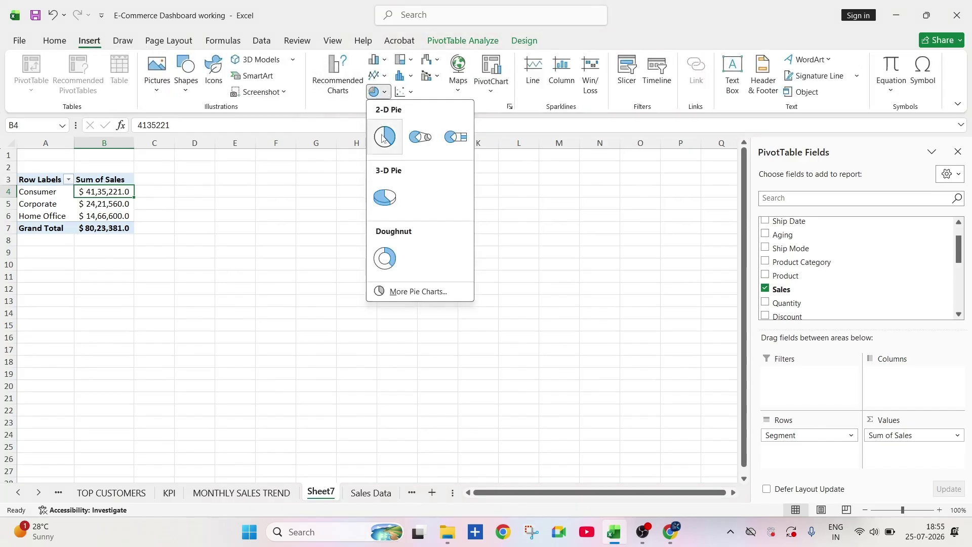
click(382, 136)
Step: Add data labels to the slices of the segment sales pie chart
click(366, 304)
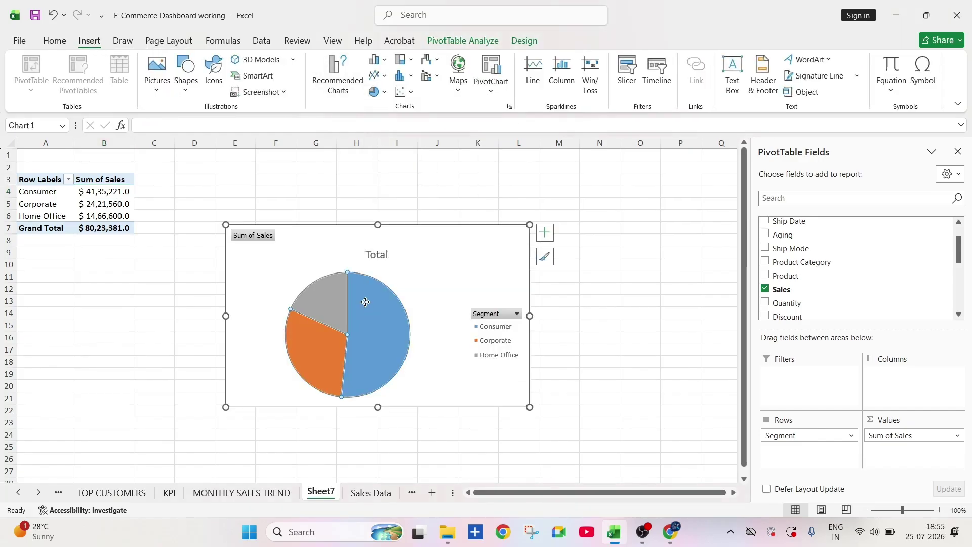
right_click(366, 304)
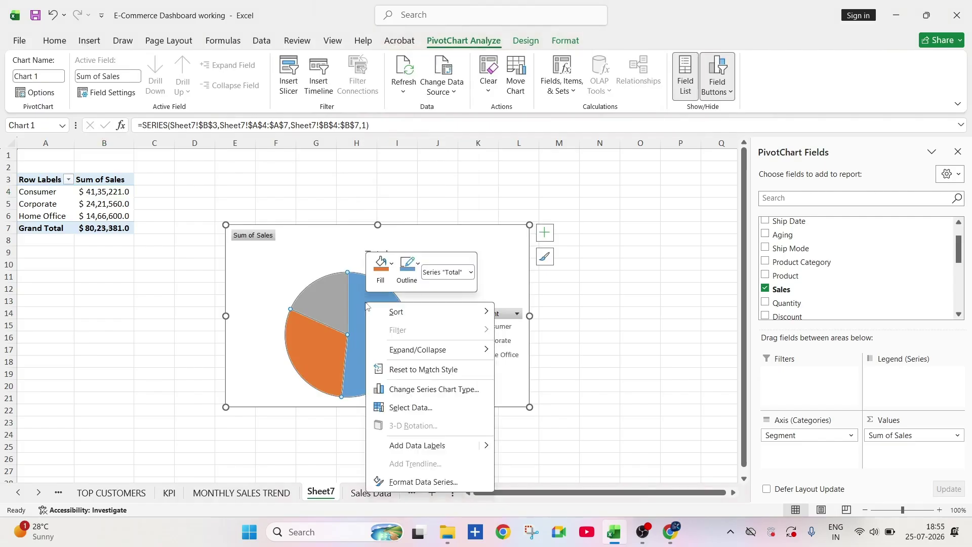
click(430, 443)
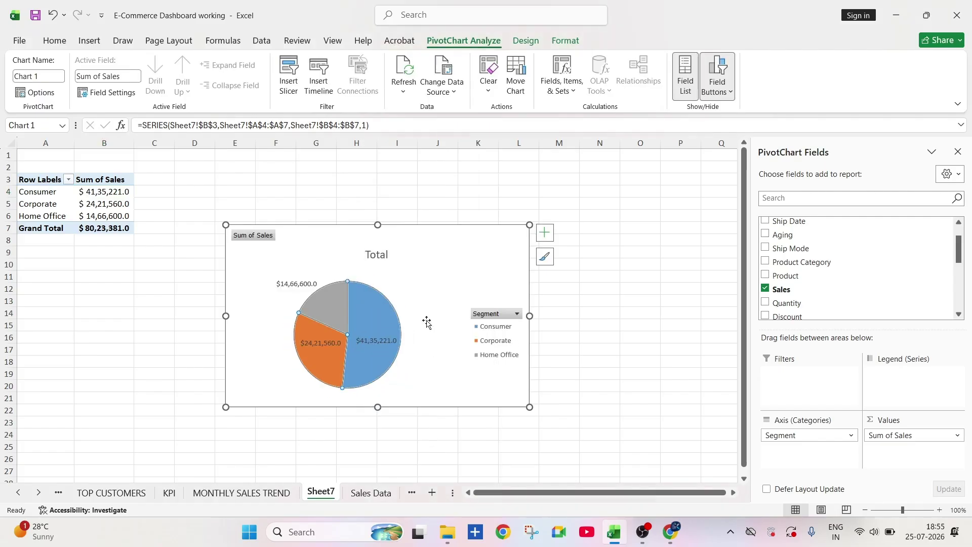
Step: Format the pie chart's data labels with the custom number format $ #,##0,"K"
click(390, 340)
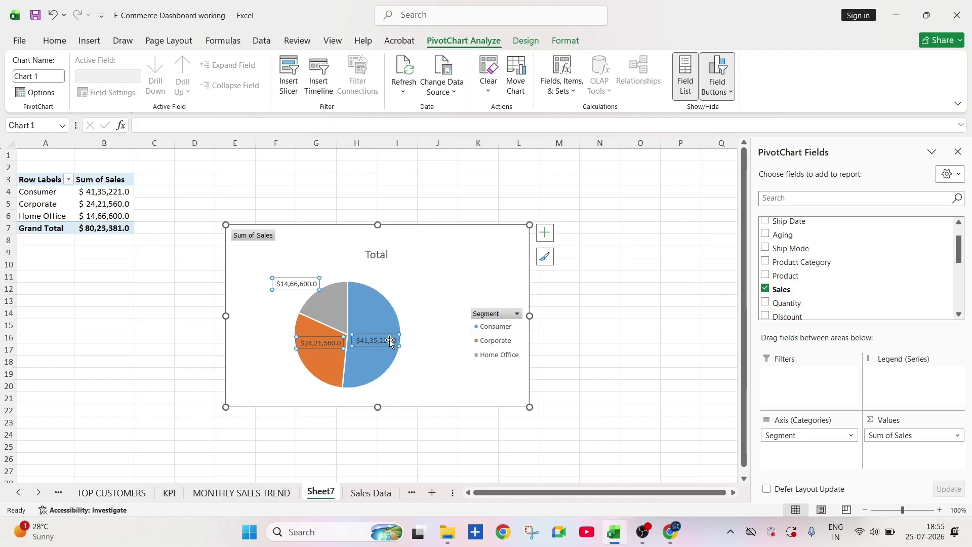
right_click(390, 341)
mouse_move(445, 484)
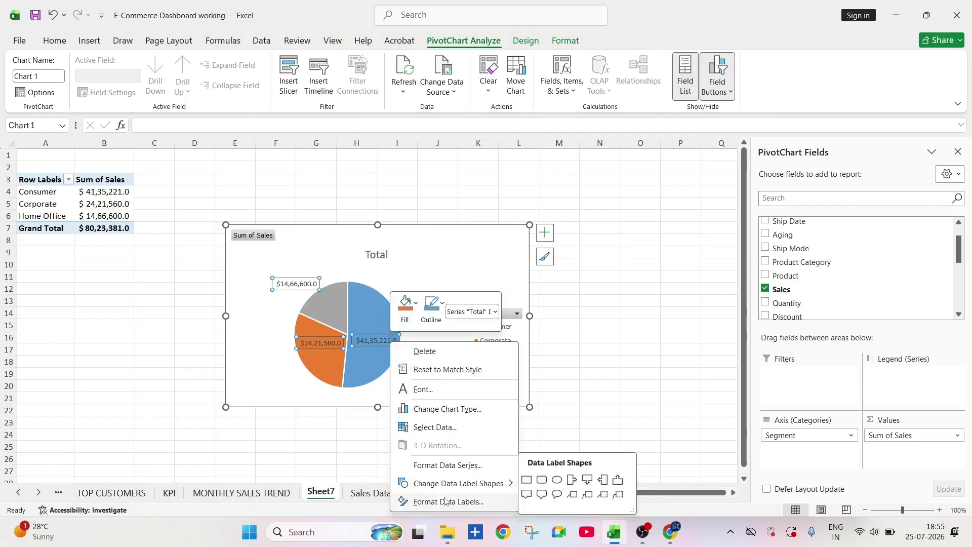
click(448, 501)
scroll(863, 369, down, 1)
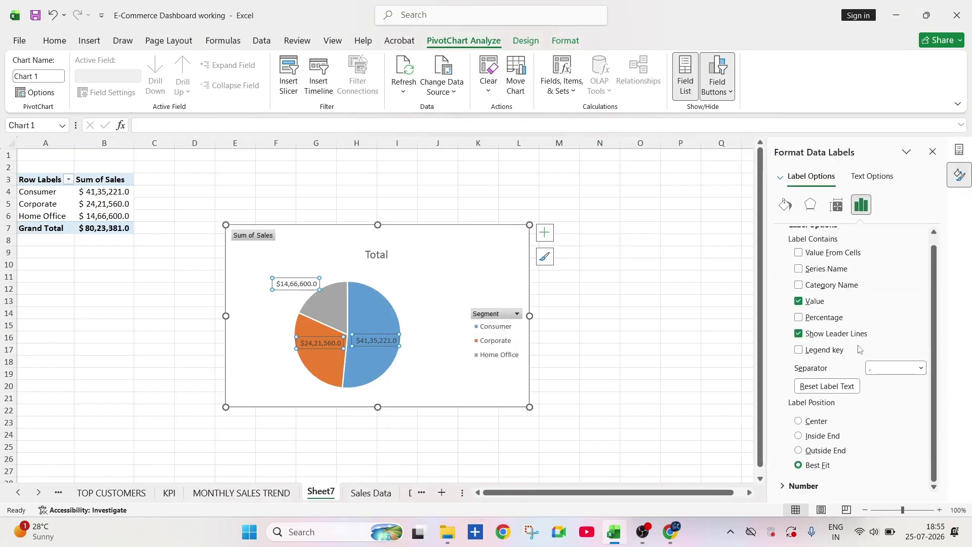
click(872, 176)
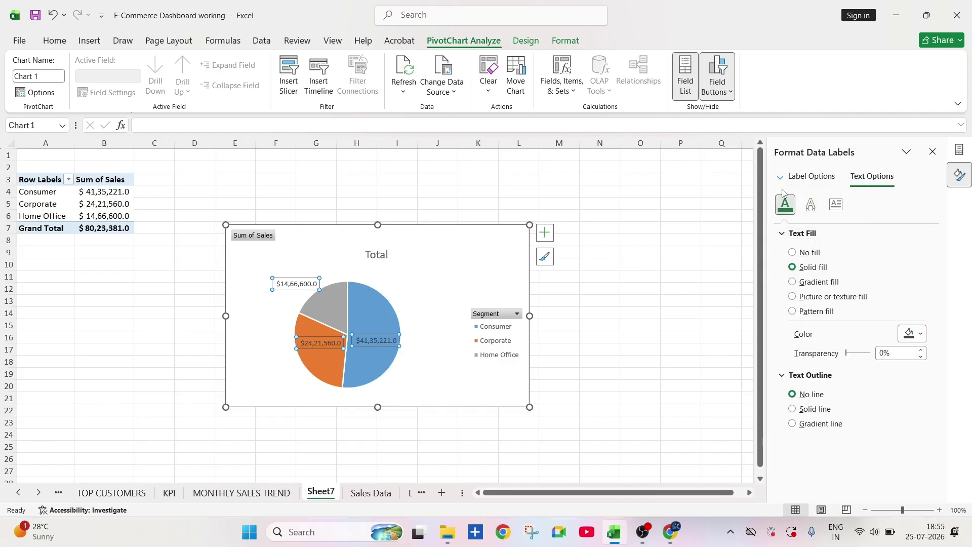
click(811, 176)
scroll(869, 426, down, 4)
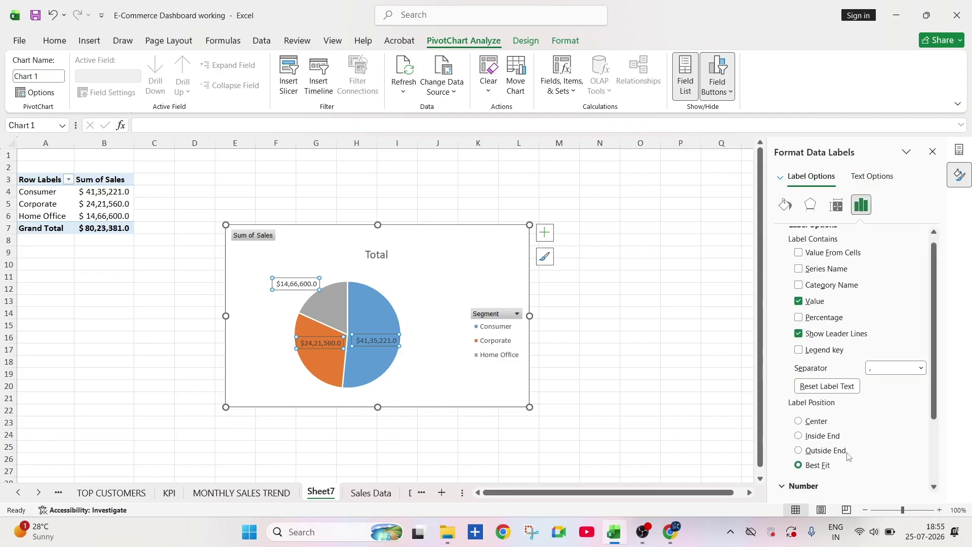
click(910, 423)
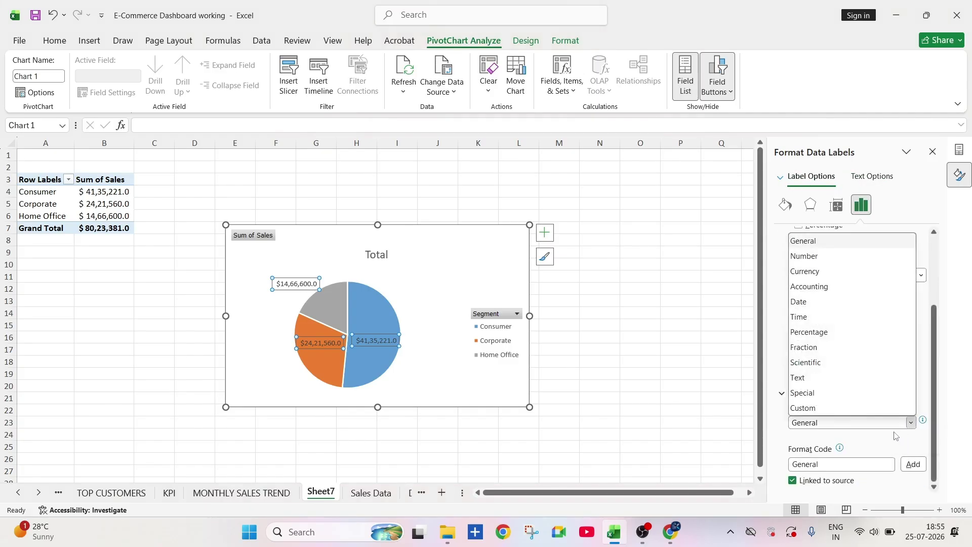
click(860, 408)
click(912, 454)
scroll(860, 451, down, 1)
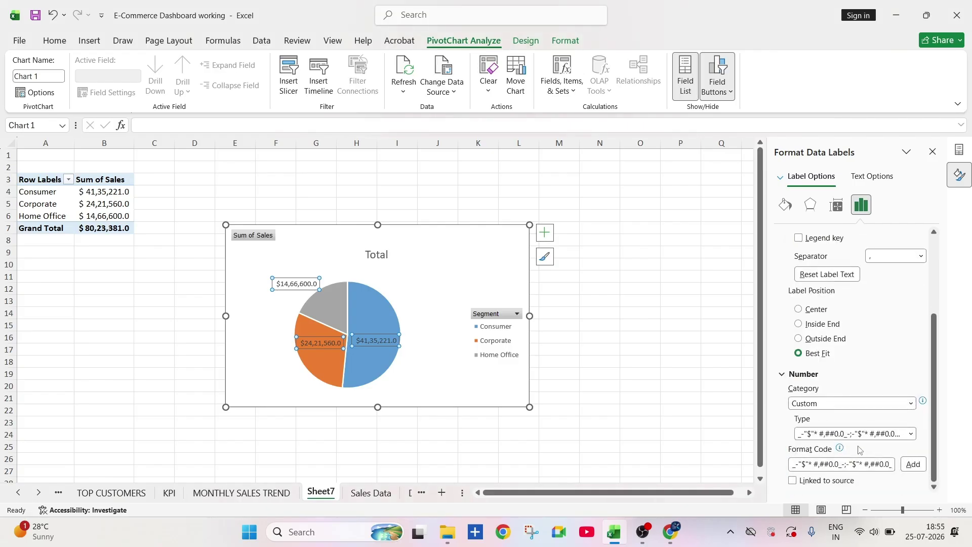
click(909, 434)
click(832, 462)
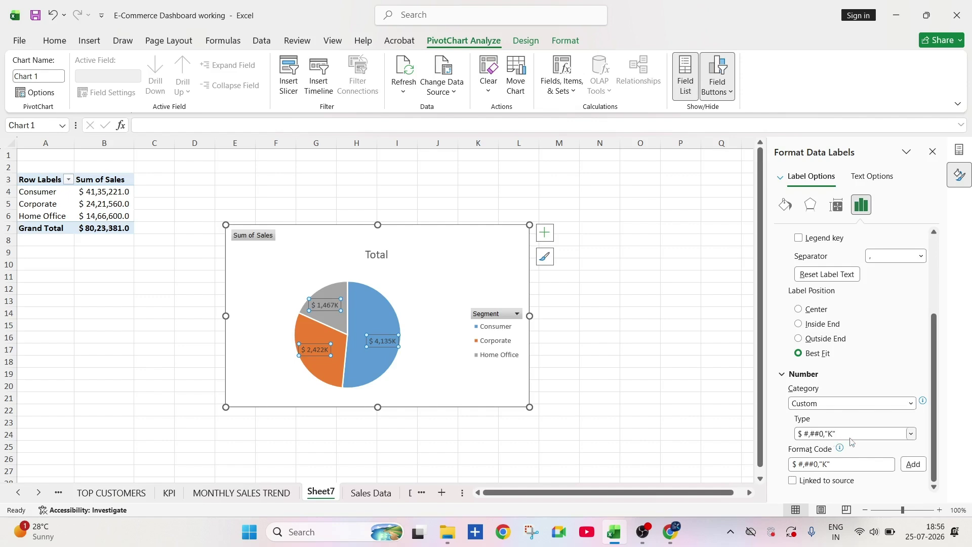
Step: Hide the value field buttons on the segment sales pie chart
click(468, 434)
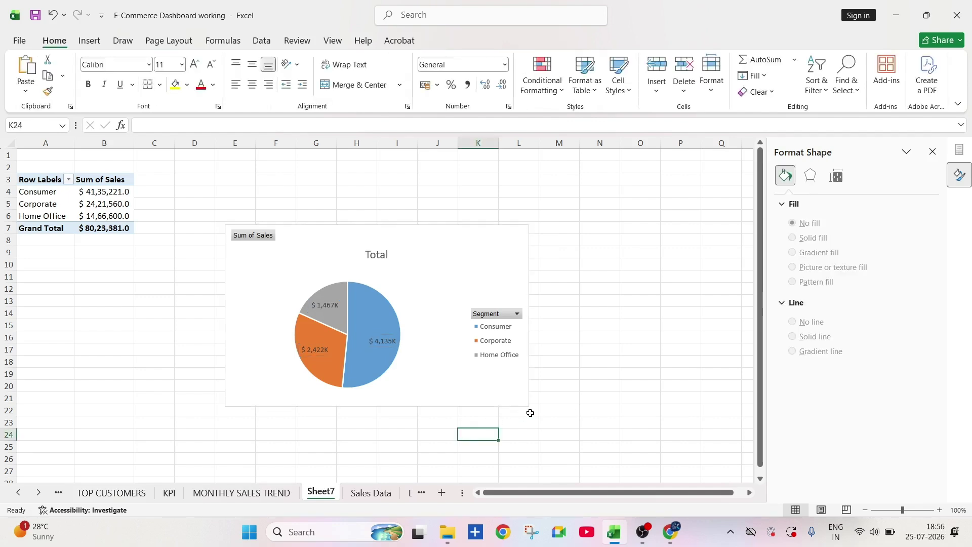
click(445, 285)
right_click(258, 235)
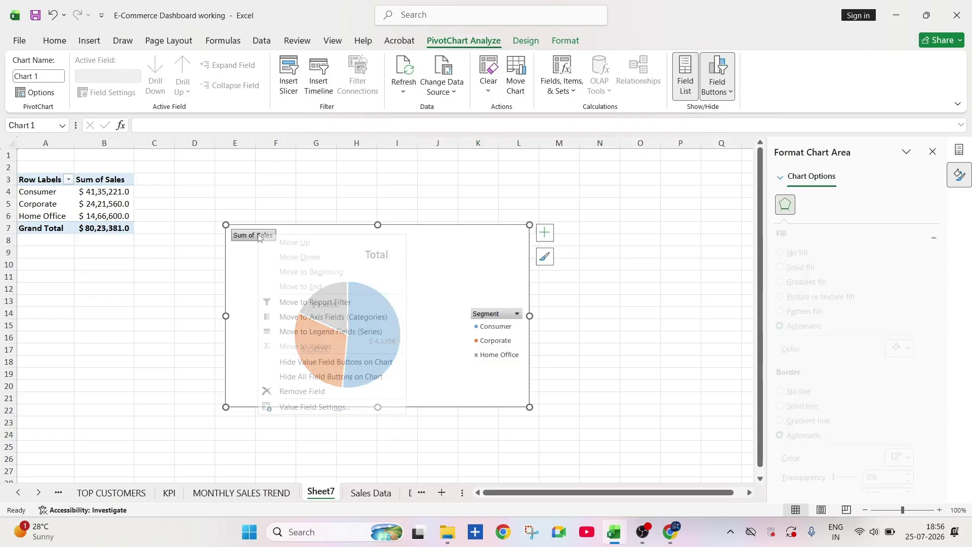
click(335, 361)
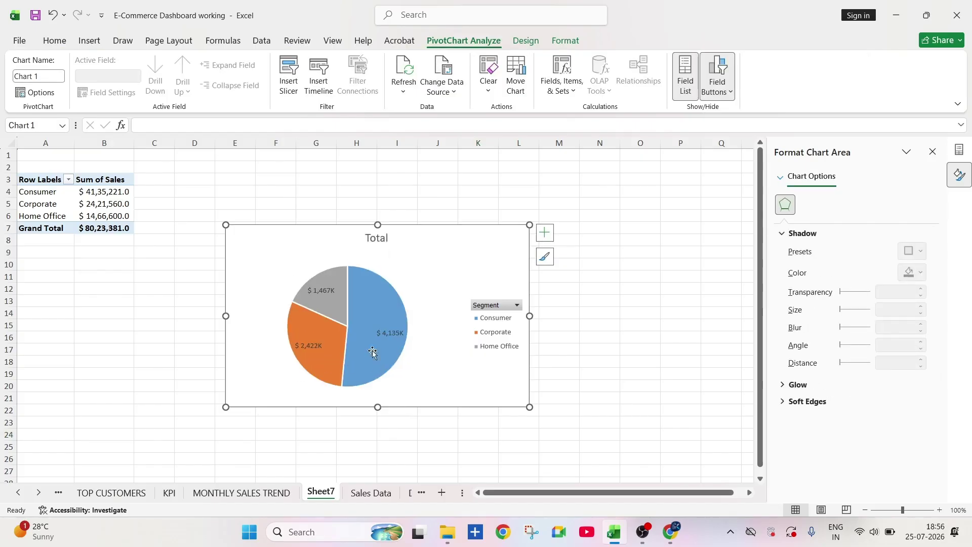
click(387, 235)
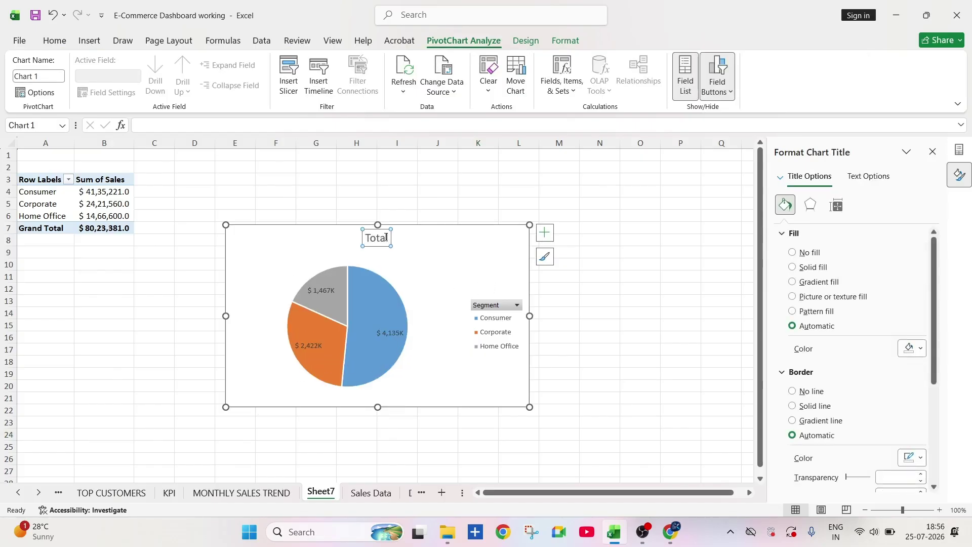
key(Delete)
key(Delete)
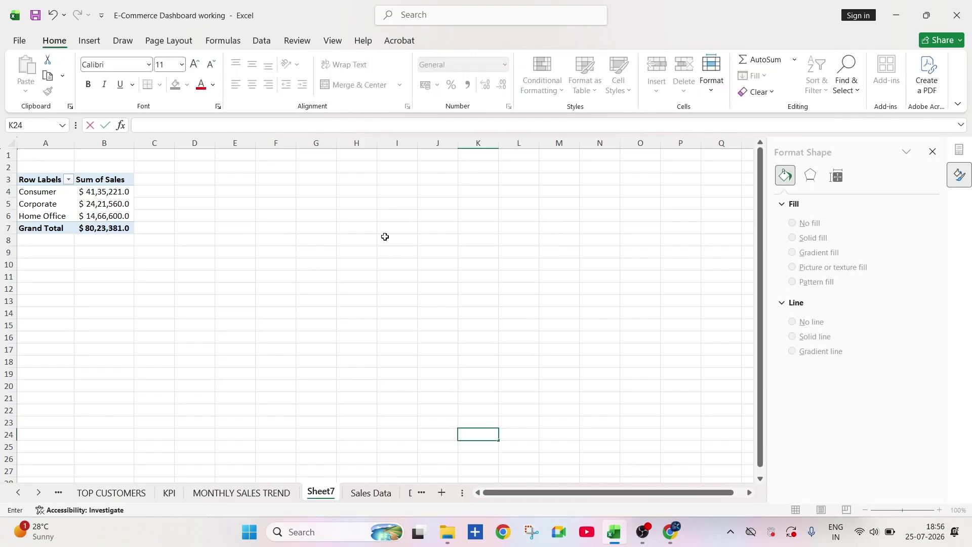
key(ctrl+z)
key(ctrl+z)
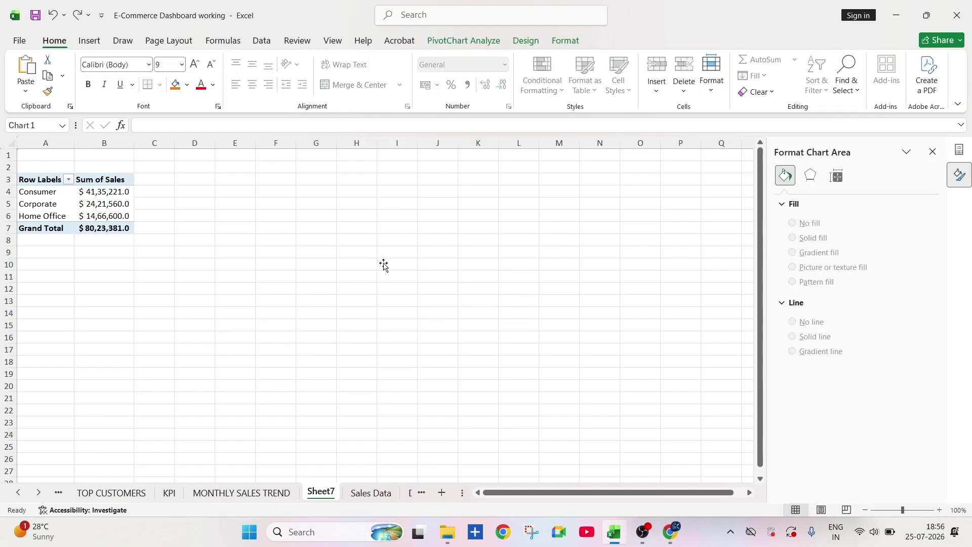
Step: Replace the pie chart's title text with "SEGMENT VS SALES"
double_click(384, 239)
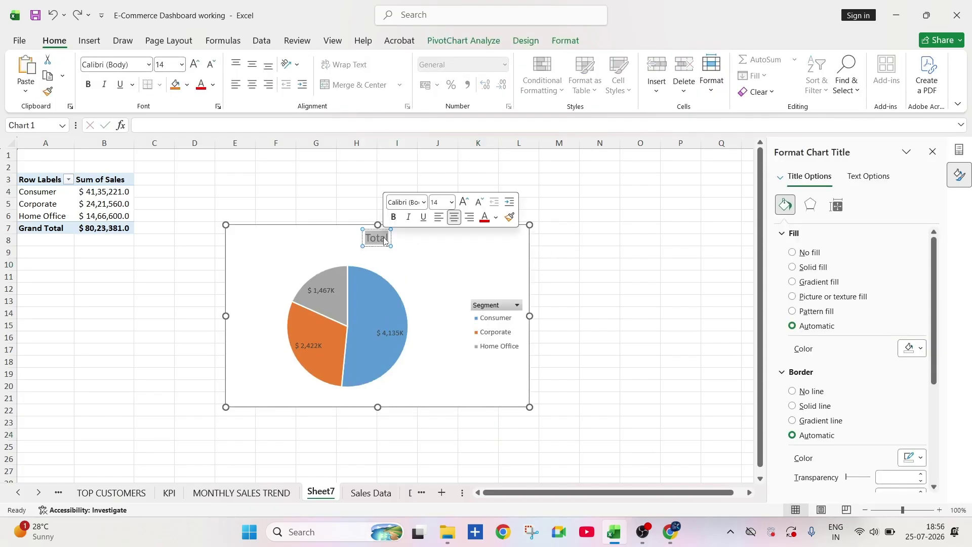
key(Delete)
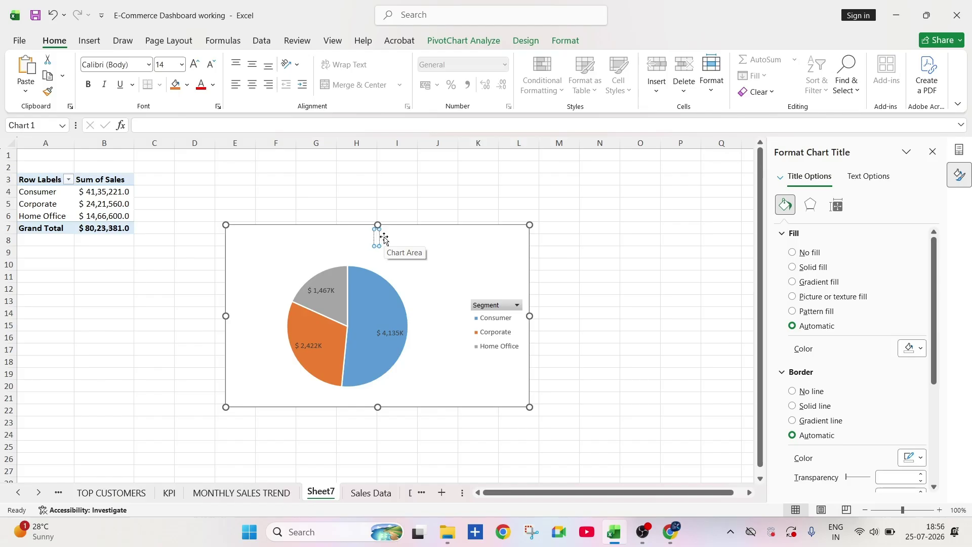
text(M)
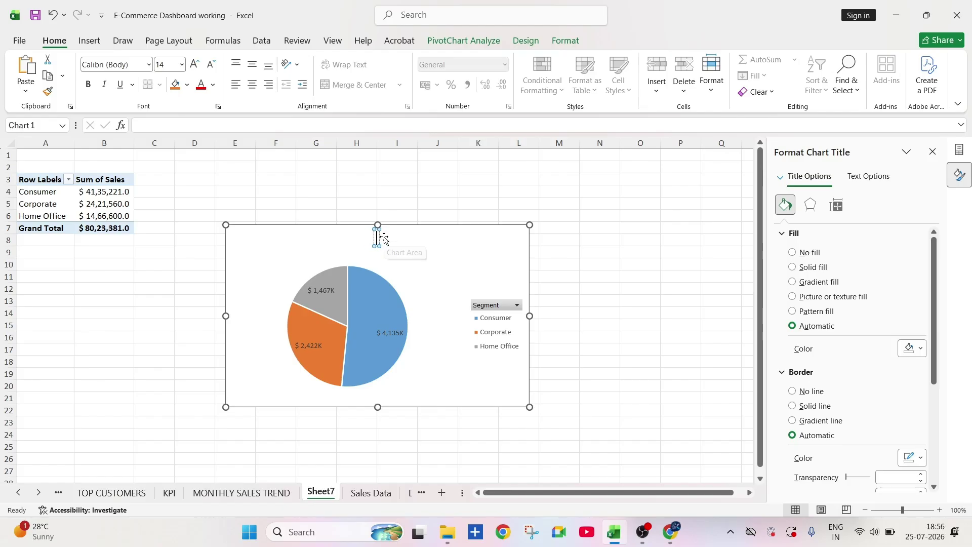
key(BackSpace)
text(segmenh)
key(BackSpace)
key(BackSpace)
key(BackSpace)
key(BackSpace)
key(BackSpace)
key(BackSpace)
key(BackSpace)
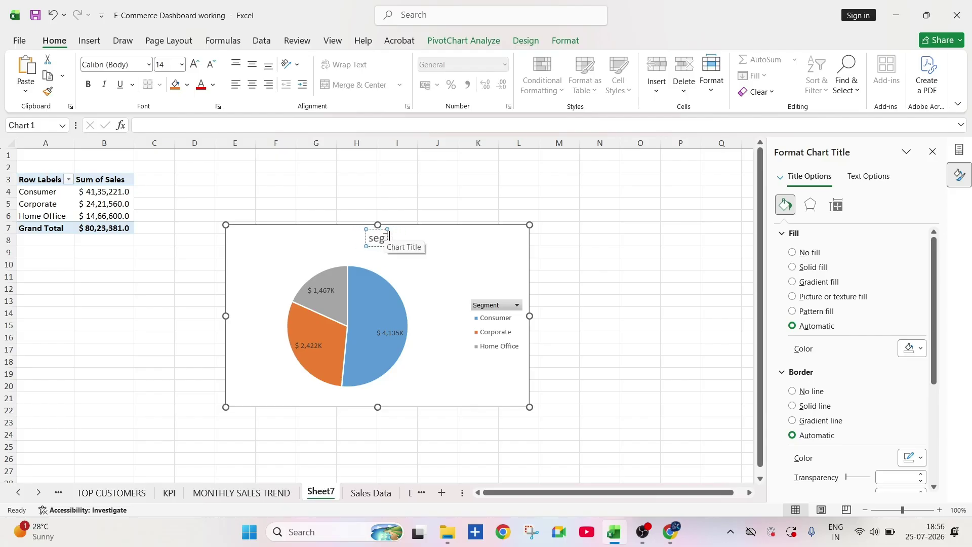
text(SEGMENT)
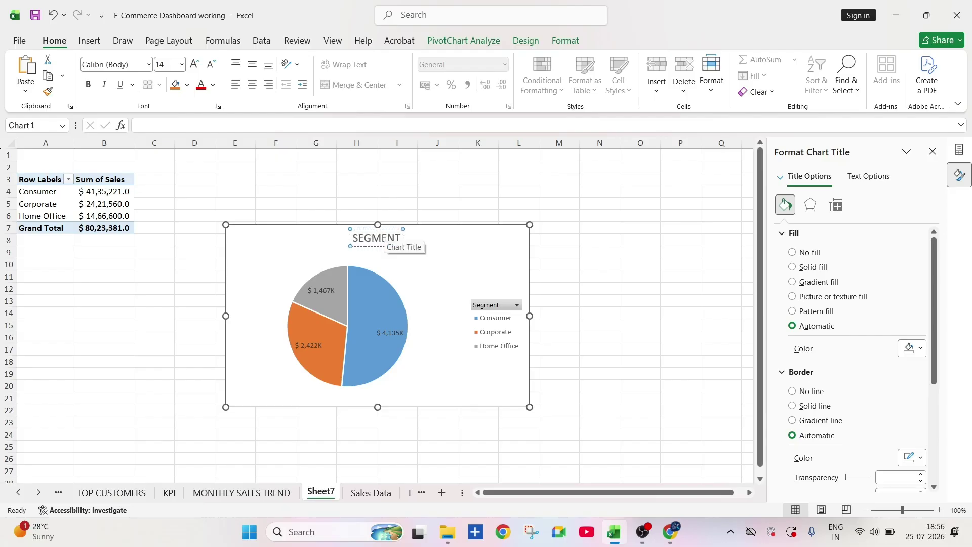
text( VS SALES)
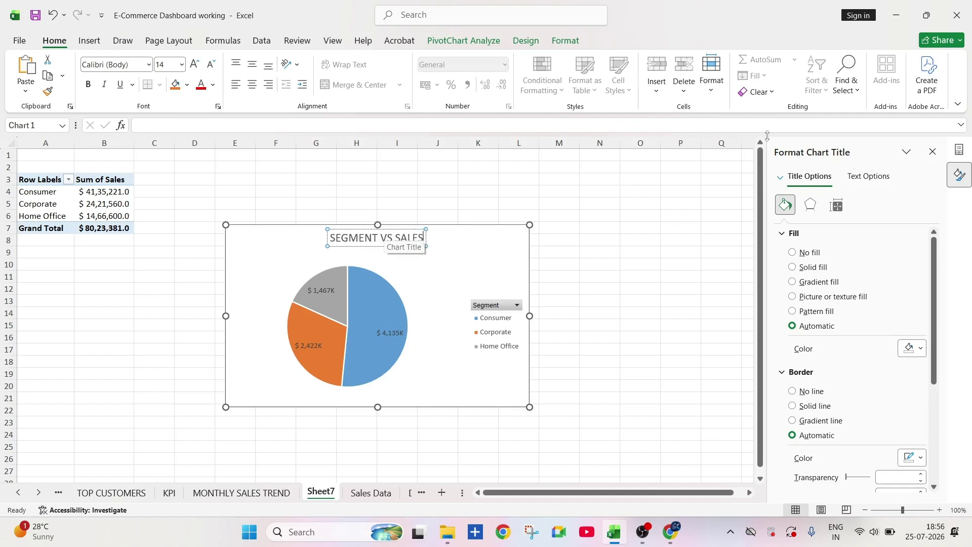
Step: Copy the finished pie chart and paste it onto the DASHBOARD sheet
click(483, 247)
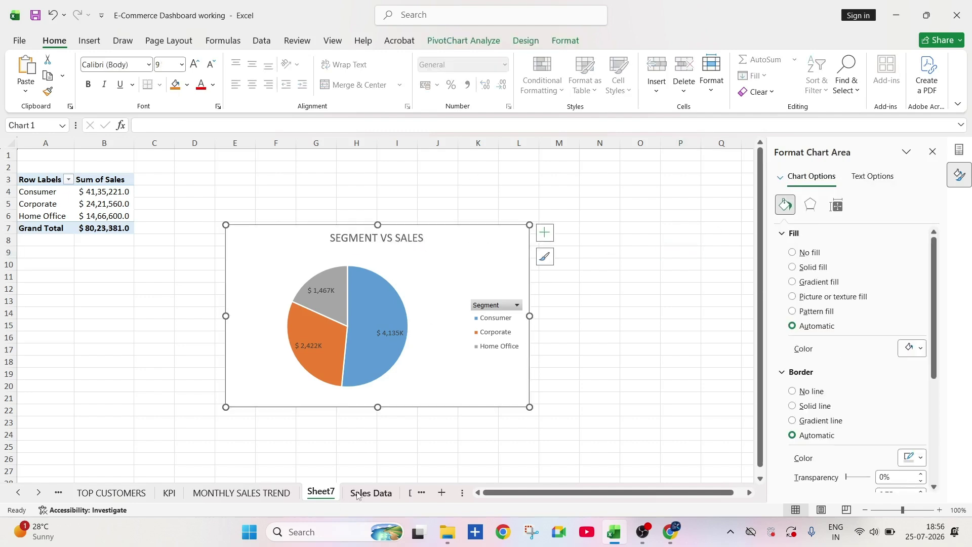
click(39, 492)
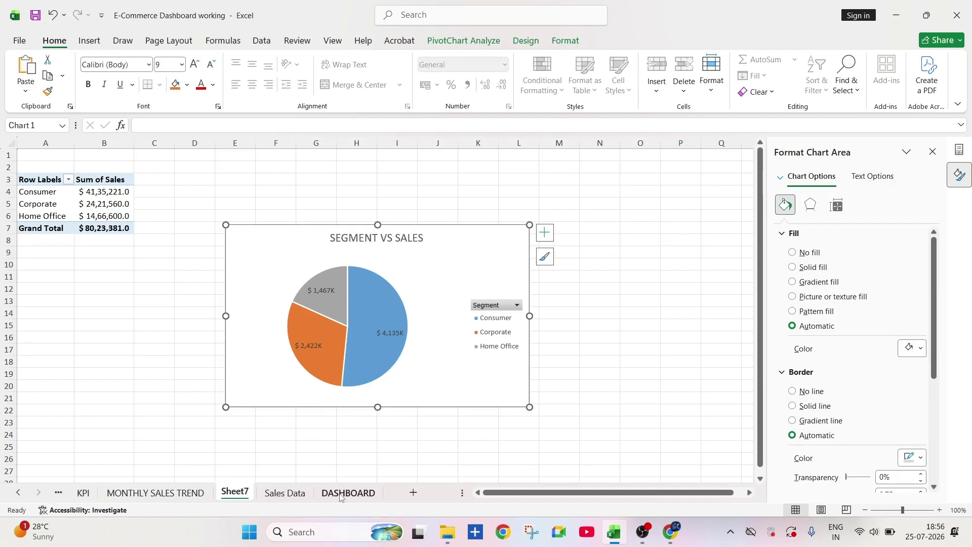
click(353, 493)
click(162, 290)
key(ctrl+v)
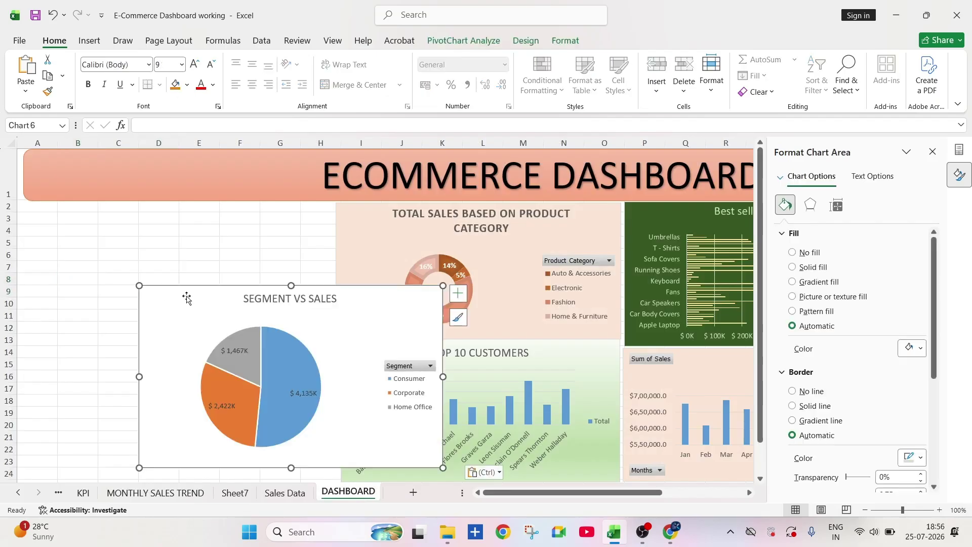
Step: Shrink the pasted pie chart, place it beside the TOP 10 CUSTOMERS chart, and widen it leftward to column C
drag(442, 466, 325, 420)
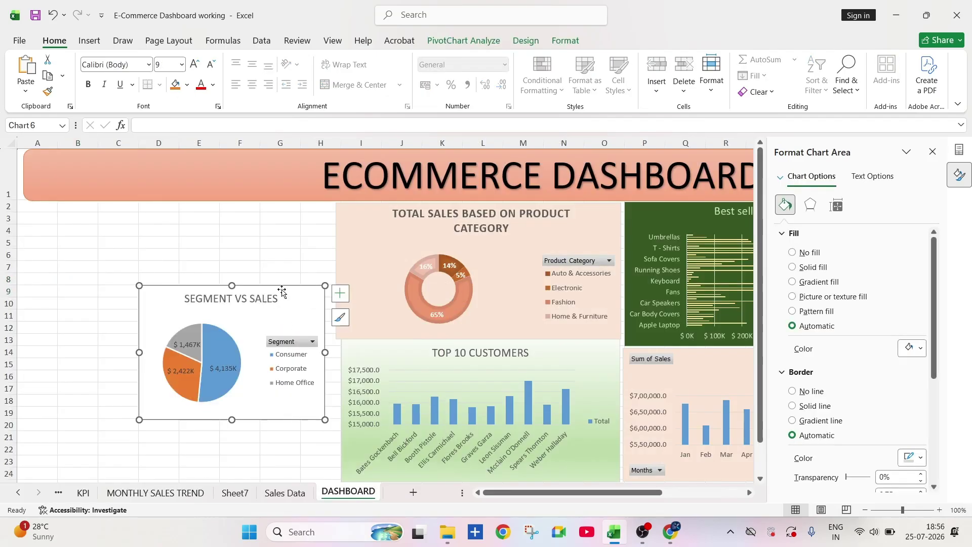
drag(285, 297, 299, 353)
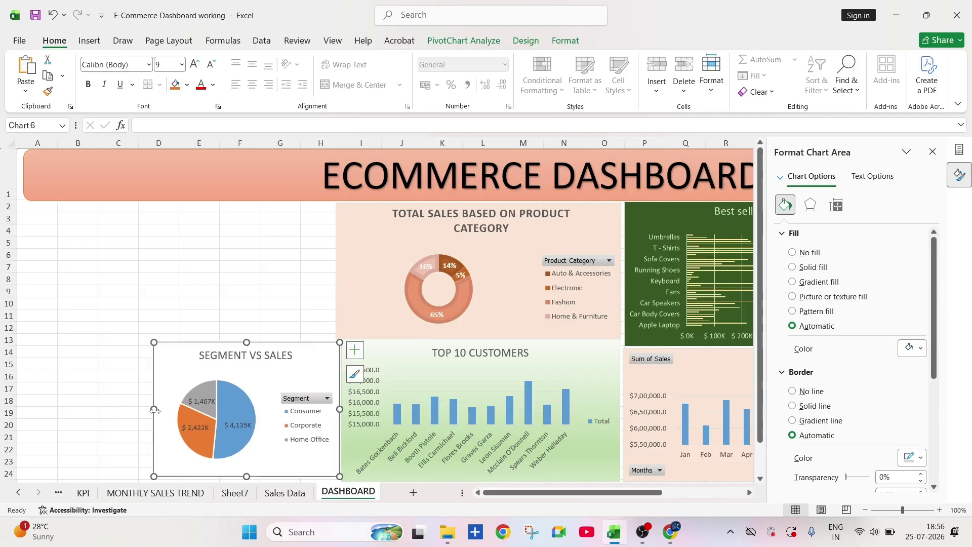
drag(156, 412, 101, 413)
Step: Lower the upper edges of the product category and Best selling product charts to row 4, closing the side panes
click(451, 292)
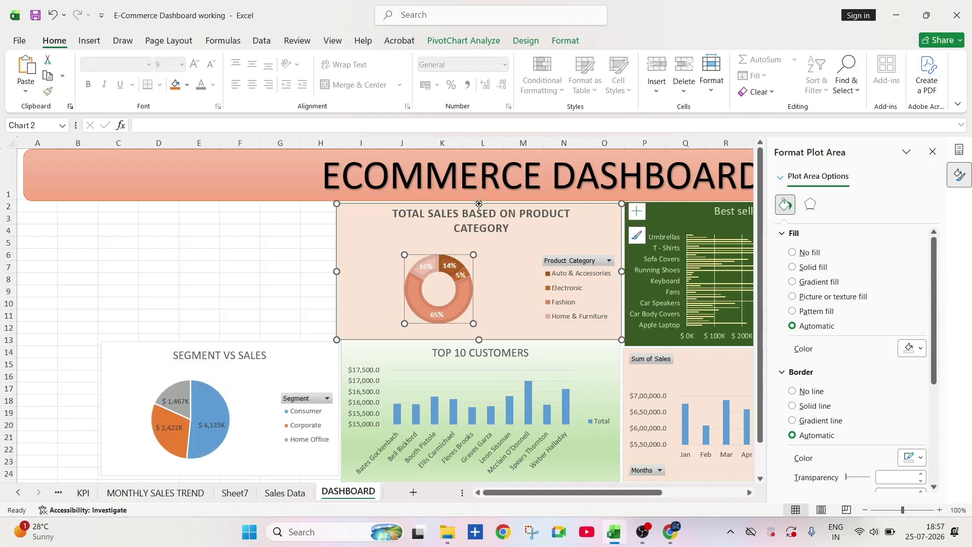
drag(479, 204, 478, 223)
click(933, 151)
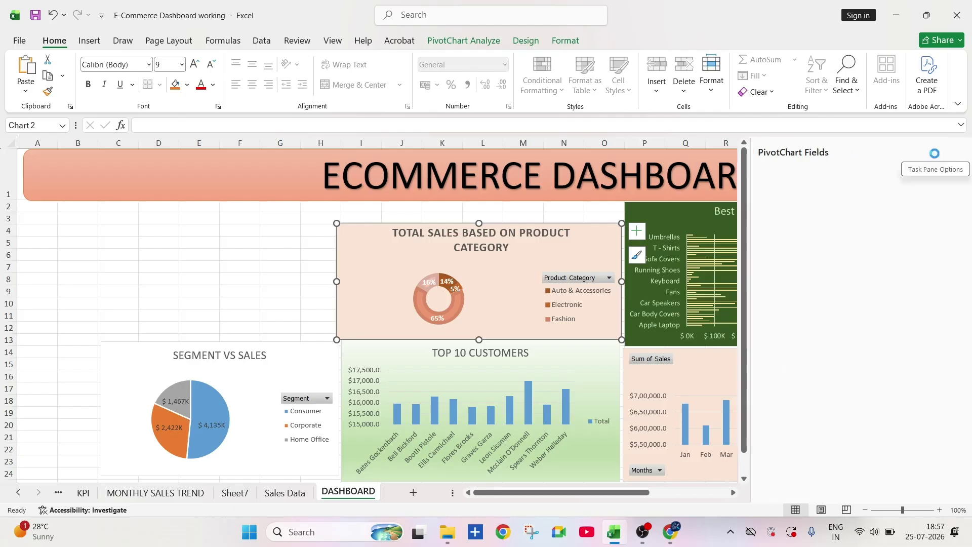
click(957, 148)
click(800, 209)
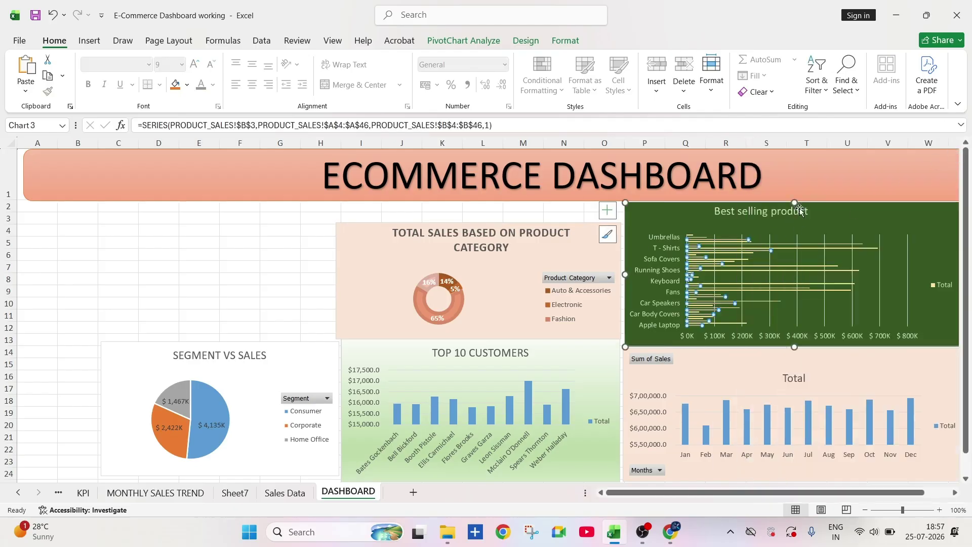
drag(794, 203, 794, 223)
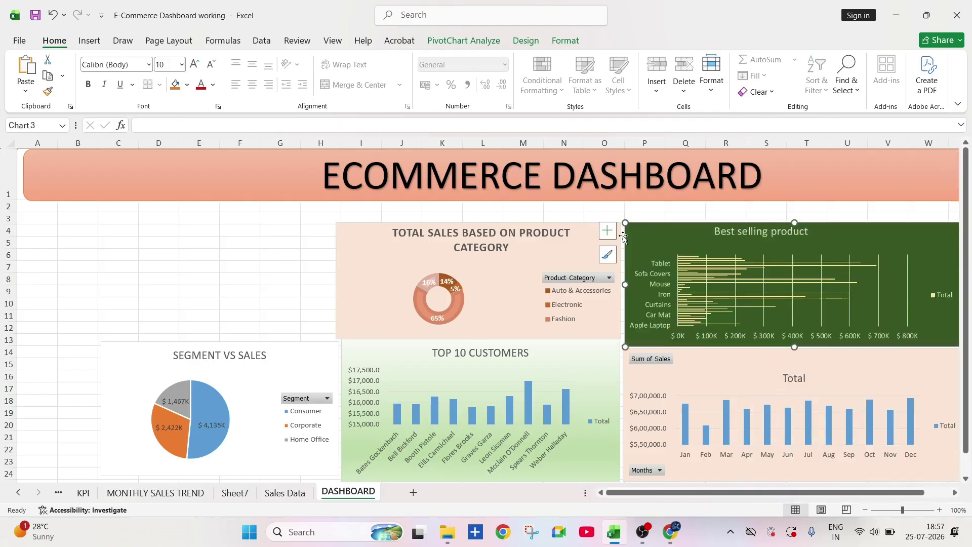
Step: Lower the TOP 10 CUSTOMERS chart's upper edge to row 14 and move the product category chart down to row 5
click(489, 356)
drag(481, 340, 482, 352)
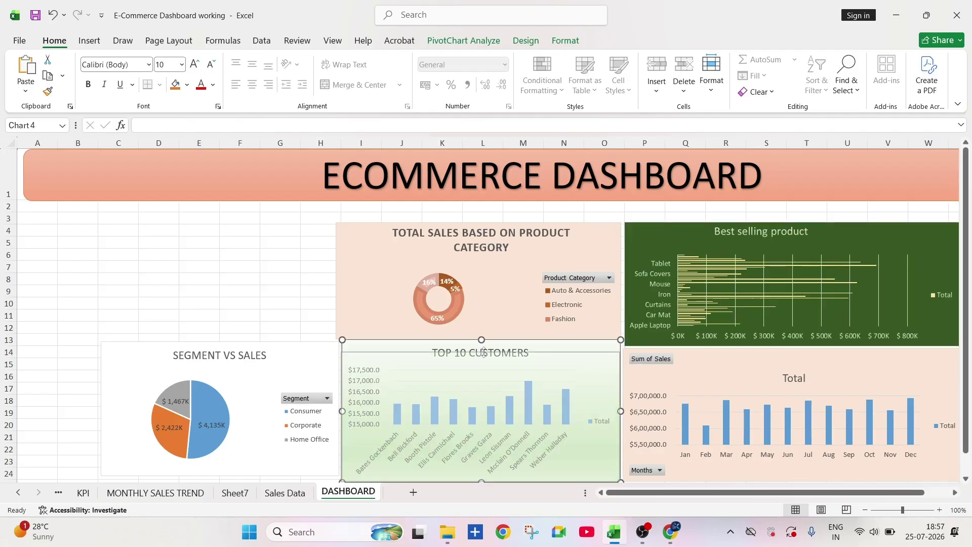
click(581, 237)
drag(581, 237, 581, 249)
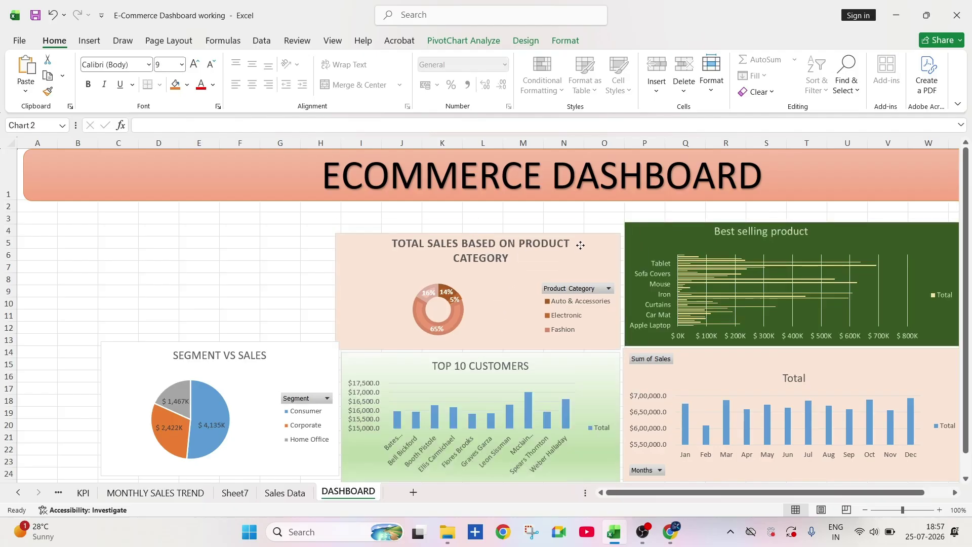
Step: Lower the Best selling product chart's upper edge to row 5, level with the product category chart
click(693, 237)
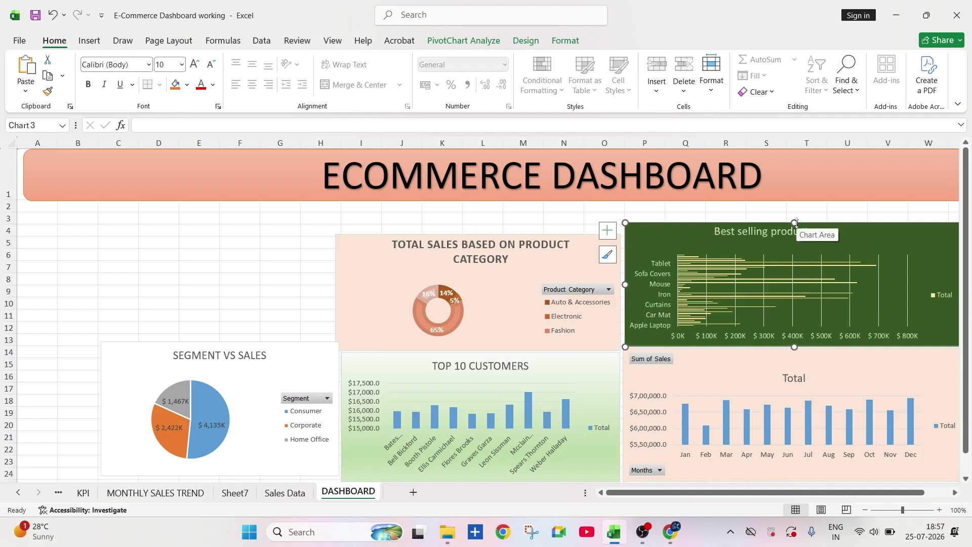
drag(795, 227, 796, 237)
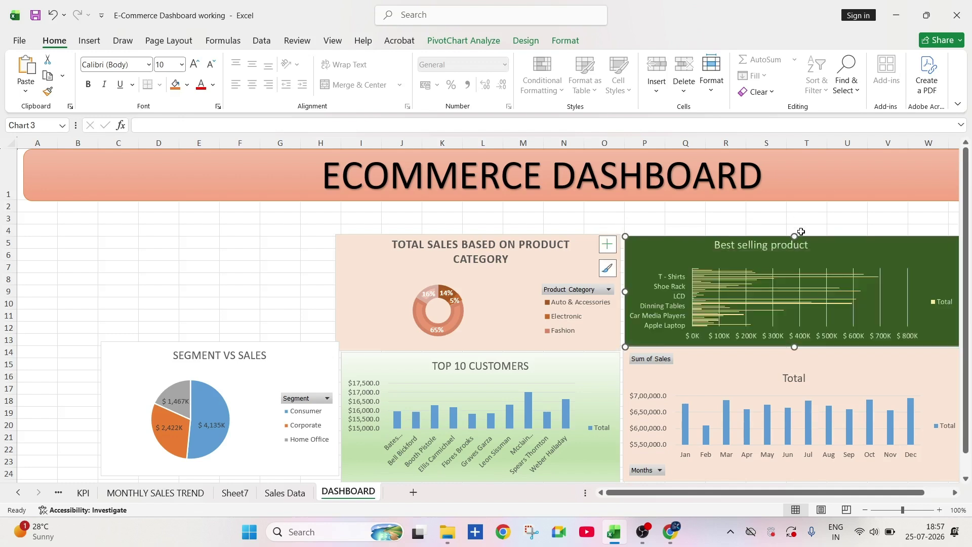
click(799, 221)
Step: Draw a rounded rectangle about 2.82 cm wide and 0.93 cm high below the dashboard banner, over columns E and F
click(108, 222)
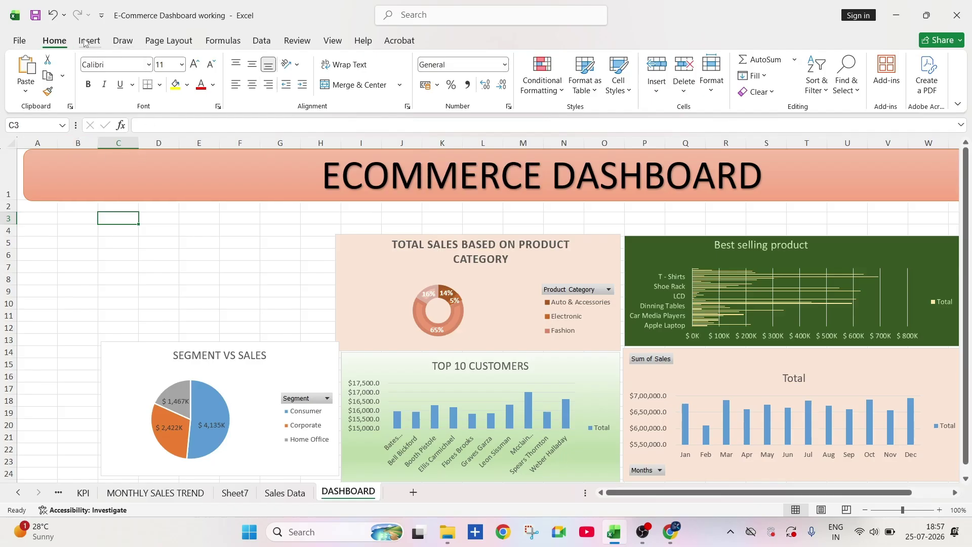
click(297, 229)
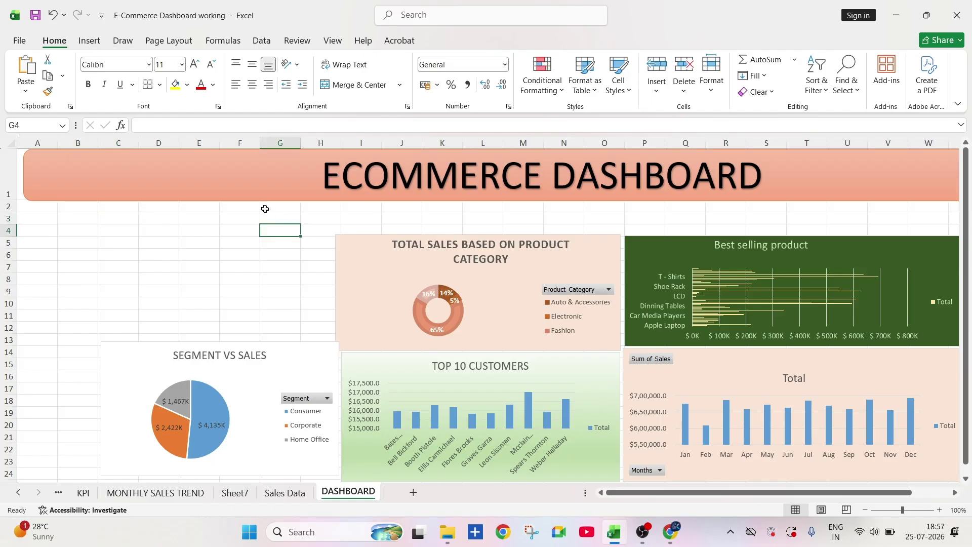
click(89, 41)
click(186, 82)
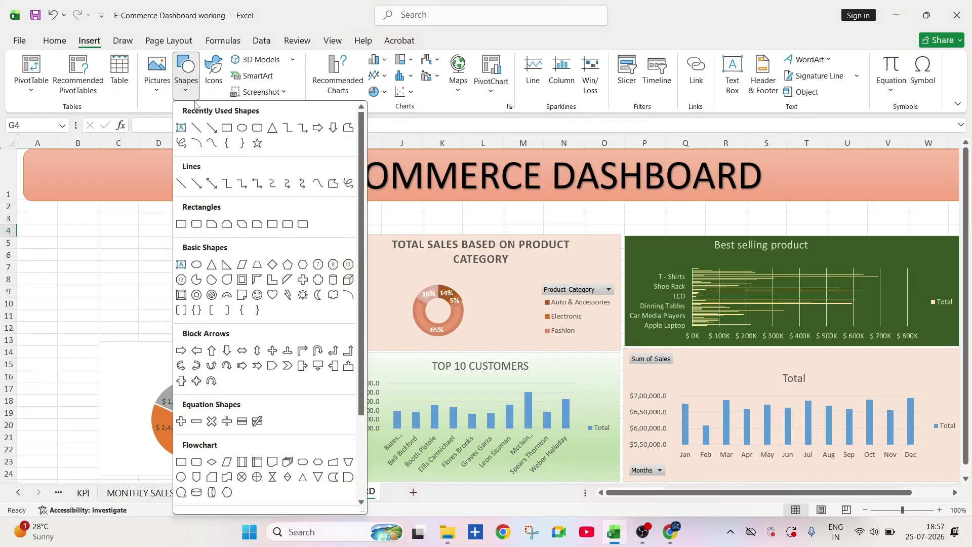
click(258, 127)
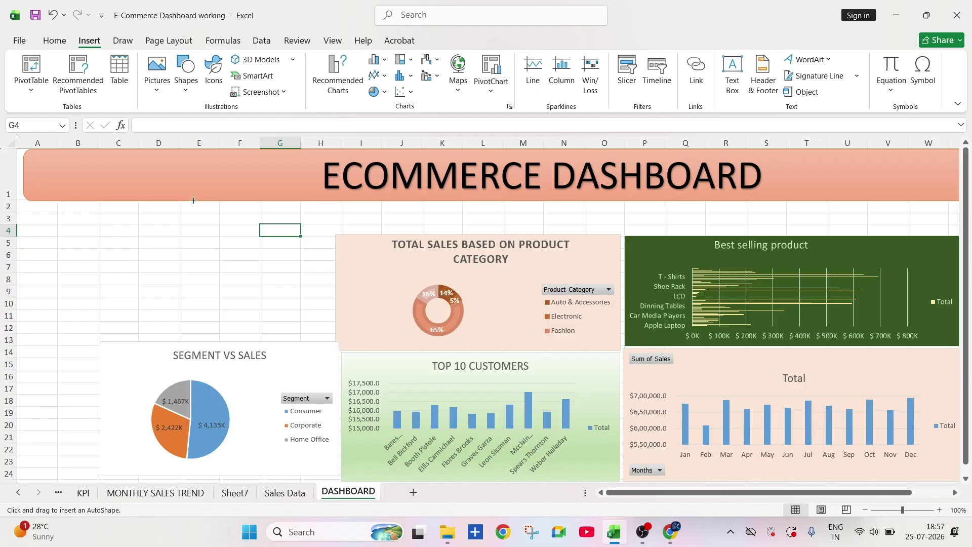
drag(183, 201, 249, 224)
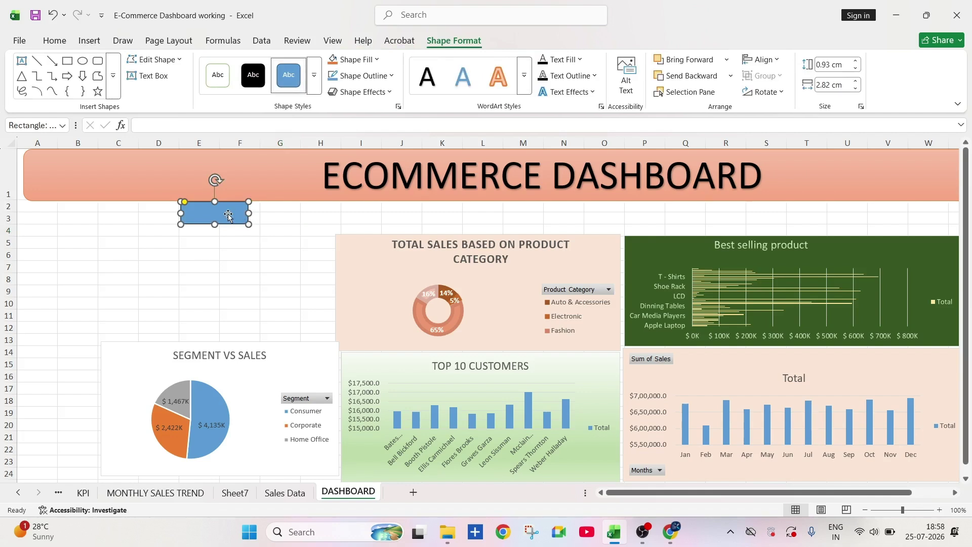
Step: Apply the light green theme style with dark text to the rounded rectangle
click(315, 76)
click(428, 147)
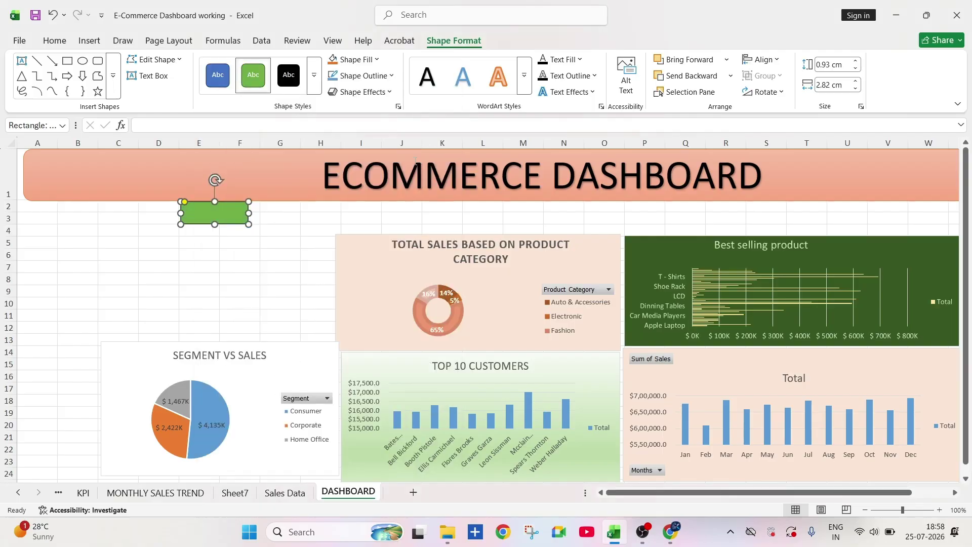
click(310, 86)
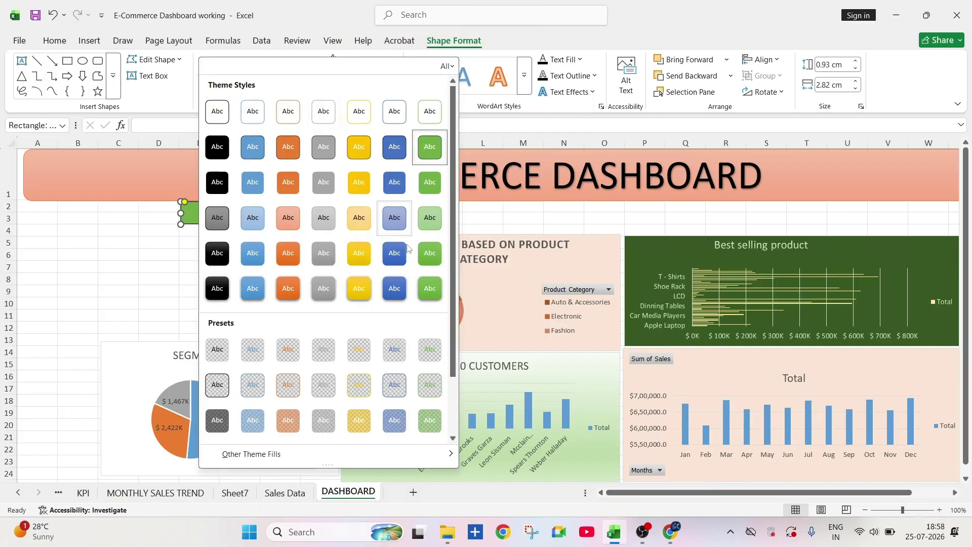
click(433, 233)
Step: Widen the green rounded rectangle rightward to the end of column F
click(338, 235)
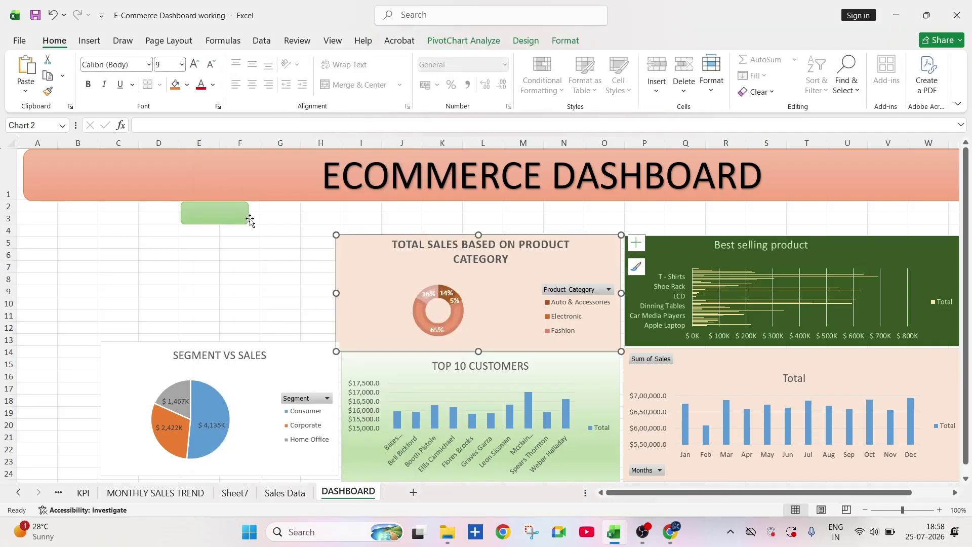
click(228, 213)
drag(249, 213, 258, 213)
click(280, 218)
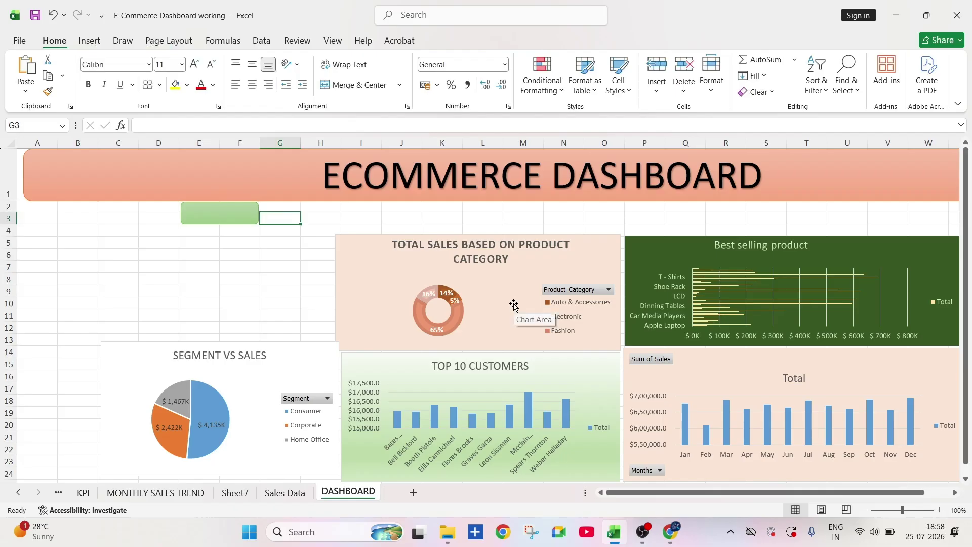
drag(198, 230, 228, 228)
text(+u)
key(BackSpace)
key(BackSpace)
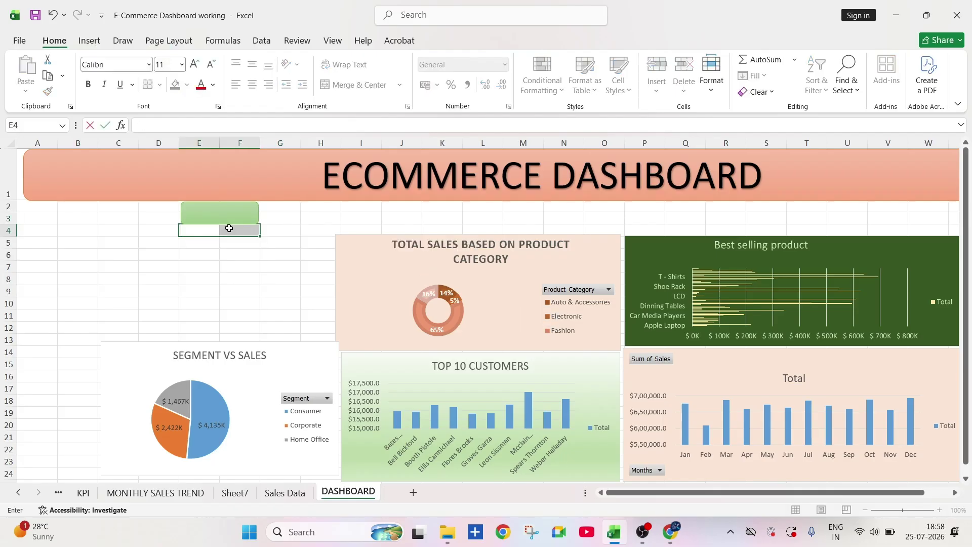
Step: Check the pivot measures on the KPI sheet and return to the DASHBOARD sheet
click(222, 215)
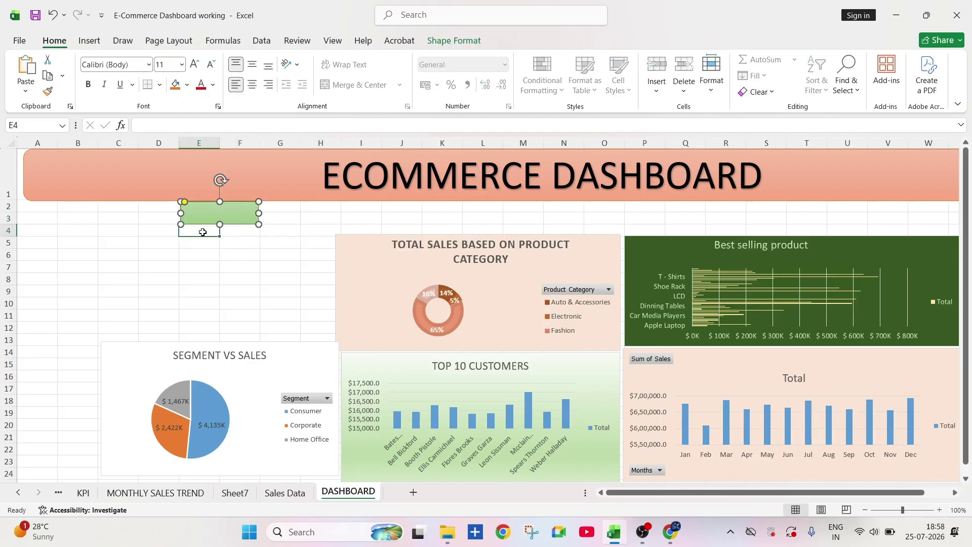
click(203, 230)
click(218, 215)
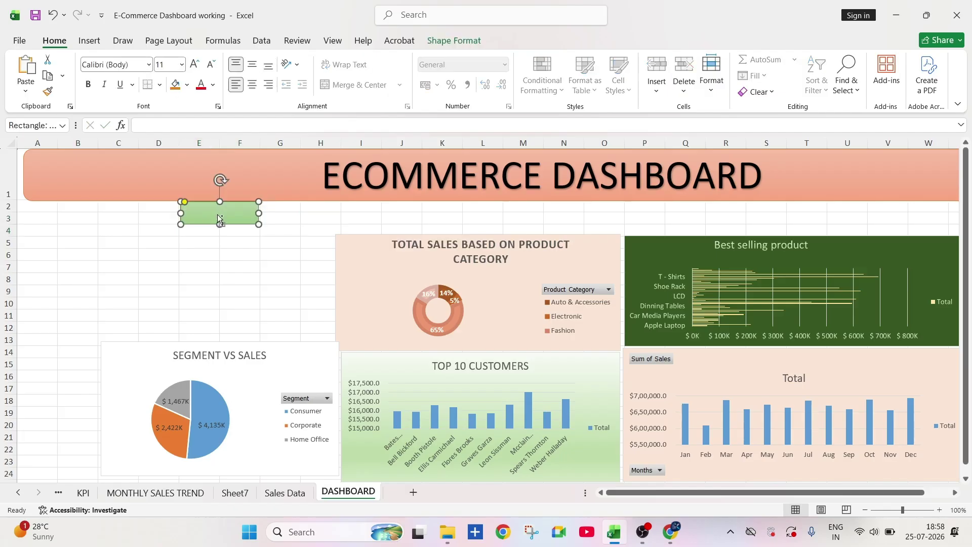
click(248, 497)
click(112, 498)
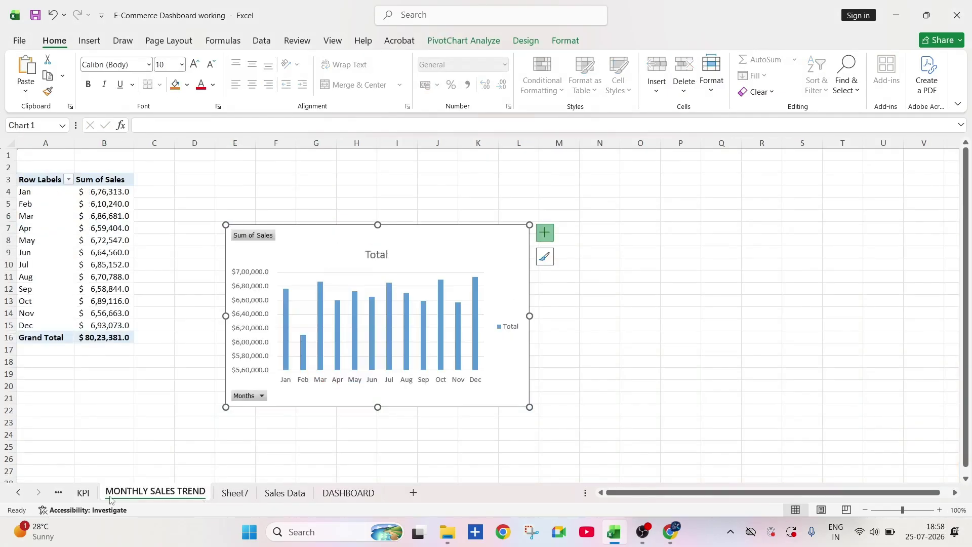
click(81, 493)
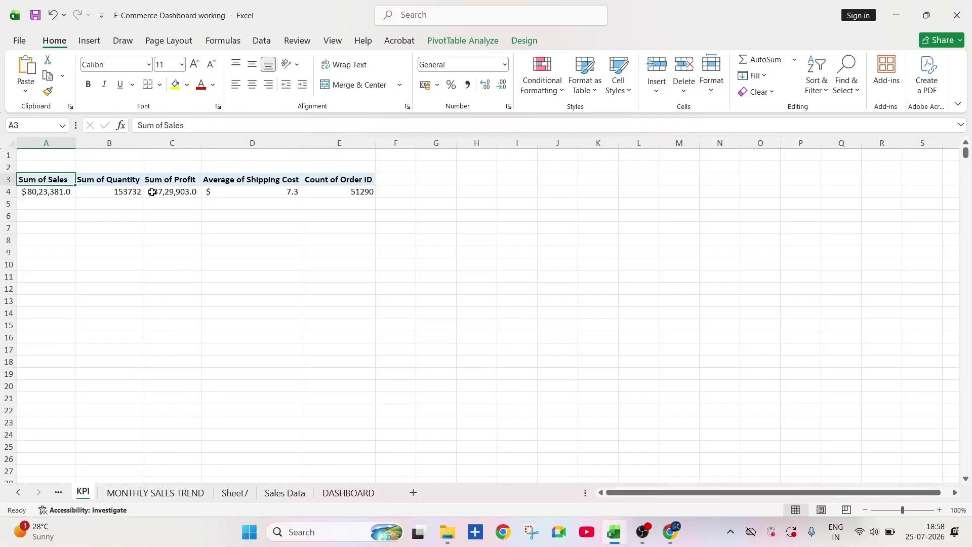
click(231, 192)
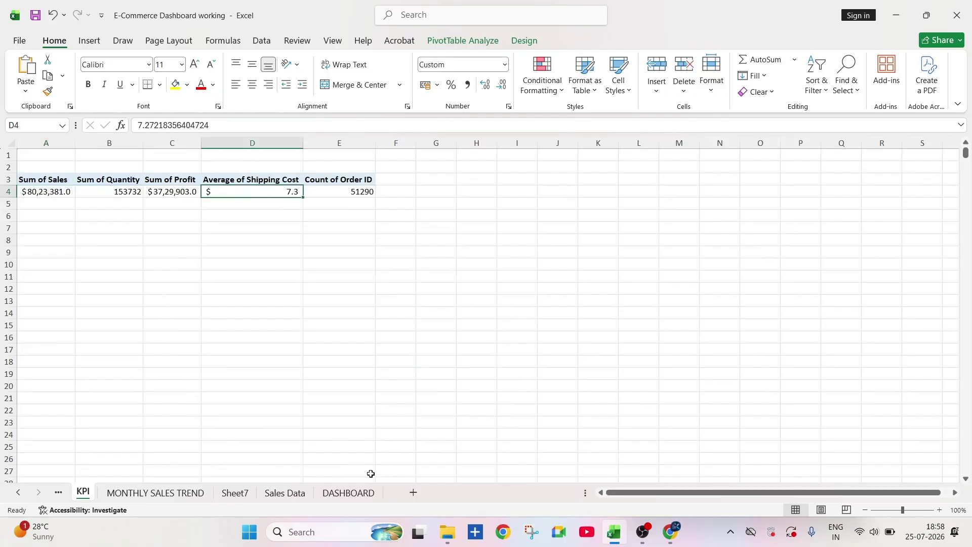
click(349, 492)
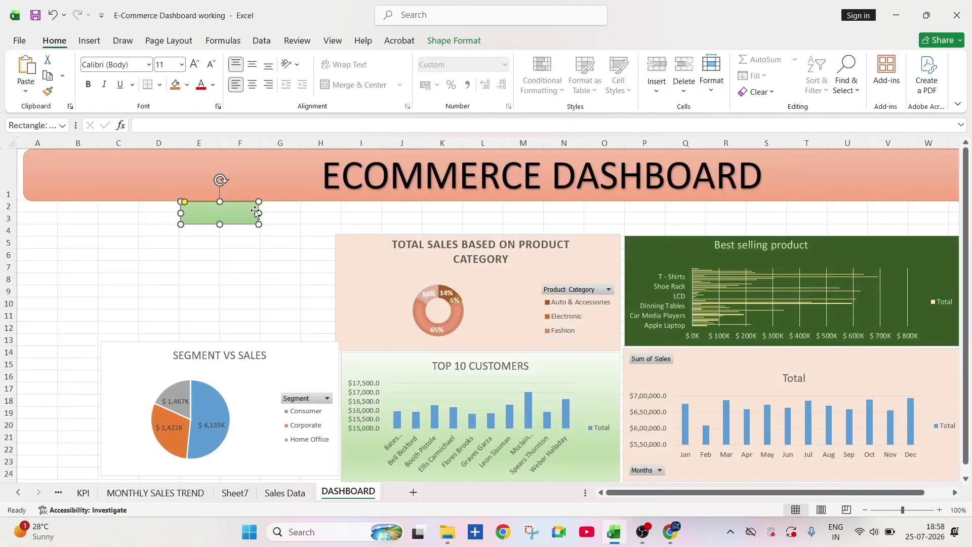
Step: Paste two copies of the green rounded rectangle below the banner, over columns H–I and K–L, level with the original
click(319, 208)
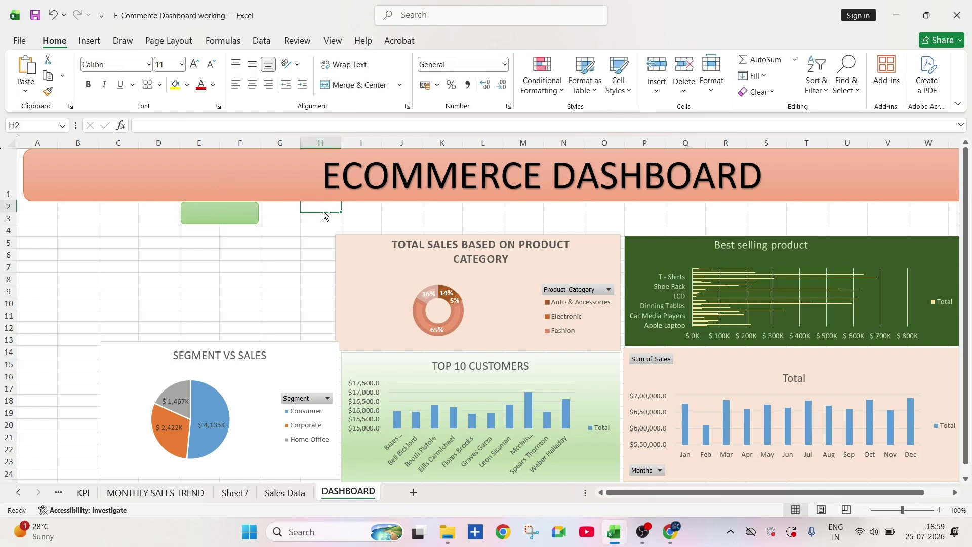
key(ctrl+v)
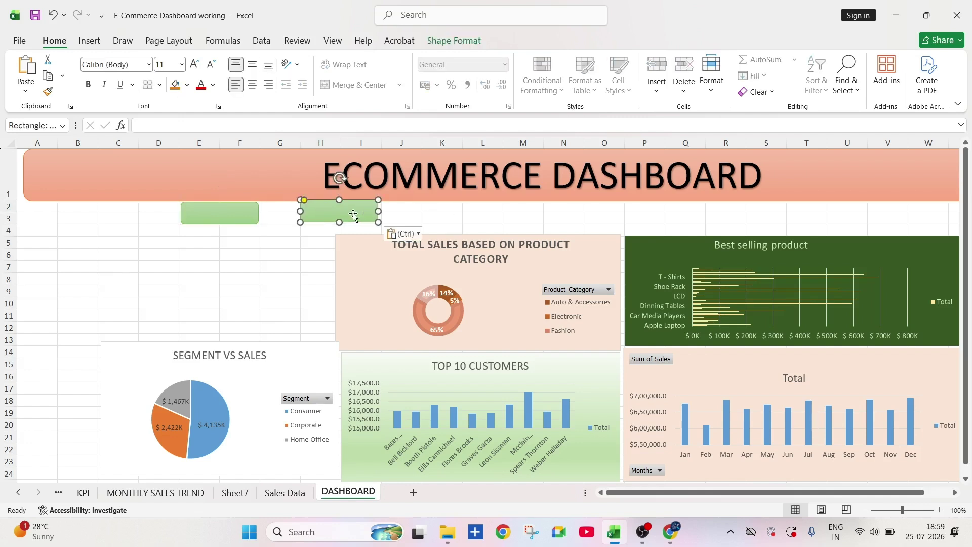
key(ctrl+z)
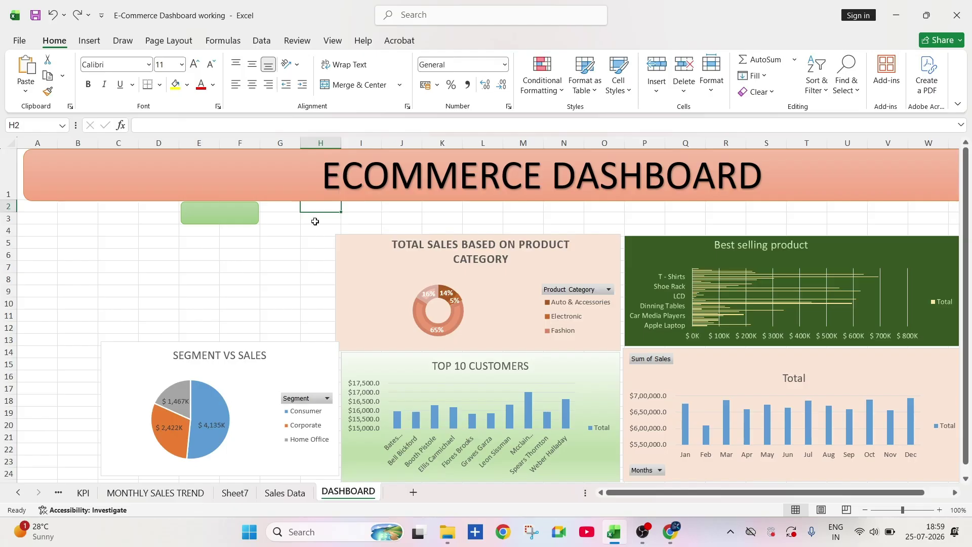
key(ctrl+v)
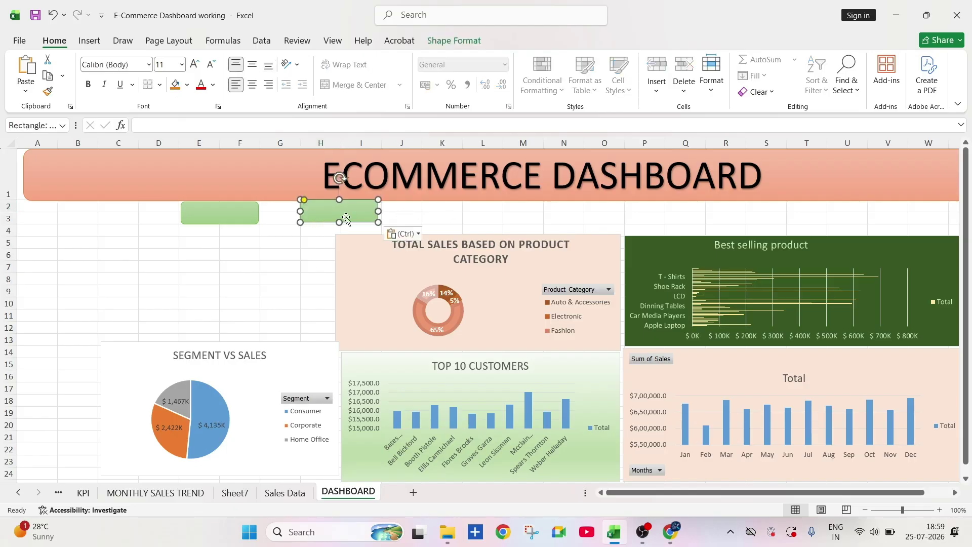
drag(339, 218, 339, 221)
click(450, 215)
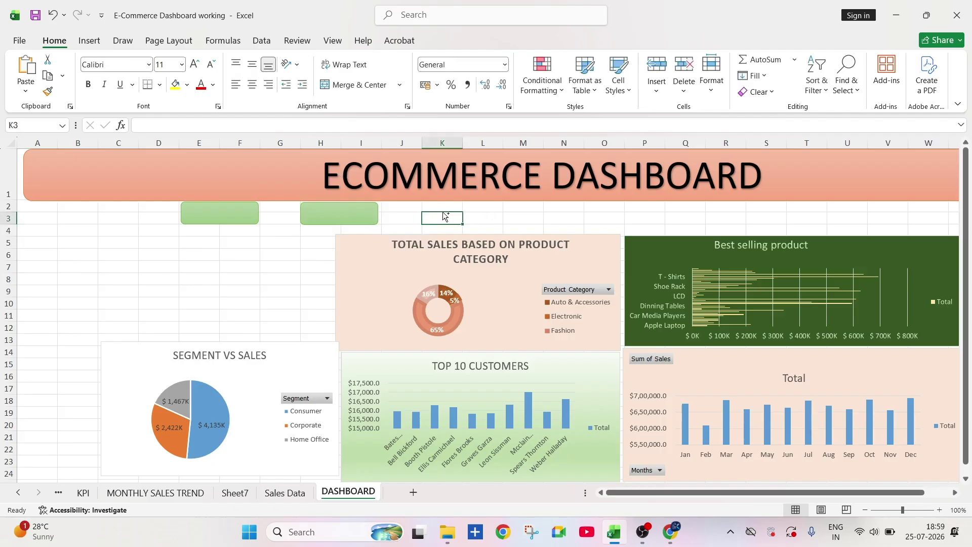
key(ctrl+v)
drag(445, 216, 445, 206)
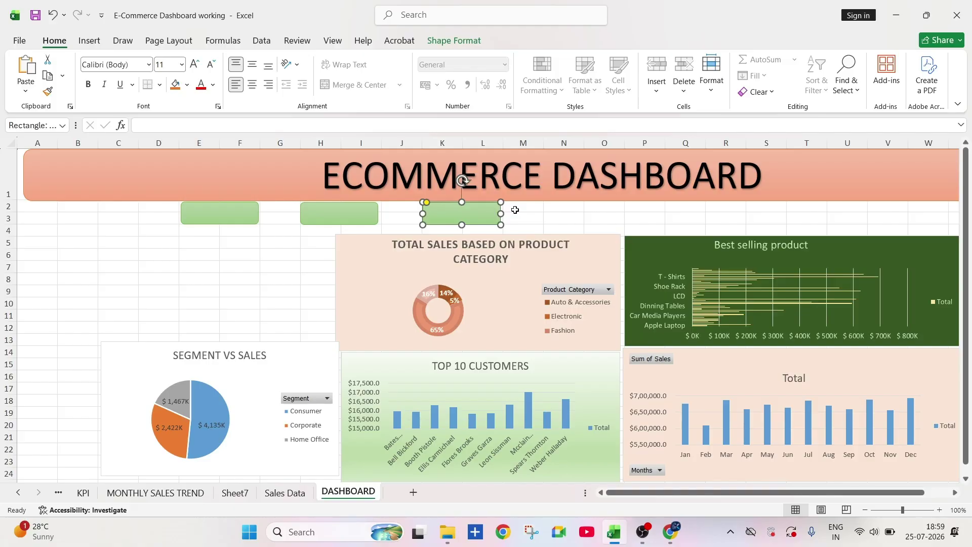
Step: Paste two more copies of the green rectangle into the row below the banner, starting at columns N and R
click(577, 210)
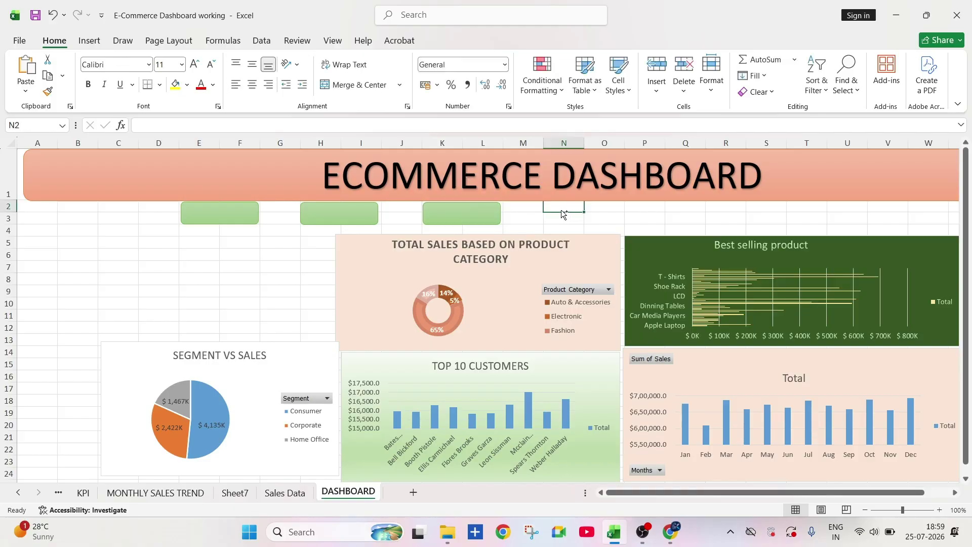
key(ctrl+v)
click(709, 216)
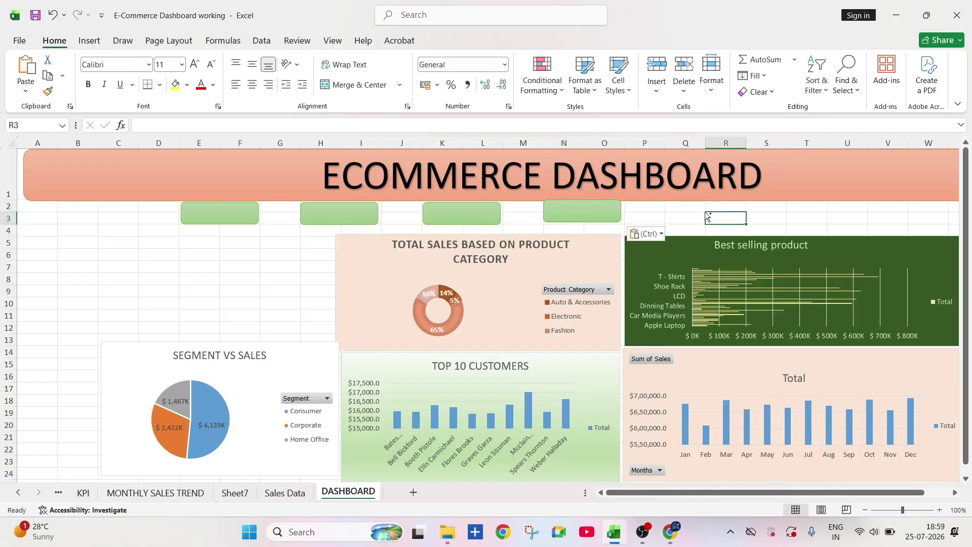
key(ctrl+v)
Step: Spread the five green rectangles along rows 2 and 3, over columns G–H, K–L, N–O, Q–R and U–V
drag(723, 223, 864, 210)
drag(624, 213, 783, 213)
drag(478, 211, 610, 211)
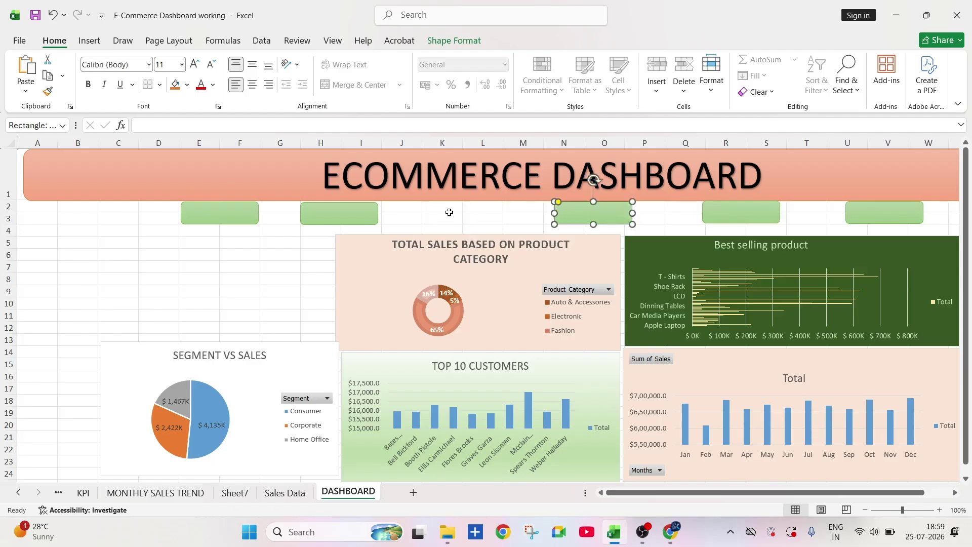
click(366, 212)
drag(366, 211, 482, 211)
drag(247, 212, 329, 213)
click(475, 211)
drag(475, 211, 480, 211)
drag(607, 211, 598, 209)
drag(726, 210, 690, 209)
drag(896, 214, 877, 215)
Step: Lower the upper edges of the product category and Best selling product charts to the middle of row 5
click(343, 238)
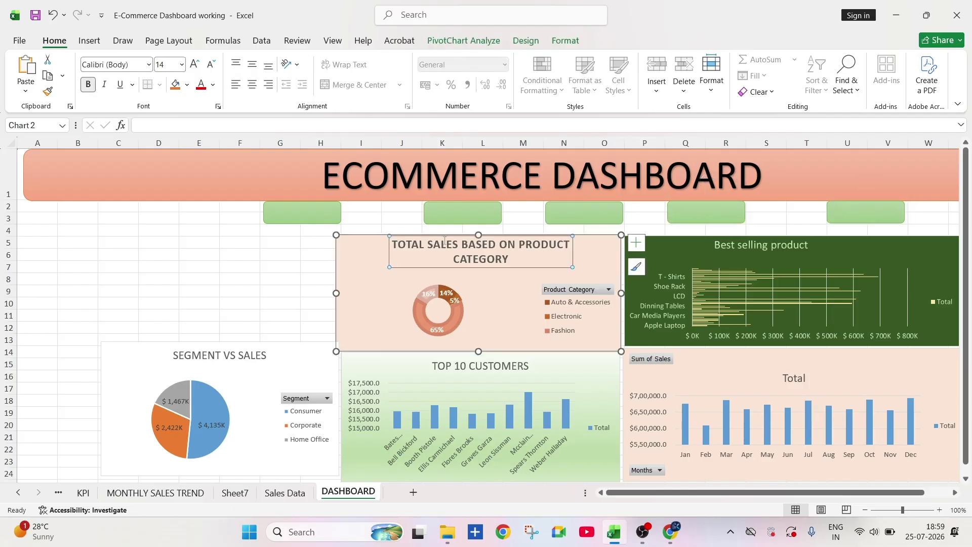
drag(480, 235, 479, 245)
click(794, 247)
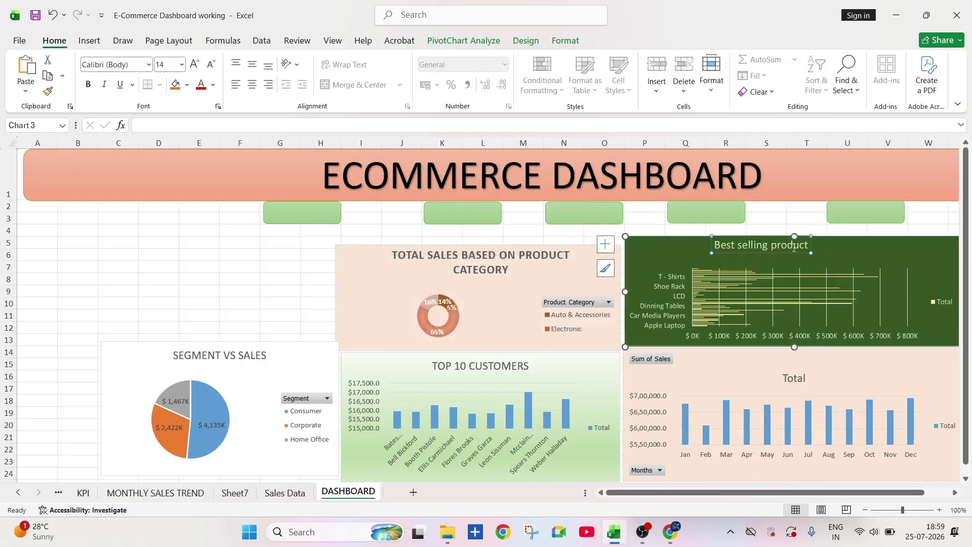
click(878, 248)
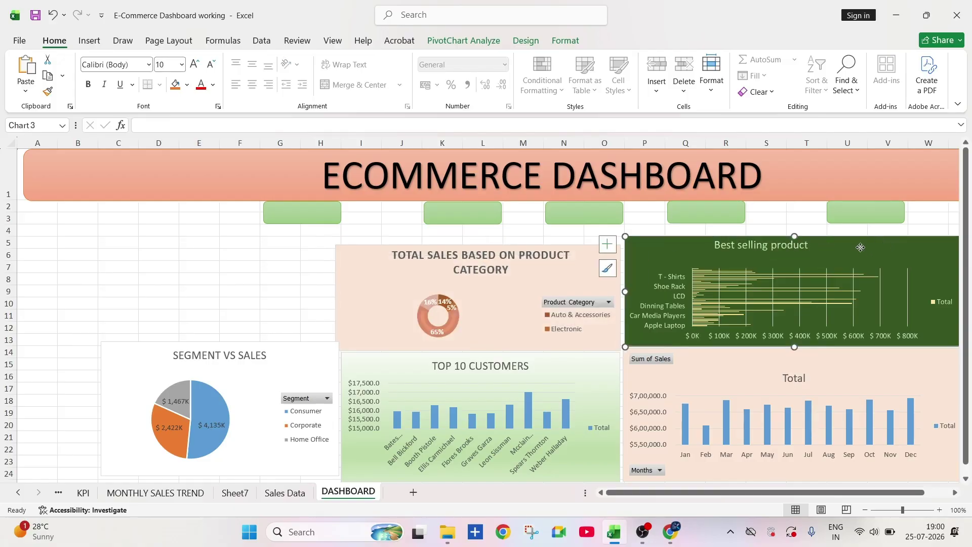
drag(796, 235, 797, 243)
click(796, 230)
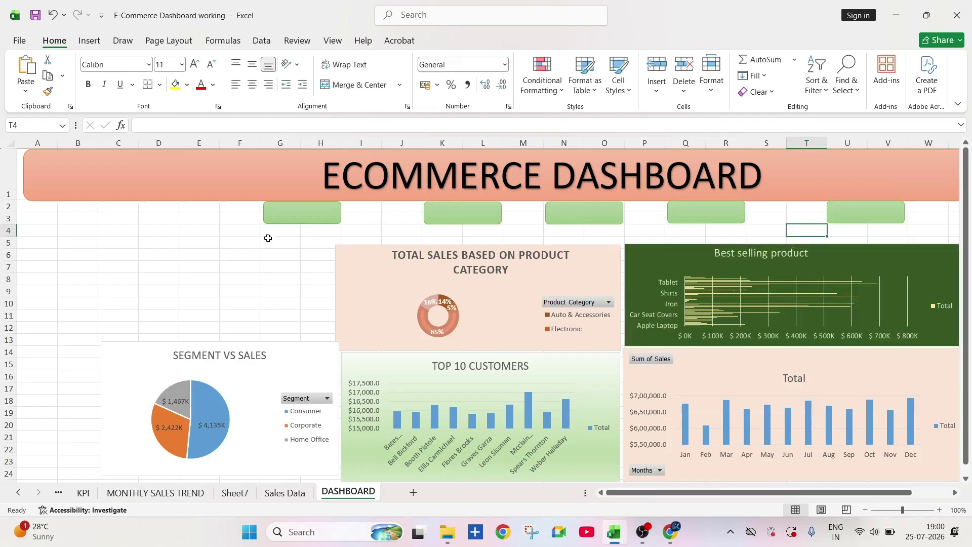
Step: Merge and center the cell pairs G4:H4, K4:L4, N4:O4, Q4:R4 and U4:V4 beneath the green rectangles
drag(268, 236, 328, 236)
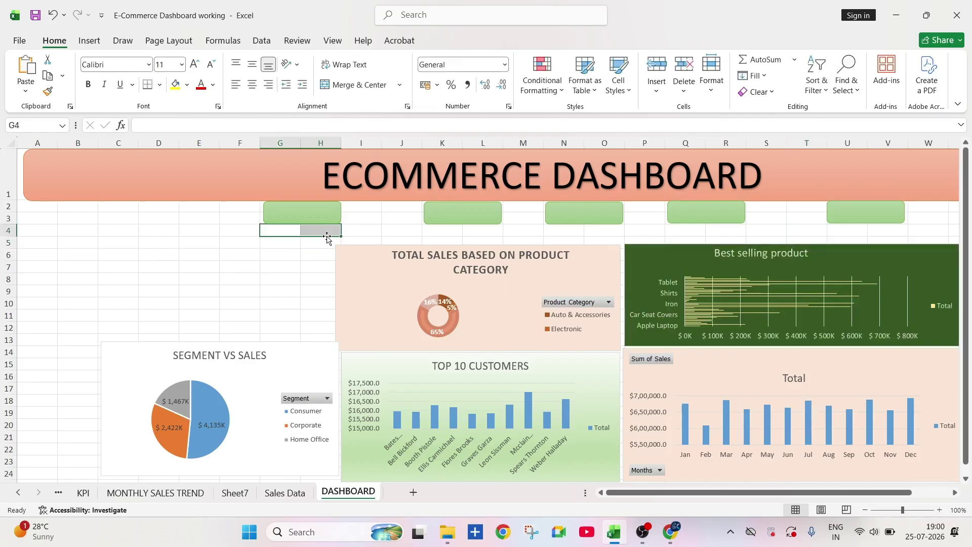
click(349, 85)
drag(434, 229, 483, 230)
click(349, 85)
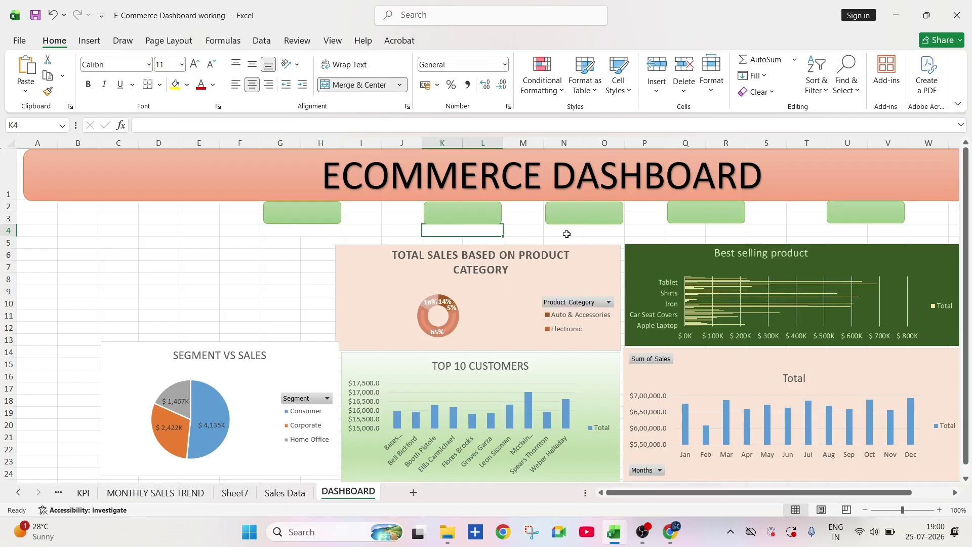
drag(566, 233, 610, 233)
click(368, 86)
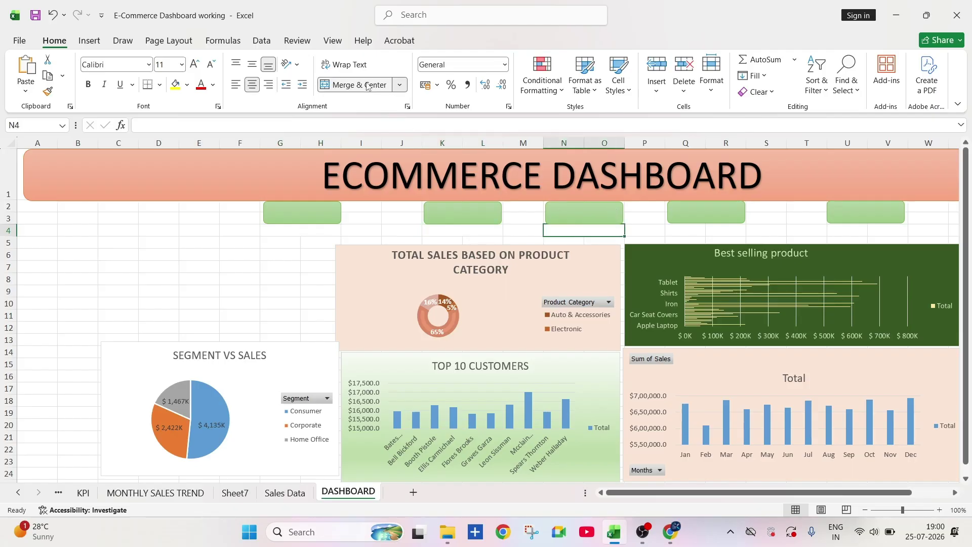
drag(691, 230, 729, 231)
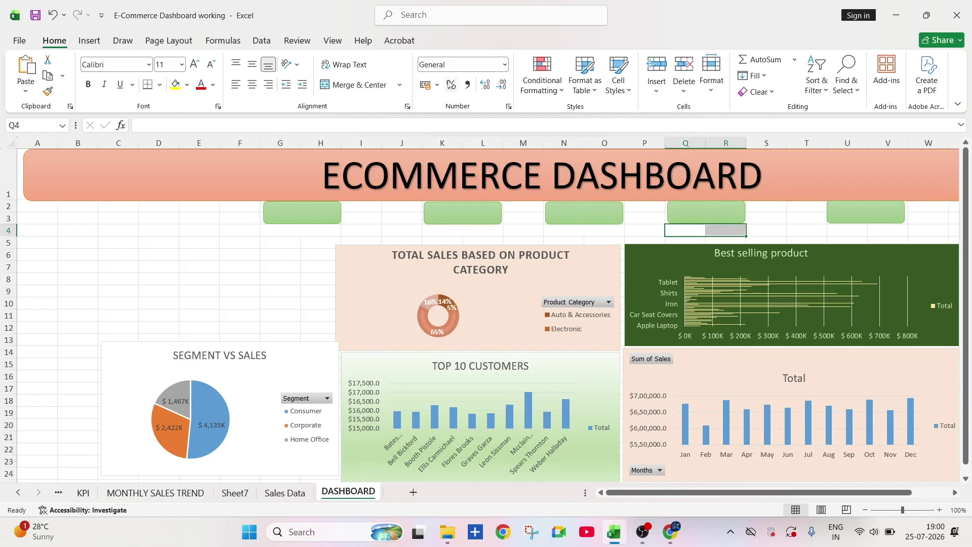
click(360, 85)
drag(863, 222, 886, 231)
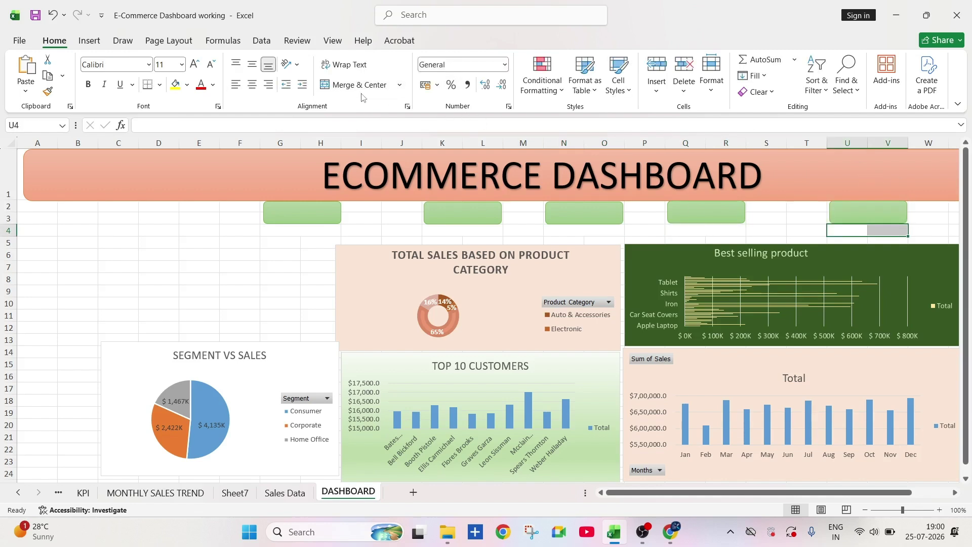
click(361, 85)
Step: Label the green rectangle over columns G and H "Total sales" and center the text vertically and horizontally
click(279, 216)
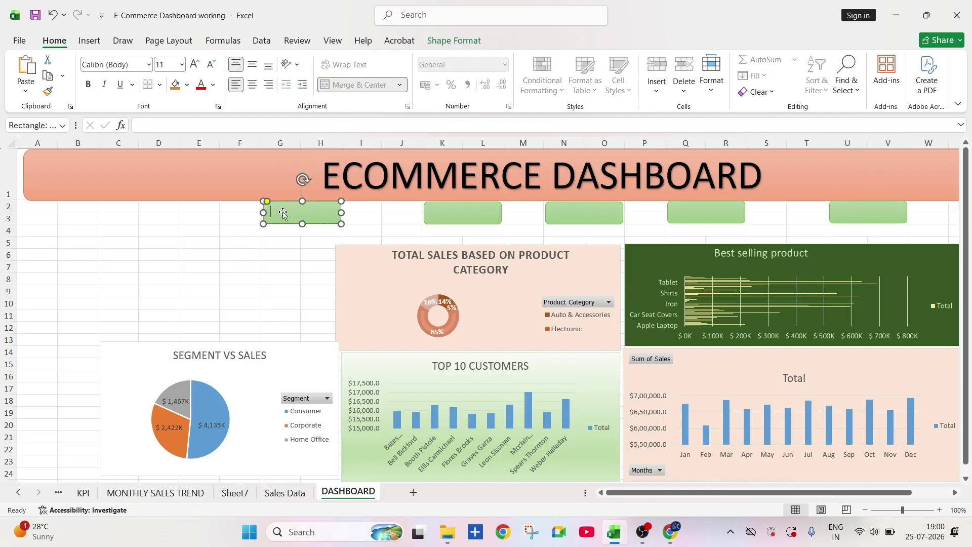
text(tal sales)
click(306, 246)
click(326, 208)
click(252, 64)
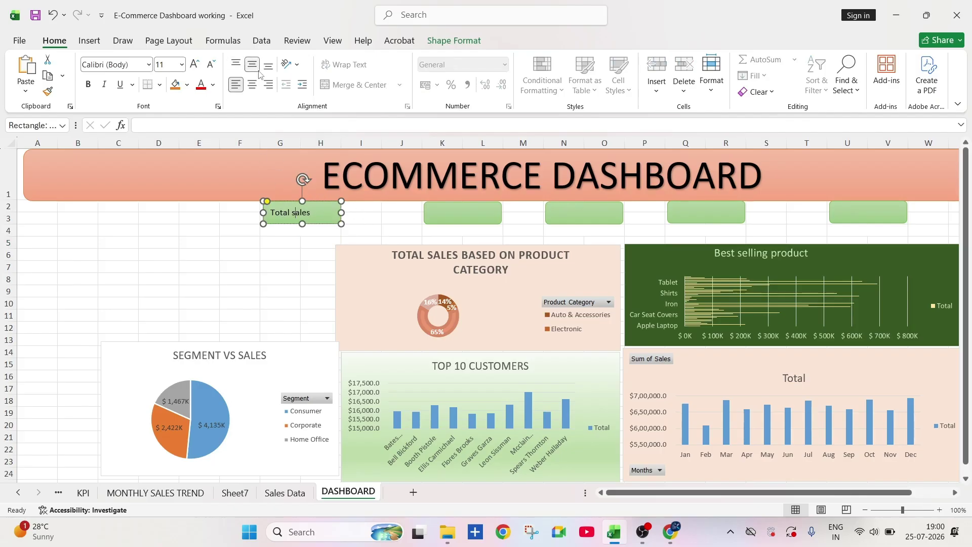
click(251, 85)
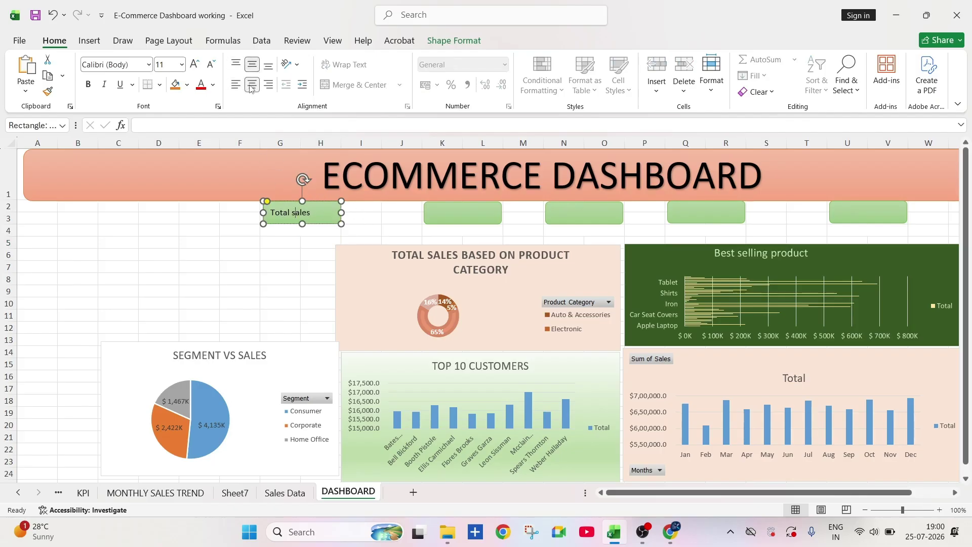
click(294, 232)
Step: Make the "Total sales" label bold and set its font size to 12
click(327, 209)
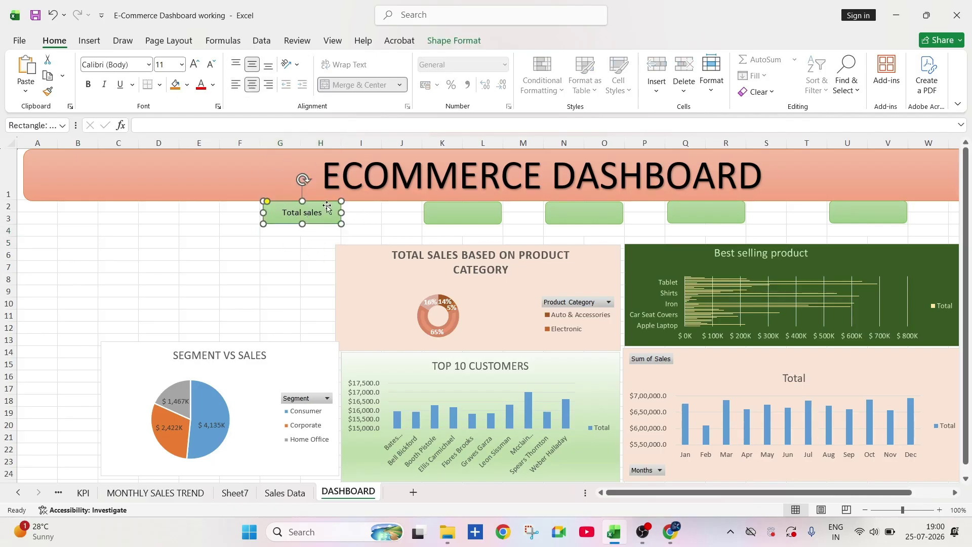
click(88, 84)
click(194, 65)
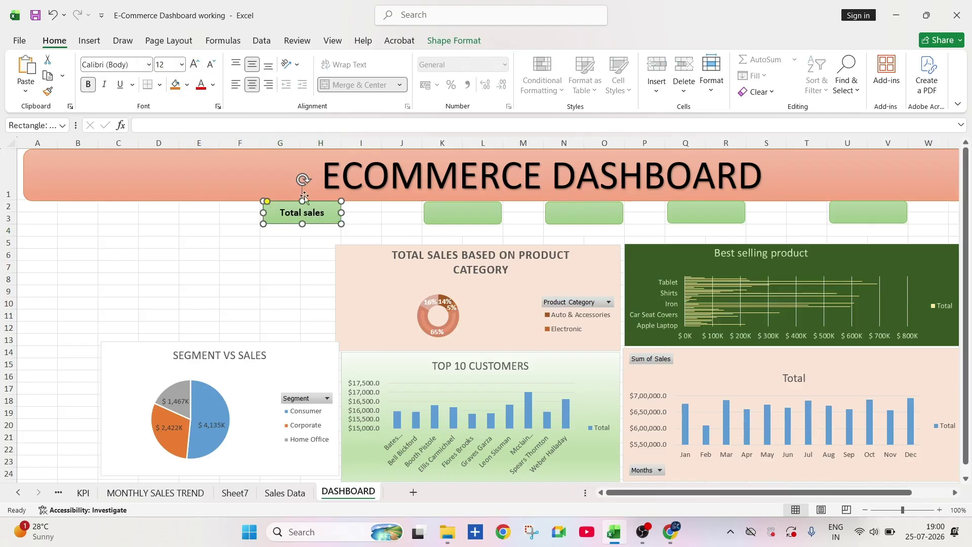
Step: Link the merged cell G4 to the Sum of Sales value in cell A4 of the KPI sheet's pivot table
double_click(293, 231)
text(=)
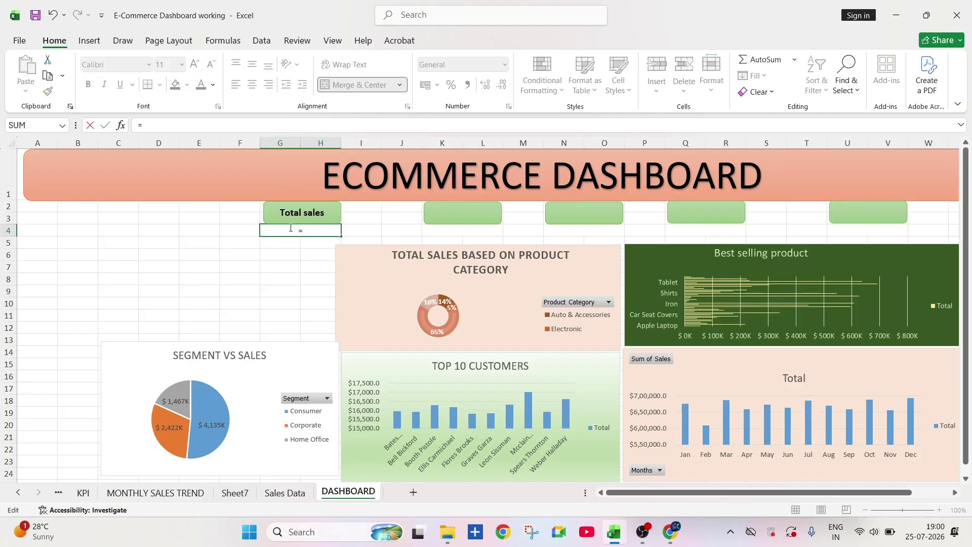
click(83, 492)
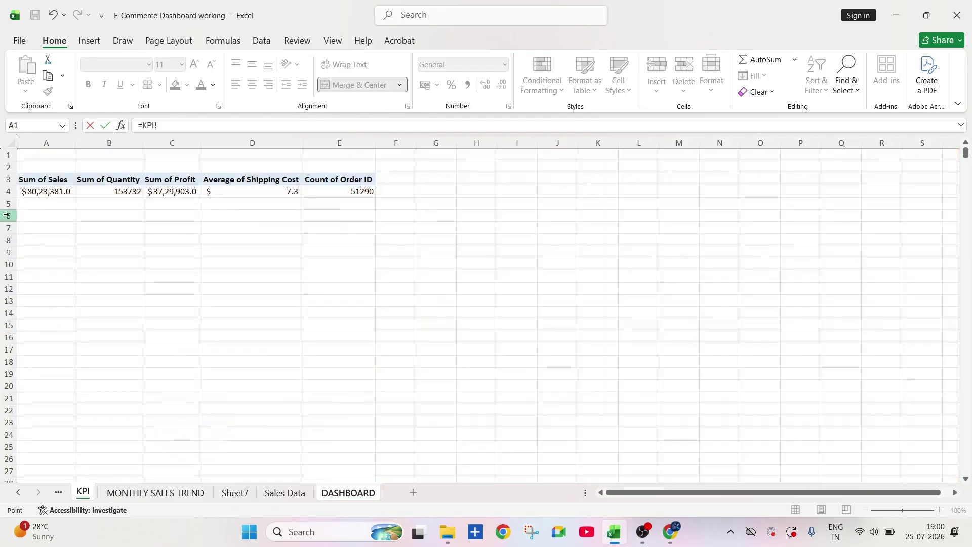
click(46, 193)
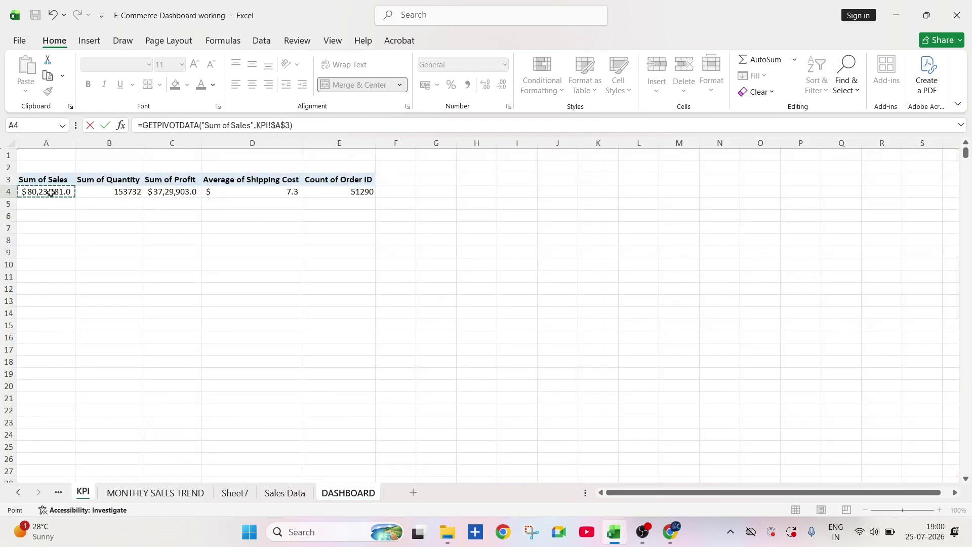
key(Return)
click(294, 226)
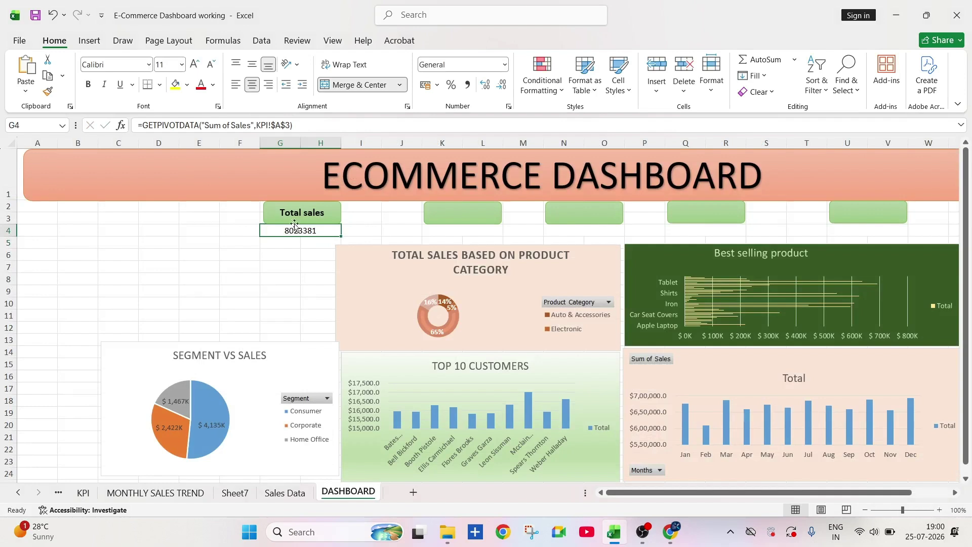
Step: Widen the Total sales rectangle leftward to the start of column G
click(264, 212)
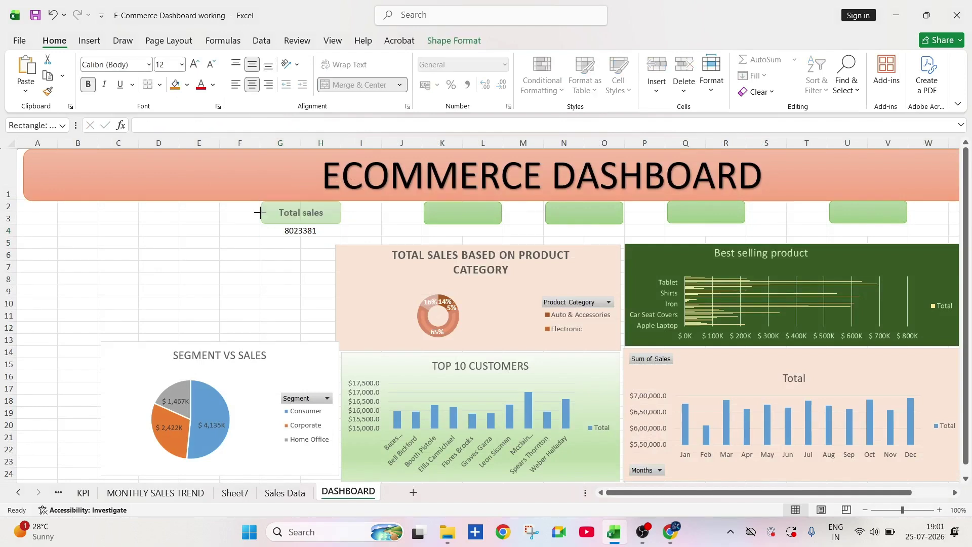
click(367, 216)
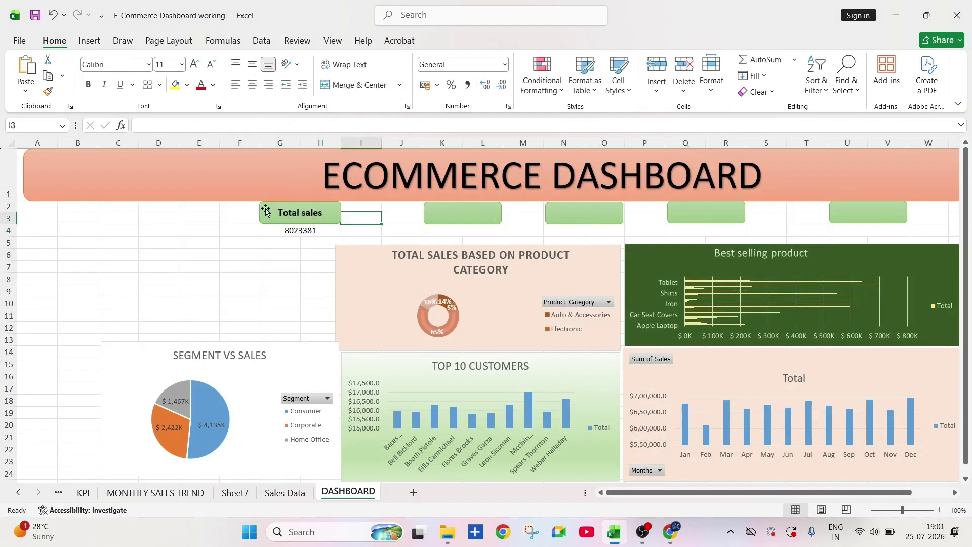
click(403, 215)
text(+++++++U)
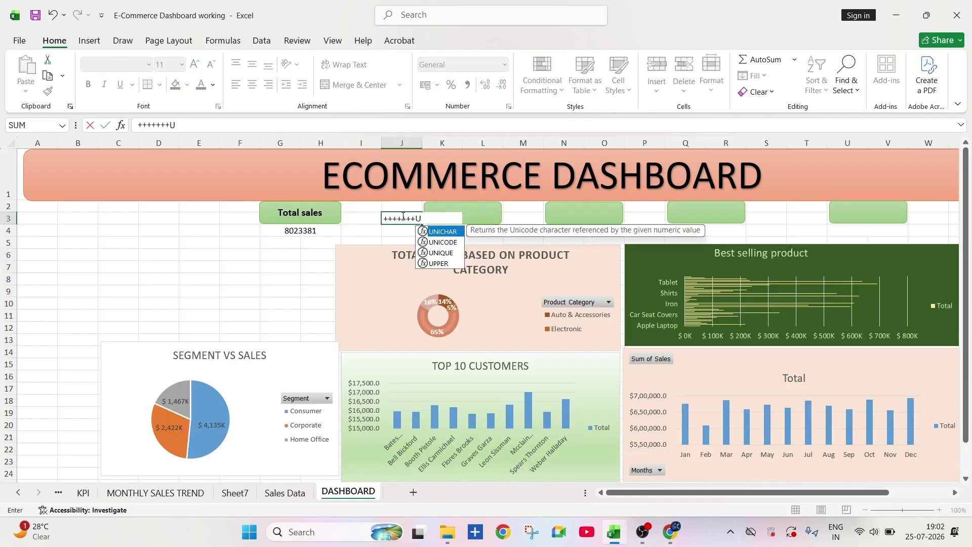
key(BackSpace)
key(BackSpace)
key(BackSpace)
key(BackSpace)
key(BackSpace)
key(BackSpace)
key(BackSpace)
key(BackSpace)
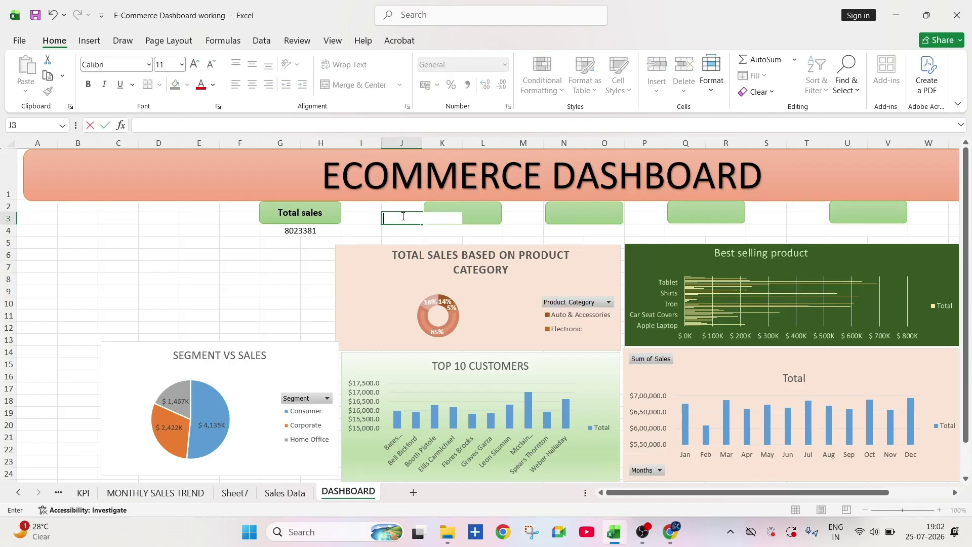
click(260, 279)
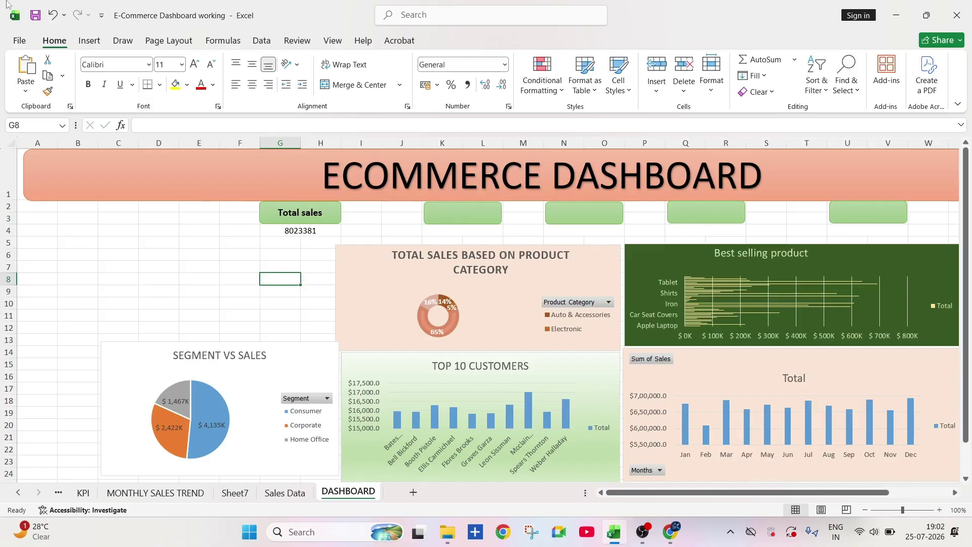
Step: Draw a rounded rectangle about 3.66 cm wide and 1.42 cm high around the Total sales label and its value
click(94, 43)
click(185, 76)
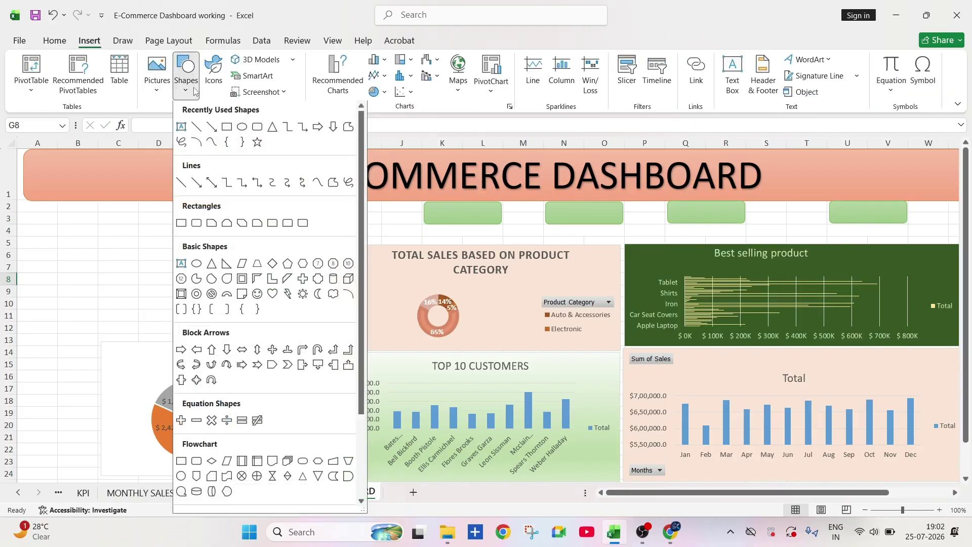
click(226, 128)
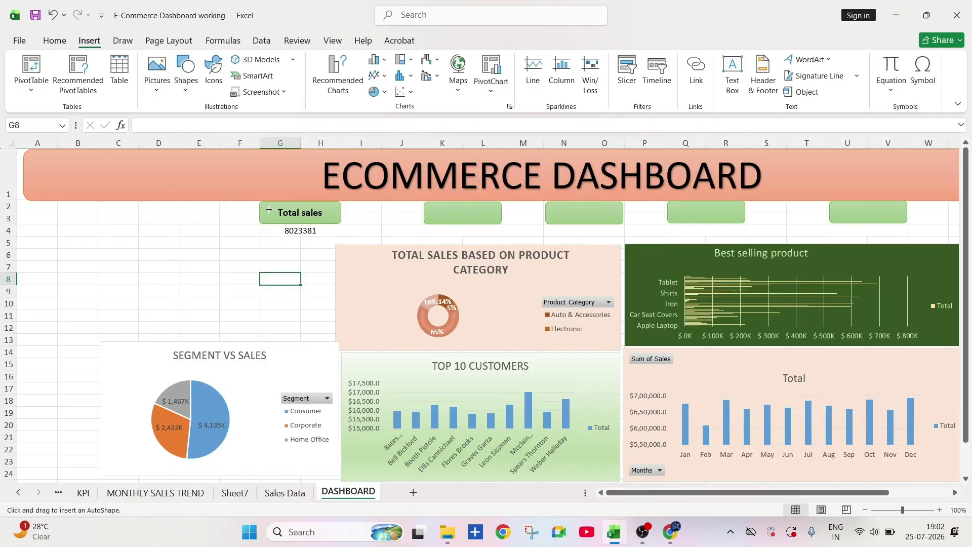
drag(256, 201, 344, 235)
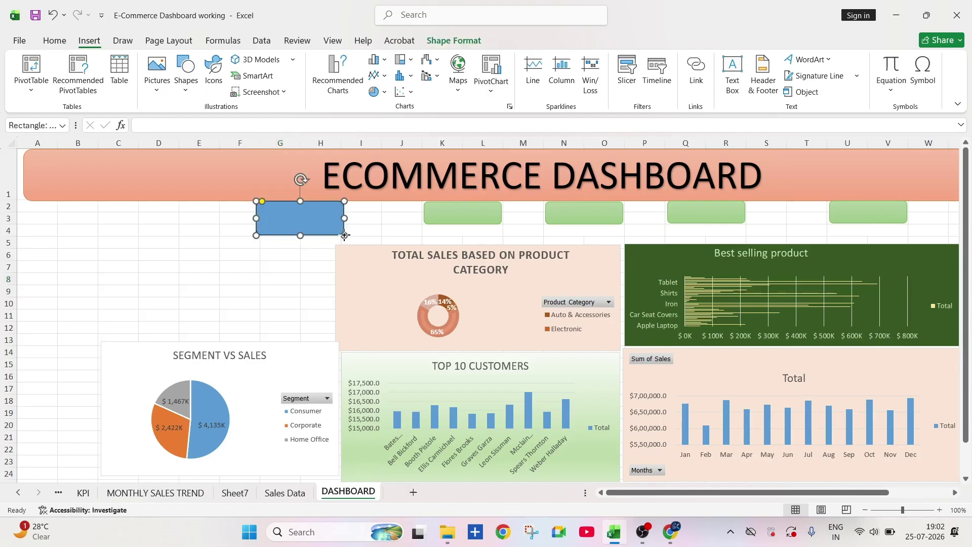
Step: Remove the new rectangle's fill and give it a dark brown outline
click(355, 59)
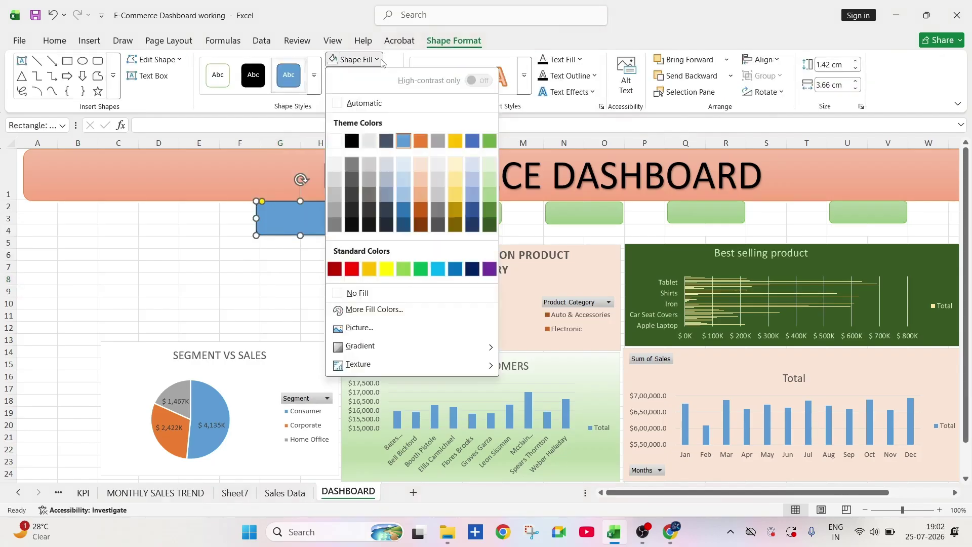
click(335, 297)
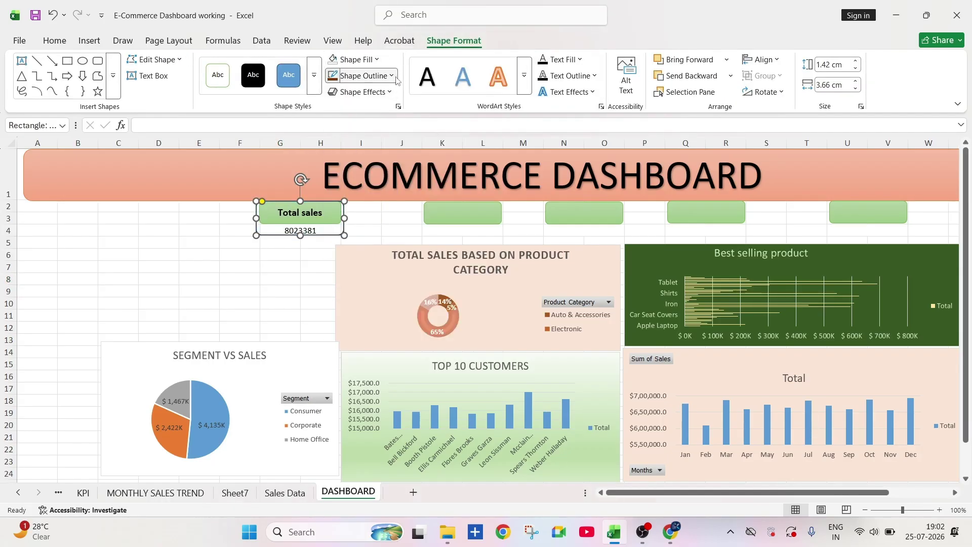
click(363, 76)
click(420, 240)
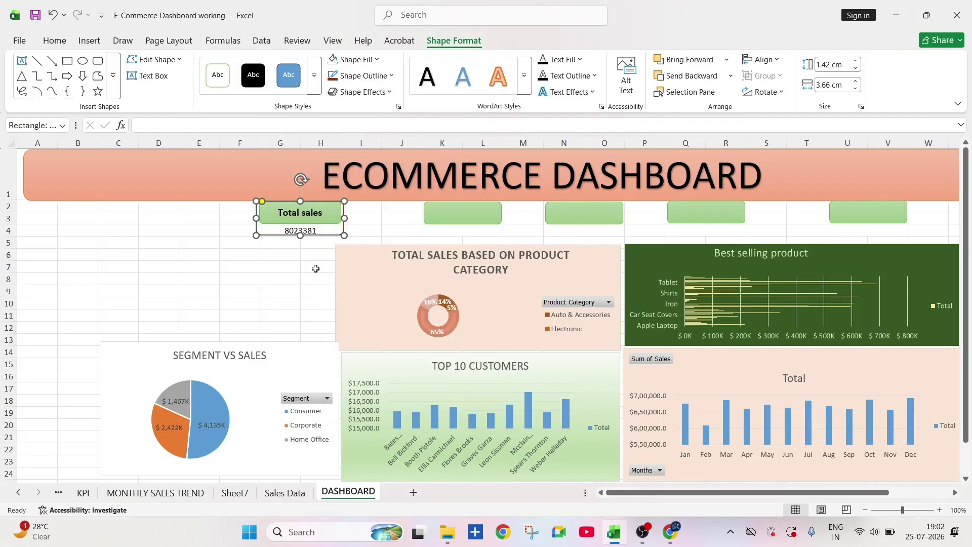
click(297, 275)
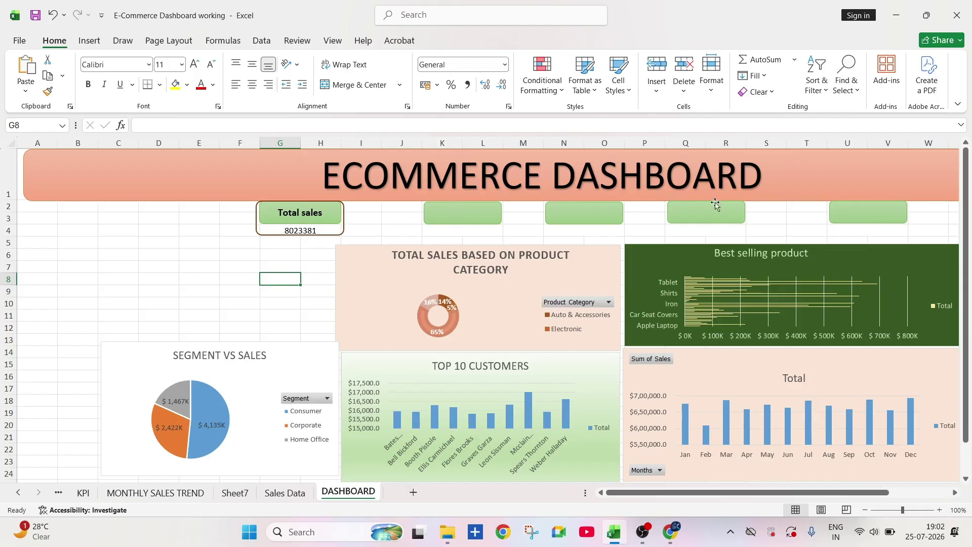
Step: Group the green Total sales label with the brown outlined frame around it
click(320, 205)
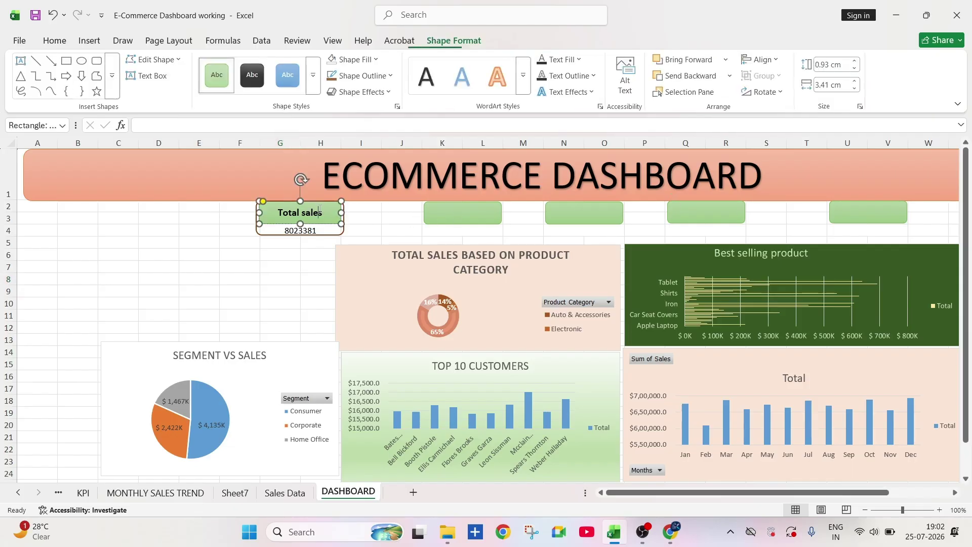
shift+click(329, 233)
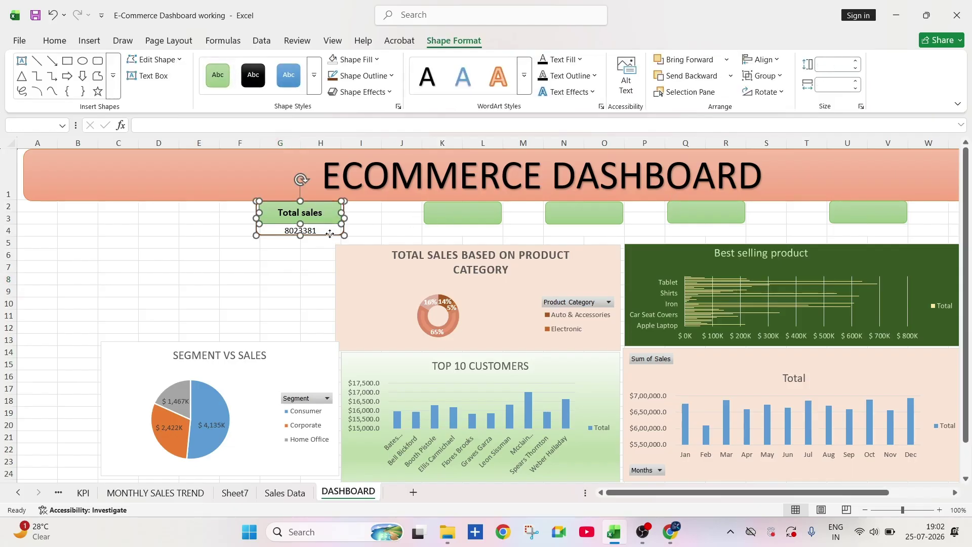
right_click(329, 233)
mouse_move(354, 334)
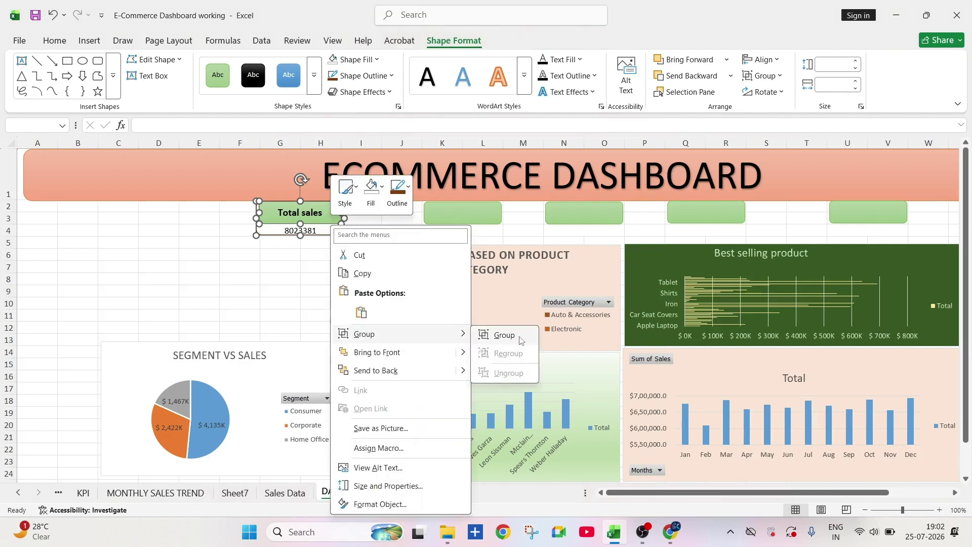
click(499, 335)
Step: Try to paste a copy of the KPI shapes in the empty area near column C, and undo the paste
click(102, 294)
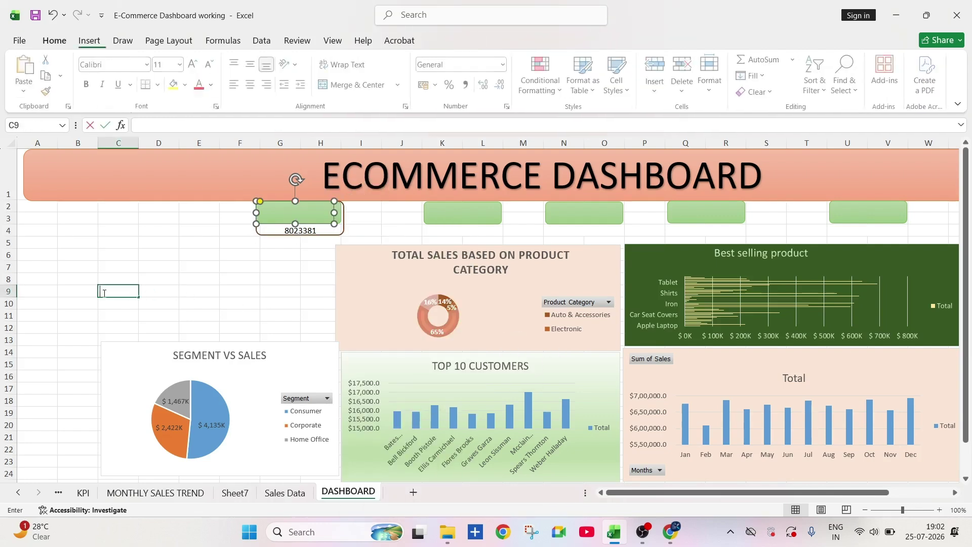
click(137, 264)
key(ctrl+v)
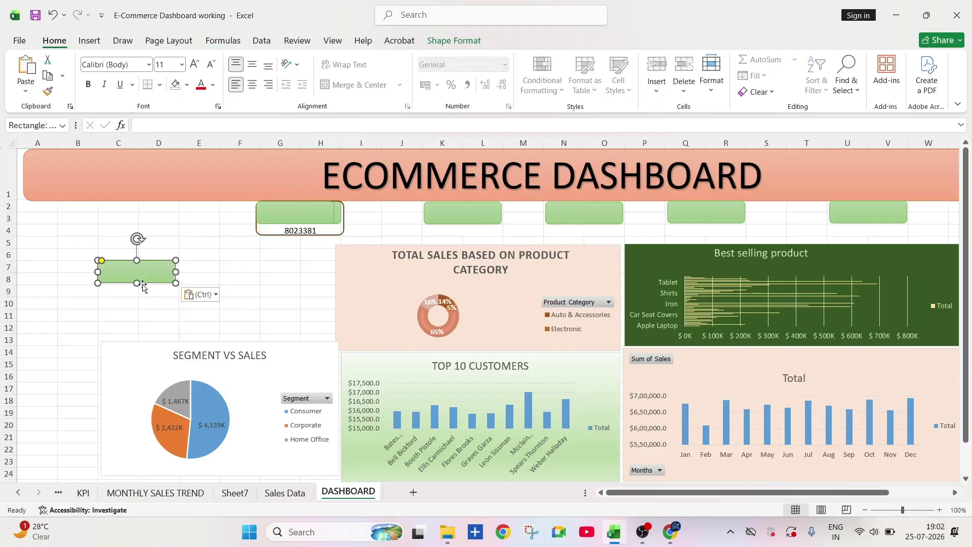
click(143, 287)
click(136, 277)
key(ctrl+z)
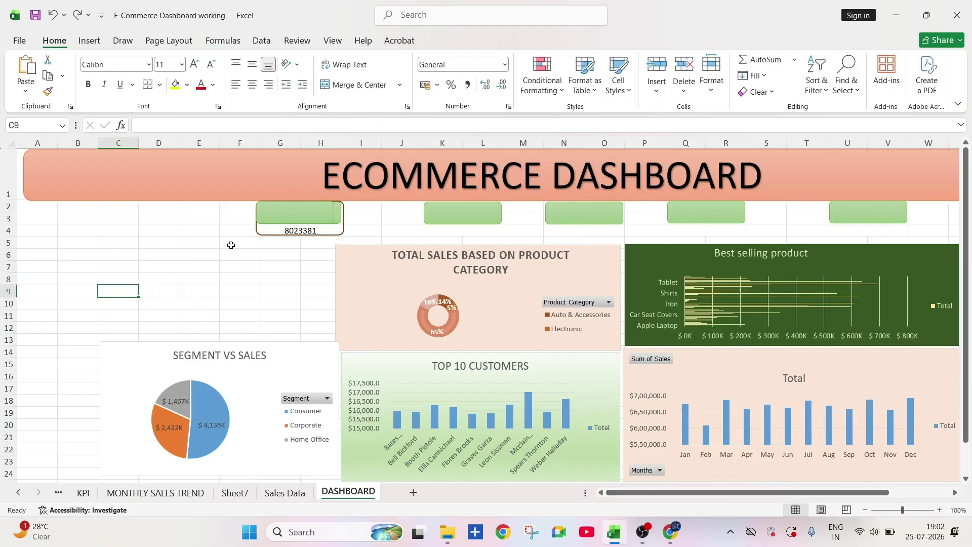
Step: Ungroup the green label and brown frame above the total sales value
click(282, 222)
click(274, 236)
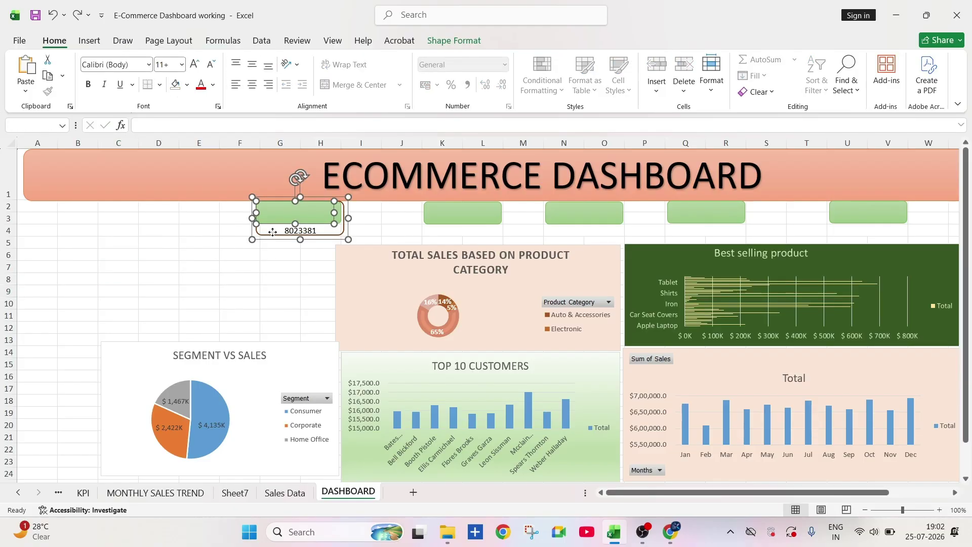
right_click(272, 232)
mouse_move(324, 334)
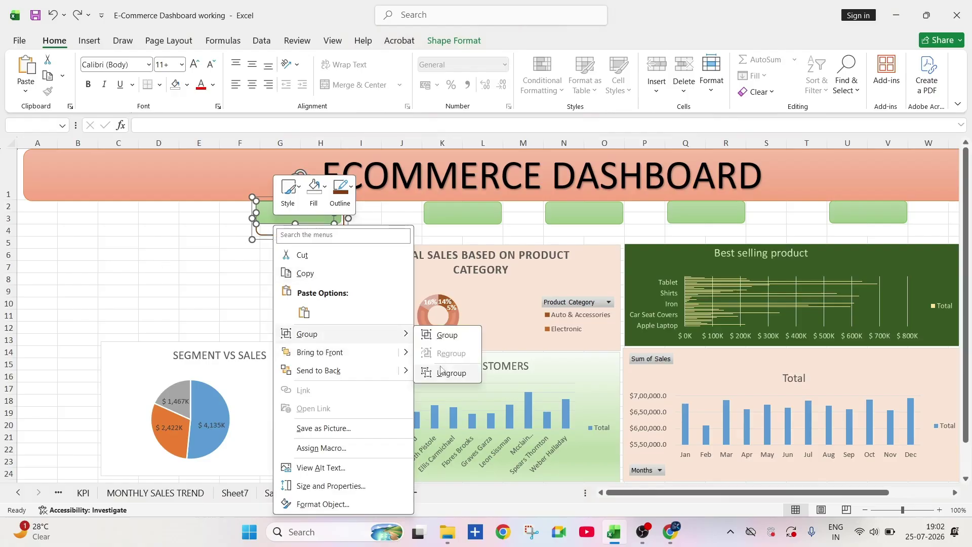
click(440, 373)
click(197, 304)
Step: Select the green rectangle and the brown frame over columns G and H together and group them
click(310, 219)
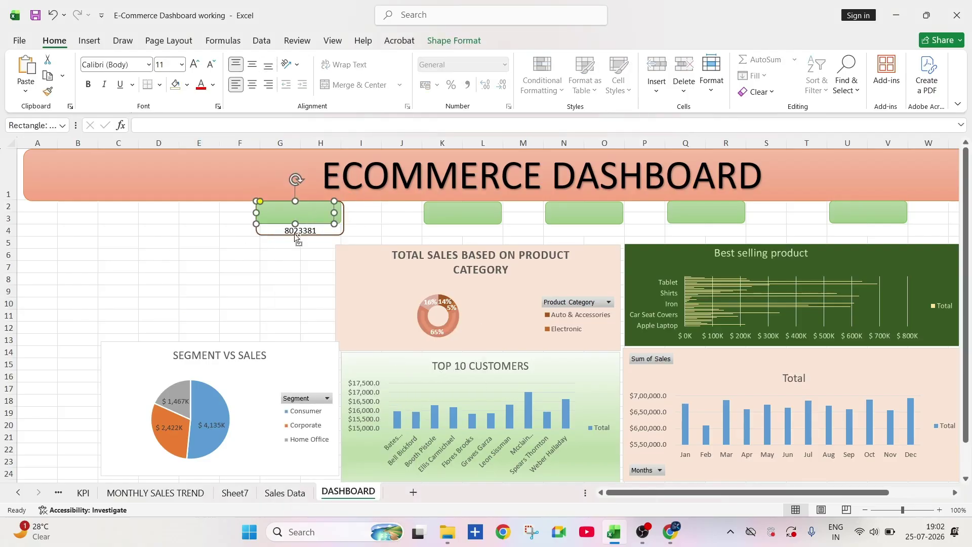
click(297, 233)
right_click(293, 234)
key(Escape)
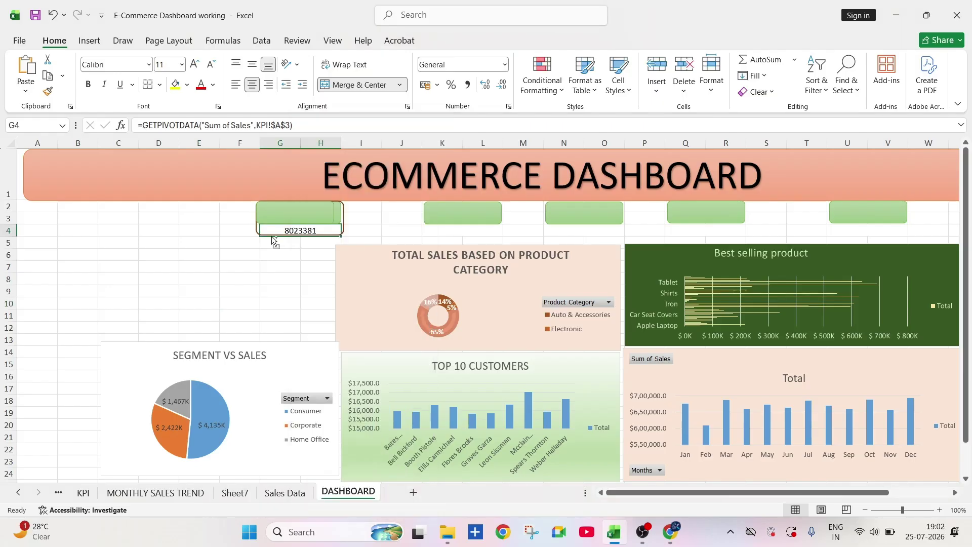
click(270, 230)
click(270, 230)
right_click(274, 221)
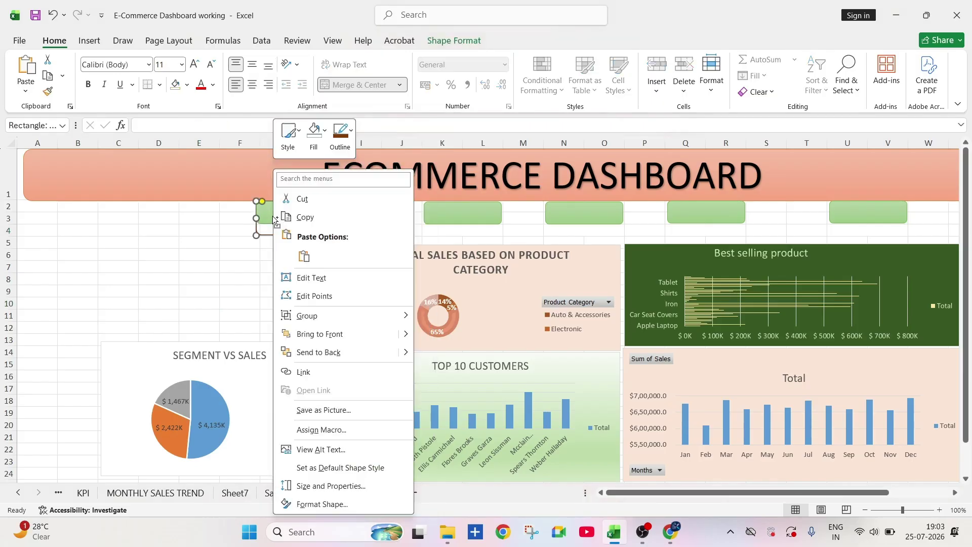
click(260, 217)
click(272, 217)
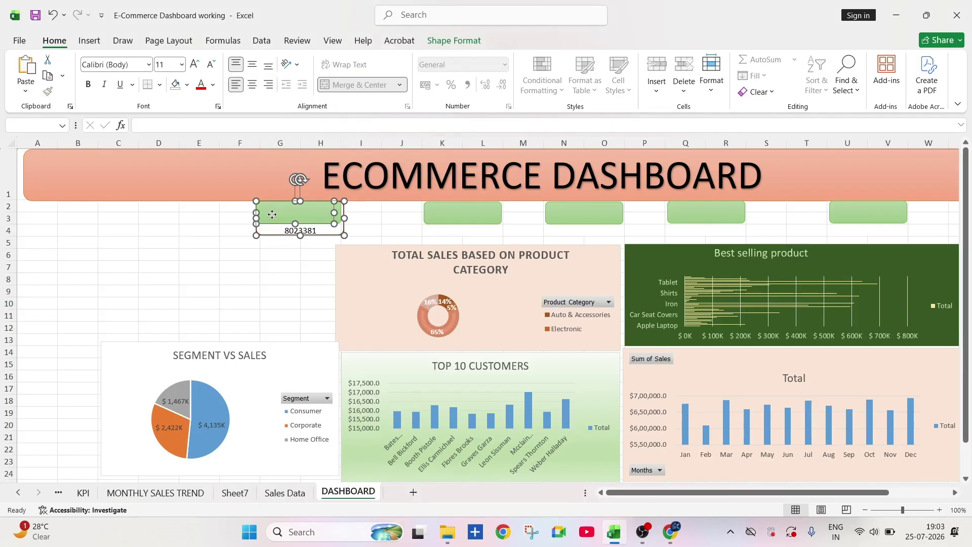
right_click(272, 215)
mouse_move(306, 323)
click(439, 318)
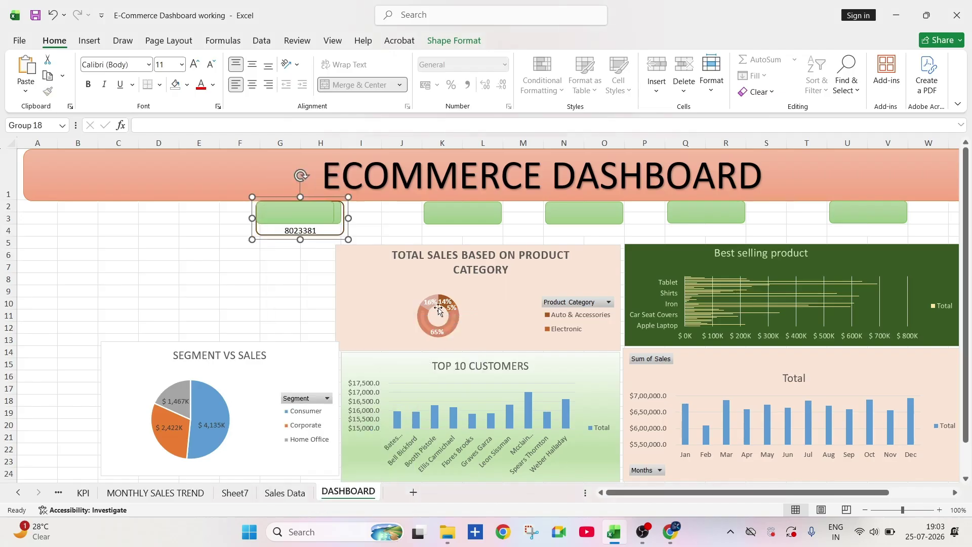
Step: Try to paste a copy of the grouped KPI shapes at cell B8, and delete the pasted rectangle
click(82, 277)
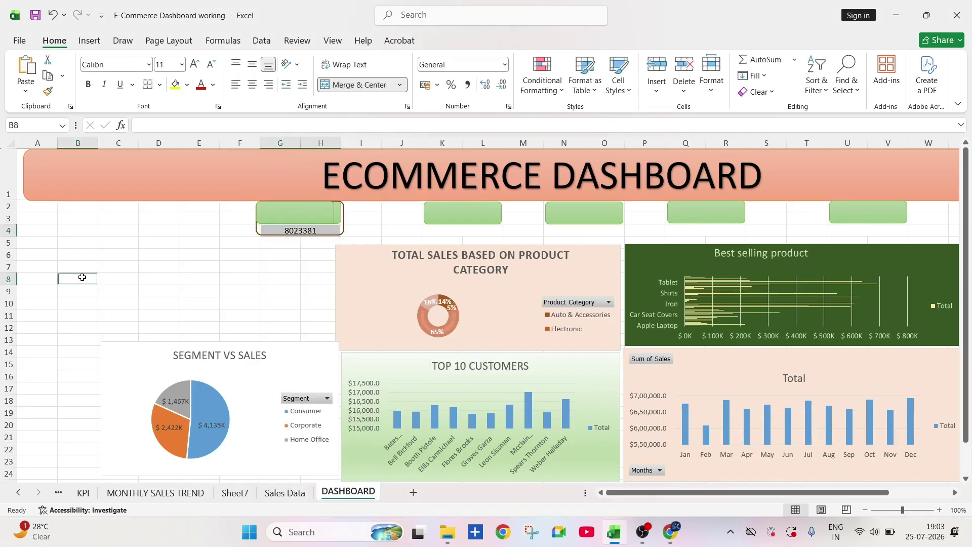
key(ctrl+v)
click(100, 303)
click(106, 282)
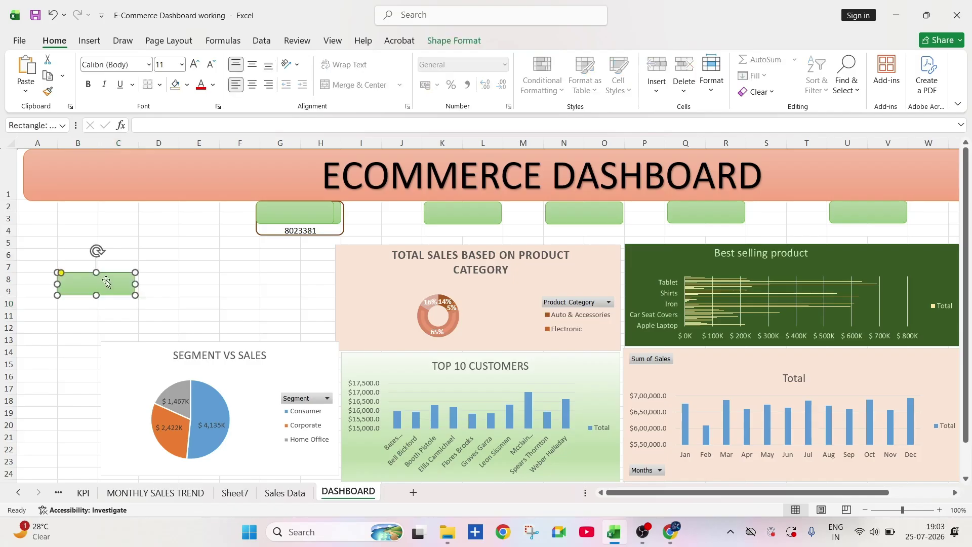
key(Delete)
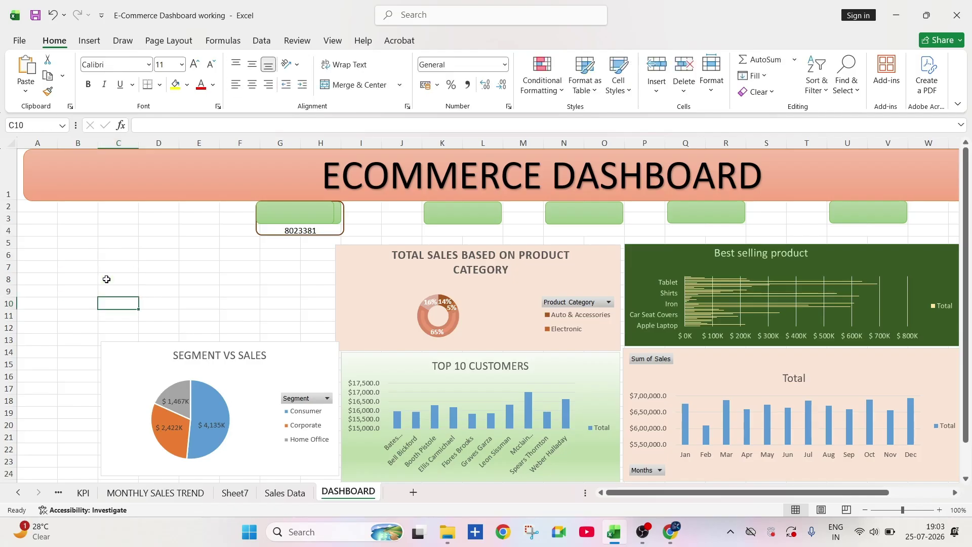
Step: Ungroup the green rectangle and brown frame over columns G and H
click(339, 229)
right_click(344, 230)
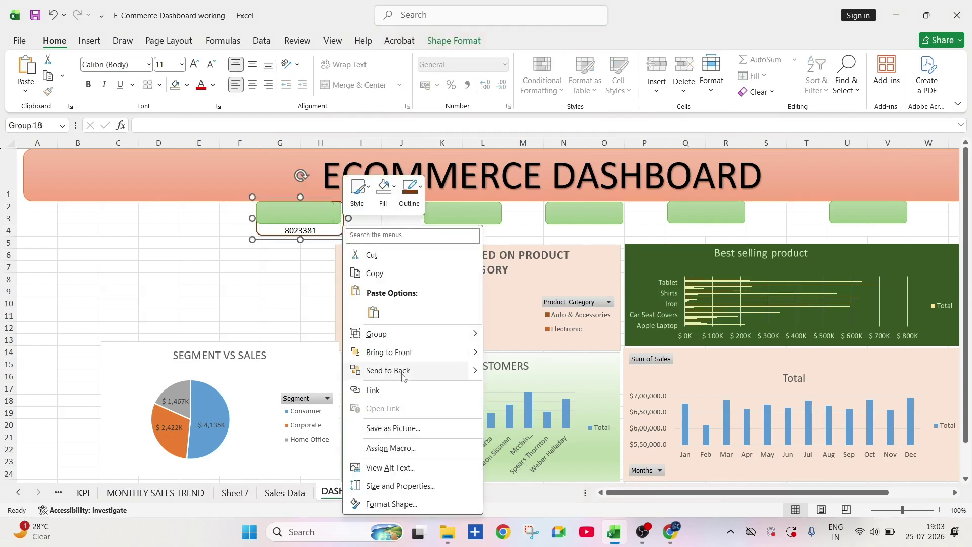
mouse_move(417, 334)
click(527, 369)
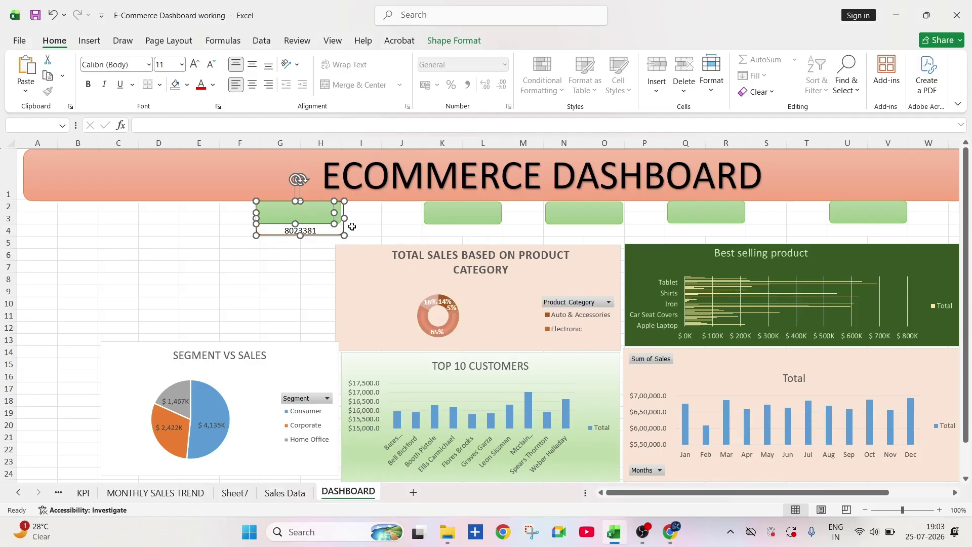
click(387, 229)
Step: Duplicate the brown outlined frame and place the copy around the green rectangle and value cell in columns K and L
click(344, 231)
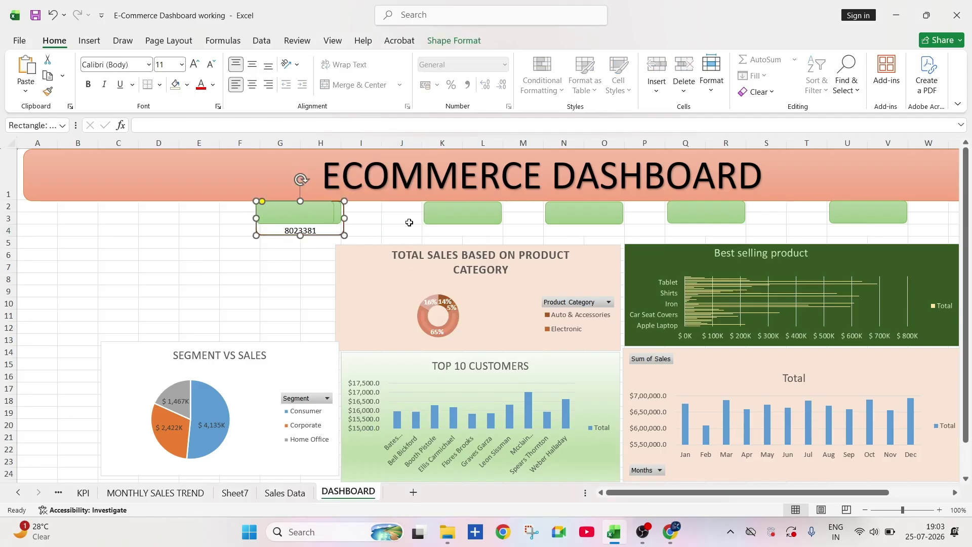
key(ctrl+d)
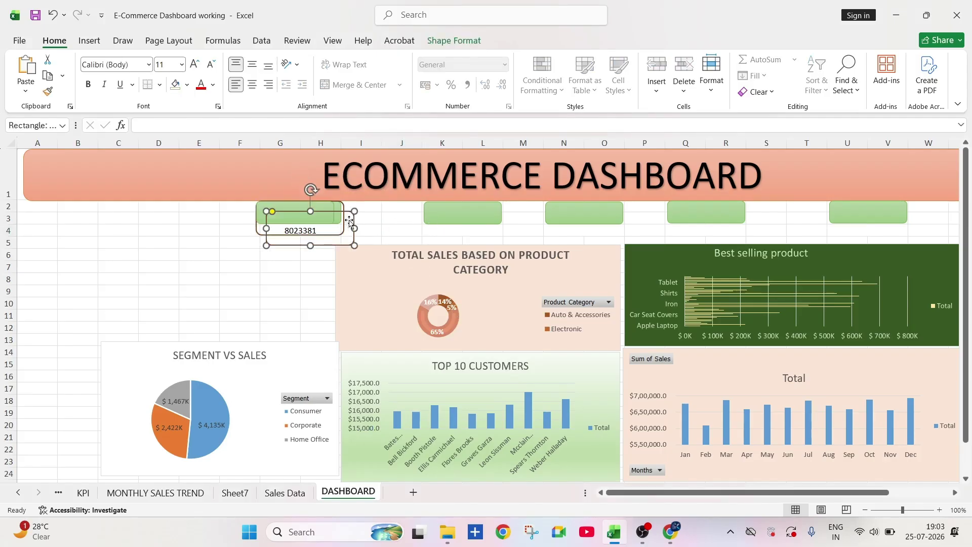
drag(349, 222, 501, 206)
Step: Link the merged cell K4 to the Sum of Profit value in cell C4 of the KPI sheet's pivot table
click(465, 228)
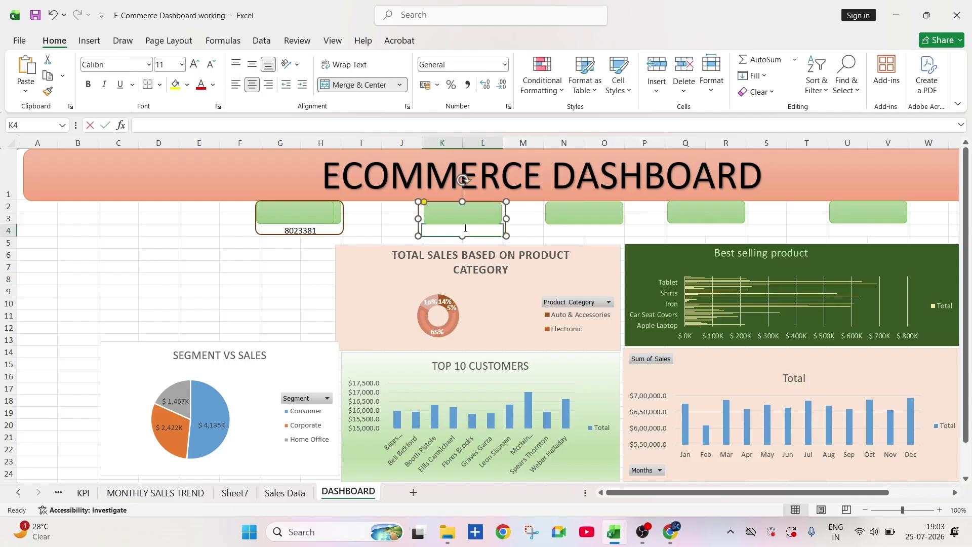
text(=)
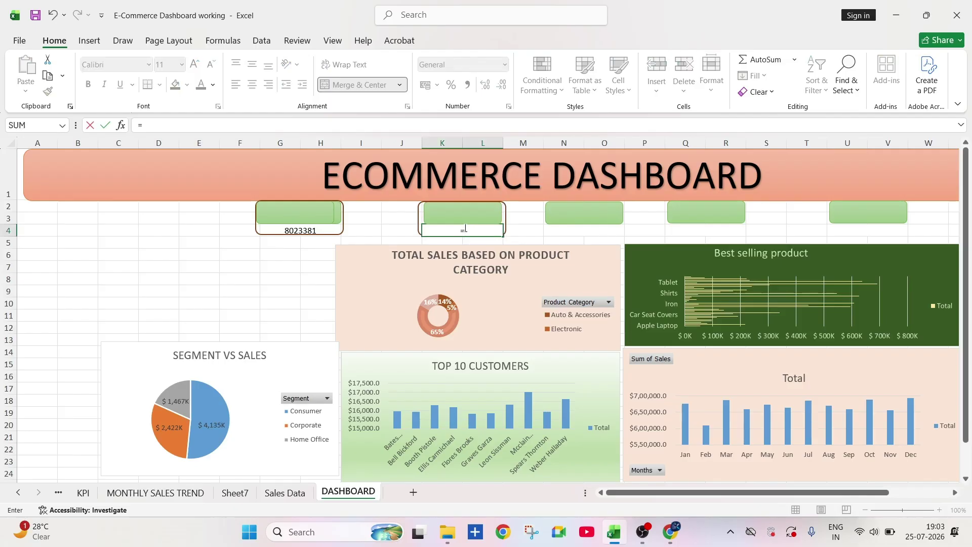
click(83, 492)
click(174, 191)
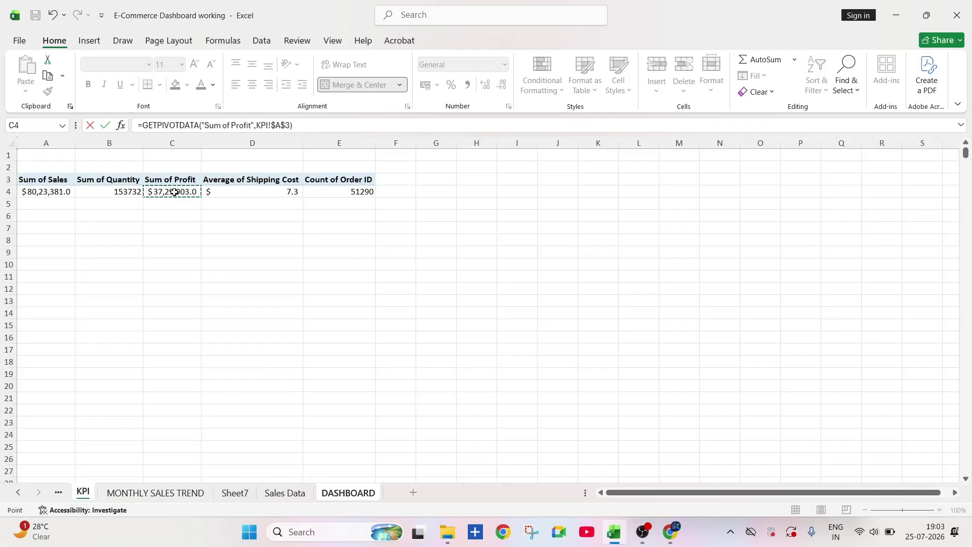
key(Return)
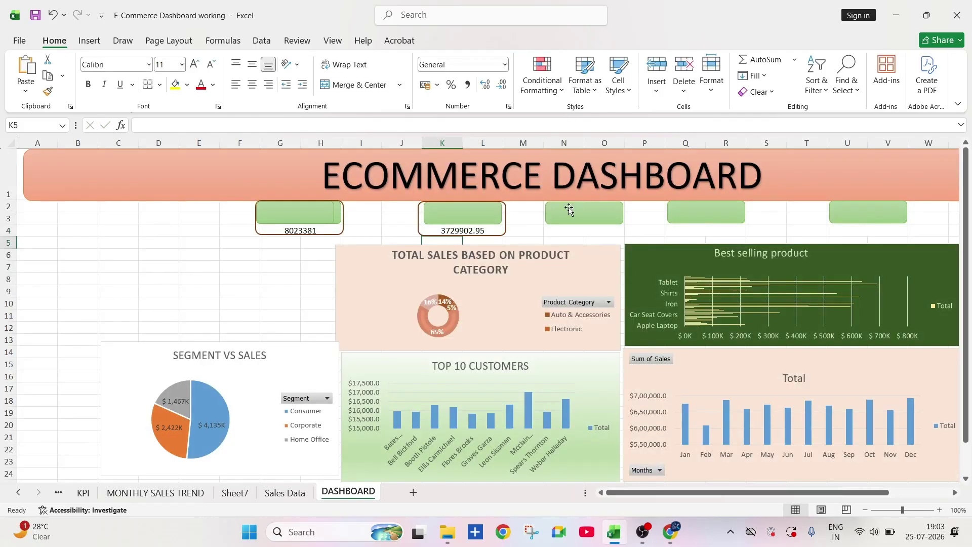
click(561, 223)
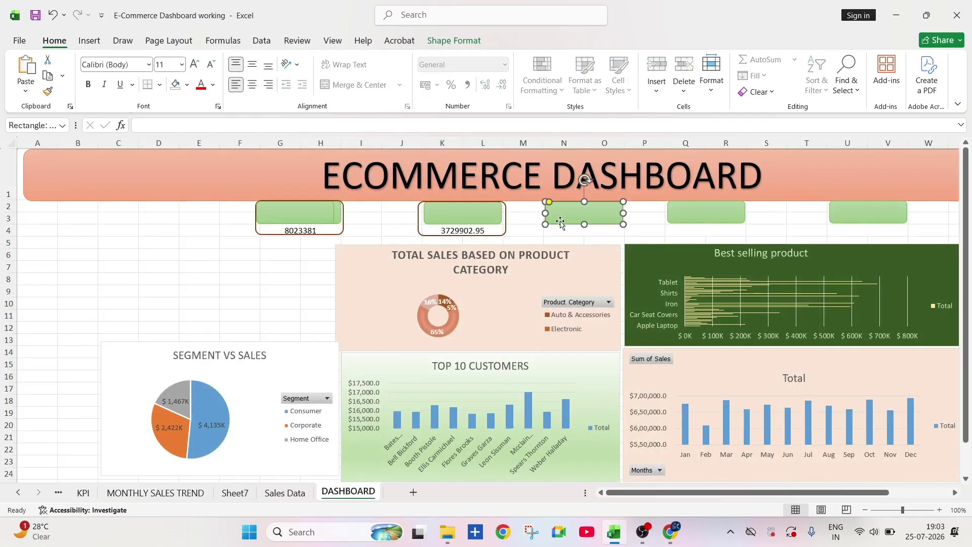
Step: Label the green rectangle over columns K and L PROFIT and centre the text horizontally and vertically
click(437, 214)
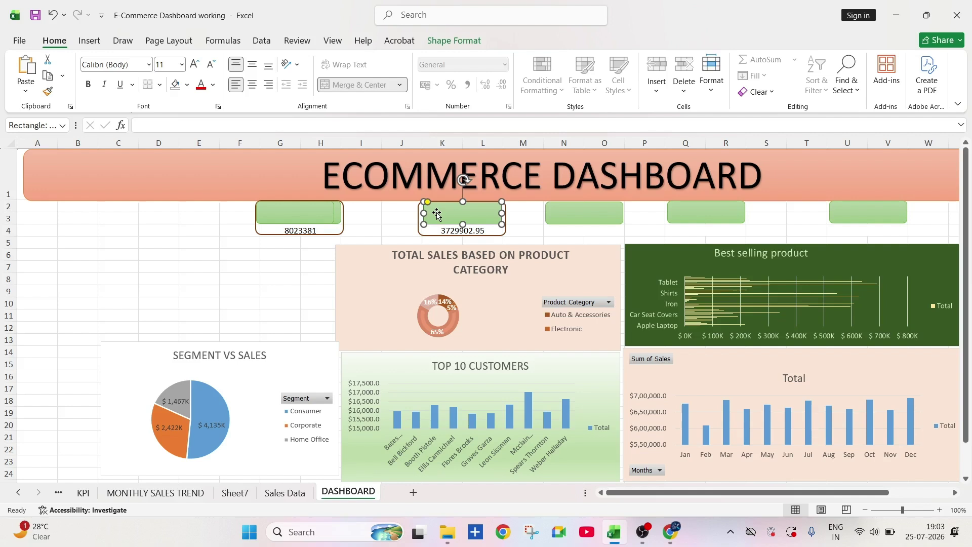
text(Pr)
click(252, 84)
click(252, 64)
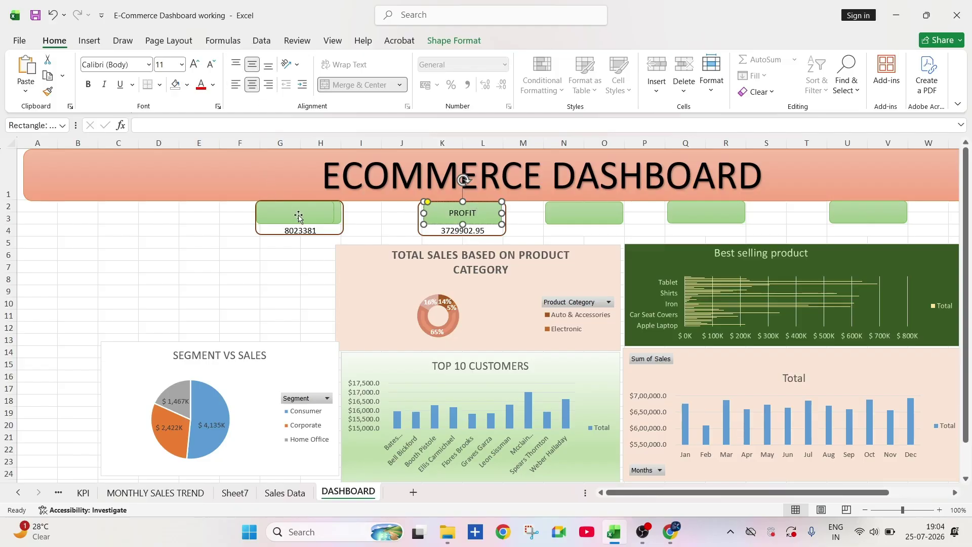
Step: Label the green rectangle over columns G and H SALES and centre the text horizontally and vertically
click(301, 218)
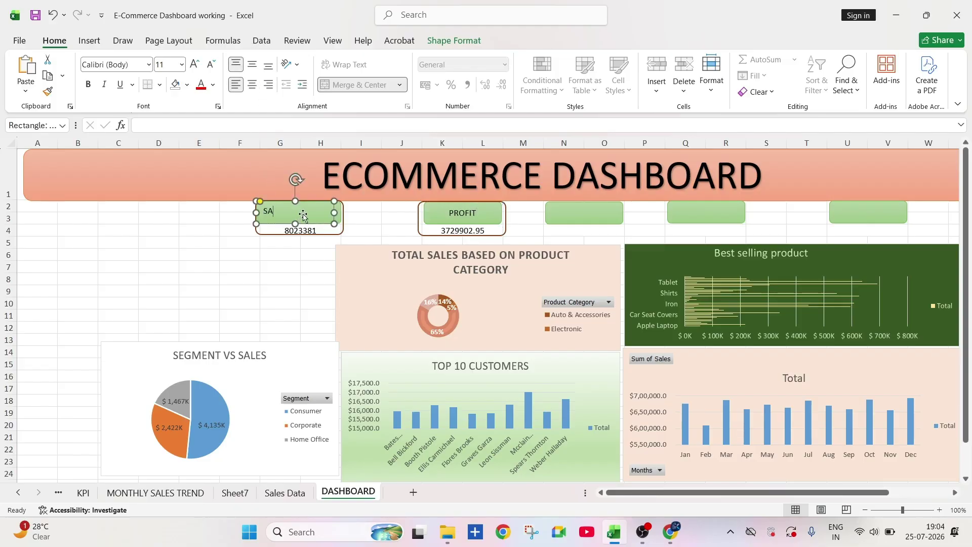
click(253, 85)
click(252, 64)
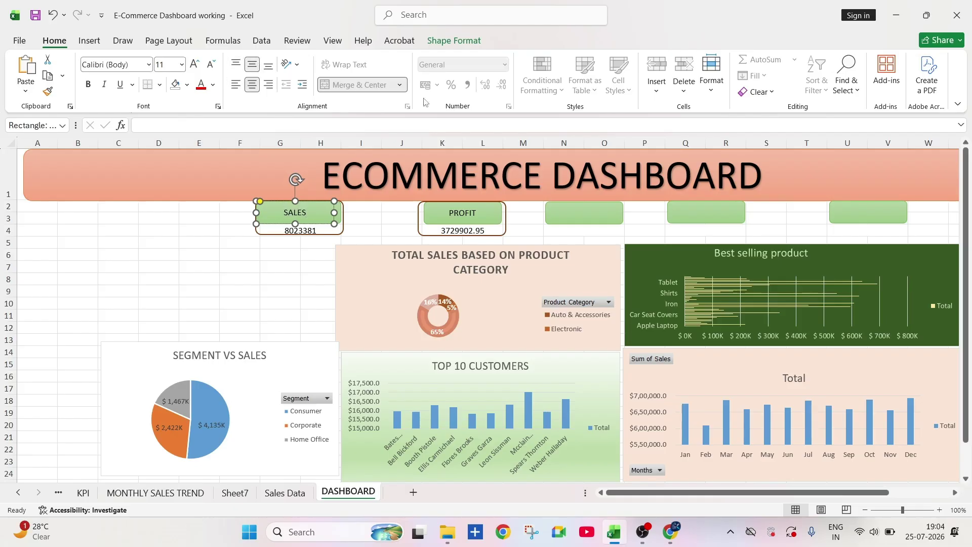
Step: Label the green rectangle over columns N and O AVERAGE SHIPPING COST and reduce its font size to 7
click(579, 214)
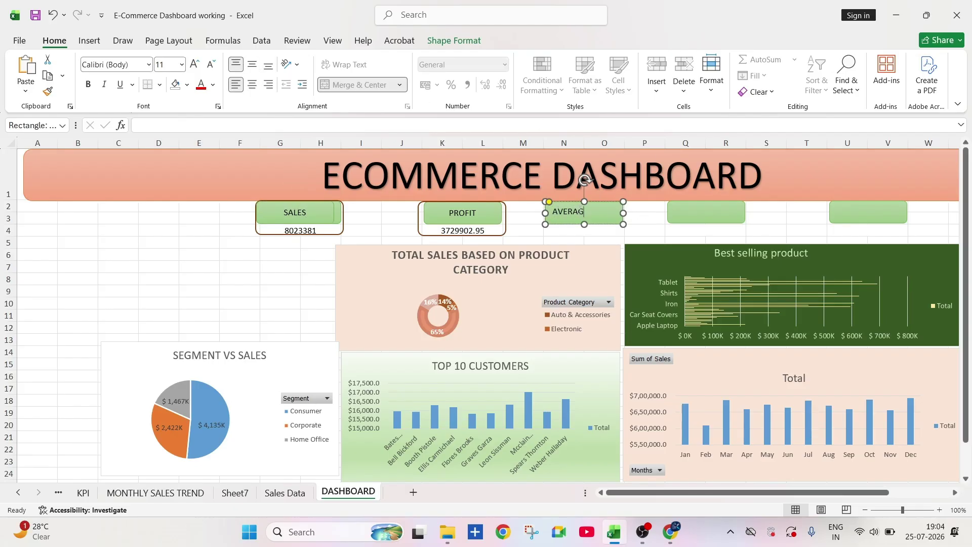
text(AVERAGE SHIPPIN)
key(BackSpace)
key(BackSpace)
key(BackSpace)
key(BackSpace)
key(BackSpace)
key(BackSpace)
key(BackSpace)
key(BackSpace)
key(BackSpace)
key(BackSpace)
key(BackSpace)
key(BackSpace)
key(BackSpace)
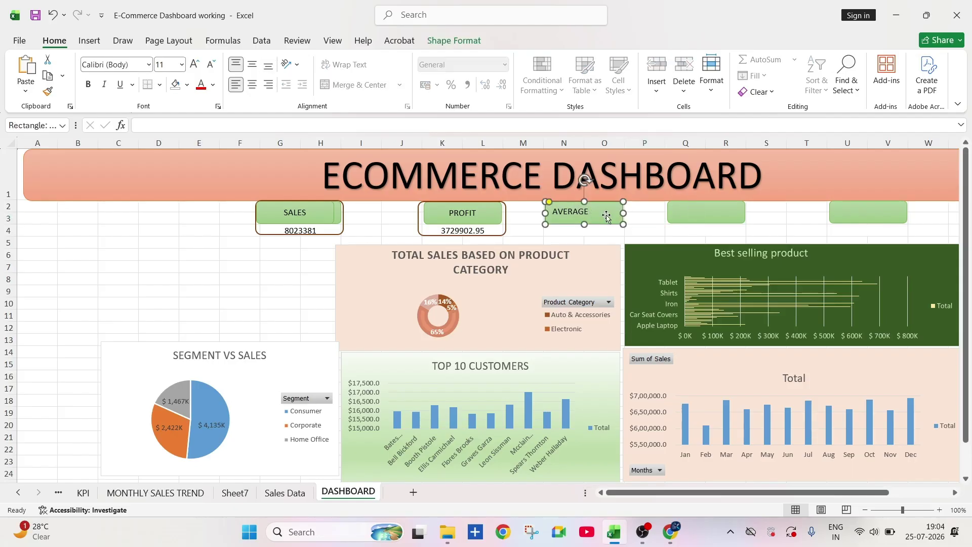
click(210, 65)
click(210, 65)
click(210, 65)
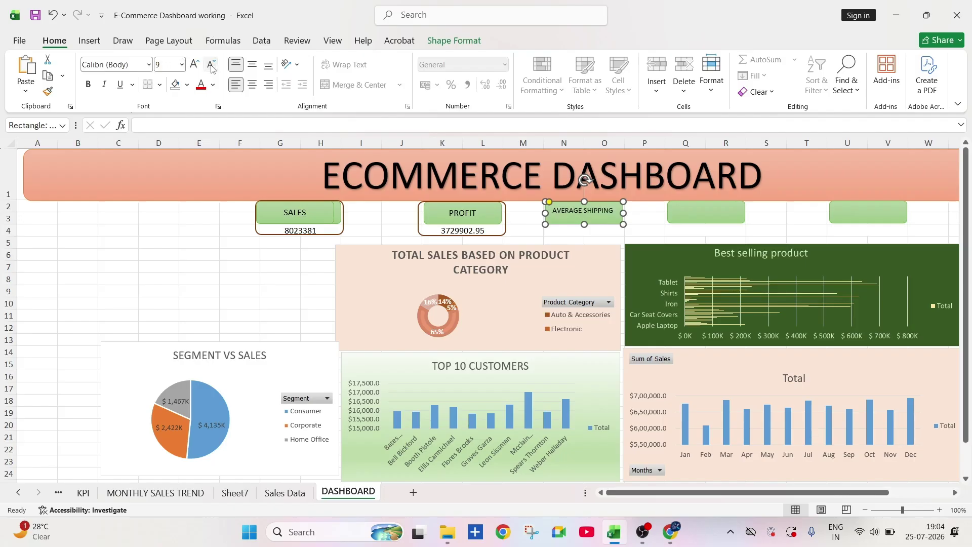
click(209, 65)
click(213, 66)
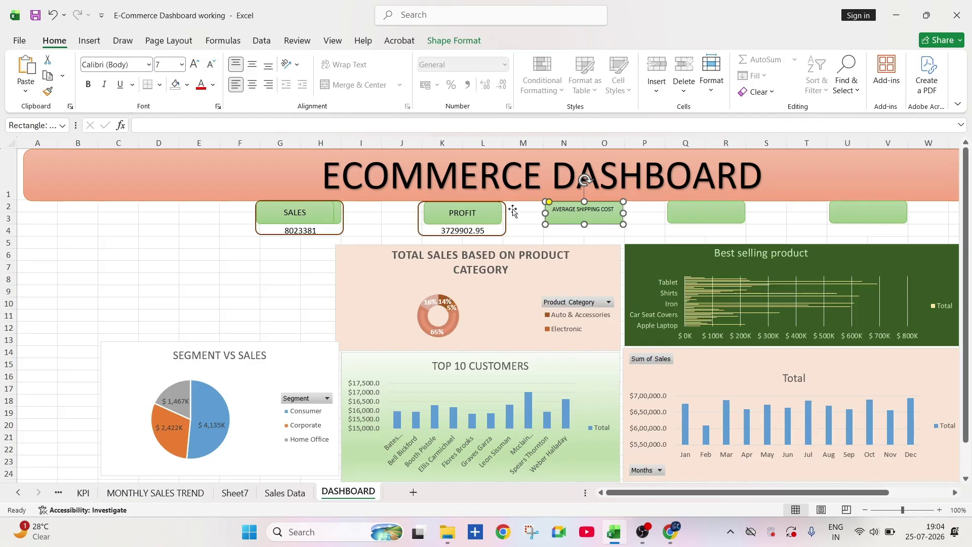
Step: Widen the AVERAGE SHIPPING COST rectangle slightly, centre its text both ways, and make it bold at font size 8
drag(628, 213, 639, 212)
click(252, 84)
click(253, 64)
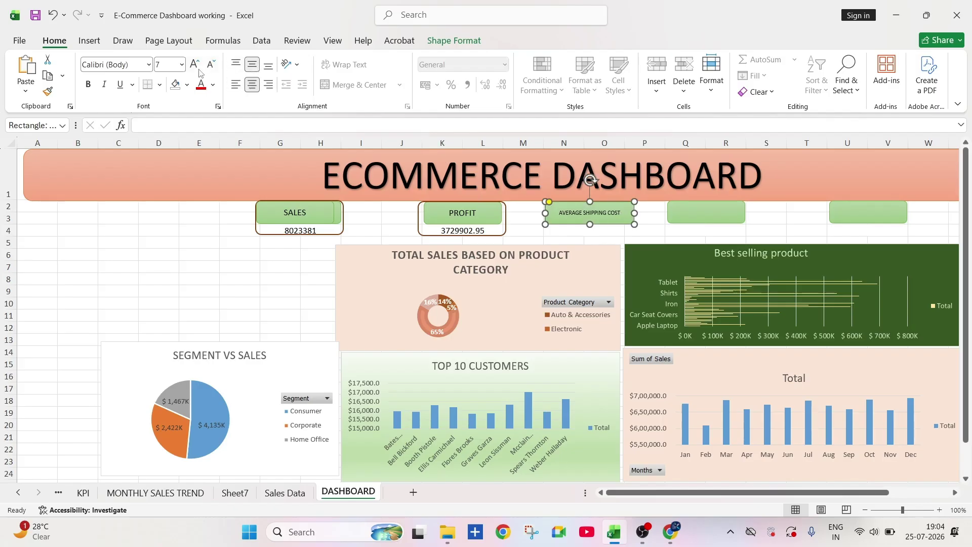
click(195, 64)
click(88, 84)
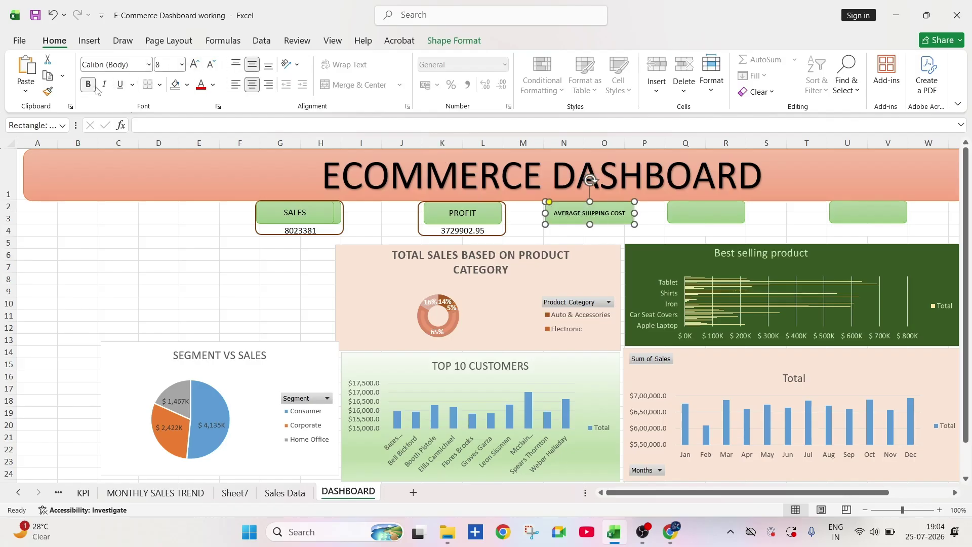
click(197, 65)
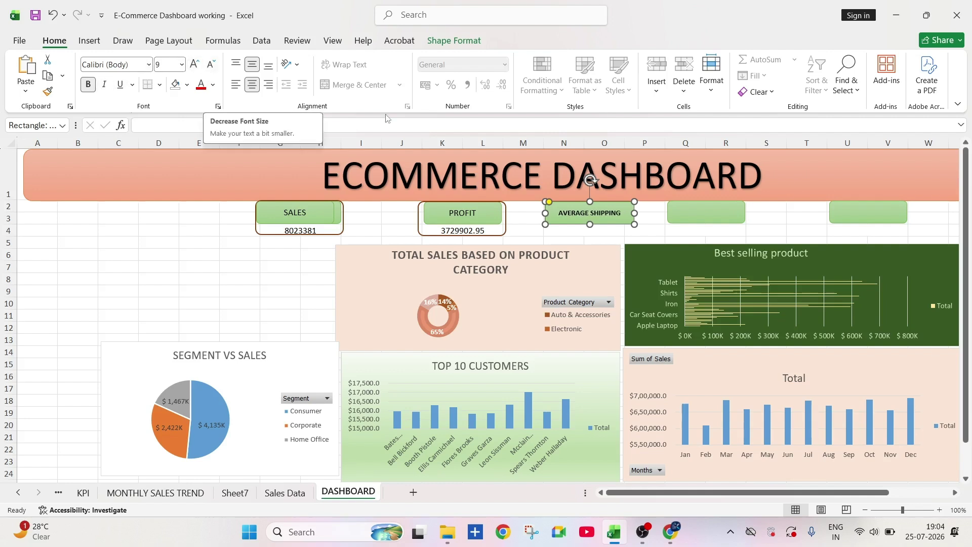
click(211, 65)
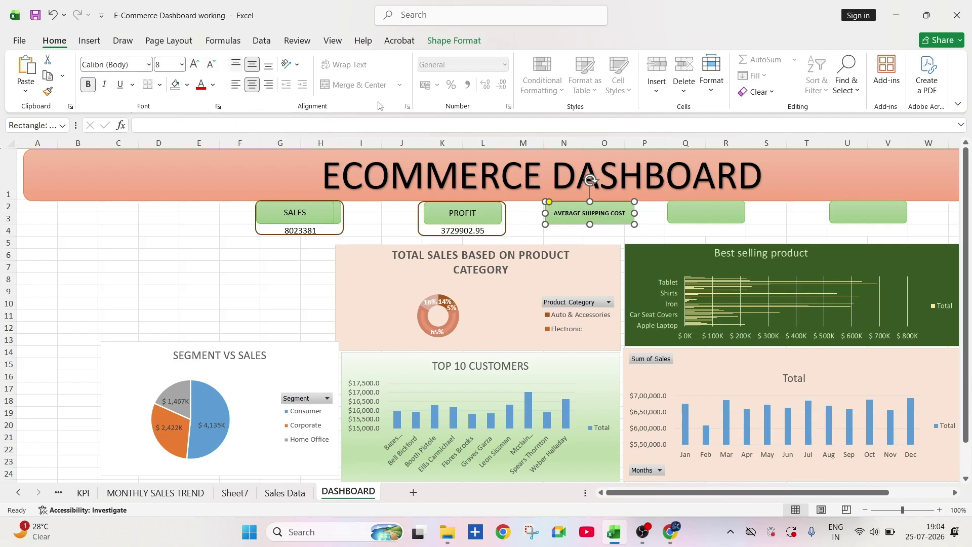
Step: Extend the AVERAGE SHIPPING COST rectangle slightly toward the PROFIT shape and set its font size to 9
click(700, 218)
click(612, 219)
drag(545, 213, 538, 213)
click(196, 65)
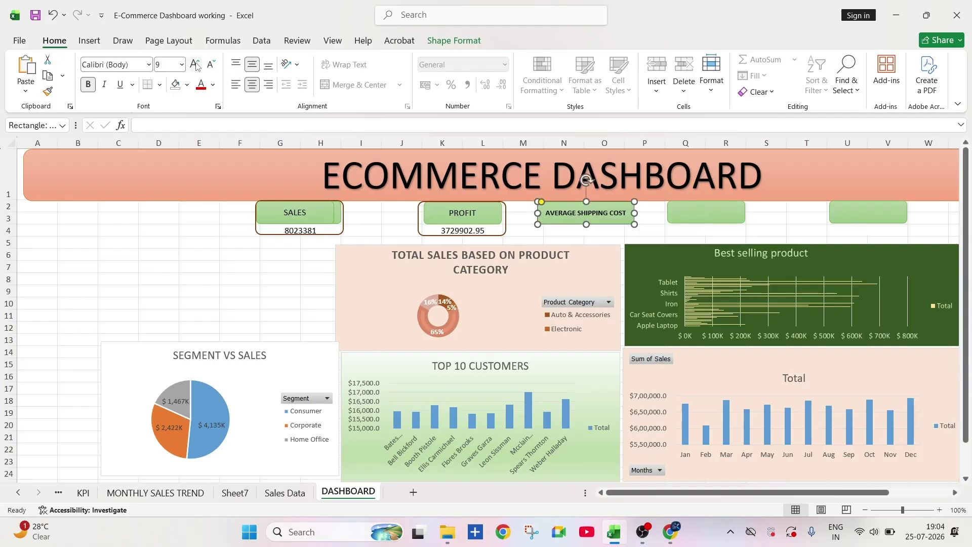
Step: Check the KPI sheet's headings, label the green rectangle over columns Q and R QUANTITY, and centre its text both ways
click(670, 214)
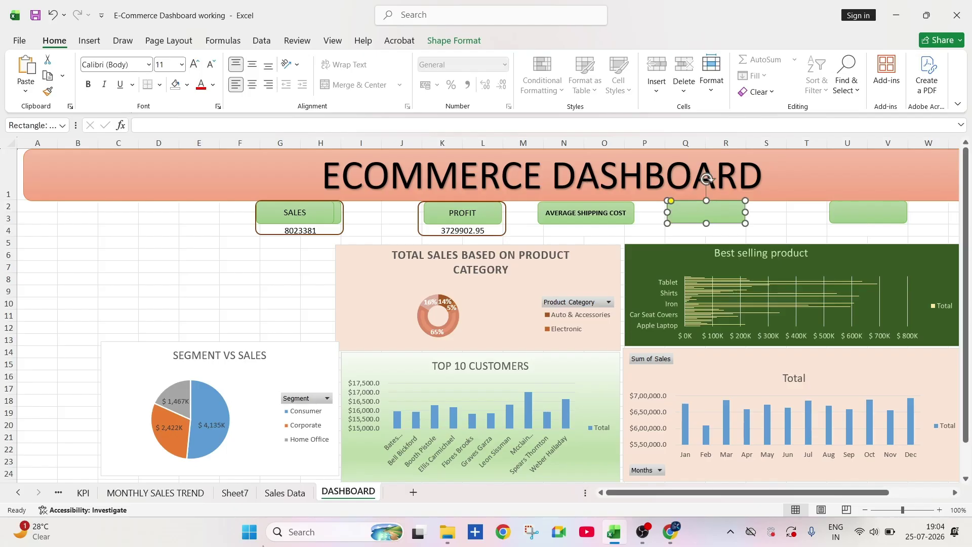
click(83, 492)
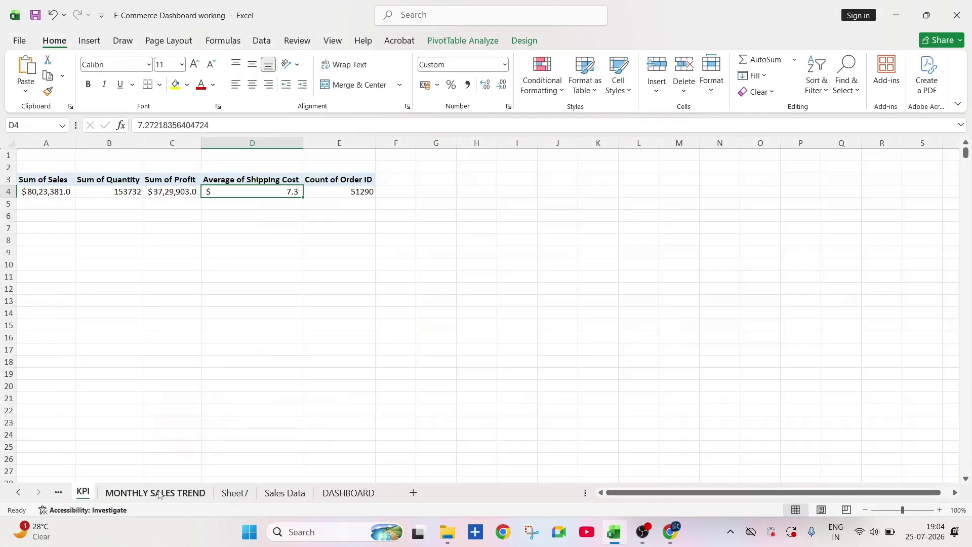
click(355, 494)
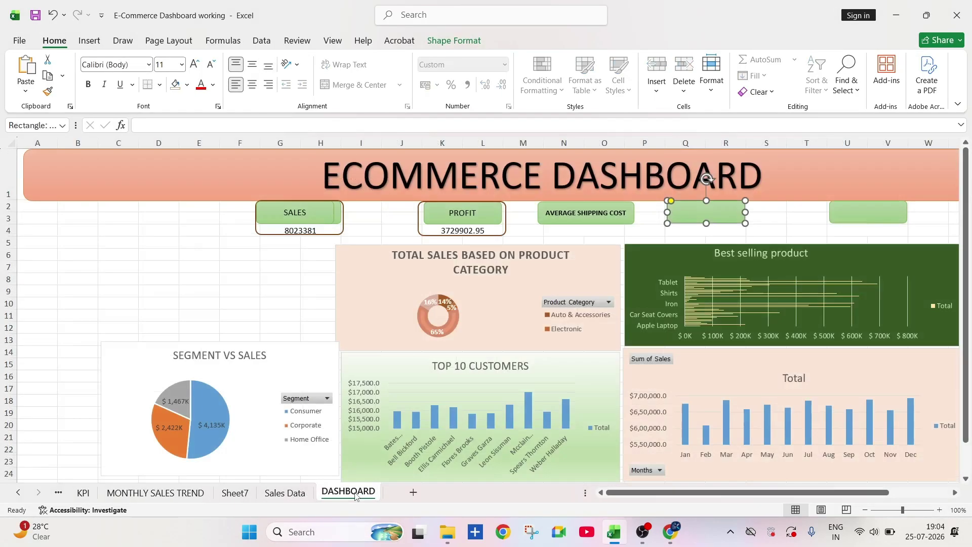
click(714, 215)
click(252, 85)
click(252, 65)
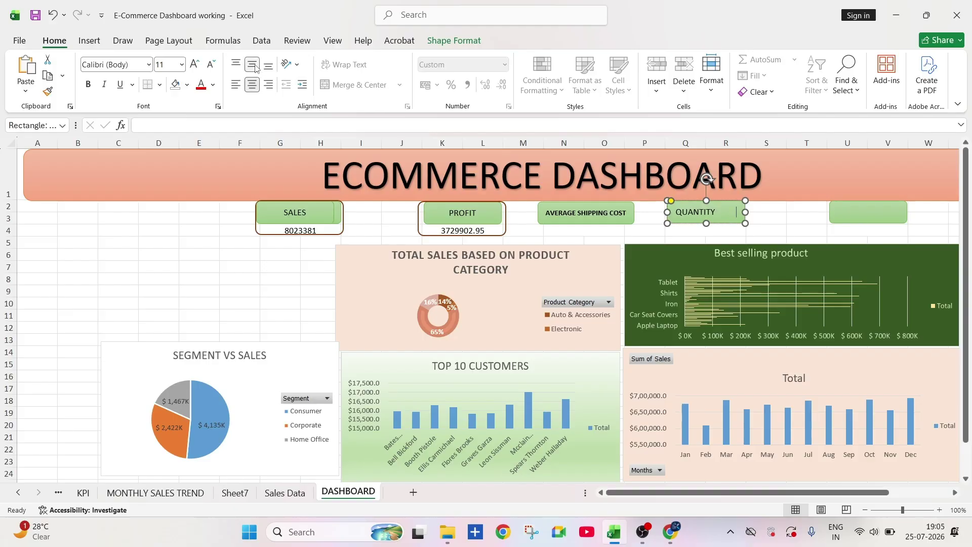
click(758, 224)
click(723, 217)
click(268, 85)
click(252, 85)
click(236, 64)
click(253, 66)
click(675, 212)
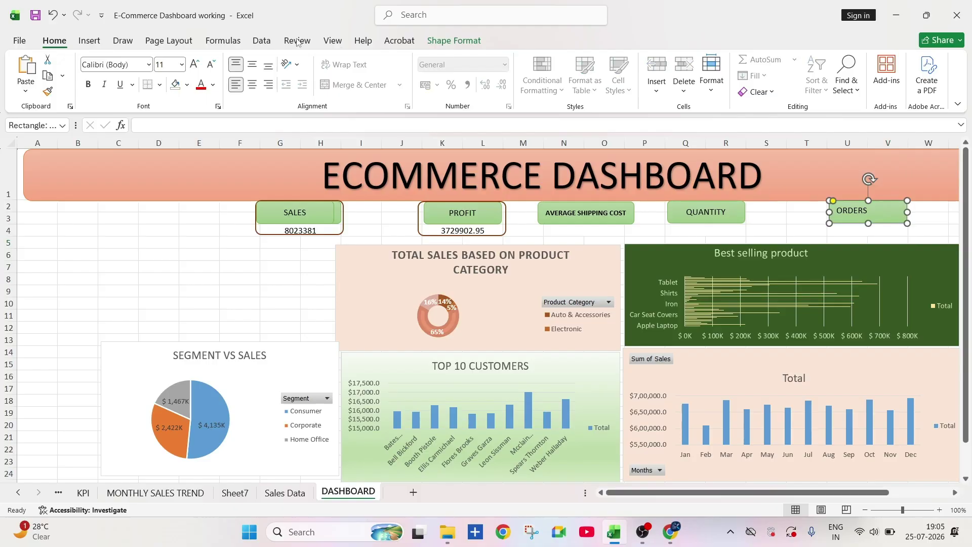
Step: Label the green rectangle over columns U and V ORDERS and centre the text horizontally and vertically
click(252, 64)
click(742, 228)
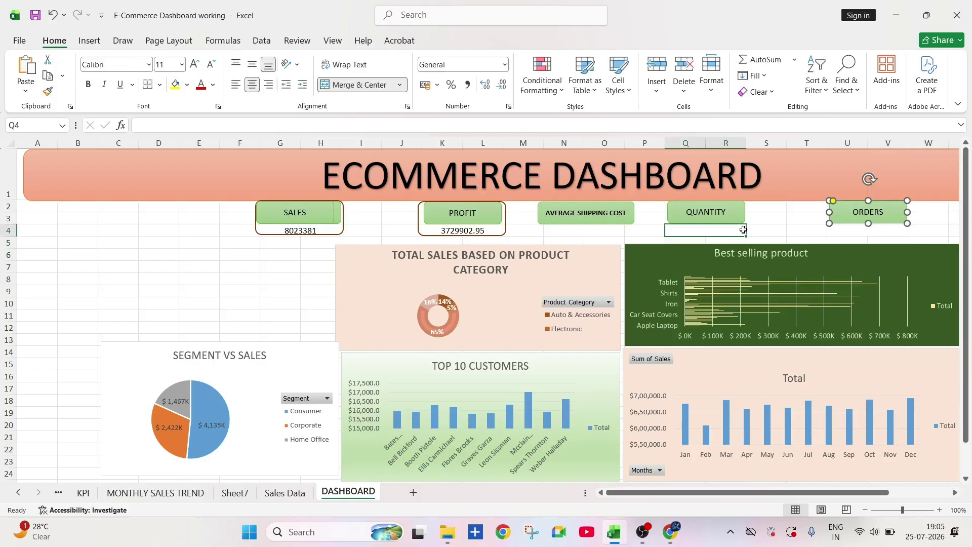
Step: Try to link the merged cell N4 to the Sum of Quantity value on the KPI sheet, and clear the cell
click(578, 230)
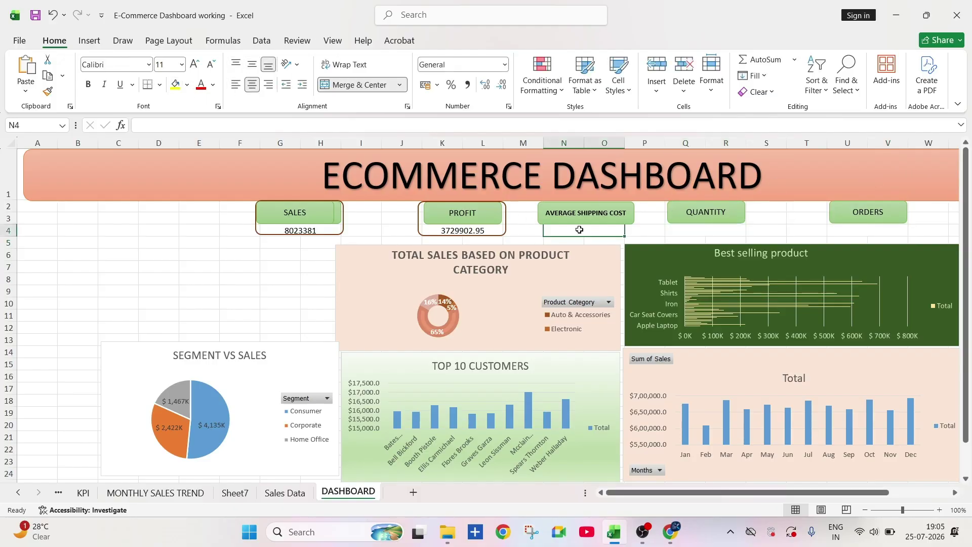
text(=)
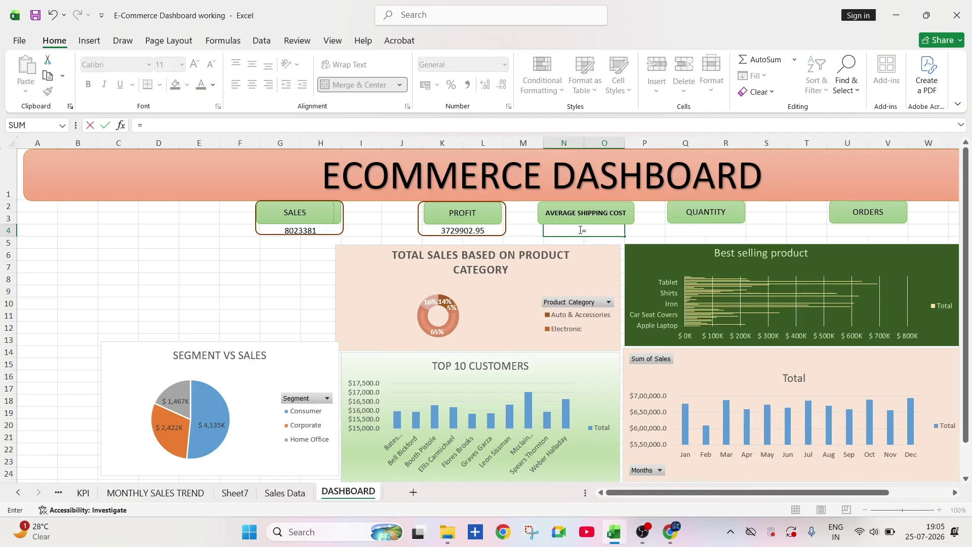
click(83, 492)
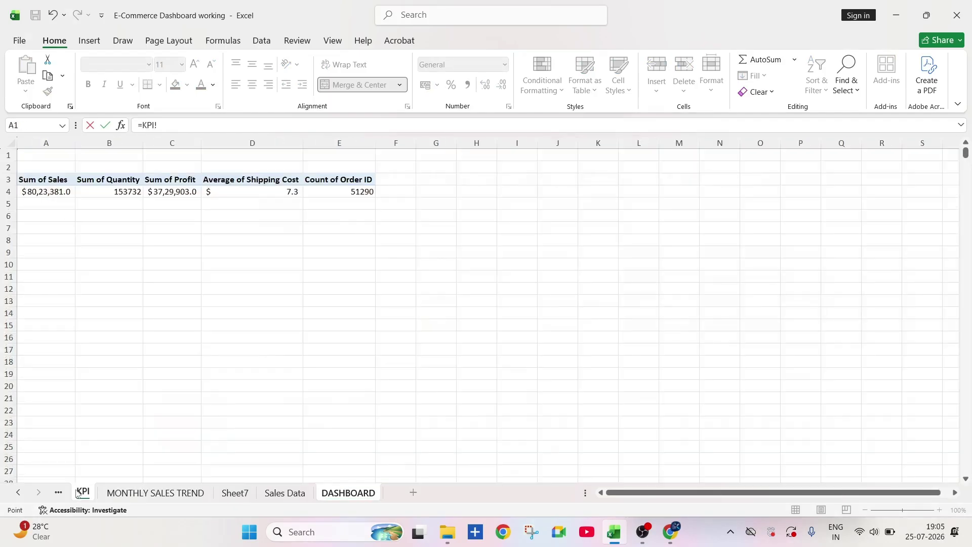
click(165, 190)
click(122, 190)
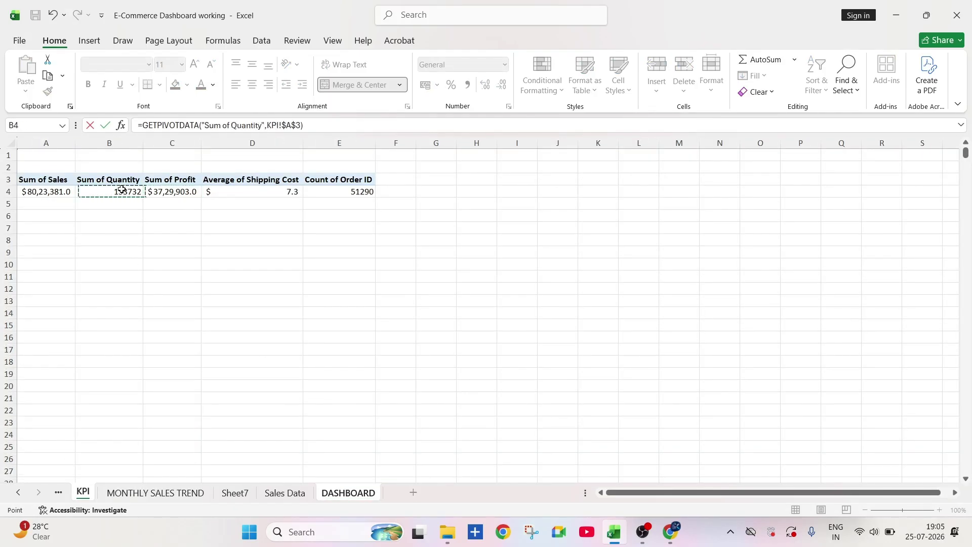
key(Return)
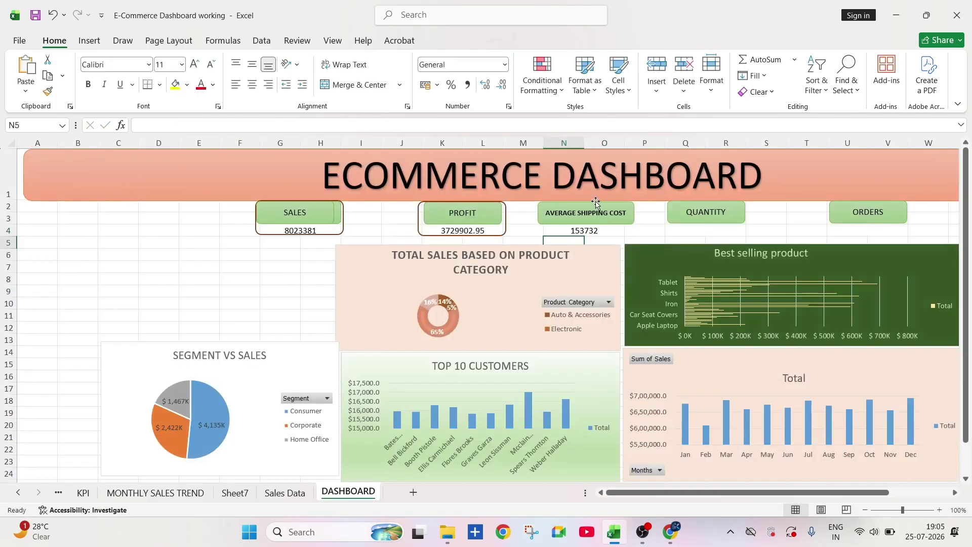
key(Up)
key(BackSpace)
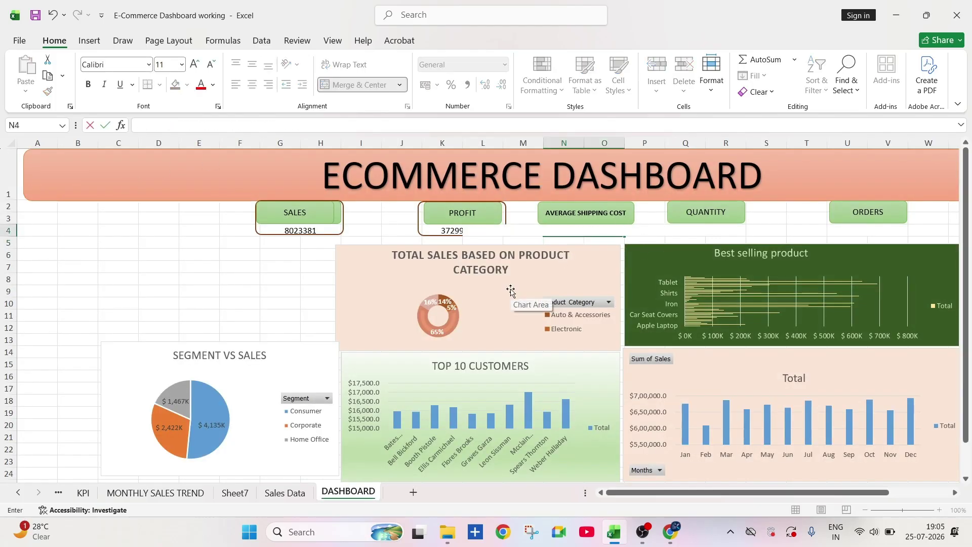
Step: Link the merged cell N4 to the Average of Shipping Cost value in cell D4 of the KPI sheet's pivot table
text(=)
click(83, 492)
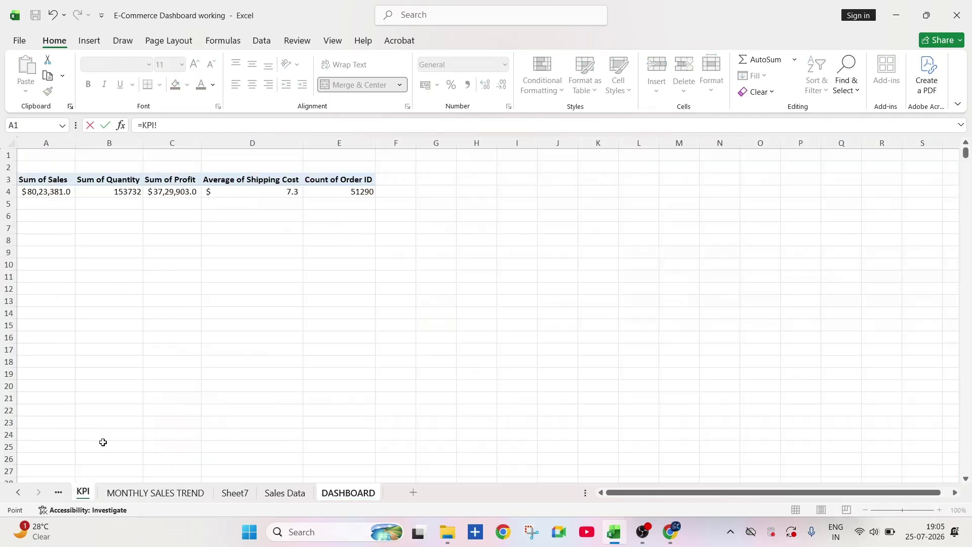
click(263, 194)
key(Return)
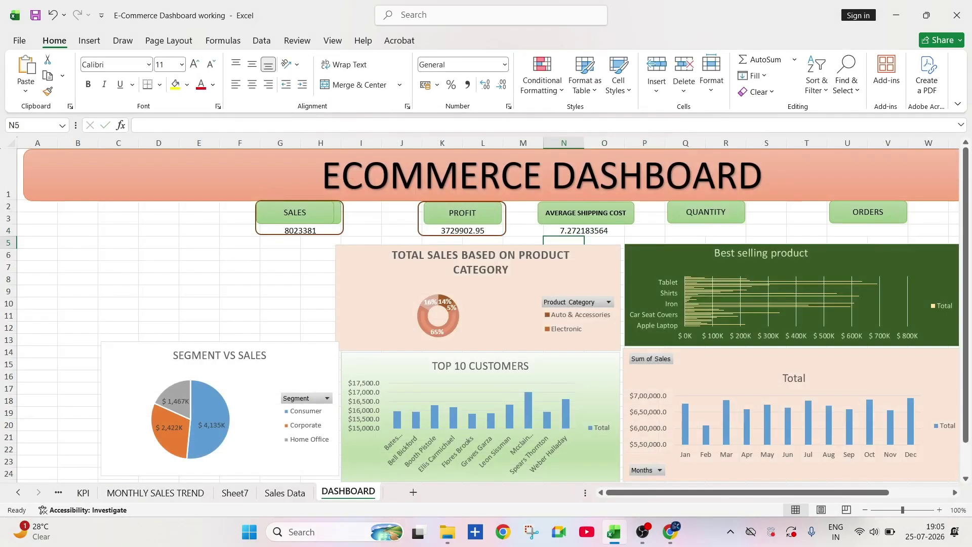
Step: Link the merged cell Q4 to the Sum of Quantity value in cell B4 of the KPI sheet's pivot table
click(691, 228)
text(=)
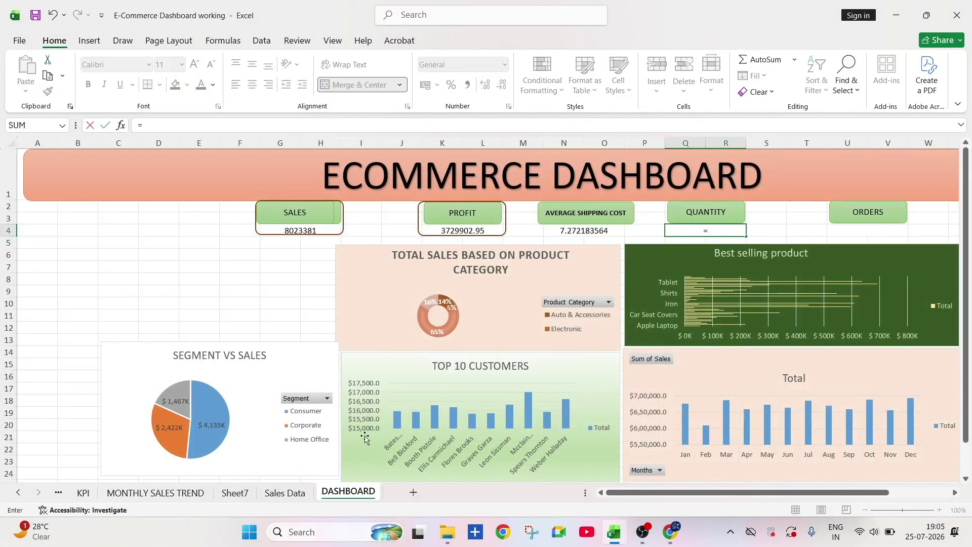
click(83, 492)
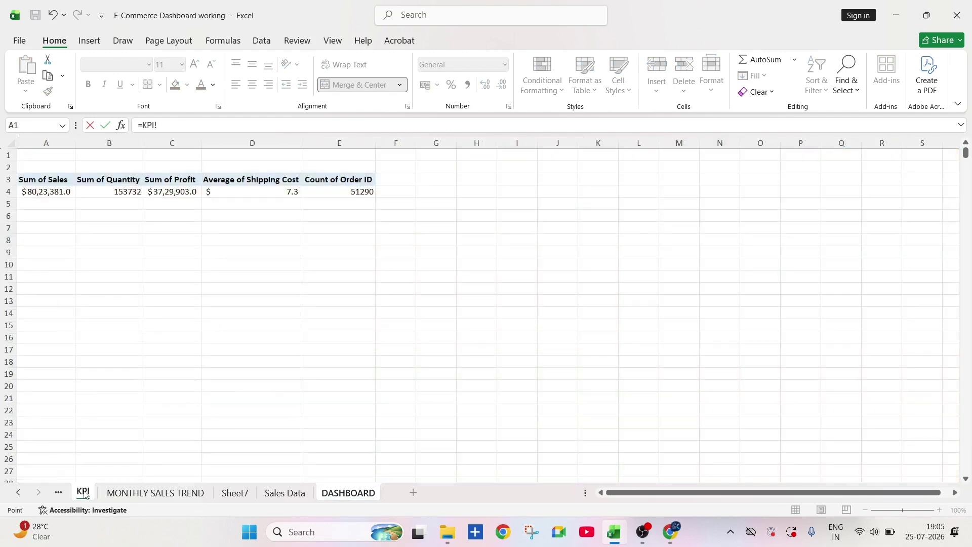
click(127, 191)
key(Return)
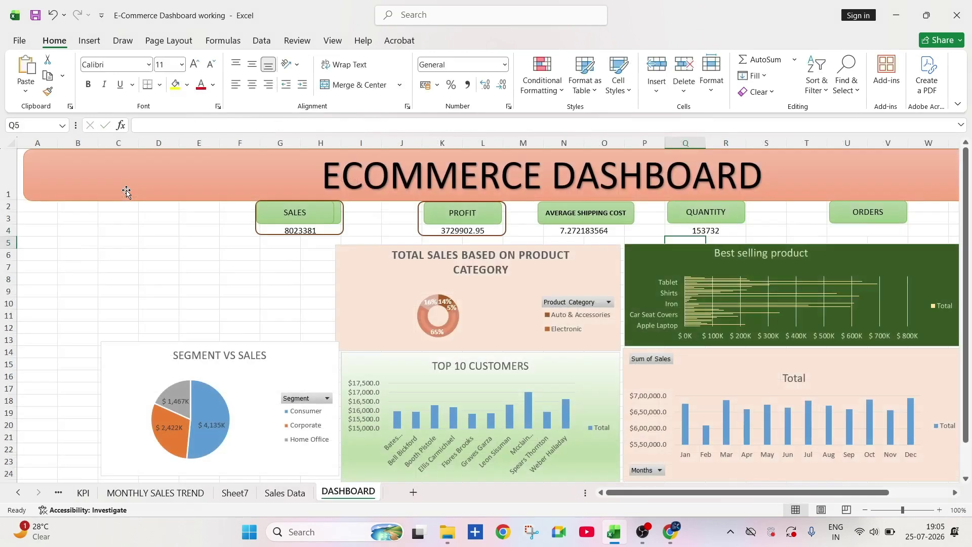
Step: Link the merged cell U4 to the Count of Order ID value in cell E4 of the KPI sheet's pivot table
click(880, 231)
text(=)
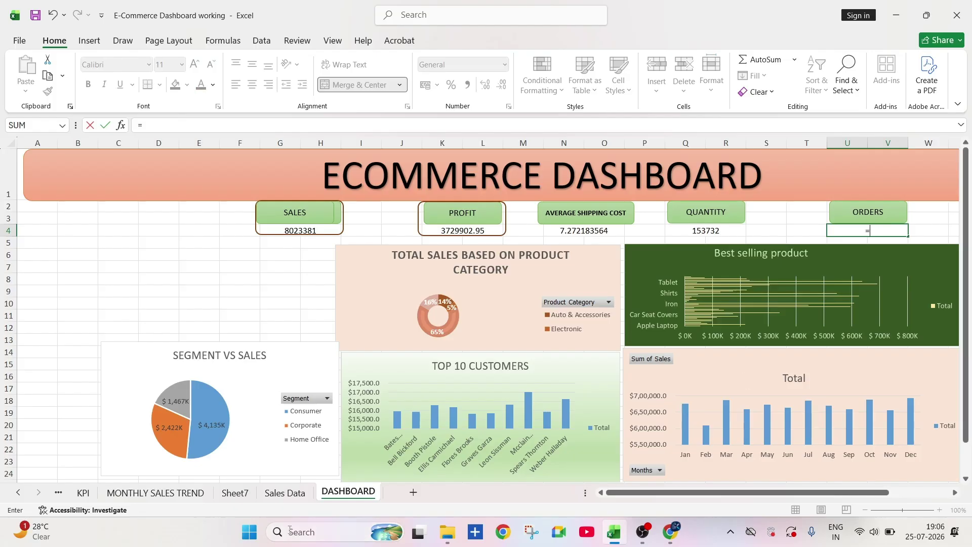
click(83, 492)
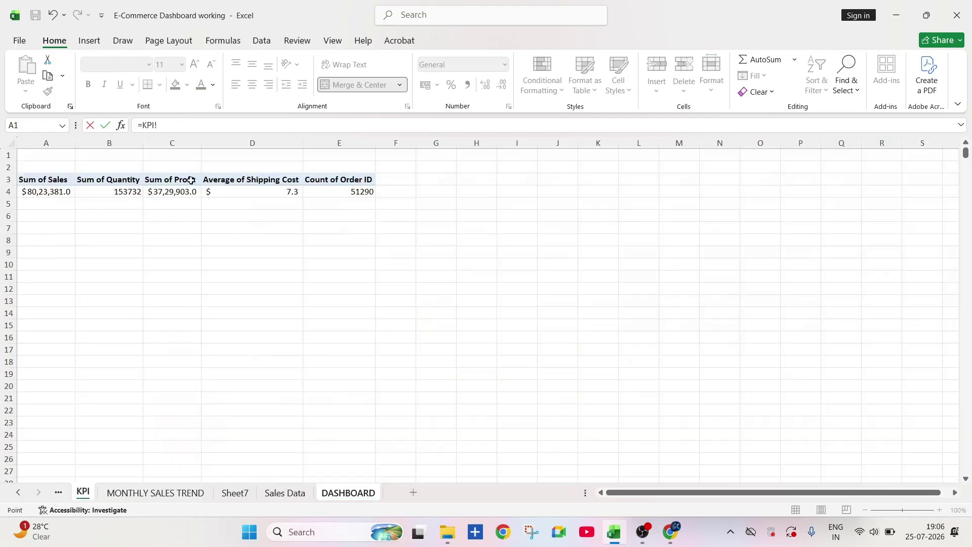
click(330, 191)
key(Return)
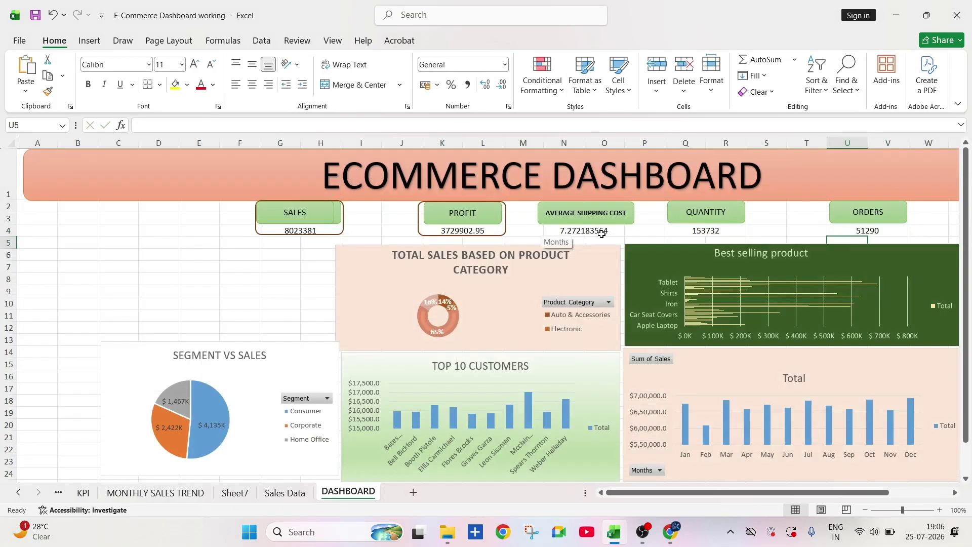
Step: Reduce the average shipping cost value in cell N4 to one decimal place
click(586, 230)
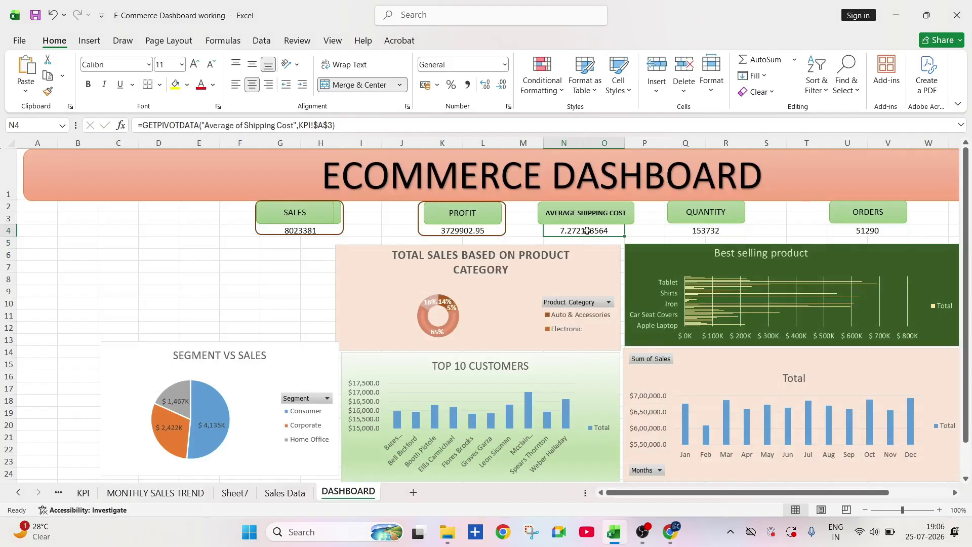
click(501, 85)
click(500, 85)
click(500, 85)
click(501, 85)
click(500, 85)
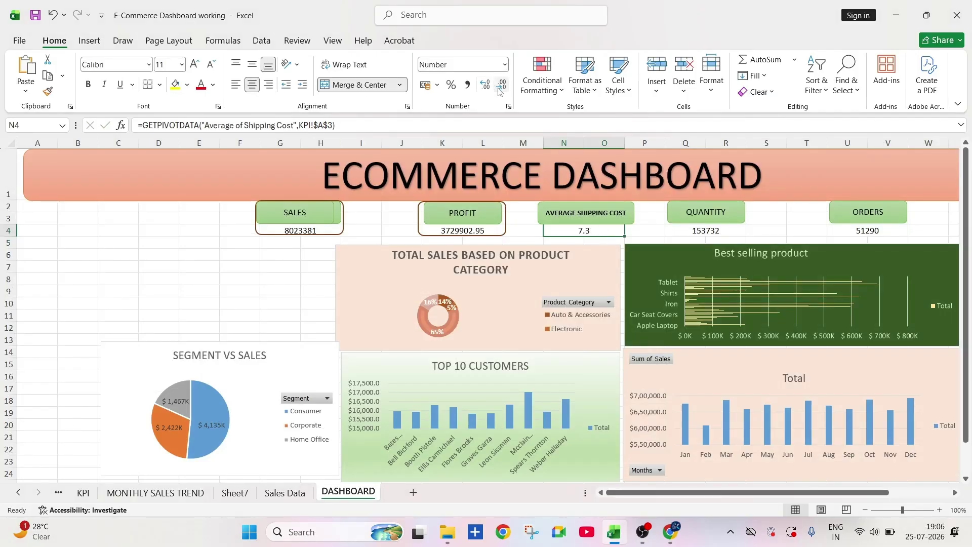
Step: Nudge the QUANTITY label shape slightly to the right above its value
click(224, 269)
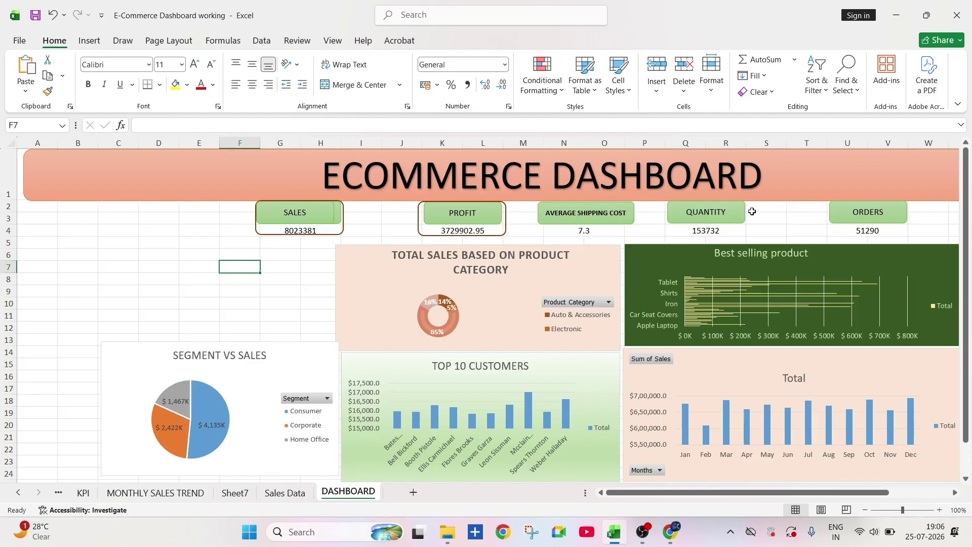
drag(744, 210, 745, 207)
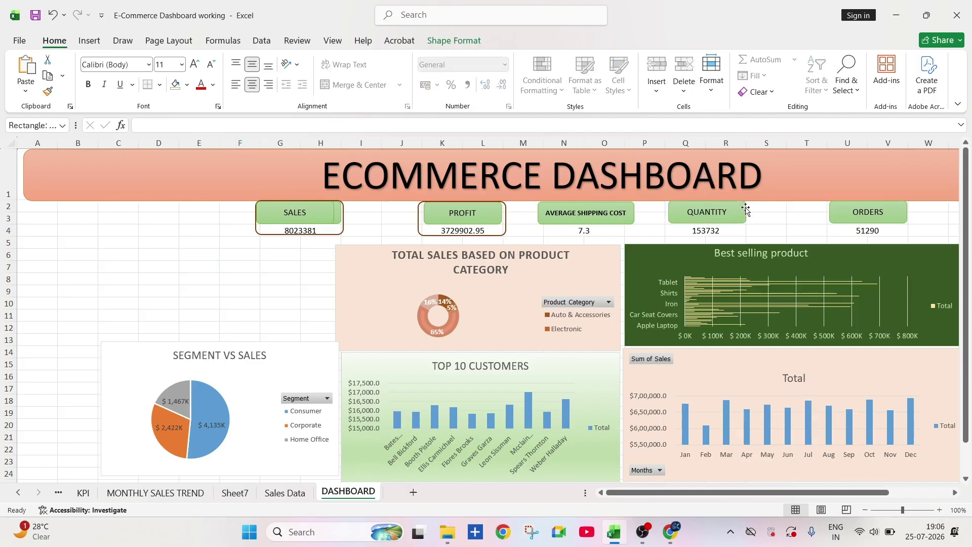
click(782, 207)
click(767, 228)
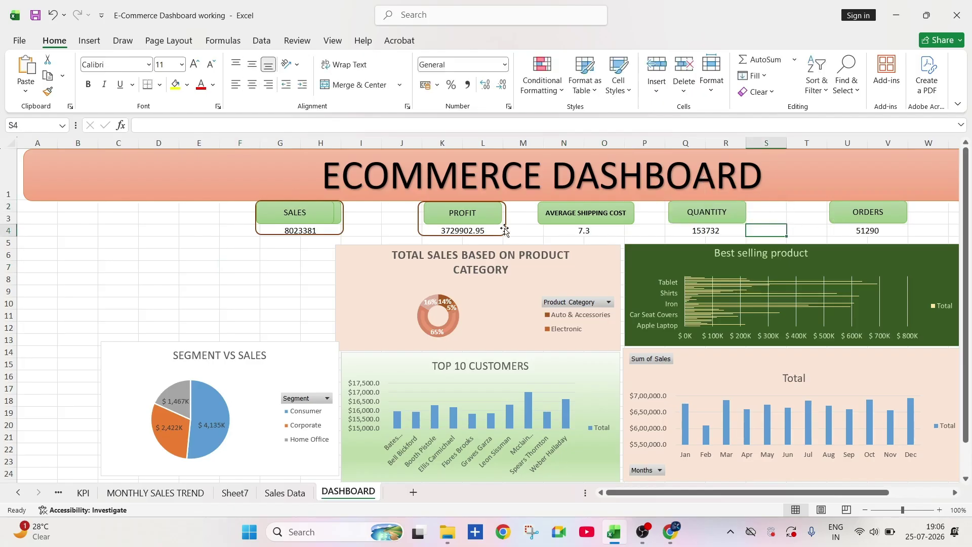
Step: Copy the outline frame around PROFIT onto the AVERAGE SHIPPING COST label and value, and widen it to fit both
click(505, 231)
click(547, 230)
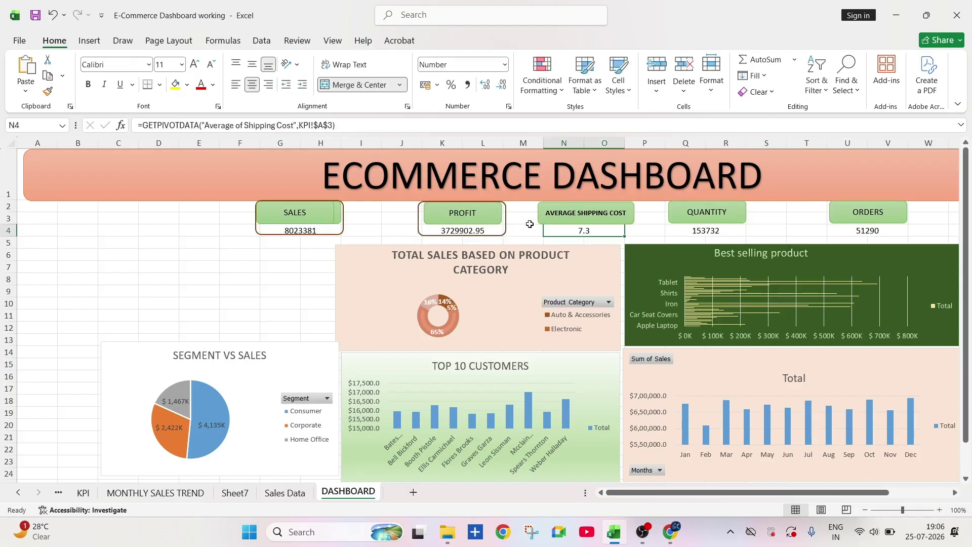
click(531, 220)
click(536, 208)
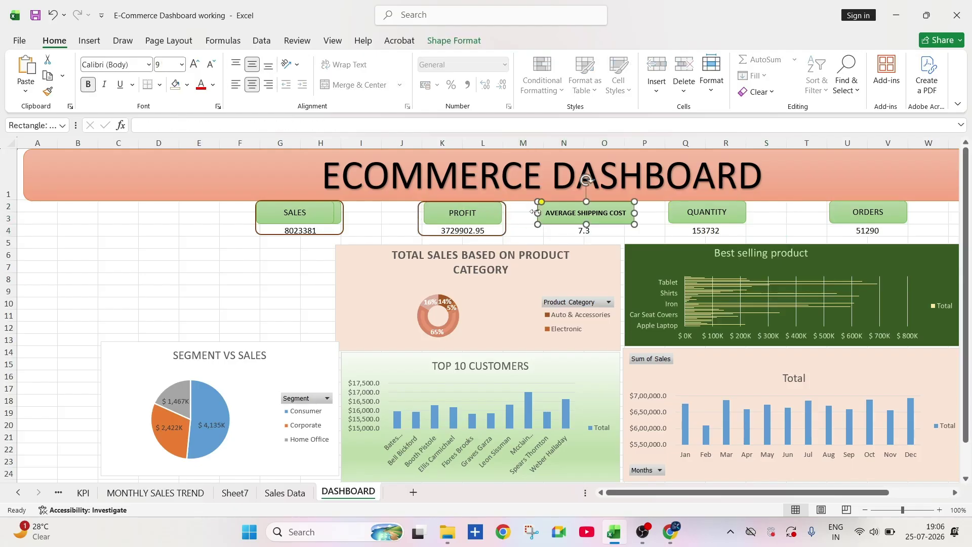
click(535, 213)
drag(626, 219, 636, 219)
Step: Place a copy of the outline frame around the ORDERS label and value, and narrow it to fit
click(669, 207)
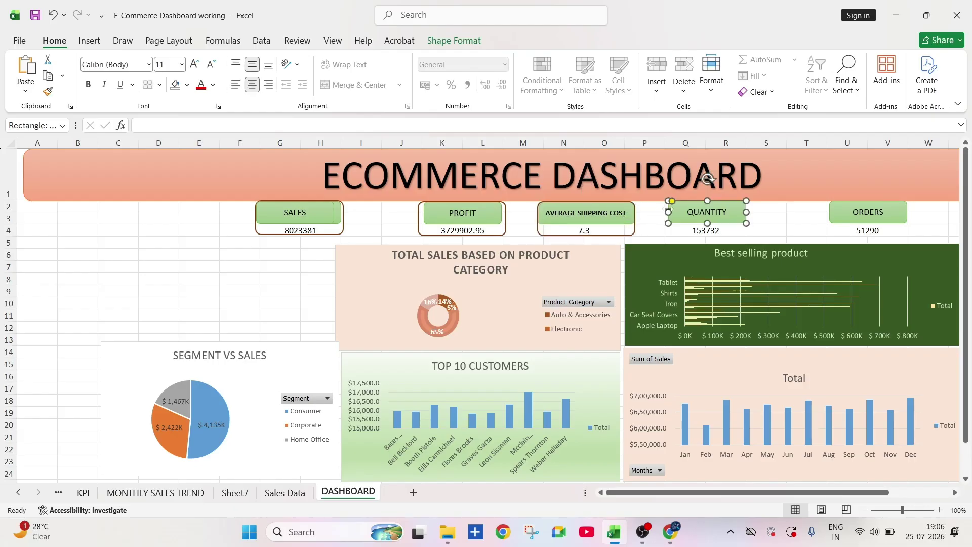
click(659, 219)
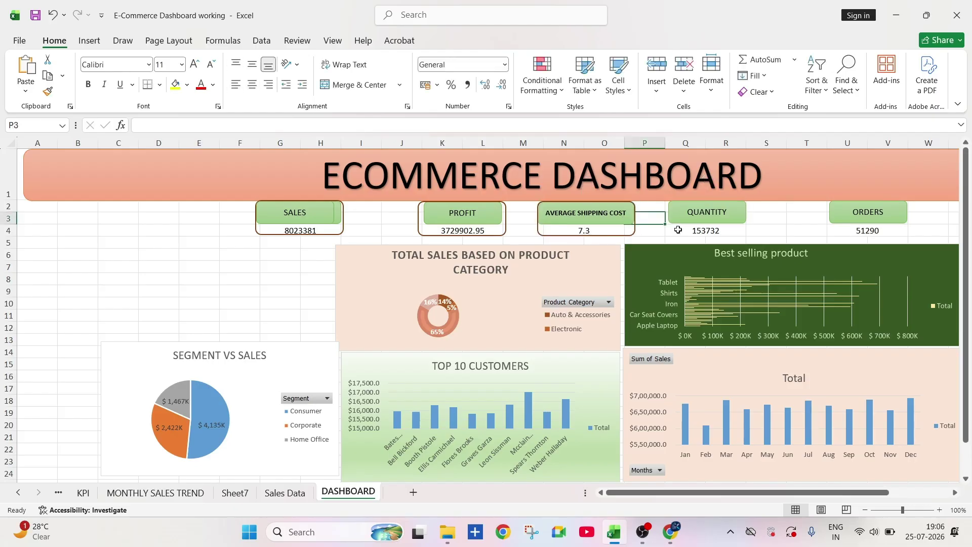
click(832, 209)
click(823, 208)
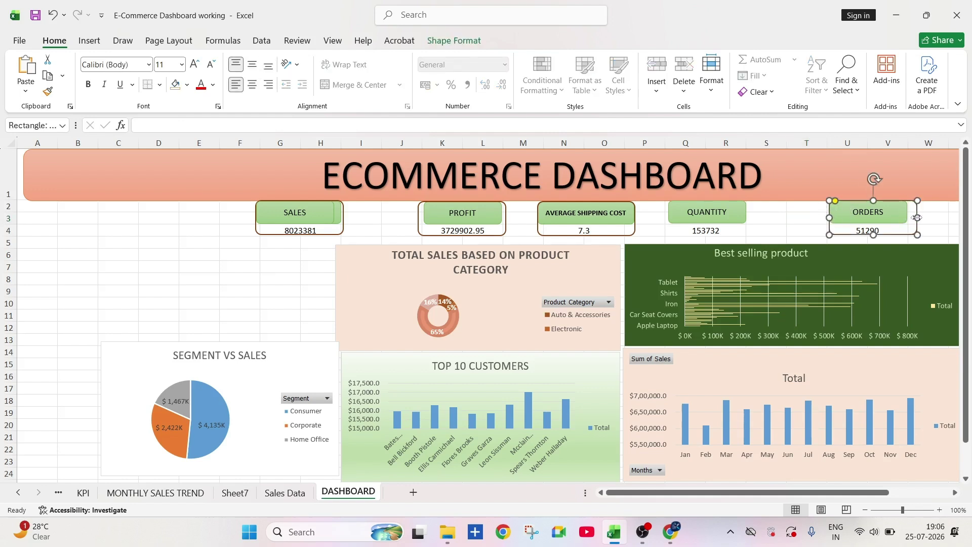
drag(917, 218, 911, 217)
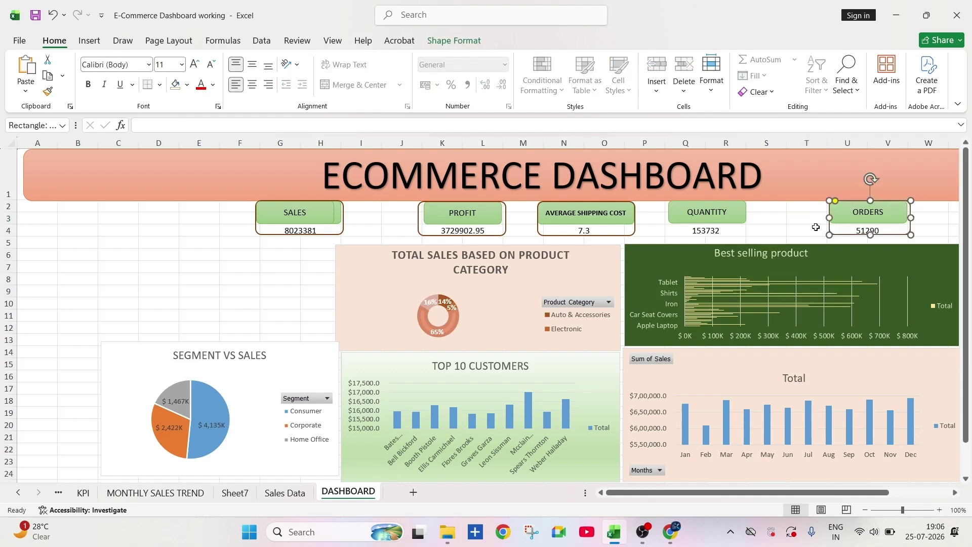
Step: Place a copy of the outline frame around the QUANTITY label and value, and adjust its sides to enclose them
click(674, 209)
click(676, 212)
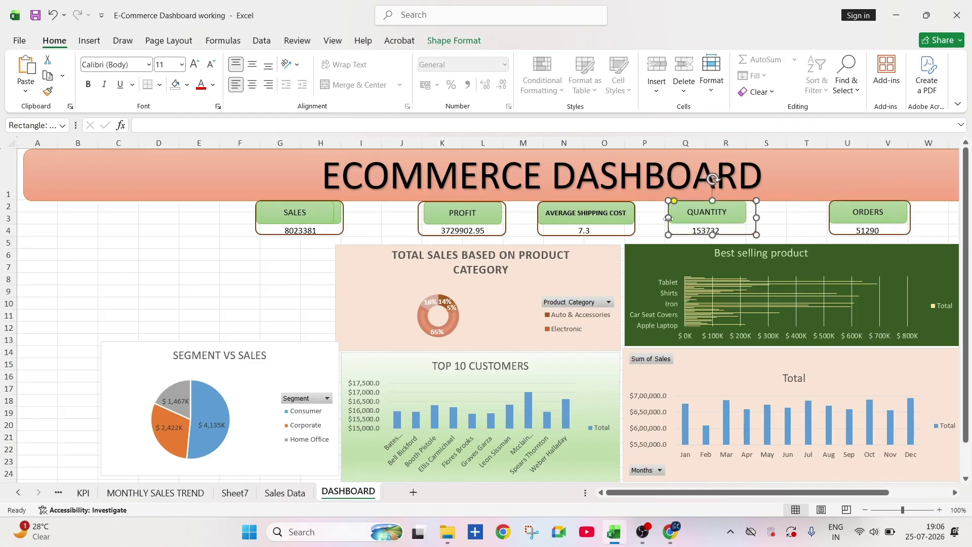
drag(668, 218, 661, 218)
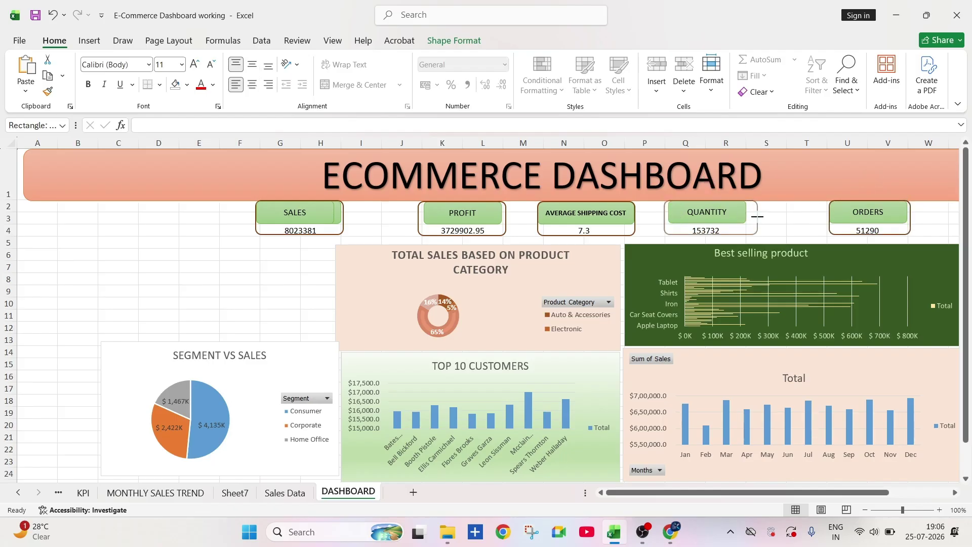
Step: Insert a Region slicer for the product category sales chart and place it over columns A to C just below the title banner
click(377, 291)
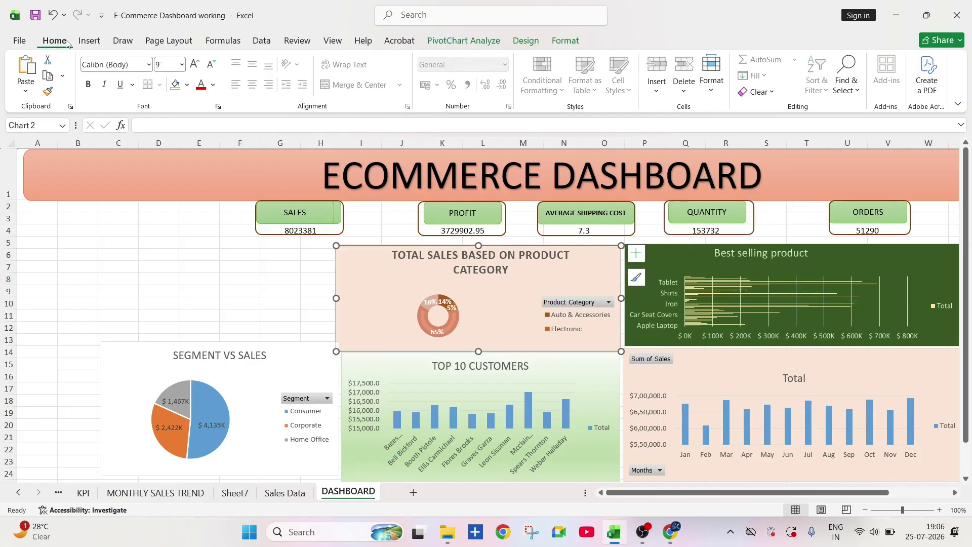
click(89, 40)
click(627, 76)
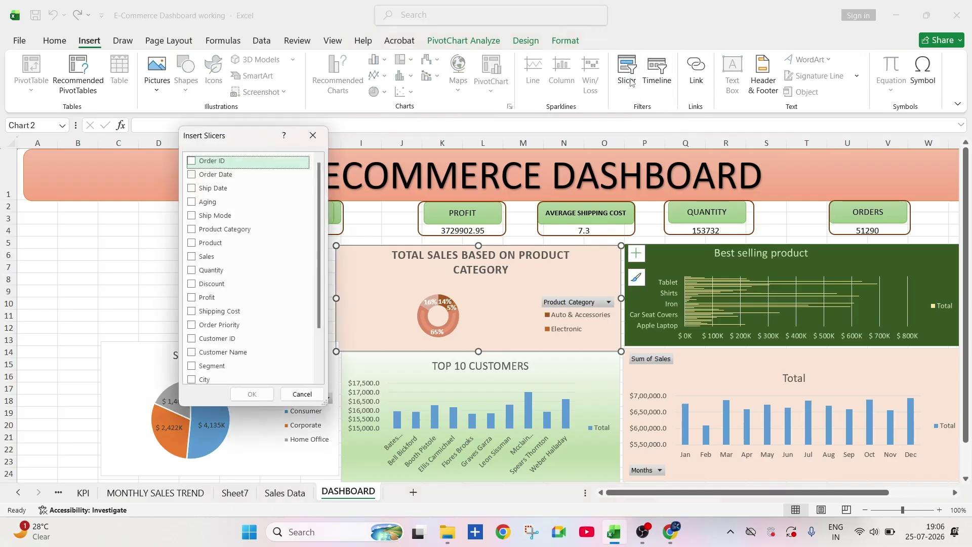
scroll(202, 321, down, 2)
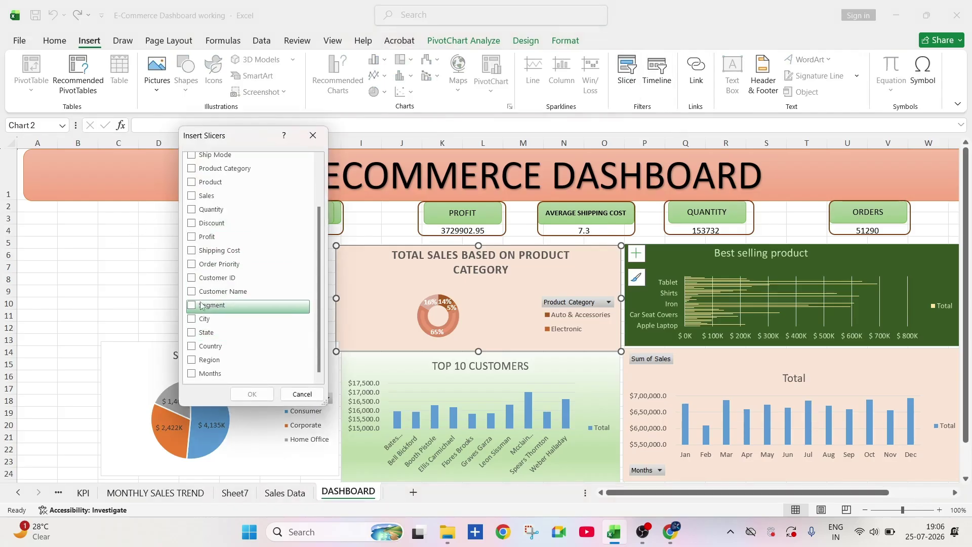
click(203, 360)
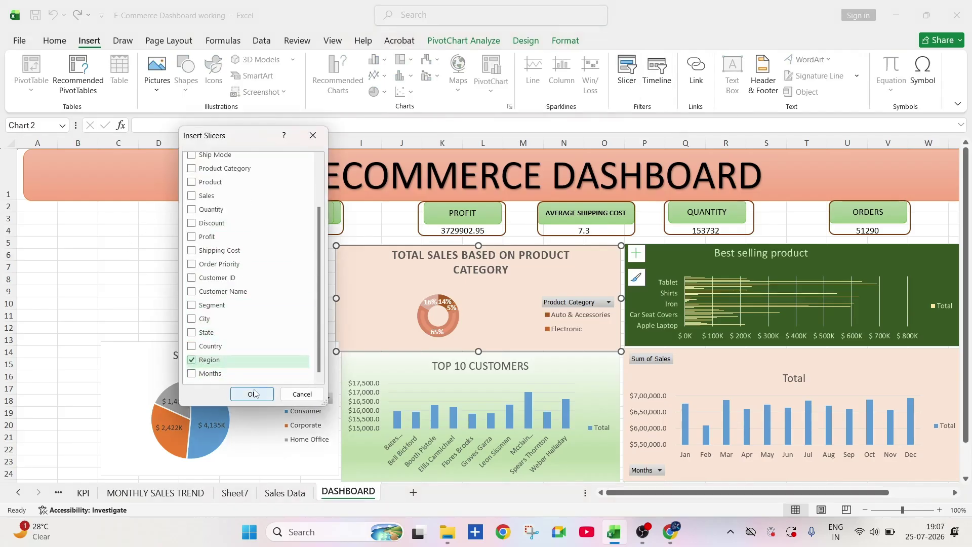
click(254, 394)
drag(464, 241, 56, 213)
Step: Test the Region slicer by filtering to Africa and Caribbean in turn, and turn on its multi-select mode
click(69, 233)
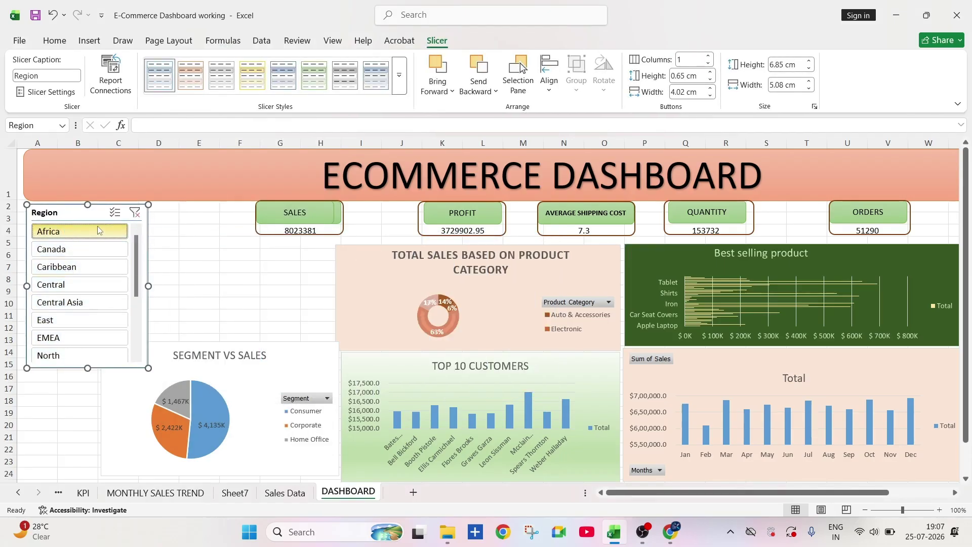
click(135, 213)
click(76, 233)
click(76, 267)
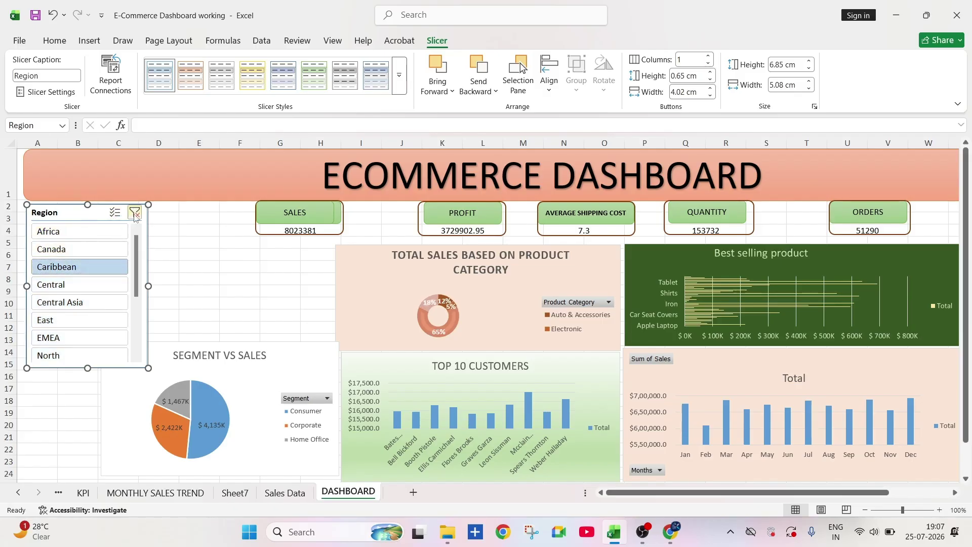
click(115, 213)
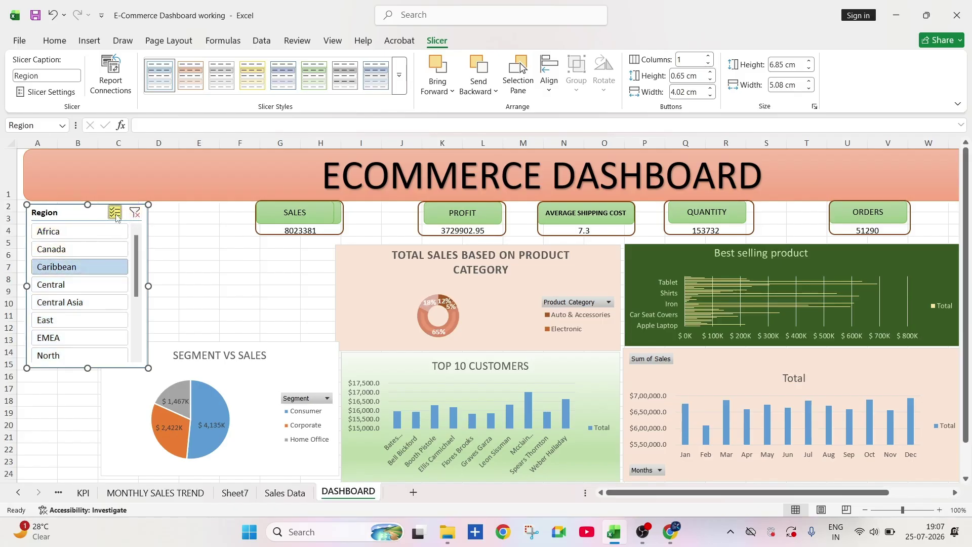
Step: Review the Region slicer's settings, close them without changes and return to the DASHBOARD sheet
right_click(74, 213)
click(126, 504)
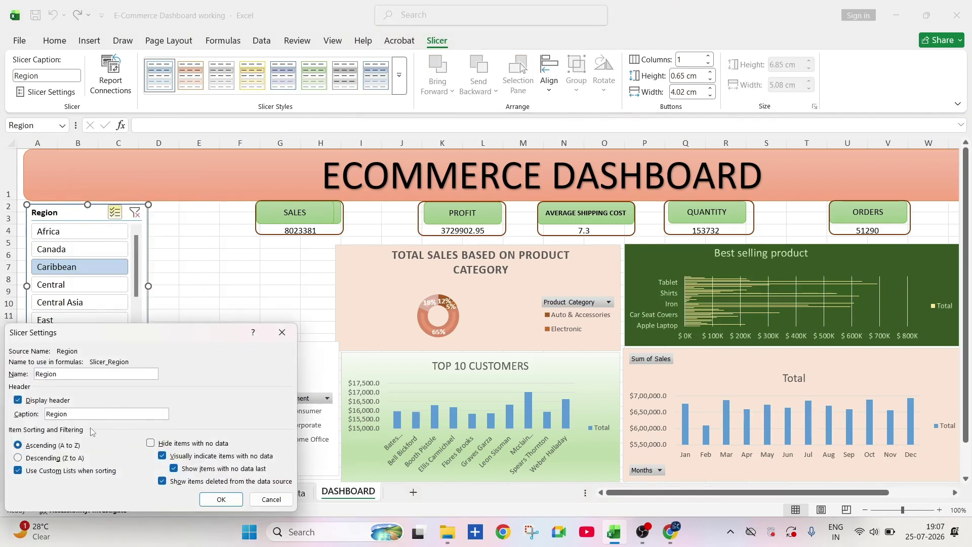
click(218, 499)
click(221, 494)
click(348, 493)
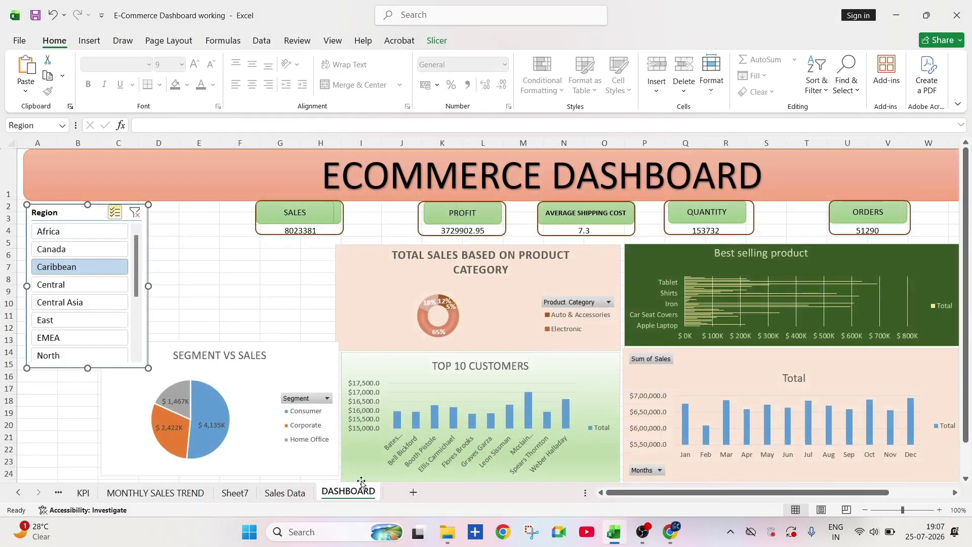
text(+u)
key(BackSpace)
key(BackSpace)
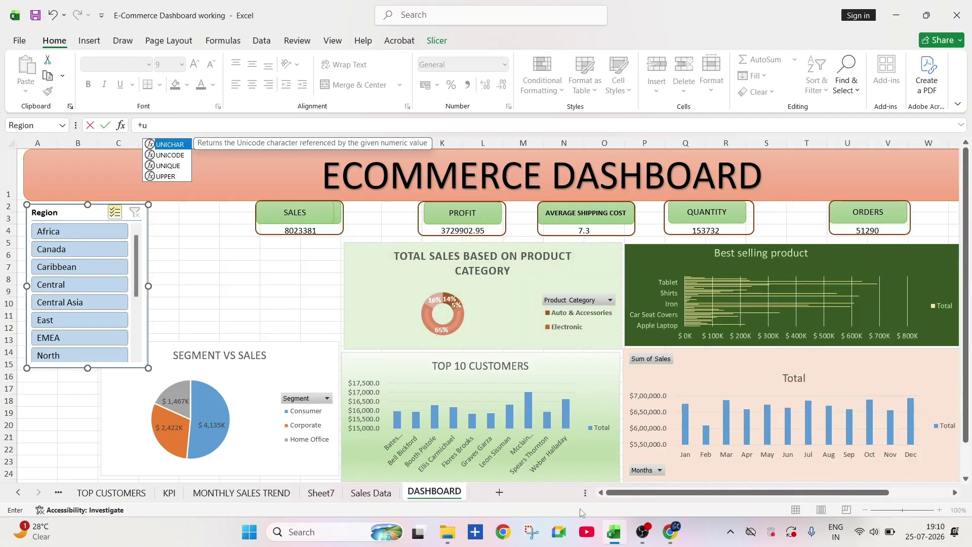
key(BackSpace)
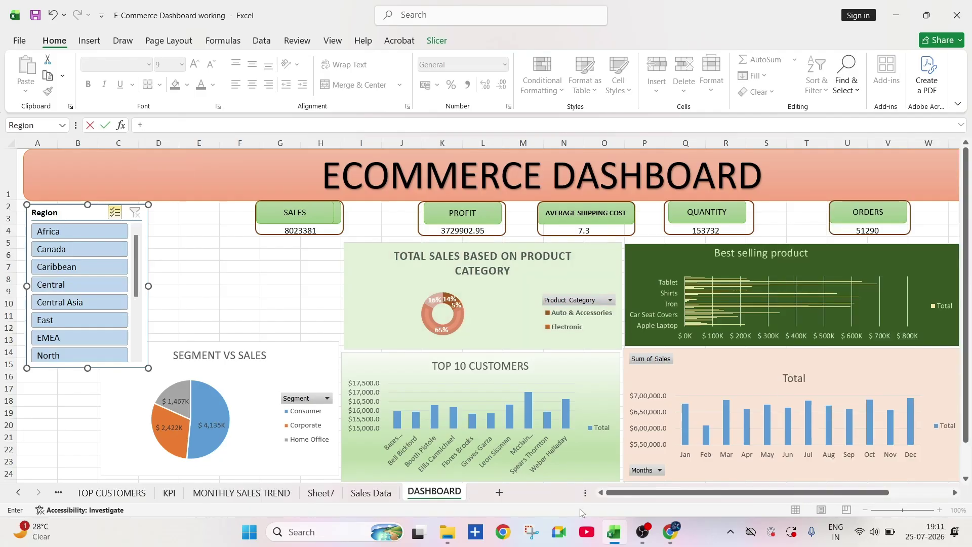
key(BackSpace)
click(270, 280)
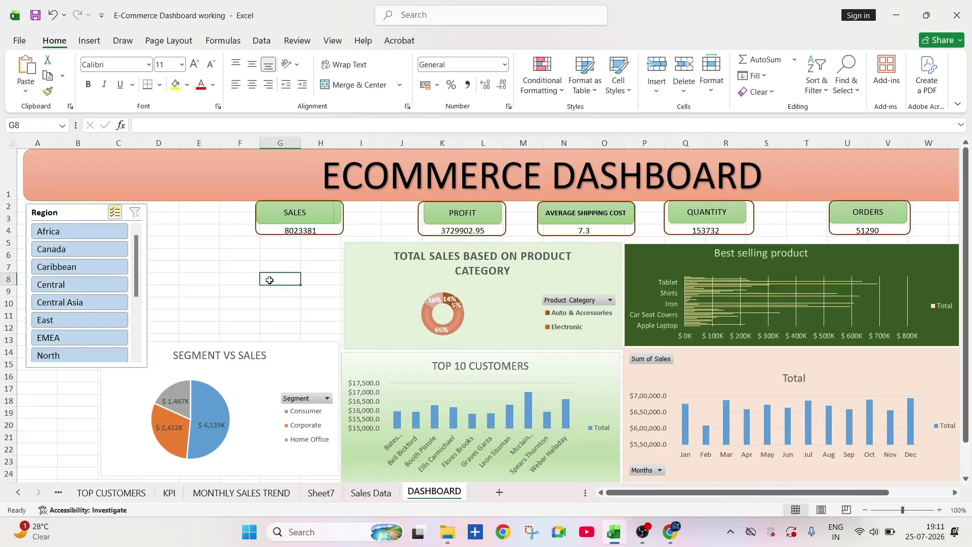
Step: Filter the product category chart with the Region slicer to Canada alone, and extend the selection with Africa, Central and East
click(56, 248)
click(57, 267)
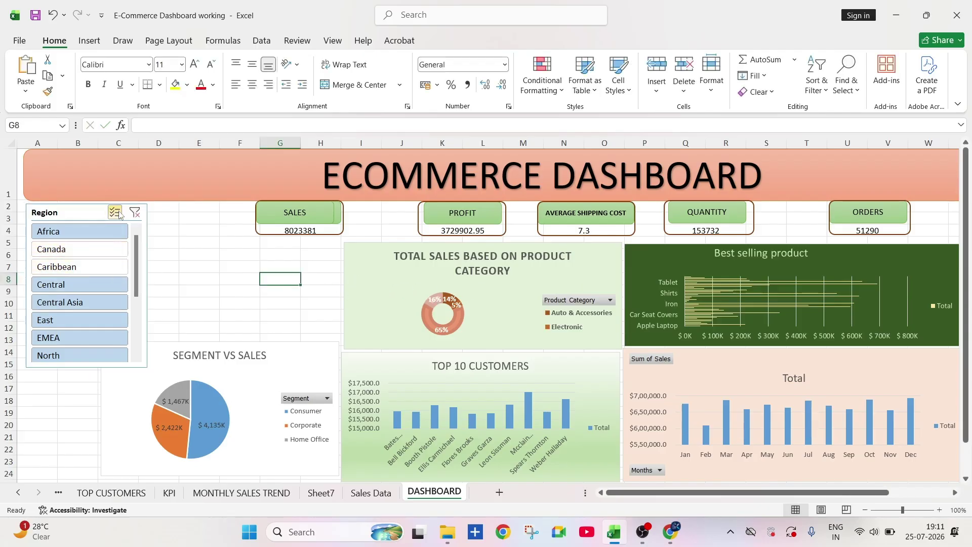
click(115, 212)
click(90, 250)
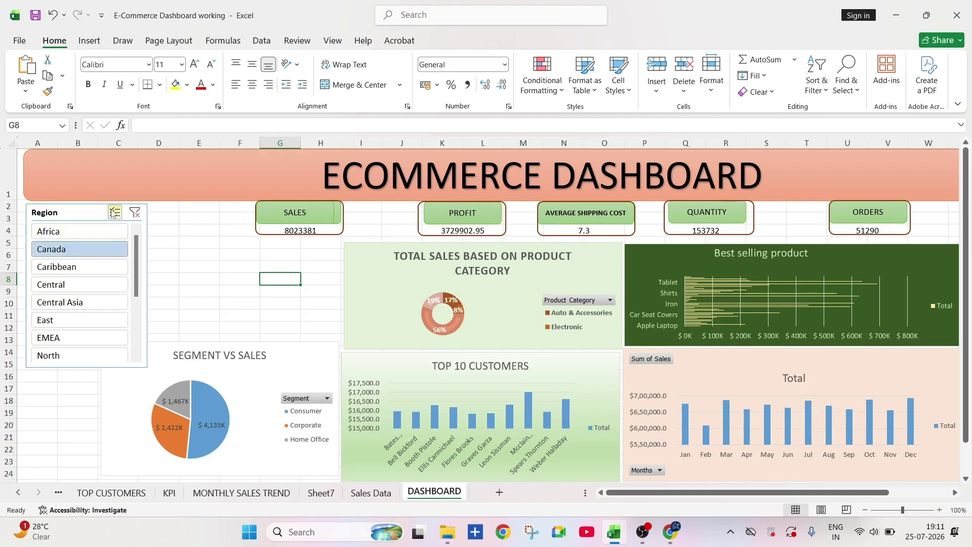
click(115, 212)
click(81, 232)
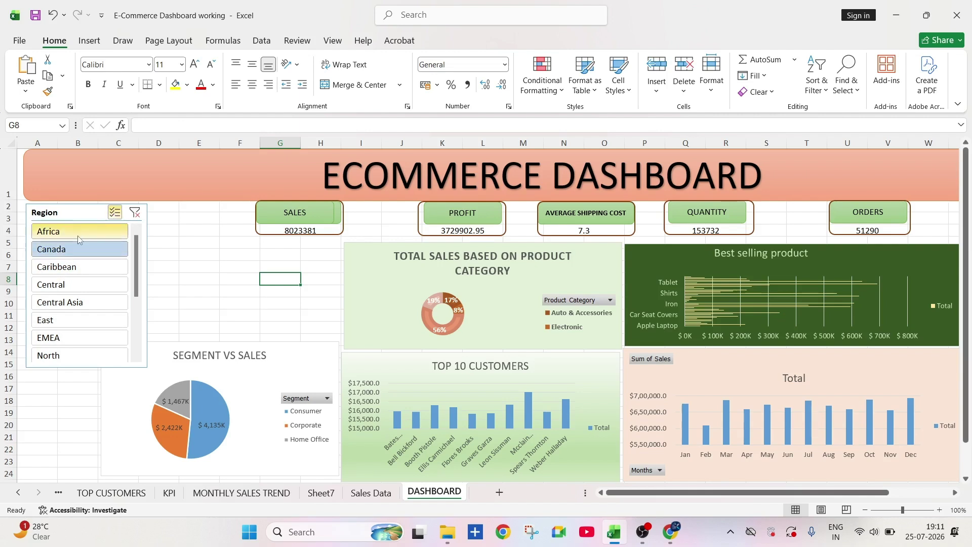
click(76, 284)
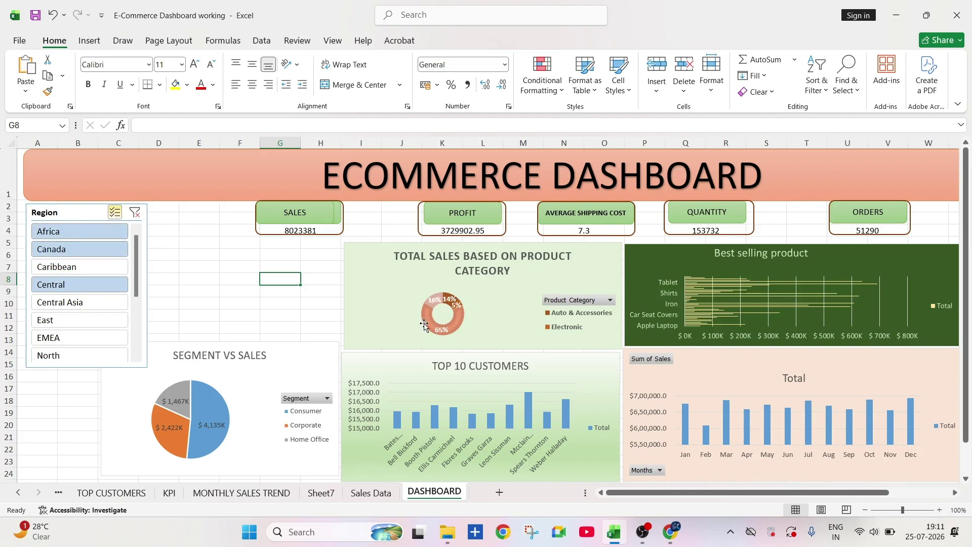
click(81, 320)
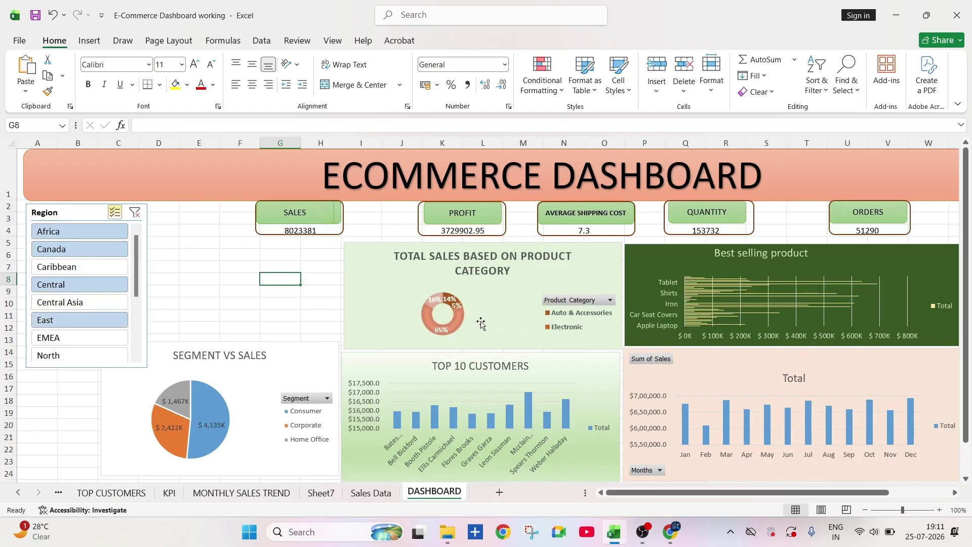
Step: Set the category doughnut's hole size to 49% after trying 36%, and undo an 84% explosion of its largest slice
click(429, 316)
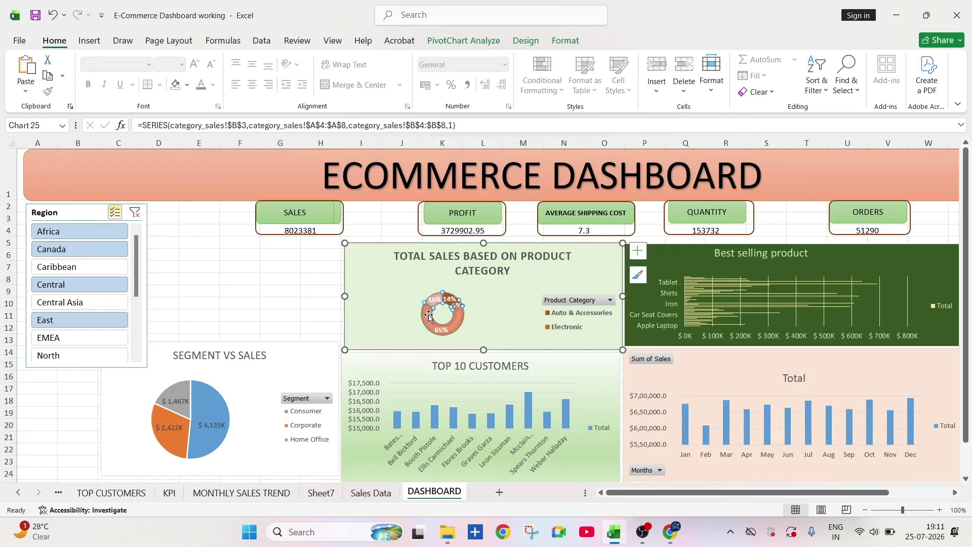
double_click(429, 315)
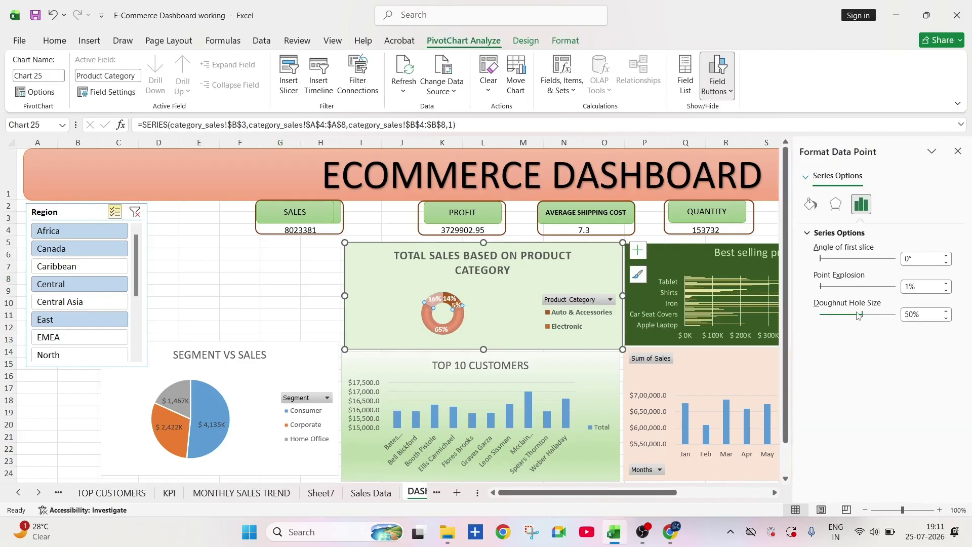
mouse_move(859, 315)
mouse_down()
mouse_move(835, 321)
mouse_move(851, 319)
mouse_up()
drag(821, 286, 833, 288)
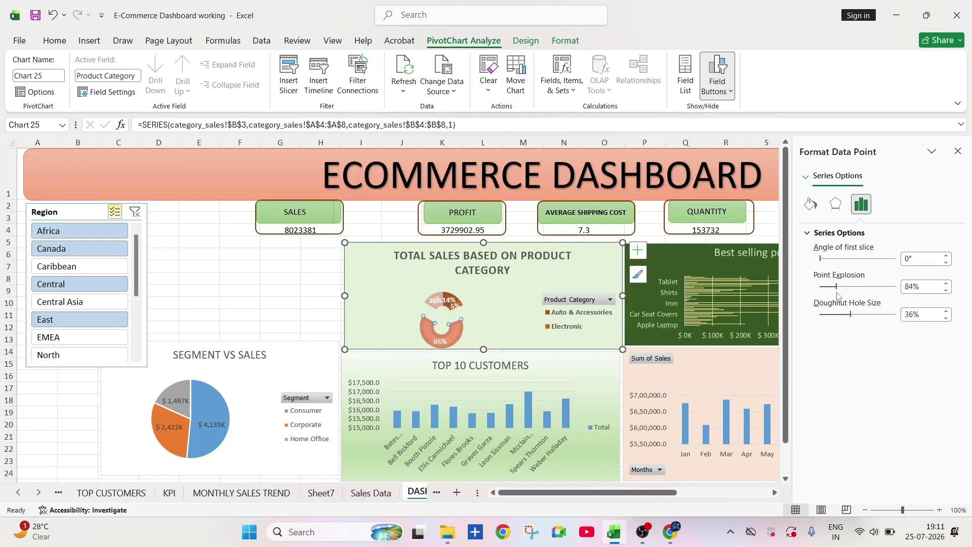
key(ctrl+z)
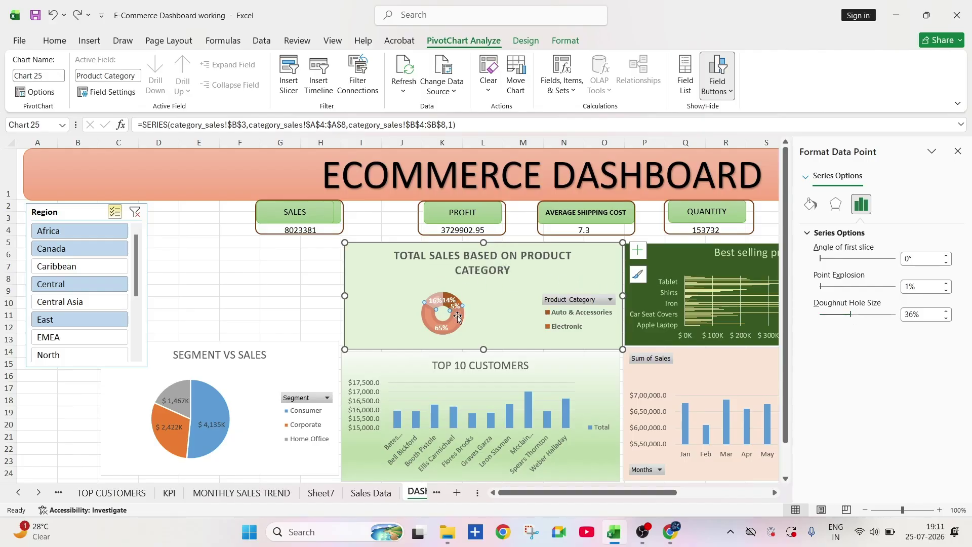
drag(855, 320, 869, 318)
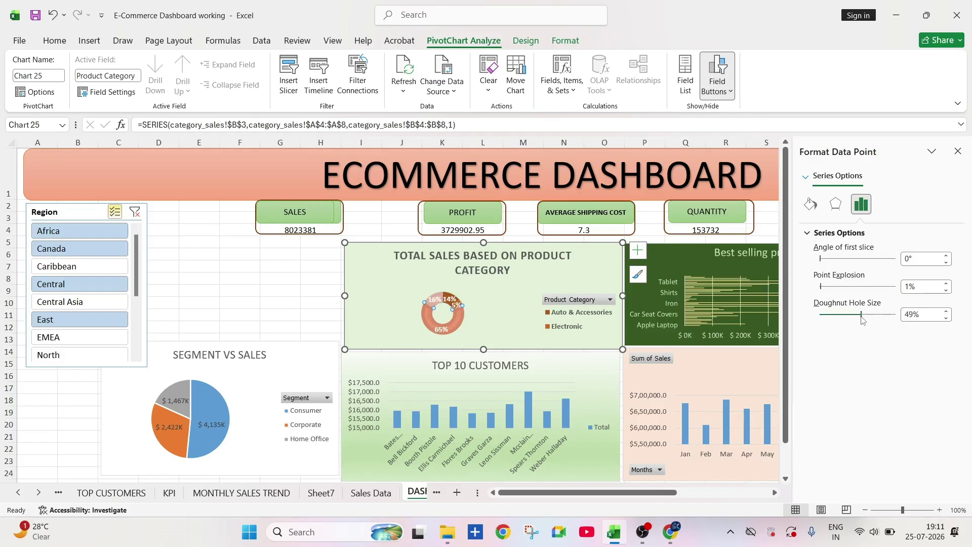
click(240, 303)
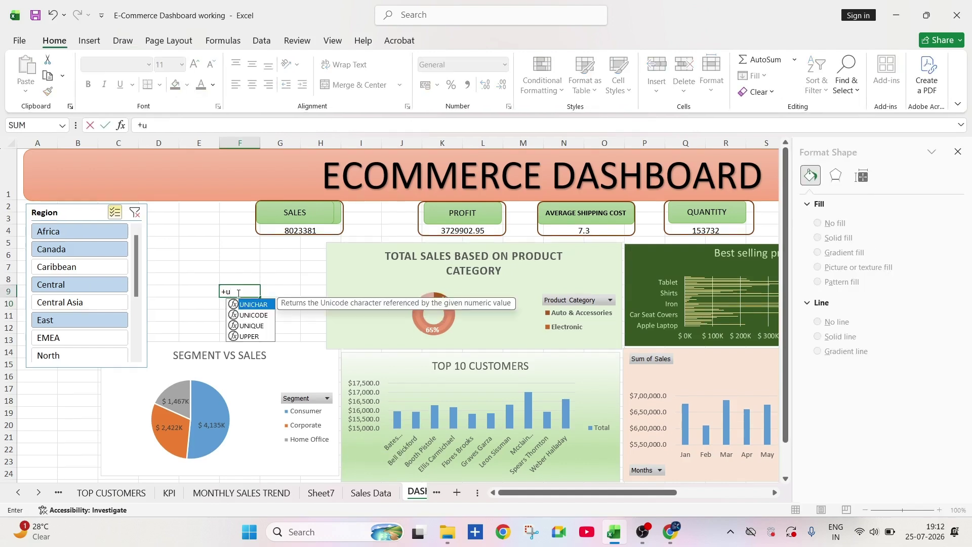
key(BackSpace)
key(BackSpace)
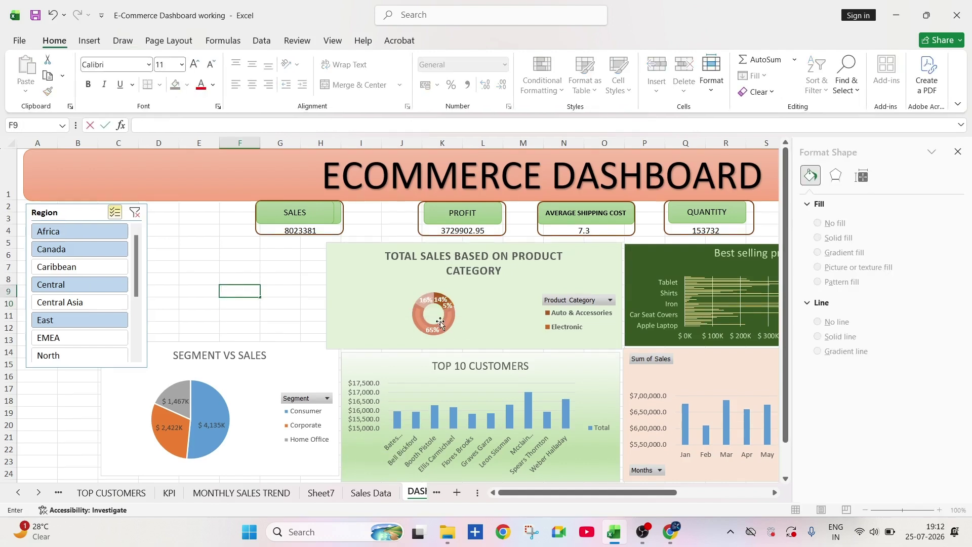
Step: Reduce the title font size of the product category doughnut chart to 11
click(441, 326)
click(386, 274)
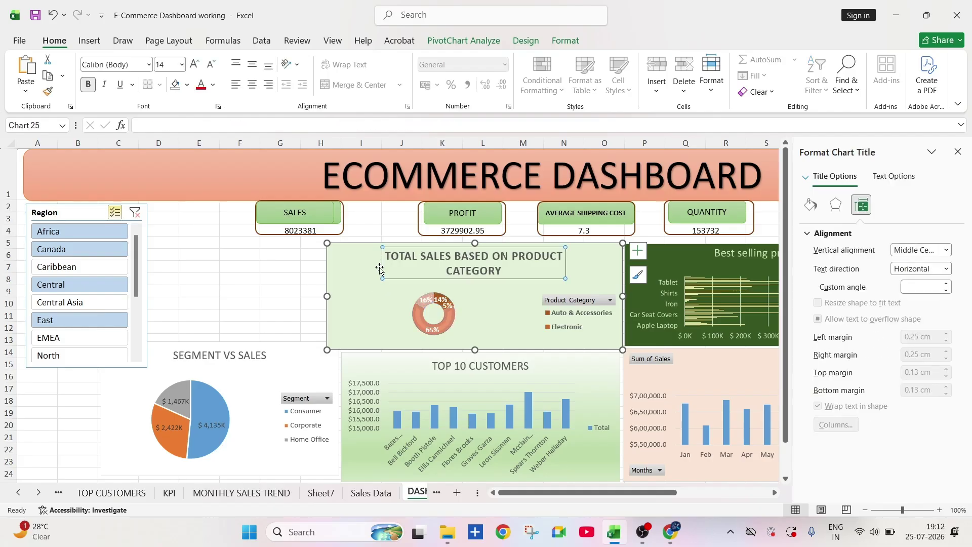
click(211, 64)
click(211, 65)
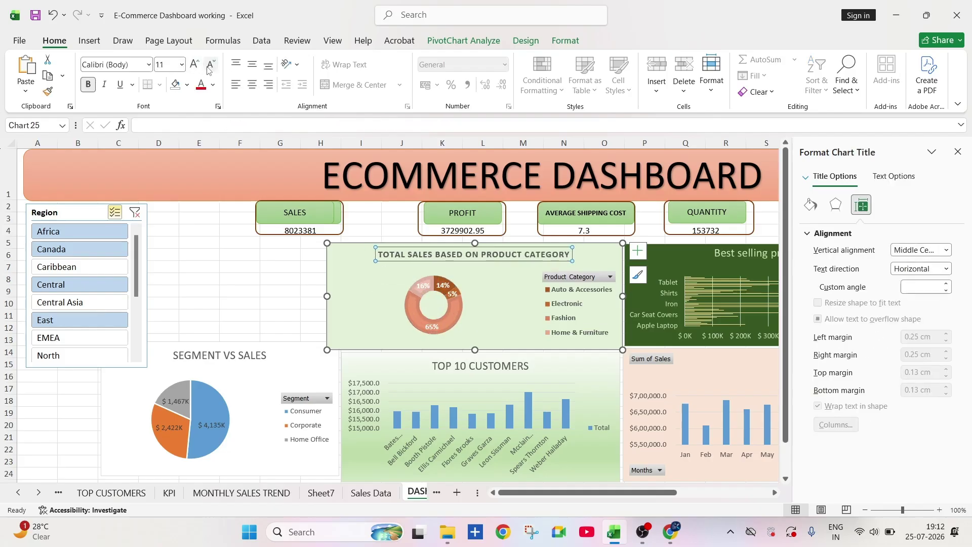
Step: Enlarge the doughnut's plot area and centre it beneath the chart title beside the product category legend
click(411, 314)
click(394, 319)
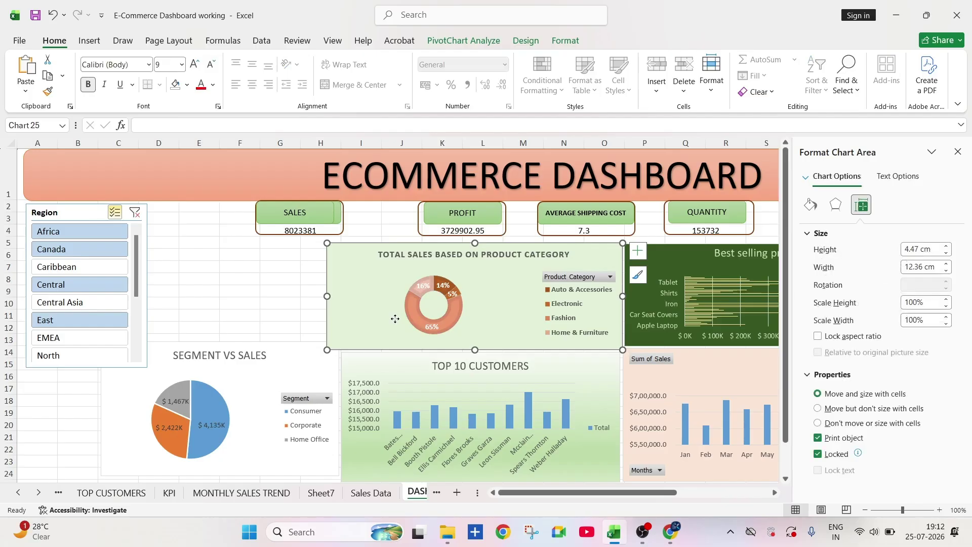
click(401, 329)
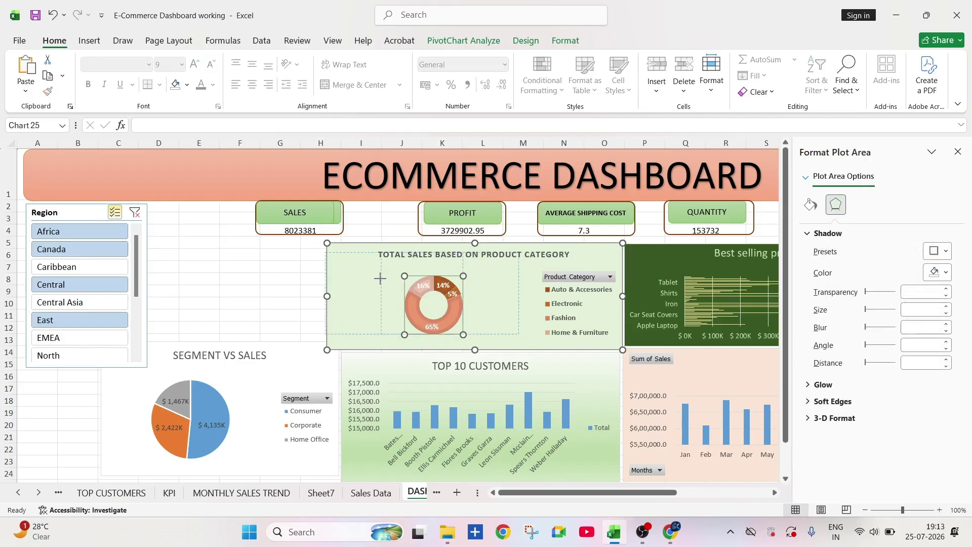
drag(404, 276, 384, 256)
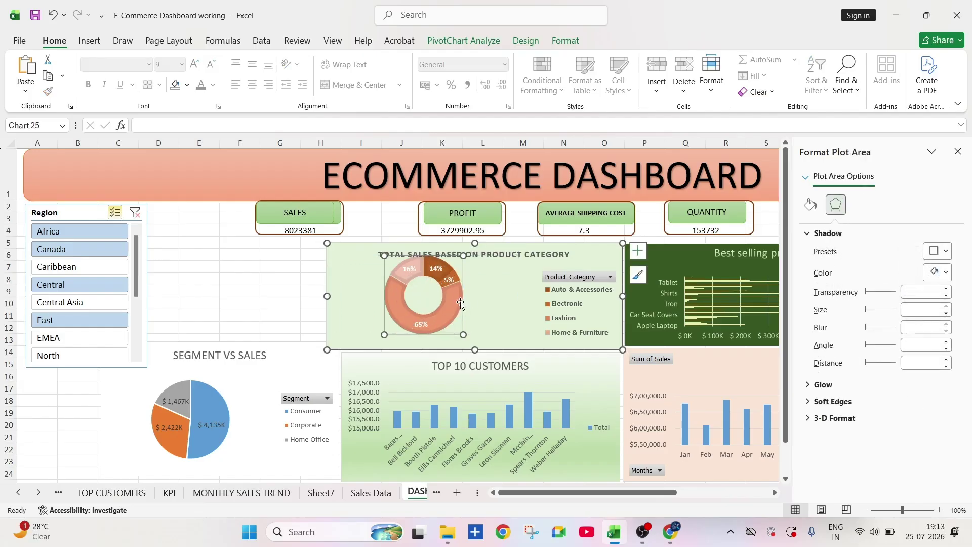
drag(462, 311, 473, 317)
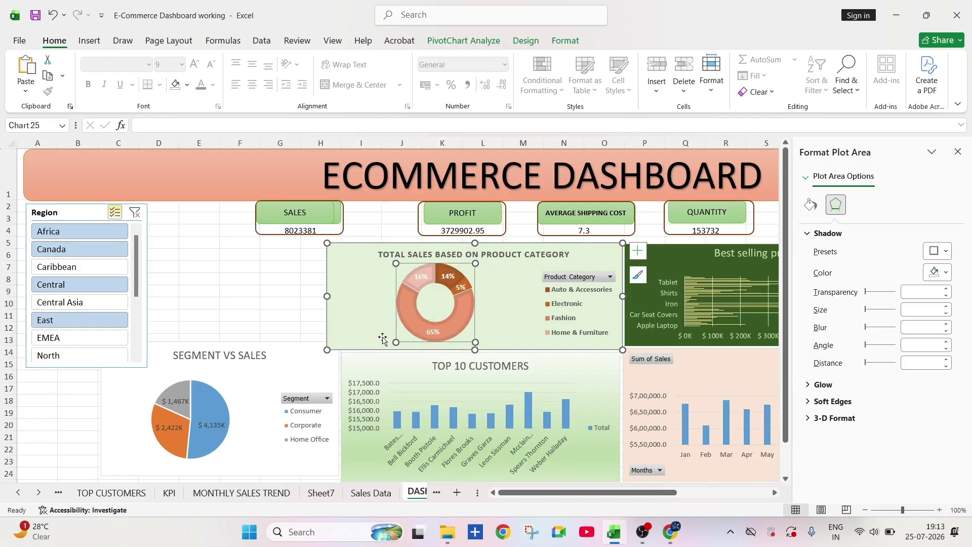
drag(394, 344, 391, 350)
click(511, 318)
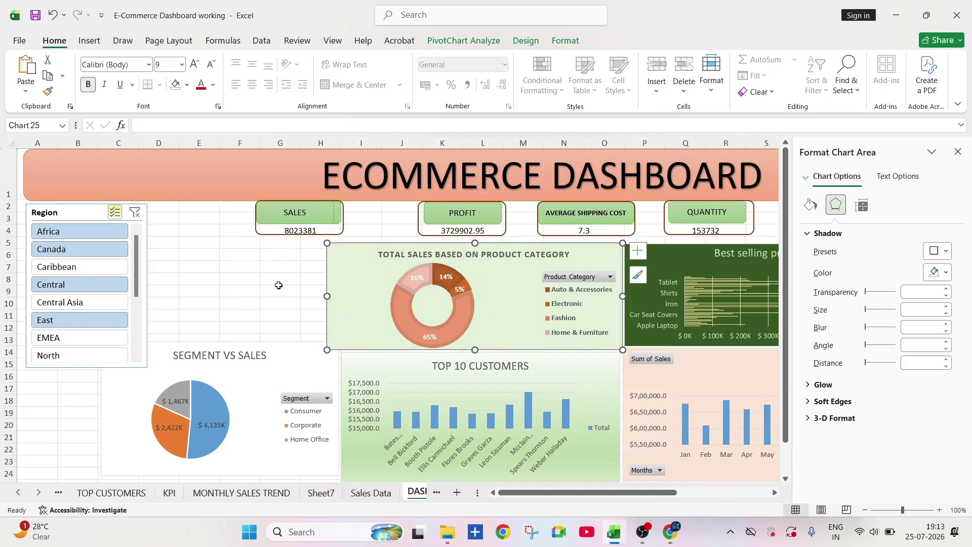
Step: Add Caribbean to the Region slicer's selection and connect the slicer to PivotTable4, PivotTable5, PivotTable2, PivotTable6 and PivotTable3 as well
click(91, 265)
click(957, 152)
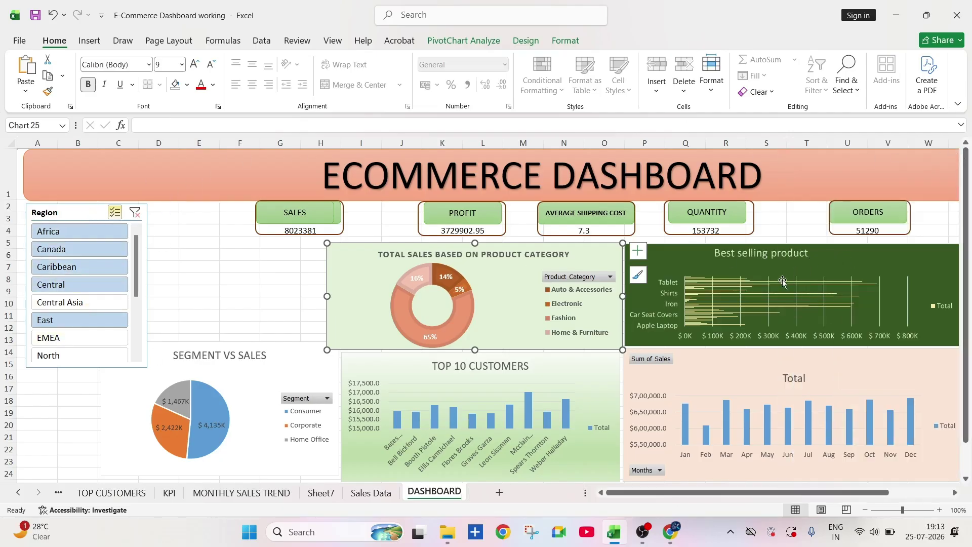
right_click(65, 217)
click(136, 353)
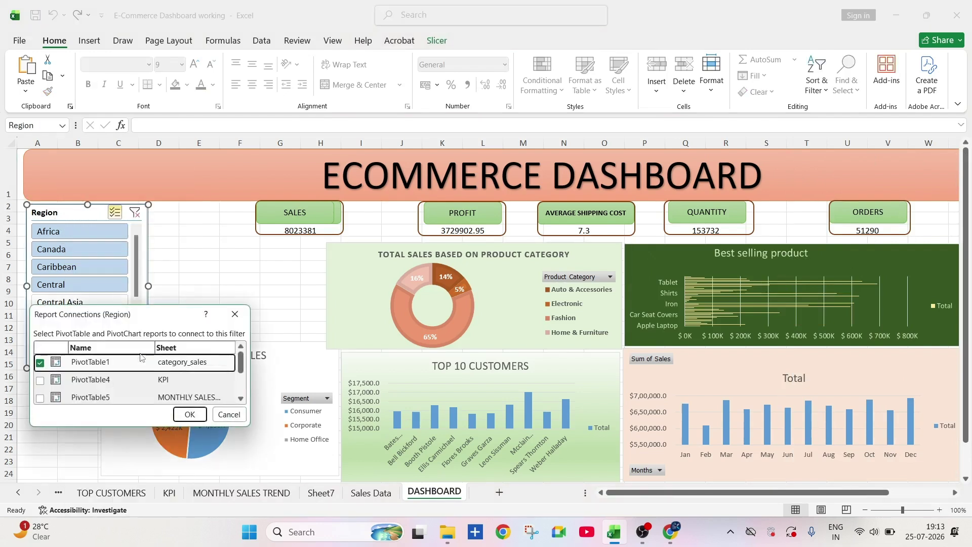
click(41, 381)
click(40, 398)
scroll(48, 392, down, 2)
scroll(51, 378, up, 1)
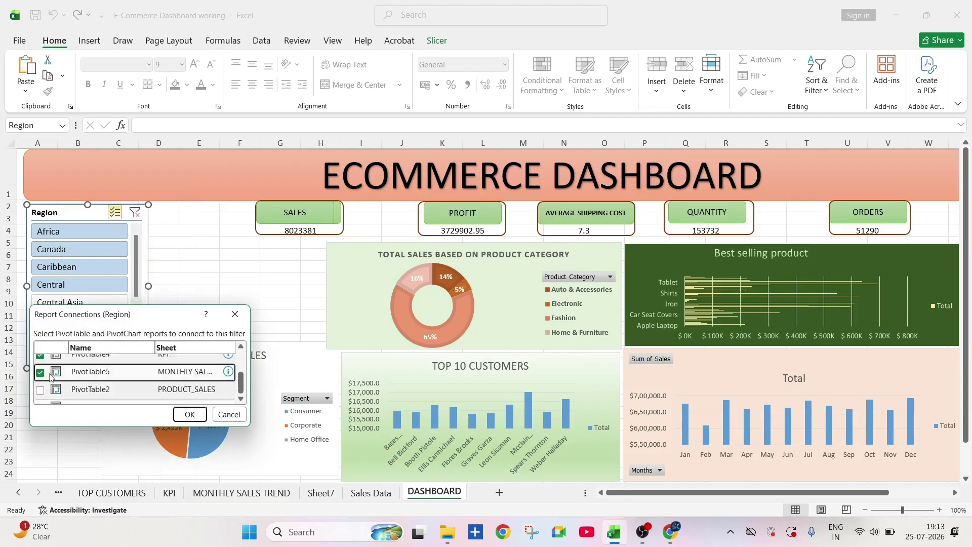
scroll(51, 379, down, 1)
click(40, 386)
scroll(40, 389, down, 1)
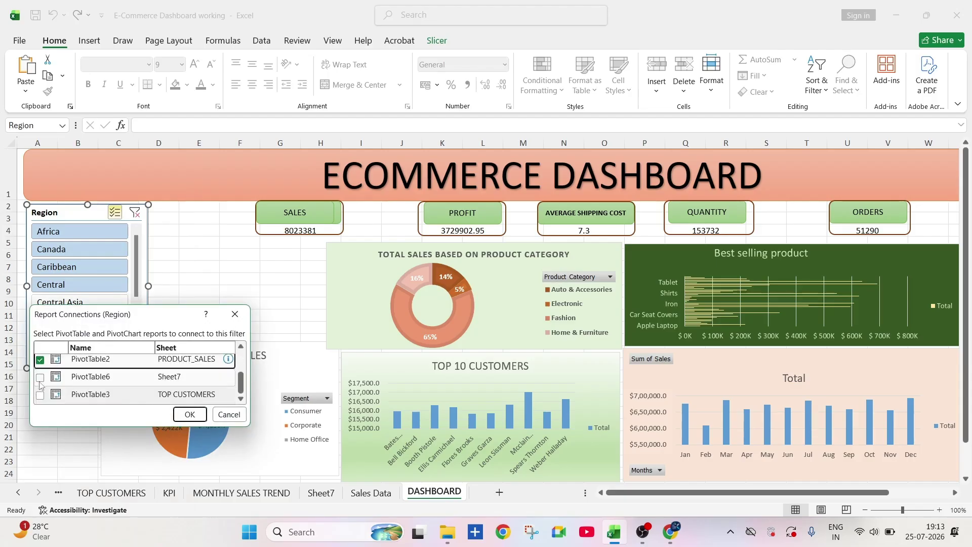
click(40, 379)
click(41, 394)
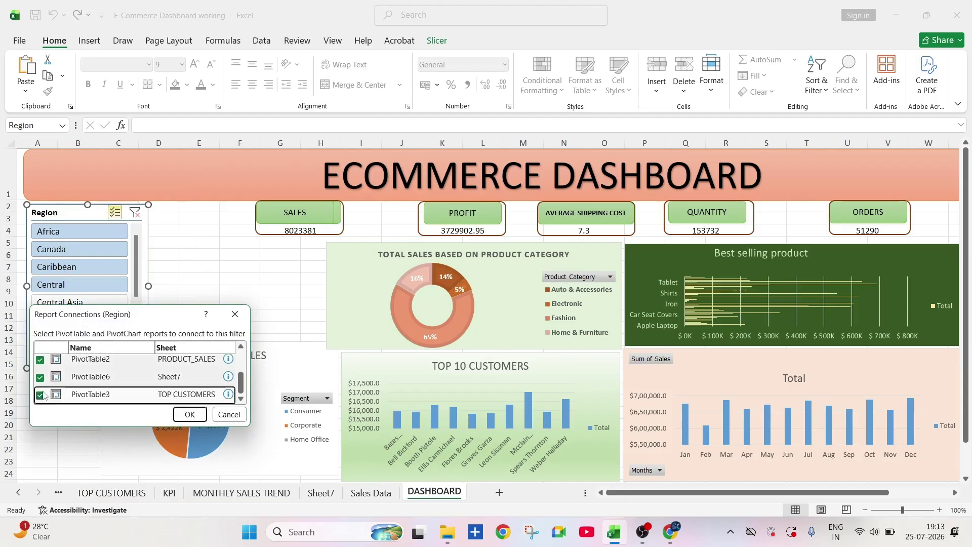
click(190, 415)
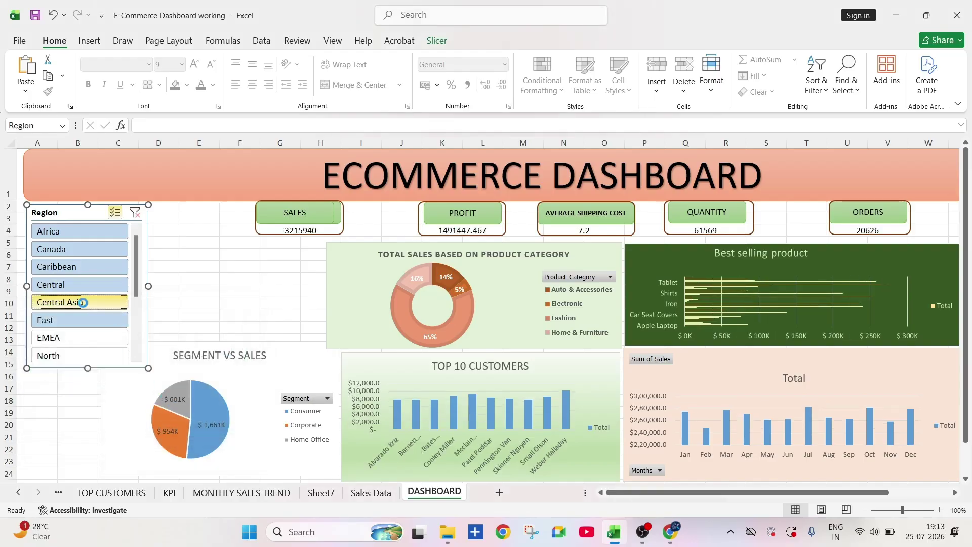
Step: Test the connected Region slicer by toggling East and other regions, and clear its filter
click(79, 320)
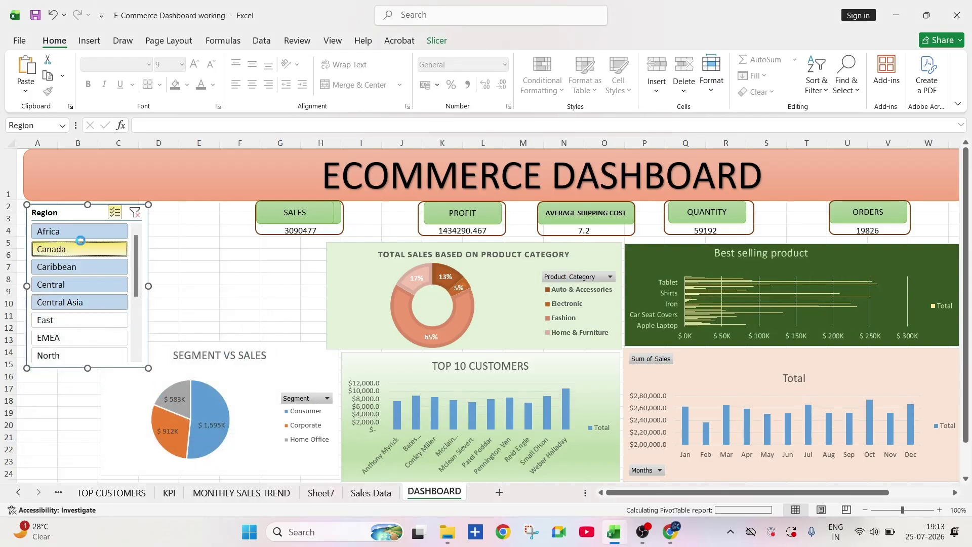
click(72, 320)
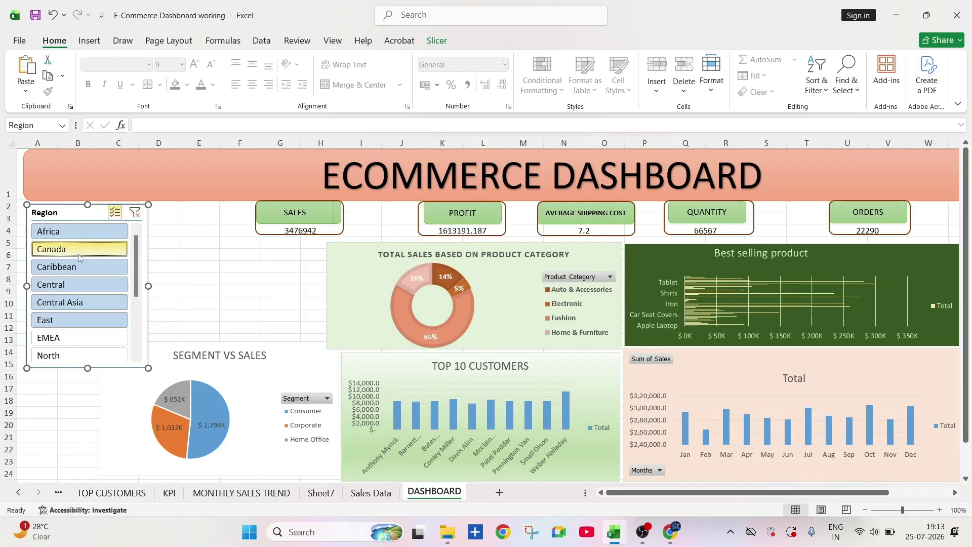
click(72, 232)
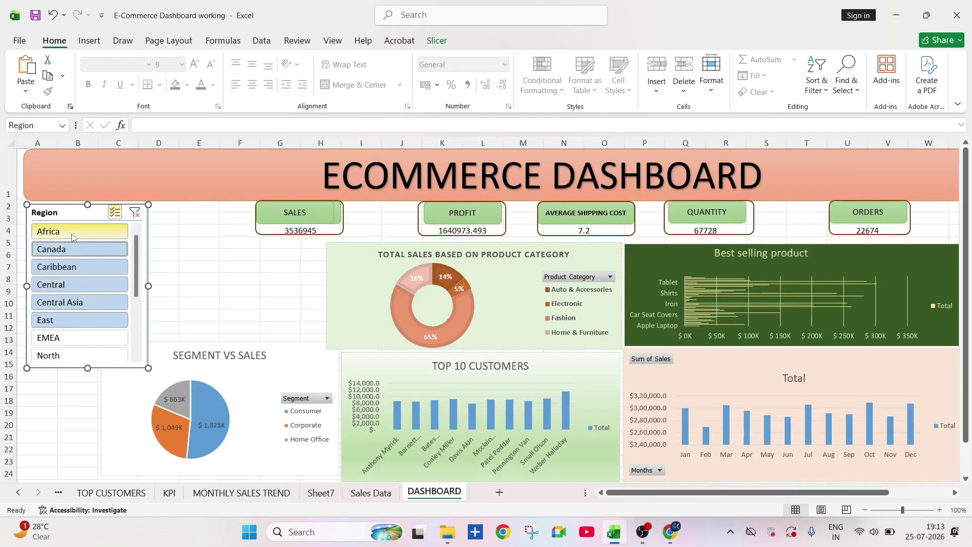
click(135, 213)
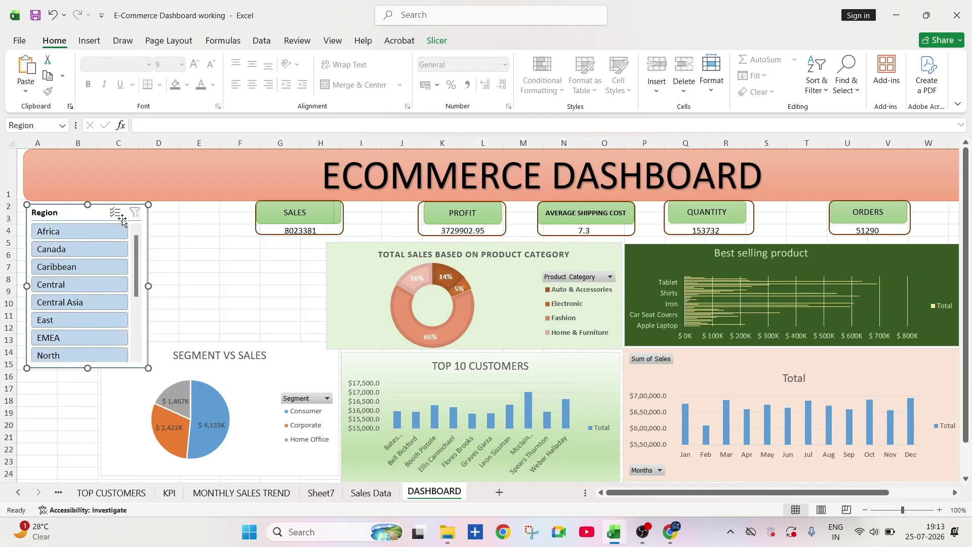
Step: Filter the dashboard to Africa alone with the Region slicer and open the Best selling product chart's formatting options
click(92, 233)
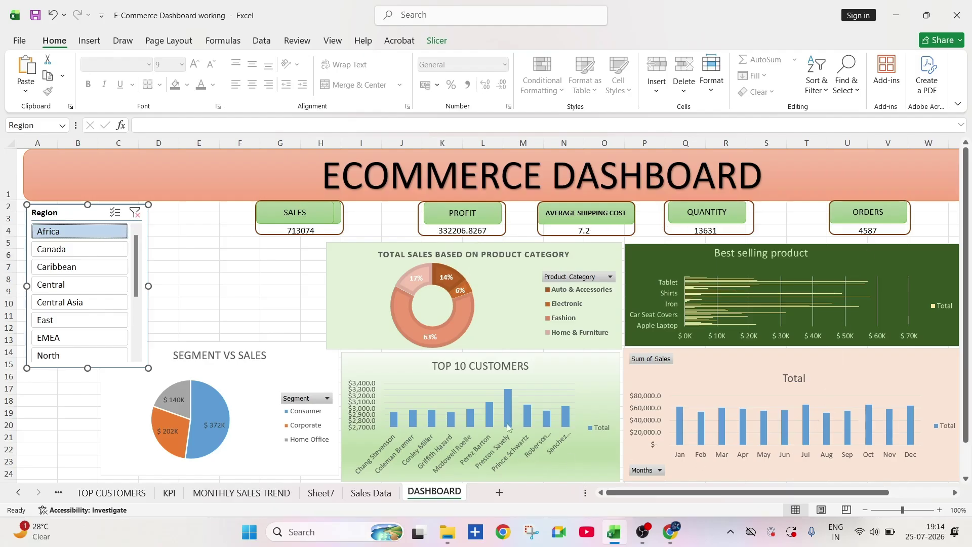
mouse_move(218, 448)
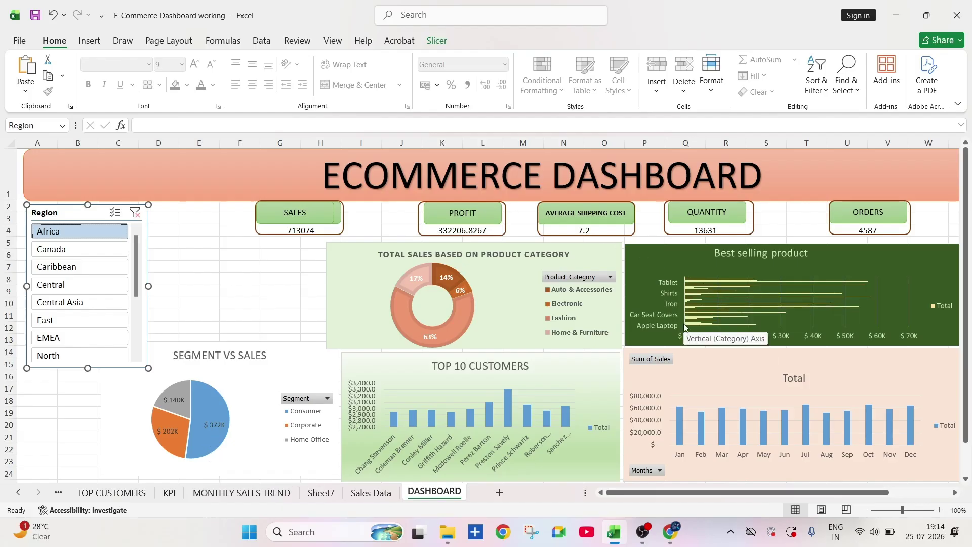
click(843, 285)
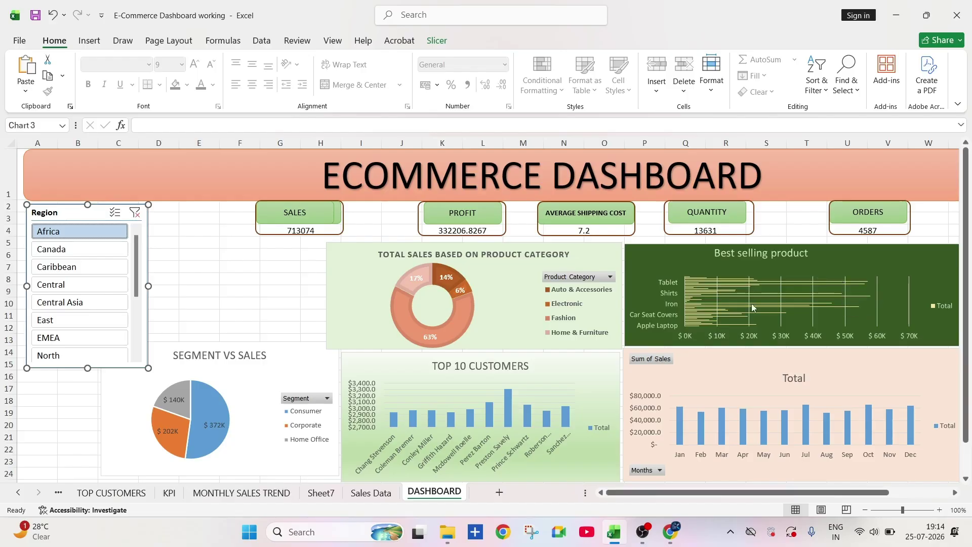
double_click(752, 307)
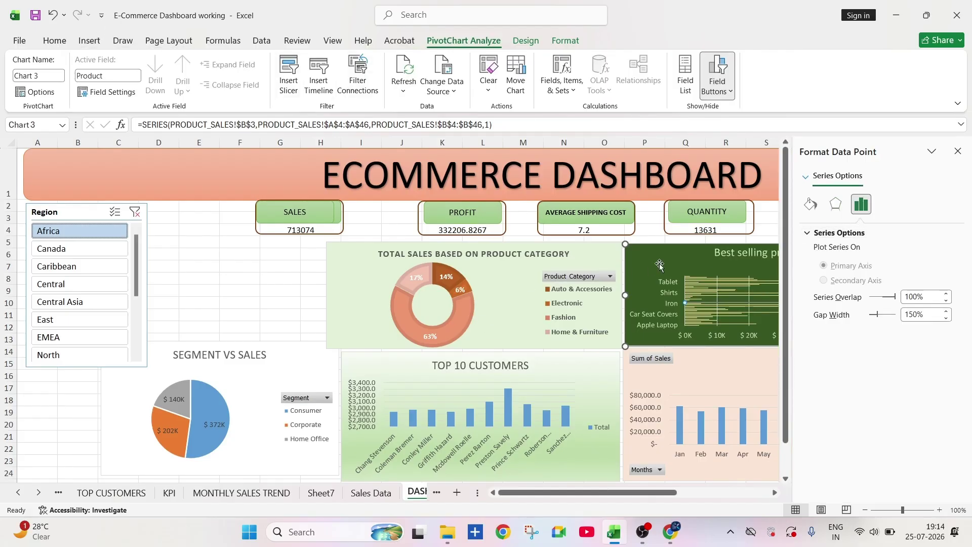
click(689, 259)
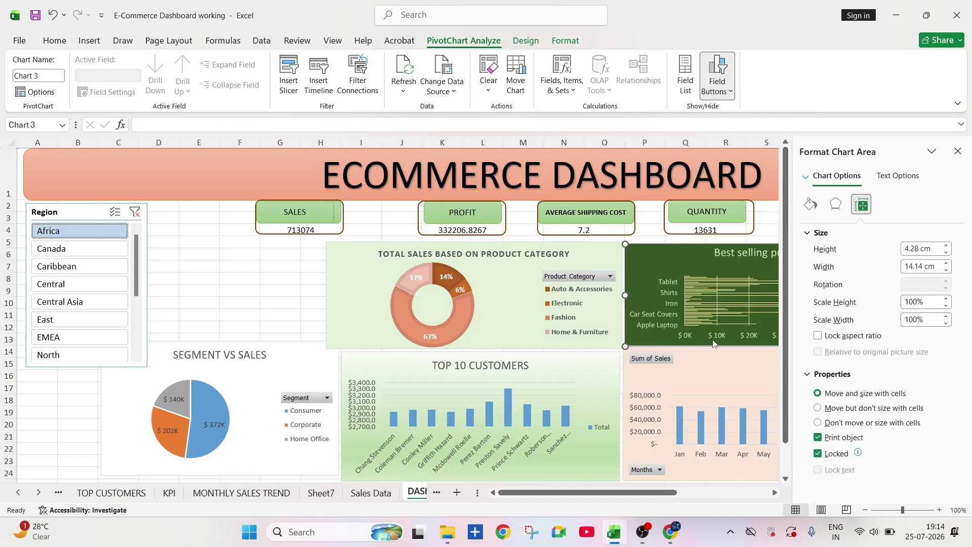
text(+u)
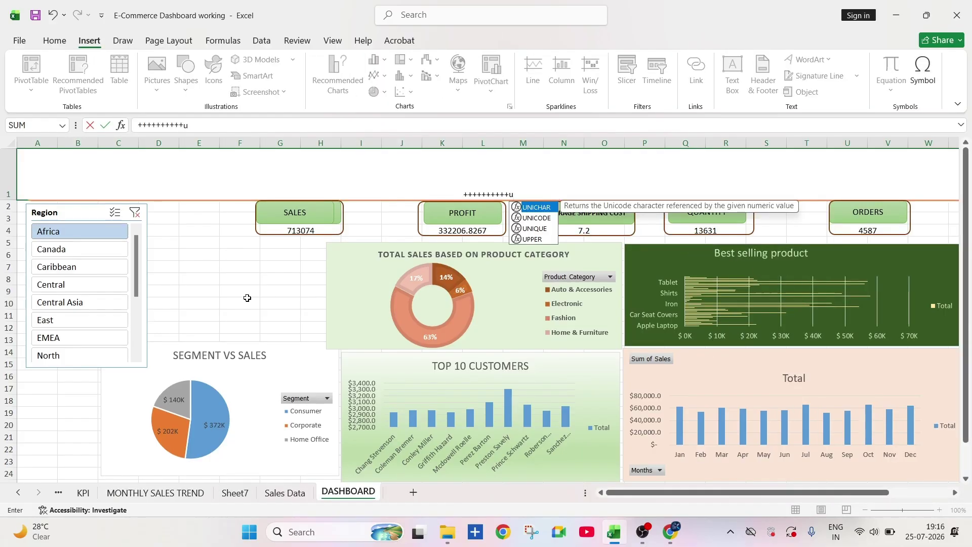
key(BackSpace)
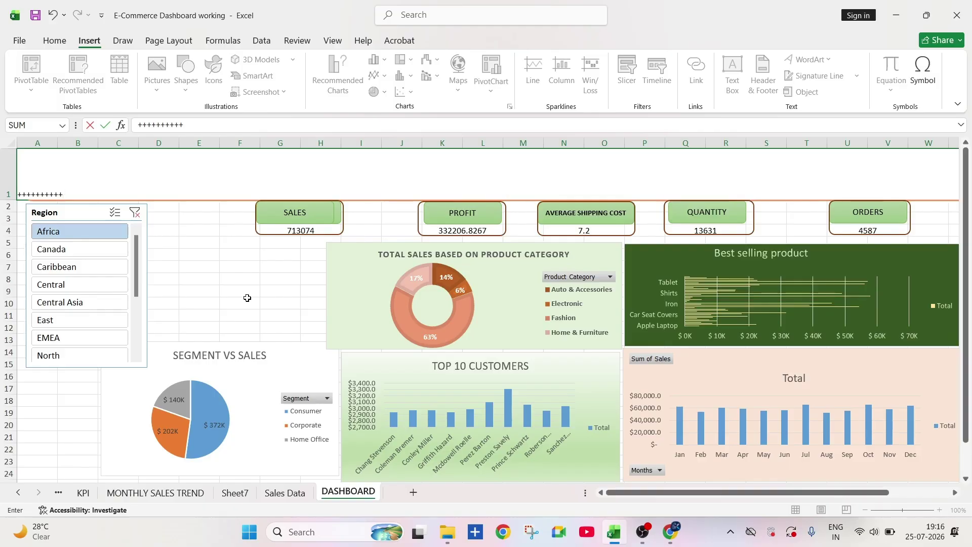
key(ctrl+z)
key(ctrl+z)
key(ctrl+z)
key(ctrl+z)
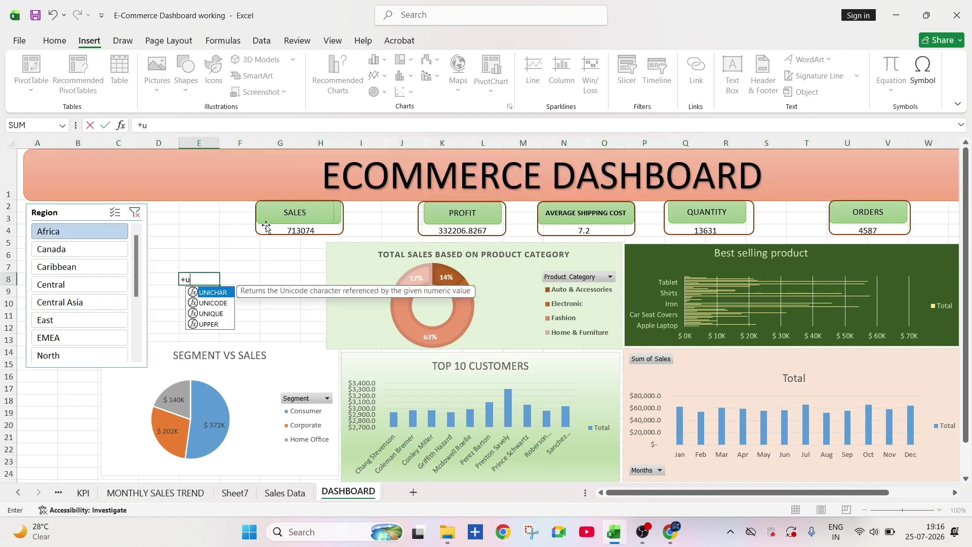
key(BackSpace)
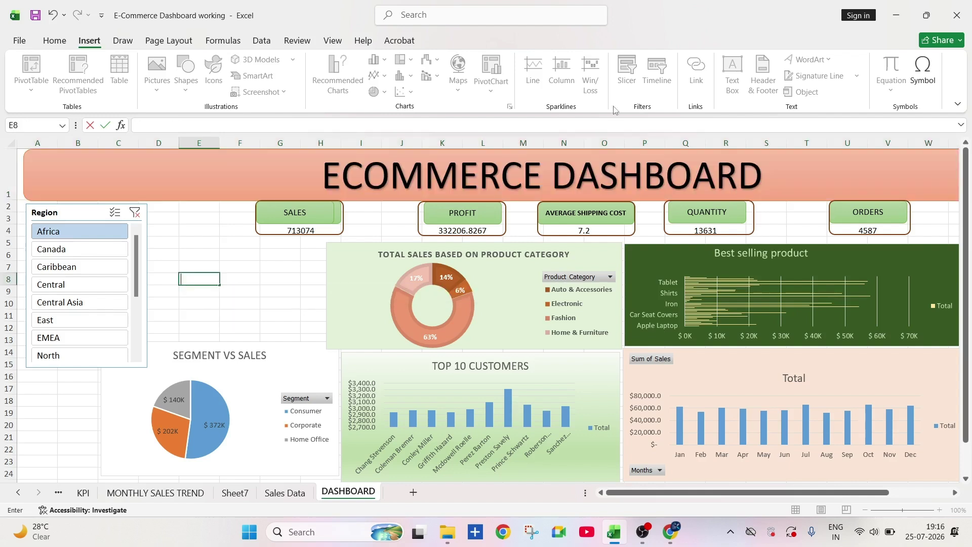
Step: Change the Best selling product chart on the PRODUCT_SALES sheet from bars to a 2-D clustered column chart
click(18, 492)
click(18, 492)
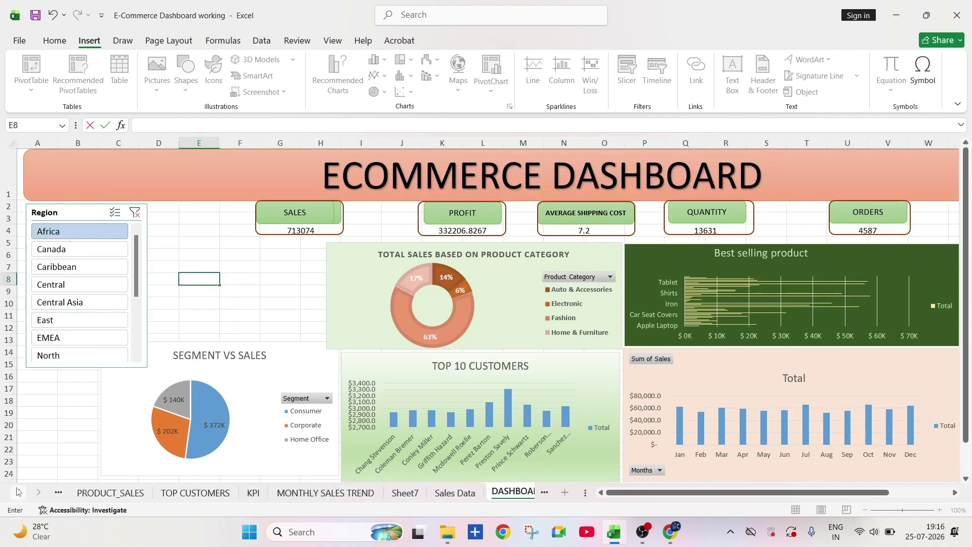
click(217, 493)
click(118, 494)
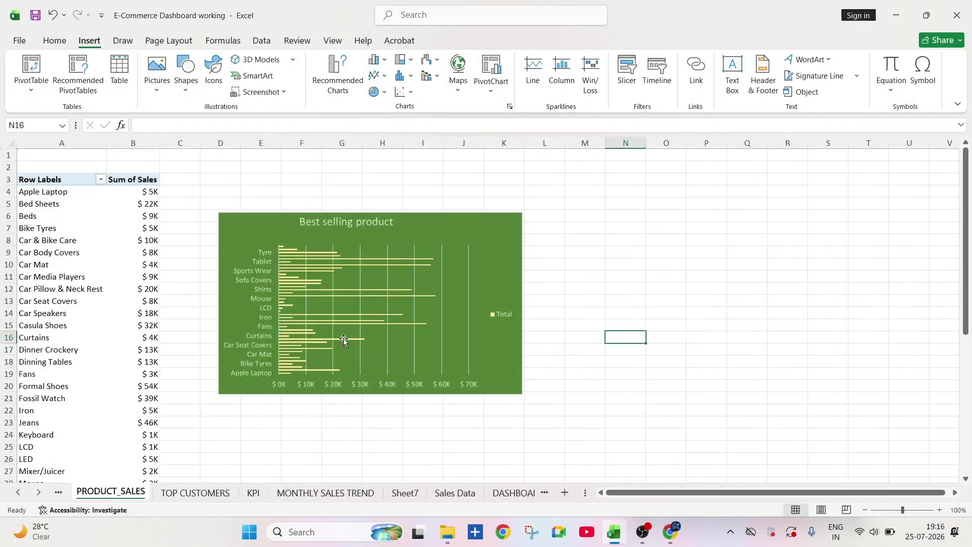
click(469, 292)
click(249, 219)
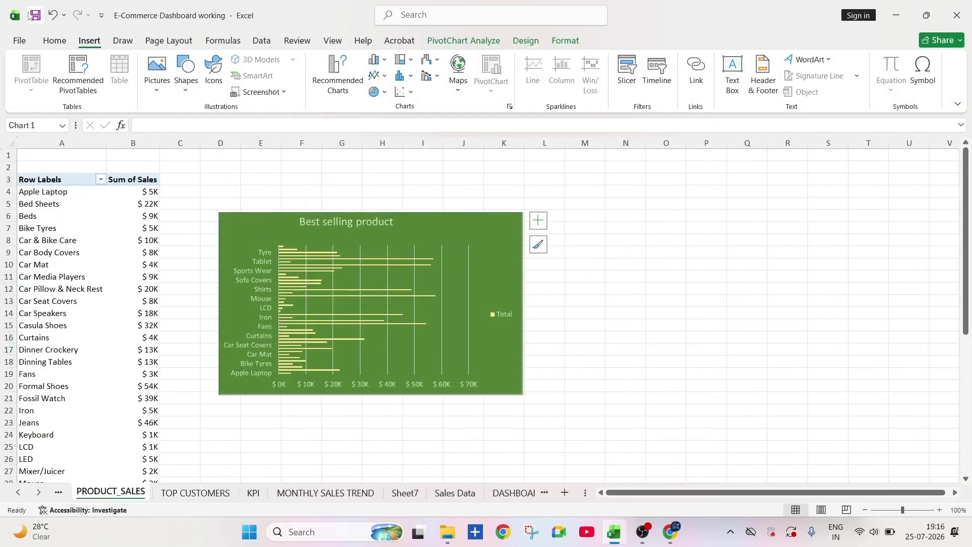
click(378, 59)
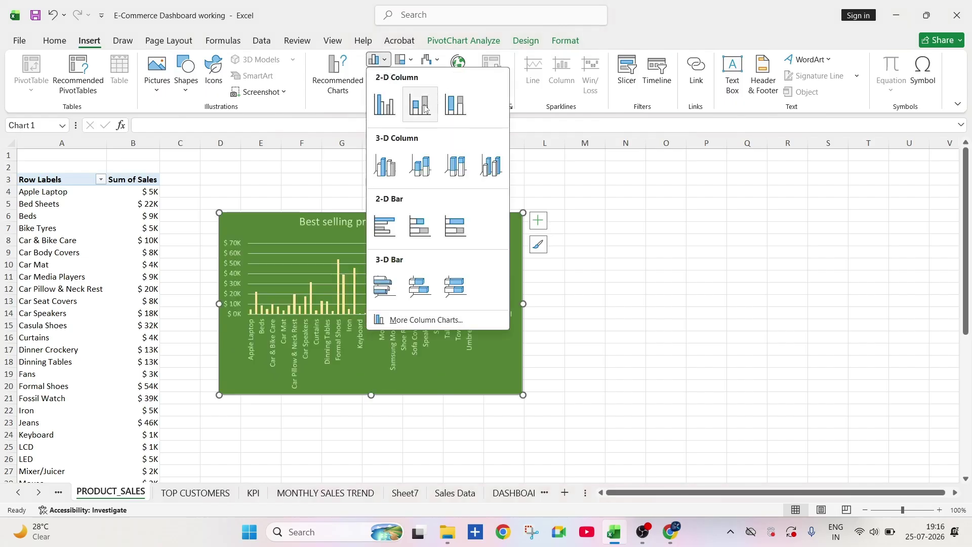
click(385, 115)
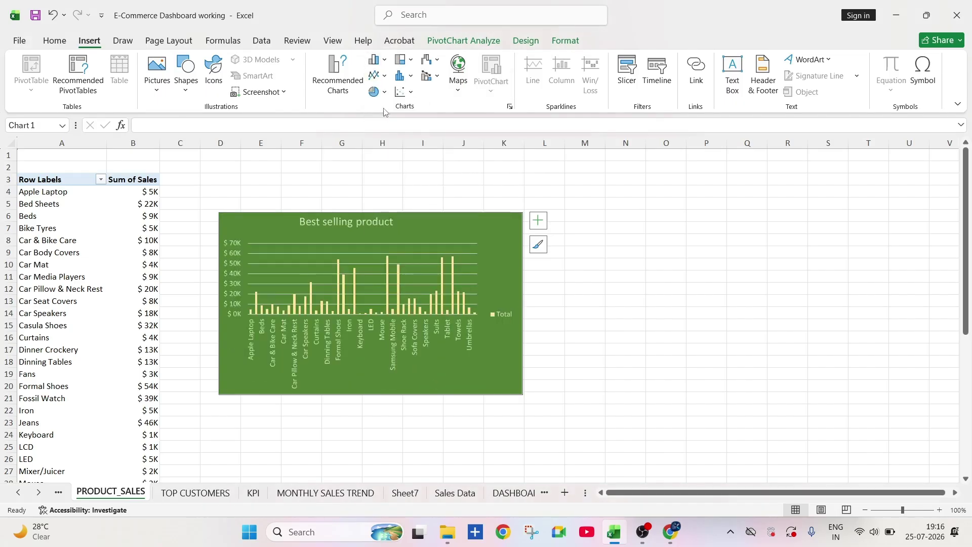
Step: Set the Best selling product chart's type to 2-D stacked column and return to the DASHBOARD sheet
click(378, 59)
click(418, 117)
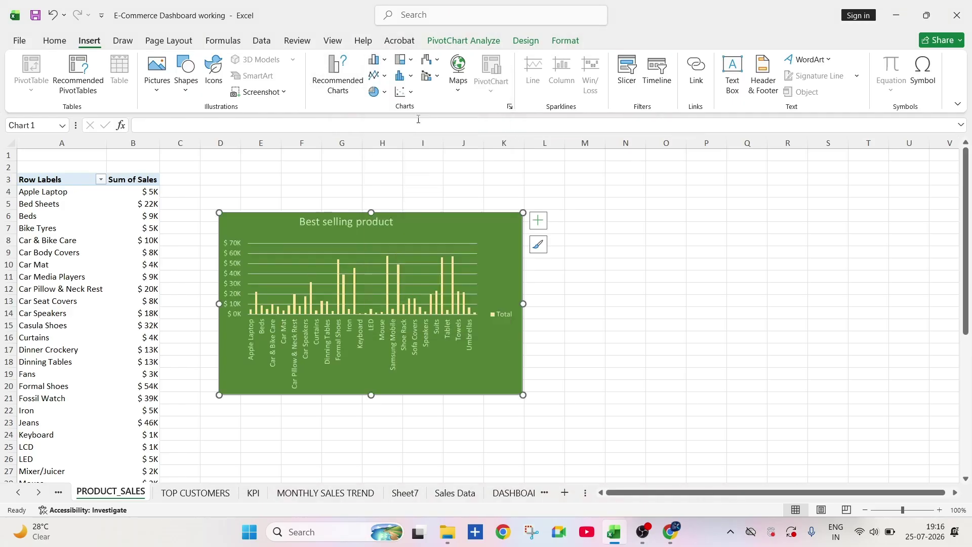
click(378, 59)
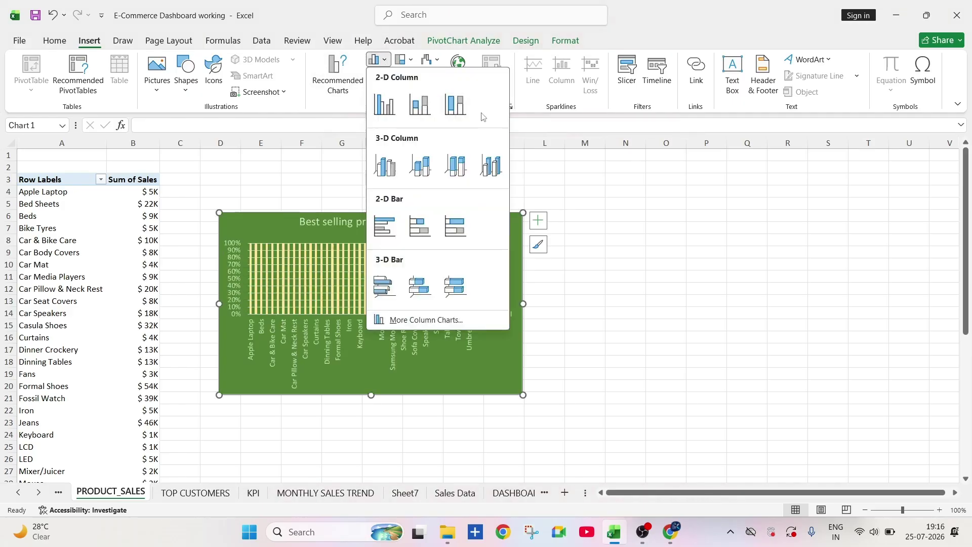
click(421, 105)
click(615, 254)
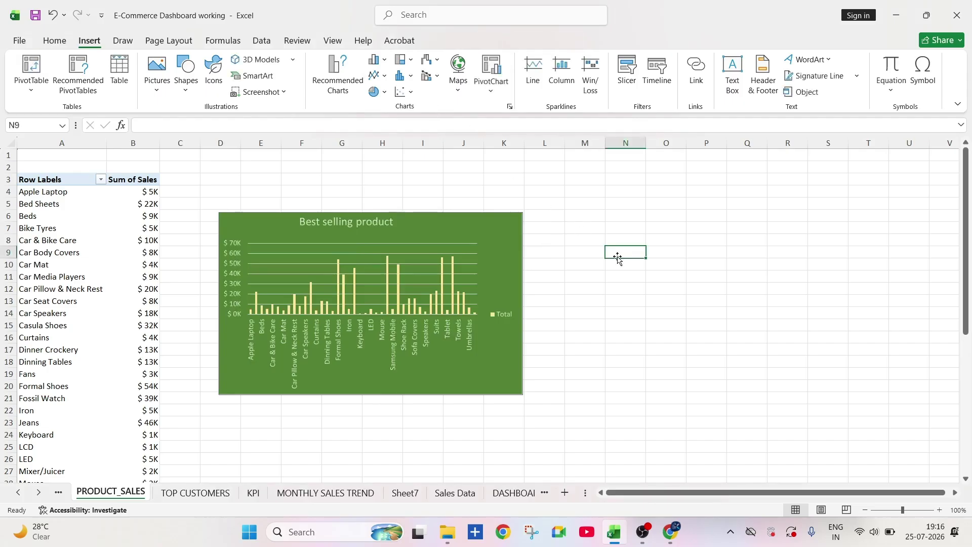
click(490, 228)
click(514, 492)
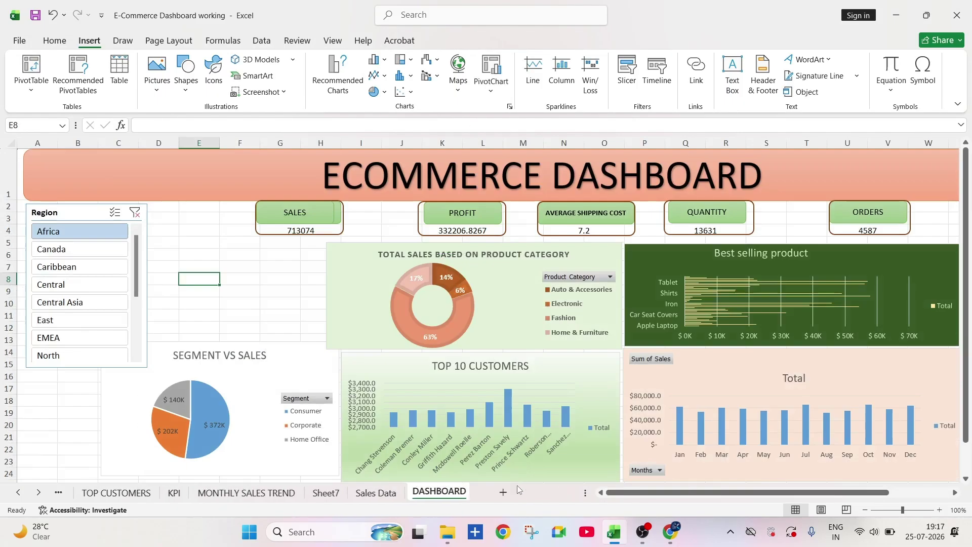
Step: Replace the dashboard's Best selling product bar chart with the copied column version, shrink it and place it beside the category doughnut chart
click(702, 263)
key(Delete)
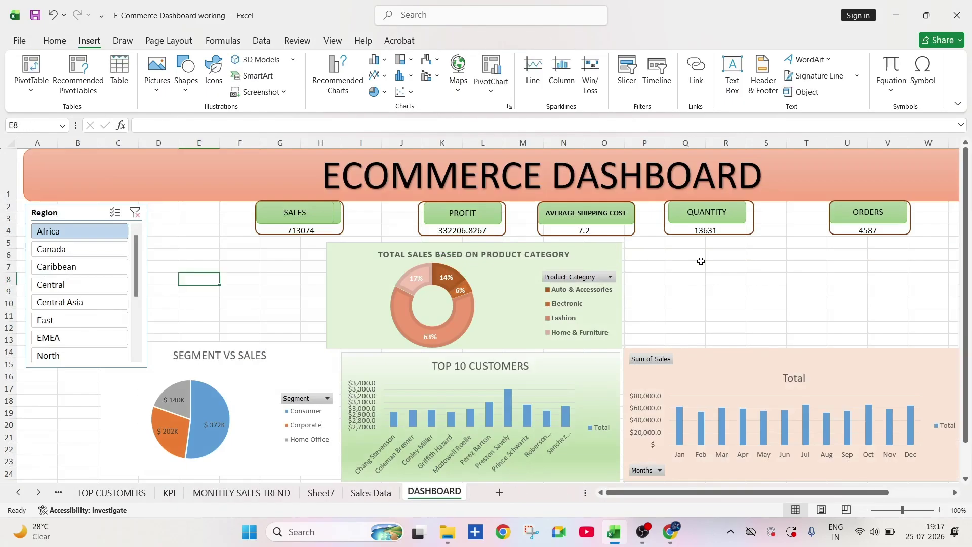
key(ctrl+v)
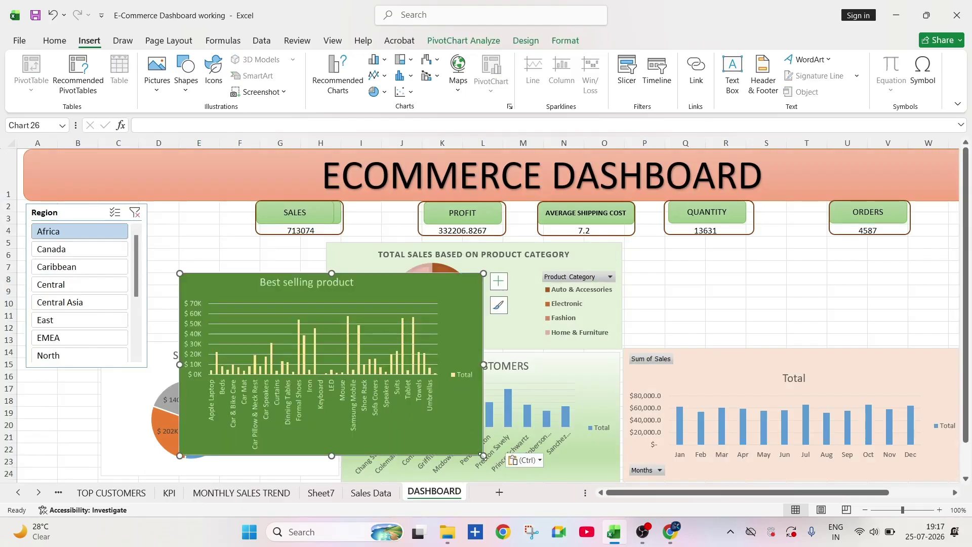
drag(481, 455, 440, 433)
drag(396, 285, 870, 237)
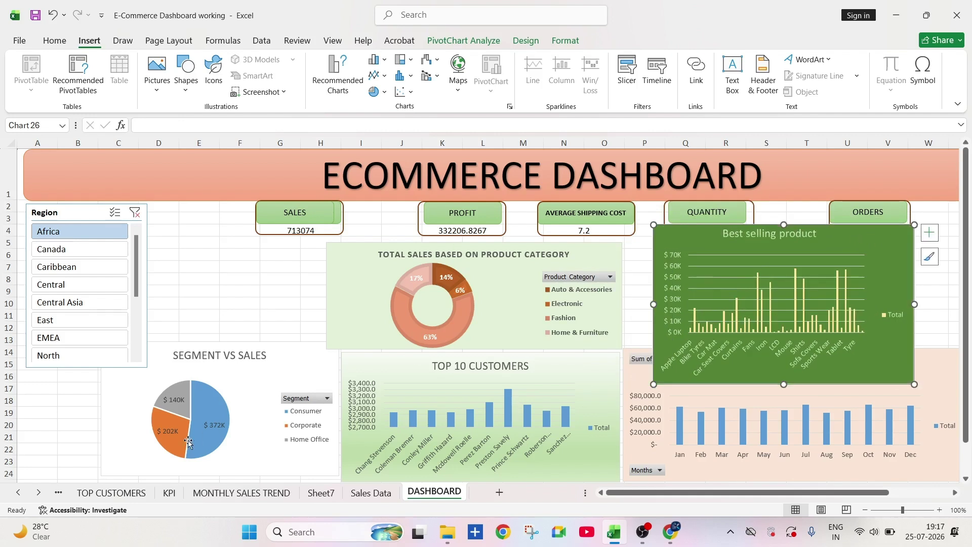
Step: Shrink the SEGMENT VS SALES chart and fit it directly below the Region slicer at the dashboard's left edge
click(231, 369)
drag(340, 342, 302, 361)
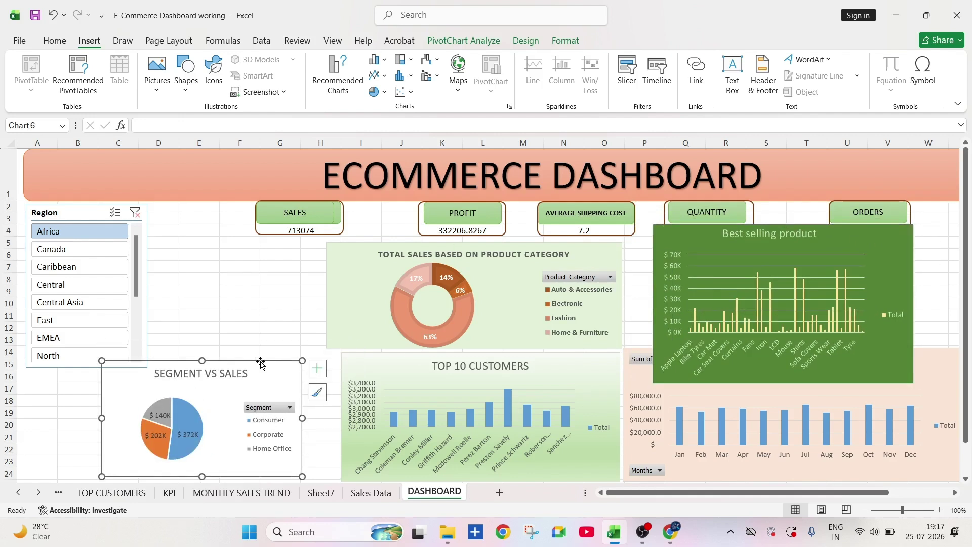
drag(202, 363, 135, 381)
key(ctrl+z)
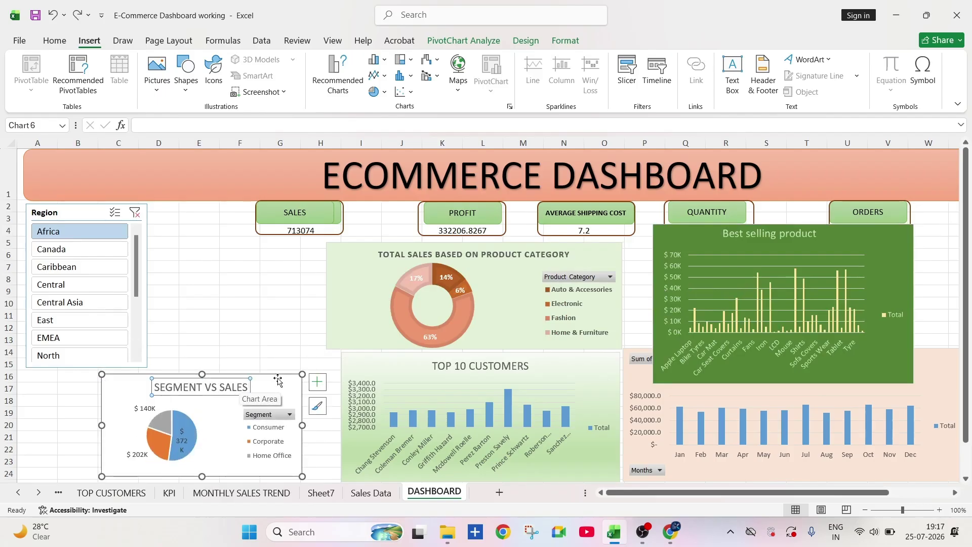
drag(268, 378, 188, 380)
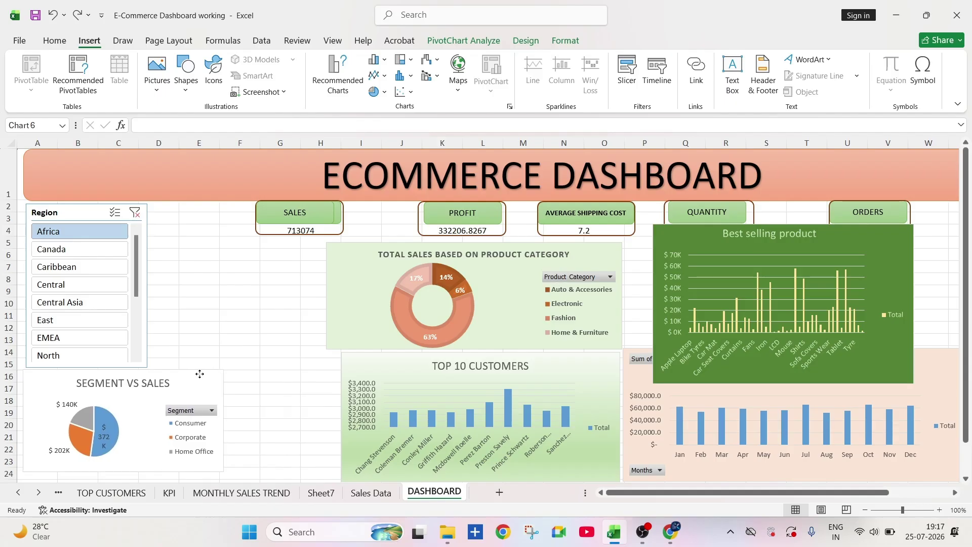
key(ctrl+z)
key(ctrl+y)
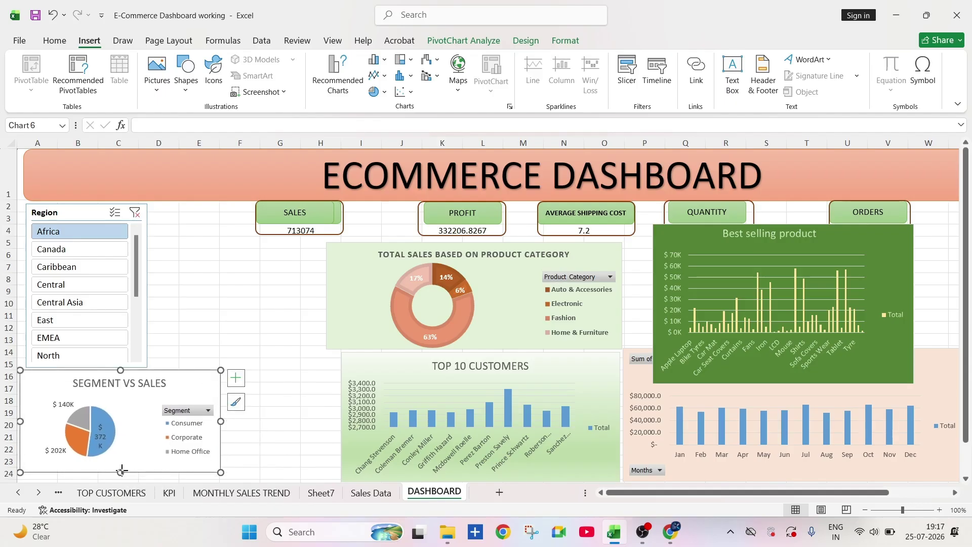
drag(121, 471, 121, 476)
drag(220, 422, 242, 424)
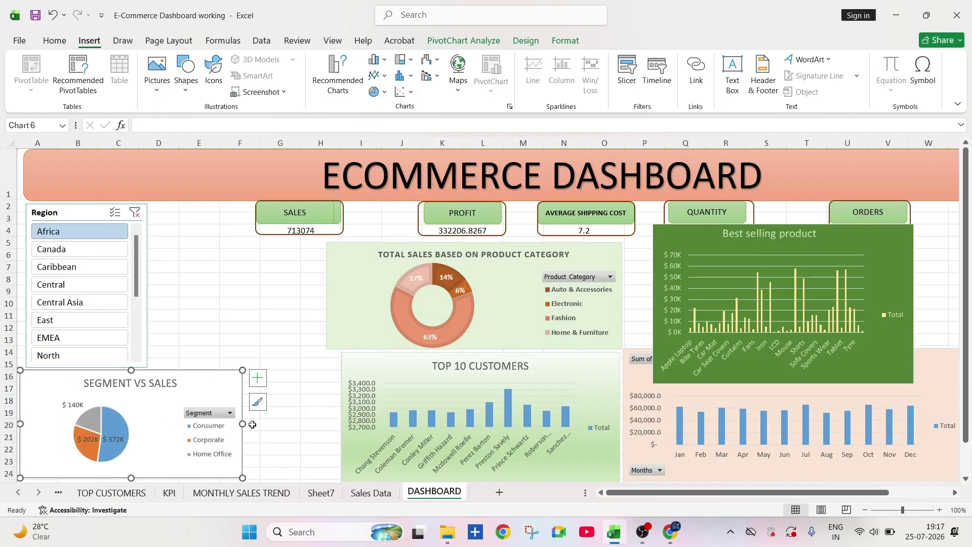
Step: Move the TOP 10 CUSTOMERS and product category charts left against the SEGMENT VS SALES chart's edge, widening the former and heightening the latter
drag(406, 358, 300, 357)
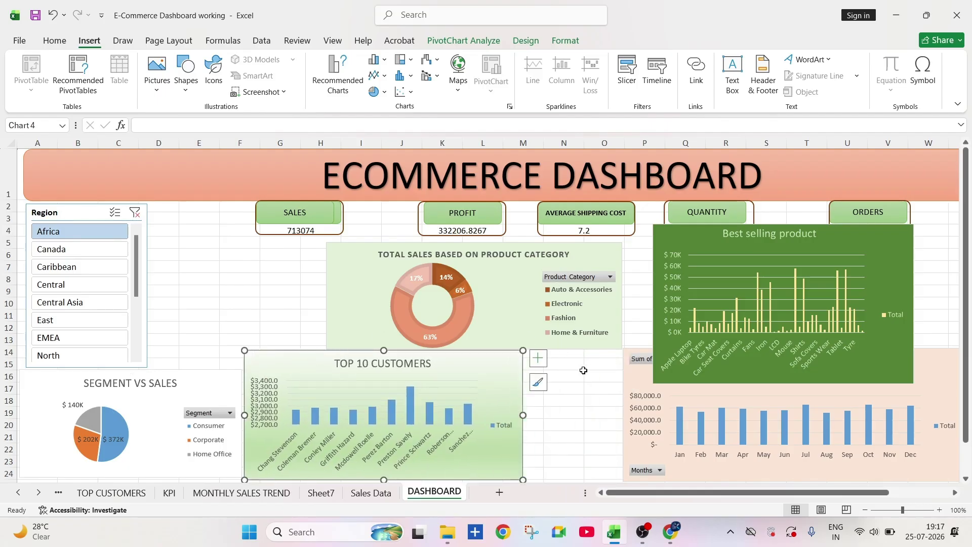
drag(523, 415, 597, 413)
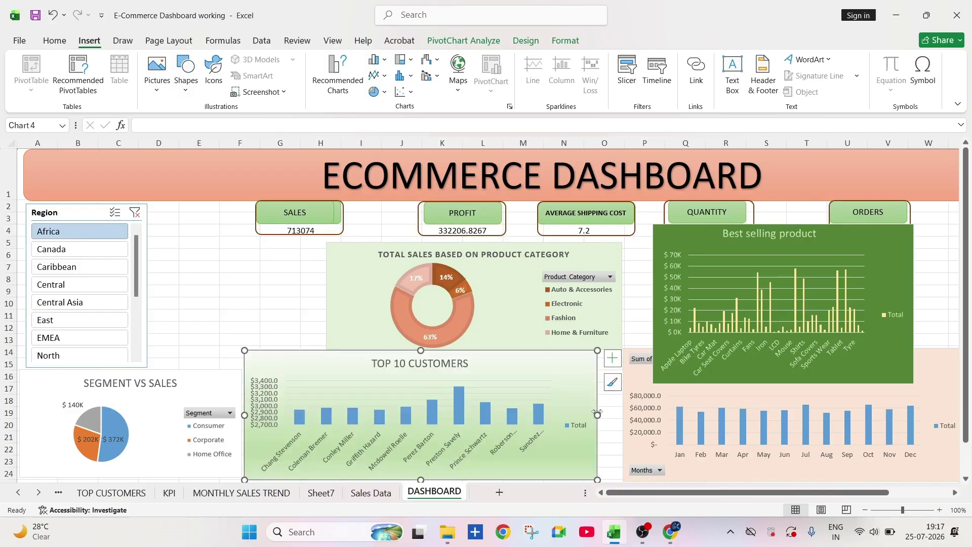
drag(359, 253, 276, 254)
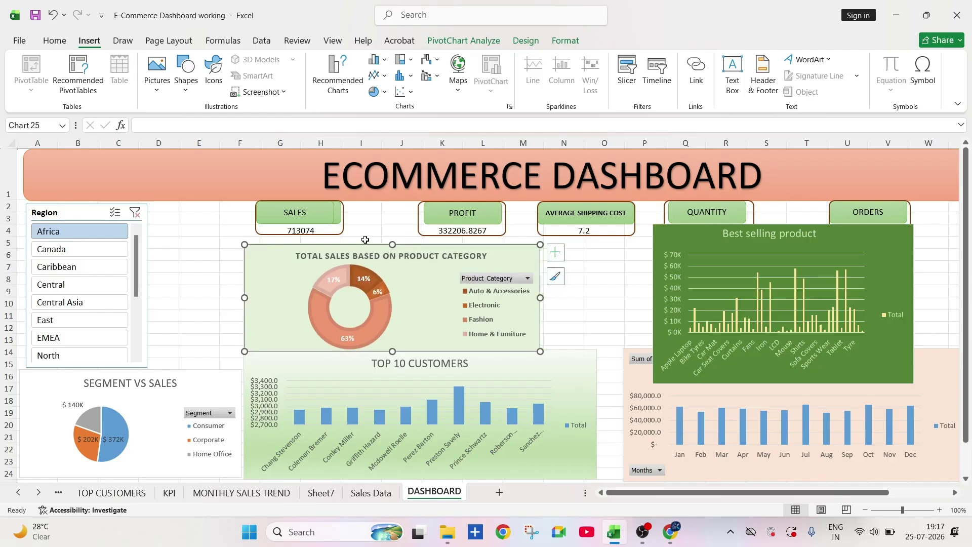
drag(393, 243, 392, 236)
click(604, 279)
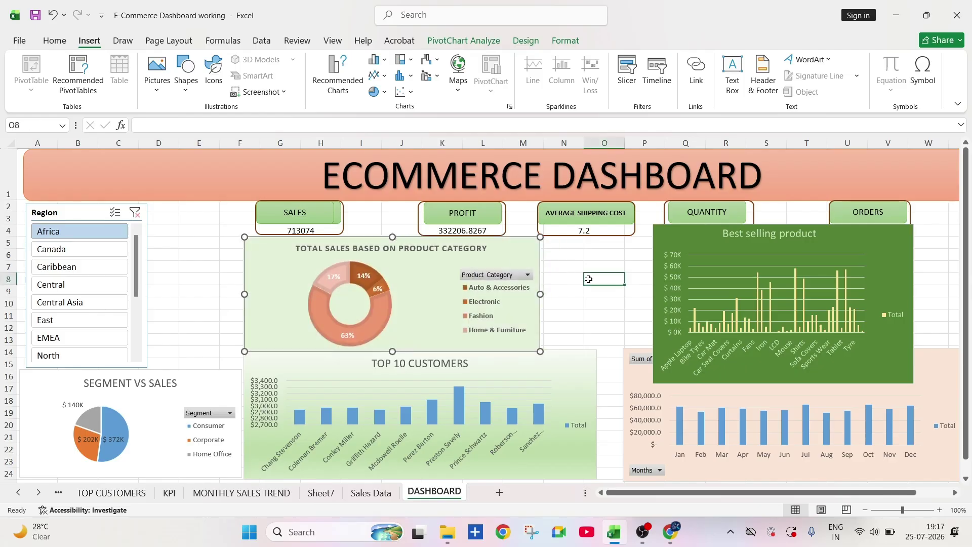
Step: Move the Best selling product chart aside and fit the monthly sales chart beside TOP 10 CUSTOMERS, reducing its height and width
click(690, 425)
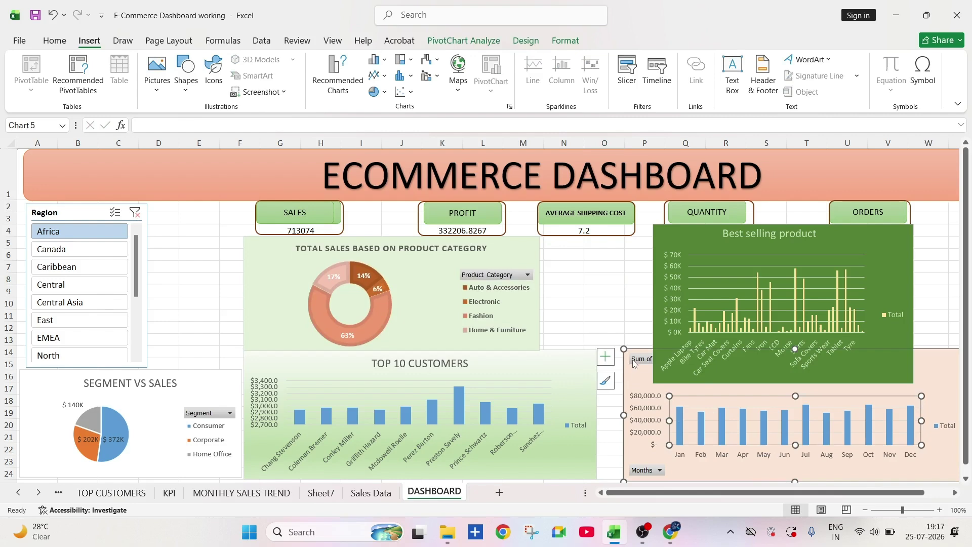
drag(841, 229, 694, 126)
drag(785, 226, 784, 247)
drag(868, 256, 401, 207)
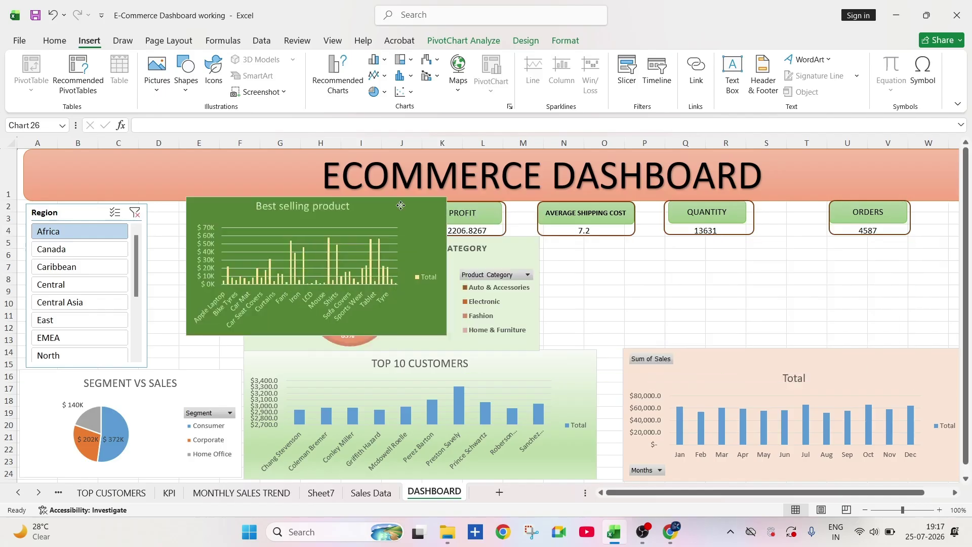
drag(727, 371, 704, 368)
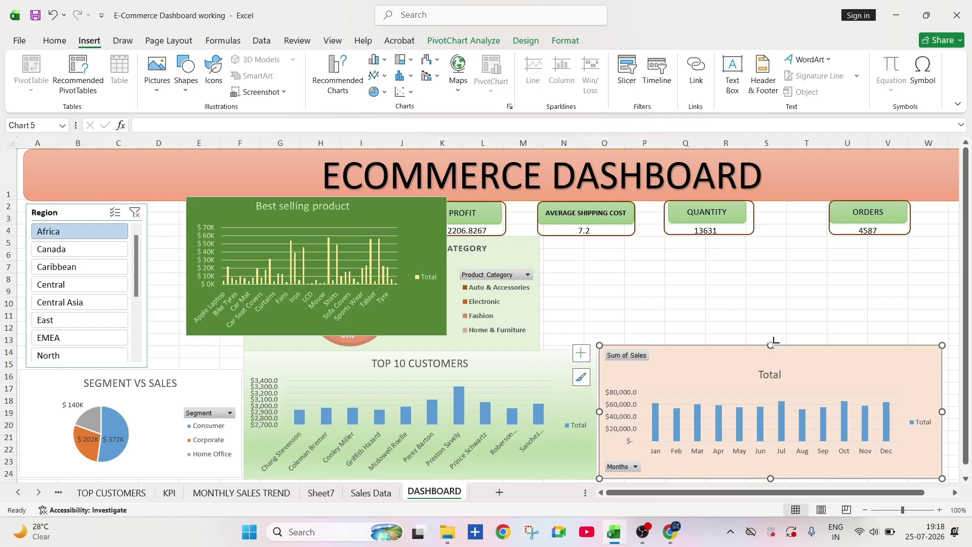
drag(772, 343, 770, 352)
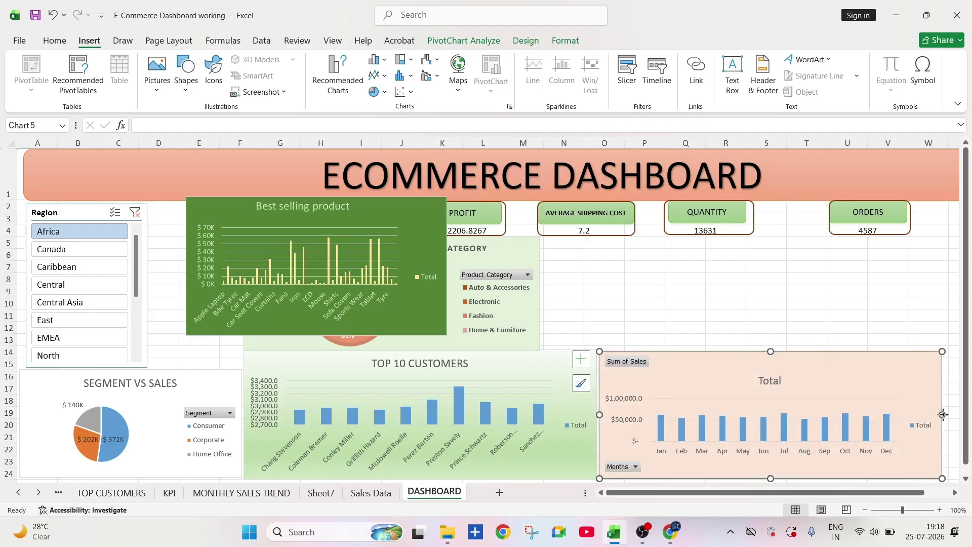
drag(943, 414, 831, 415)
drag(830, 496, 803, 496)
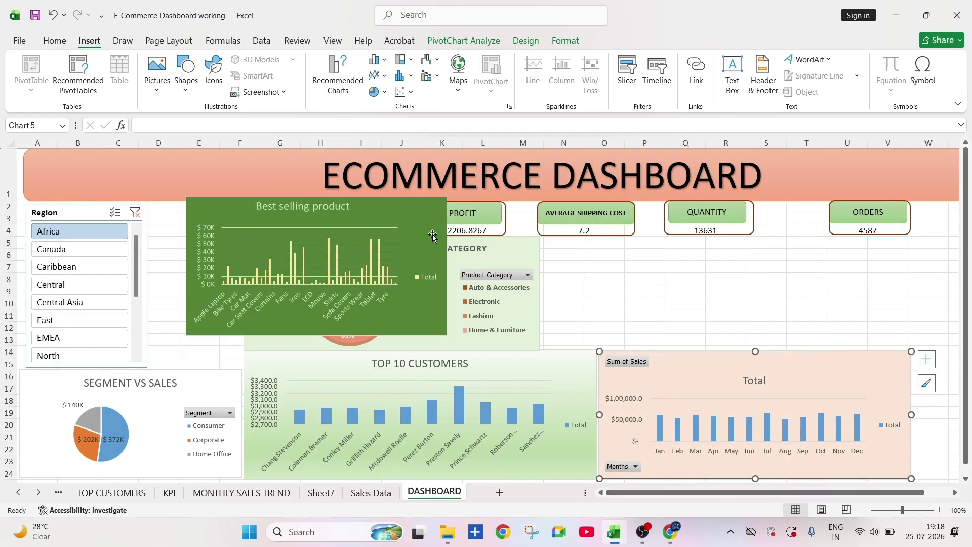
Step: Place the Best selling product chart beside the category doughnut chart and resize it to fill the space above the monthly sales chart
drag(406, 203, 761, 242)
drag(671, 236, 672, 238)
drag(800, 307, 909, 307)
drag(725, 375, 726, 351)
click(935, 328)
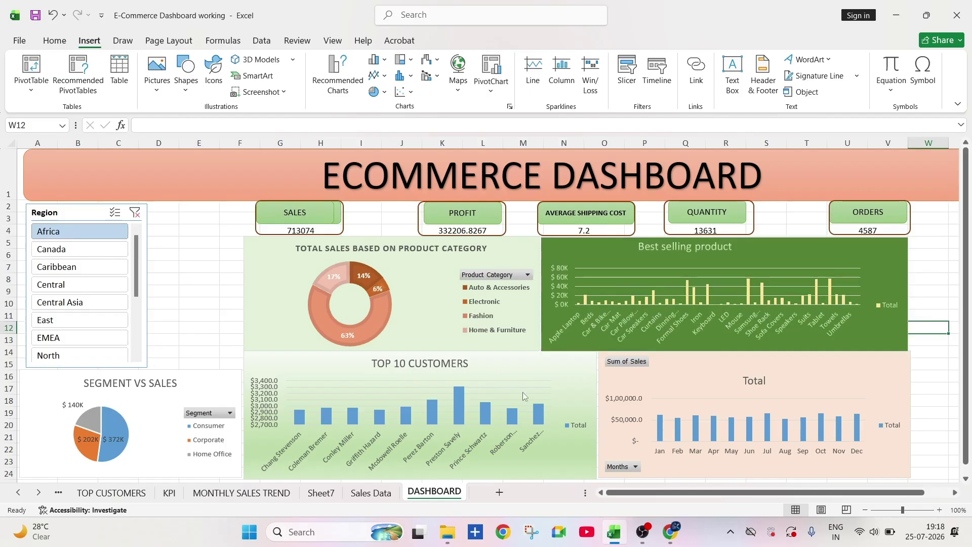
Step: Swap the positions of the monthly sales and TOP 10 CUSTOMERS charts in the lower row
drag(678, 381, 269, 365)
drag(587, 376, 887, 374)
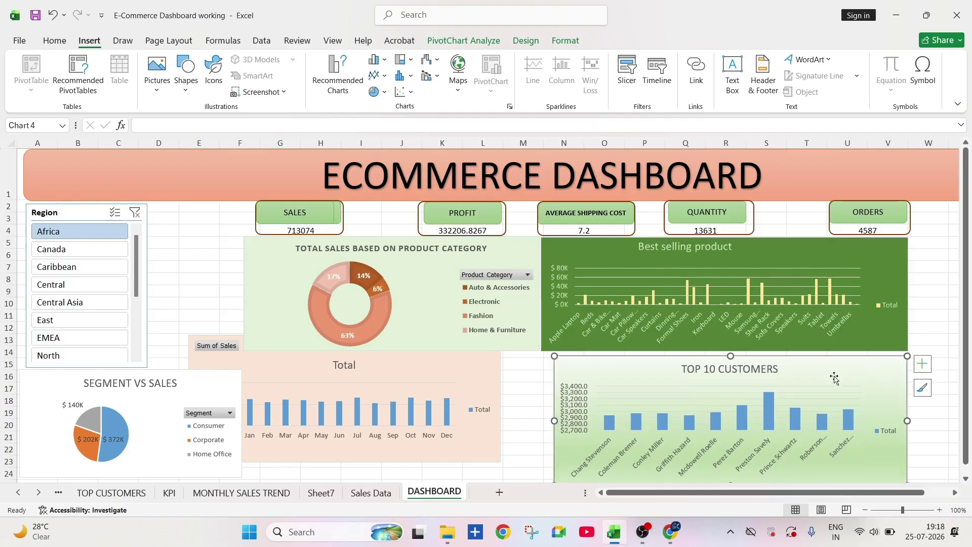
drag(463, 365, 497, 377)
click(634, 369)
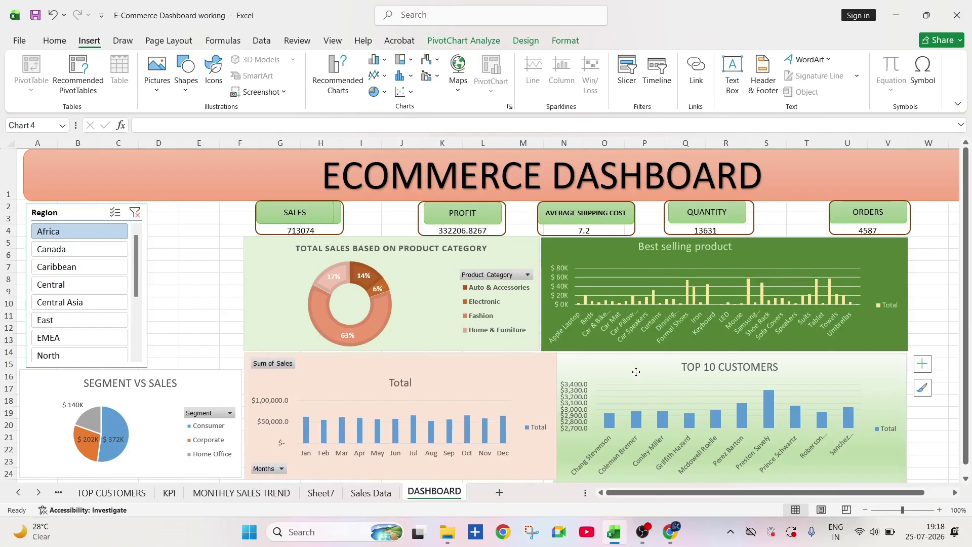
click(917, 330)
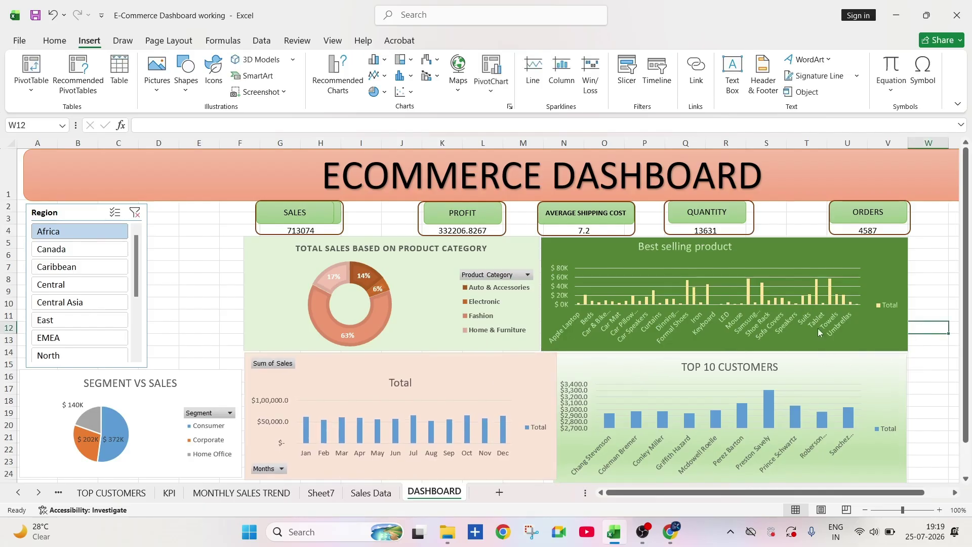
Step: Insert a Product Category slicer for the product category doughnut chart
click(283, 268)
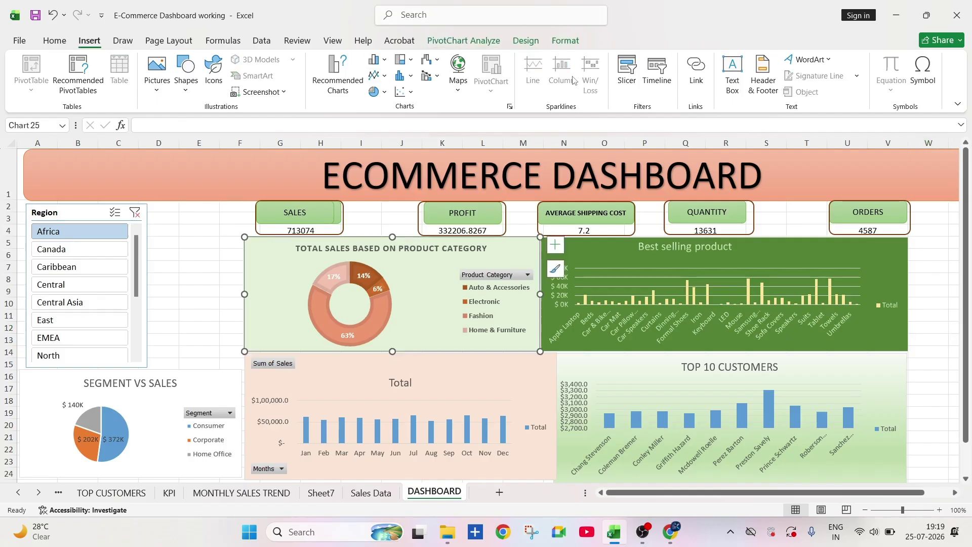
click(626, 73)
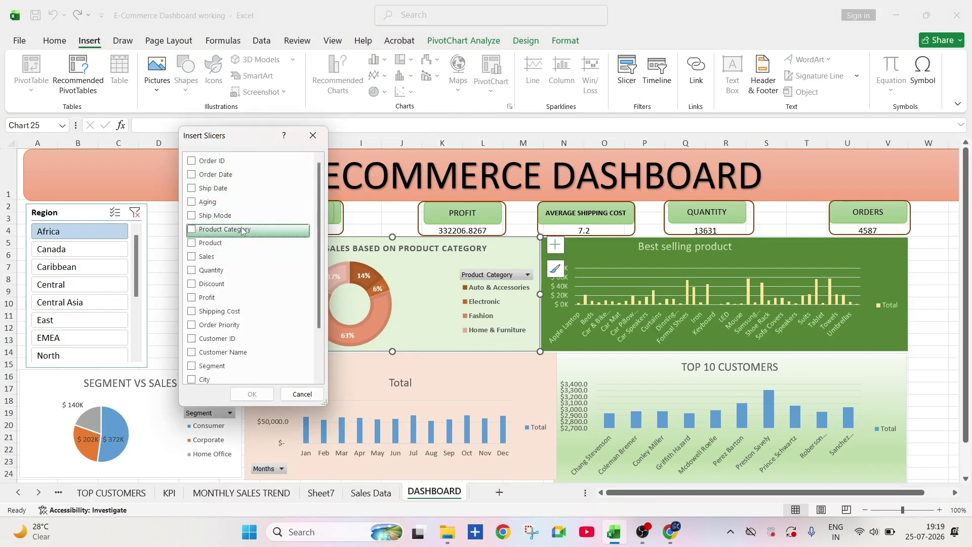
click(191, 229)
click(252, 394)
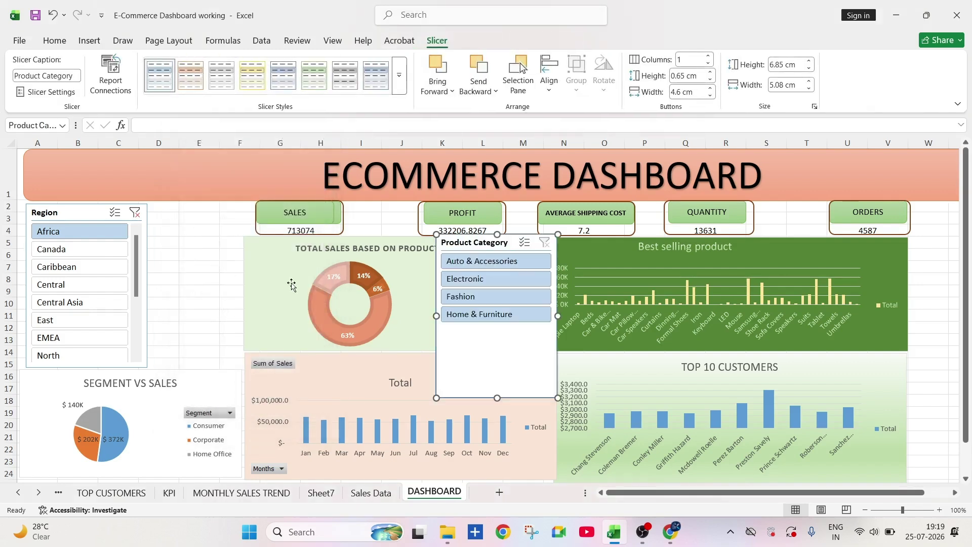
Step: Place the Product Category slicer beside the Region slicer and adjust both widths, making the Product Category slicer 4.42 cm wide
drag(502, 242, 221, 206)
drag(272, 280, 247, 283)
click(148, 286)
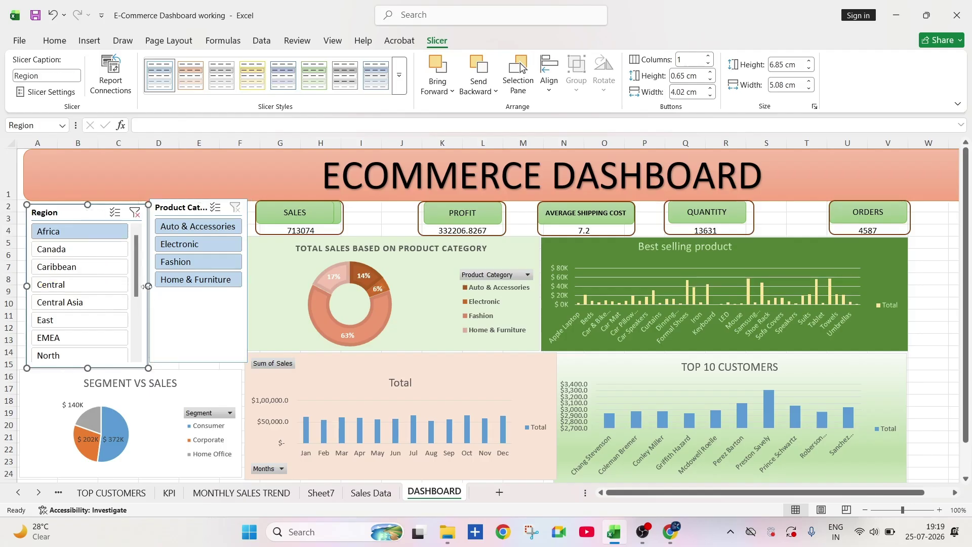
drag(148, 286, 138, 287)
drag(175, 211, 165, 215)
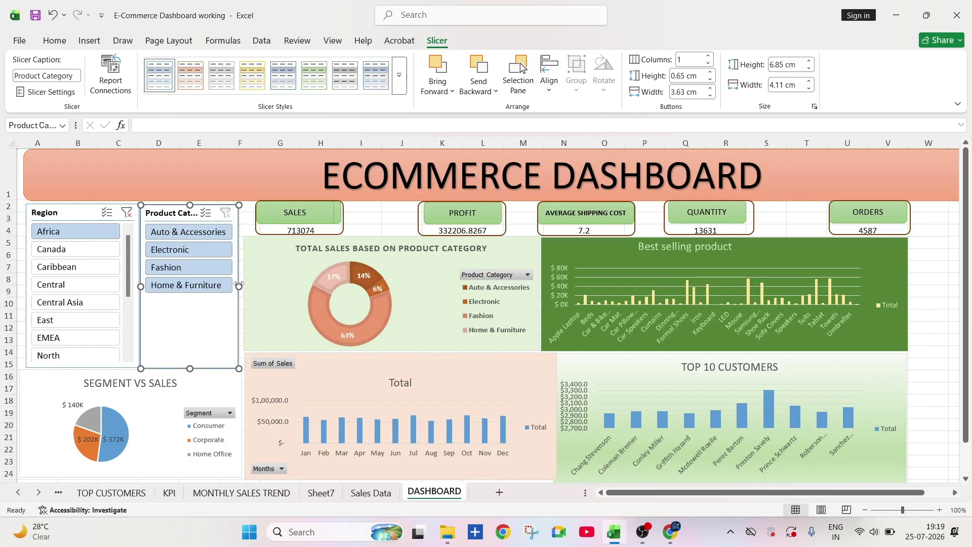
drag(239, 285, 247, 286)
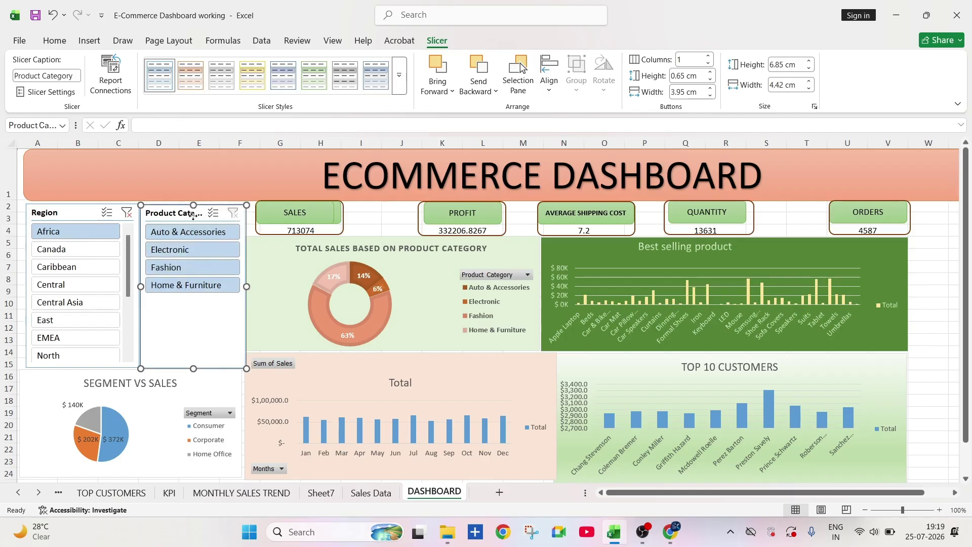
Step: Filter the Product Category slicer to Fashion and connect it to the PivotTables on all the other sheets
click(198, 265)
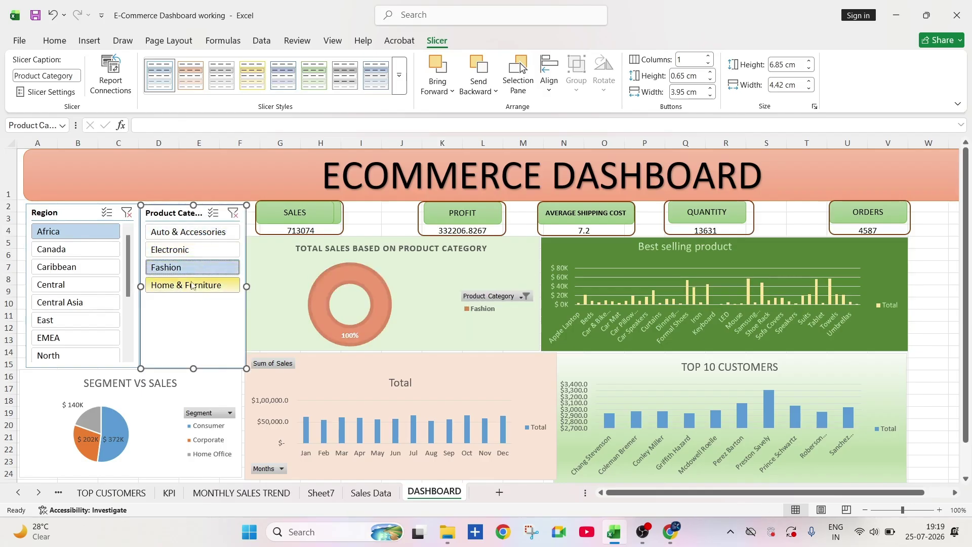
right_click(183, 213)
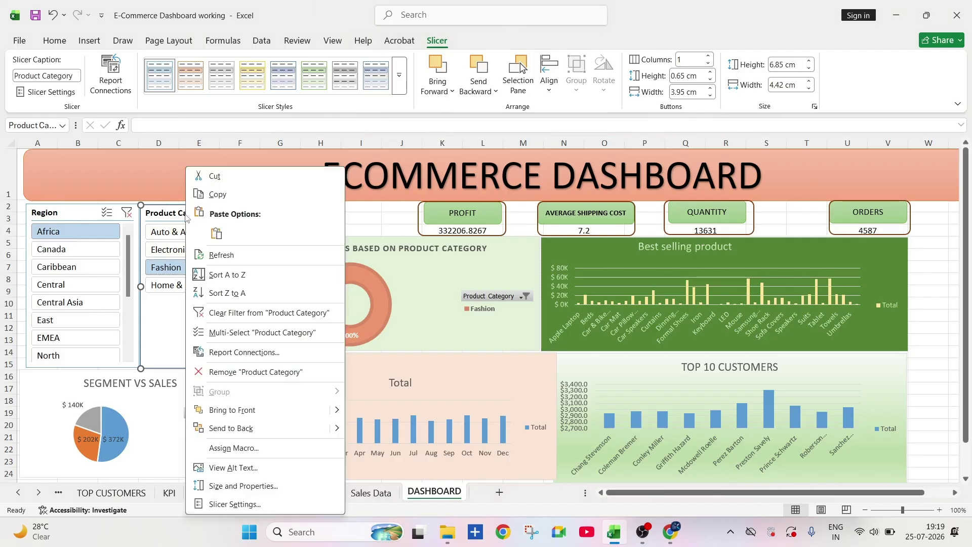
click(244, 353)
scroll(147, 389, down, 2)
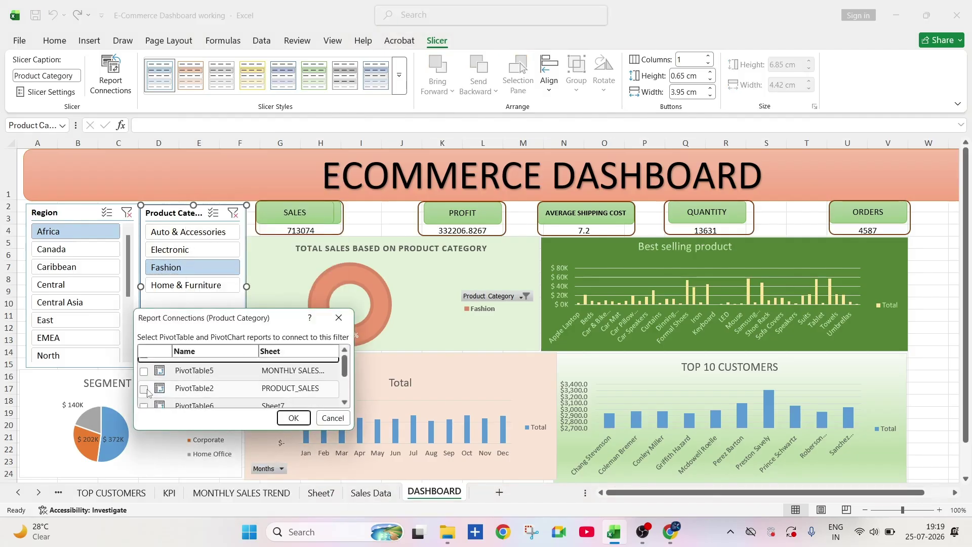
scroll(148, 390, up, 2)
click(144, 404)
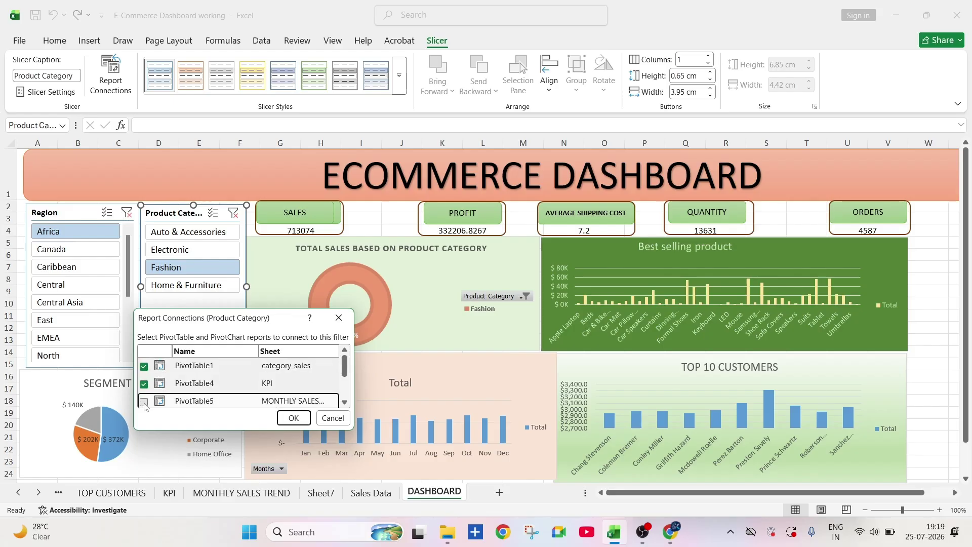
scroll(145, 402, down, 2)
click(144, 401)
scroll(146, 403, down, 1)
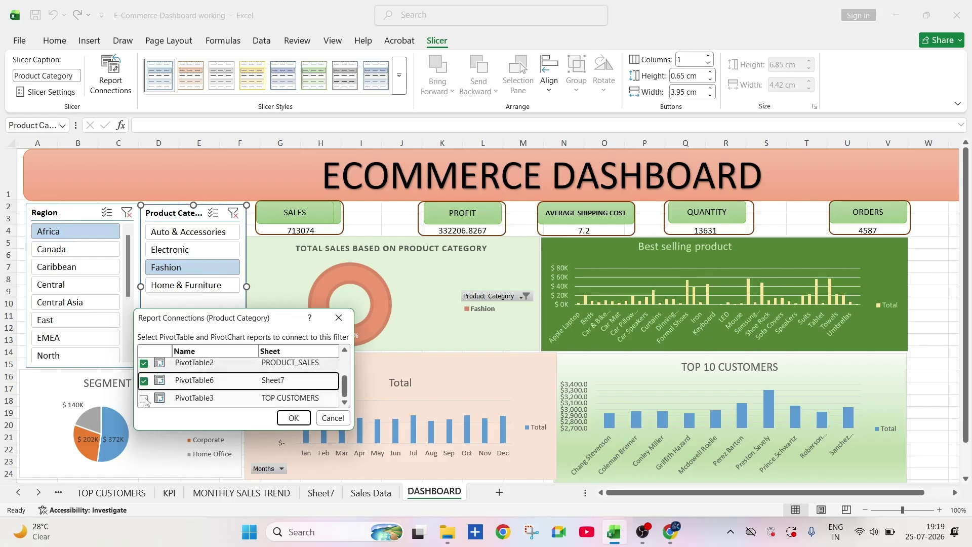
click(145, 400)
click(293, 418)
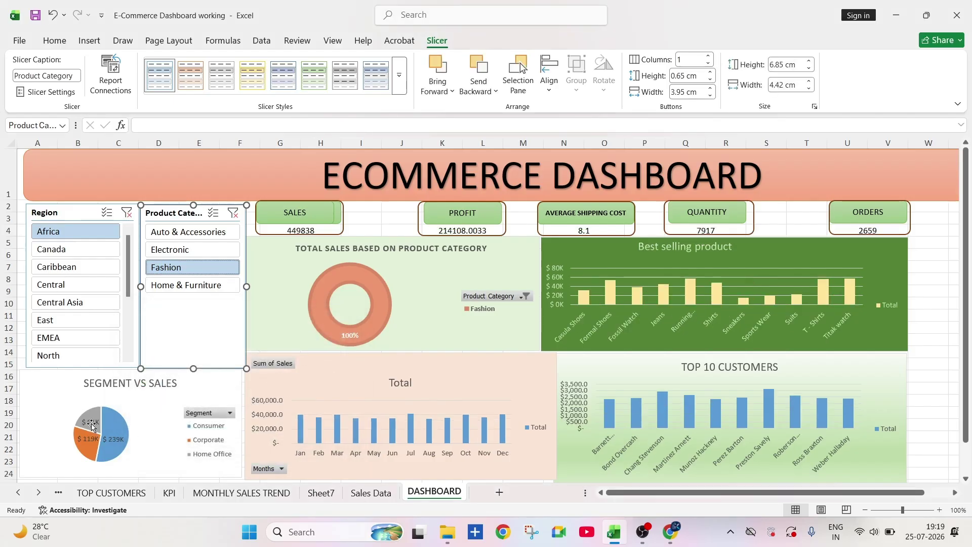
Step: Enlarge the pie within the SEGMENT VS SALES chart
click(92, 427)
click(119, 463)
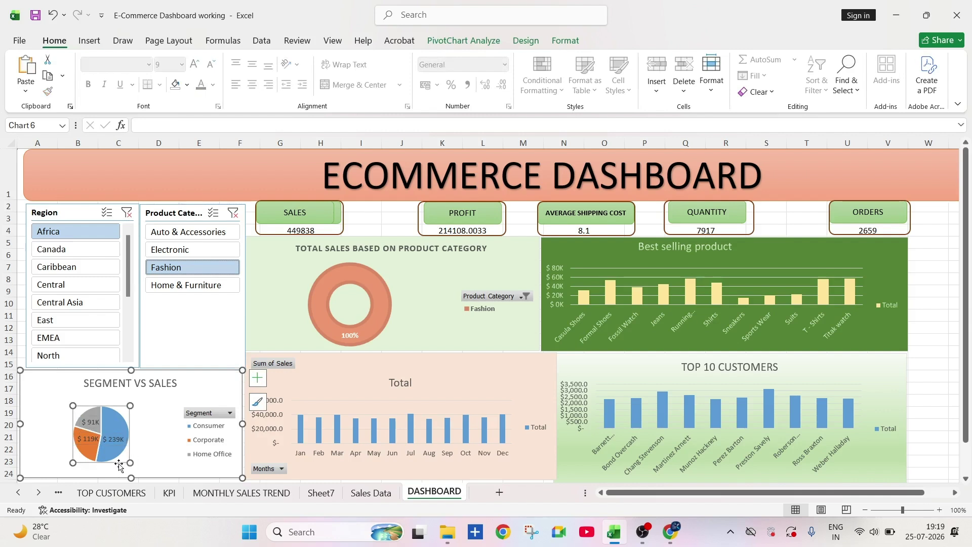
drag(131, 405, 151, 385)
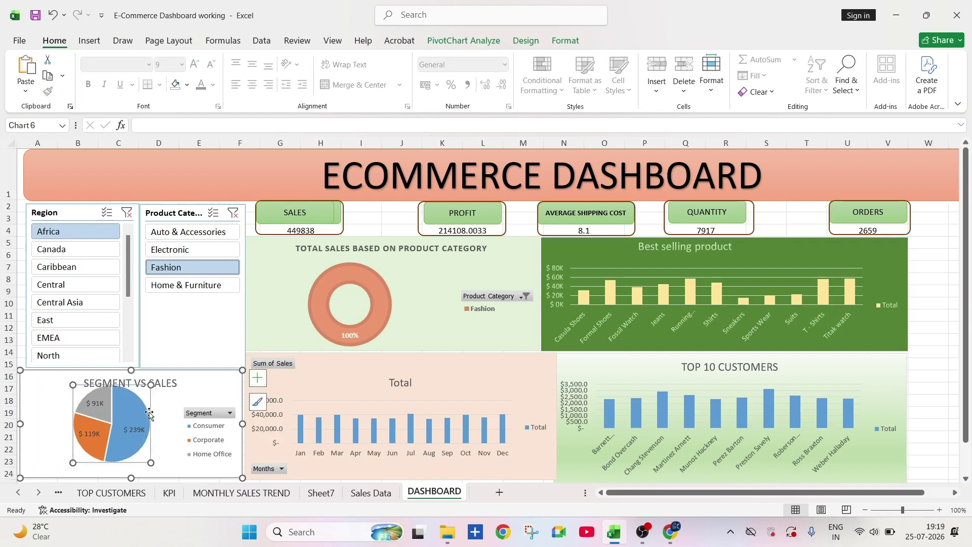
Step: Move the SEGMENT VS SALES chart title to the chart's right side, above the segment legend
drag(138, 401, 73, 383)
drag(181, 384, 238, 381)
click(147, 420)
click(144, 470)
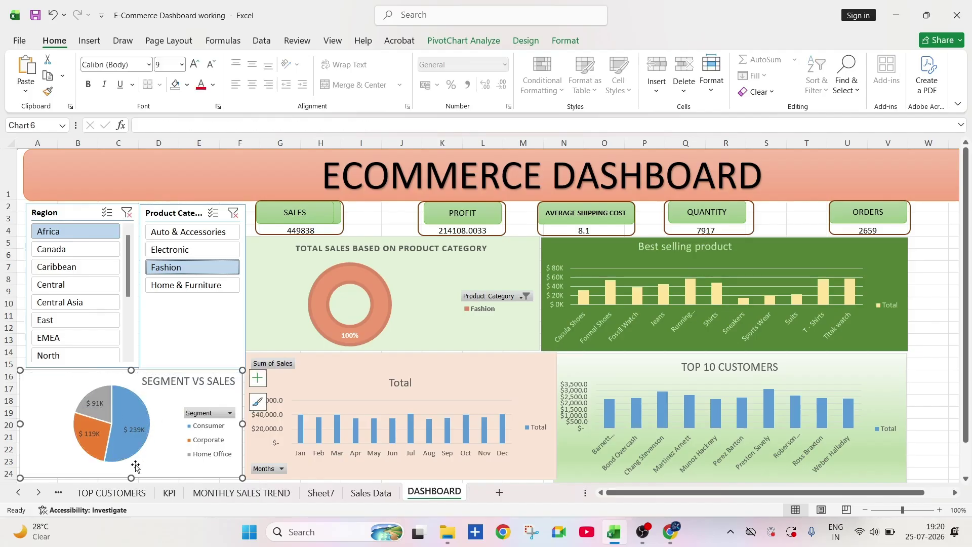
Step: Move the pie to the left edge of the SEGMENT VS SALES chart and enlarge it to nearly the full chart height
click(119, 462)
drag(94, 461, 44, 449)
drag(120, 464, 122, 470)
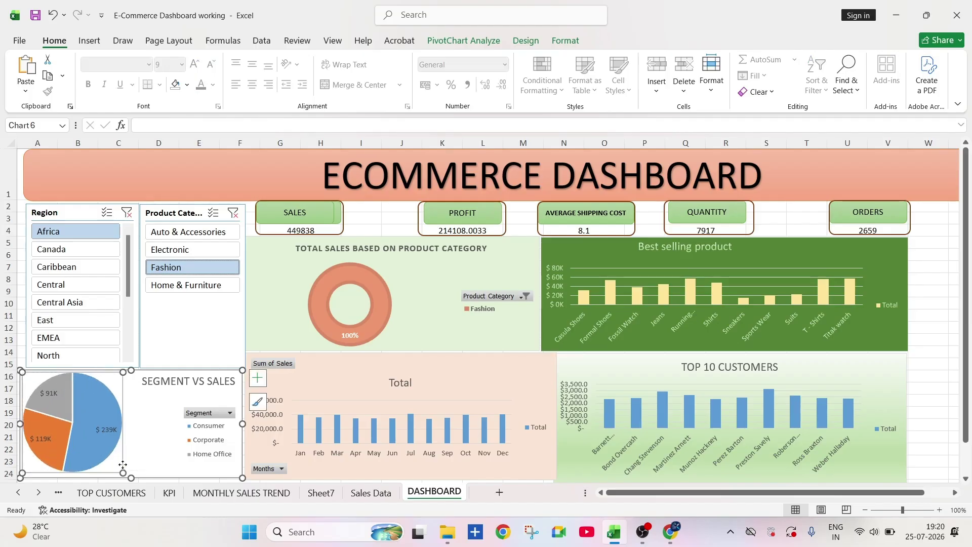
Step: Try to reposition the pie in the SEGMENT VS SALES chart and undo the slice separation
click(151, 446)
click(91, 427)
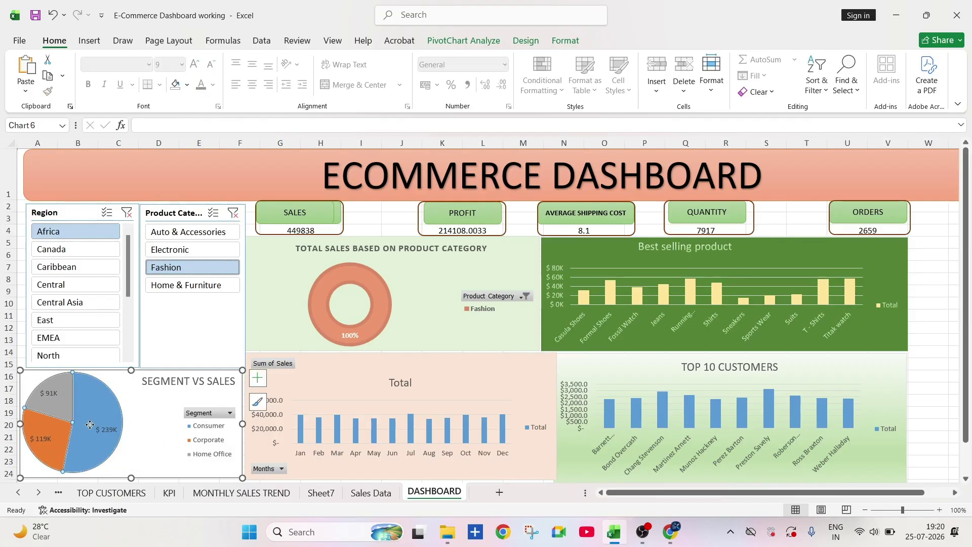
mouse_move(91, 427)
mouse_down()
mouse_move(145, 430)
mouse_move(96, 427)
mouse_up()
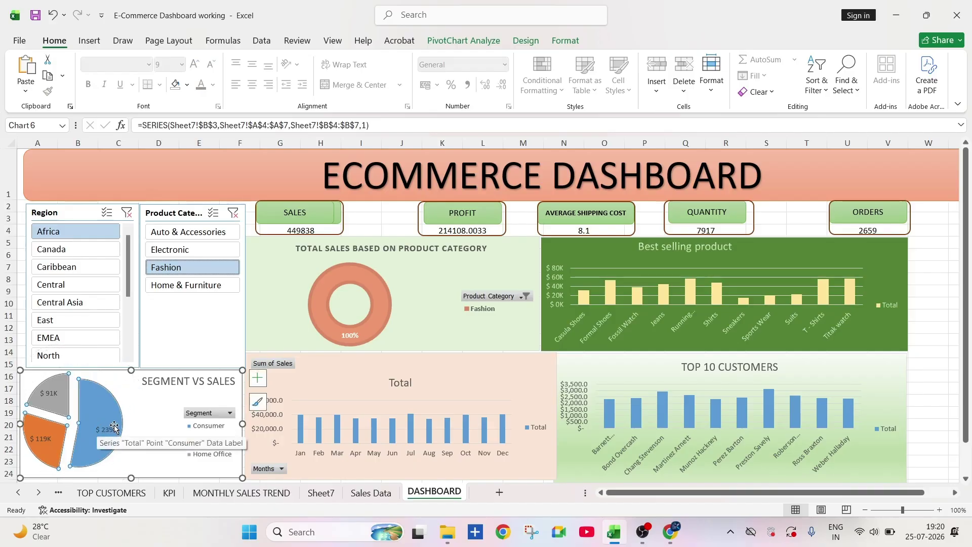
key(ctrl+z)
click(144, 430)
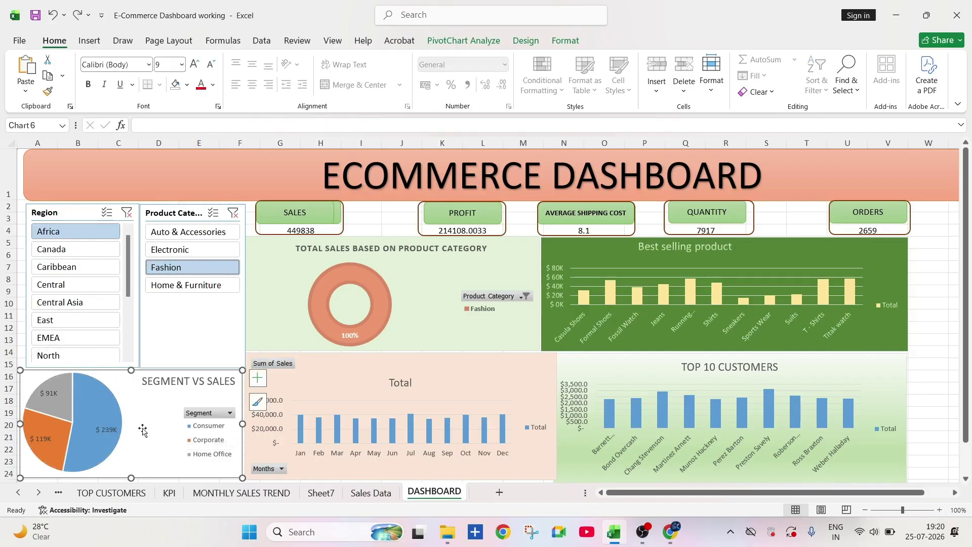
Step: Shift the pie slightly right within the SEGMENT VS SALES chart and save the workbook
click(125, 392)
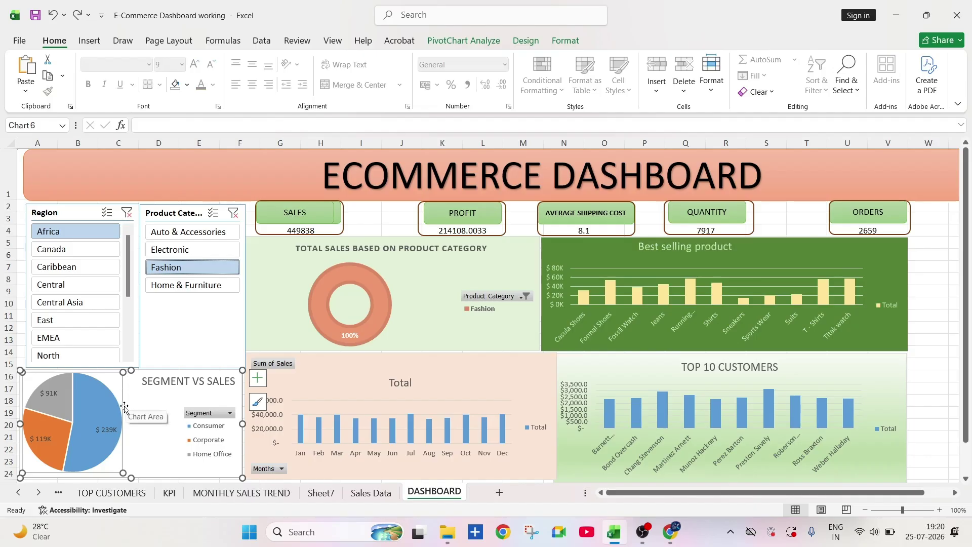
drag(115, 389, 125, 390)
click(200, 319)
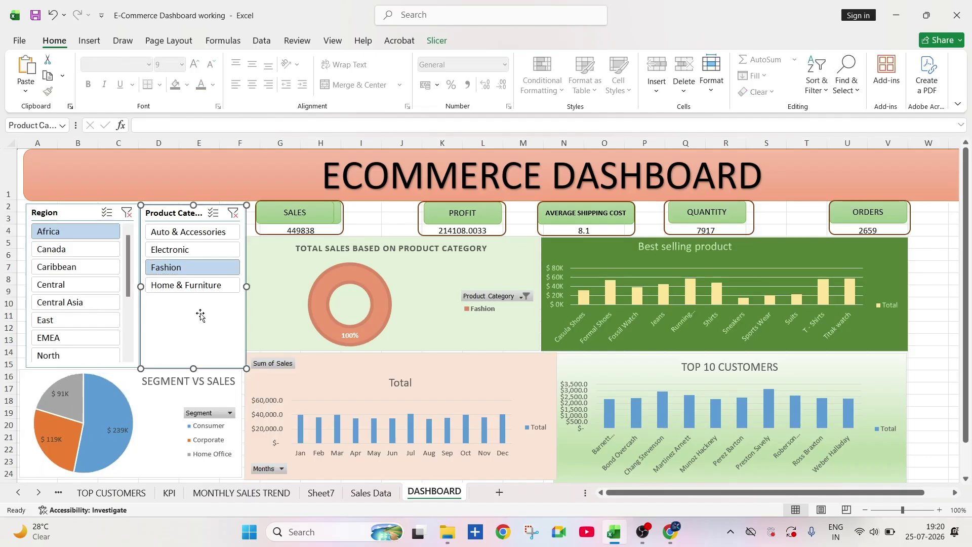
key(ctrl+s)
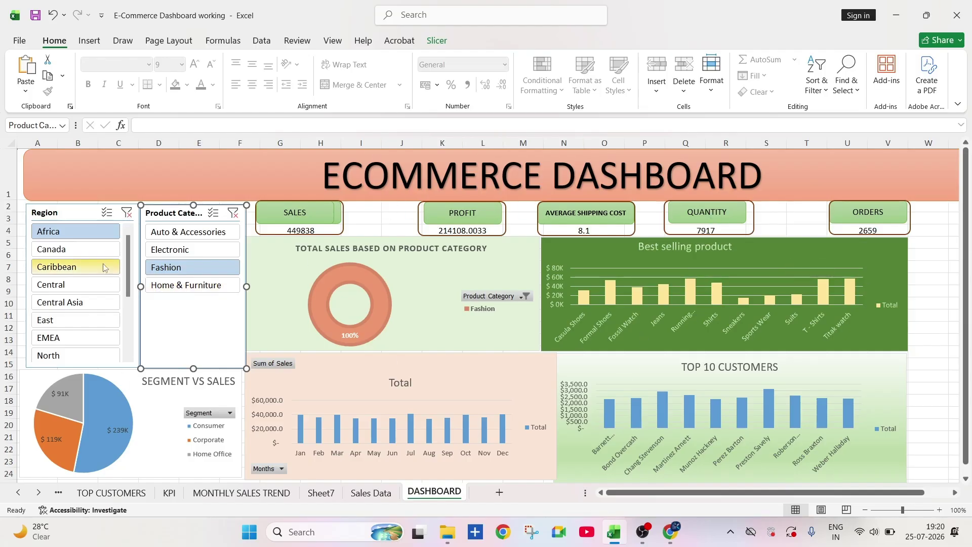
Step: Test the dashboard slicers with the Central and Africa regions, clear both filters, and filter to Africa with Auto & Accessories
click(51, 284)
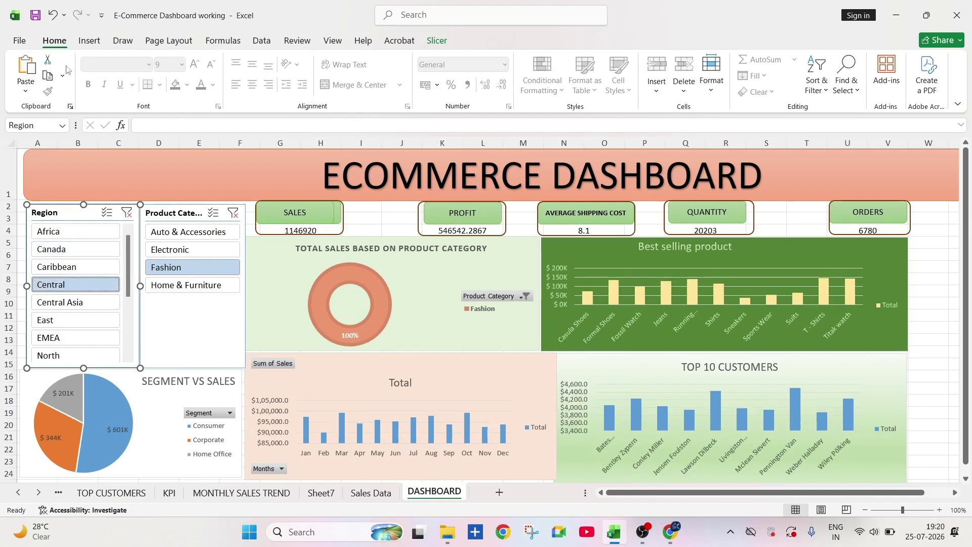
click(59, 231)
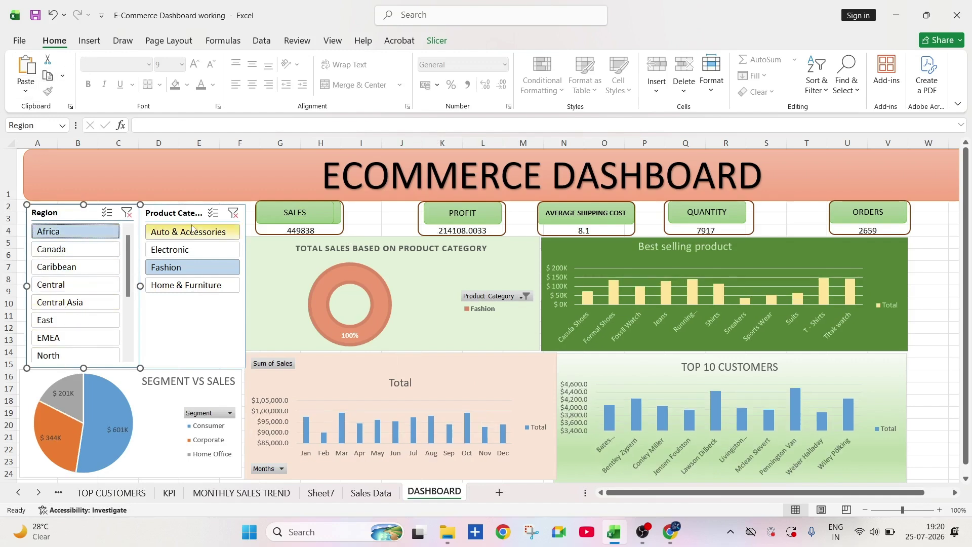
click(233, 213)
click(126, 213)
click(66, 230)
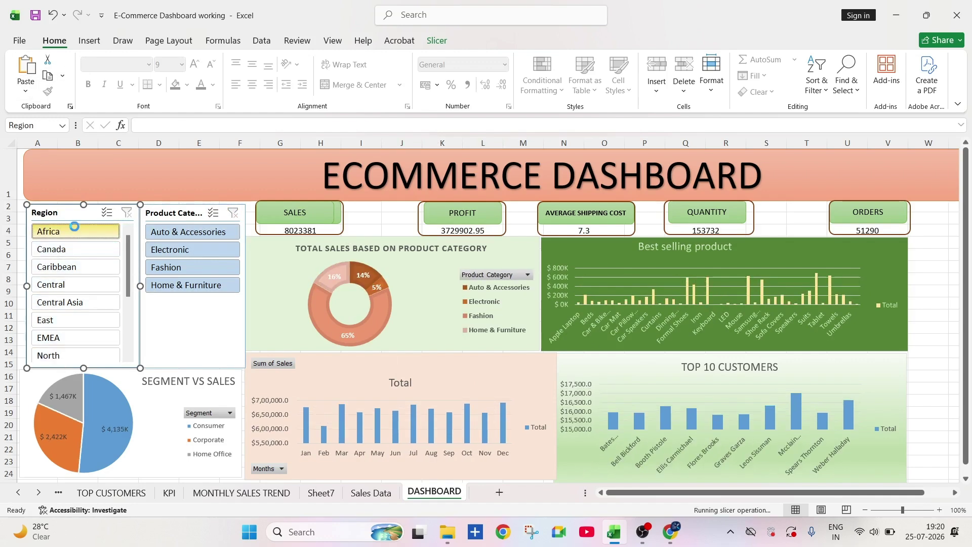
click(189, 232)
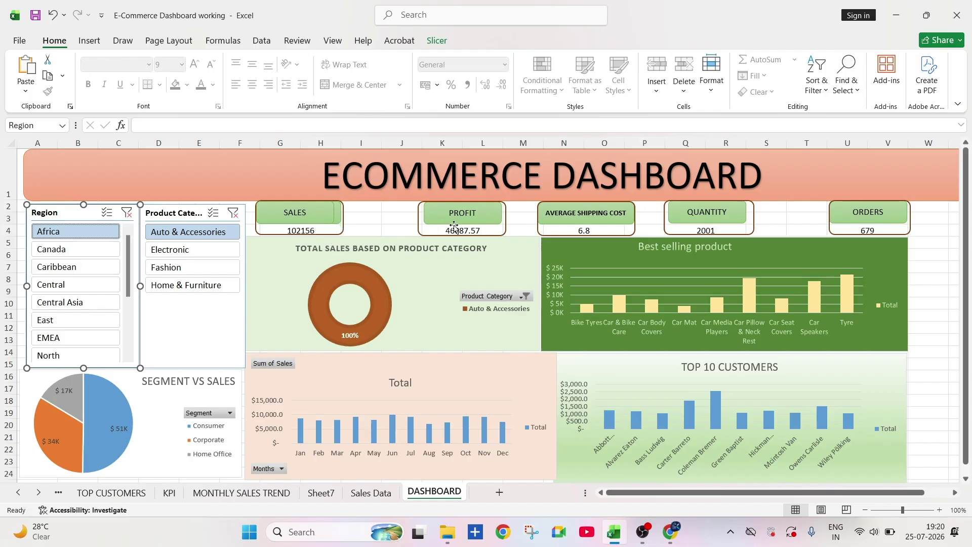
click(485, 229)
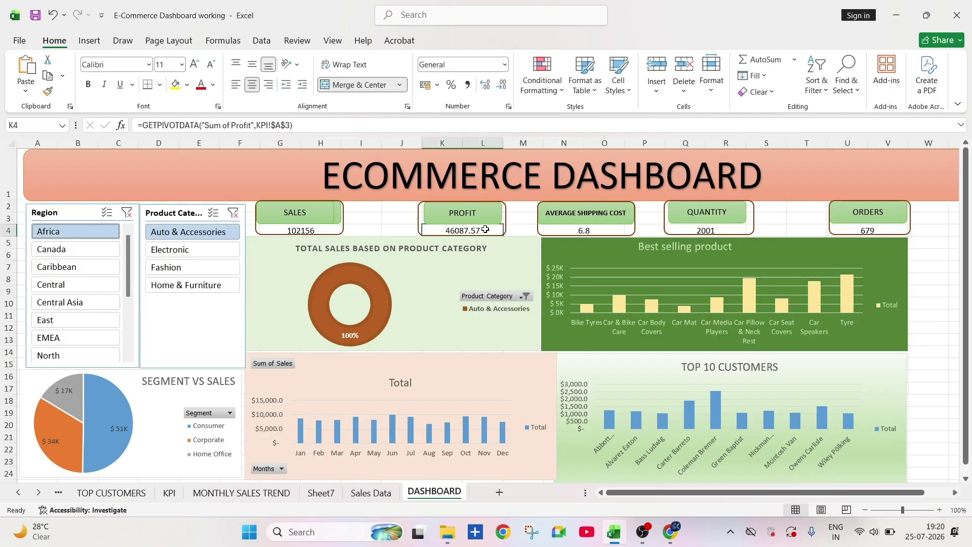
right_click(486, 229)
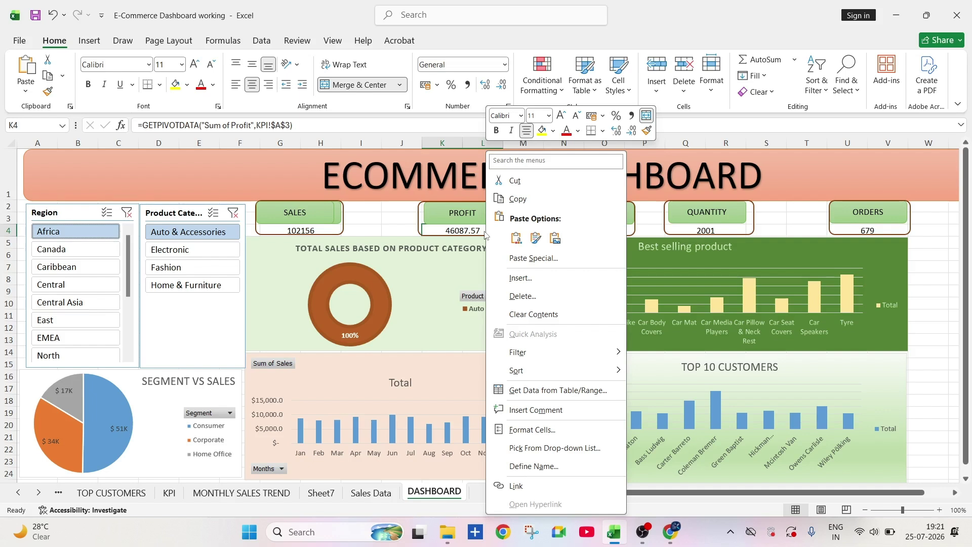
click(381, 227)
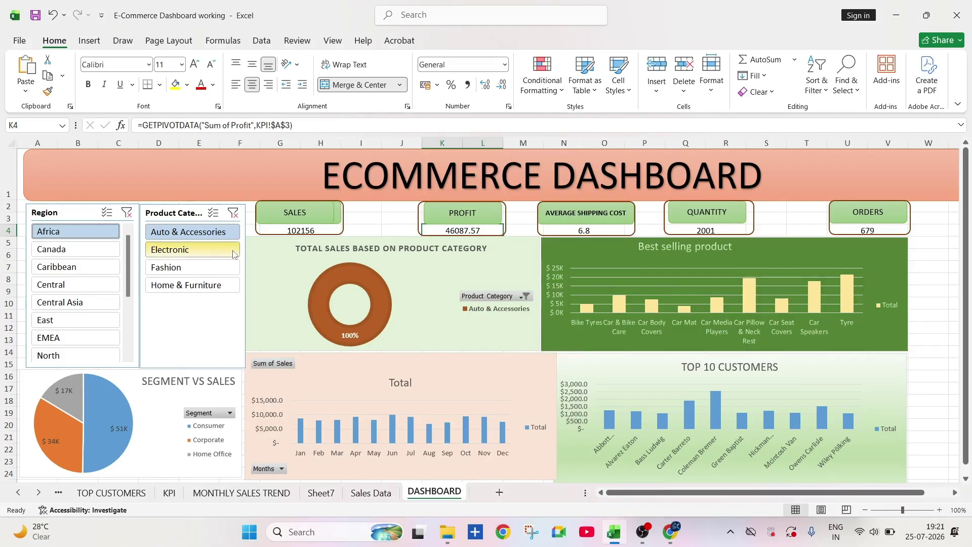
click(415, 250)
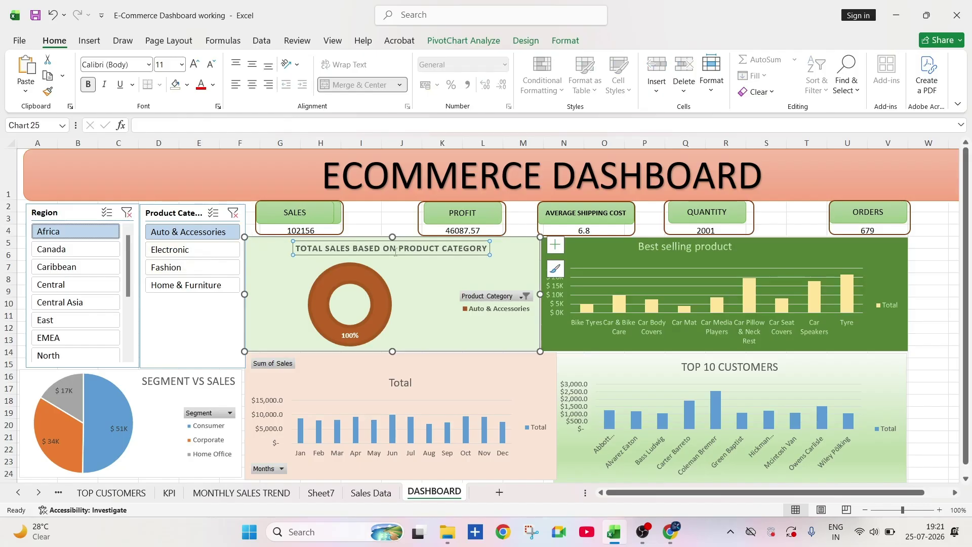
click(411, 280)
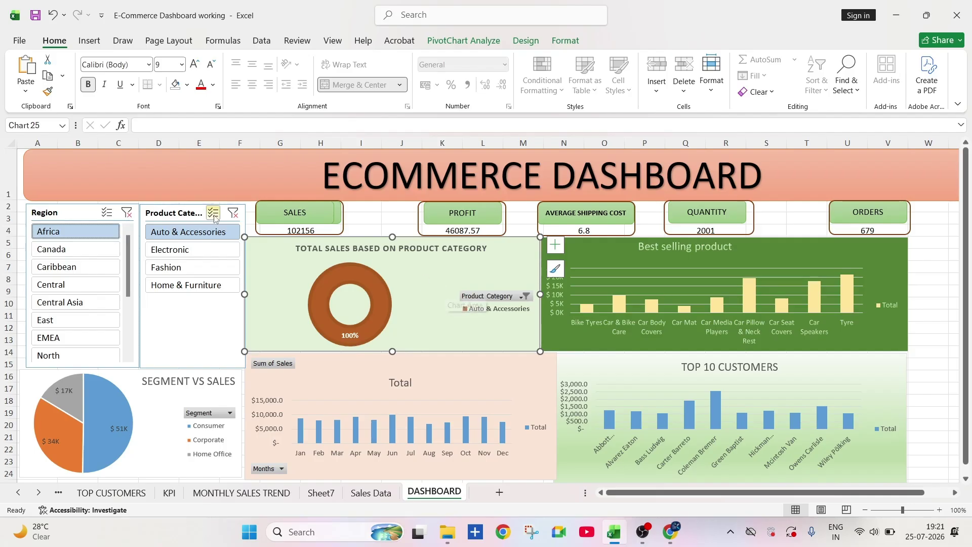
Step: Disconnect PivotTable1 on the category_sales sheet from the Product Category slicer
right_click(197, 304)
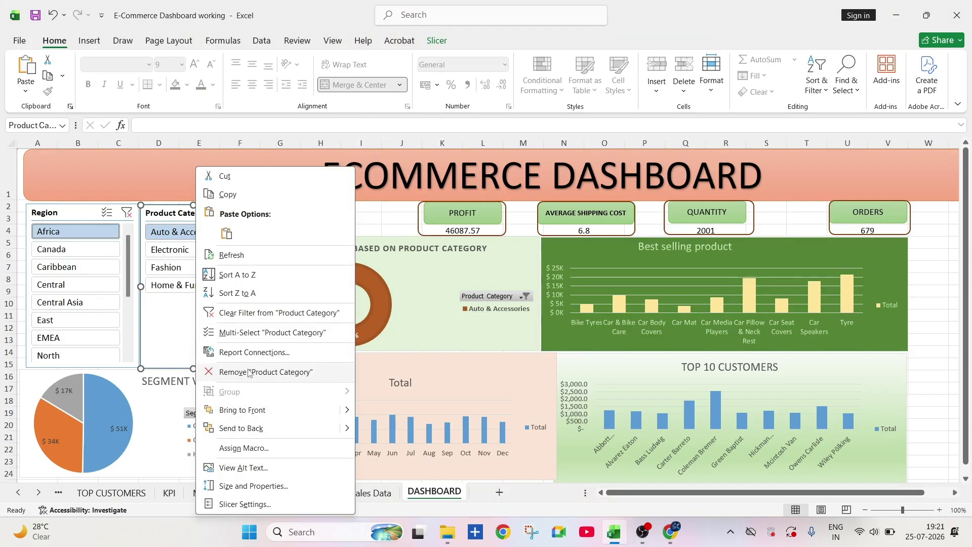
click(248, 352)
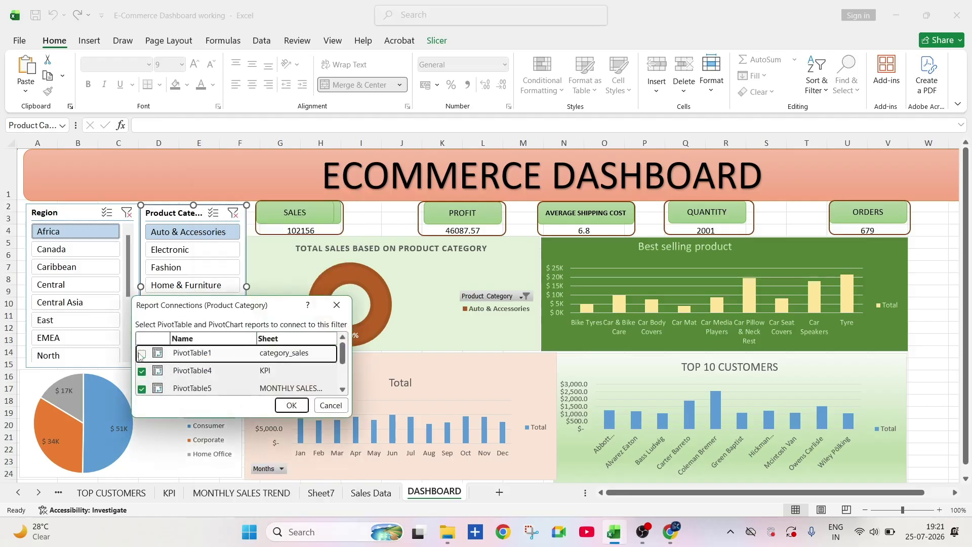
click(291, 405)
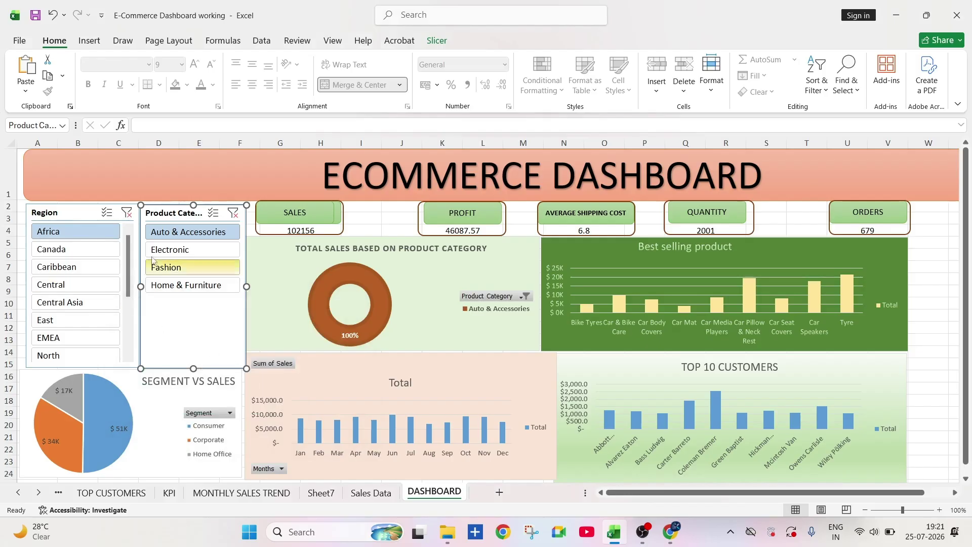
Step: Test how the charts respond to the Africa and Caribbean regions with Auto & Accessories and Electronic, and clear both slicer filters
click(234, 214)
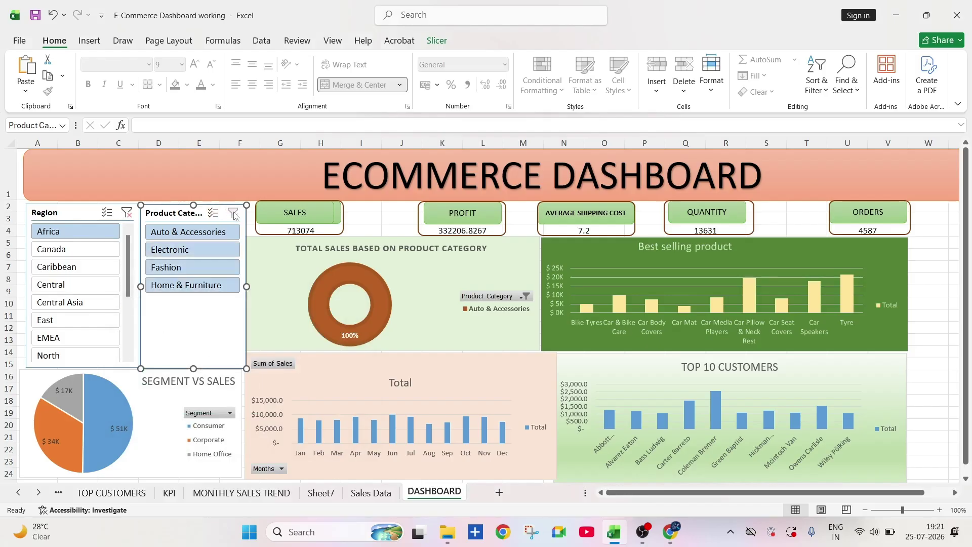
click(127, 213)
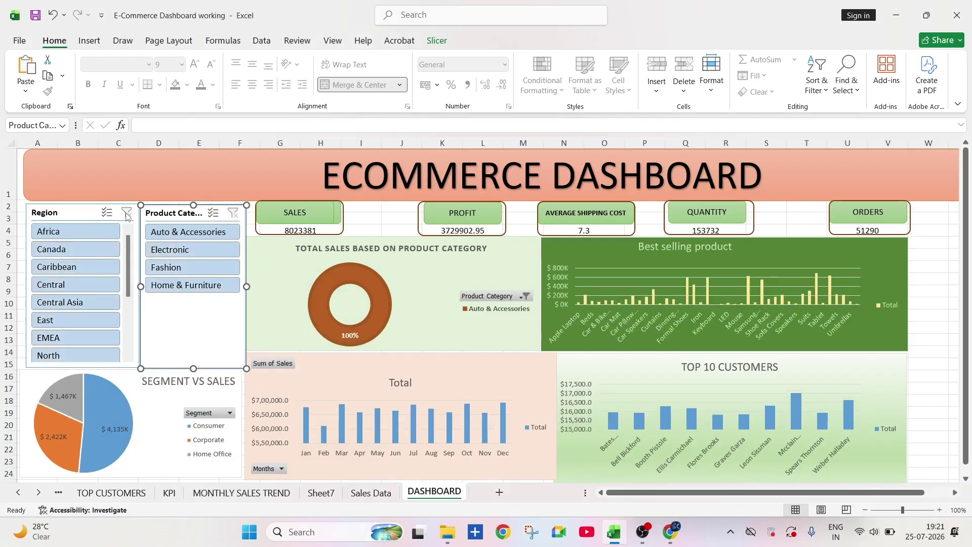
click(76, 233)
click(182, 232)
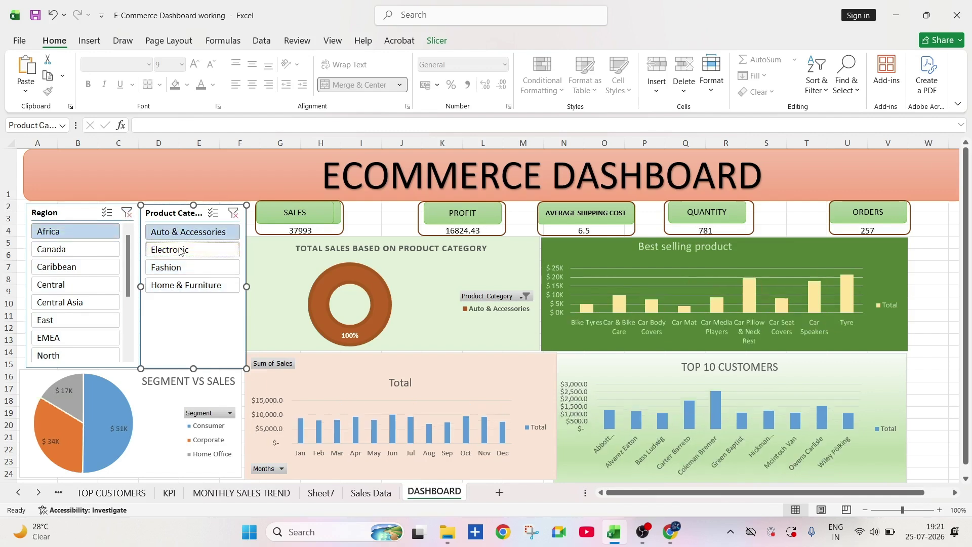
click(180, 249)
click(76, 267)
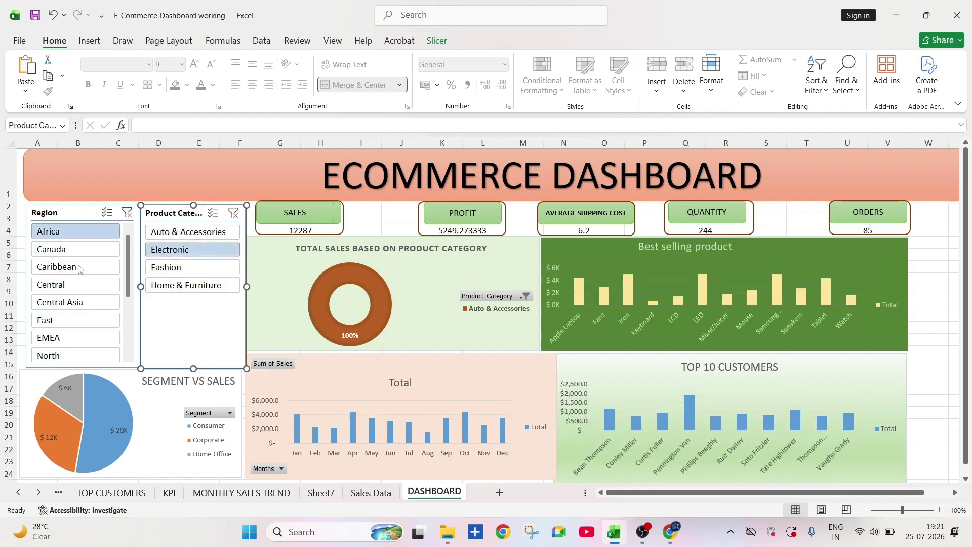
click(232, 213)
click(126, 214)
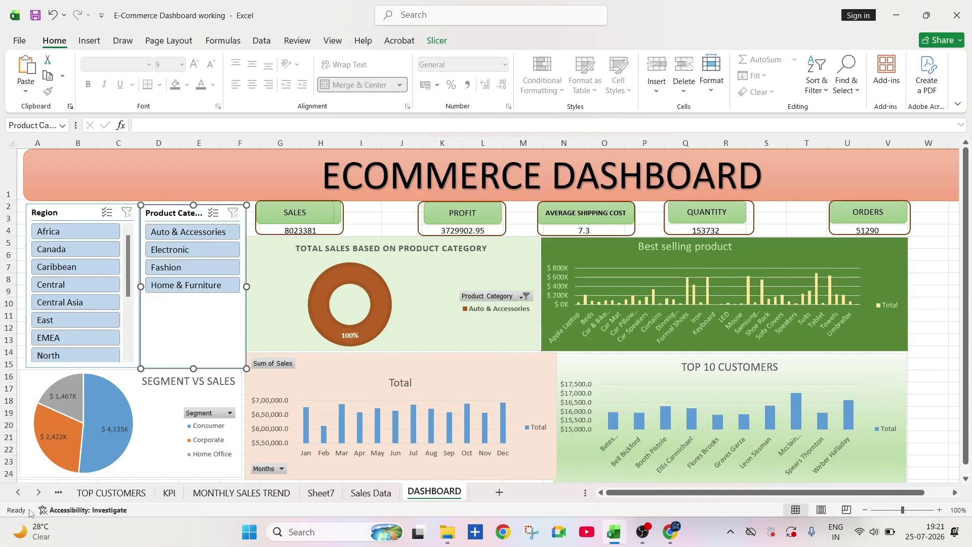
Step: Delete the Region slicer from the category_sales sheet
click(18, 492)
click(18, 492)
click(89, 493)
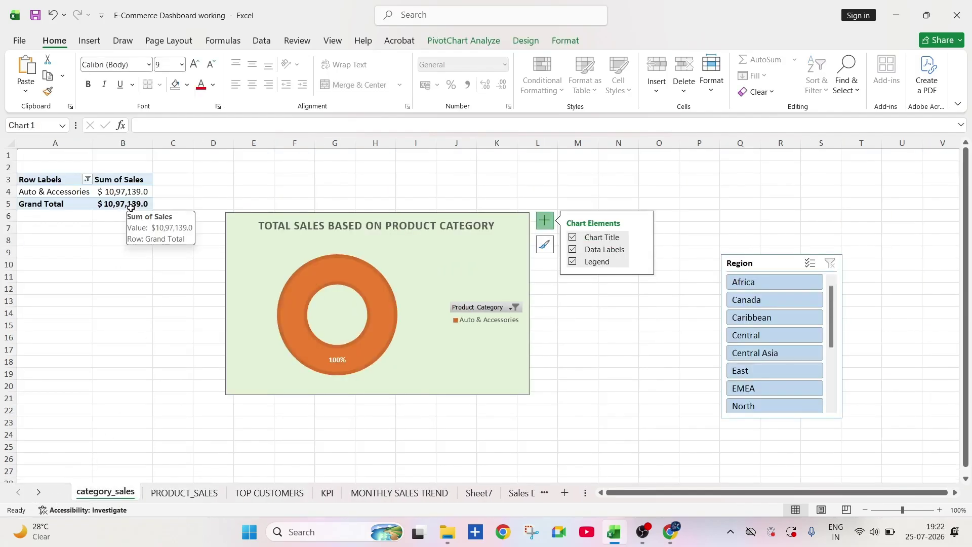
click(840, 267)
key(Delete)
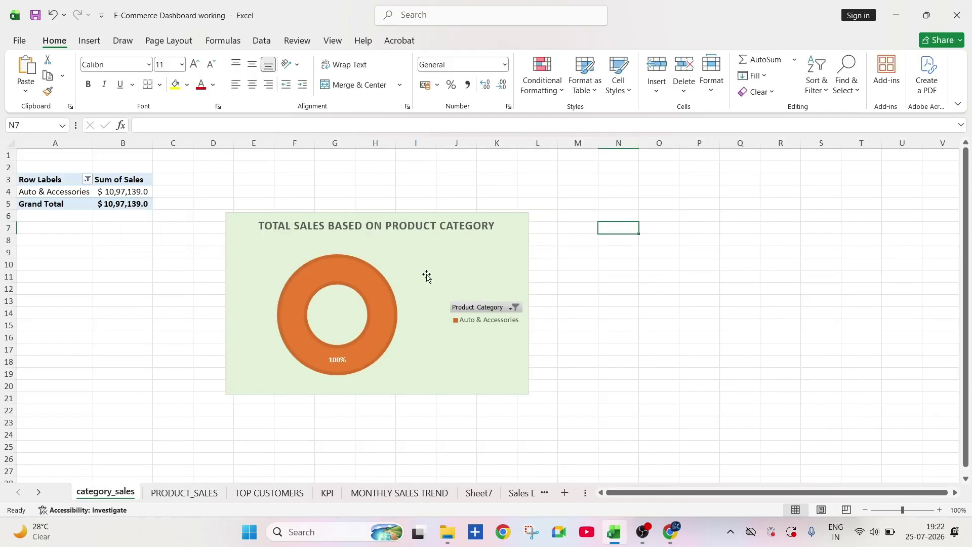
Step: Clear the Product Category filter from the row labels of the category_sales PivotTable
click(88, 196)
click(88, 179)
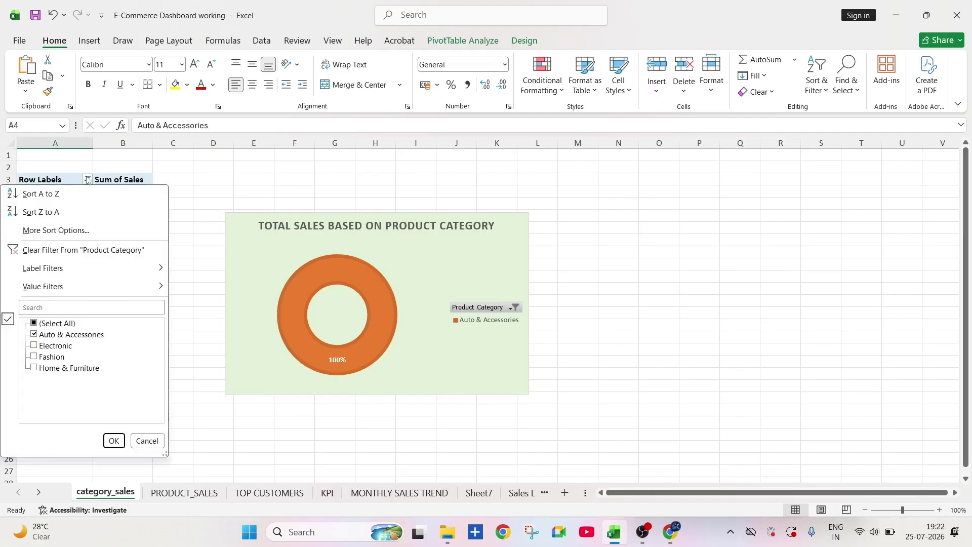
click(81, 249)
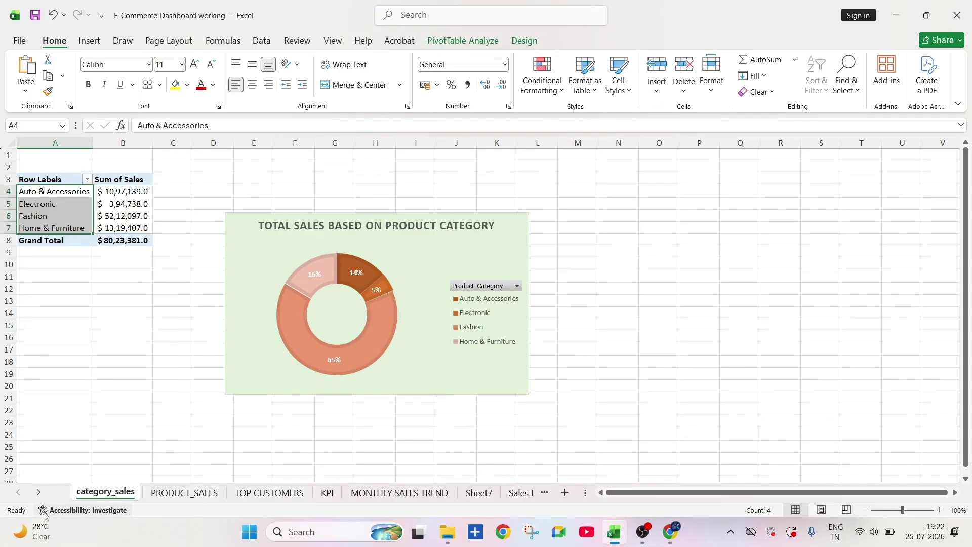
Step: Return to the DASHBOARD sheet and filter the Region slicer to Caribbean and the Product Category slicer to Auto & Accessories
click(39, 493)
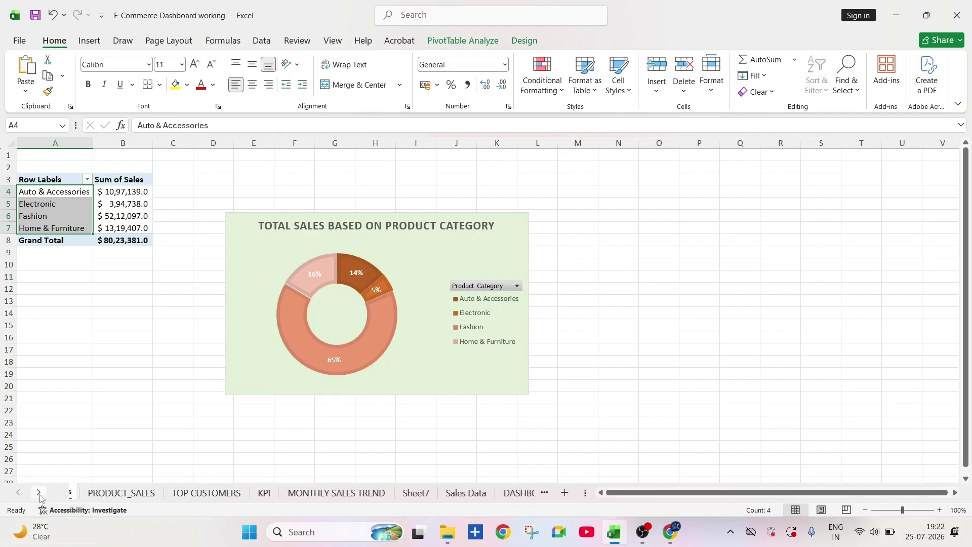
click(40, 494)
click(420, 495)
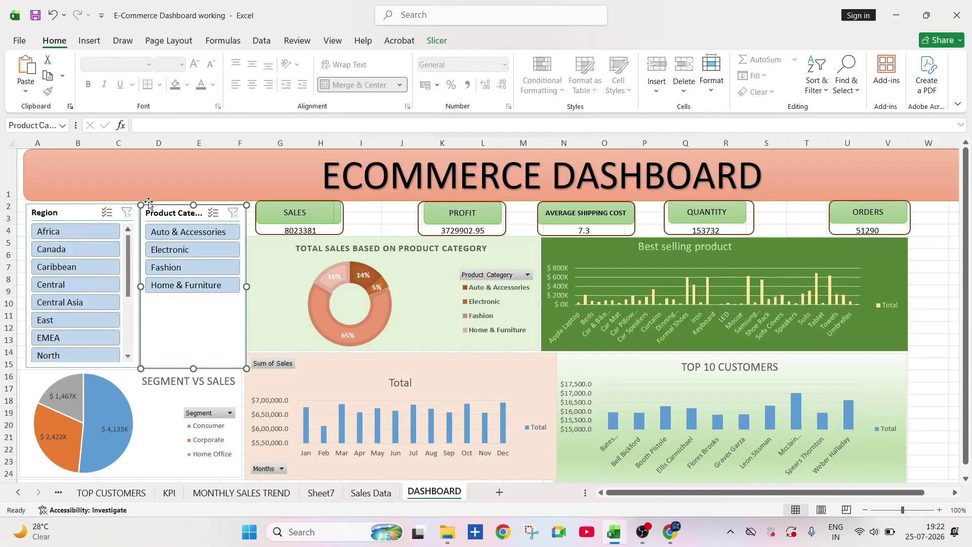
click(192, 250)
click(76, 266)
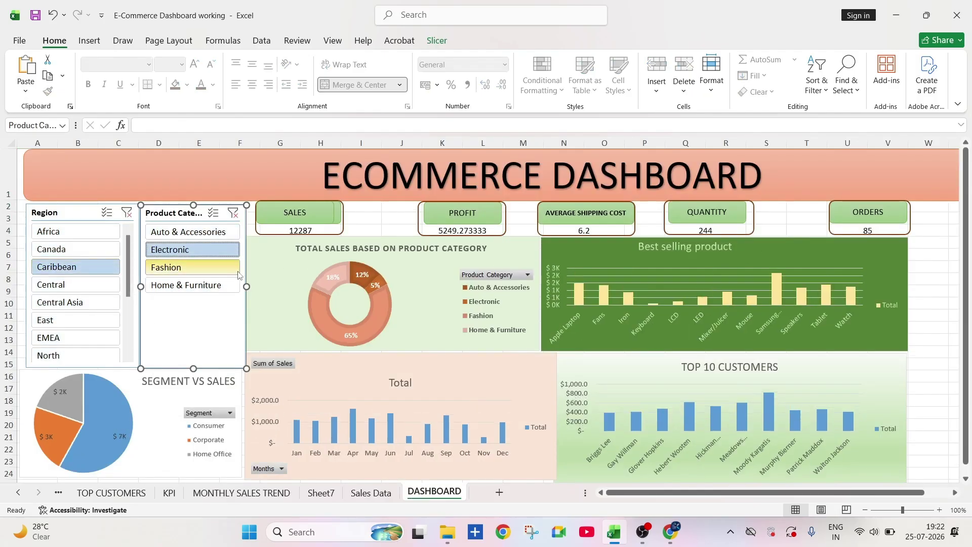
click(193, 231)
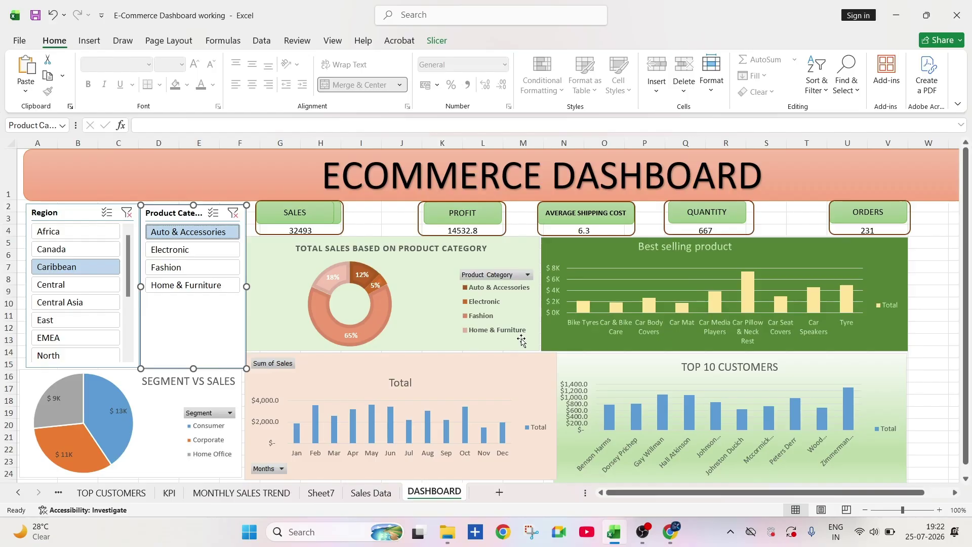
Step: Clear the formula from the PROFIT value cell K4
click(442, 228)
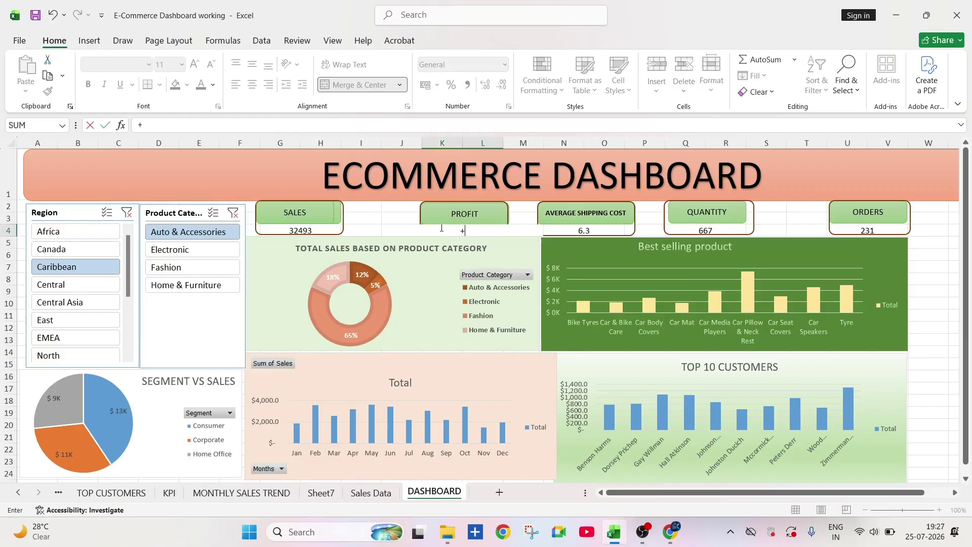
text(=)
key(BackSpace)
click(375, 213)
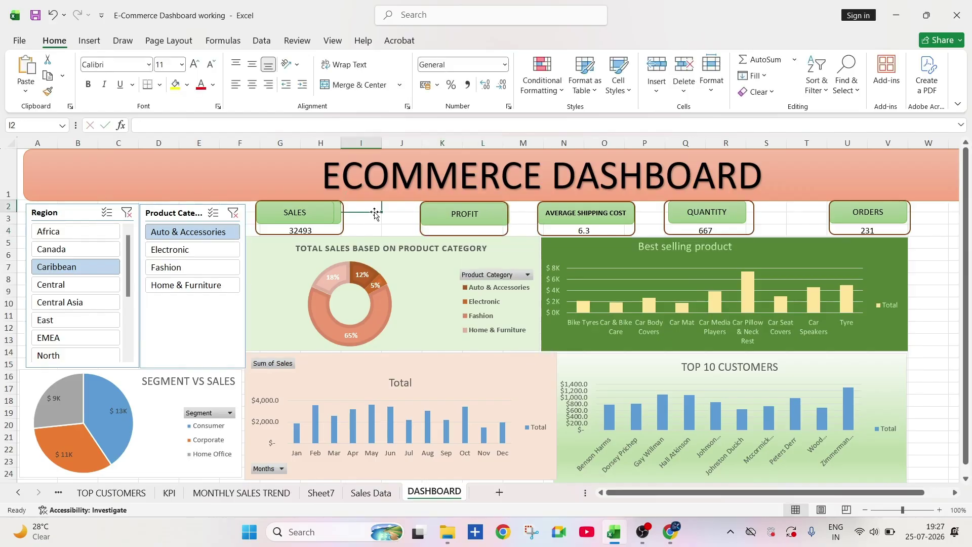
Step: Undo the clearing of the PROFIT value cell K4
key(ctrl+z)
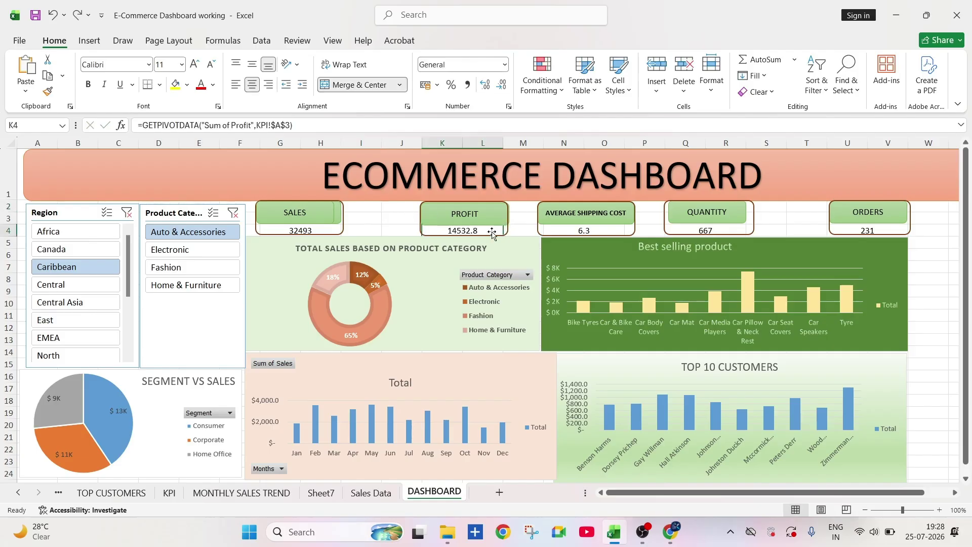
click(492, 233)
key(Escape)
Step: Add a 2-color scale formatting rule to the PROFIT value cell, with number 0 in dark red as minimum and number 10000 as maximum
click(549, 94)
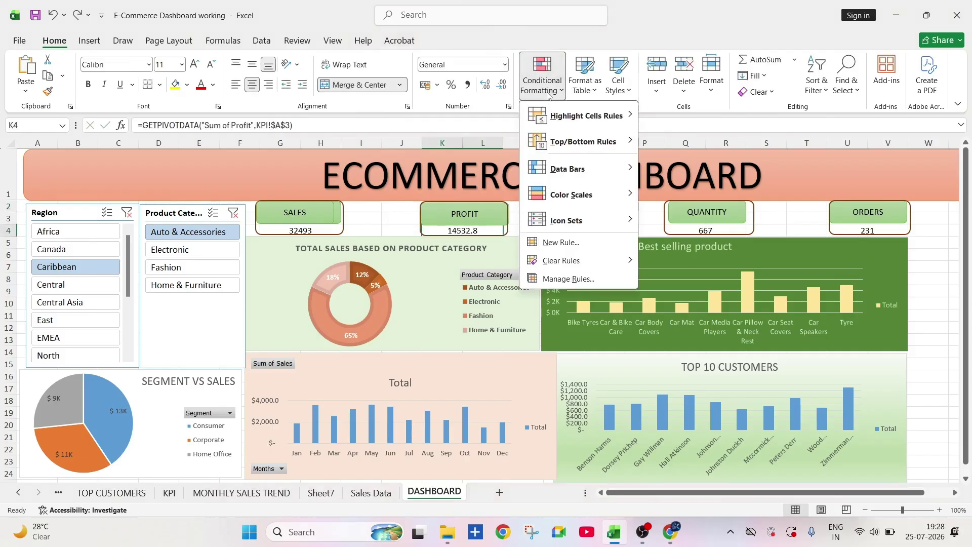
click(560, 242)
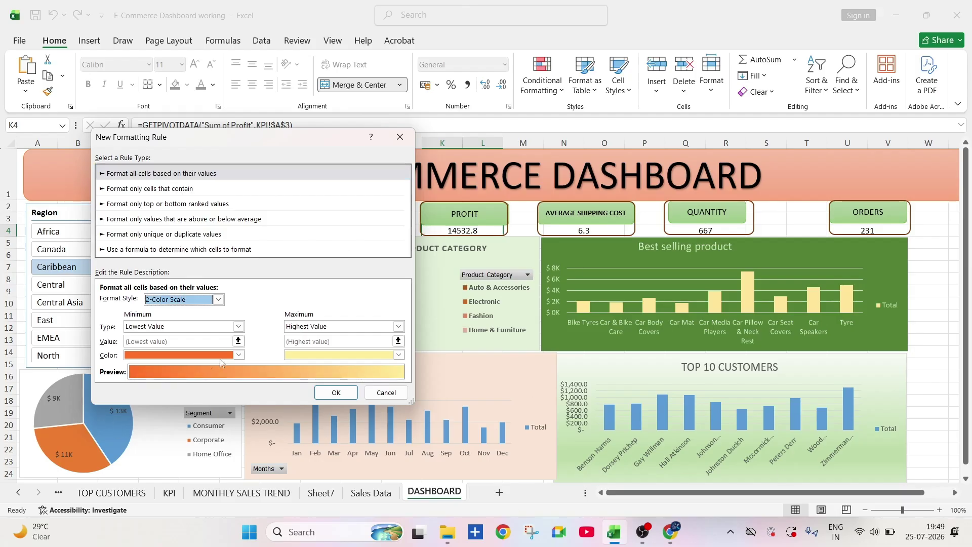
click(238, 327)
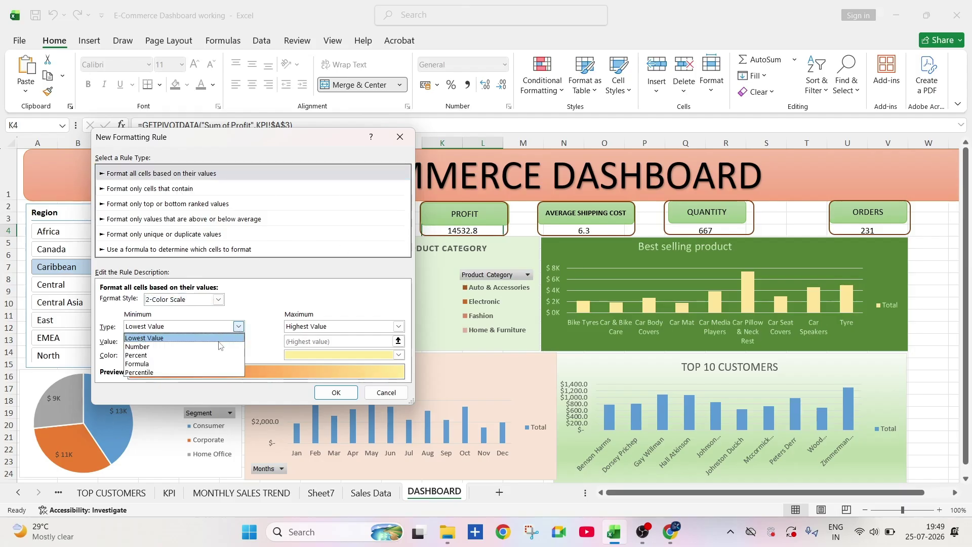
click(233, 347)
click(399, 326)
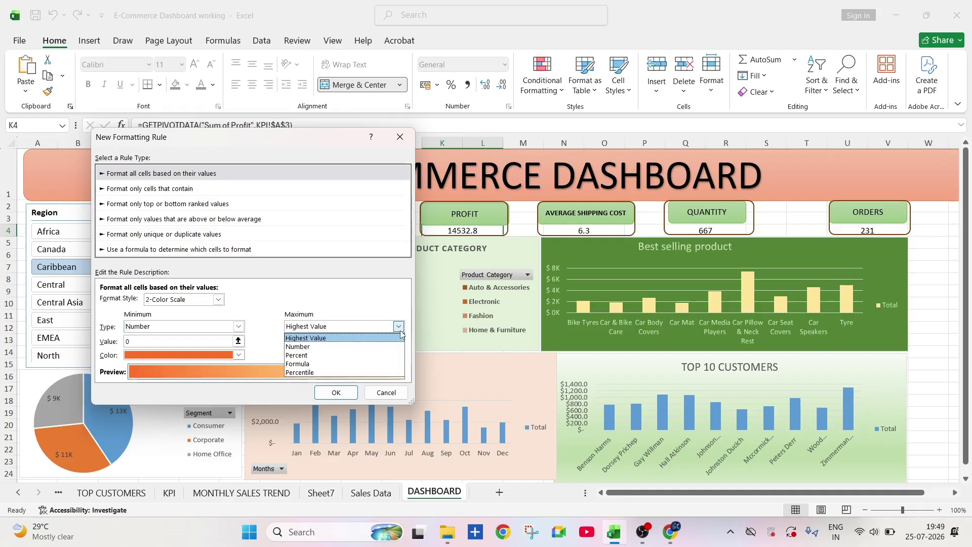
click(372, 347)
click(367, 341)
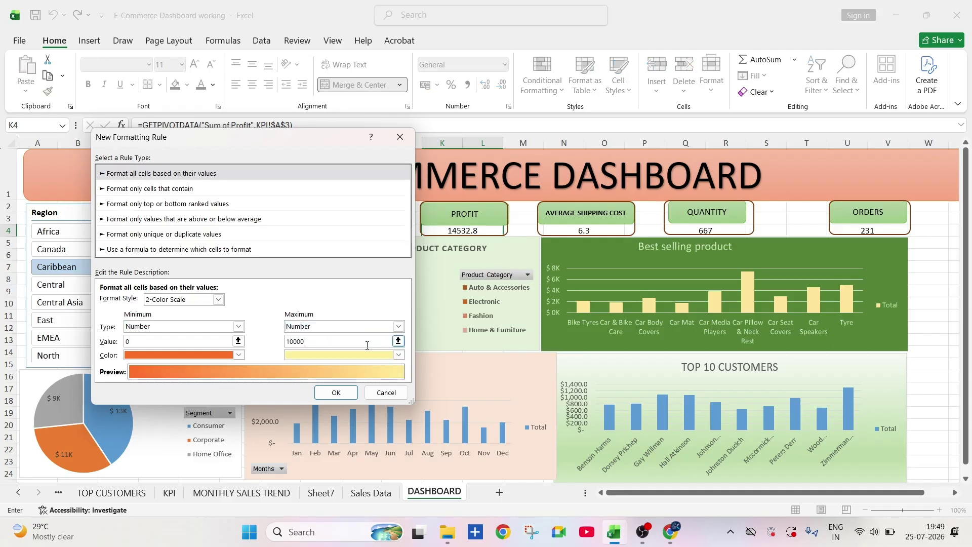
click(238, 354)
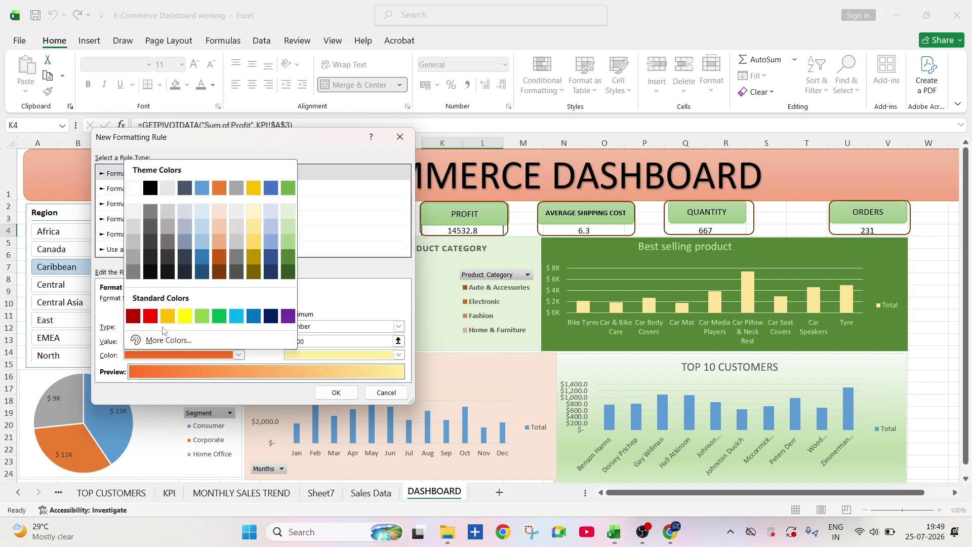
click(133, 315)
click(336, 392)
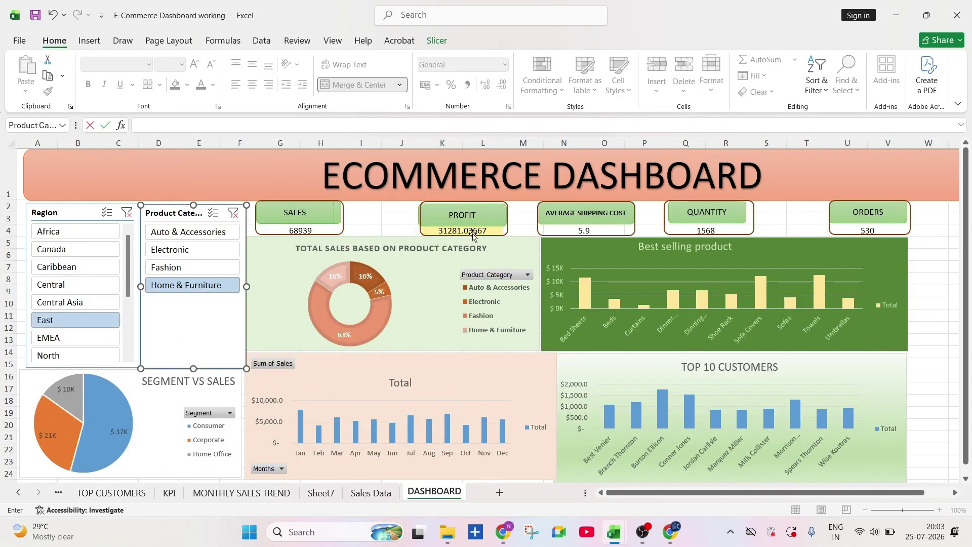
Step: Delete the graded color scale rule from the conditional formatting of the PROFIT value cell K4
click(372, 217)
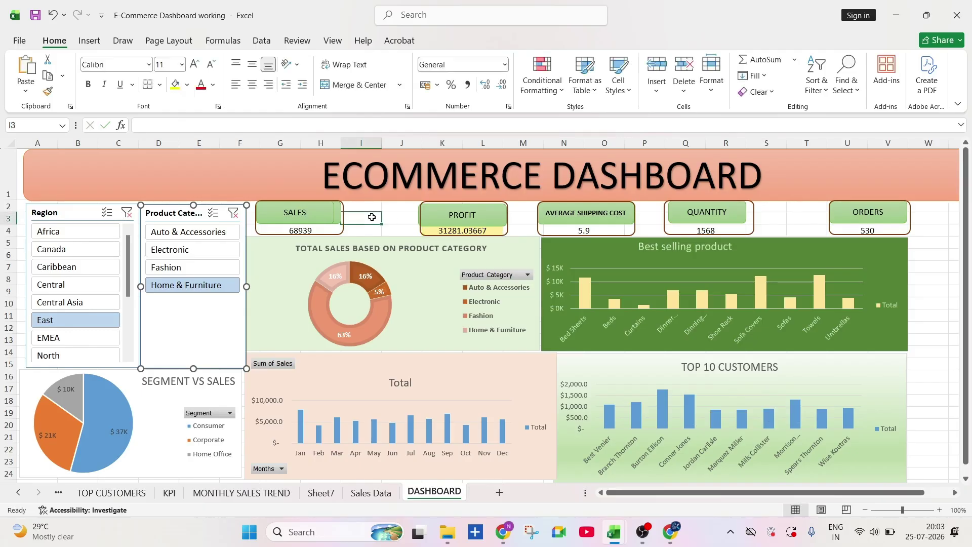
click(473, 229)
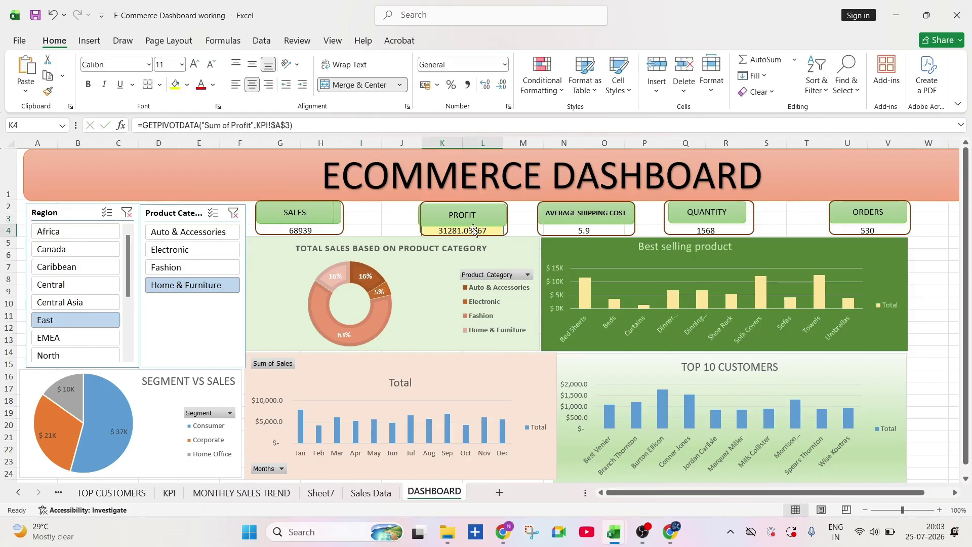
click(554, 95)
click(571, 279)
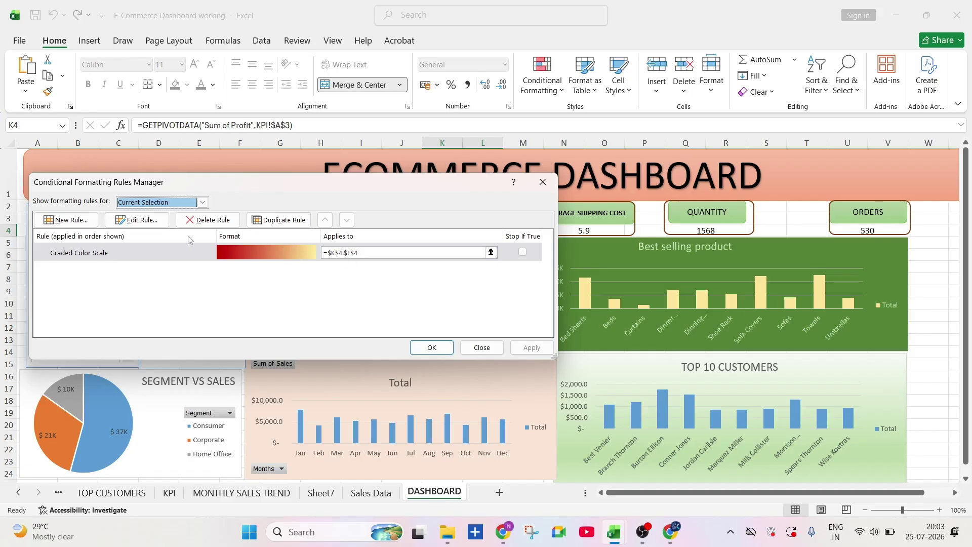
click(209, 251)
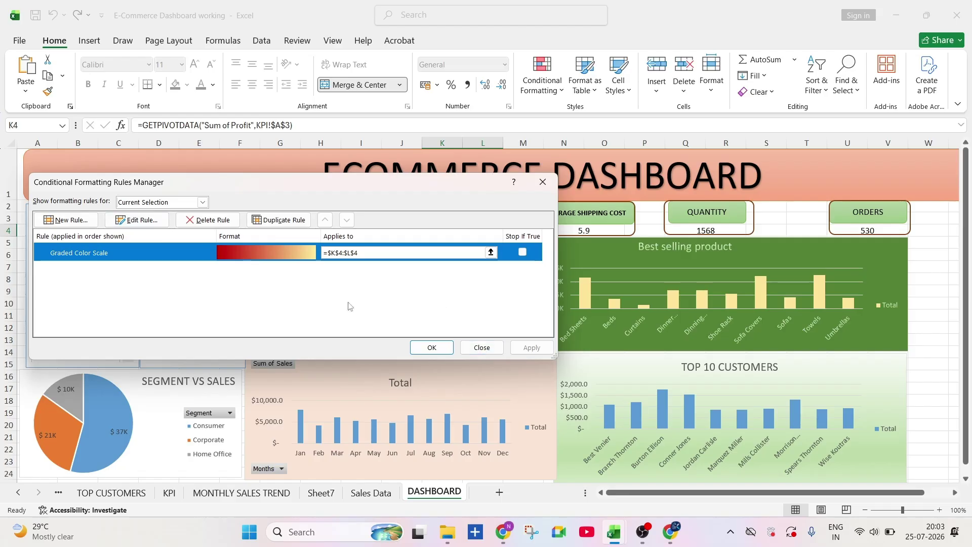
click(207, 221)
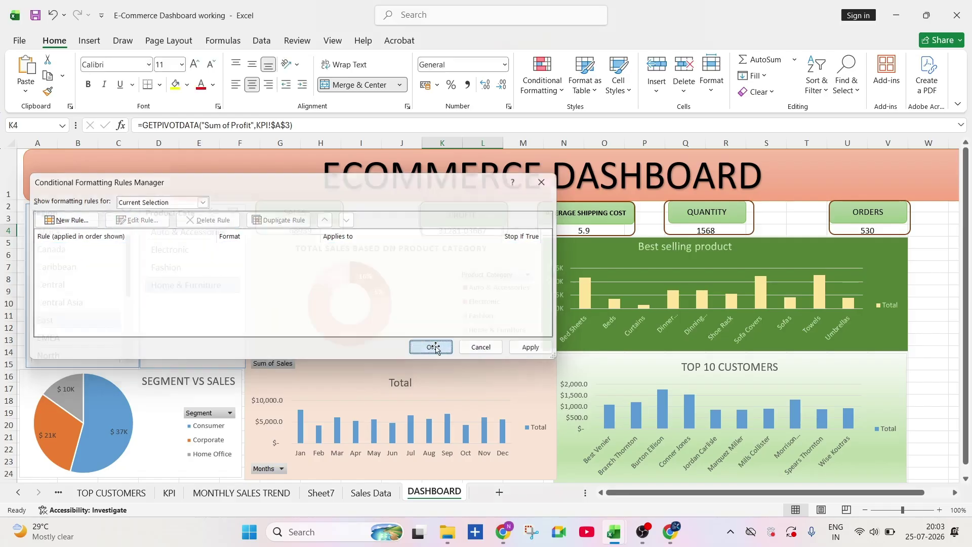
click(431, 347)
Step: Filter the Product Category slicer to Electronic and the Region slicer to Canada
click(531, 228)
click(168, 250)
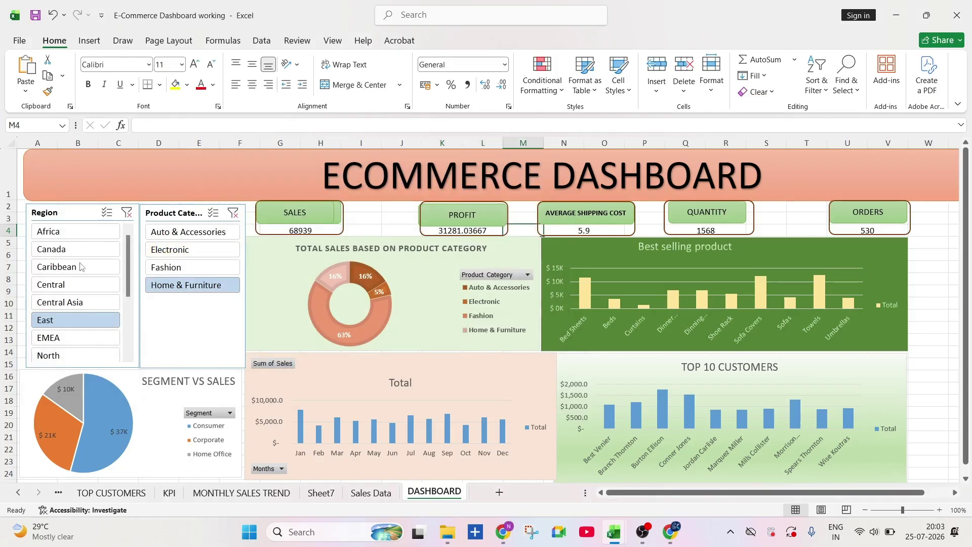
click(81, 252)
Step: Add a conditional formatting rule to the PROFIT value cell K4 that fills it red when the cell value is between 0 and 10000
click(470, 231)
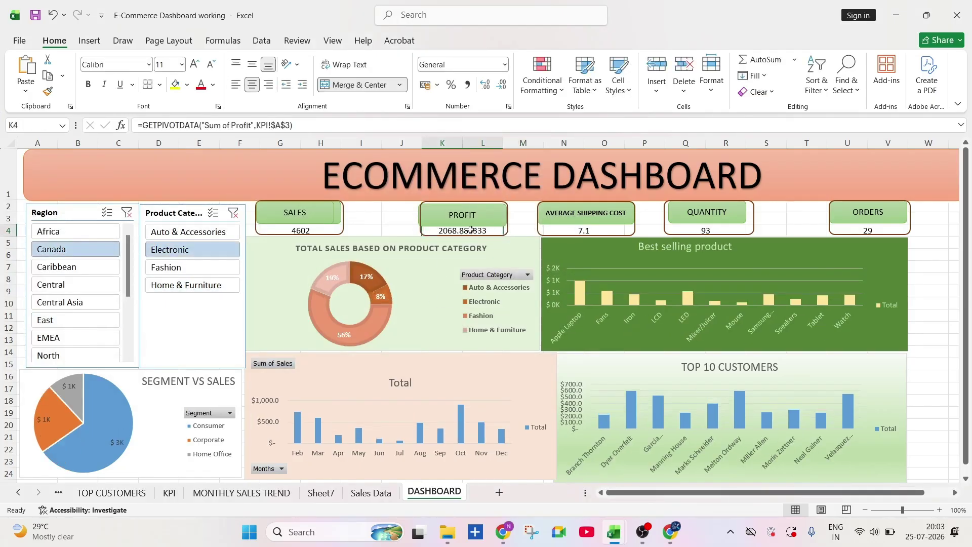
click(542, 76)
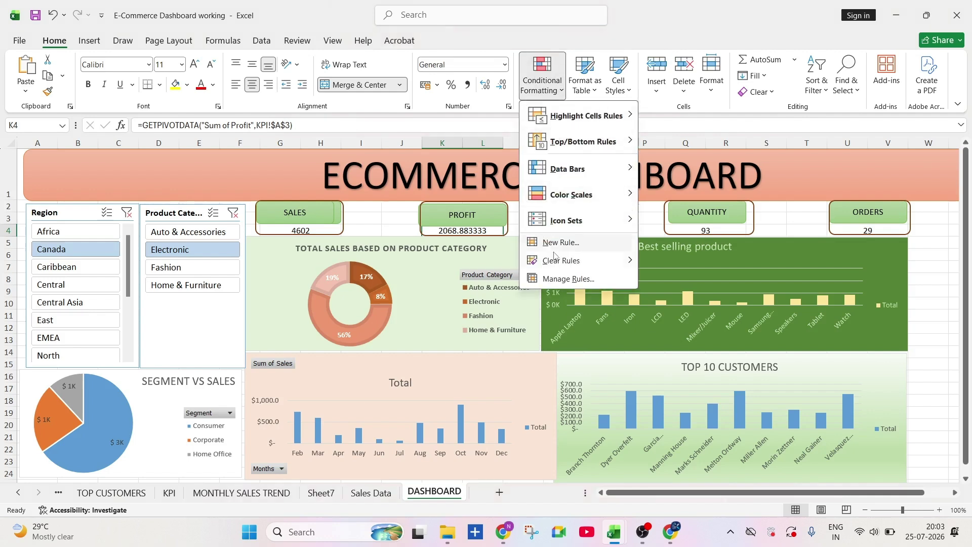
click(556, 246)
click(179, 189)
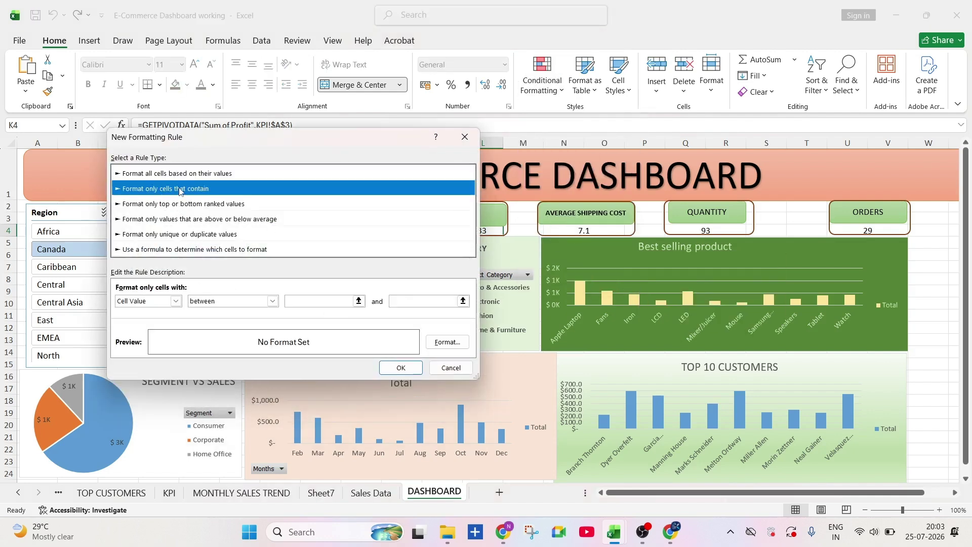
click(346, 302)
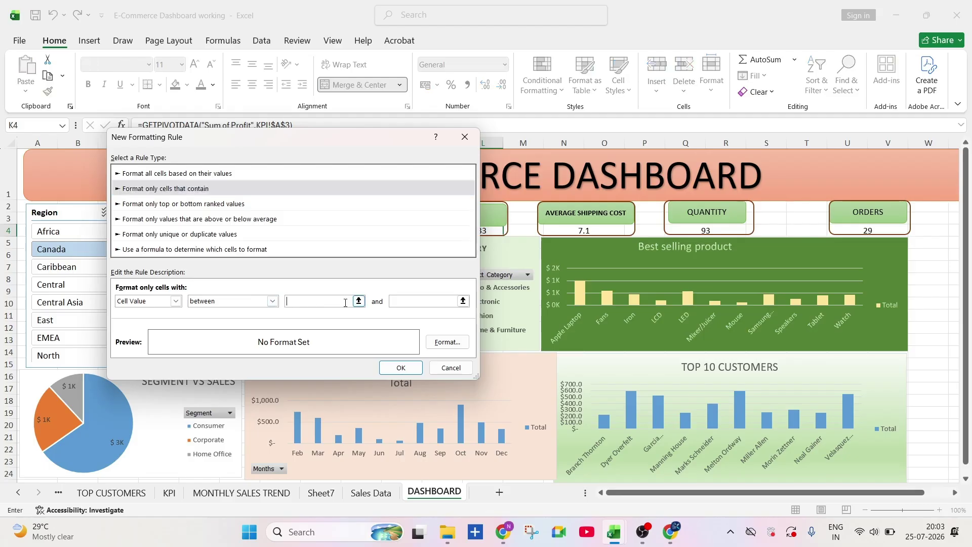
click(433, 302)
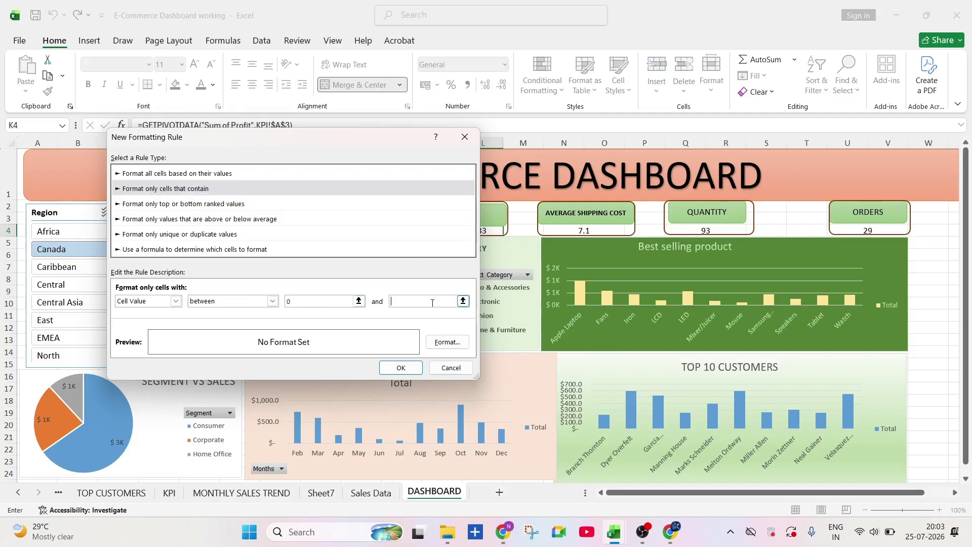
text(10000)
click(448, 341)
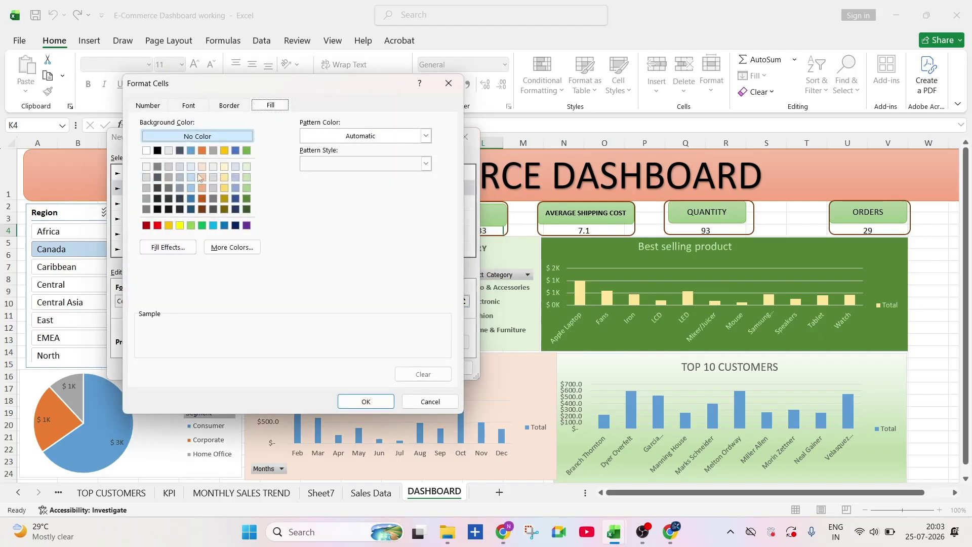
click(157, 225)
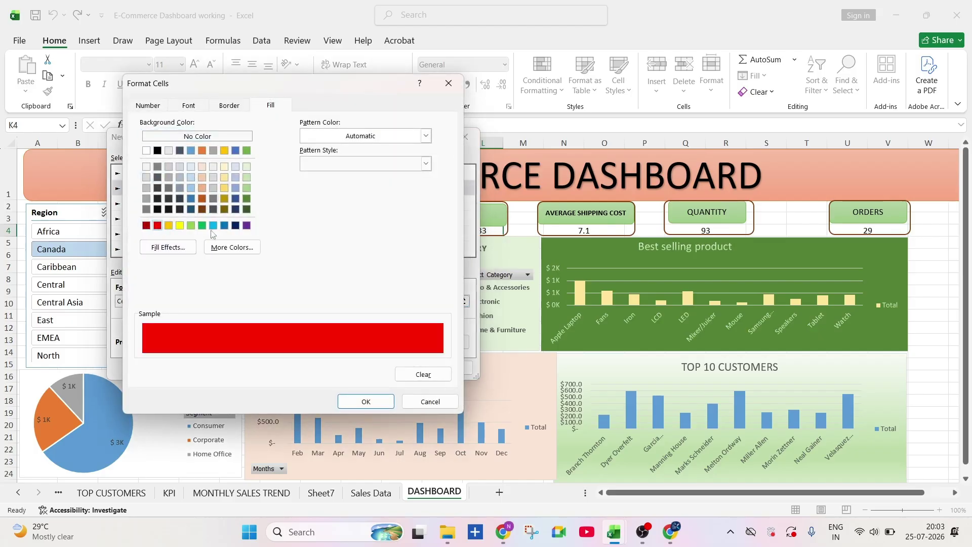
click(366, 402)
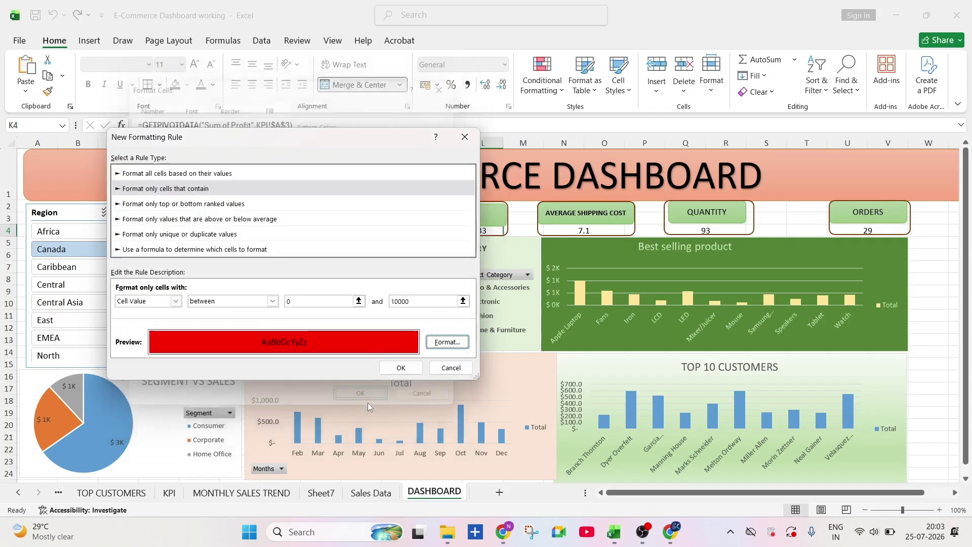
click(401, 368)
Step: Add a second conditional formatting rule to K4 that fills it golden yellow when the cell value is between 10000 and 20000
click(544, 85)
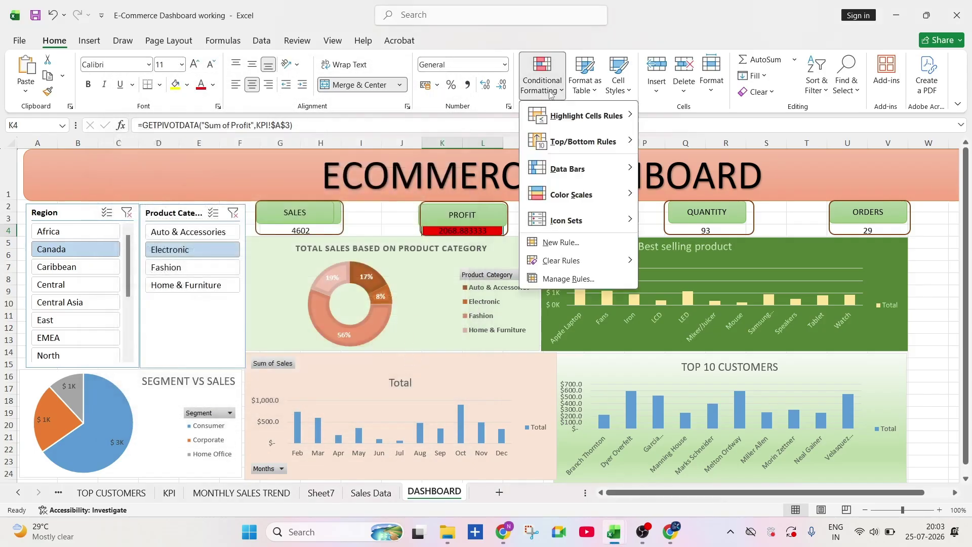
click(552, 243)
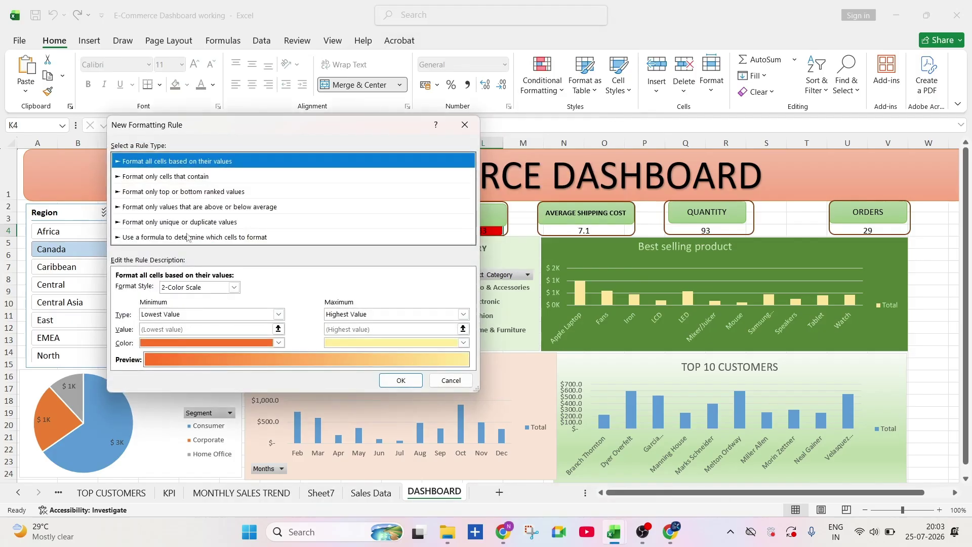
click(185, 177)
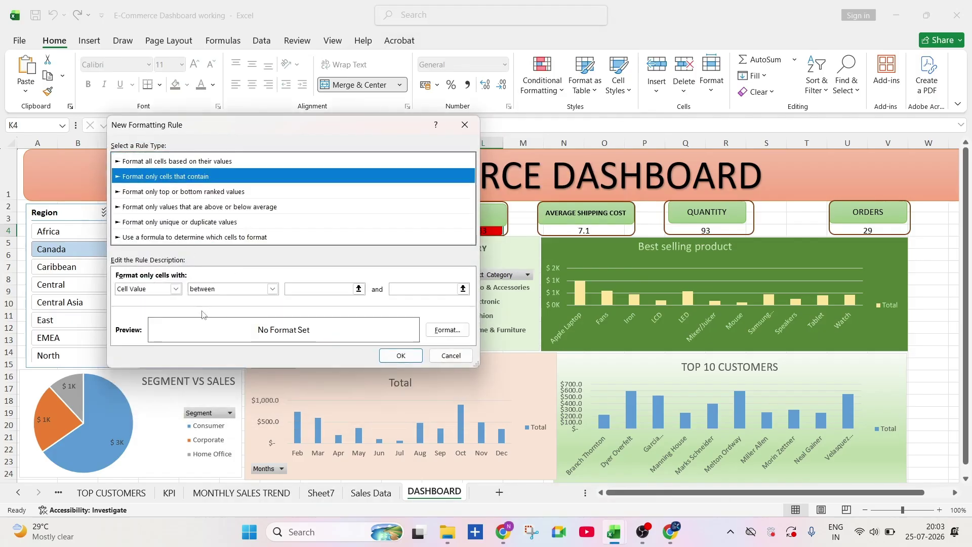
click(320, 288)
text(10000)
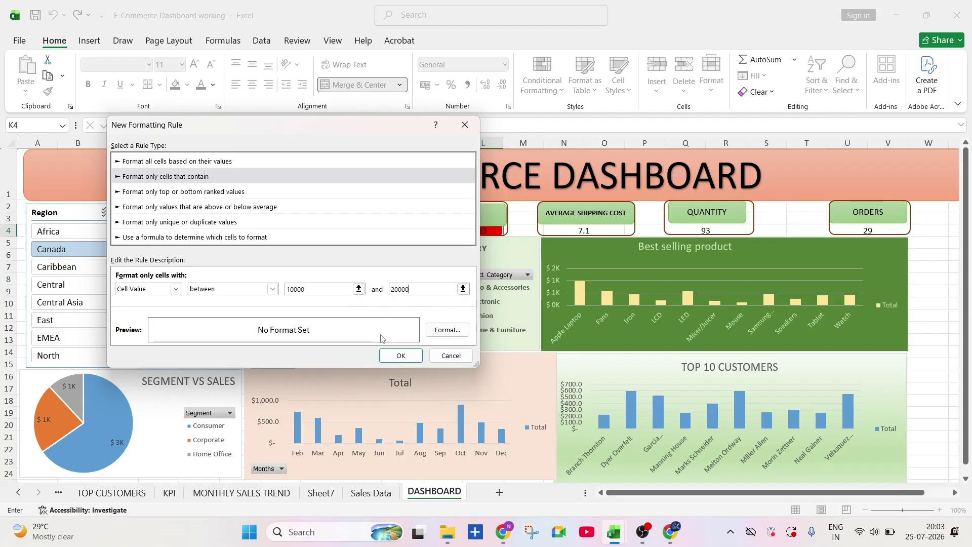
click(447, 330)
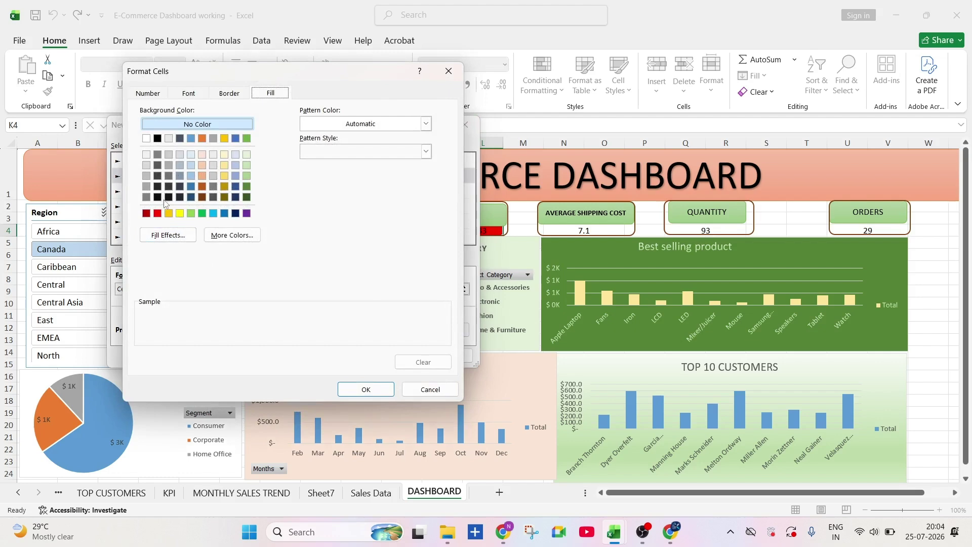
click(168, 213)
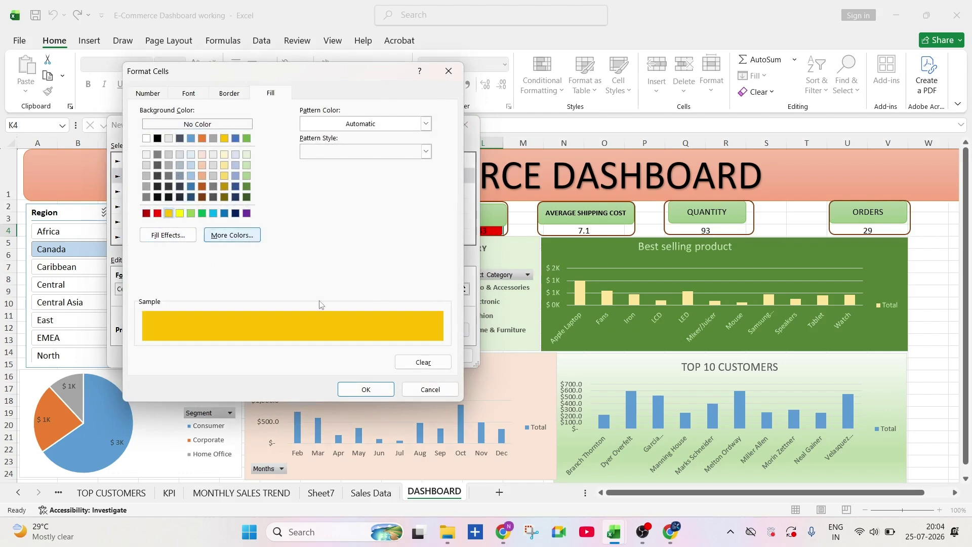
click(365, 388)
click(401, 355)
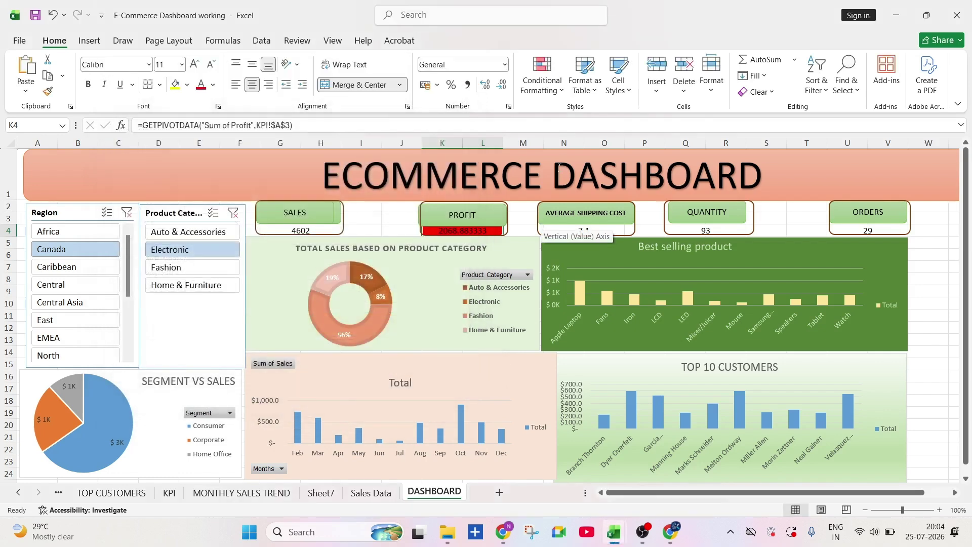
Step: Add a third conditional formatting rule to the PROFIT value cell K4 that fills it dark green when the cell value is greater than 20000
click(542, 81)
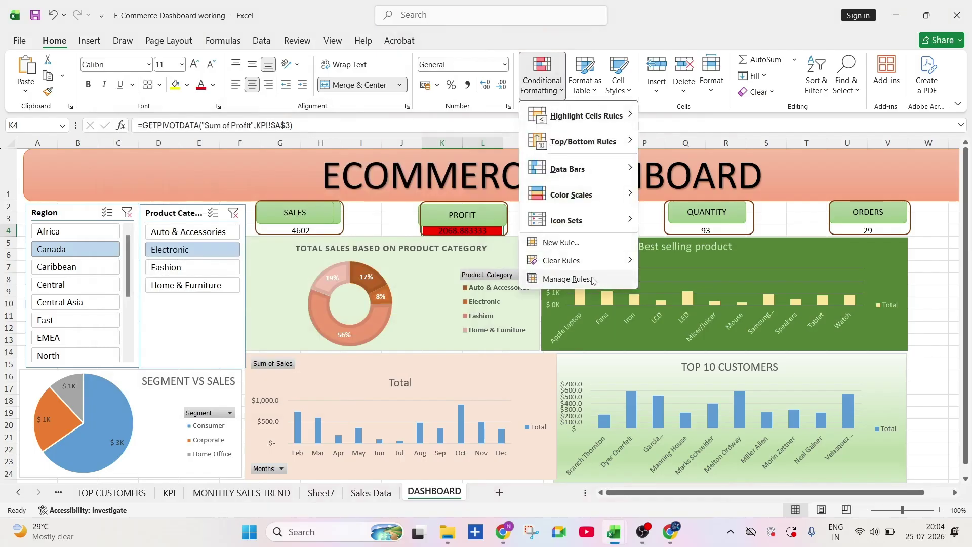
mouse_move(580, 260)
click(560, 242)
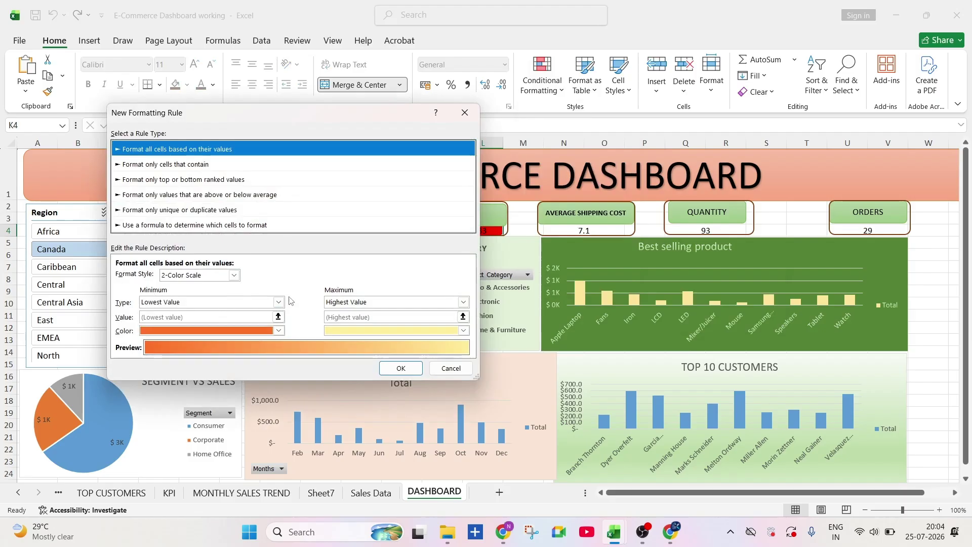
click(189, 165)
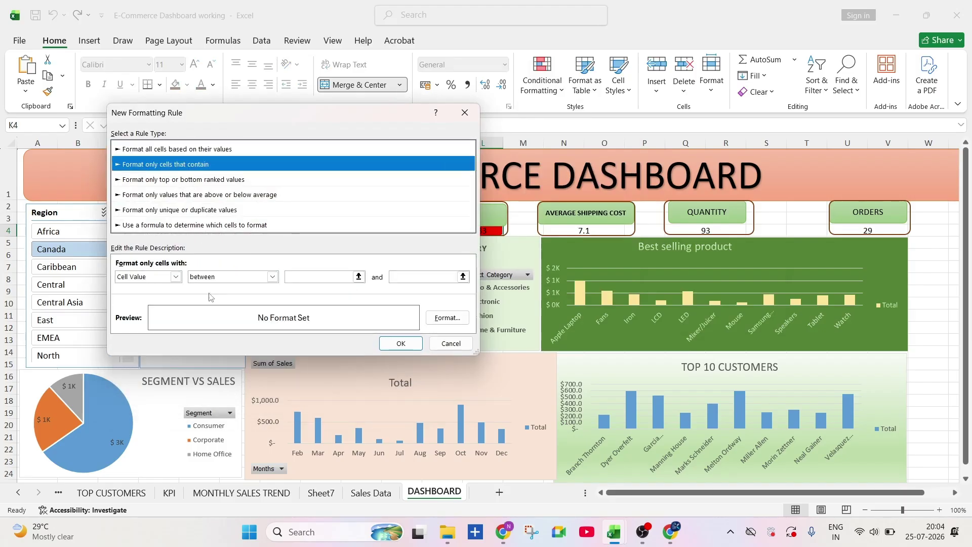
click(337, 278)
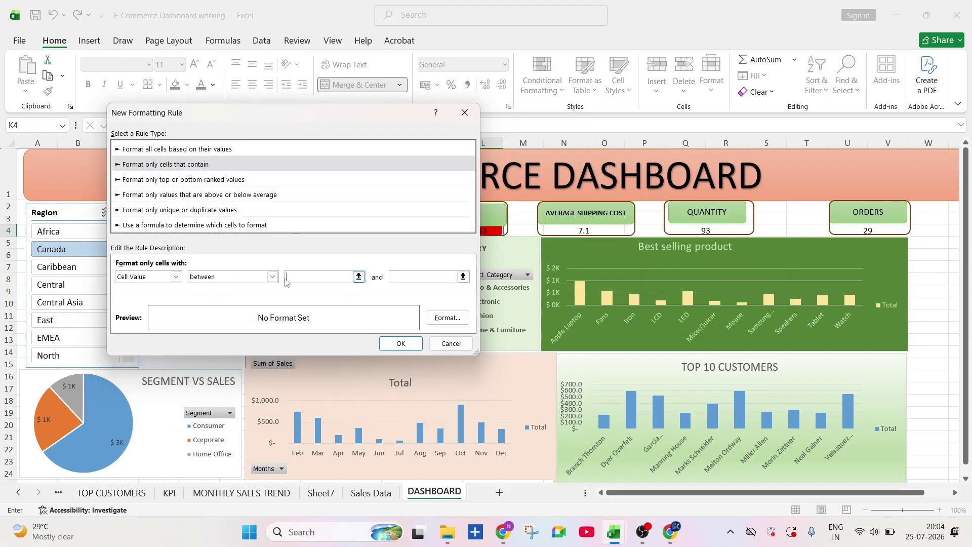
click(213, 280)
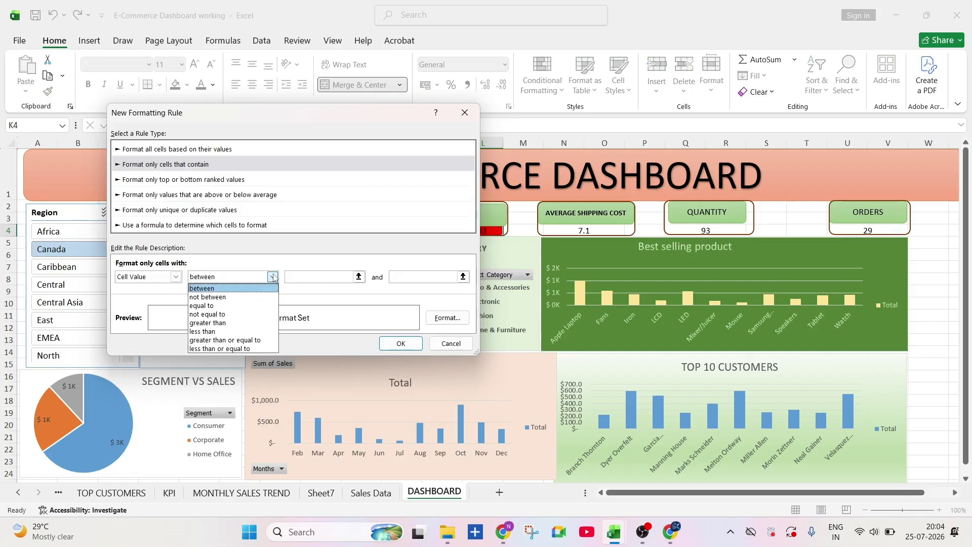
click(234, 323)
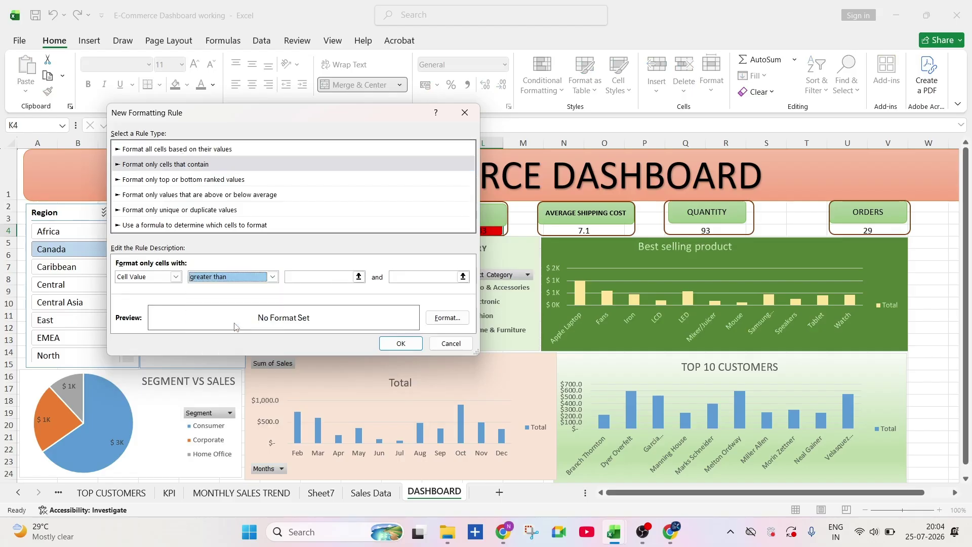
click(304, 277)
text(20000)
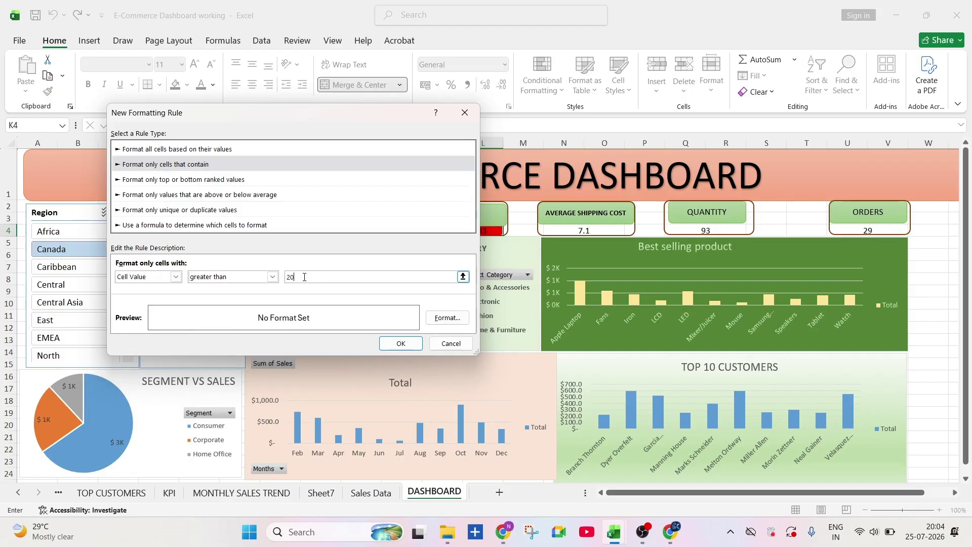
click(447, 318)
click(246, 185)
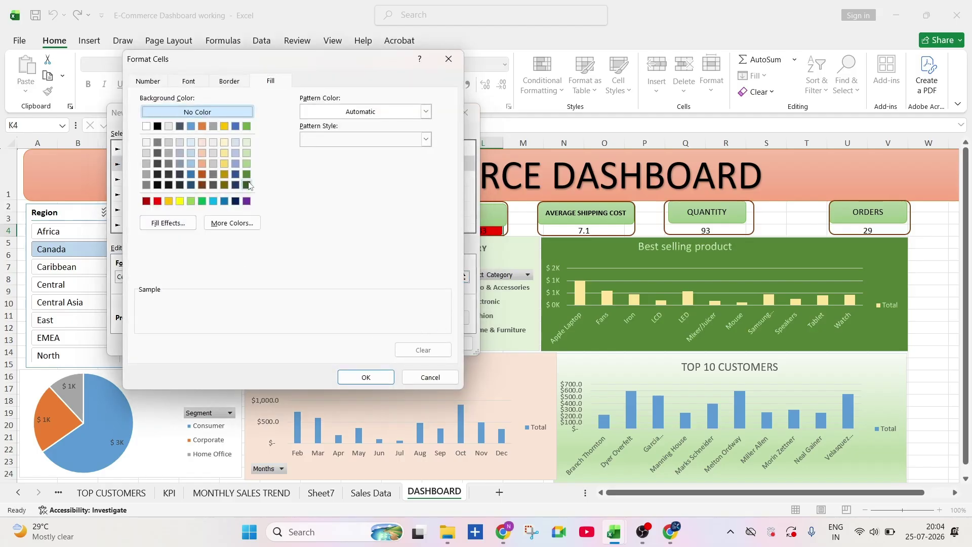
click(366, 377)
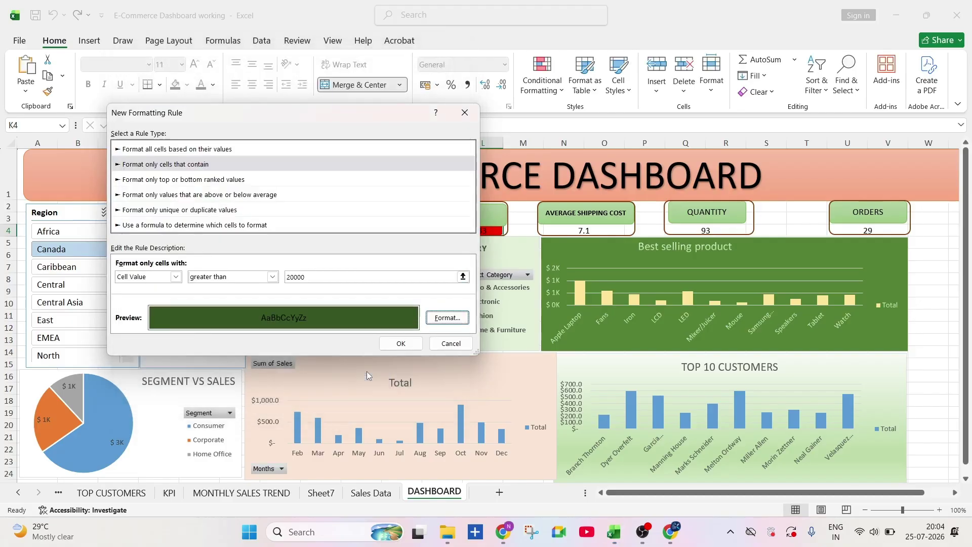
click(402, 342)
Step: Edit K4's red conditional formatting rule so it applies when the cell value is less than 10000
click(463, 227)
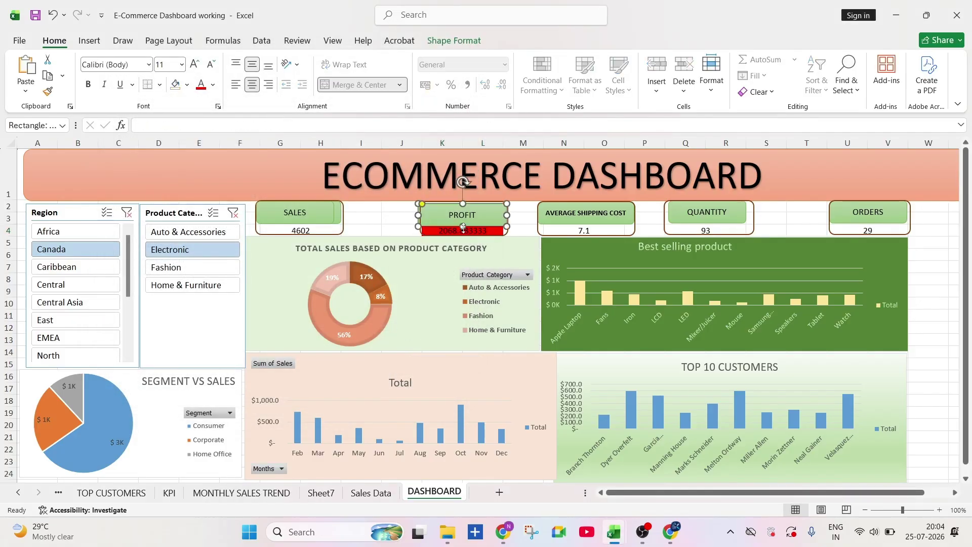
click(396, 231)
click(447, 231)
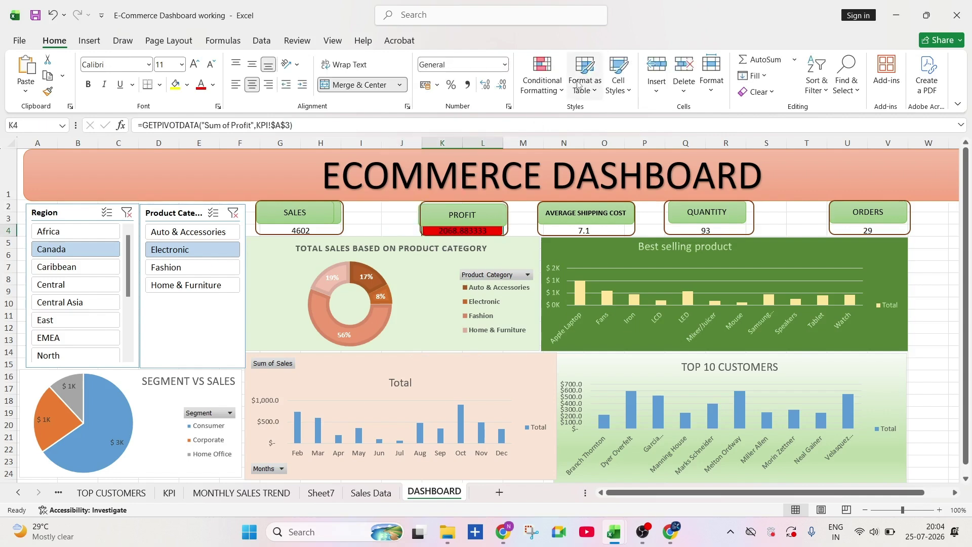
click(542, 76)
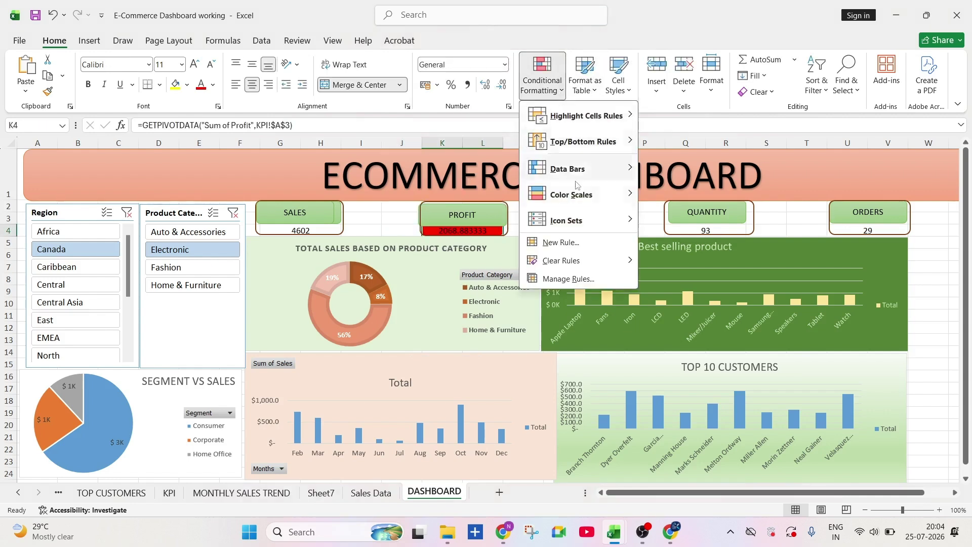
click(583, 280)
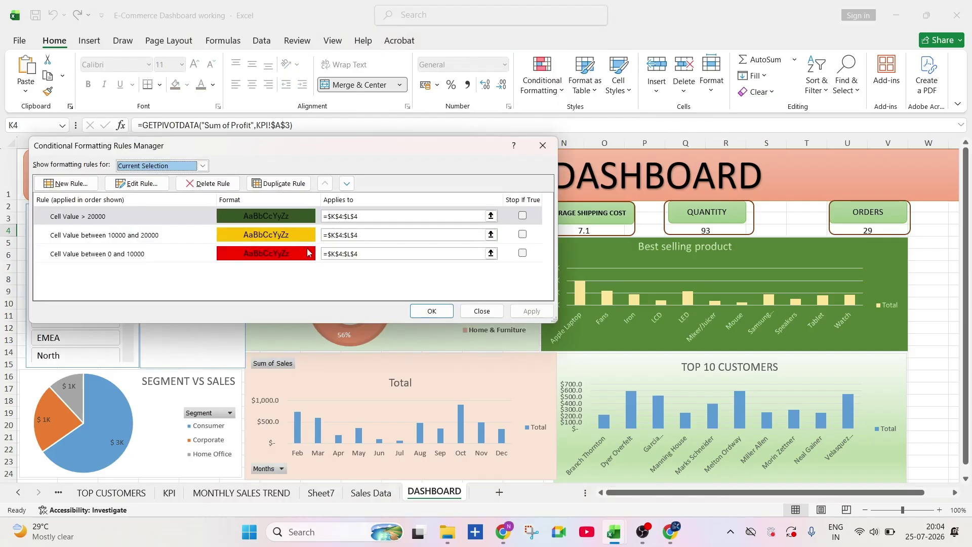
click(292, 257)
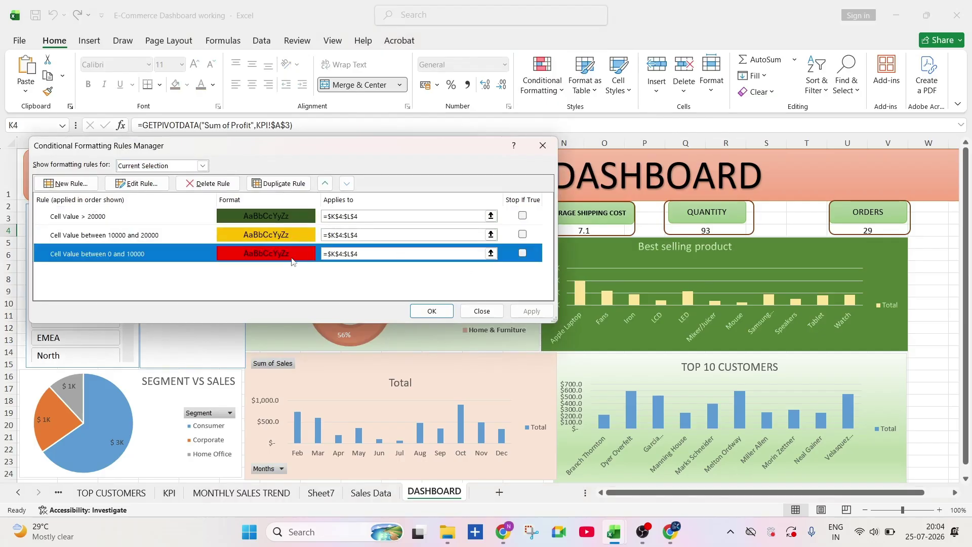
double_click(291, 260)
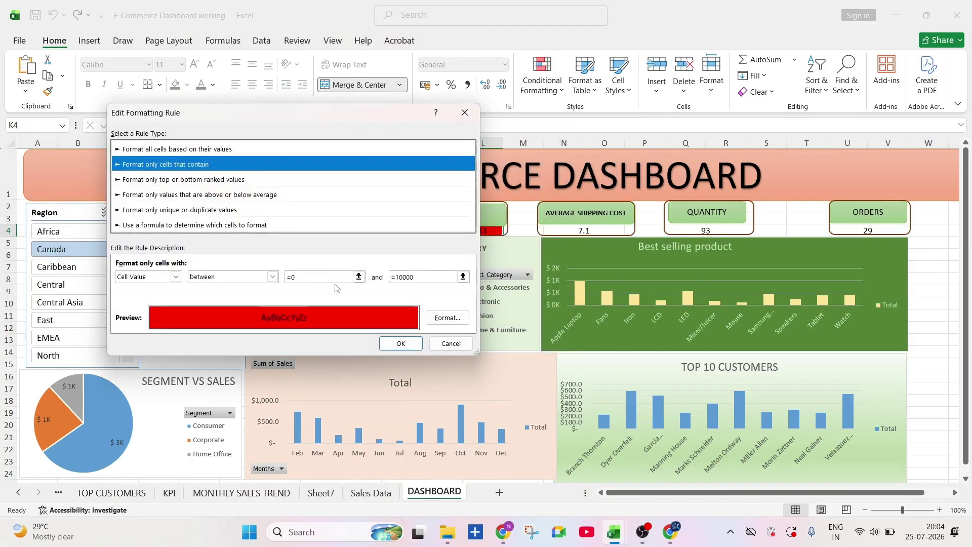
click(272, 277)
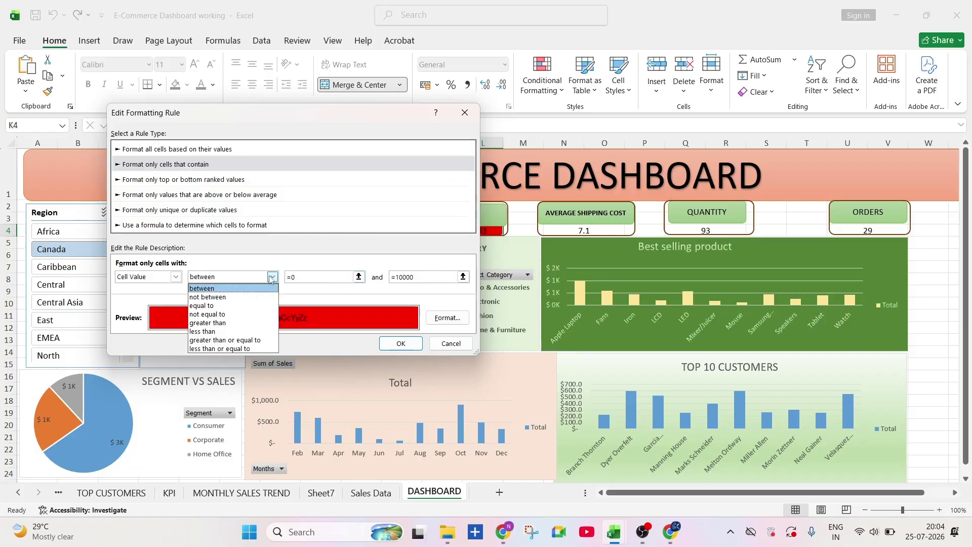
click(218, 332)
click(305, 277)
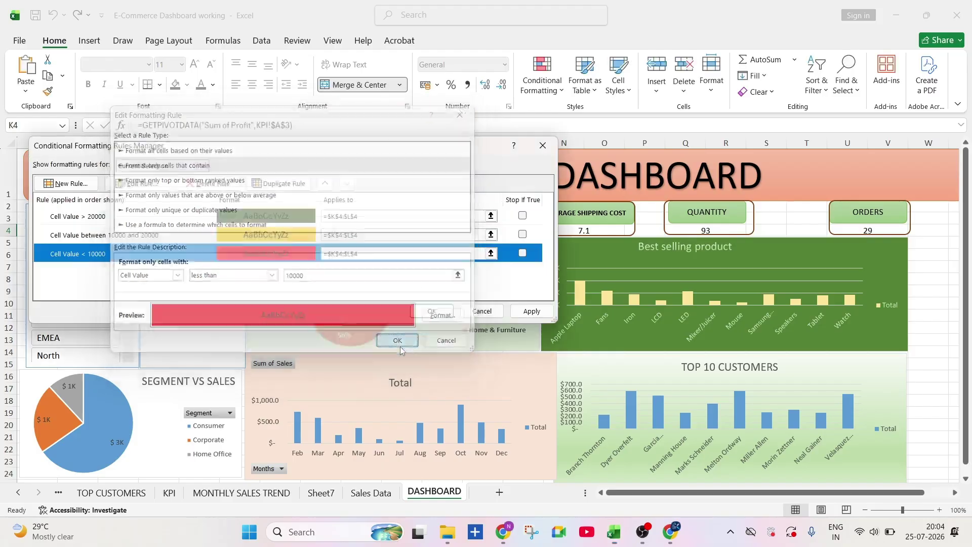
click(401, 344)
click(432, 310)
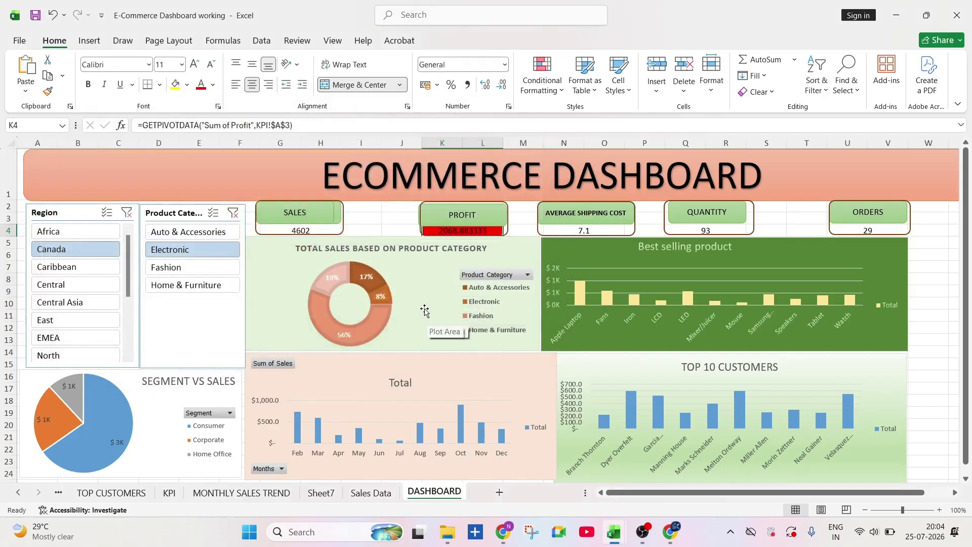
Step: Check the PROFIT color coding by filtering Region to Caribbean and to Africa, with Product Category switched to Fashion
click(78, 267)
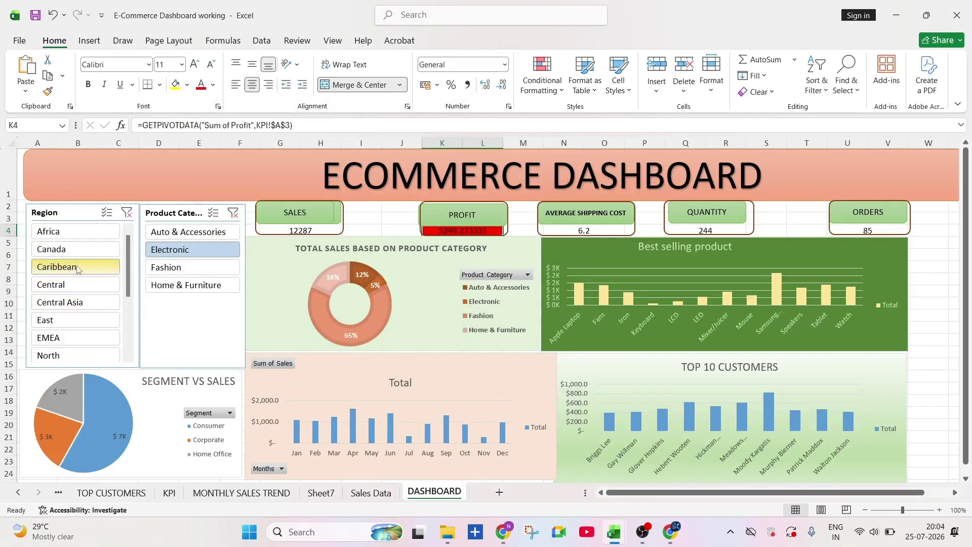
click(71, 231)
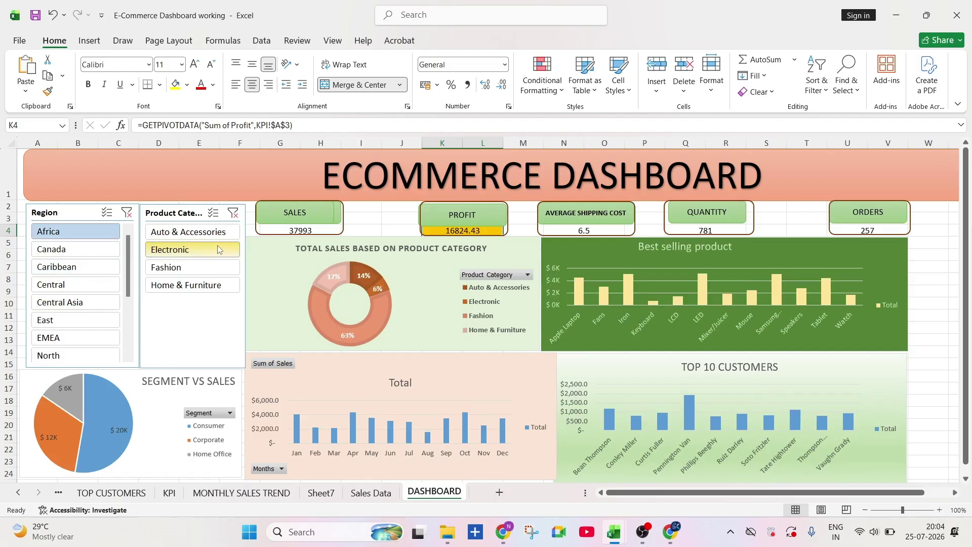
click(199, 269)
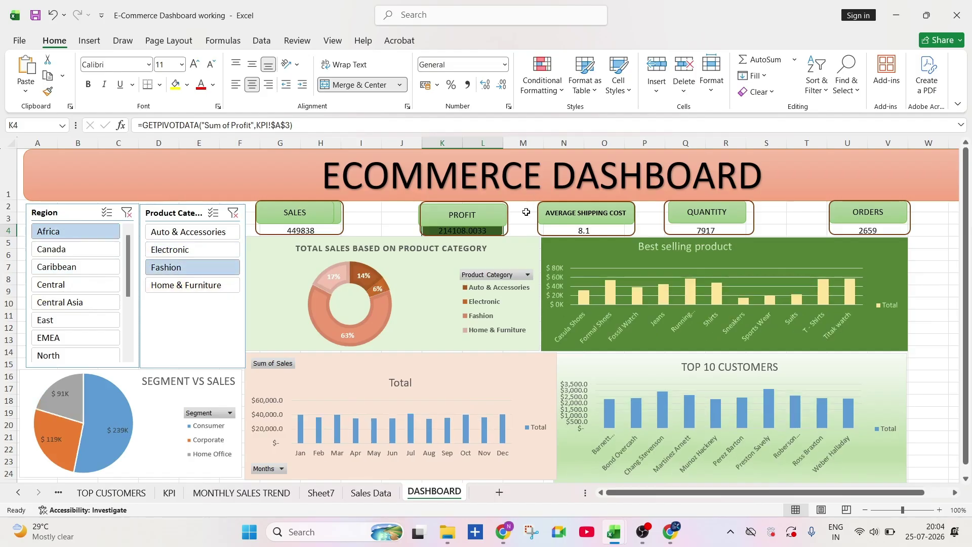
Step: Change the fill of K4's greater-than-20000 conditional formatting rule to light green
click(470, 230)
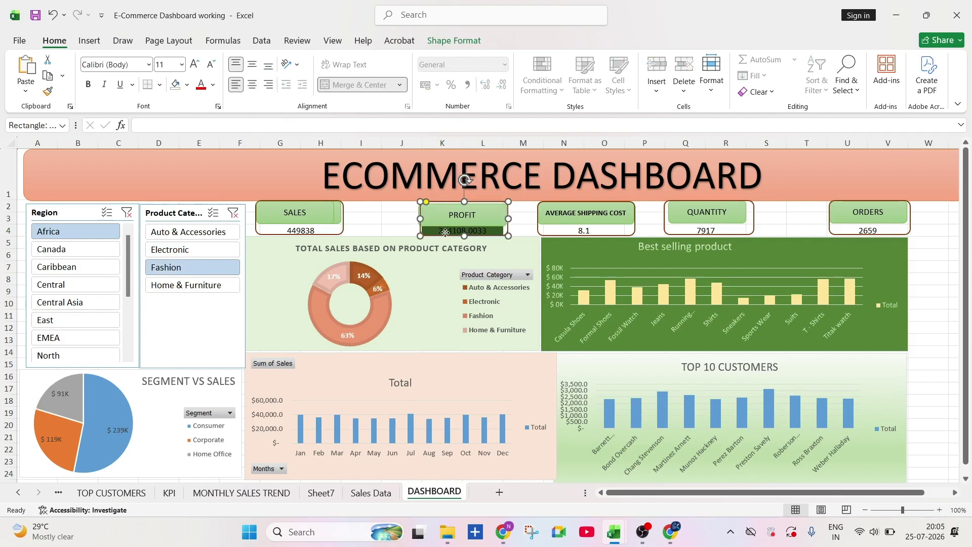
click(441, 231)
click(451, 231)
click(322, 227)
click(481, 234)
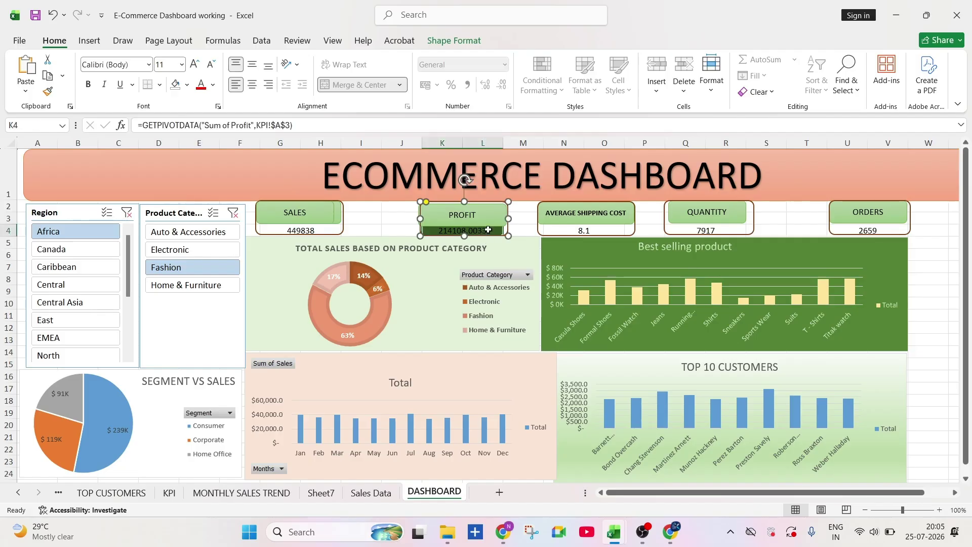
click(542, 81)
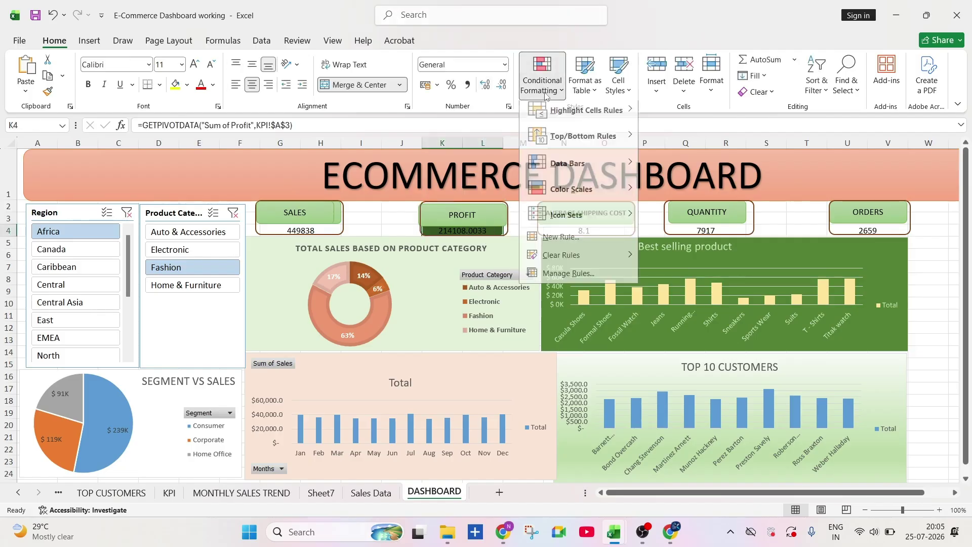
click(547, 277)
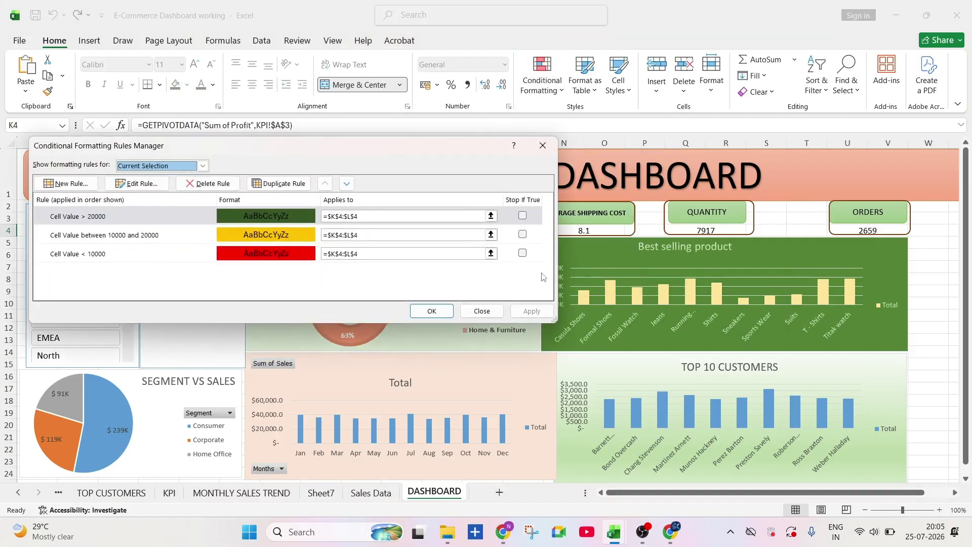
double_click(304, 216)
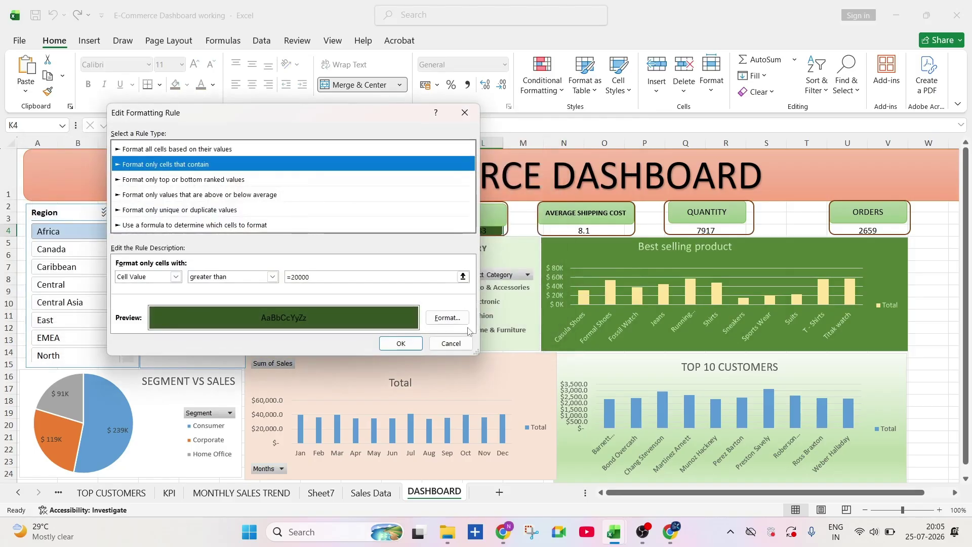
click(439, 318)
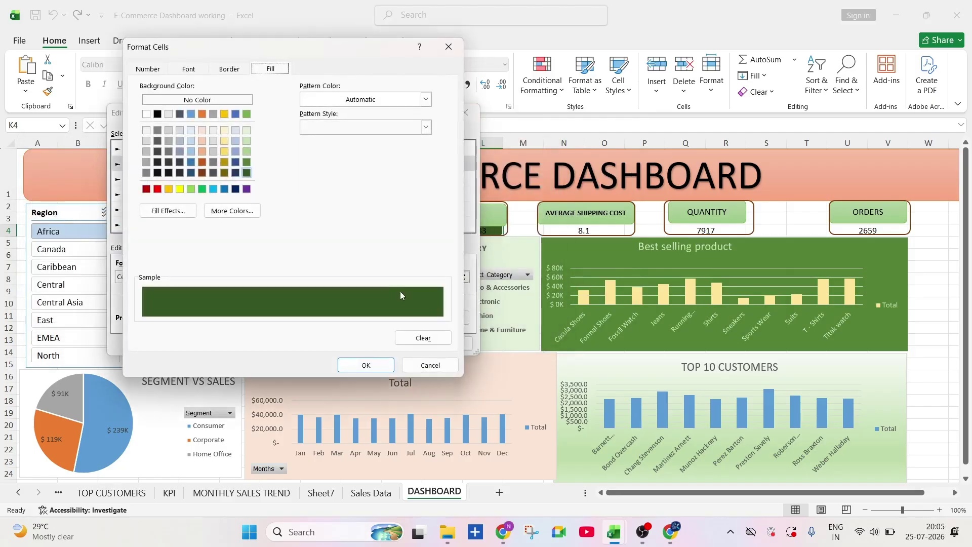
click(247, 163)
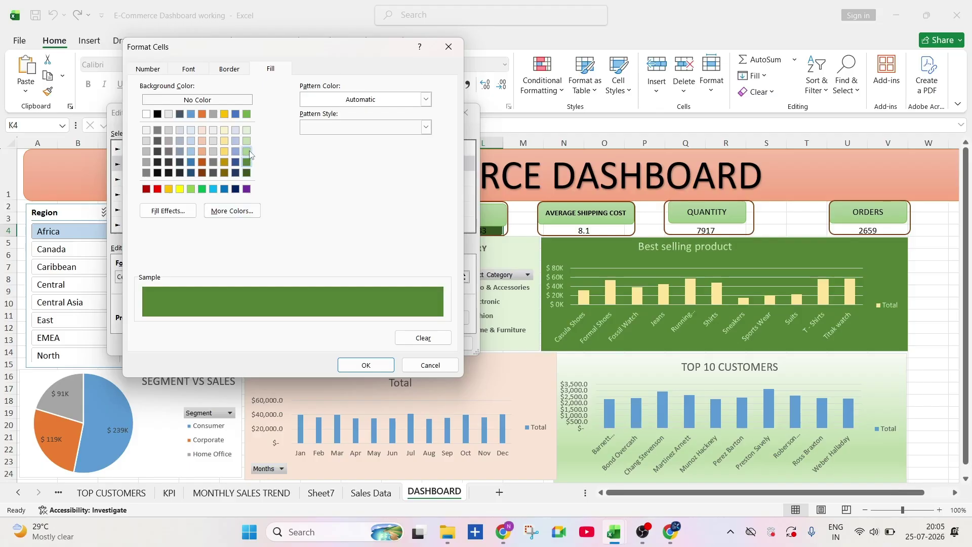
click(248, 152)
click(366, 365)
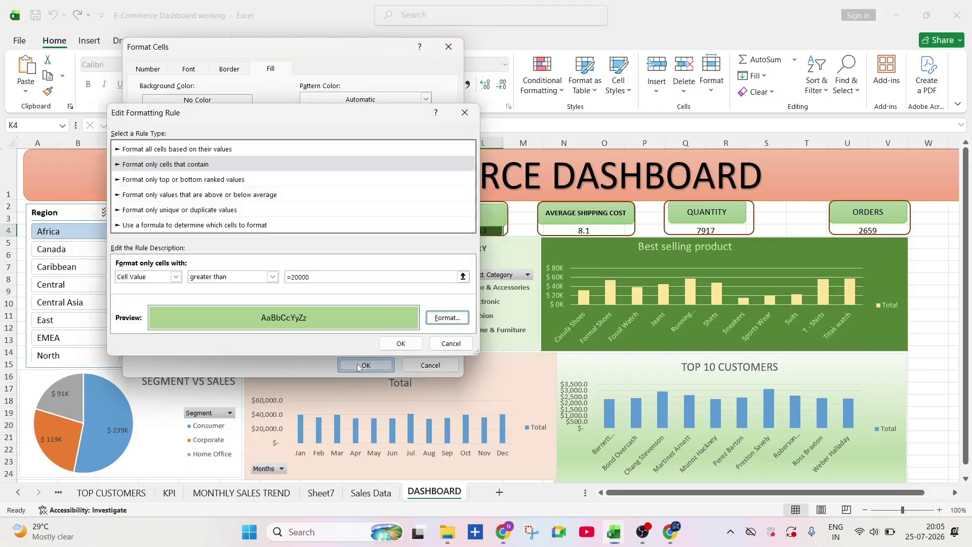
click(420, 346)
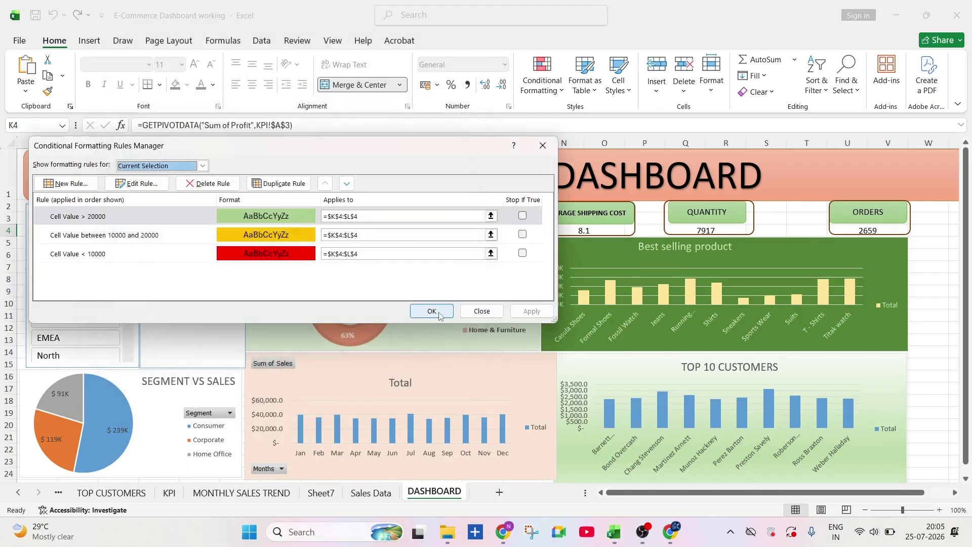
click(432, 311)
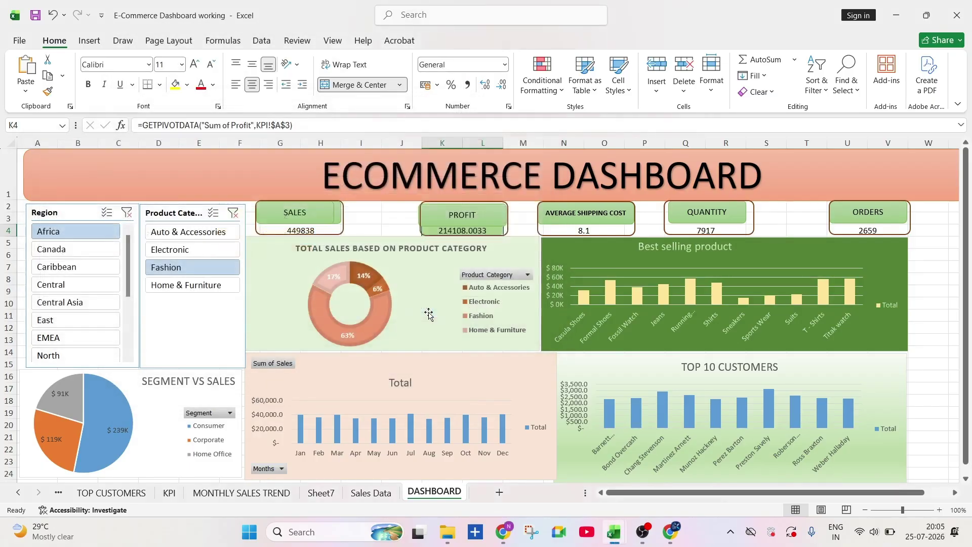
Step: Filter the Product Category slicer to Electronic and the Region slicer to Central, trying East in between
click(89, 284)
click(190, 249)
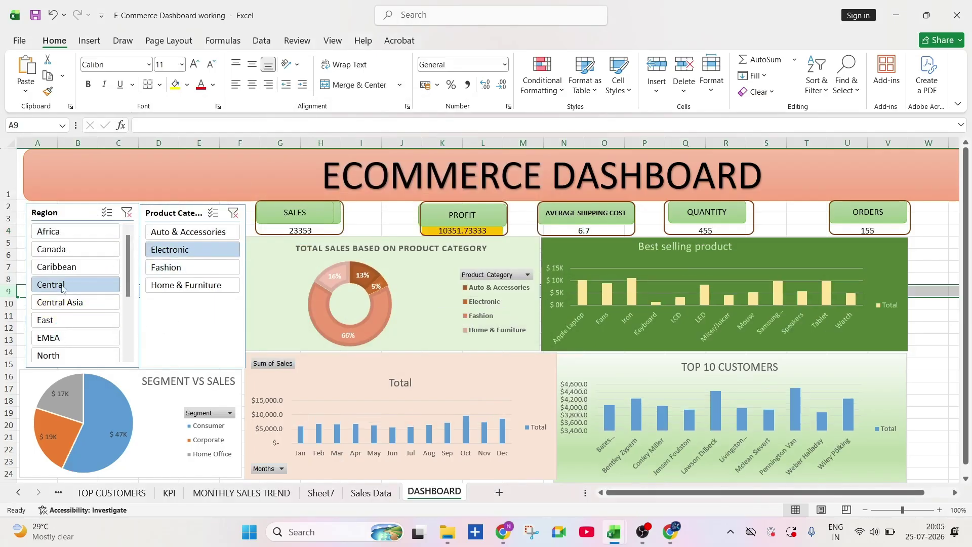
click(59, 320)
click(76, 284)
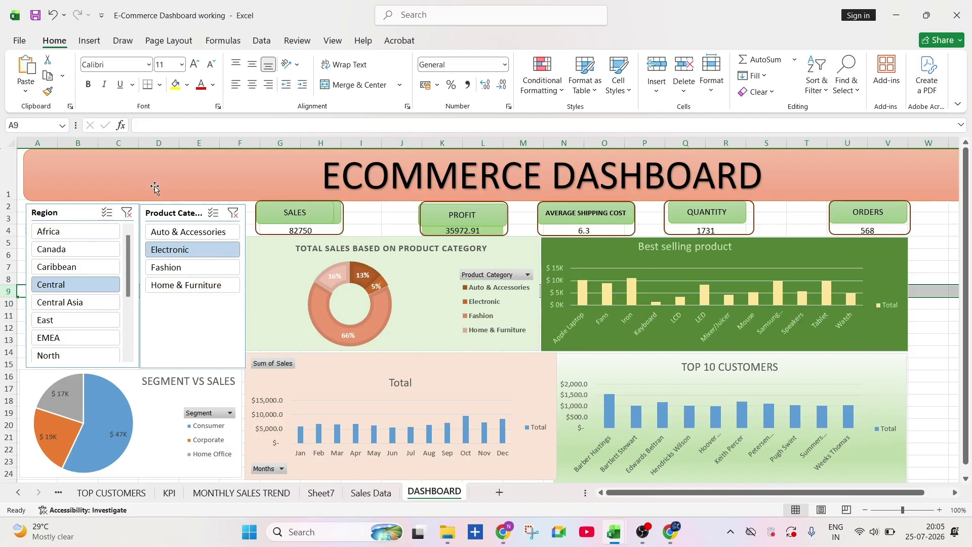
Step: Try the whole dashboard sheet with its row and column headings hidden, and restore the headings
click(18, 151)
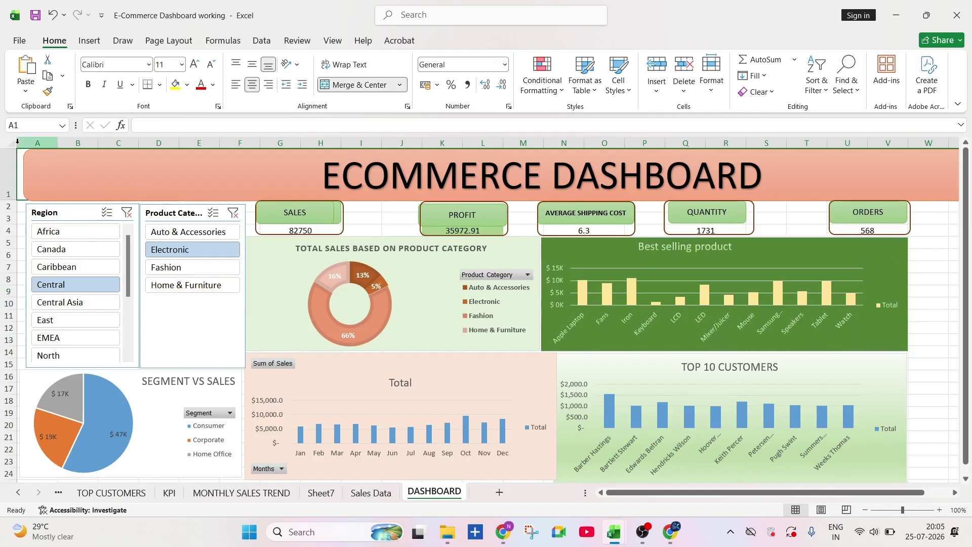
click(10, 143)
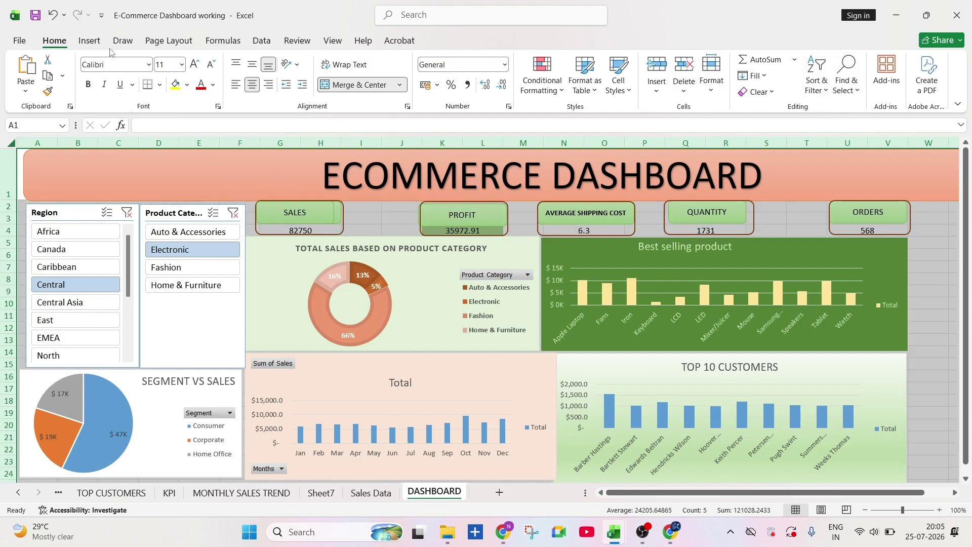
click(165, 42)
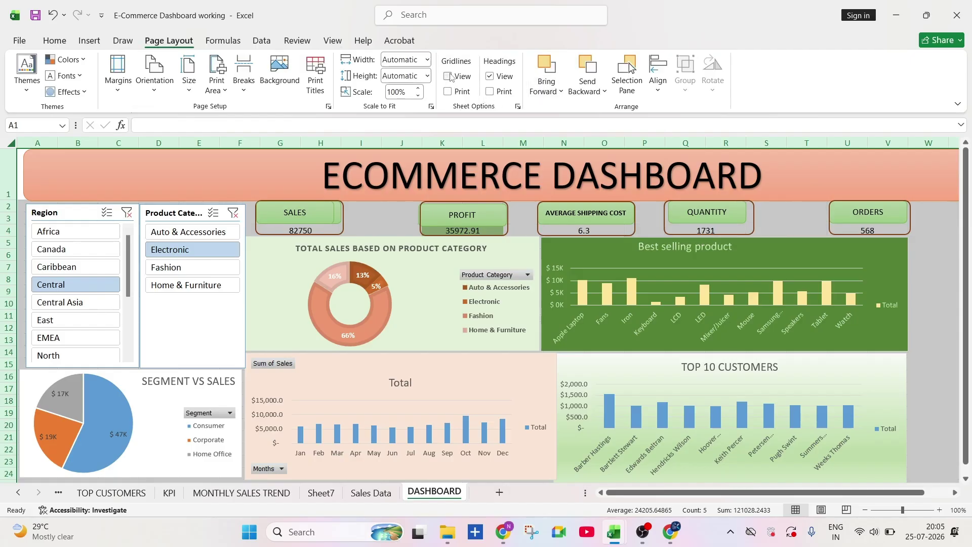
click(489, 77)
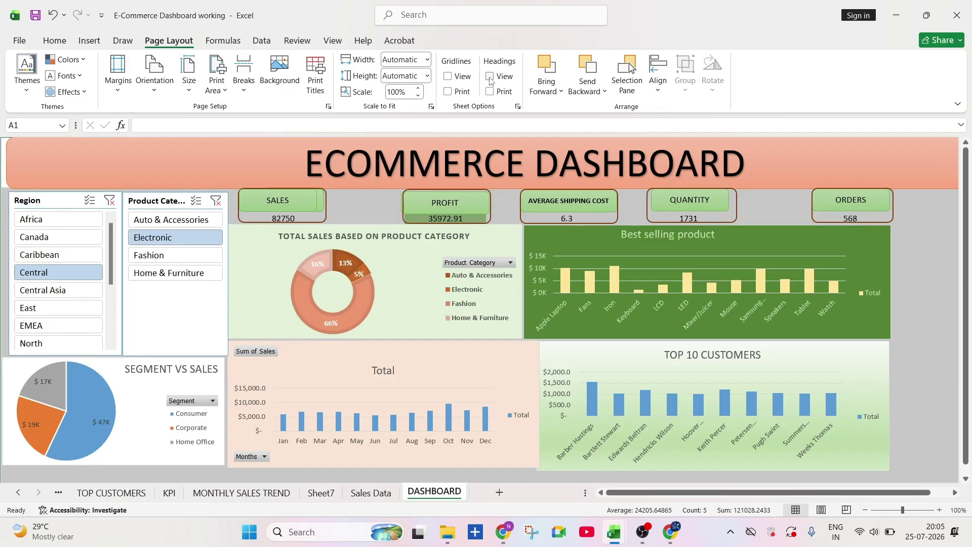
click(490, 77)
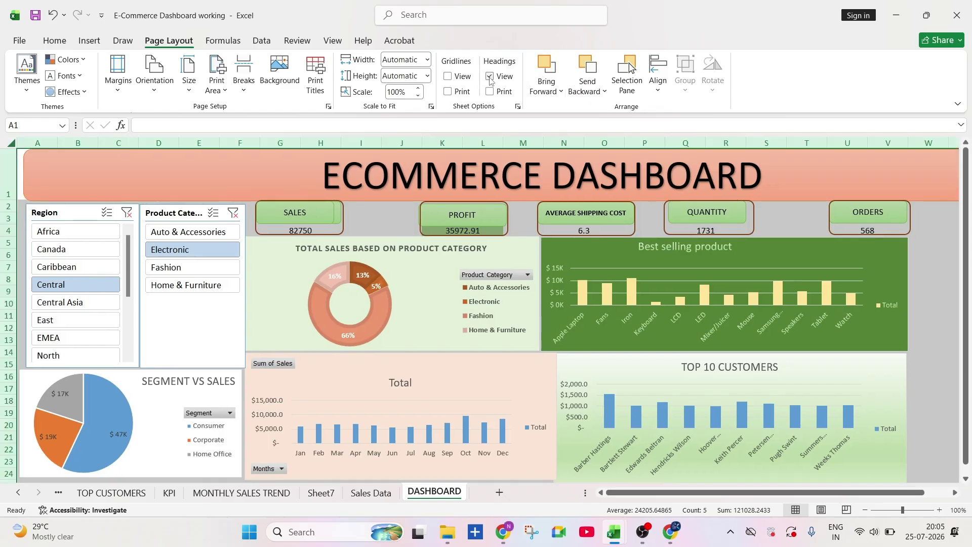
Step: Apply the Circuit theme to the workbook and leave an empty cell beside the ORDERS card selected
click(35, 84)
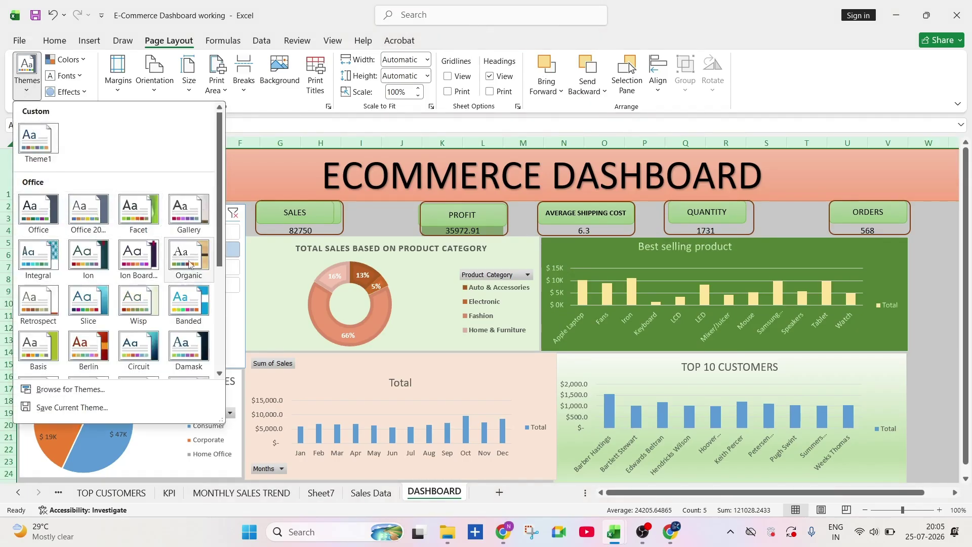
click(150, 344)
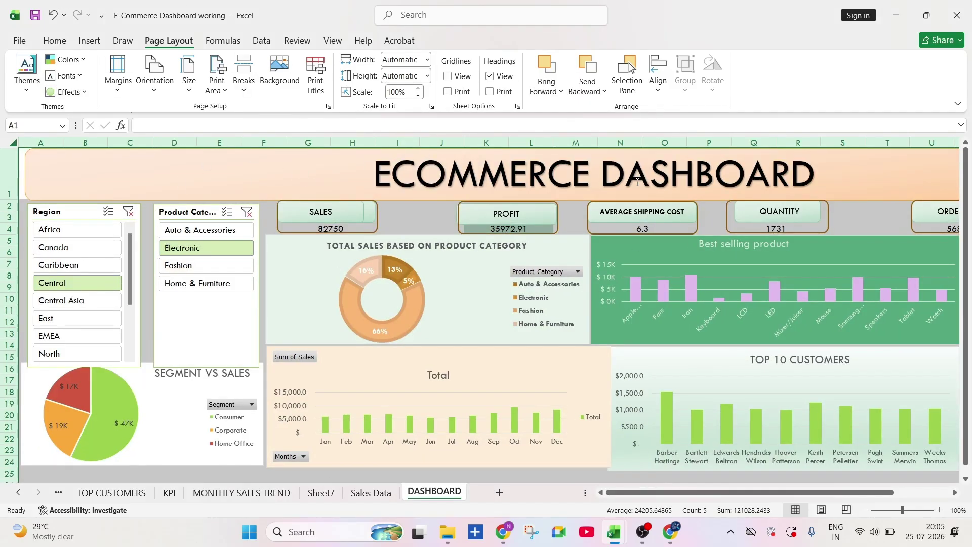
mouse_move(920, 212)
mouse_down()
mouse_move(892, 210)
mouse_move(916, 219)
mouse_up()
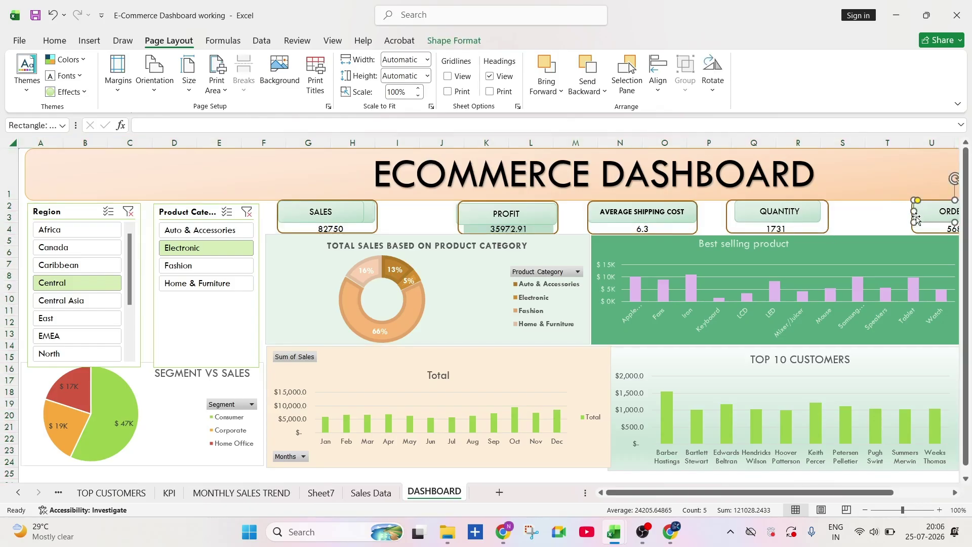
click(860, 217)
click(876, 217)
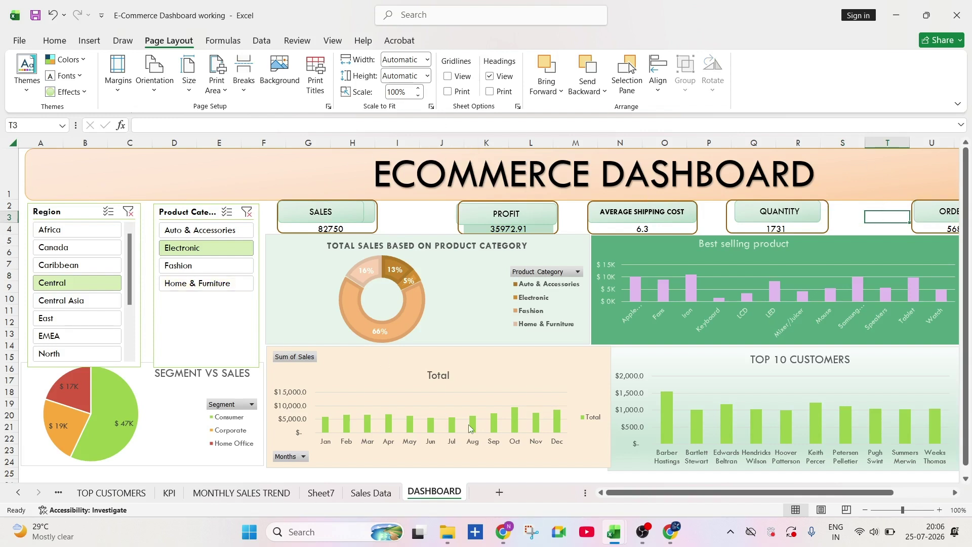
Step: Filter the dashboard to the Africa region and the Auto & Accessories product category to check the charts
click(95, 232)
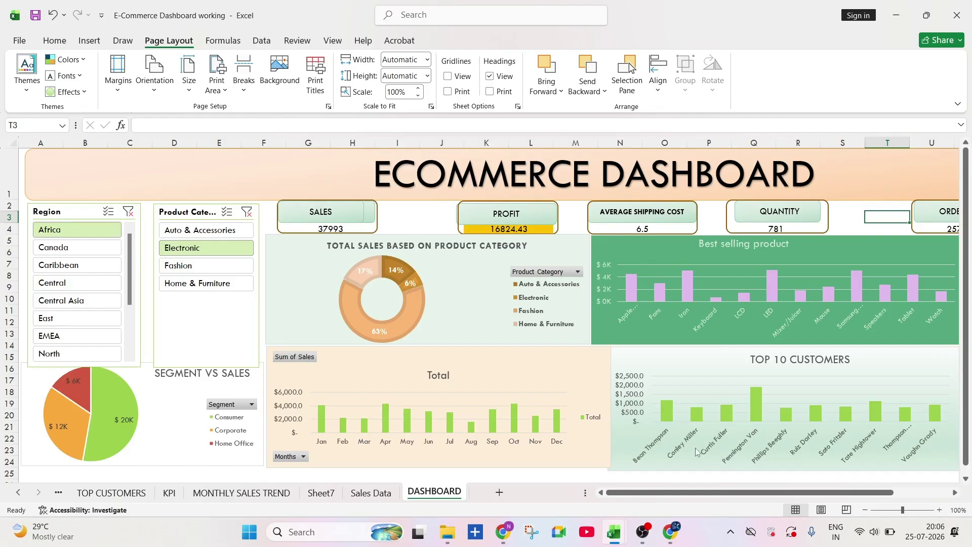
click(209, 232)
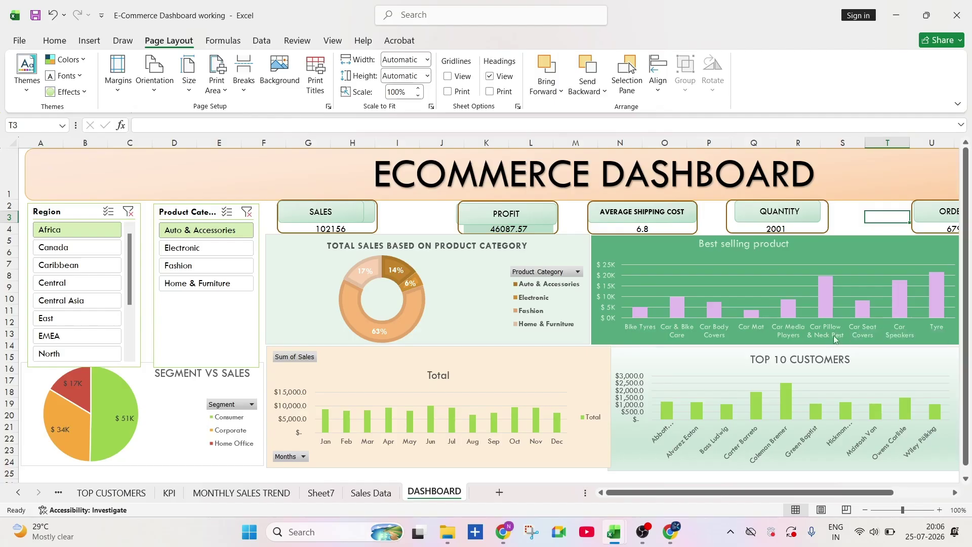
mouse_move(941, 282)
Step: Sort the columns of the TOP 10 CUSTOMERS and Best selling product charts from largest to smallest
right_click(790, 401)
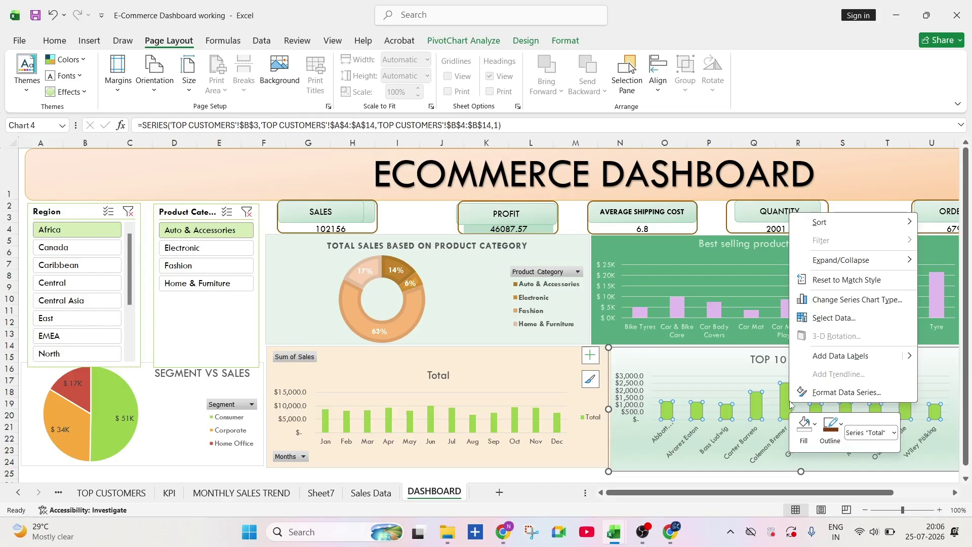
mouse_move(873, 236)
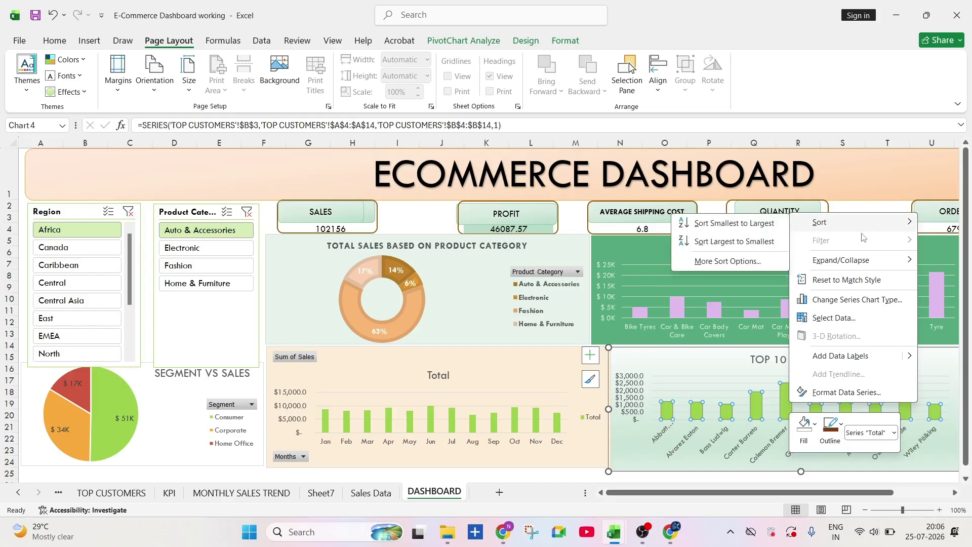
click(769, 242)
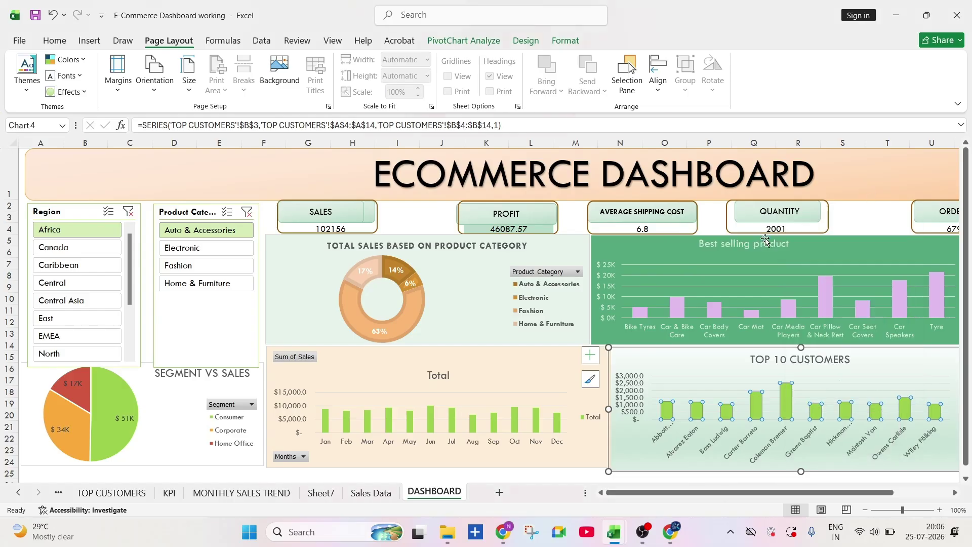
click(871, 387)
right_click(827, 295)
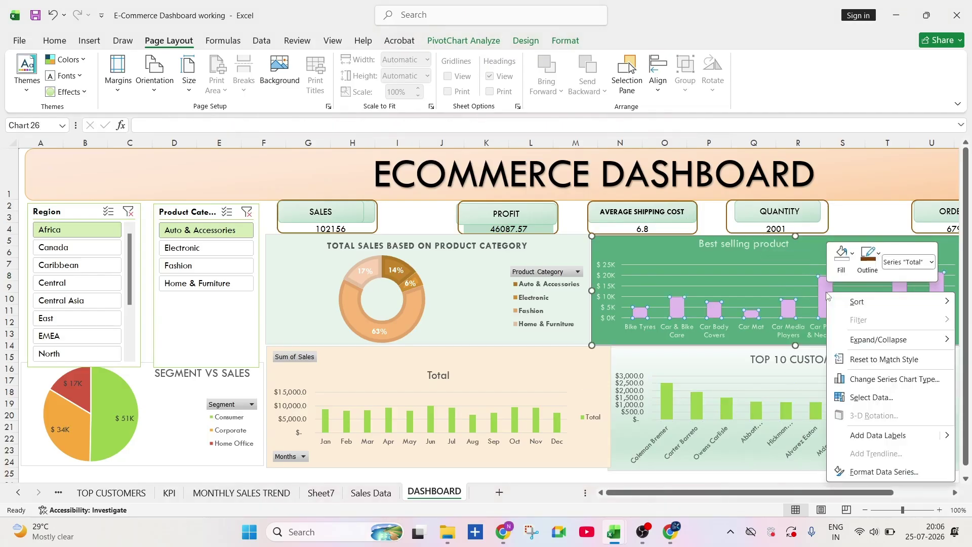
mouse_move(833, 302)
click(814, 317)
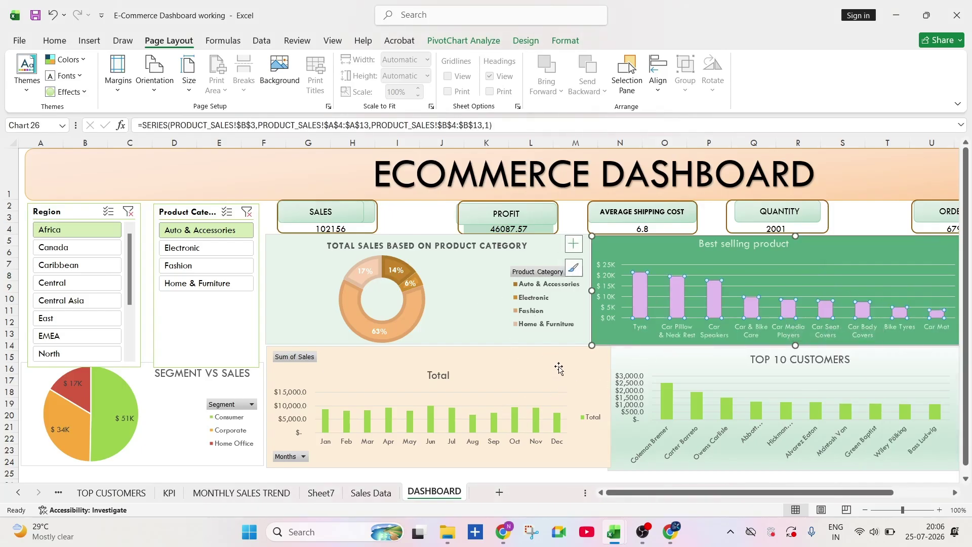
Step: Review the dashboard for the Canada region with the Electronic, Fashion, Home & Furniture and Auto & Accessories categories in turn
click(562, 328)
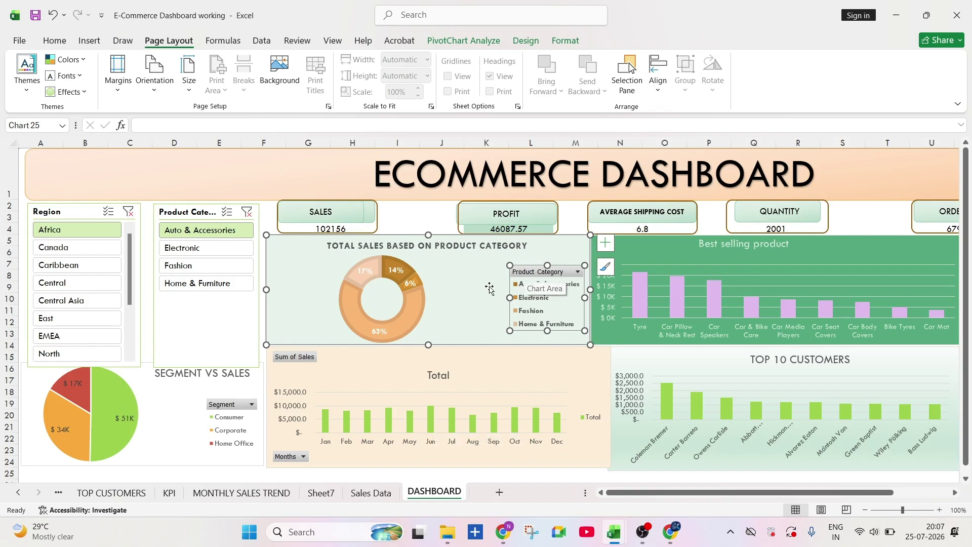
click(435, 295)
click(84, 247)
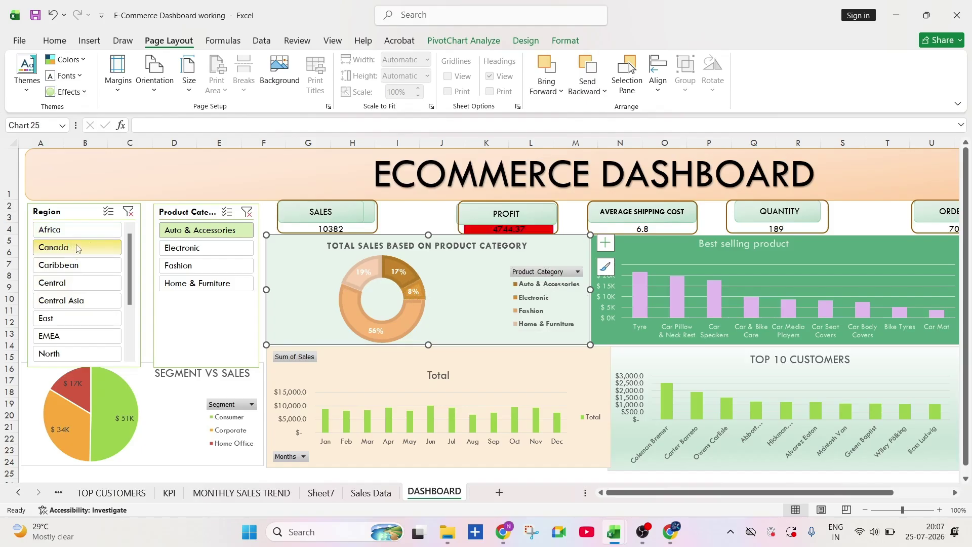
click(183, 251)
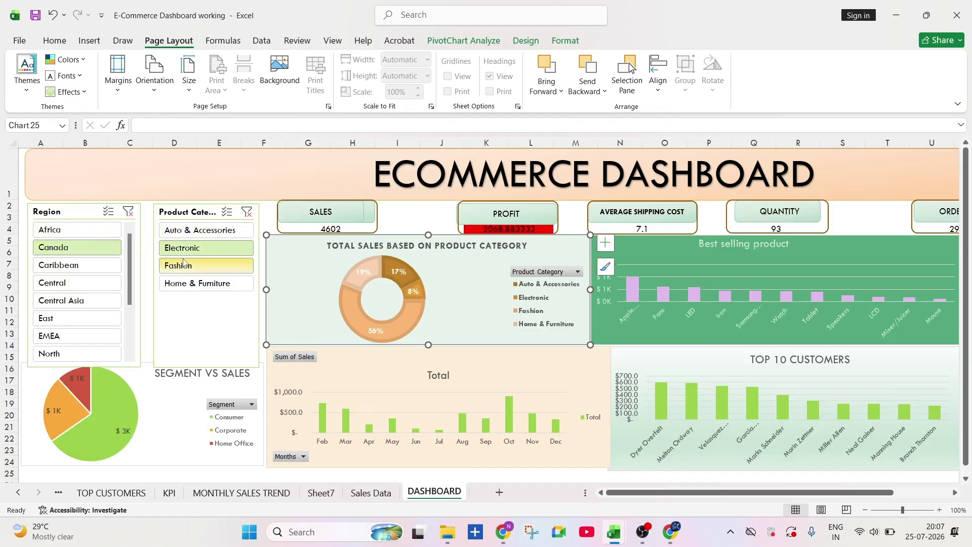
click(185, 271)
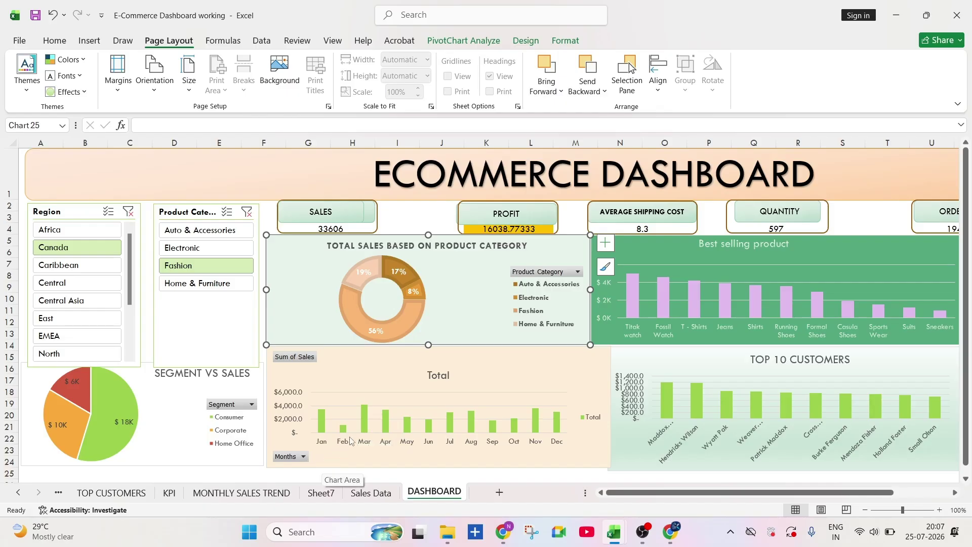
click(213, 288)
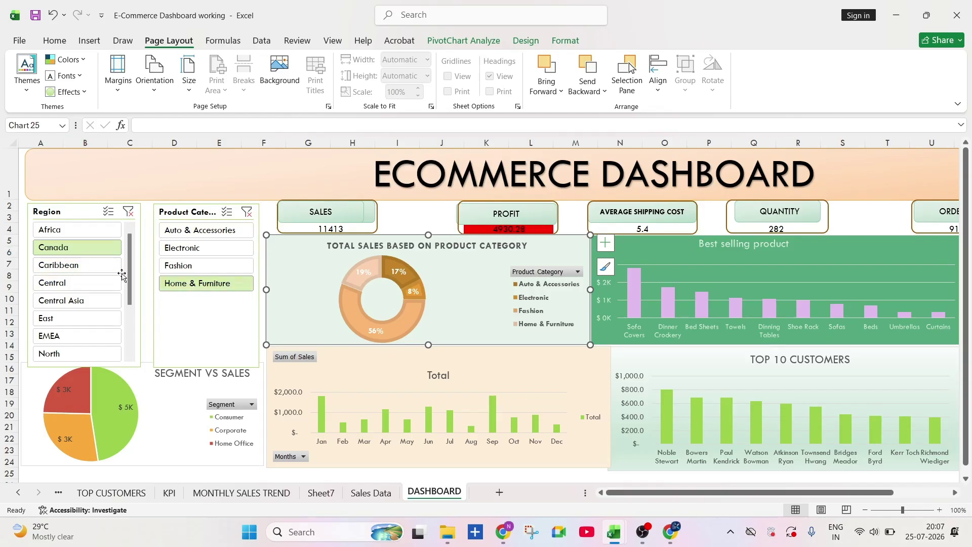
click(206, 267)
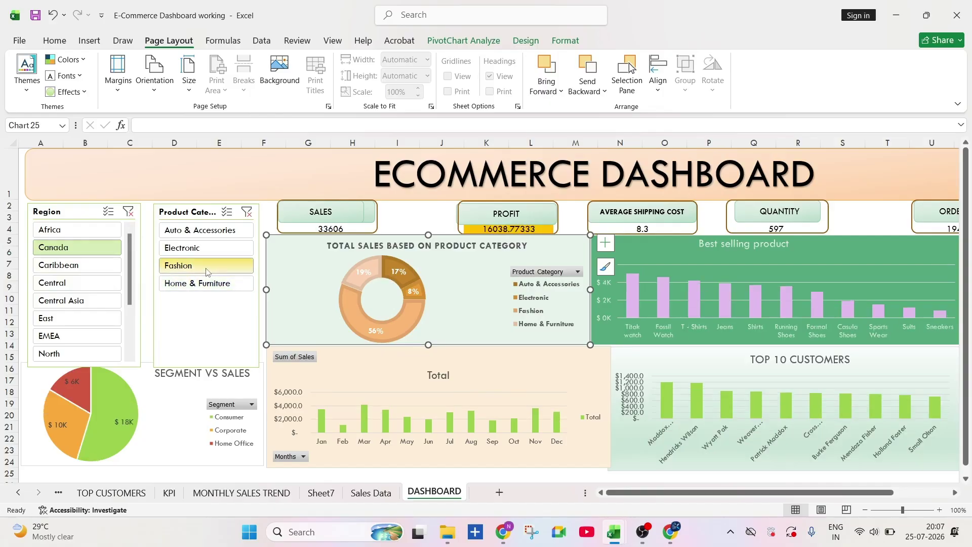
click(192, 249)
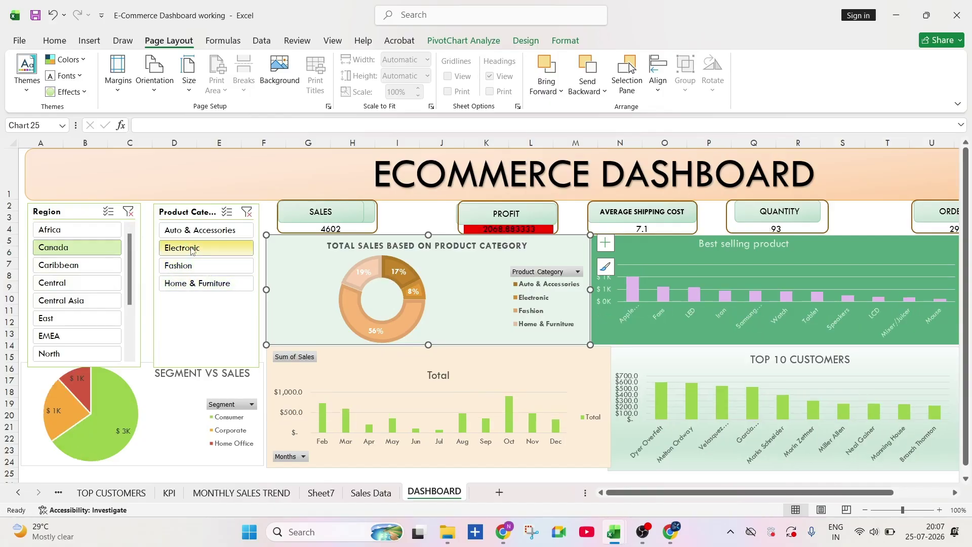
click(197, 232)
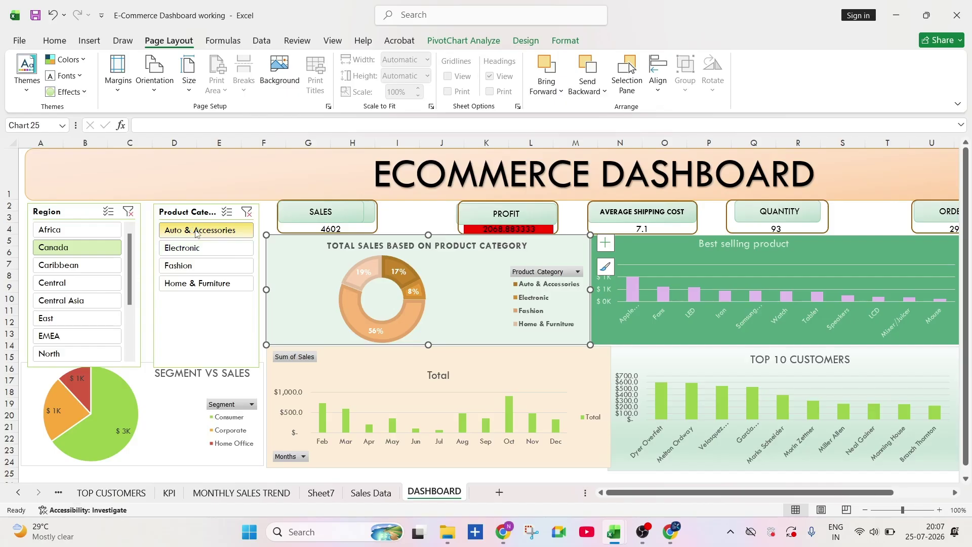
Step: Check the Auto & Accessories figures for the Caribbean region, and leave the Region slicer filtered to Central
click(82, 270)
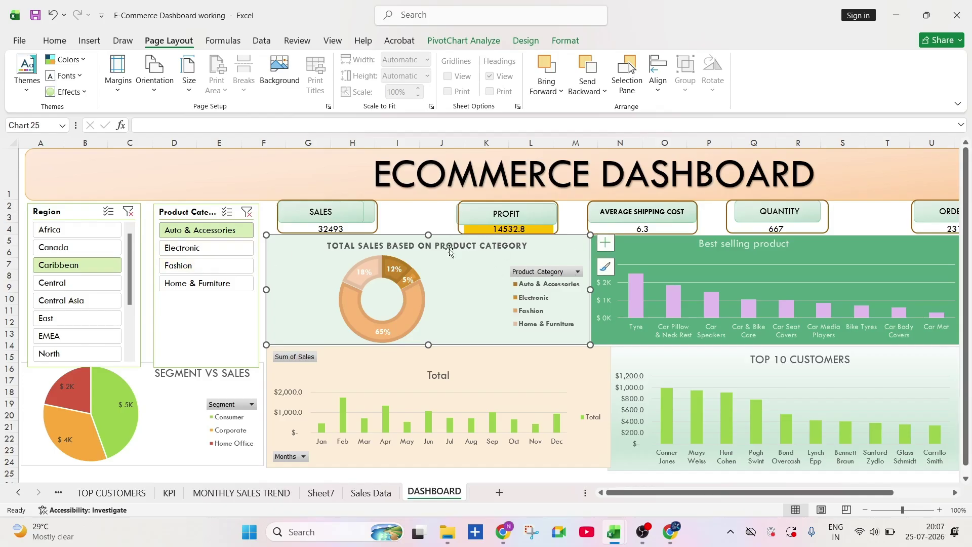
click(96, 284)
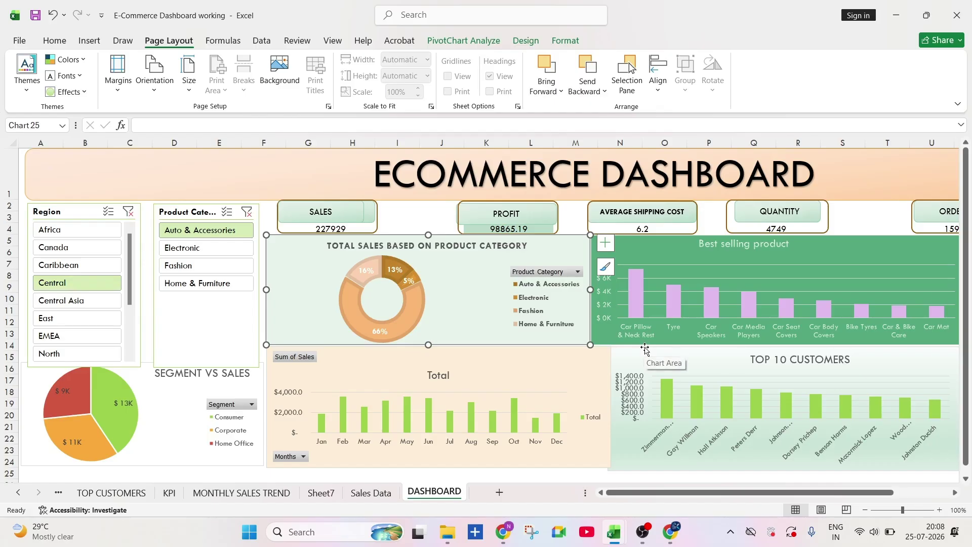
text(+++++++++++++++++++++++)
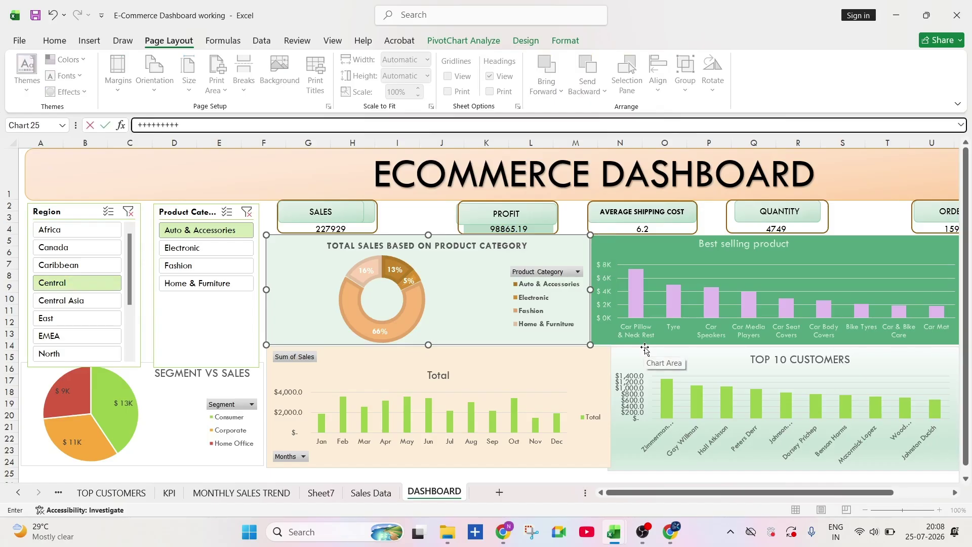